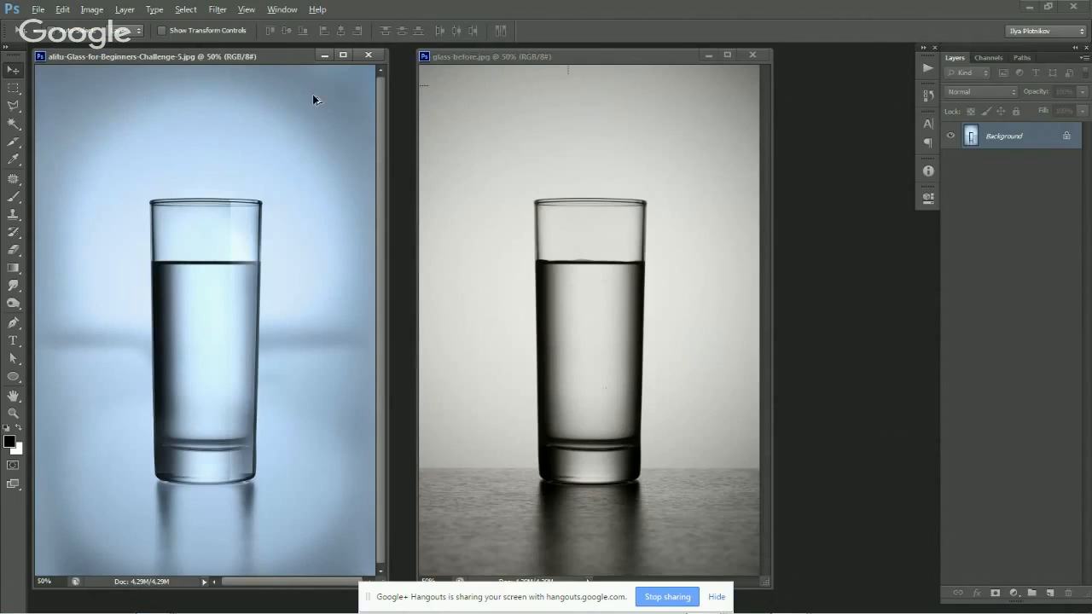
Look into the SB Challenge Review folder at the submitted entries, and return to the two open glass images.
left_click(722, 438)
left_click(693, 193)
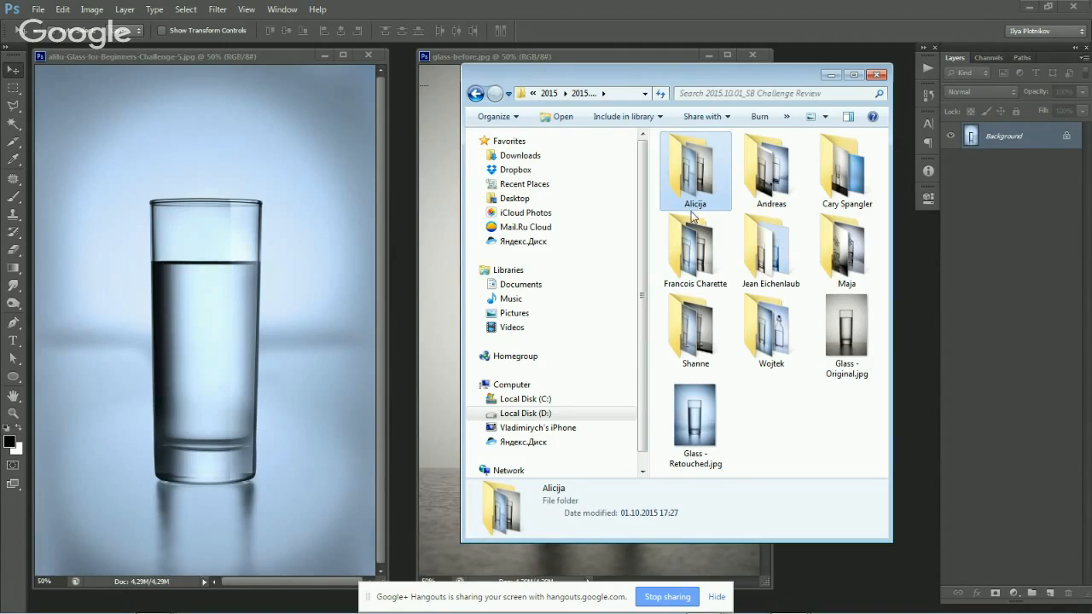
left_click(396, 99)
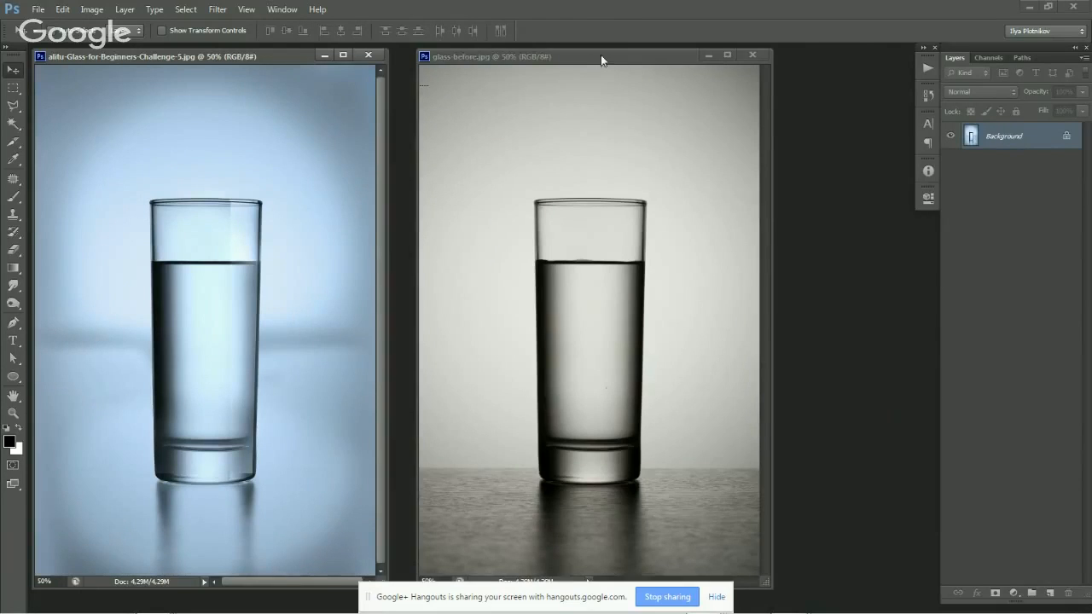
Space the retouched and original glass image windows farther apart and show the blue retouched image in full-screen mode.
left_click_drag(601, 56, 674, 57)
left_click_drag(282, 56, 318, 54)
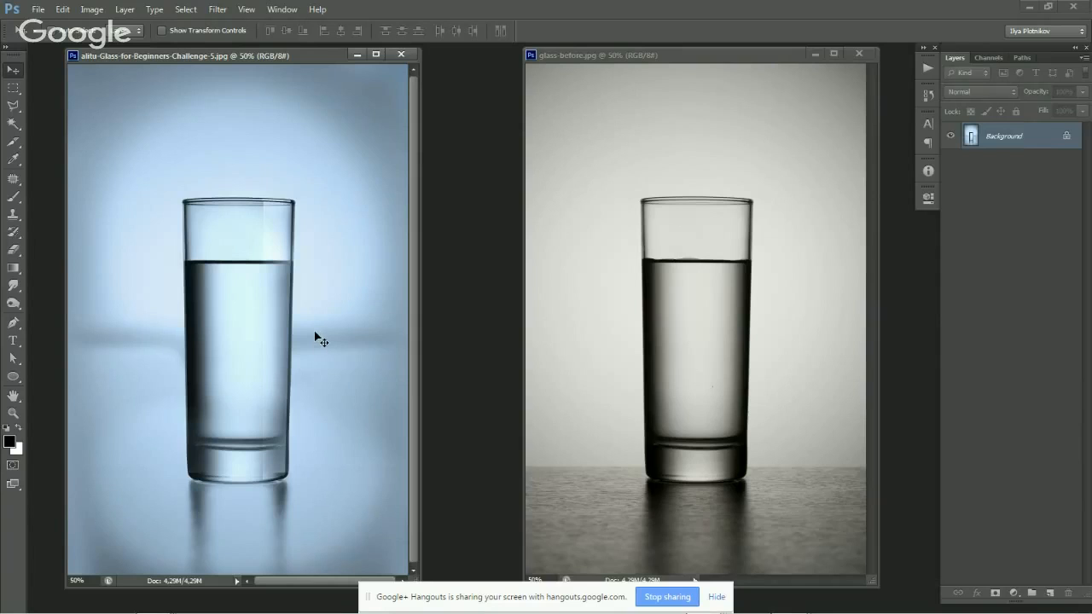
key("f")
Copy a full-width band around the horizon line to a new layer and move it down toward the glass base.
key("m")
left_click_drag(376, 306, 772, 407)
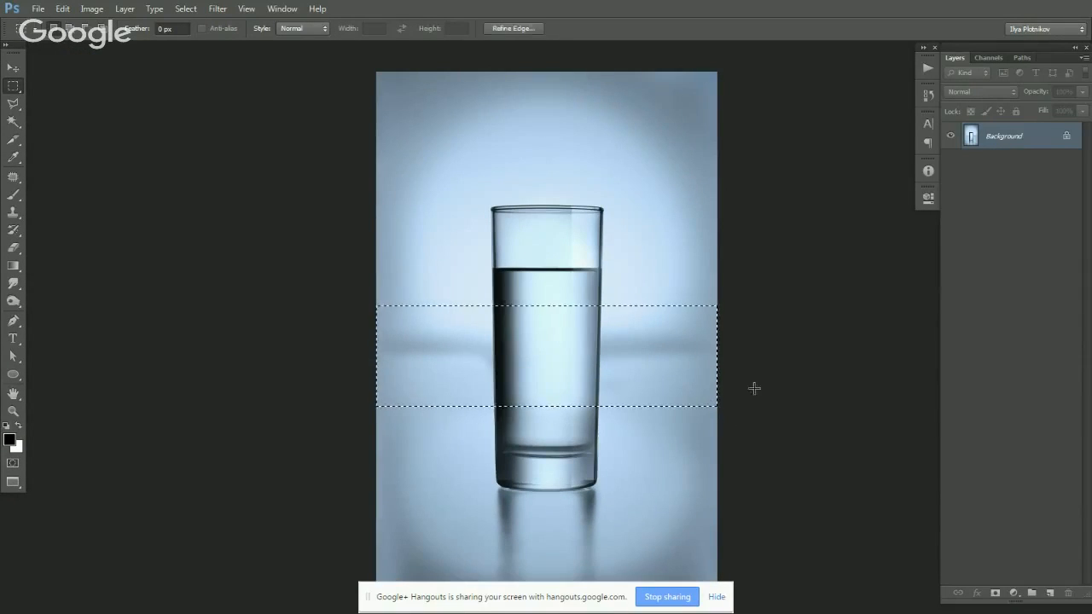
key("v")
key("ctrl+j")
mouse_move(663, 361)
left_mouse_down()
mouse_move(669, 433)
mouse_move(668, 423)
left_mouse_up()
Outline the glass portion of the moved band with the Polygonal Lasso, delete it from Layer 1 and deselect.
key("e")
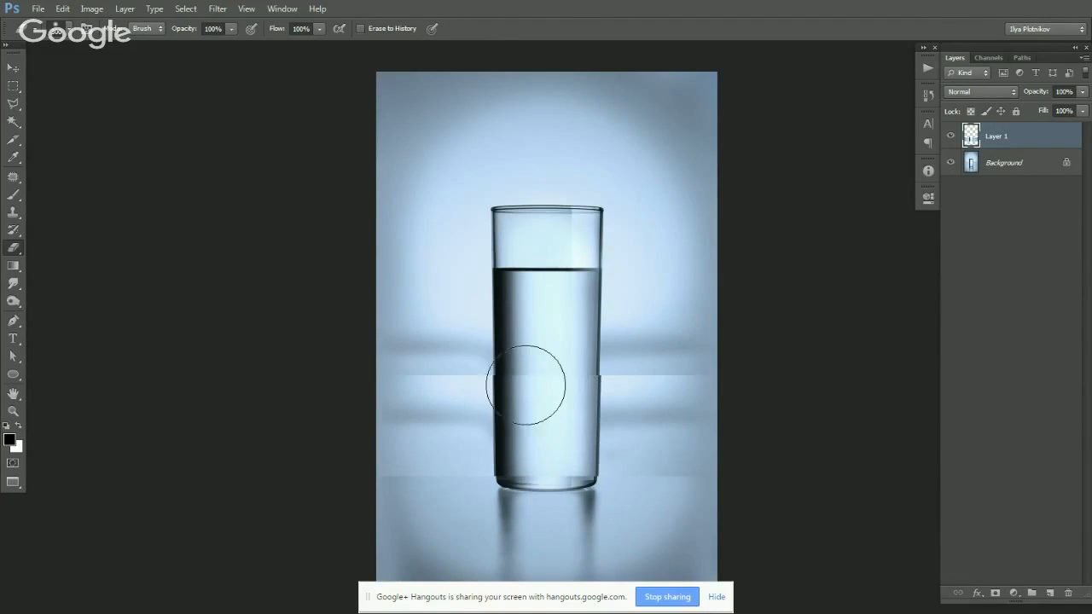
key("l")
left_click(493, 373)
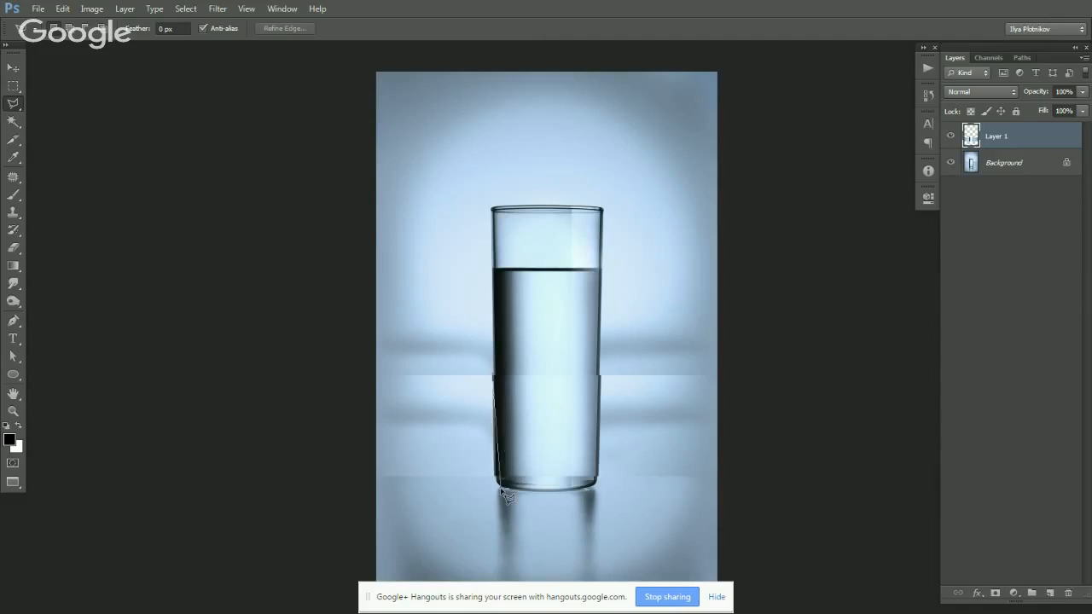
left_click(497, 486)
left_click(598, 484)
left_click(599, 364)
double_click(541, 362)
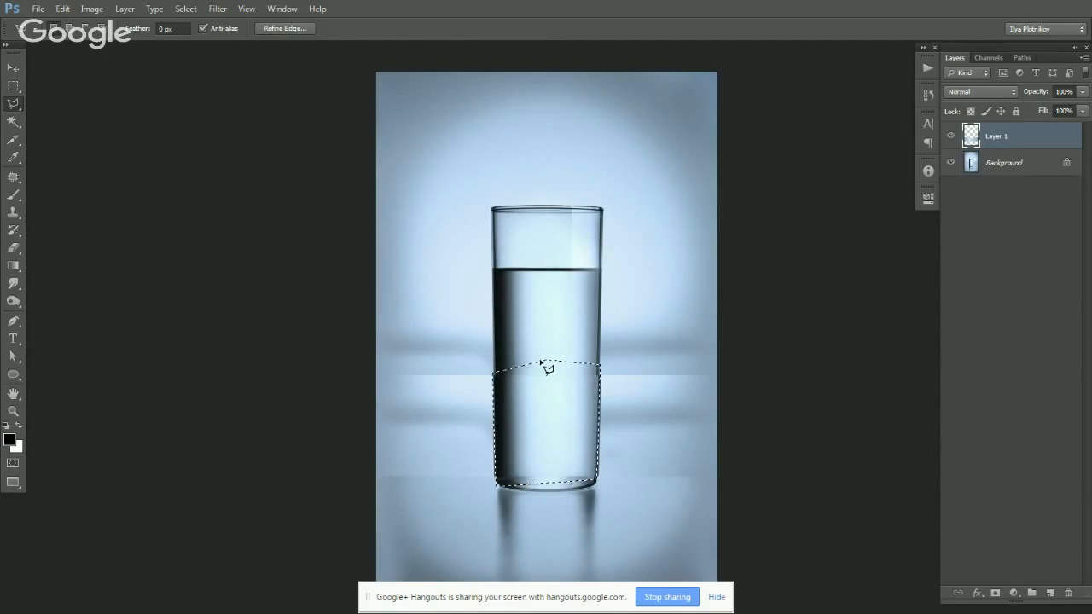
key("Delete")
key("ctrl+d")
Erase the hard upper and lower edges of the moved horizon band on Layer 1 with a soft eraser.
key("e")
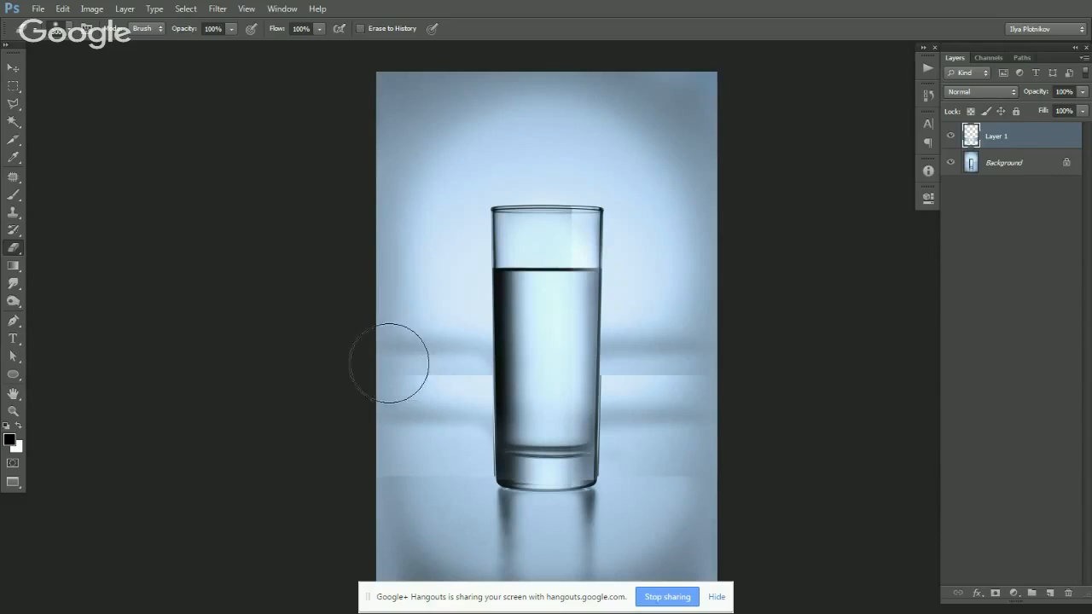
left_click_drag(407, 367, 700, 367)
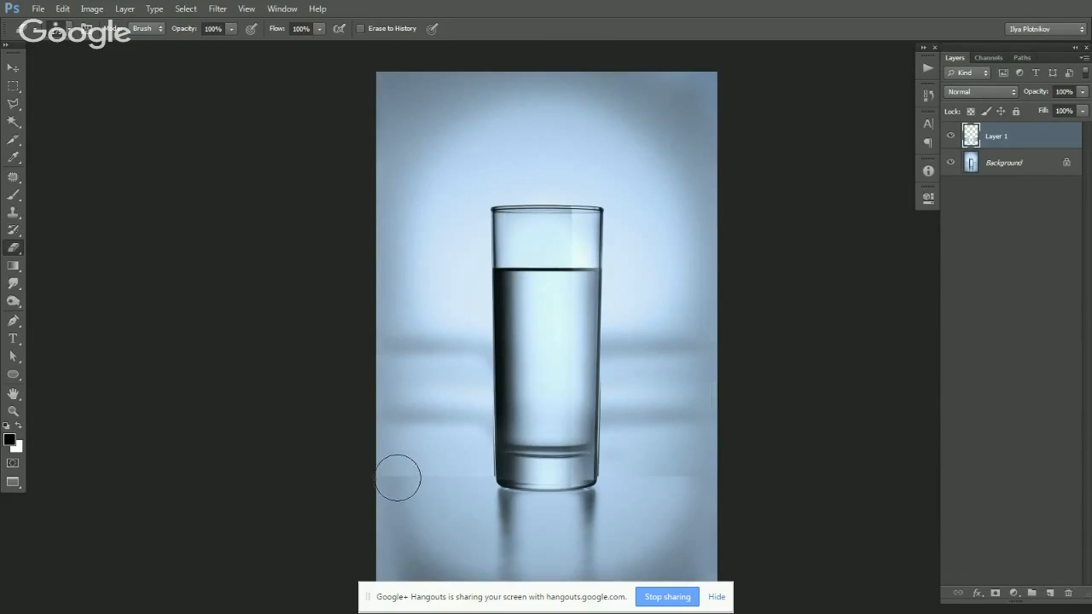
left_click_drag(362, 476, 931, 438)
Select the full-width upper part of the Background layer, down to just above the original horizon line.
left_click(983, 167)
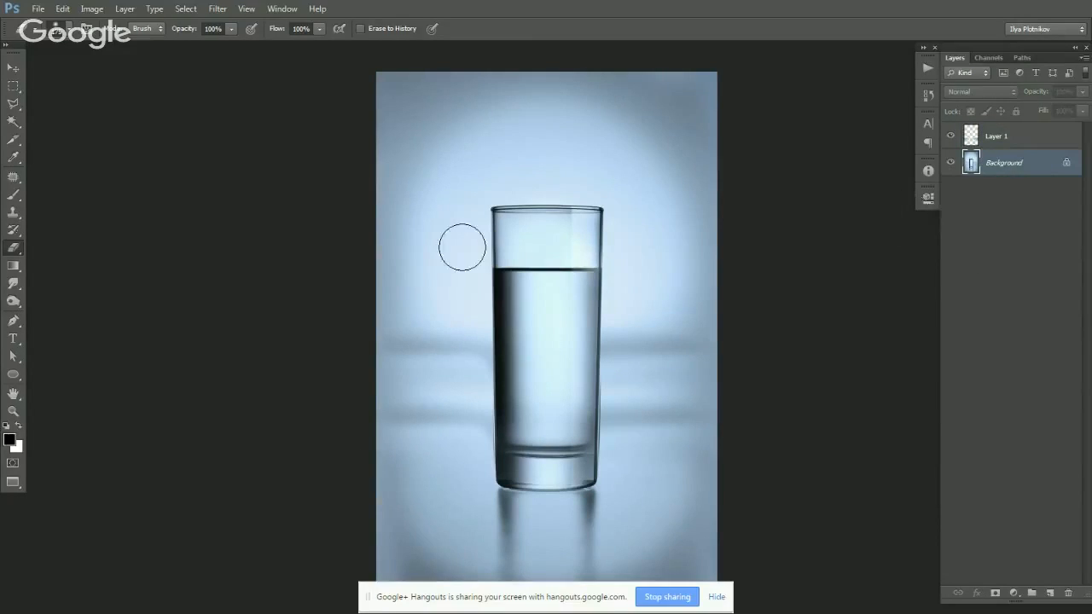
key("m")
left_click_drag(356, 65, 857, 317)
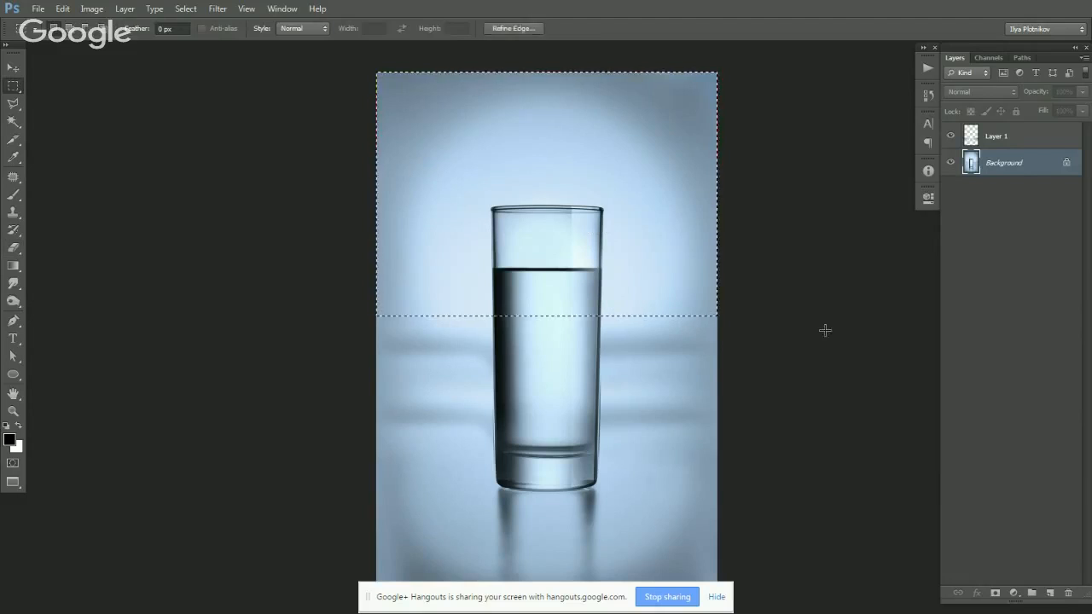
key("v")
key("ctrl+j")
key("ctrl+t")
left_click_drag(547, 317, 544, 420)
key("Return")
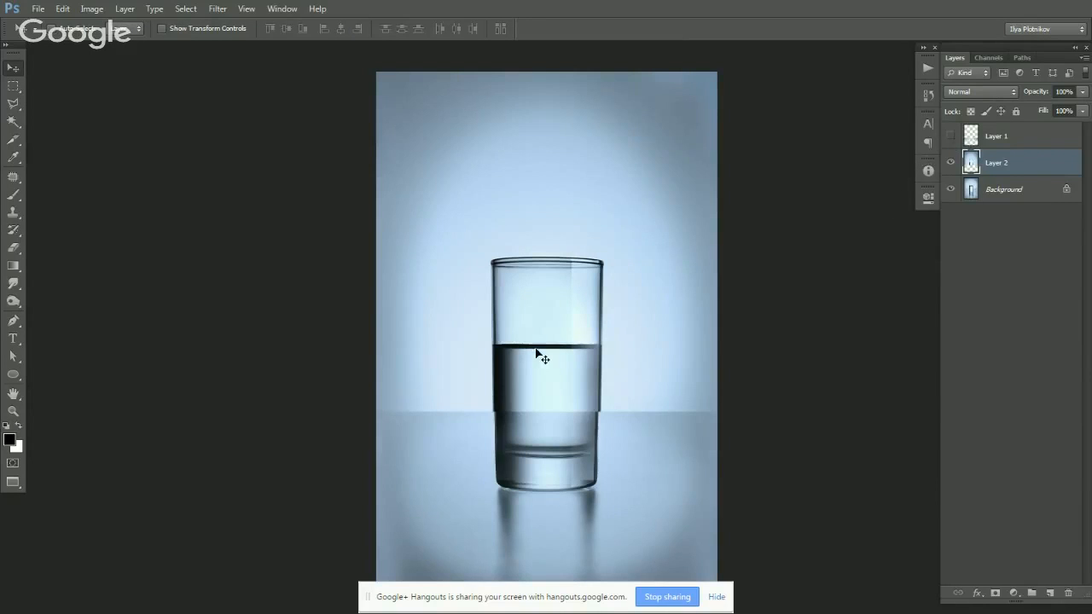
left_click(950, 137)
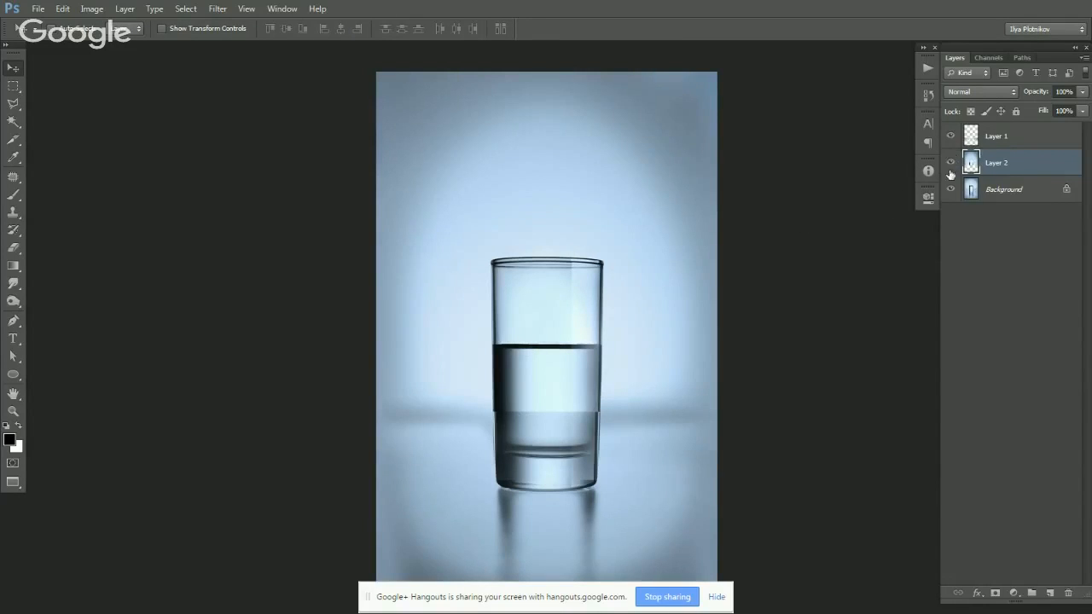
key("ctrl+alt+z")
key("ctrl+alt+z")
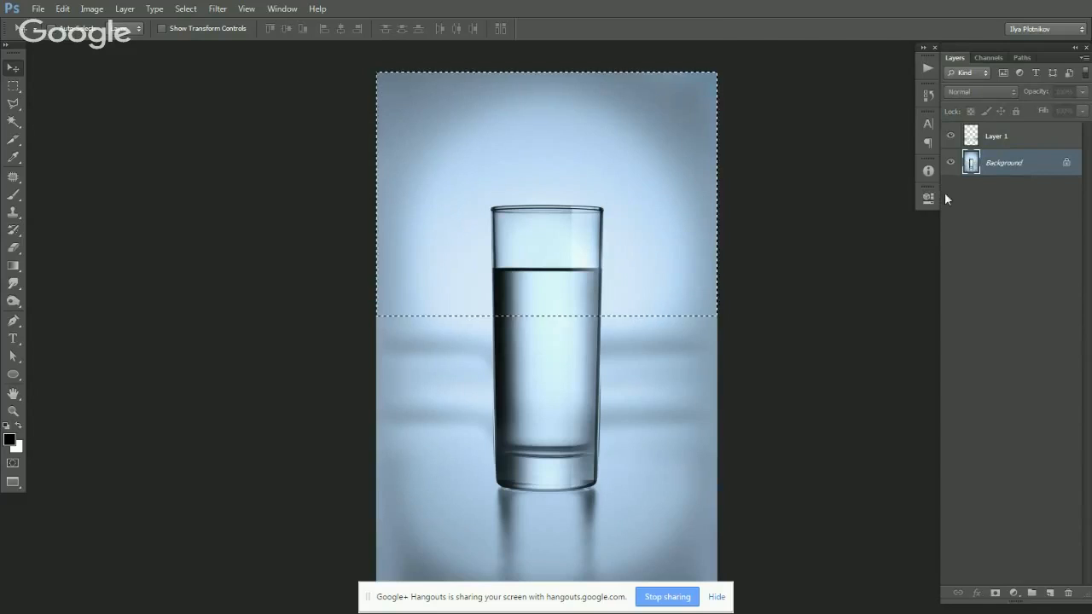
Copy the selected upper background to a new layer and stretch its lower edge down to the lowered horizon line.
key("ctrl+j")
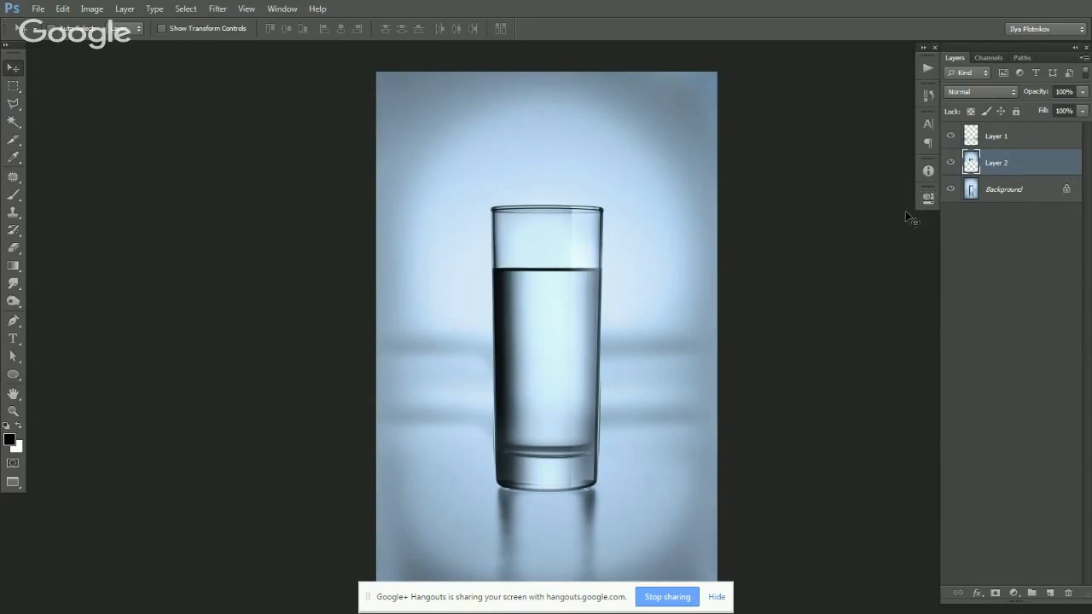
key("ctrl+t")
left_click_drag(548, 320, 551, 407)
key("Return")
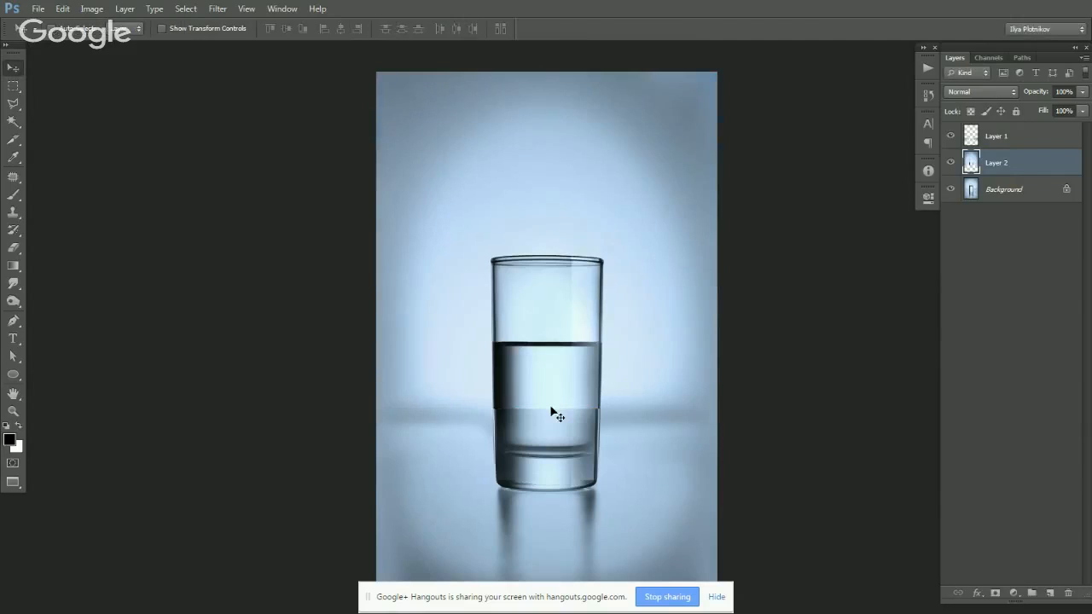
With only the Background shown, outline the glass with the Polygonal Lasso, delete that area from Layer 2 and deselect.
left_click_drag(950, 137, 951, 189)
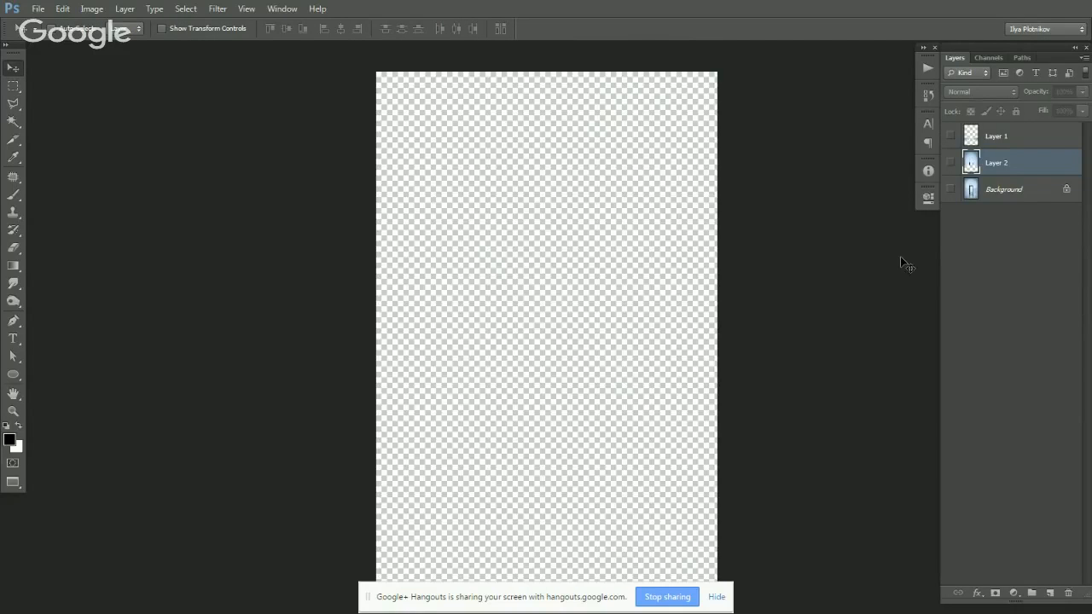
left_click(950, 189)
key("l")
left_click(496, 393)
left_click(492, 207)
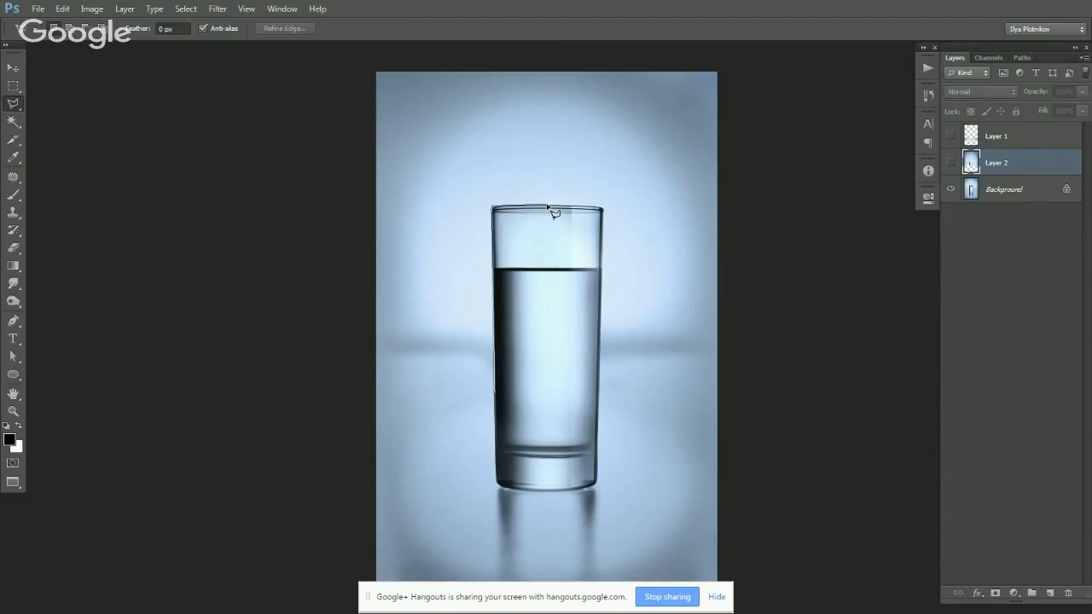
left_click(603, 208)
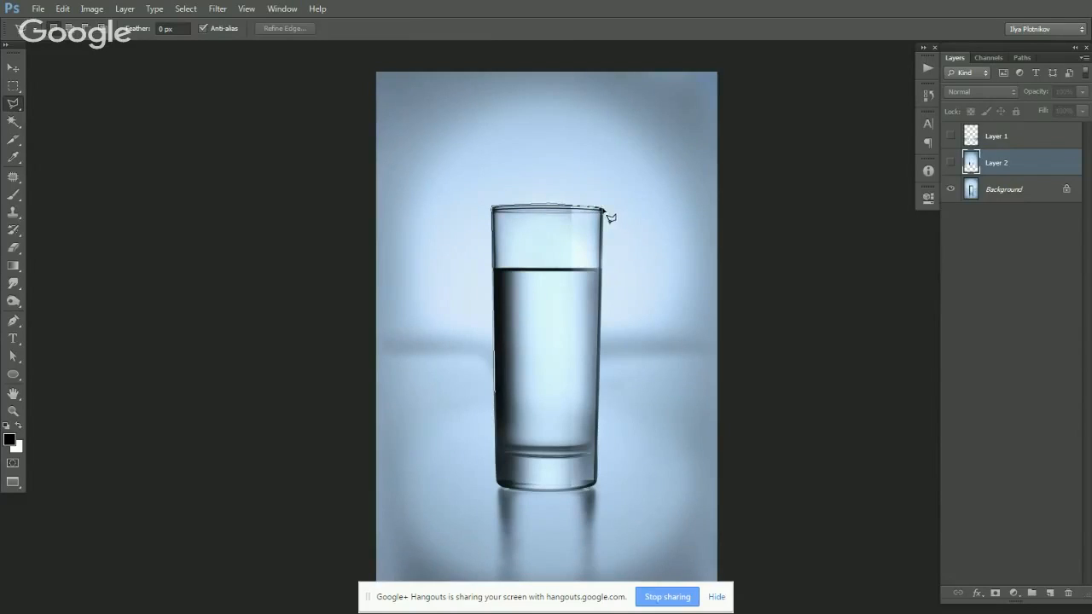
double_click(598, 399)
key("v")
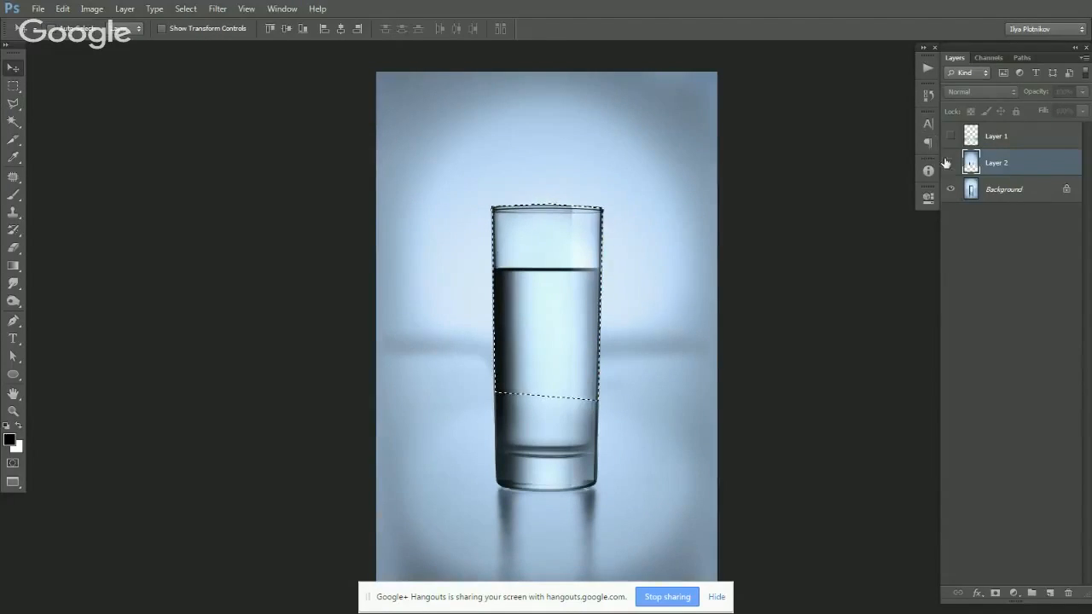
left_click(950, 162)
key("ctrl+d")
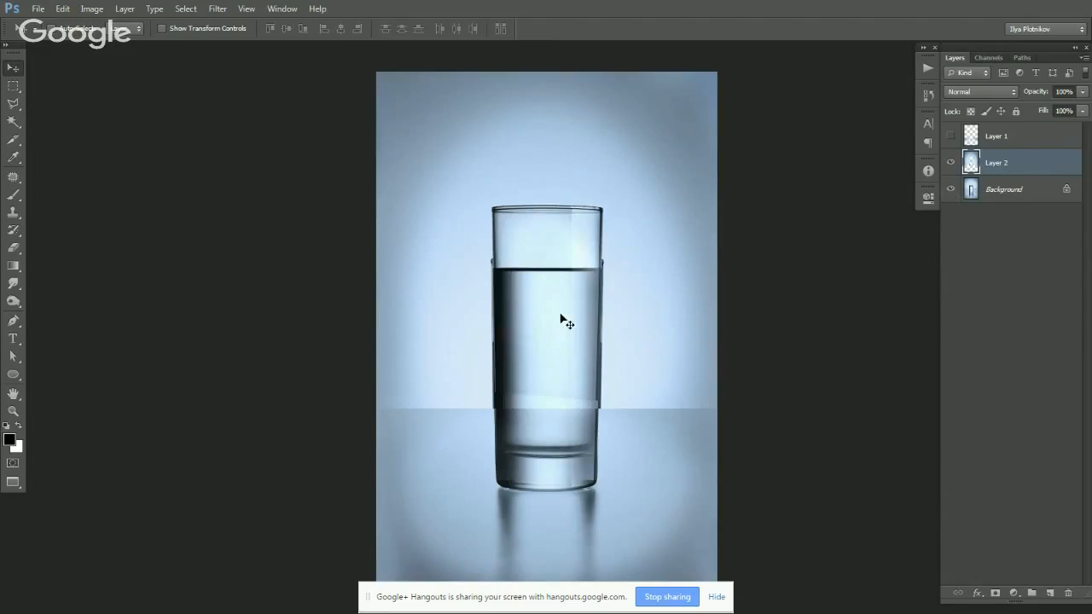
Erase the hard lower edge of the stretched background on Layer 2 and show Layer 1 again.
key("e")
left_click_drag(383, 419, 846, 404)
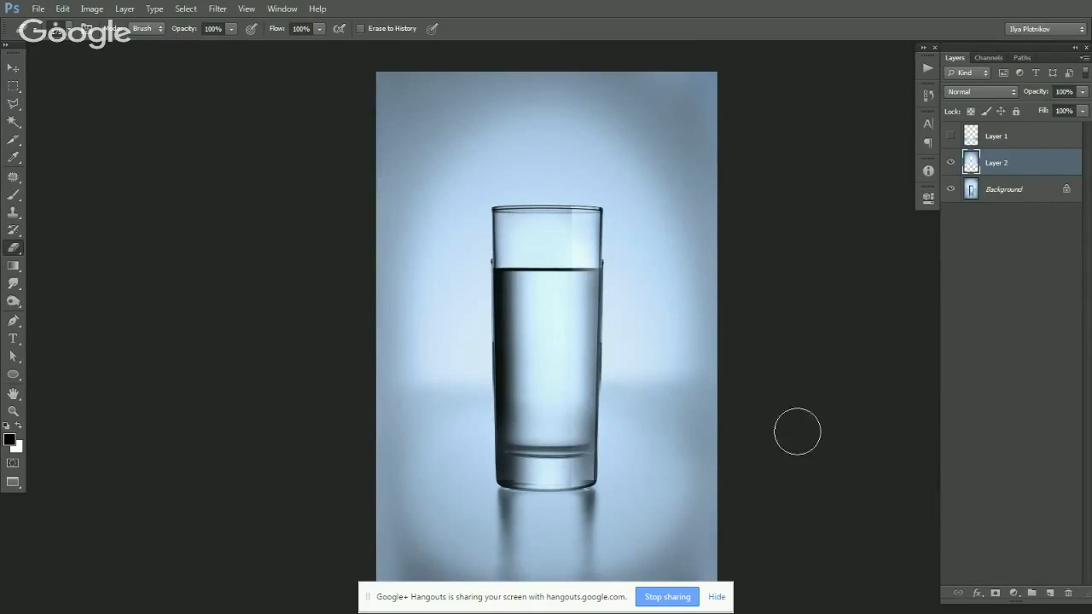
left_click(951, 139)
key("v")
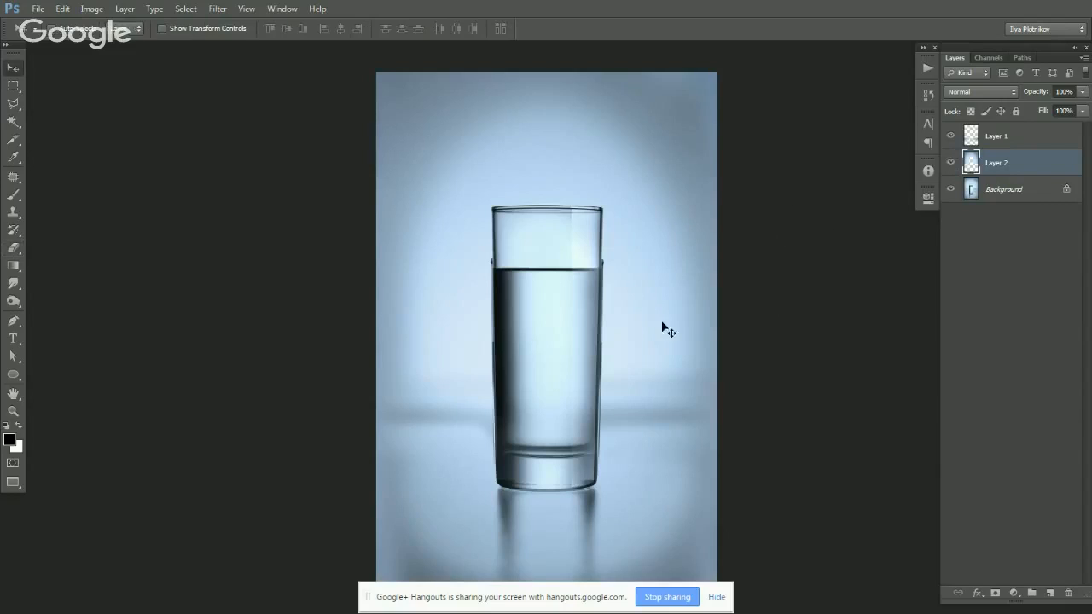
Move the horizon band on Layer 1 slightly farther down behind the glass.
scroll(625, 358, "down", 1)
left_click(973, 135)
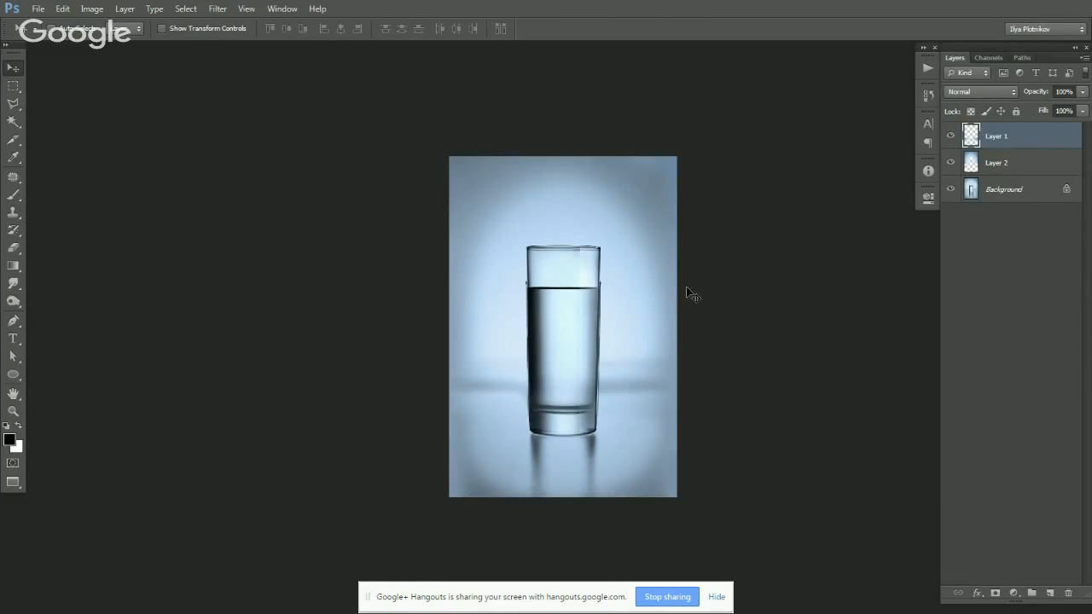
left_click_drag(634, 374, 639, 397)
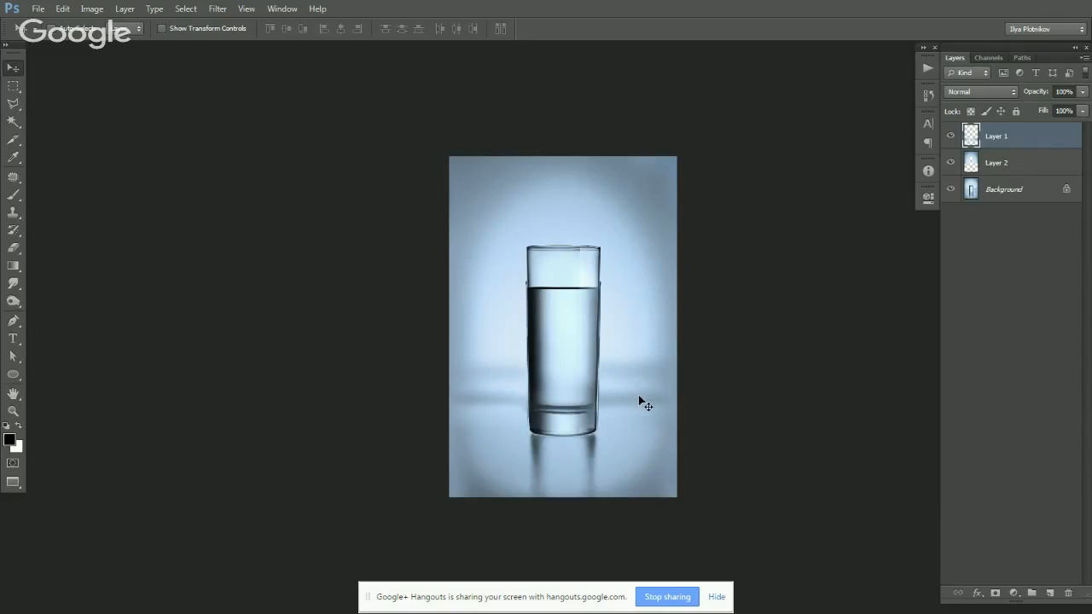
Hide Layer 1 and Layer 2 and make the Background the active layer.
left_click_drag(951, 137, 951, 162)
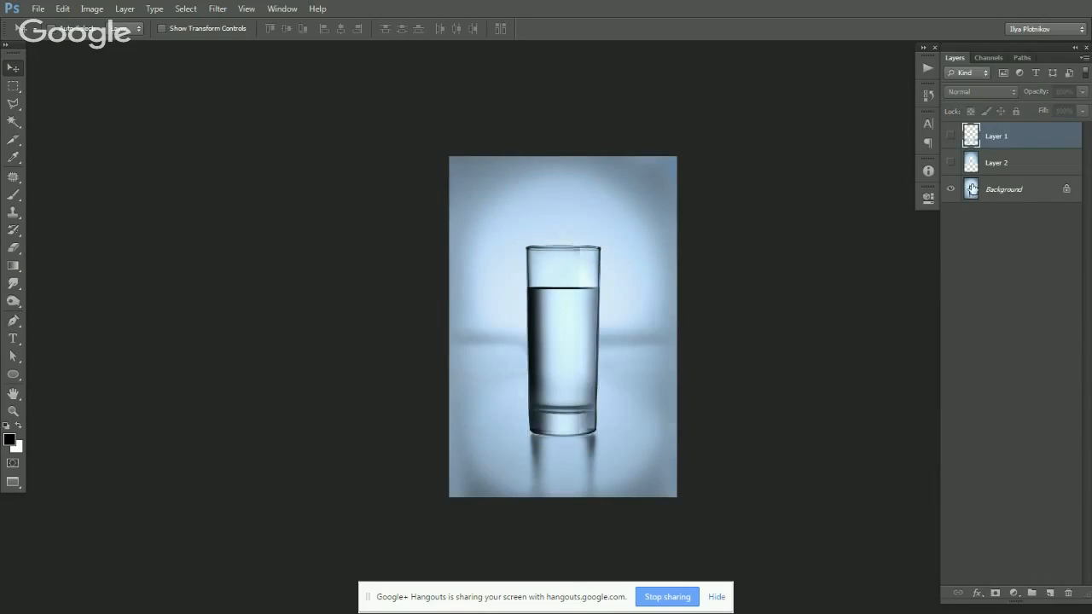
left_click(997, 190)
left_click_drag(622, 394, 593, 383)
left_click(596, 359, "ctrl")
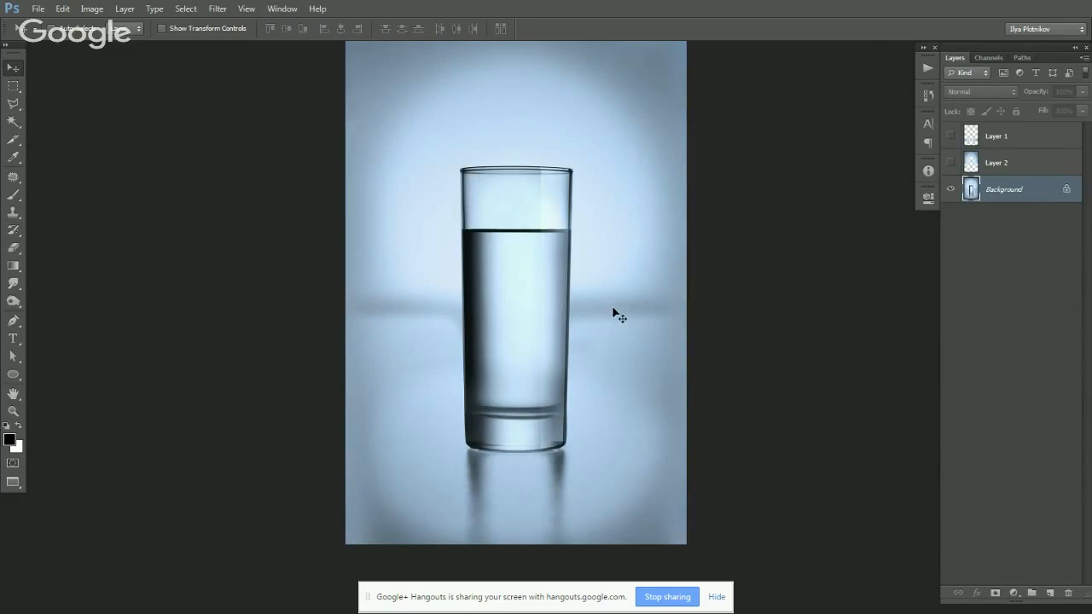
Select a rectangle around the horizon line between the glass and the image's right edge and copy it to a new layer.
key("m")
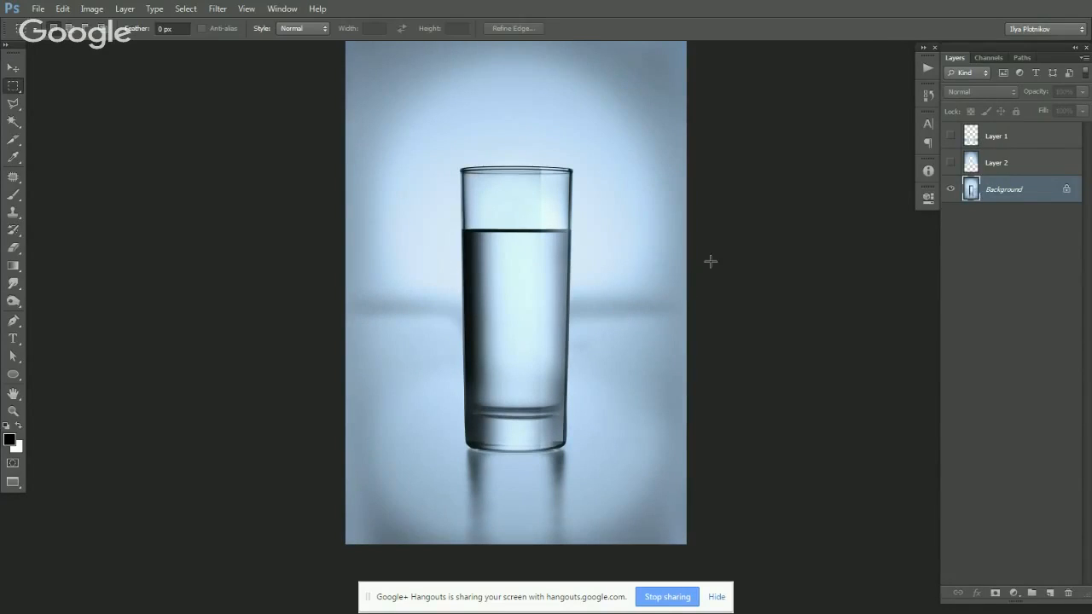
left_click_drag(715, 253, 589, 351)
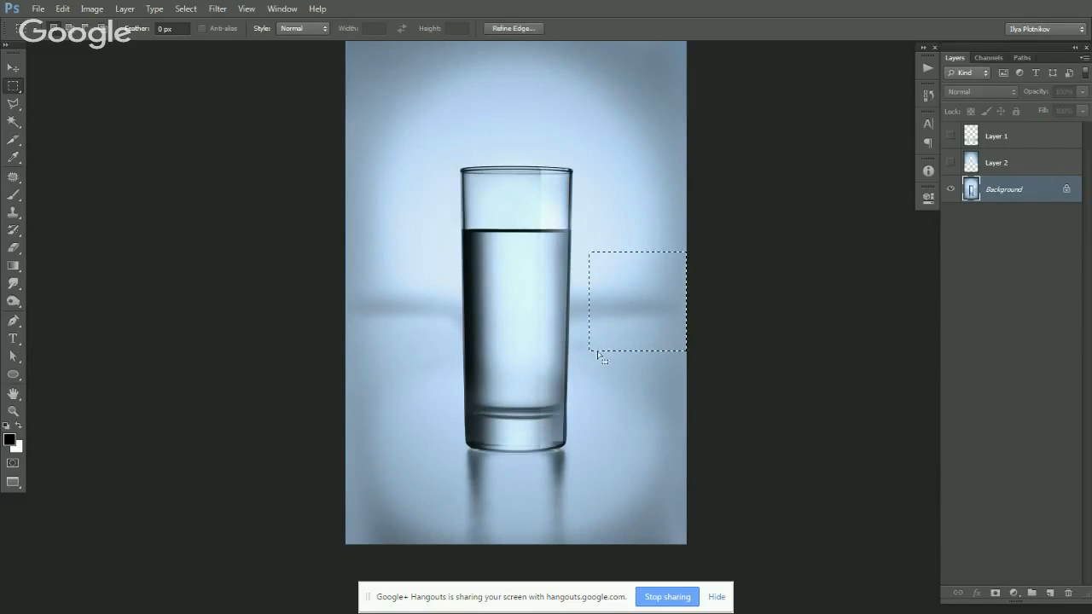
left_click_drag(728, 239, 578, 361)
key("v")
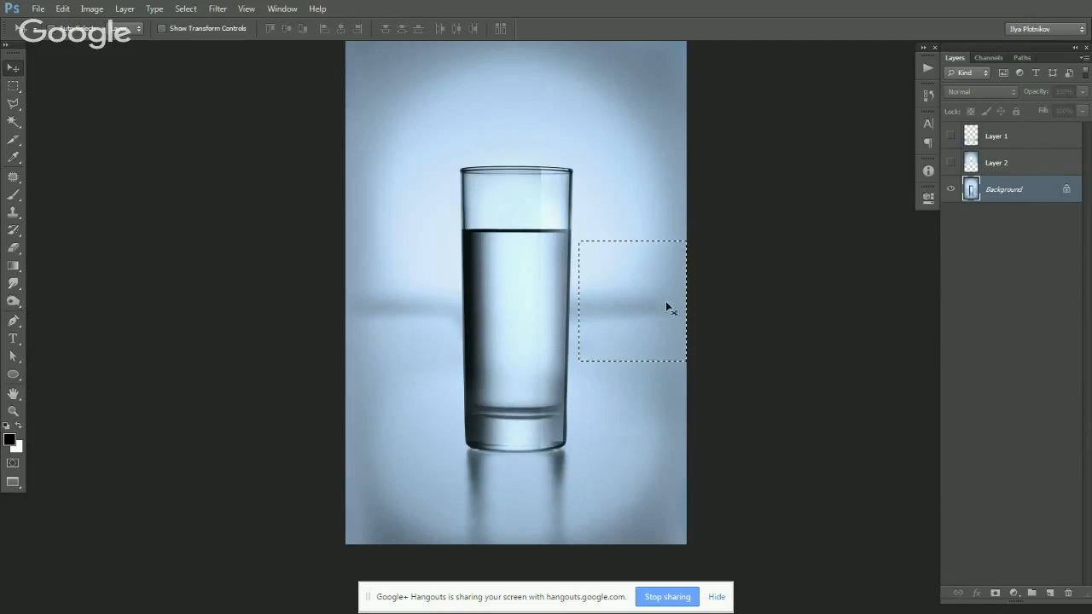
key("ctrl+j")
Warp the copied horizon piece on Layer 3, pulling its lower-right corner far down and its upper-right corner up.
key("ctrl+t")
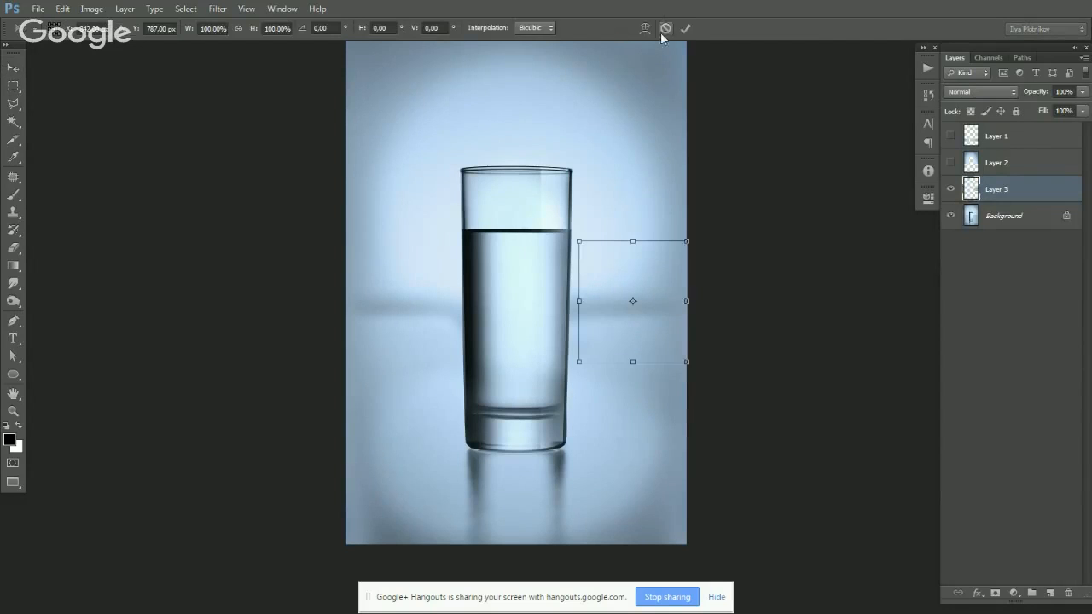
left_click(645, 28)
left_click_drag(690, 362, 696, 555)
left_click_drag(696, 236, 701, 83)
key("Return")
Enlarge the eraser and blend away the lower edge of the warped horizon piece on Layer 3.
key("e")
key("bracketright")
key("bracketright")
mouse_move(607, 446)
left_mouse_down()
mouse_move(637, 446)
mouse_move(722, 339)
left_mouse_up()
key("v")
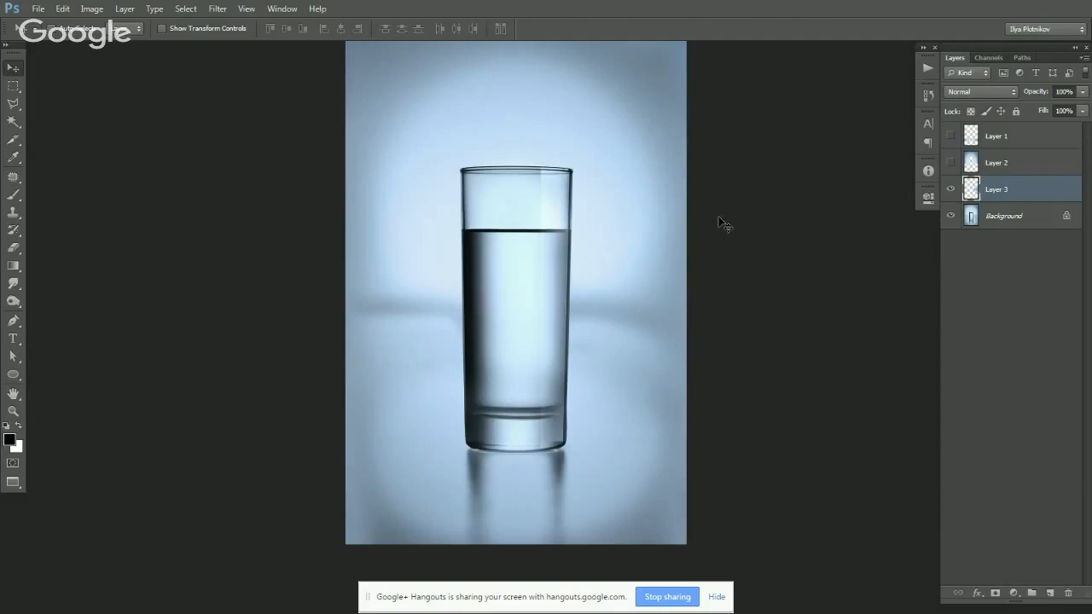
left_click_drag(697, 259, 696, 294)
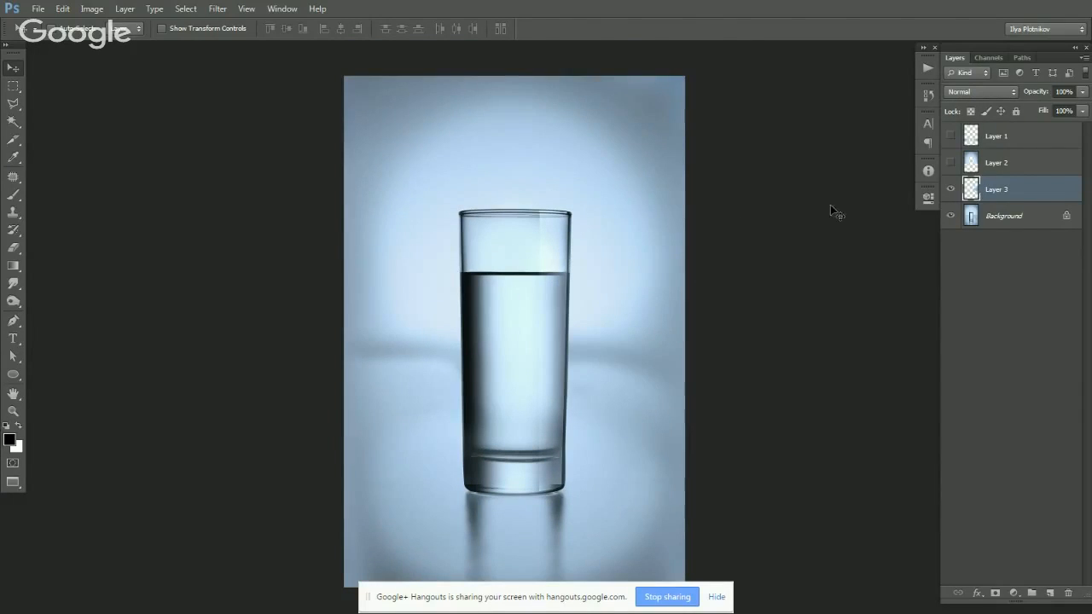
key("ctrl+t")
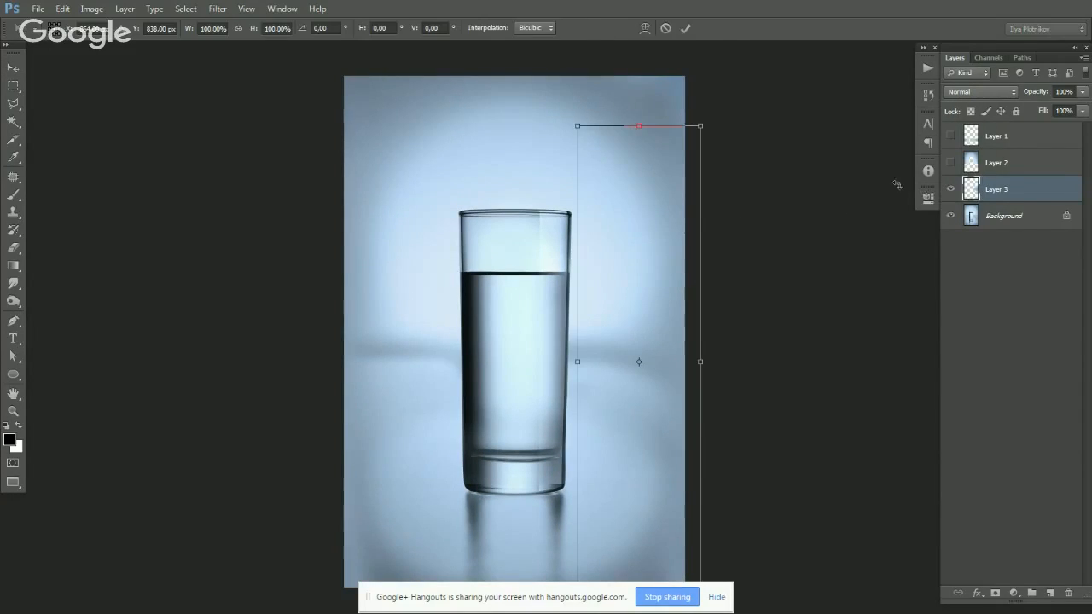
left_click(646, 31)
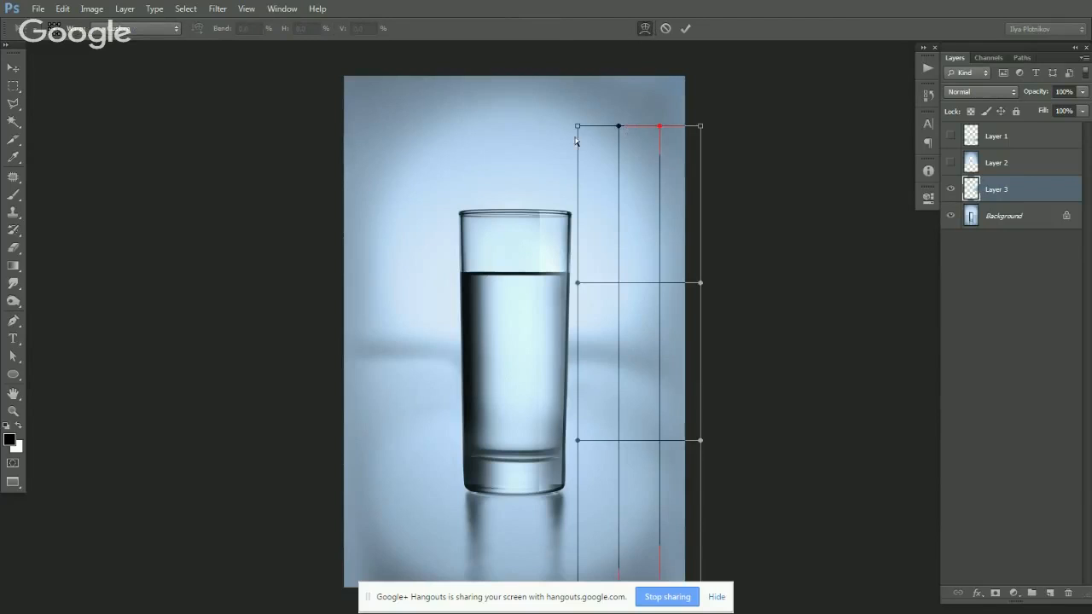
key("Escape")
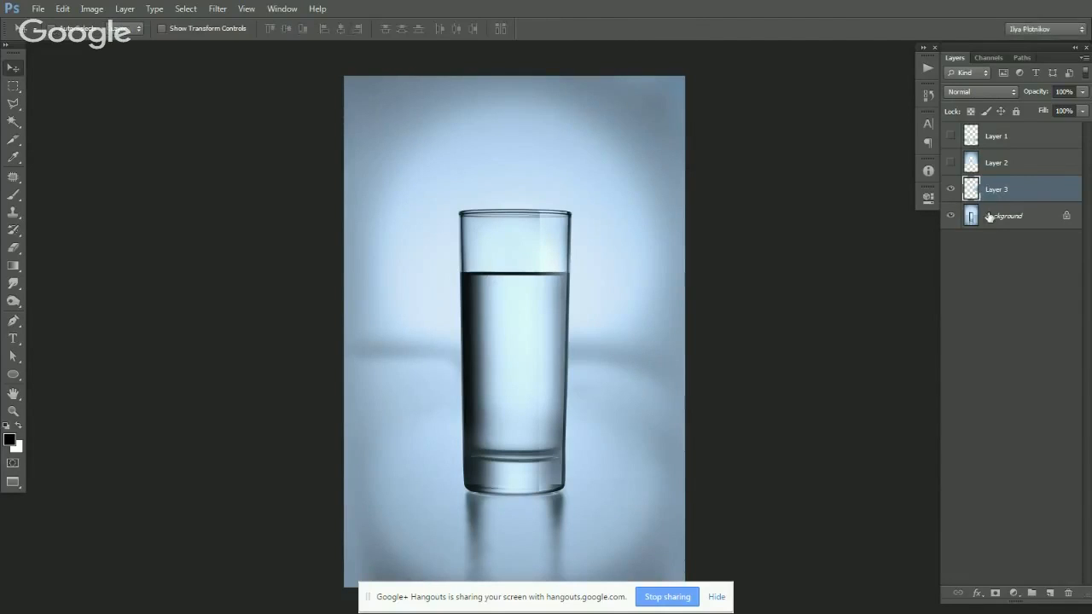
Select a rectangle around the whole glass on the Background and copy it to a new layer.
left_click(998, 216)
key("m")
left_click_drag(456, 212, 567, 488)
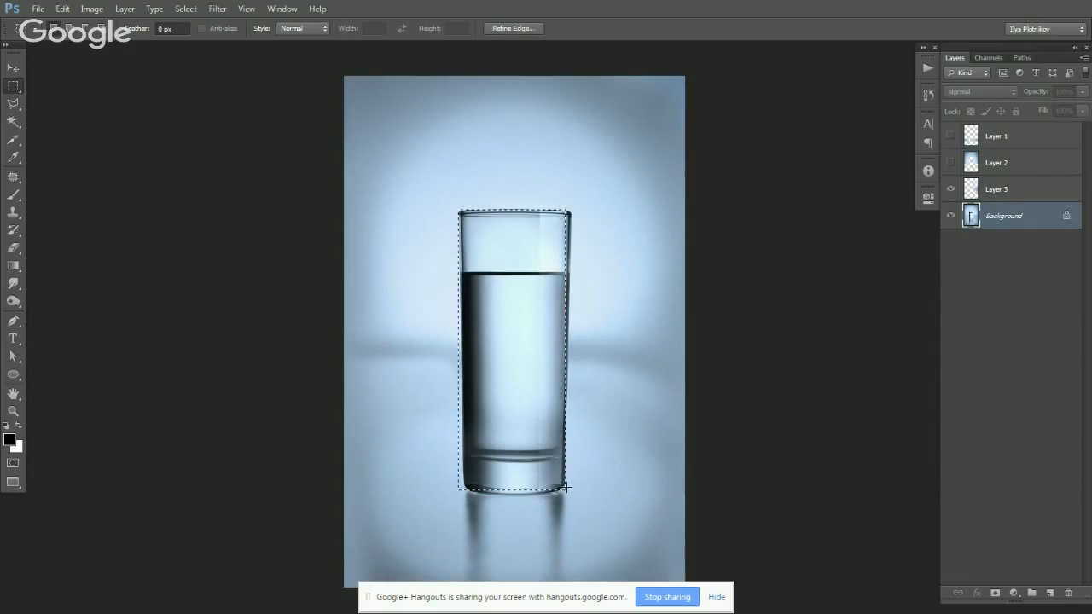
key("ctrl+j")
Try warping the copied glass by pulling its upper corners outward and arching its rim, and delete the copied layer.
key("ctrl+t")
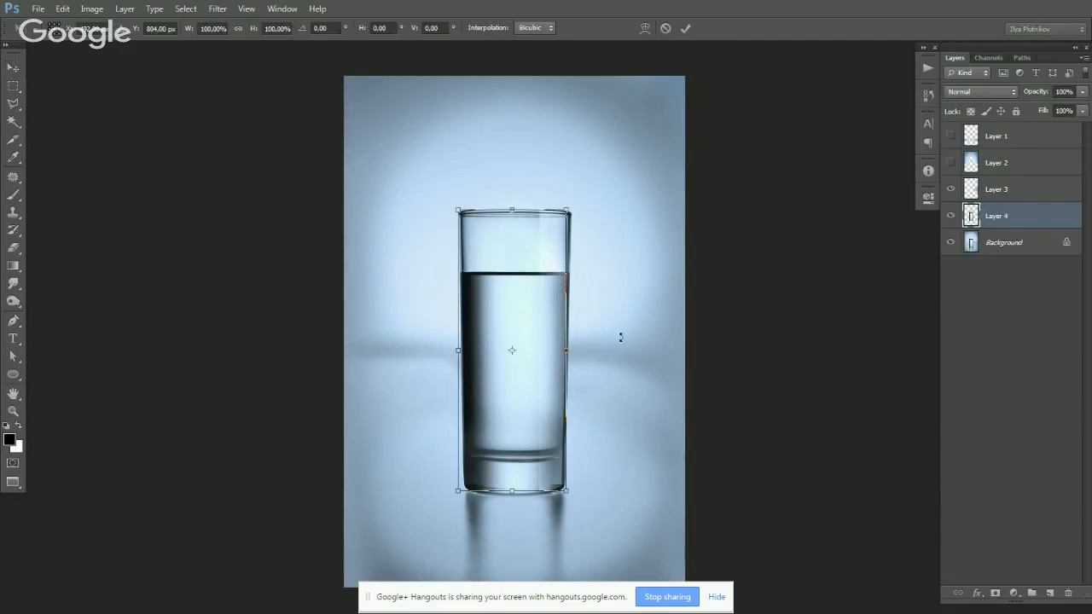
left_click(644, 28)
left_click_drag(570, 215, 659, 156)
left_click_drag(532, 215, 518, 145)
left_click_drag(494, 210, 475, 159)
left_click_drag(458, 210, 423, 211)
left_click_drag(583, 266, 634, 312)
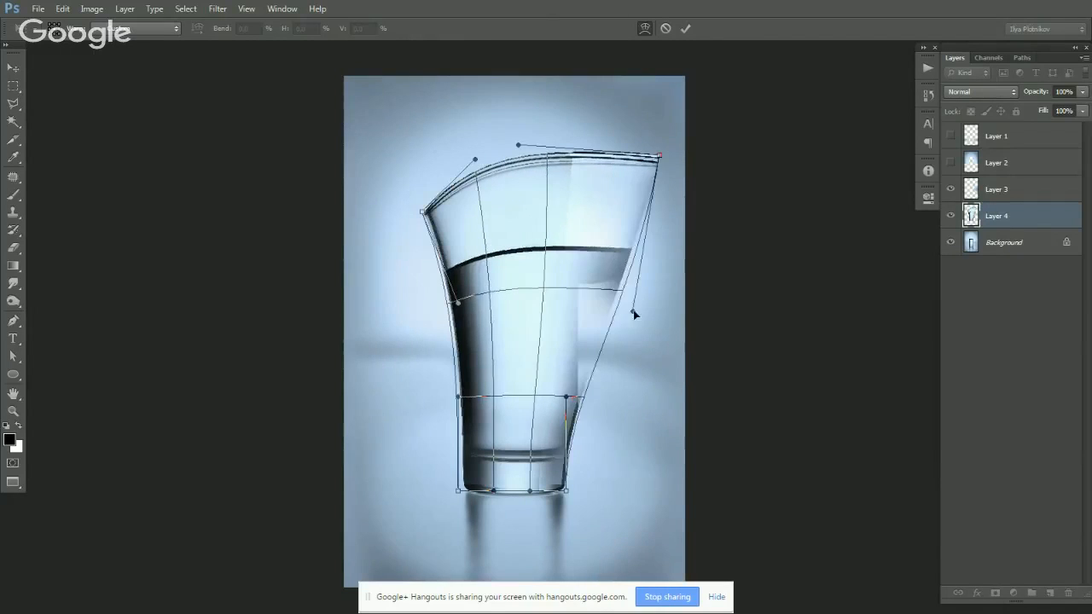
key("Escape")
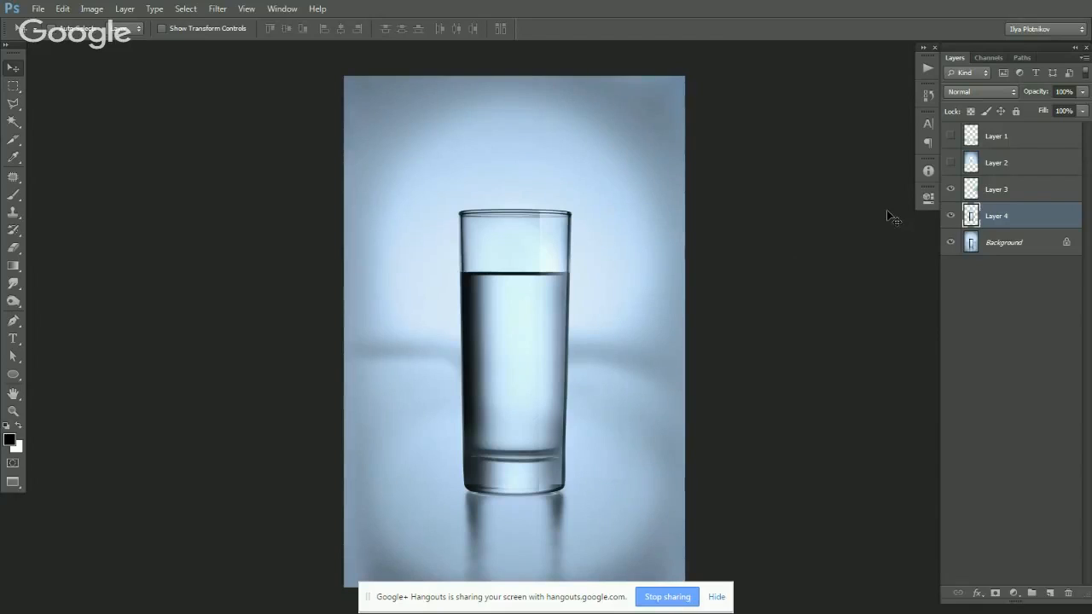
key("Delete")
Select the surface areas on both sides of the glass's lower half and copy them from the Background to a new layer.
left_click_drag(597, 372, 572, 272)
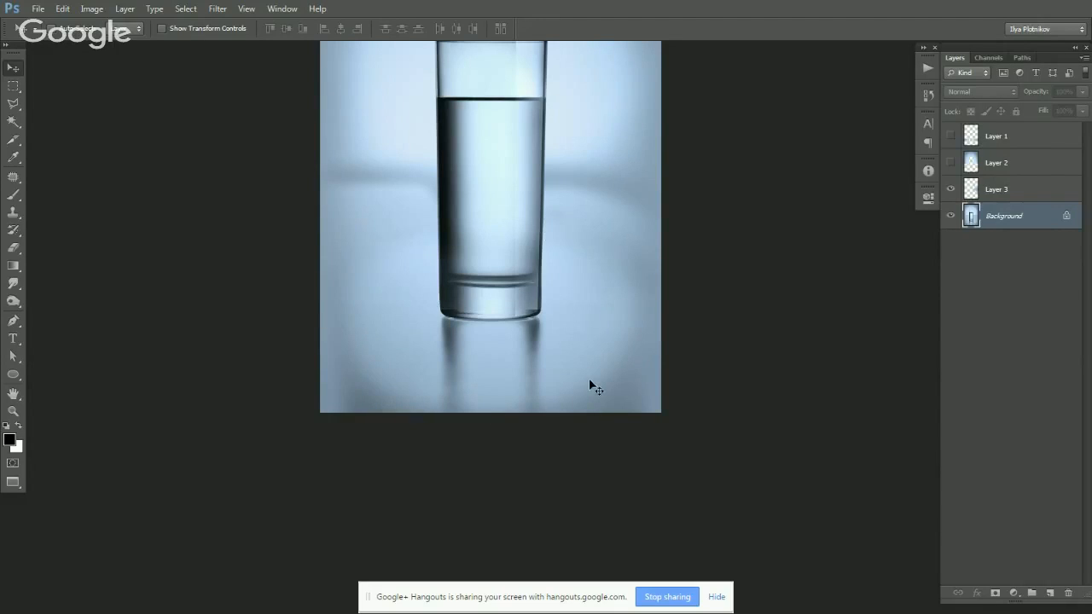
key("m")
left_click_drag(322, 443, 428, 201)
left_click_drag(672, 431, 553, 208)
key("v")
key("ctrl+j")
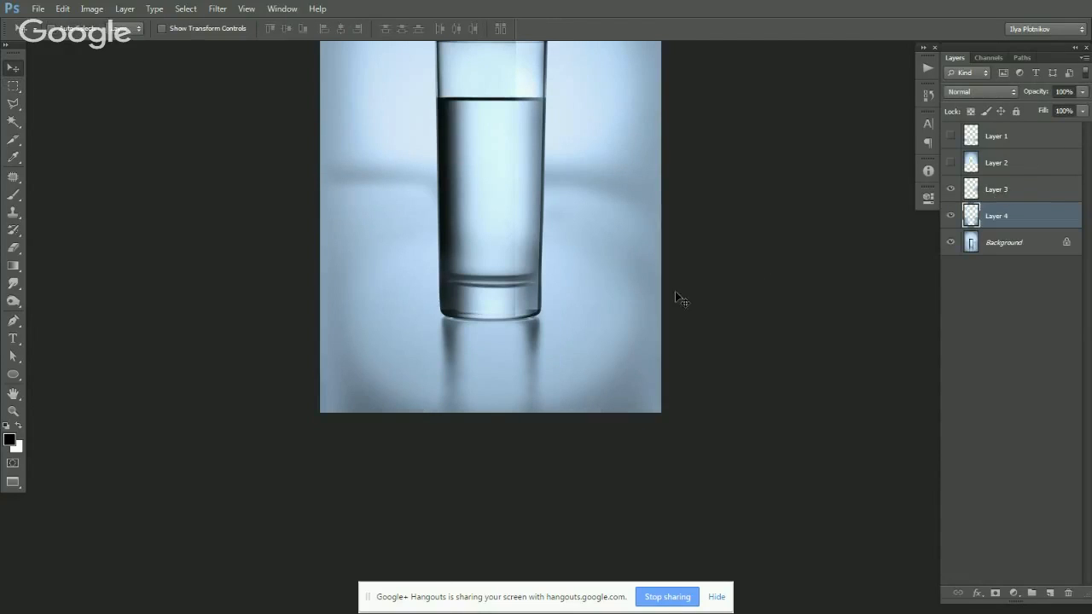
Apply a Gaussian Blur with an increased radius to the copied surface areas on Layer 4.
left_click(218, 8)
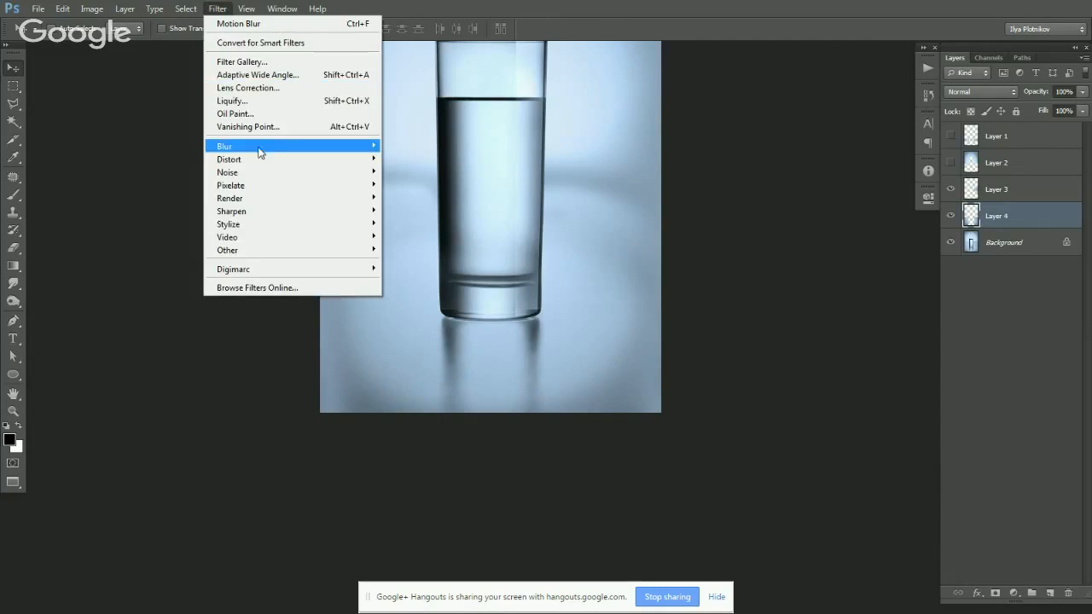
mouse_move(258, 149)
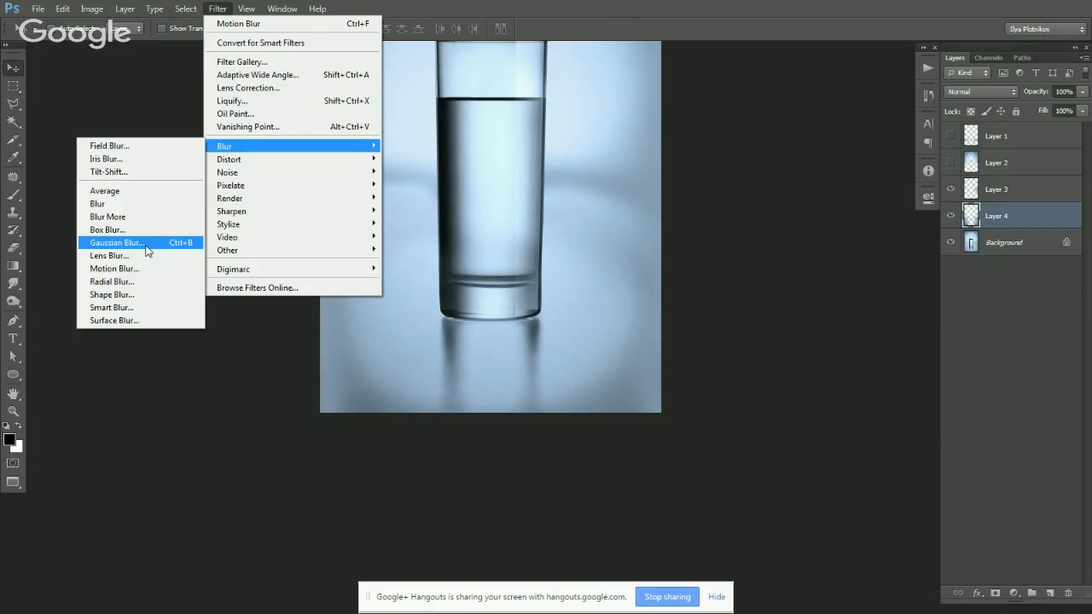
left_click(147, 249)
left_click_drag(726, 340, 778, 346)
left_click(848, 176)
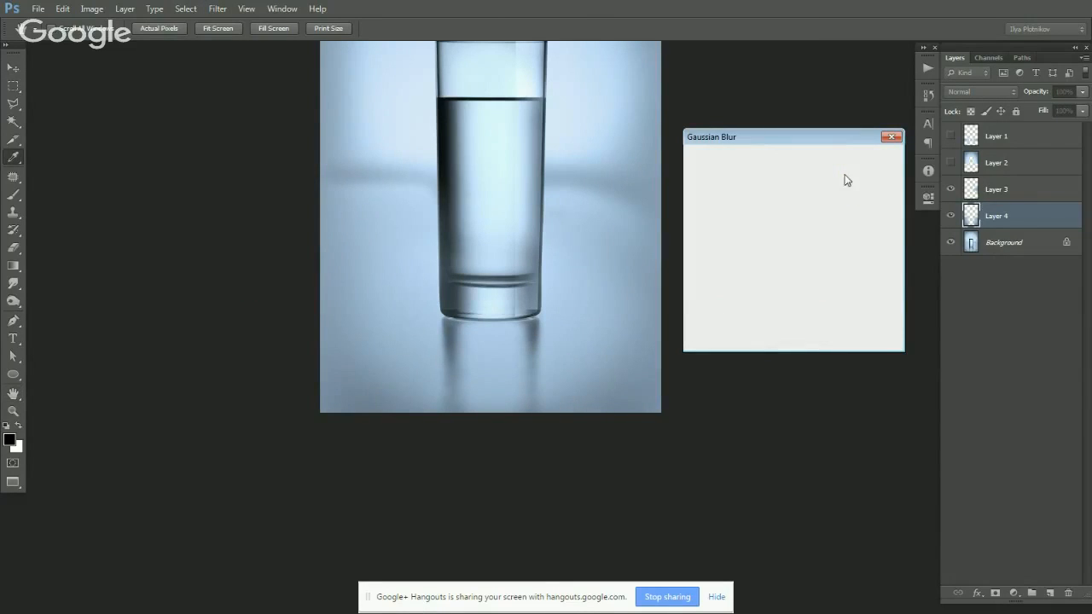
key("e")
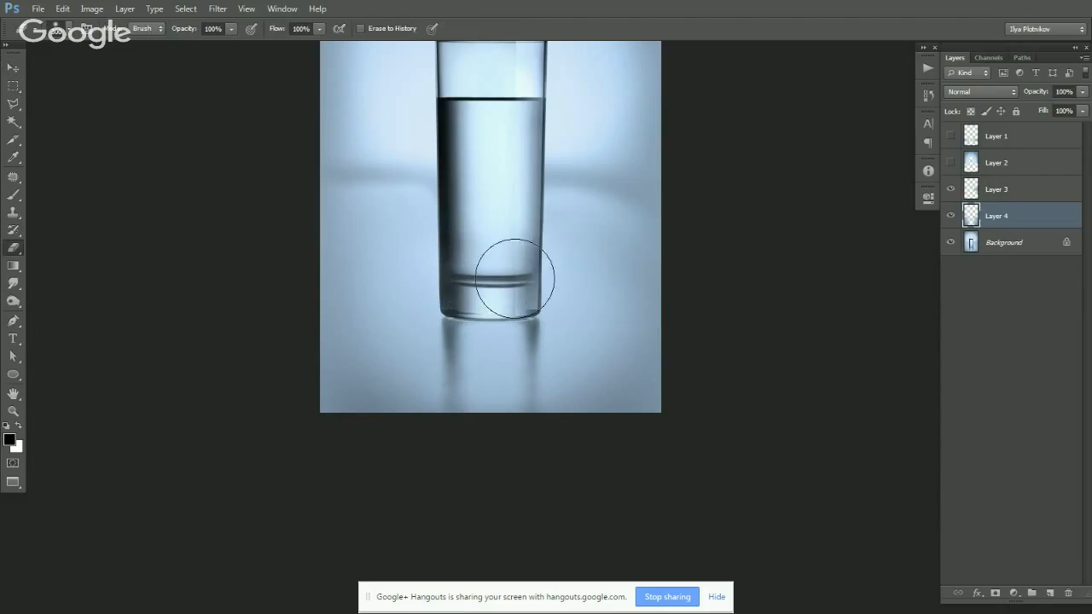
key("v")
Compare the surface beside the glass base with the blurred Layer 4 hidden and shown.
left_click(951, 217)
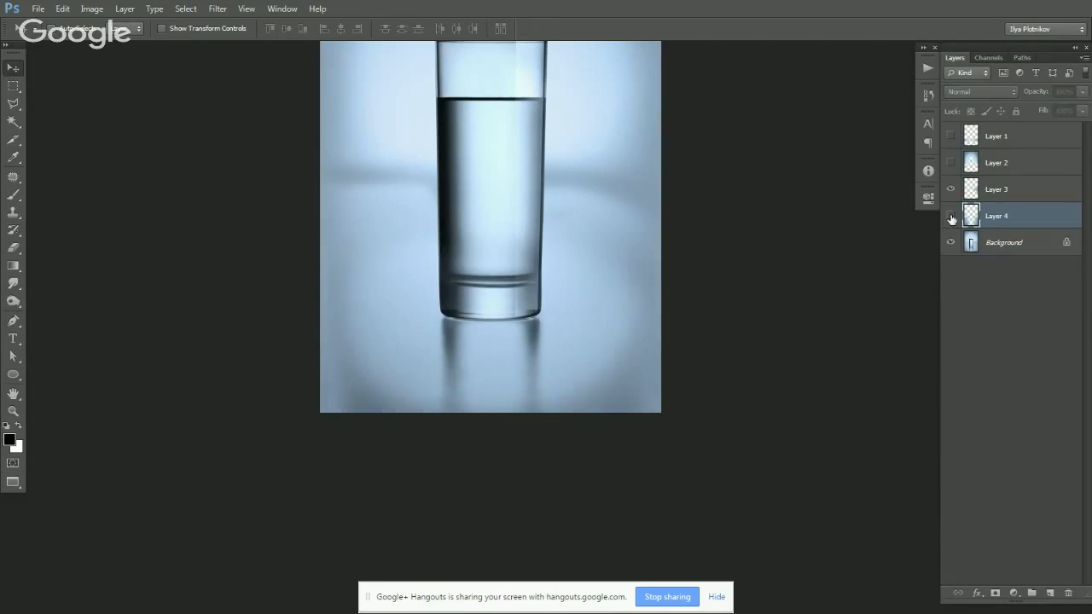
left_click(952, 218)
left_click(536, 367, "ctrl")
left_click(538, 370, "ctrl")
left_click_drag(545, 344, 699, 272)
left_click_drag(828, 249, 503, 311)
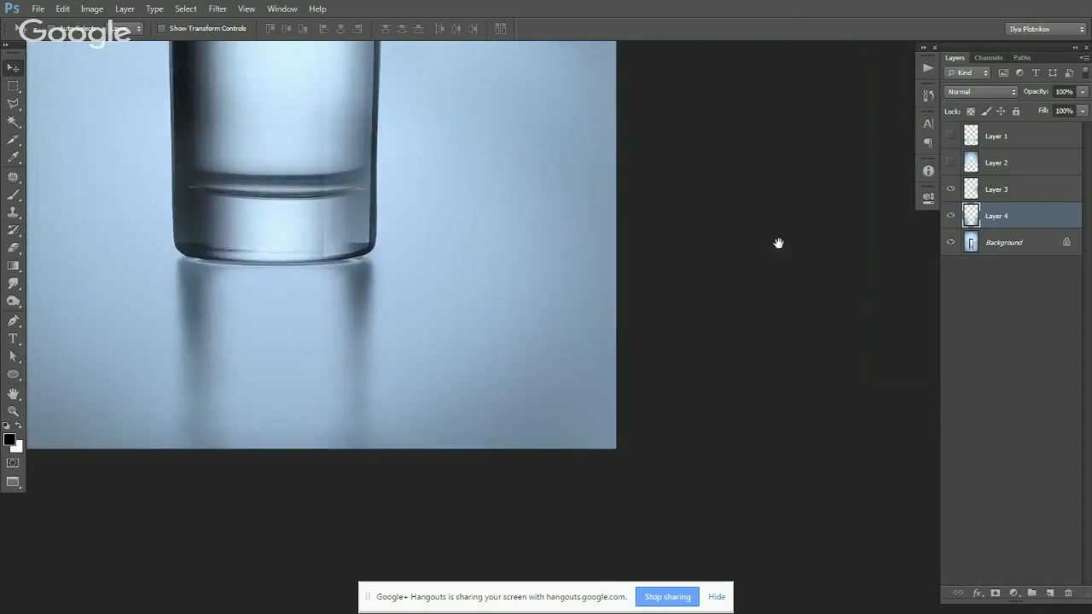
left_click(952, 218)
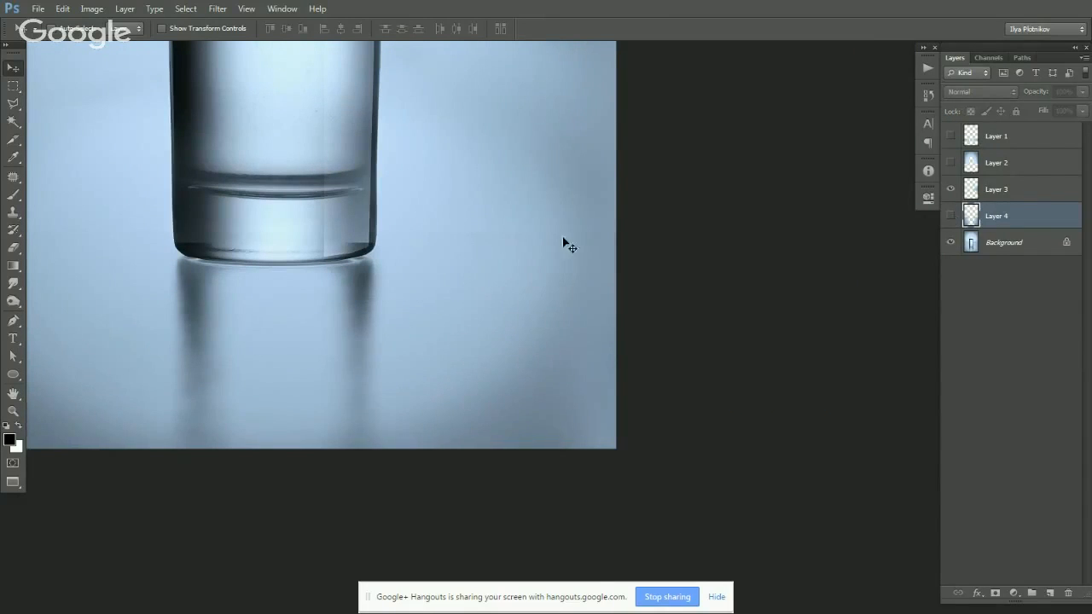
left_click(953, 217)
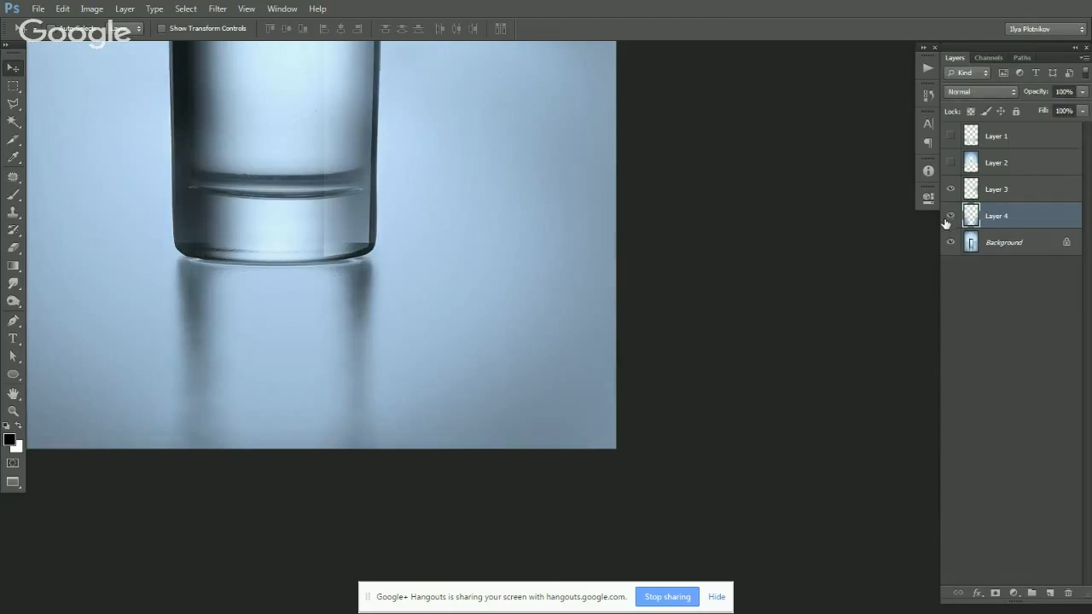
Add a new layer above Layer 4 and sample the blue-grey tone near the image's lower-right corner.
left_click(483, 306, "alt")
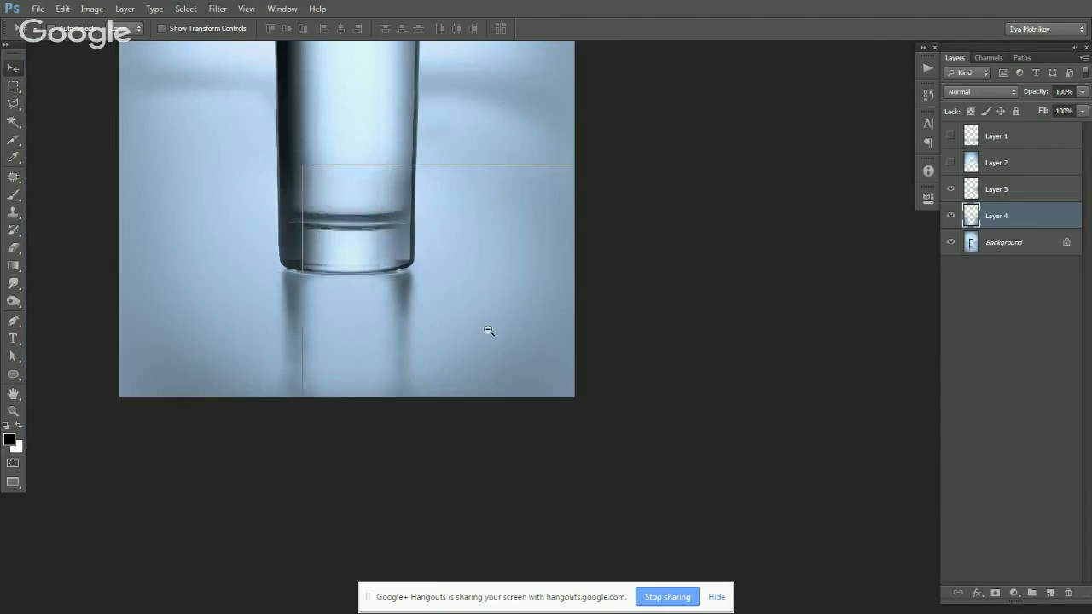
left_click(491, 331, "alt")
left_click_drag(493, 331, 453, 253)
left_click(1050, 593)
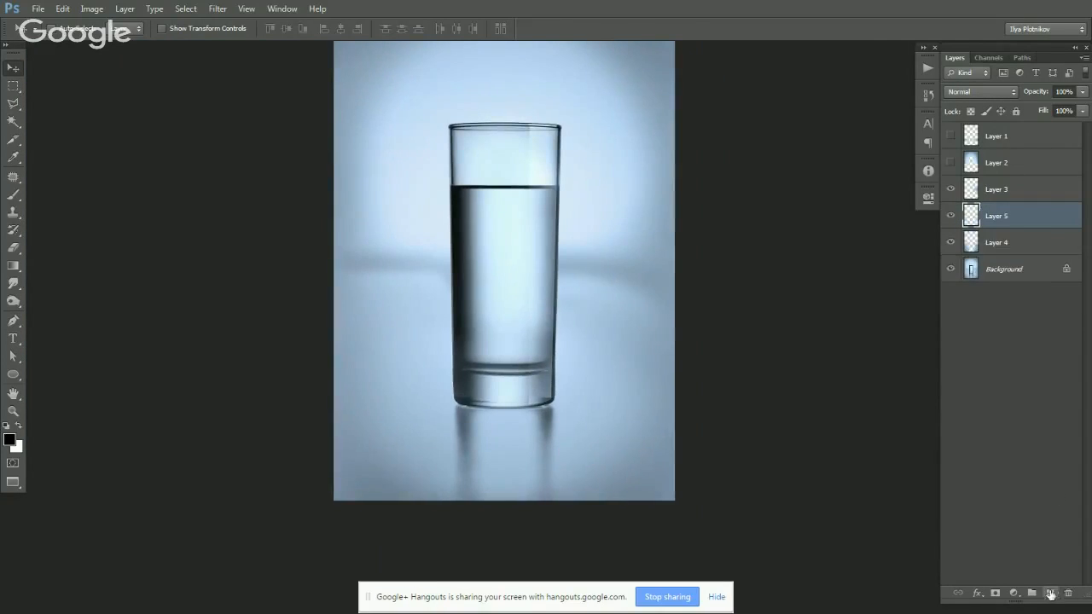
key("i")
left_click(664, 475)
left_click_drag(664, 475, 625, 412)
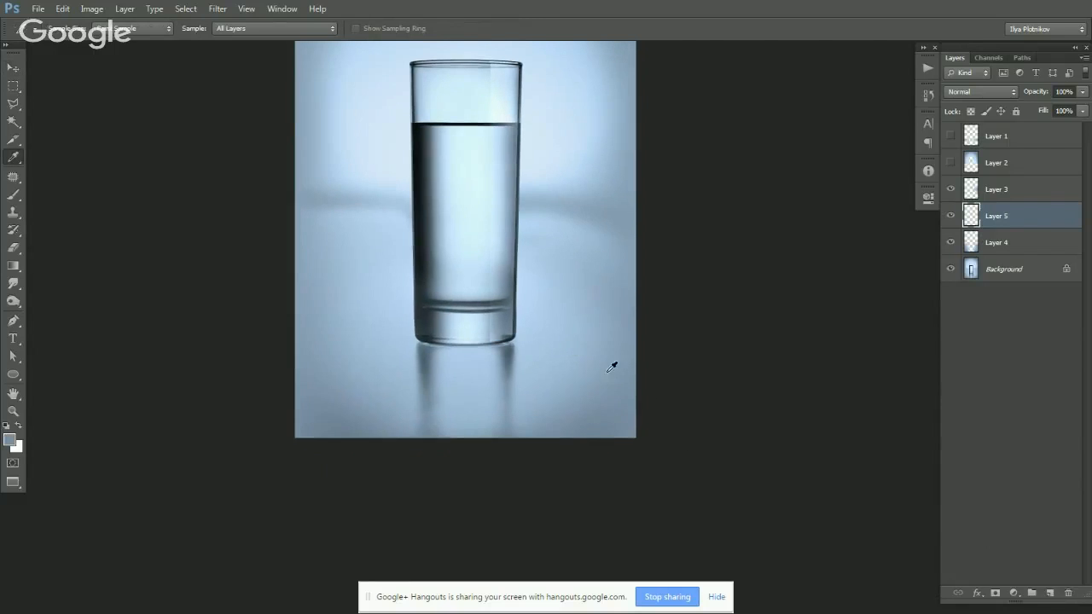
Reduce the brush size and paint the sampled blue-grey over the lower corners of the image on Layer 5.
key("b")
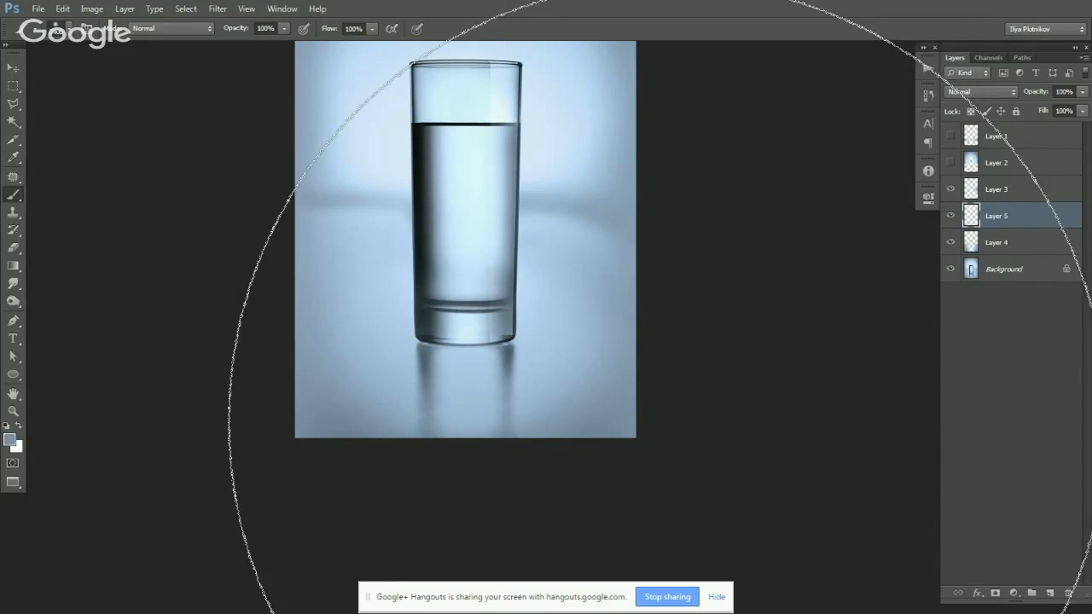
key("bracketleft")
key("bracketleft")
key("bracketleft")
key("bracketleft")
key("bracketleft")
key("bracketleft")
key("bracketleft")
key("bracketleft")
key("bracketleft")
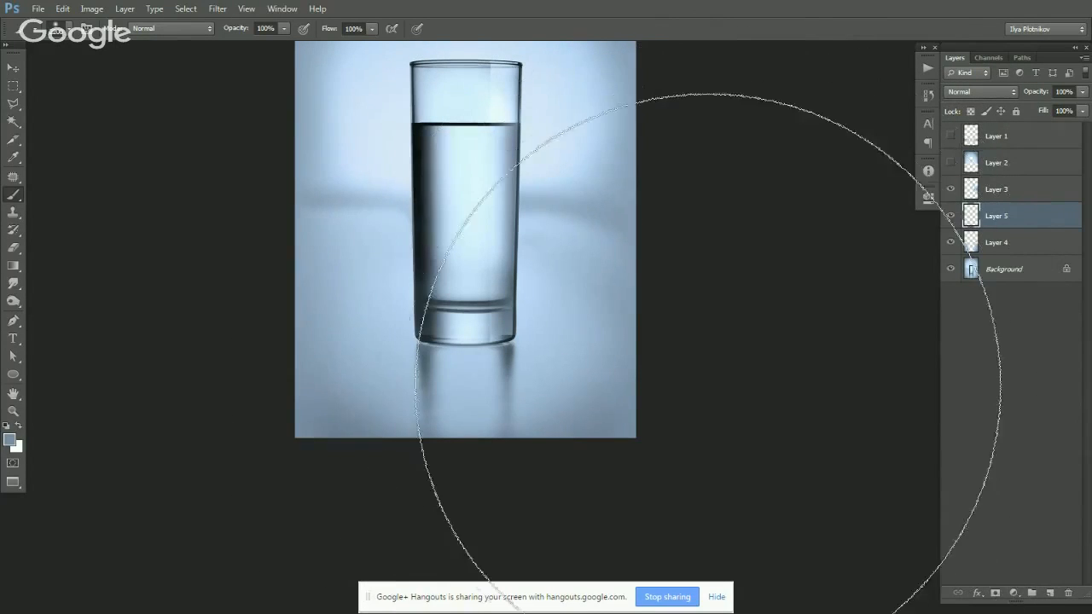
key("bracketleft")
key("bracketleft")
key("bracketleft")
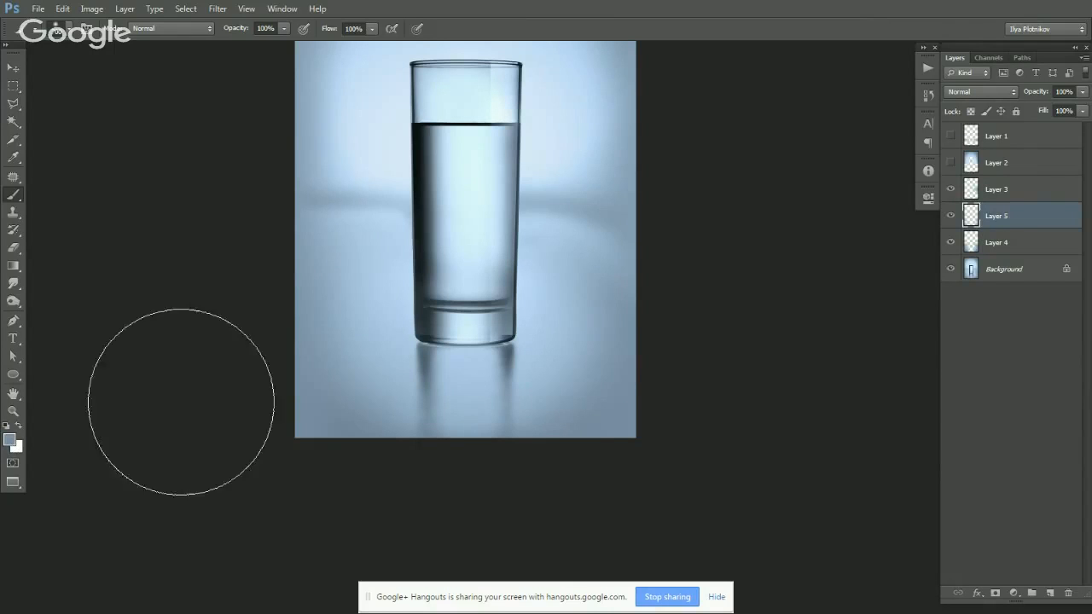
Set the blending mode of Layer 5 to Multiply.
left_click(977, 91)
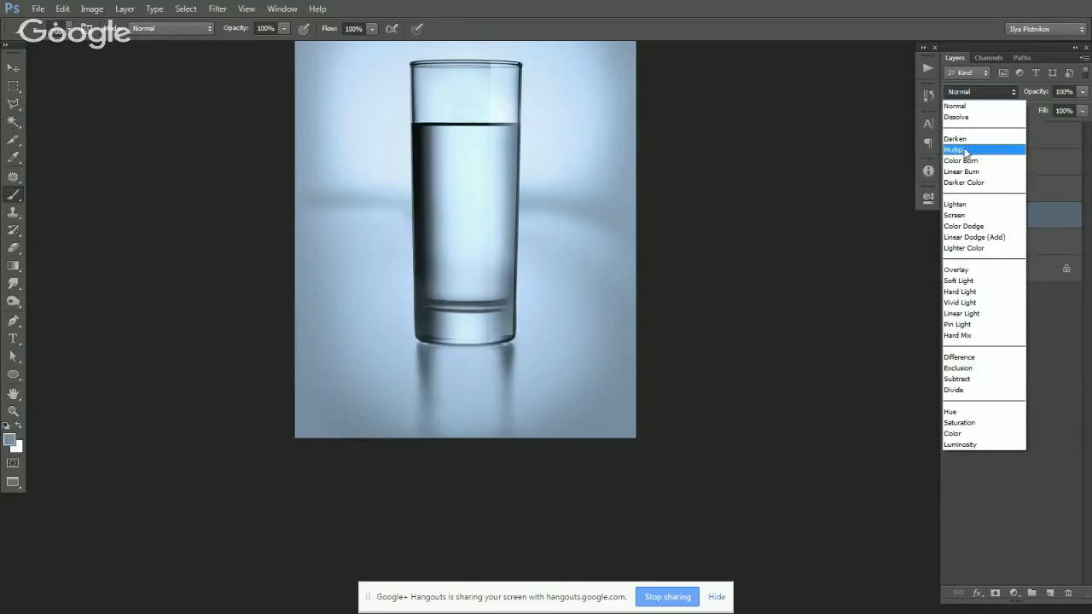
left_click(959, 149)
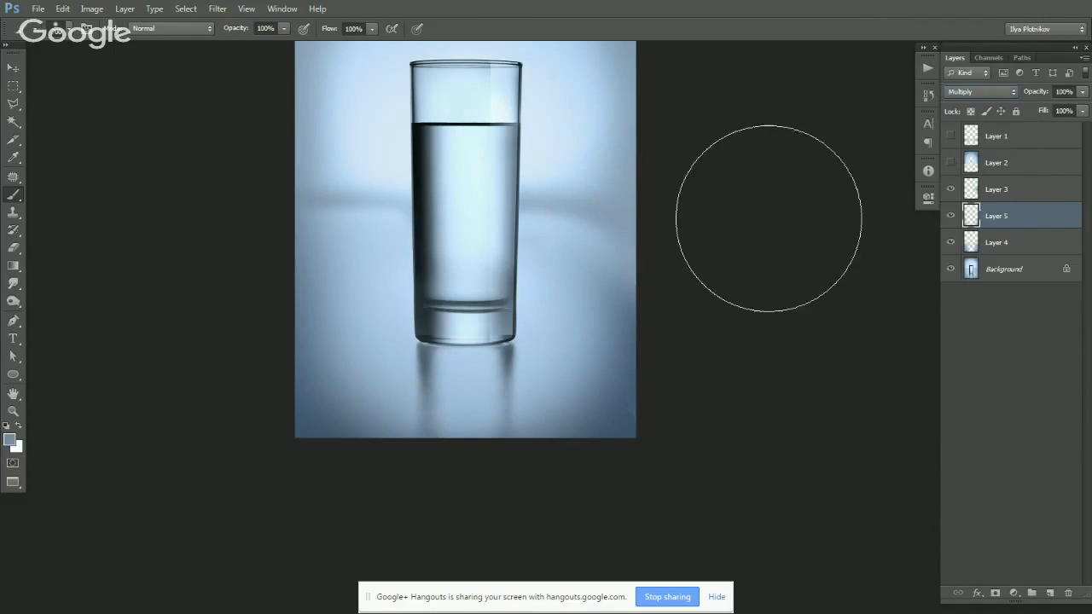
left_click_drag(587, 248, 589, 447)
key("v")
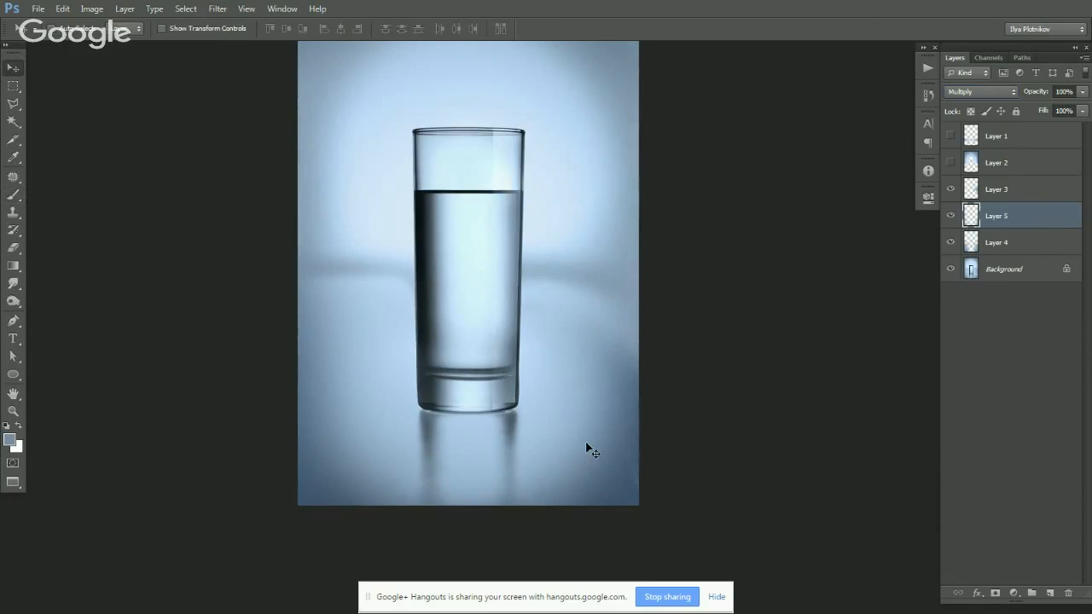
Compare the image with Layer 5 and Layer 4 each hidden and shown.
left_click(947, 218)
left_click(947, 218)
left_click(969, 248)
left_click(950, 246)
left_click(949, 247)
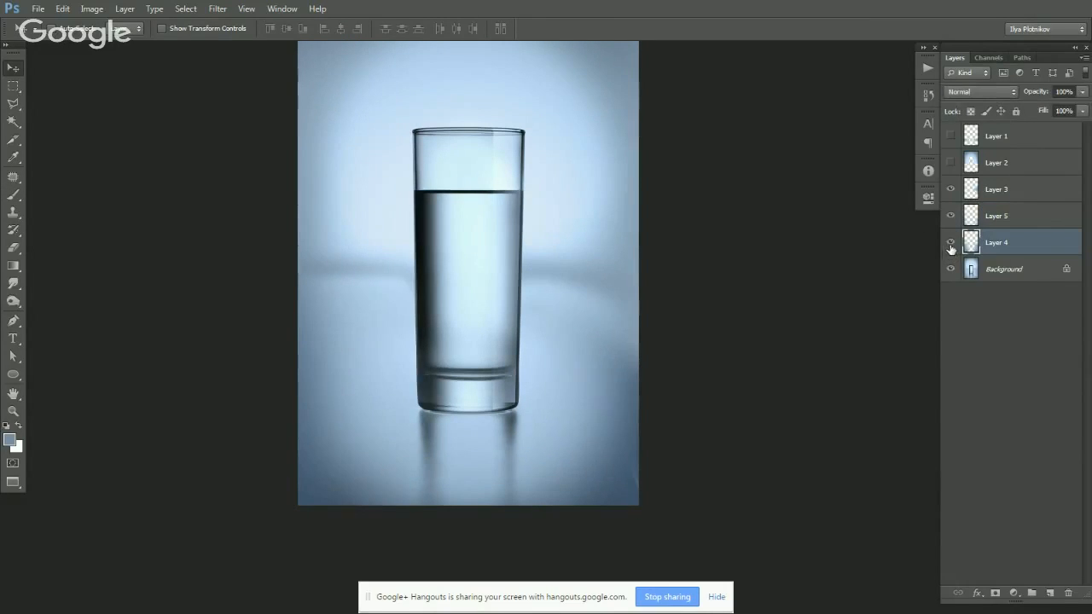
left_click(951, 248)
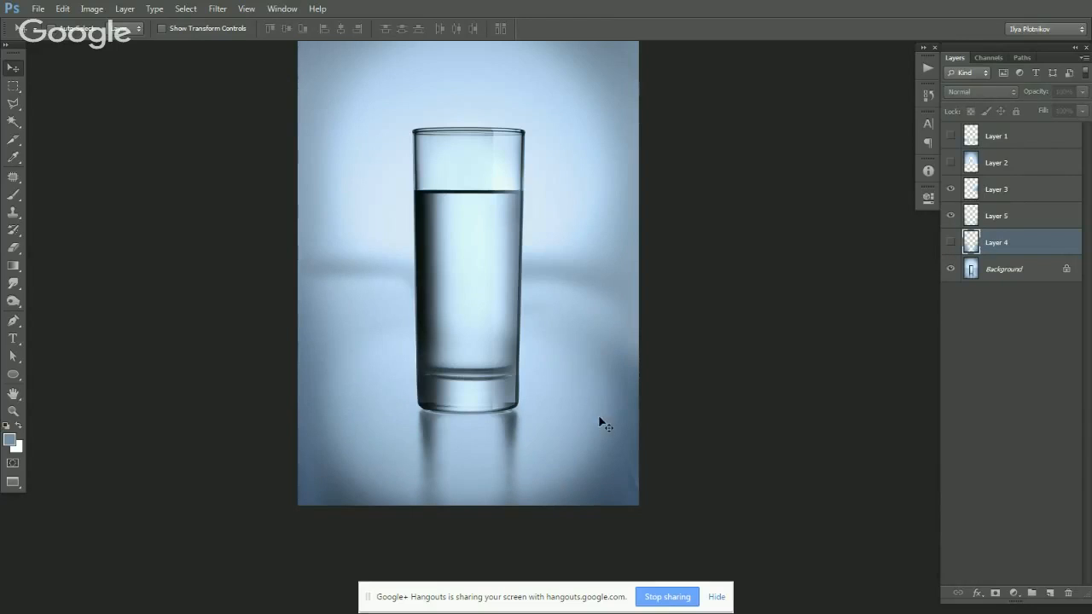
left_click(951, 244)
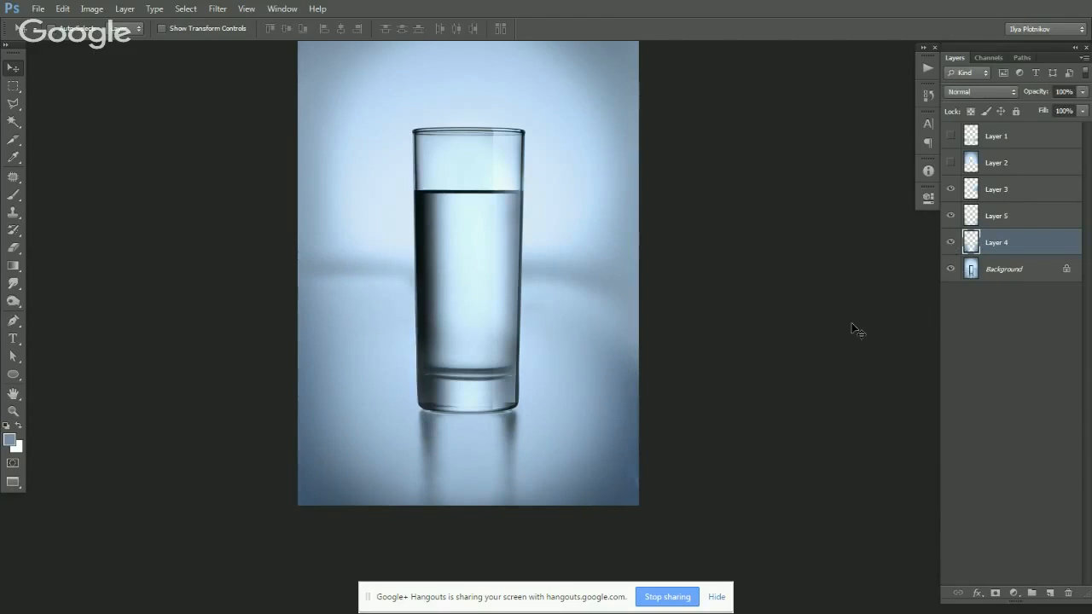
Make Layer 3 active and examine the base of the glass and its reflection up close.
left_click(970, 213)
left_click(971, 190)
key("e")
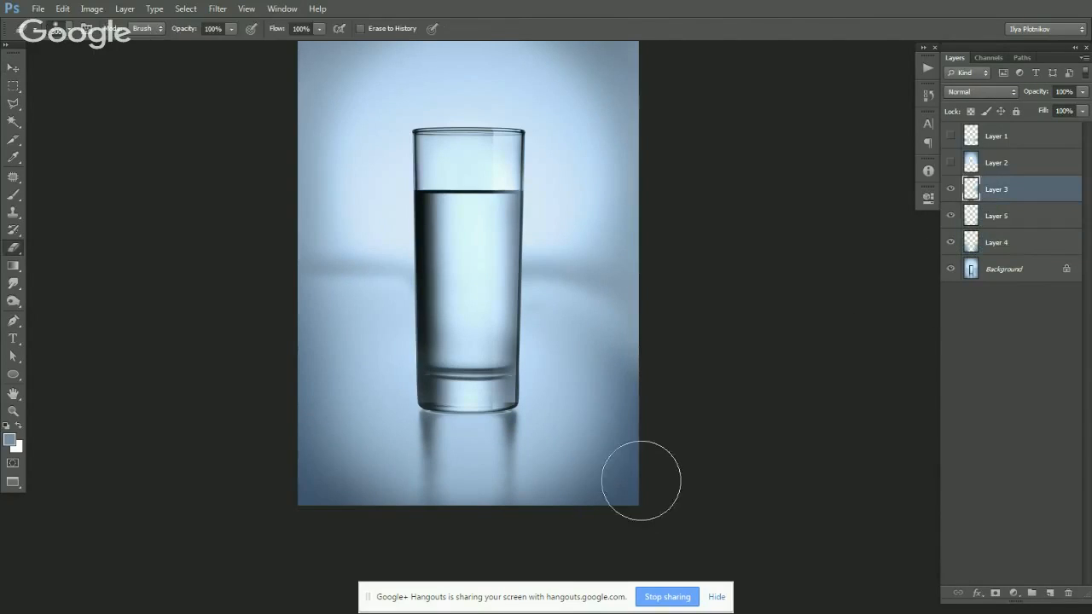
key("v")
left_click_drag(622, 273, 616, 295)
left_click(520, 402, "ctrl")
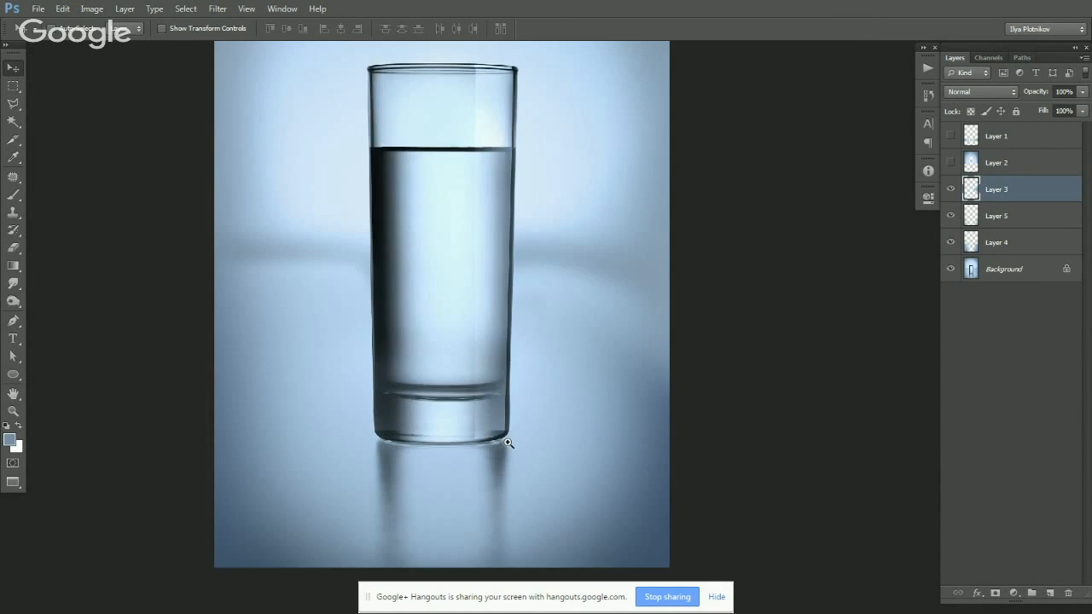
left_click(507, 443, "ctrl")
left_click(501, 466, "ctrl")
left_click_drag(470, 409, 586, 361)
left_click(537, 369, "ctrl")
left_click_drag(313, 311, 358, 274)
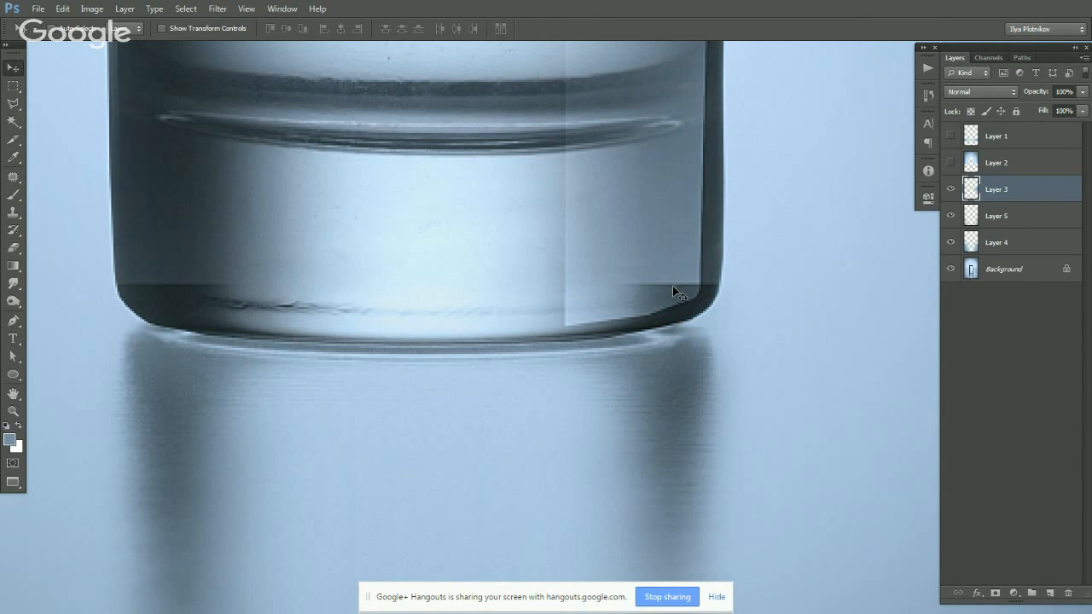
left_click(550, 297, "alt")
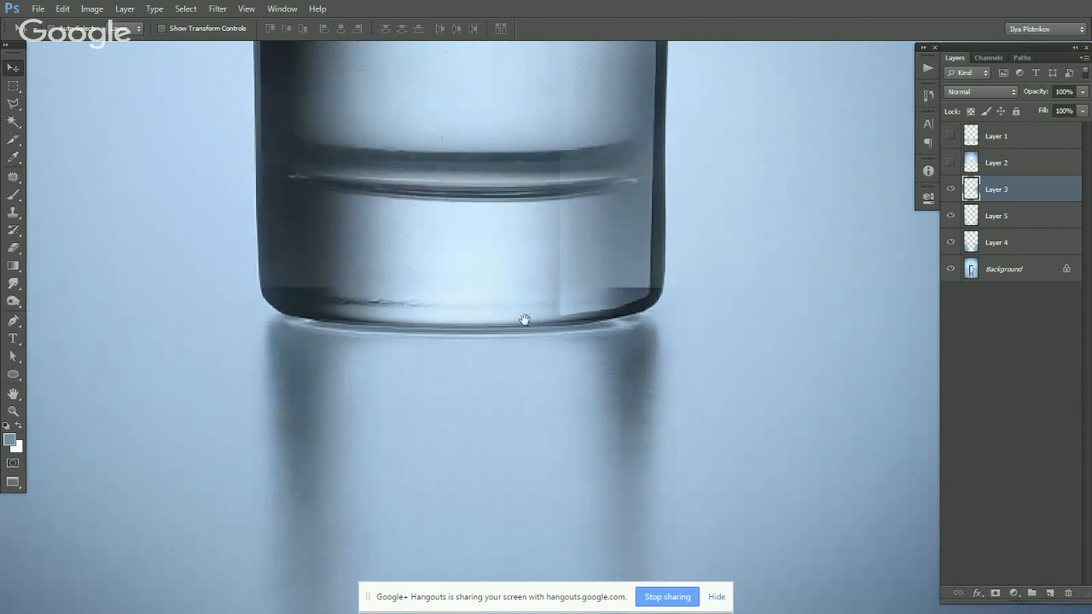
scroll(366, 483, "up", 10)
scroll(357, 388, "down", 10)
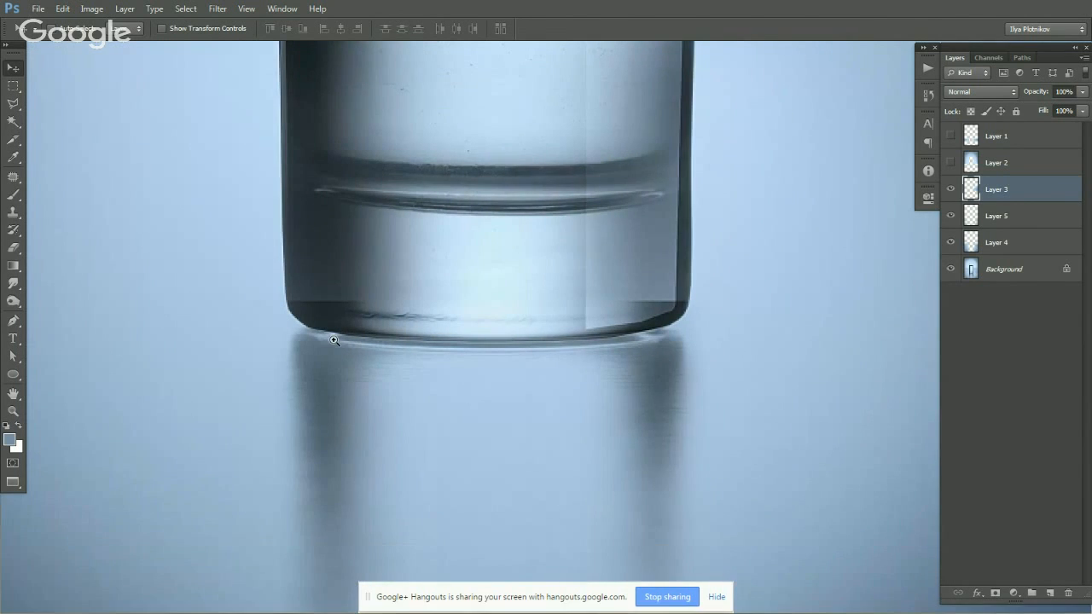
Try outlining the rounded lower-left edge of the glass with straight Polygonal Lasso segments, and discard the outline.
left_click(324, 325)
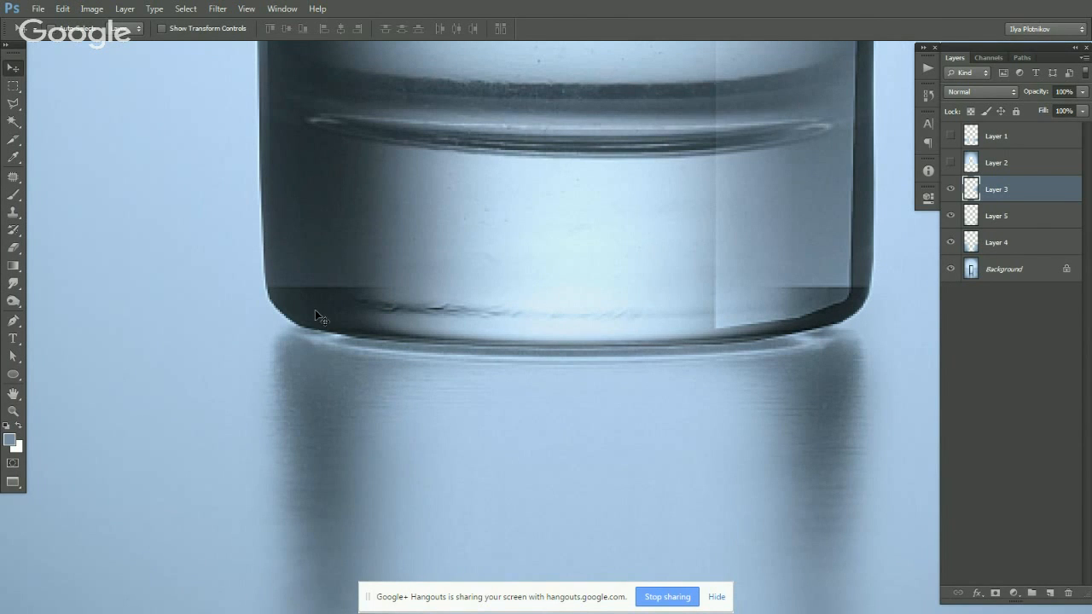
left_click(292, 338)
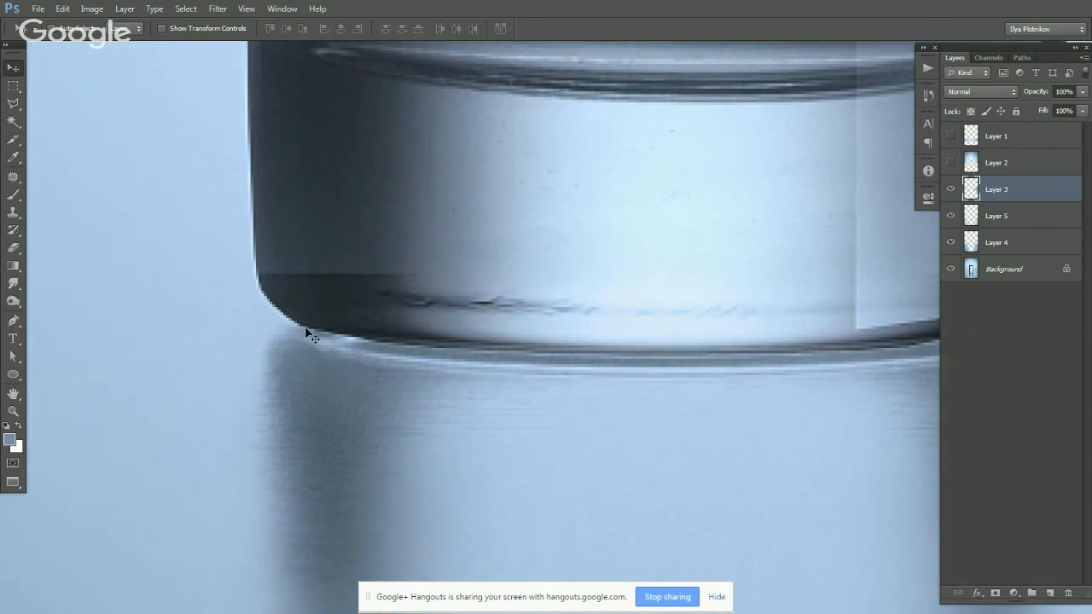
key("l")
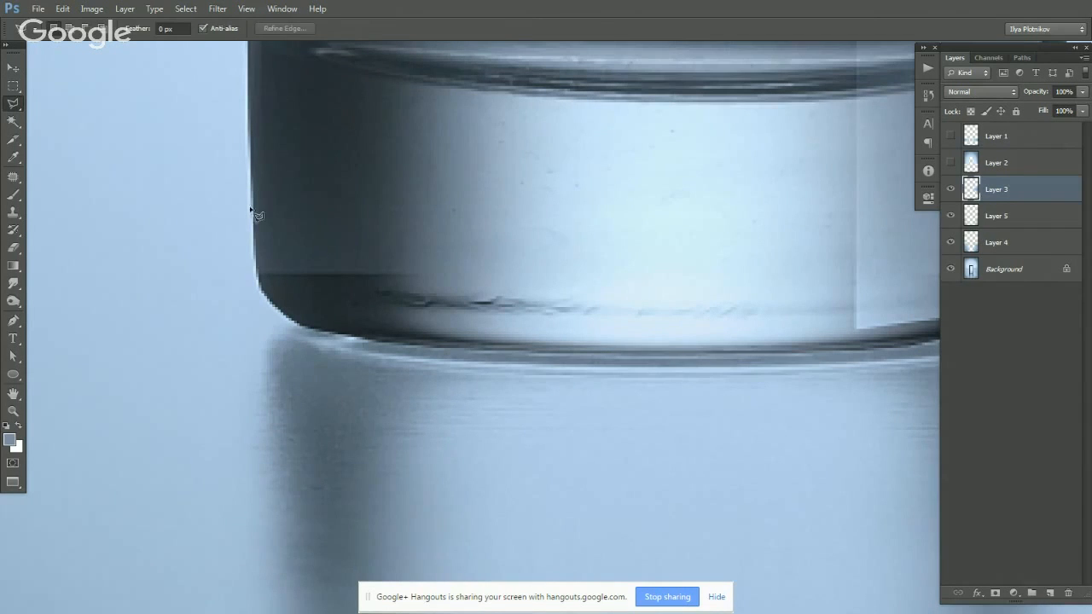
left_click(251, 155)
left_click(258, 283)
left_click(299, 324)
left_click(325, 331)
key("BackSpace")
key("BackSpace")
key("BackSpace")
key("BackSpace")
Trace the same lower-left edge of the glass with a curved Pen tool path, and remove the path.
key("p")
left_click(250, 122)
left_click_drag(258, 273, 261, 298)
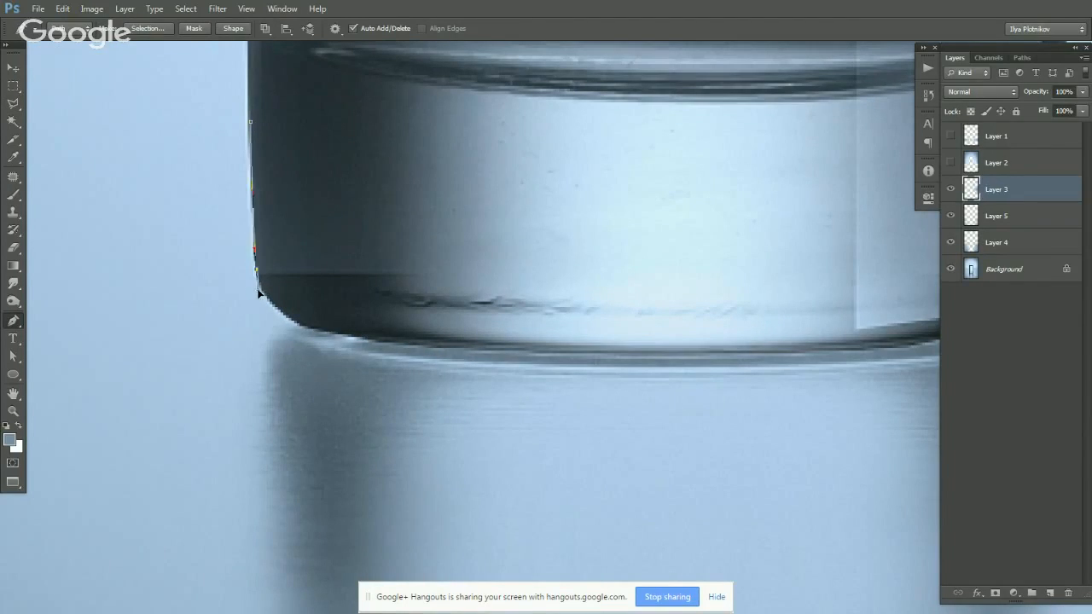
left_click(338, 340)
left_click_drag(338, 339, 402, 345)
left_click(13, 66)
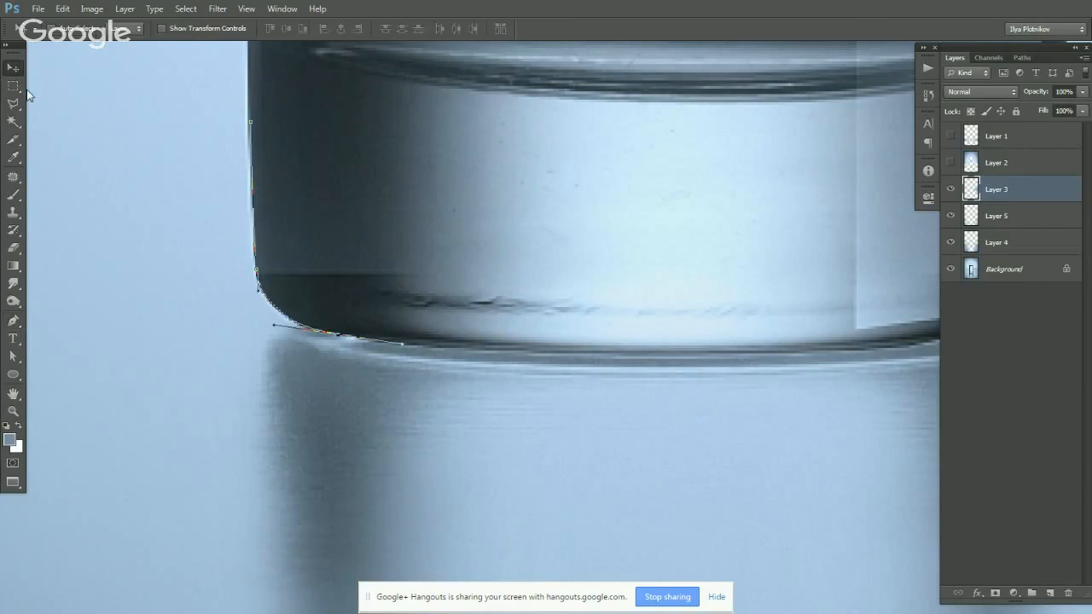
key("Delete")
Delete Layer 3 and Layer 5.
key("Delete")
key("Delete")
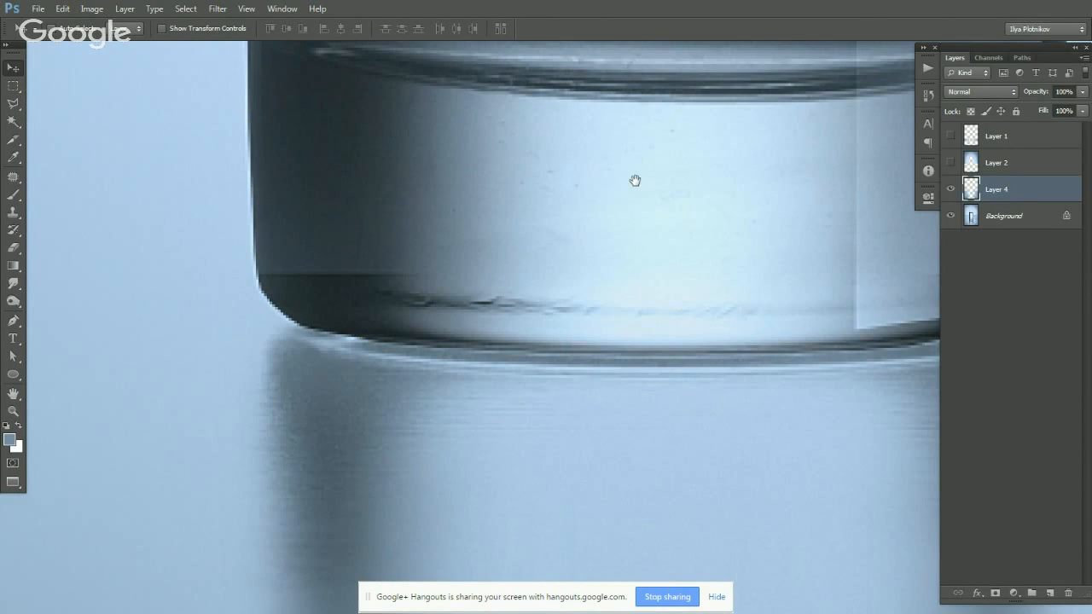
Try outlining the lighter patch in the lower-right part of the glass with straight Polygonal Lasso segments, and discard the outline.
left_click_drag(822, 218, 503, 261)
left_click(522, 282, "alt")
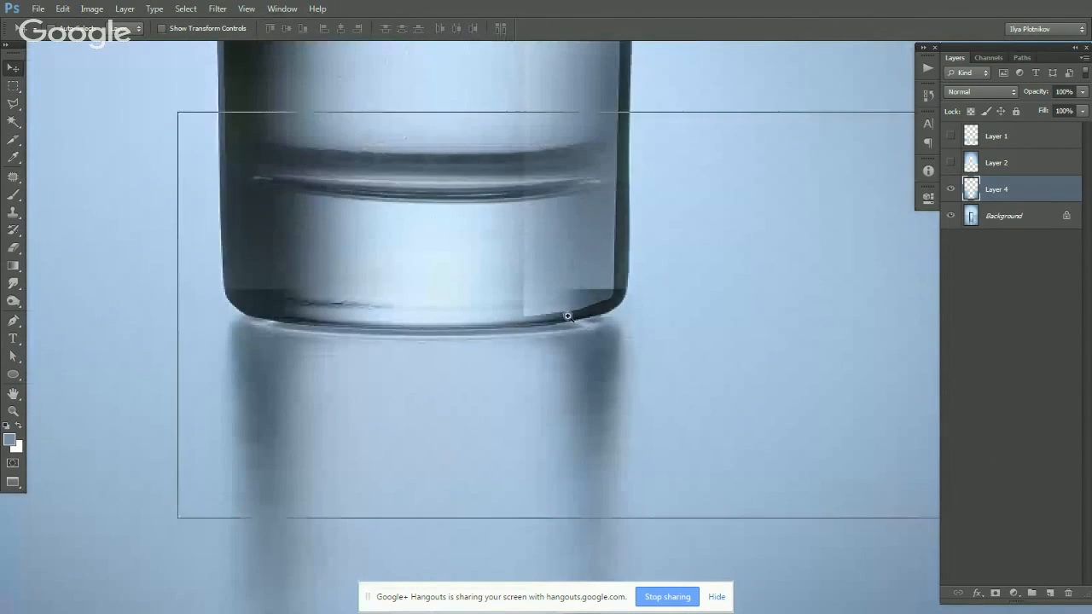
left_click(574, 324)
left_click(576, 328)
key("l")
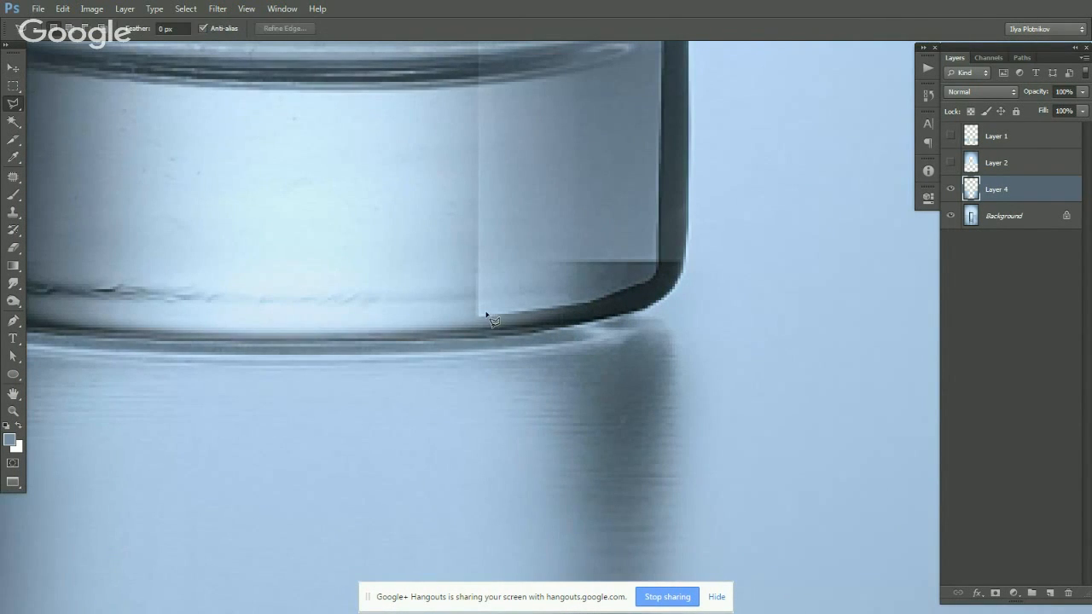
left_click_drag(477, 314, 466, 350)
left_click(466, 250)
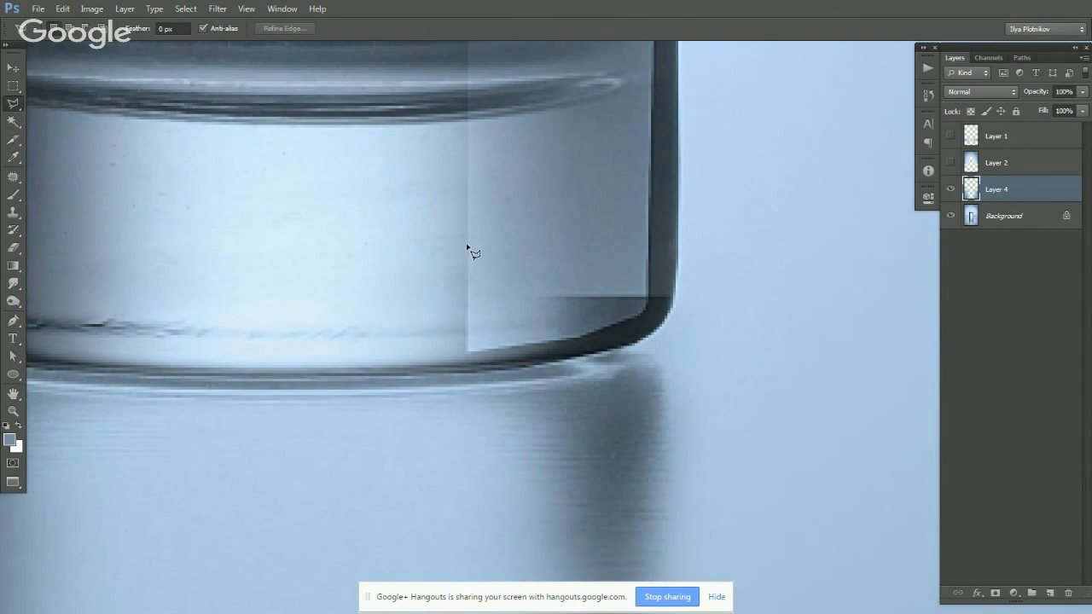
left_click(467, 350)
left_click(578, 338)
left_click(649, 304)
double_click(649, 218)
key("Delete")
key("ctrl+d")
Trace the lower-right inner edge of the glass with a curved Pen tool path, and discard the path.
key("p")
left_click(468, 351)
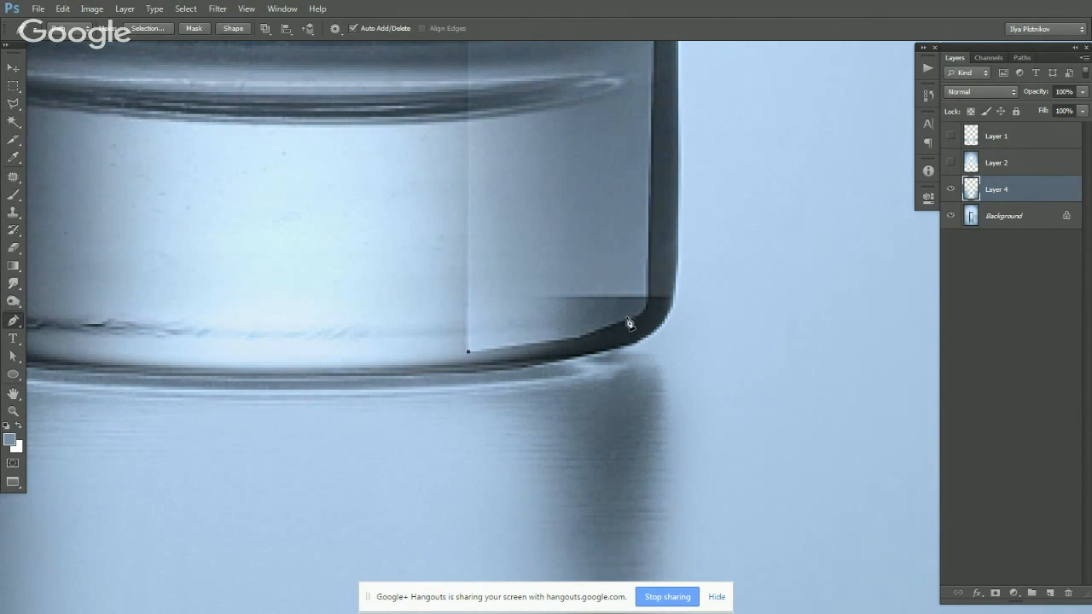
left_click_drag(646, 311, 695, 266)
key("Escape")
key("v")
Try Gaussian Blur radii of 0.4 and 1 pixel on a copy of the Background layer, and discard the copy.
left_click(624, 280, "alt")
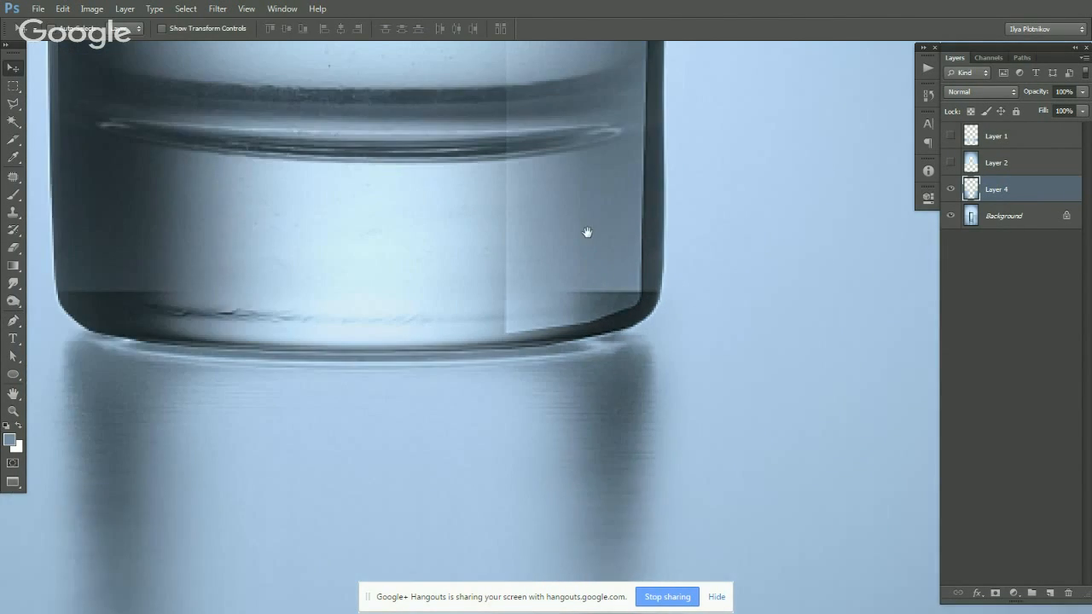
scroll(563, 281, "up", 10)
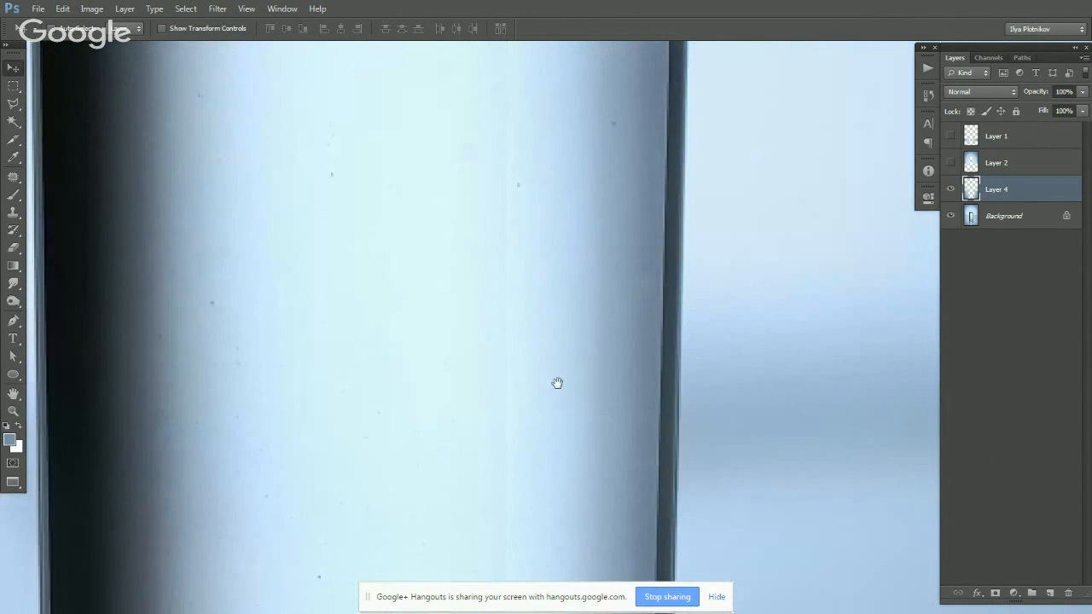
scroll(557, 382, "down", 10)
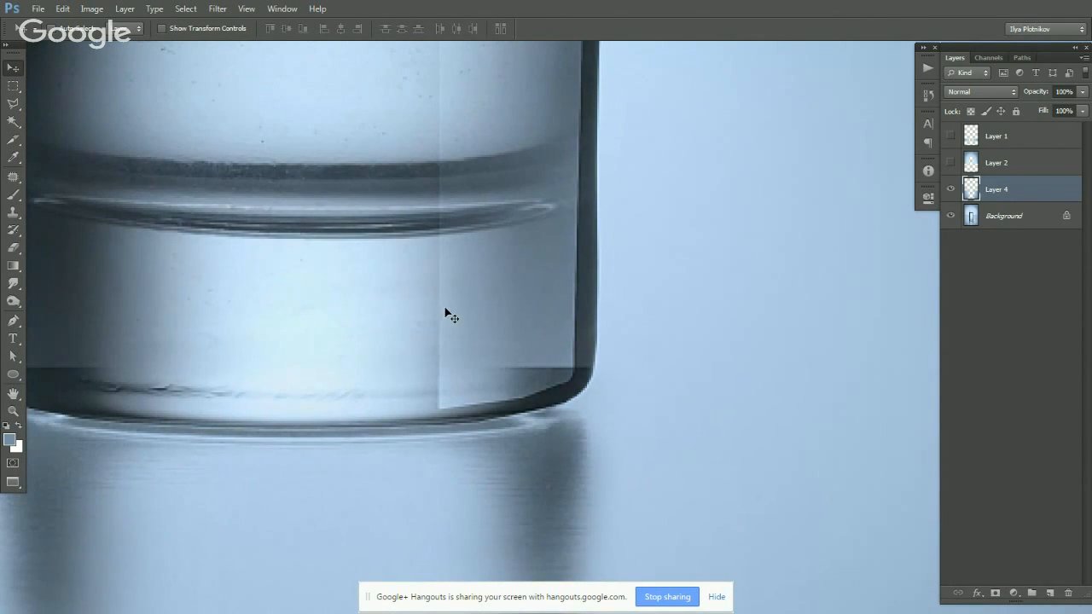
left_click(972, 215)
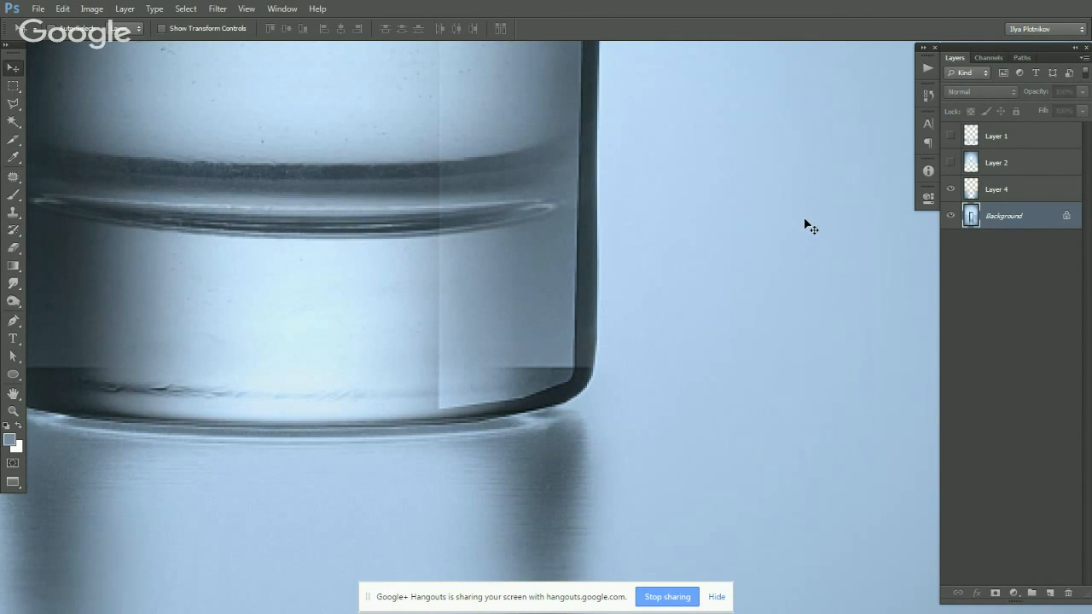
key("ctrl+j")
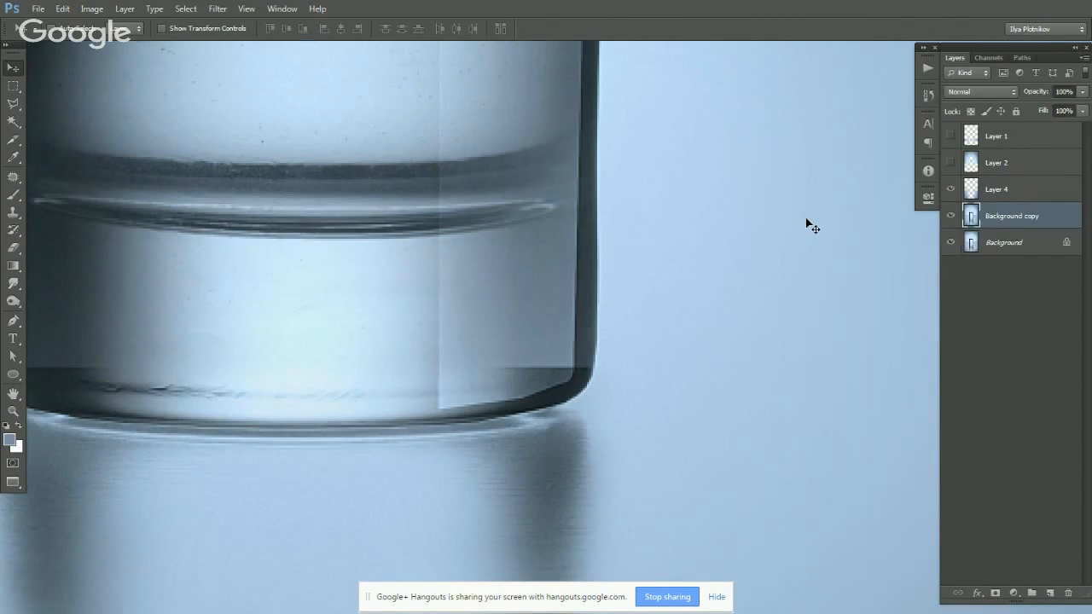
key("ctrl+alt+f")
key("BackSpace")
type(",4")
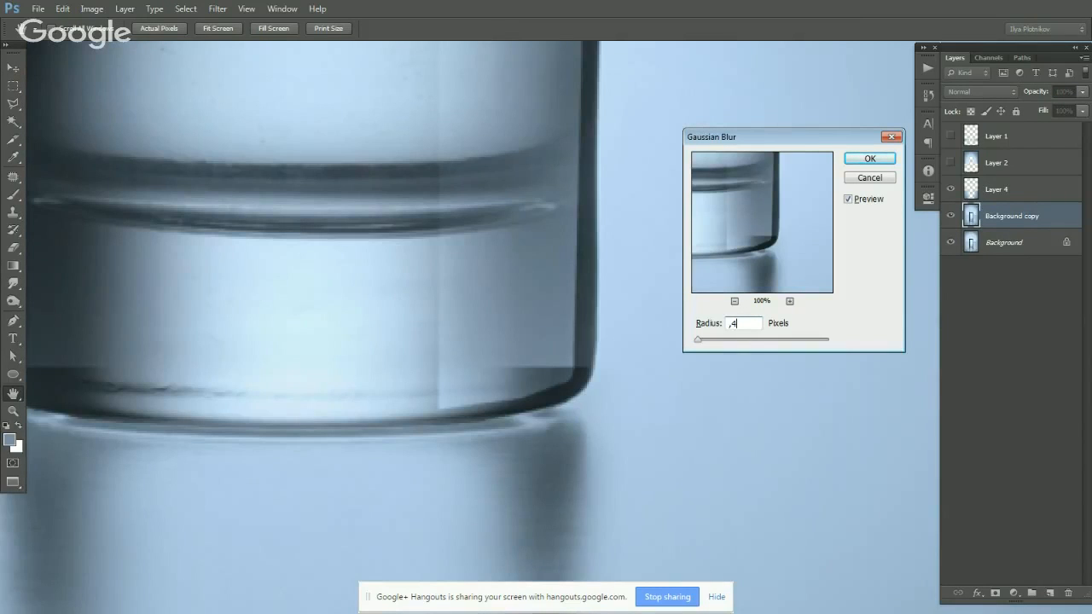
left_click(541, 184)
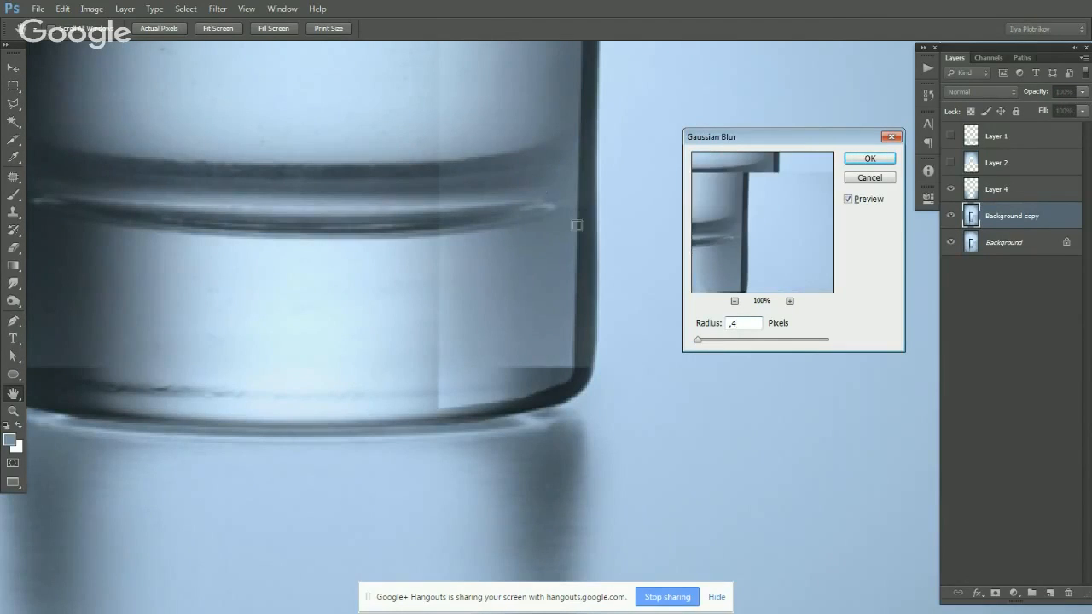
left_click(702, 322)
type("1")
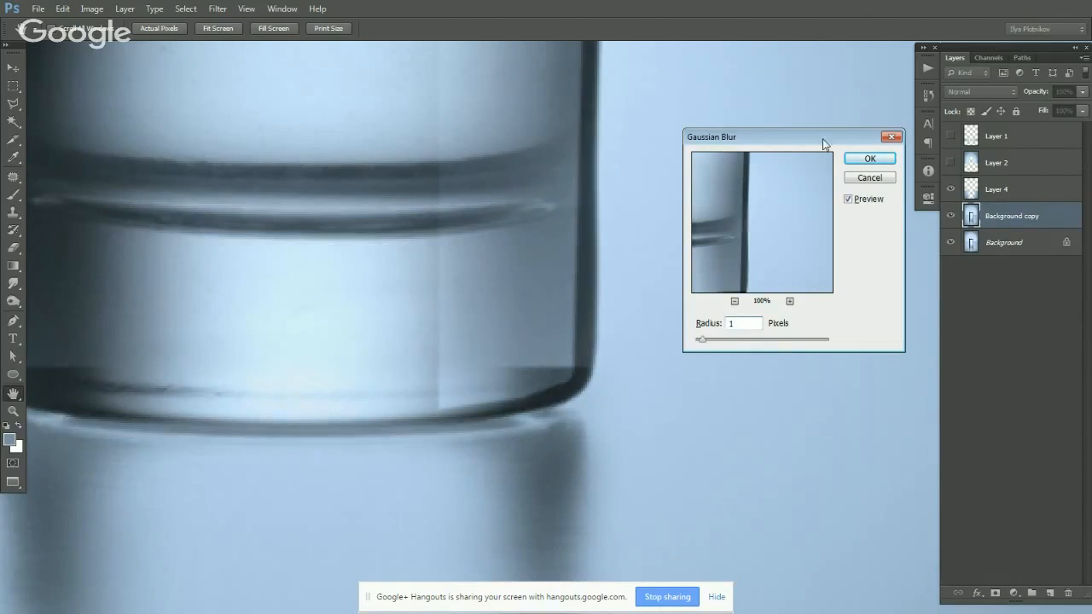
left_click(869, 161)
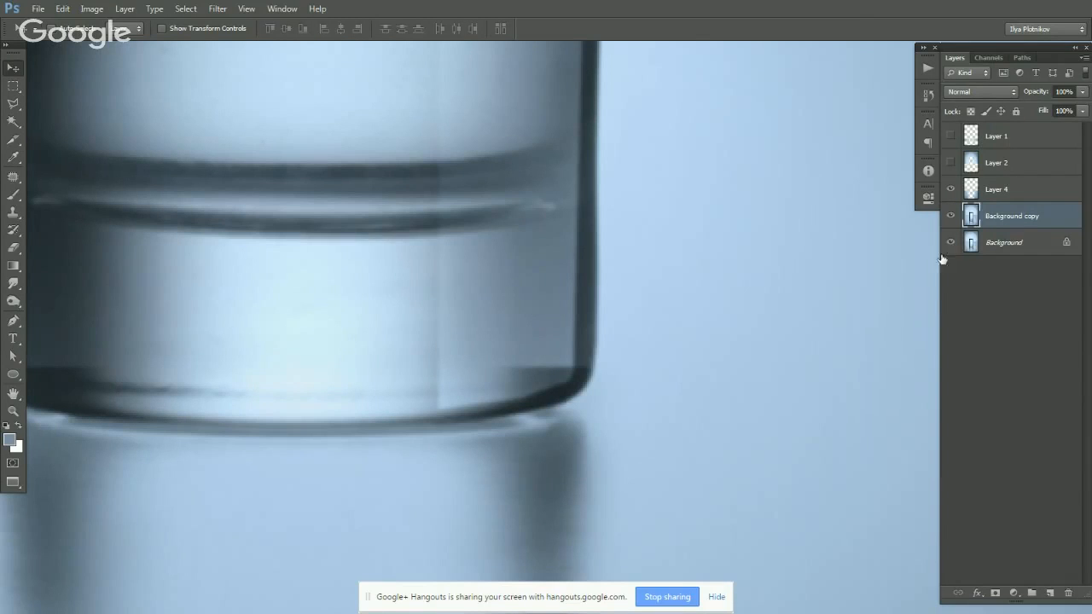
key("Delete")
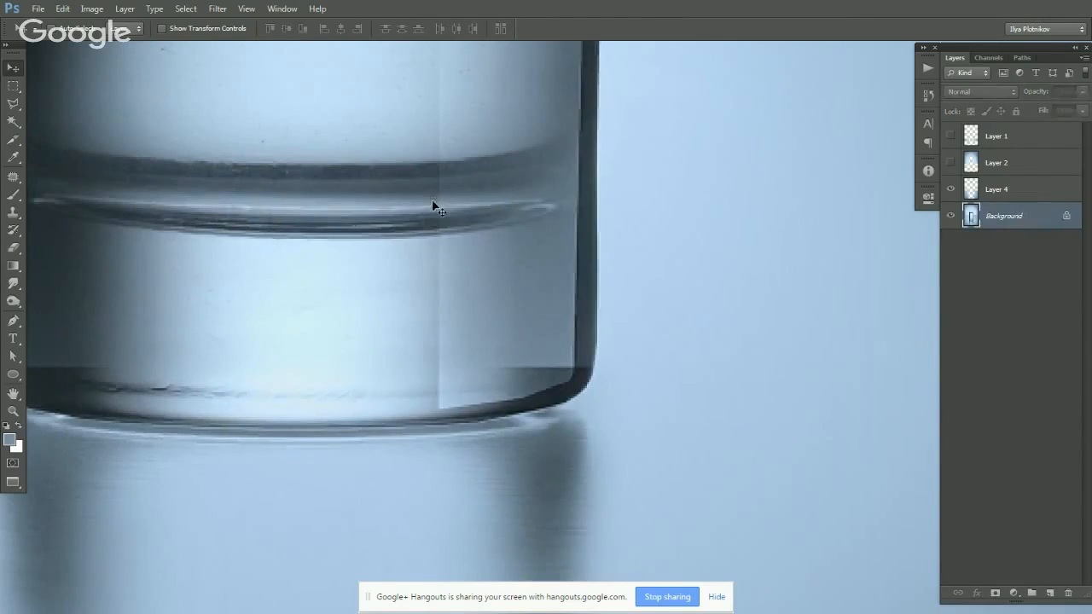
Examine the glass from its base up to the rim and back down to its reflection.
scroll(455, 212, "down", 1)
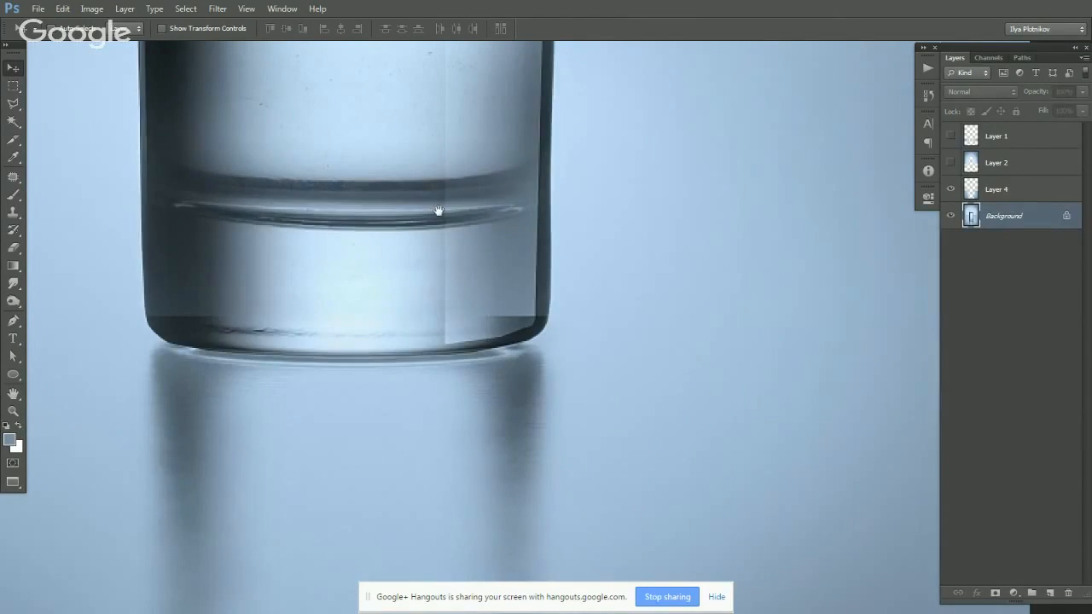
scroll(443, 221, "up", 1)
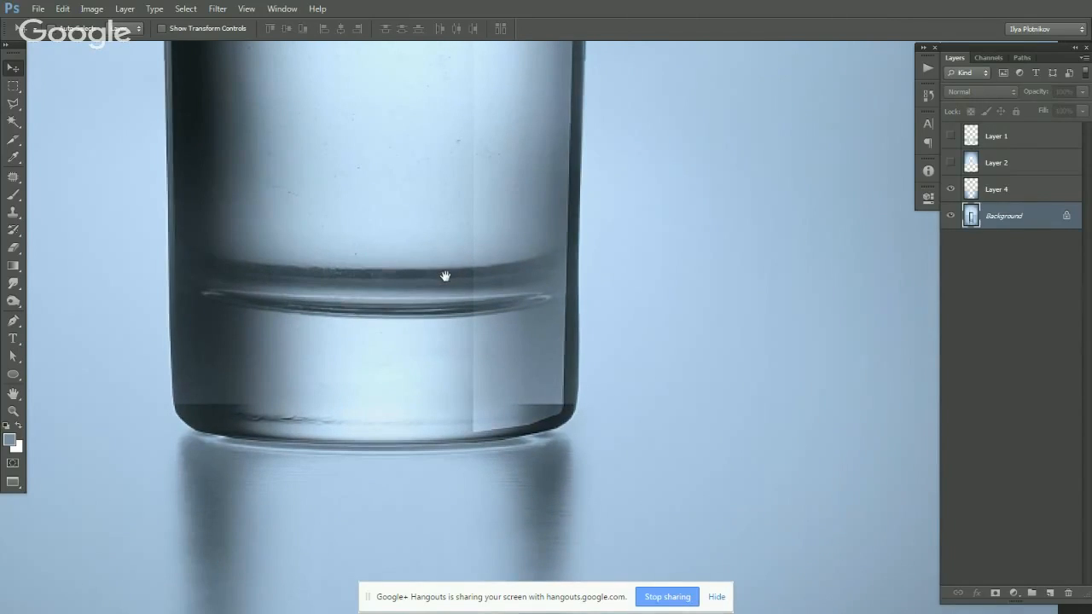
left_click(468, 267, "alt")
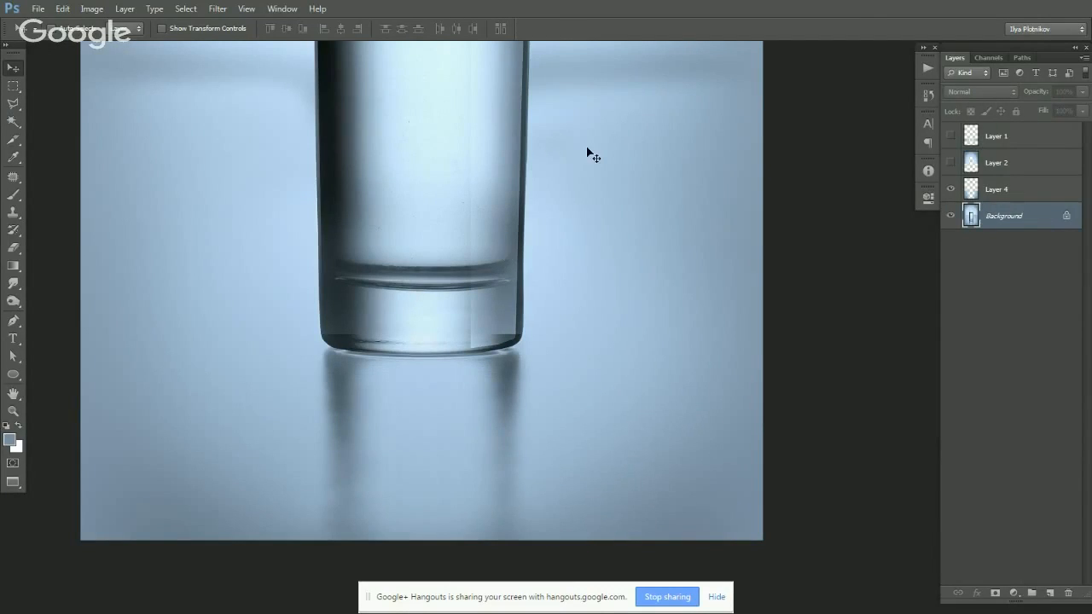
left_click_drag(552, 153, 524, 355)
left_click_drag(523, 225, 522, 357)
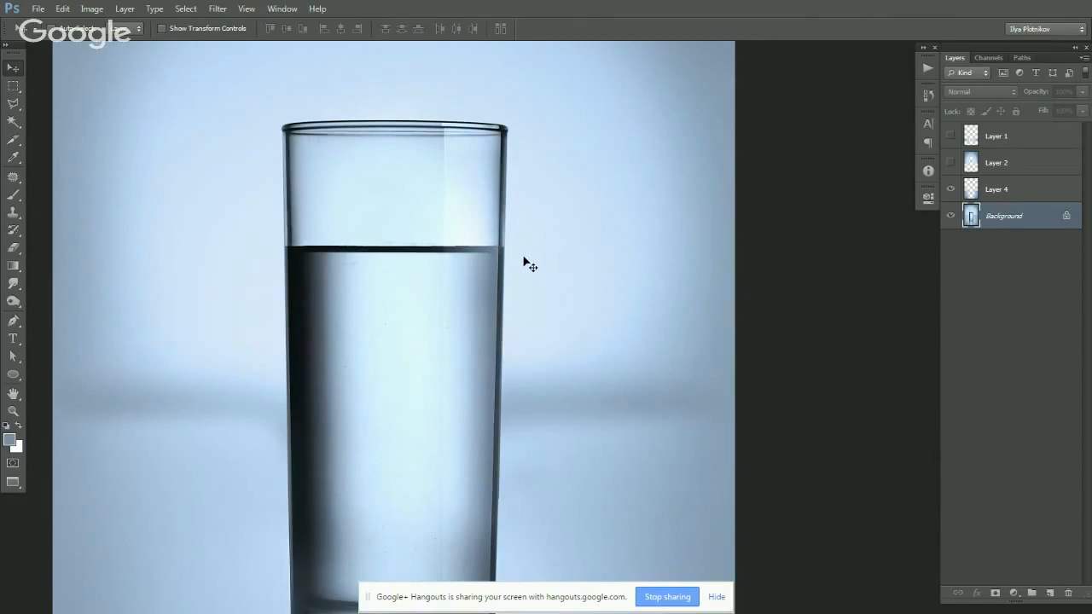
left_click_drag(491, 304, 485, 225)
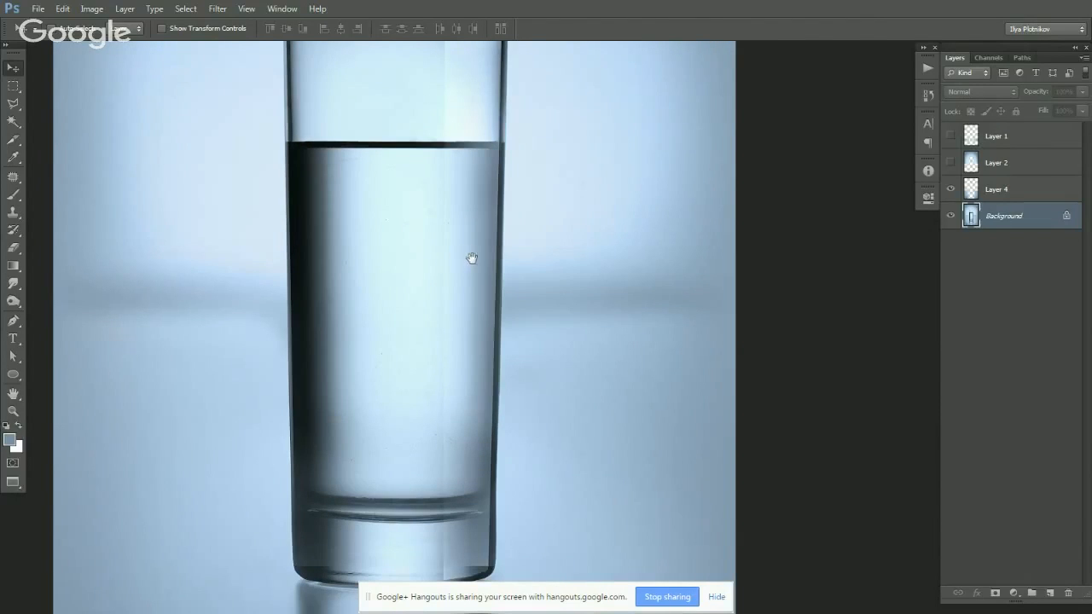
scroll(480, 285, "down", 3)
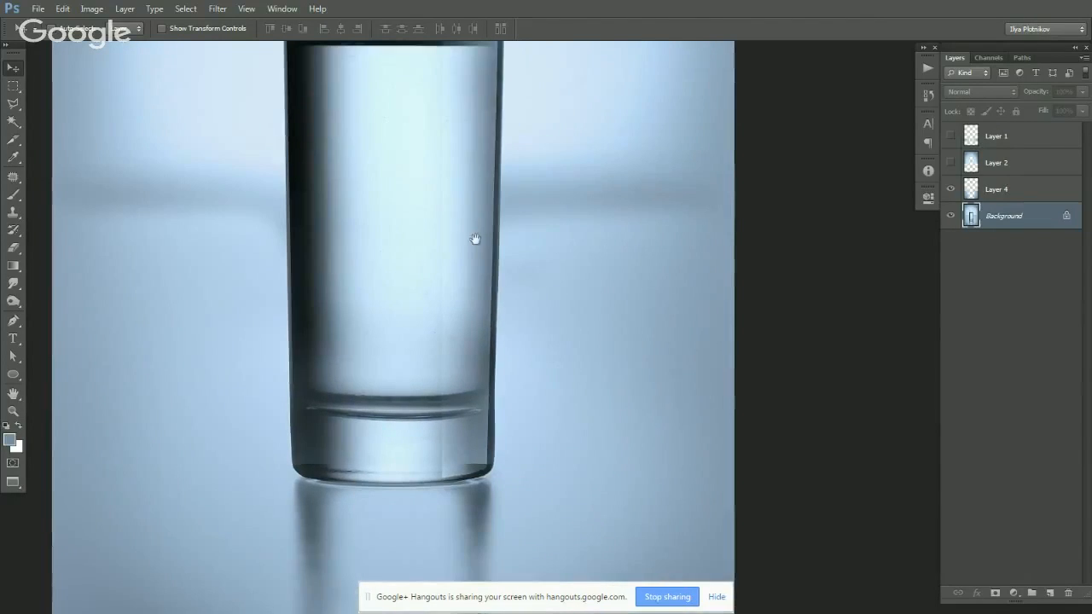
scroll(469, 290, "down", 2)
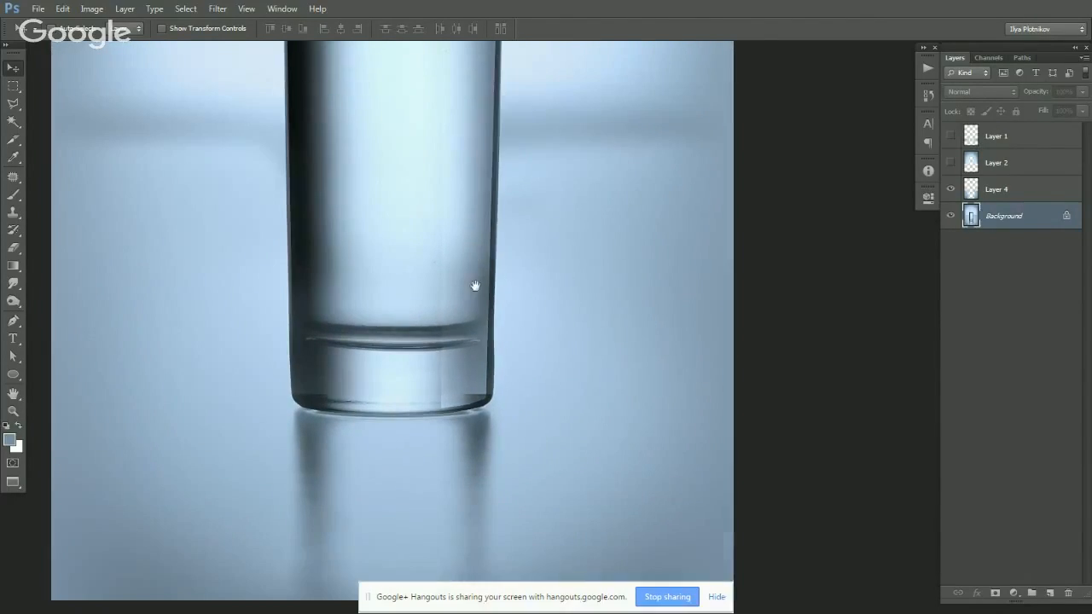
scroll(480, 315, "down", 1)
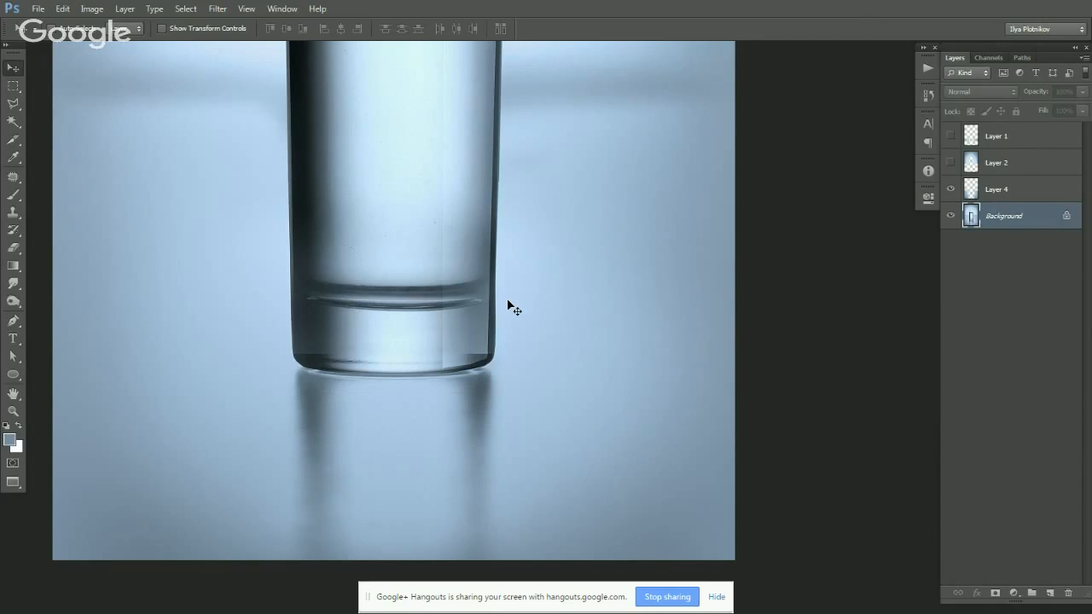
Examine the whole photo, checking the glass against its background and reflection from closer and farther away.
left_click_drag(564, 310, 589, 245)
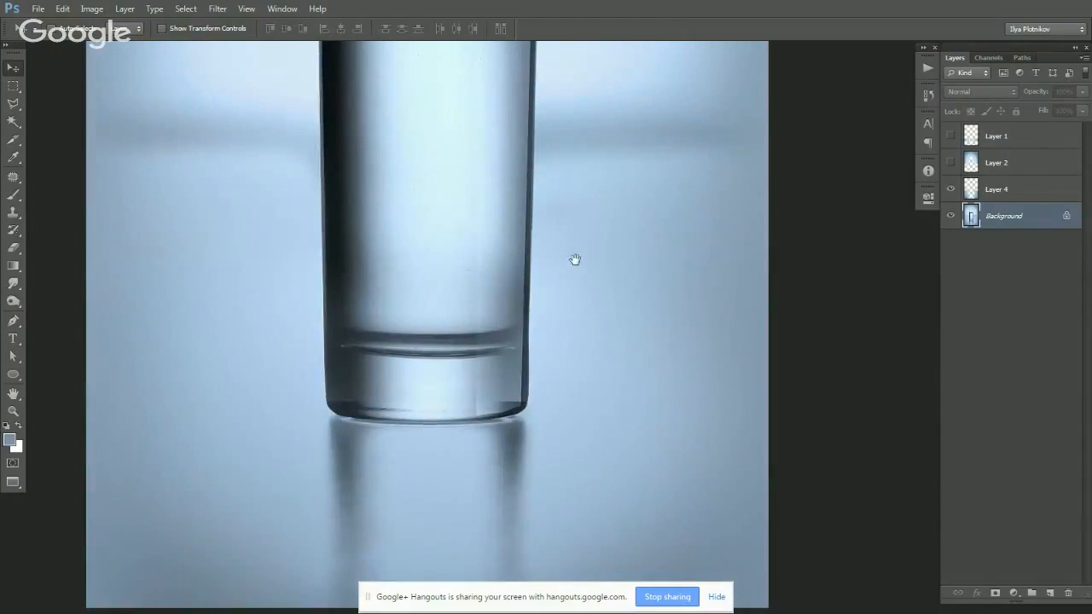
left_click(570, 278, "alt")
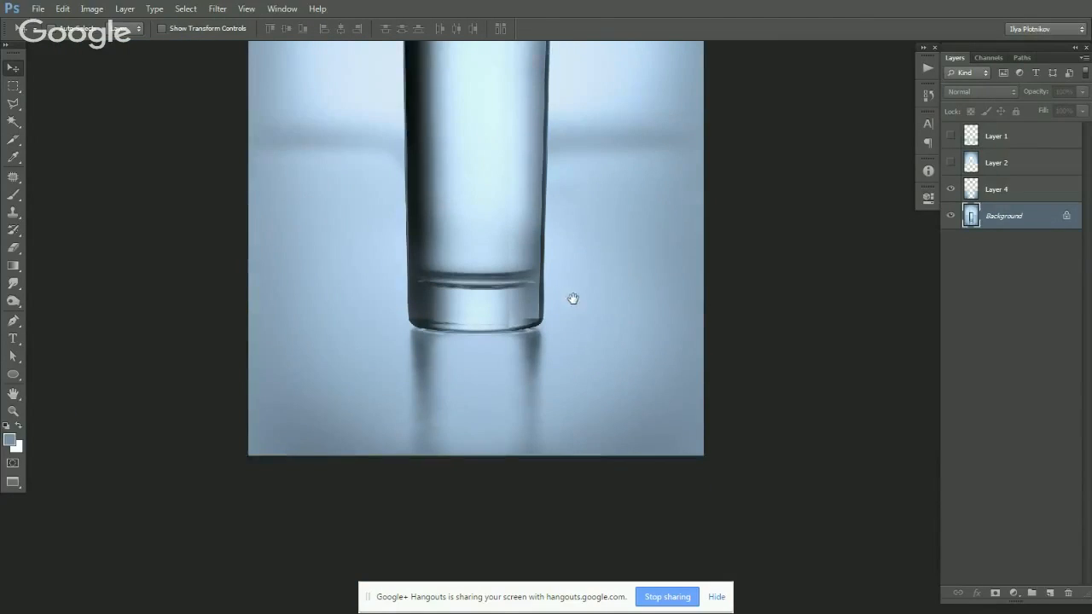
left_click(555, 278, "alt")
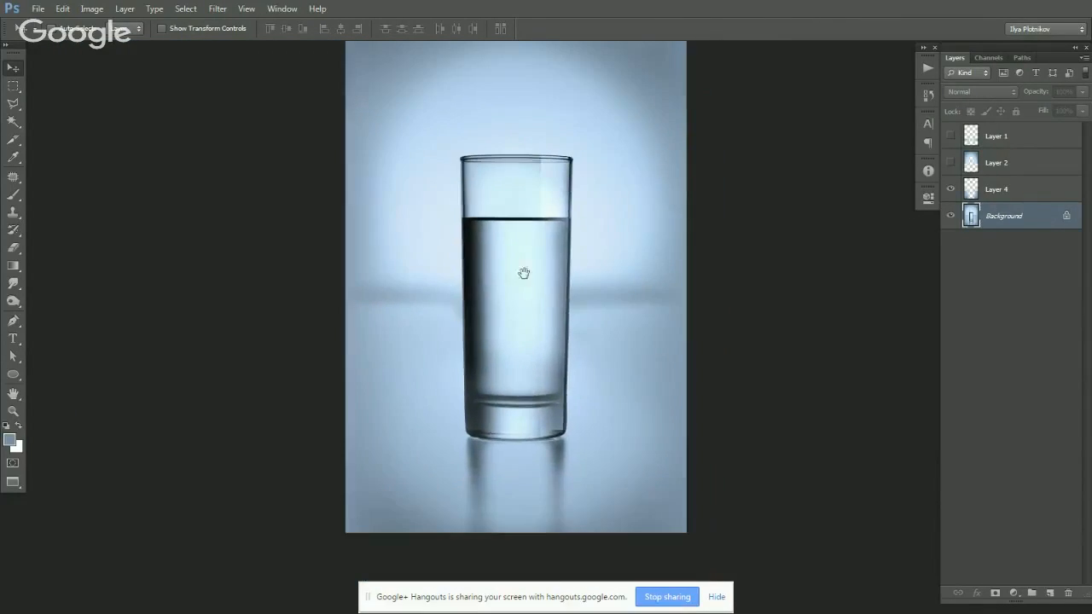
left_click_drag(555, 313, 540, 278)
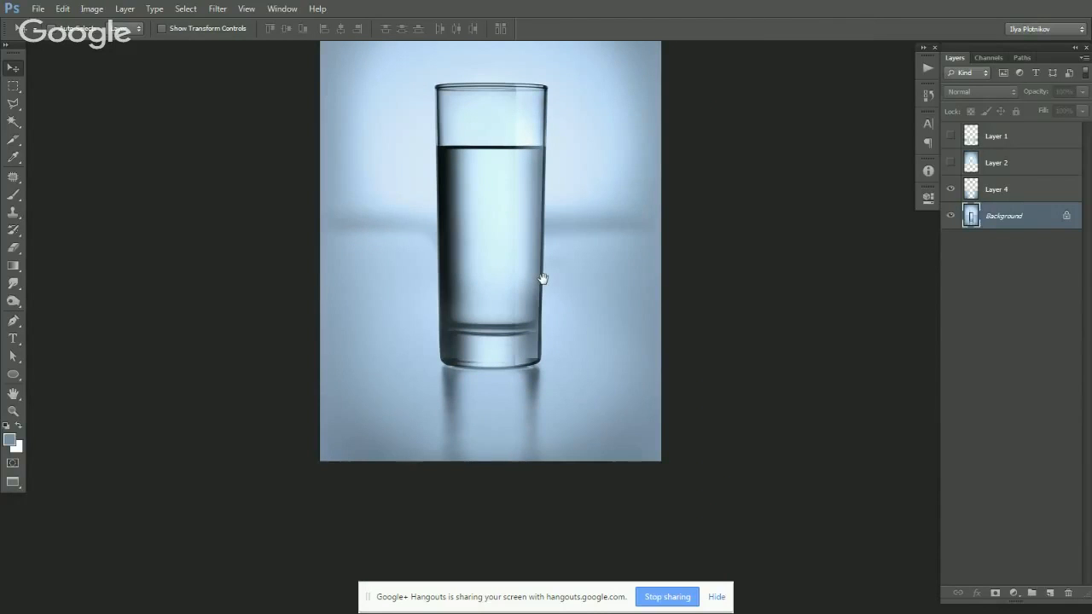
left_click(539, 358, "ctrl")
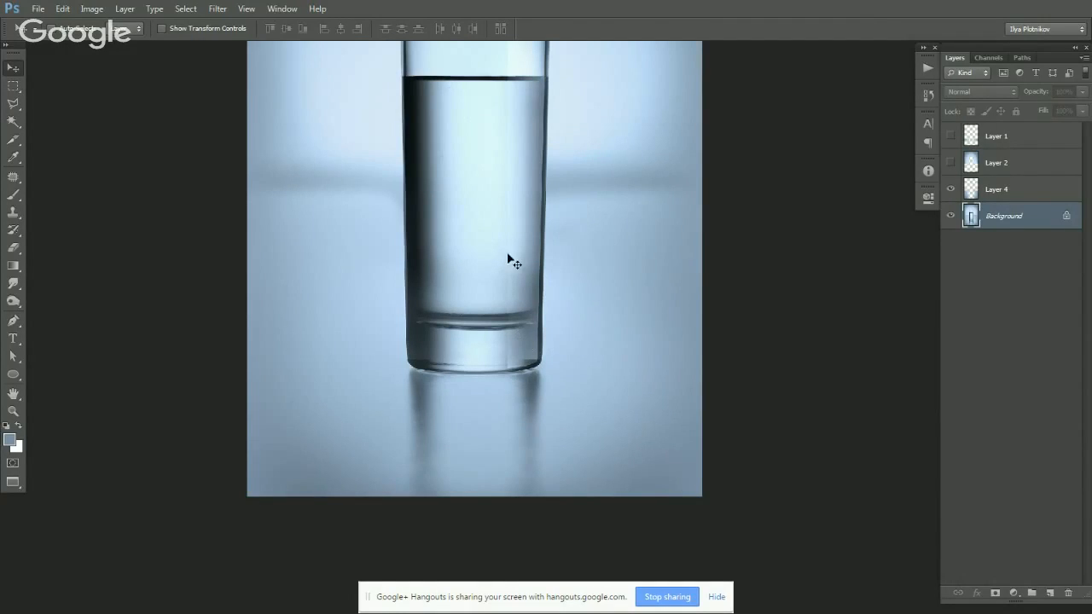
left_click_drag(520, 341, 520, 419)
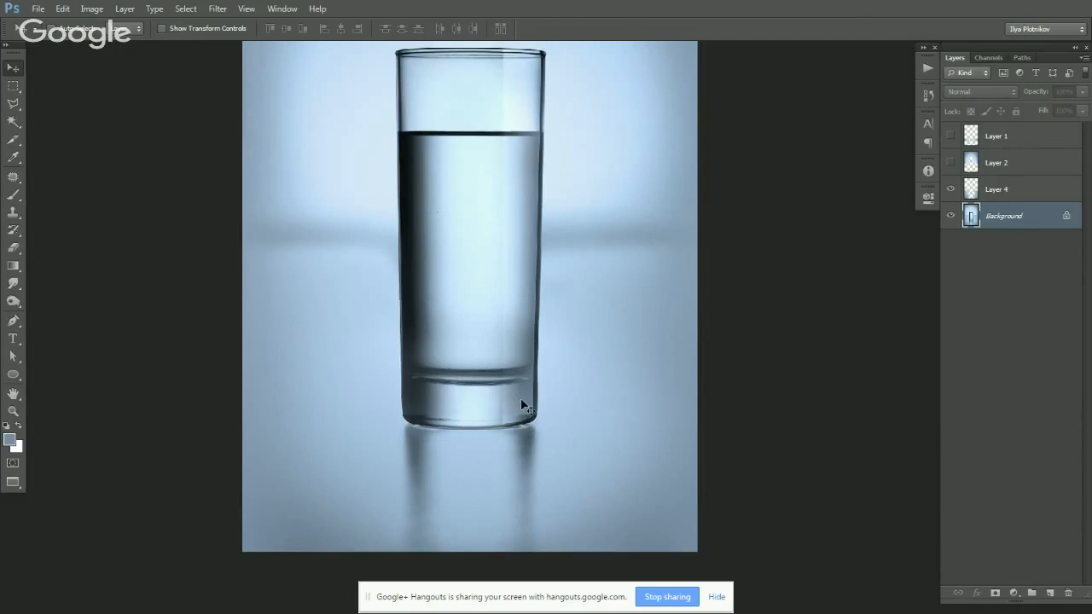
left_click(507, 352, "alt")
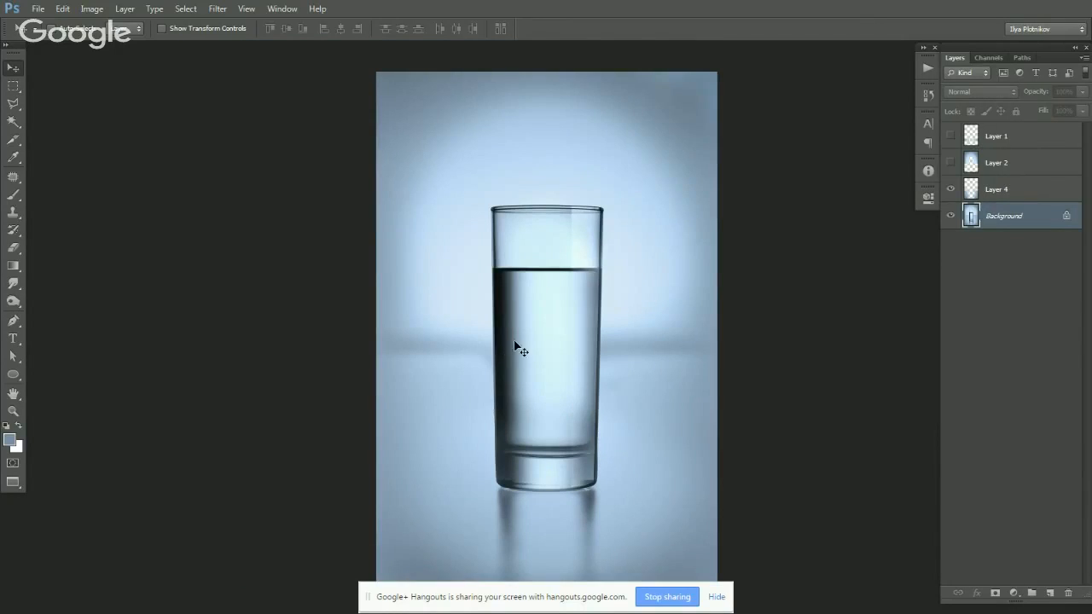
Close the retouched glass document without saving its changes, and close glass-before.jpg as well.
key("f")
key("f")
key("ctrl+w")
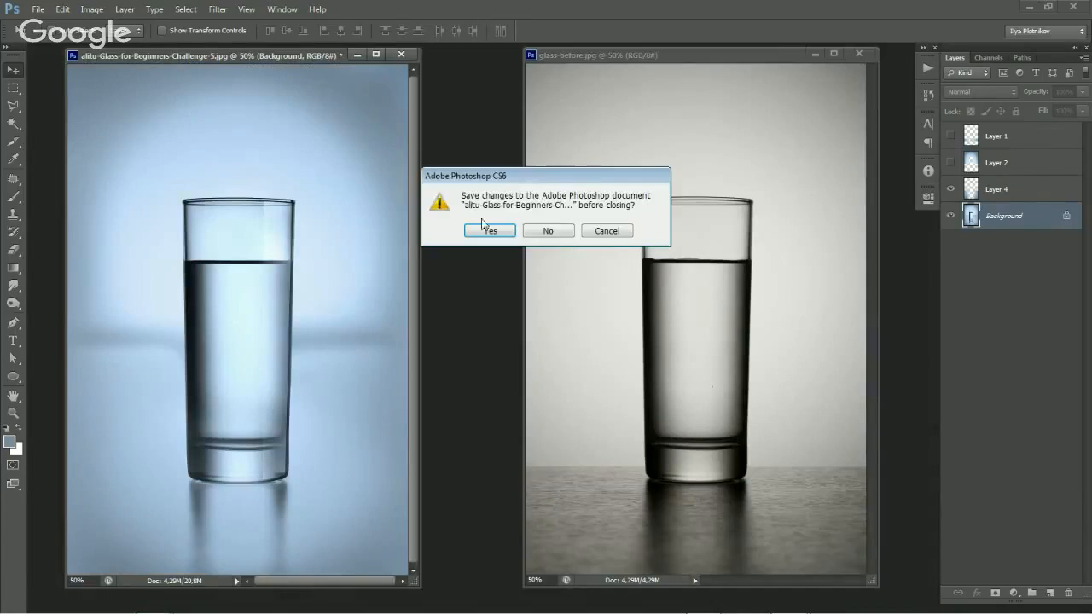
left_click(550, 232)
key("ctrl+w")
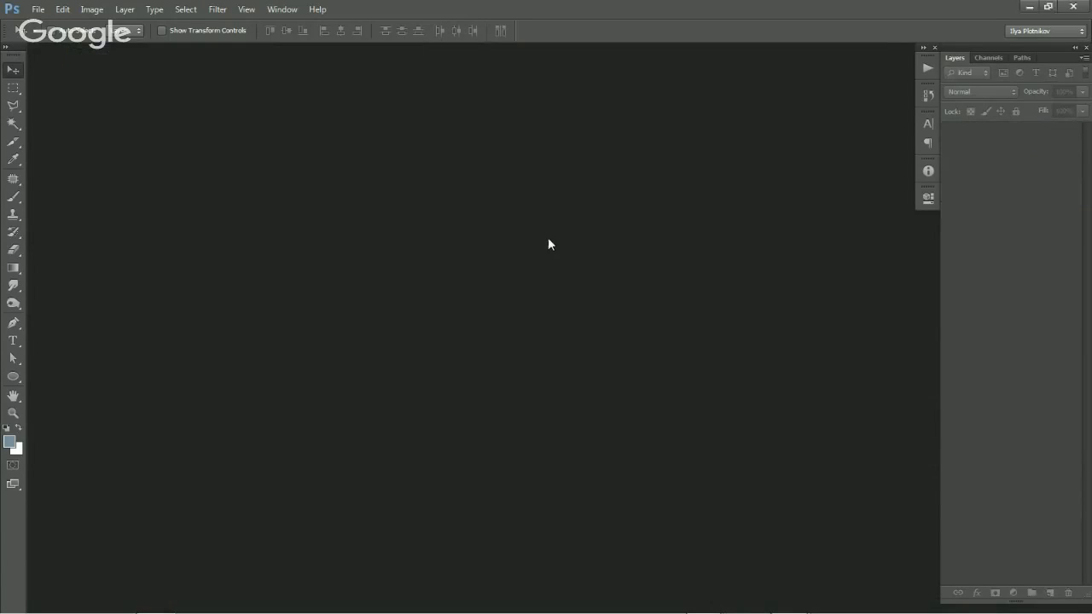
Open glass.jpg and glass_ani.gif from the second participant's folder in Photoshop, and arrange them side by side.
key("alt+Tab")
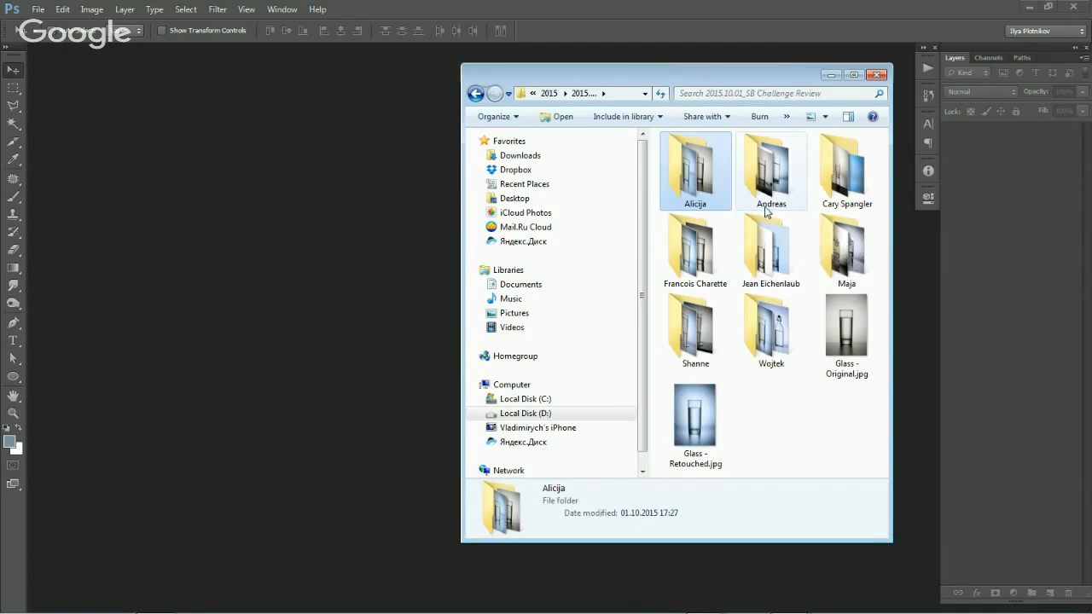
left_click(768, 179)
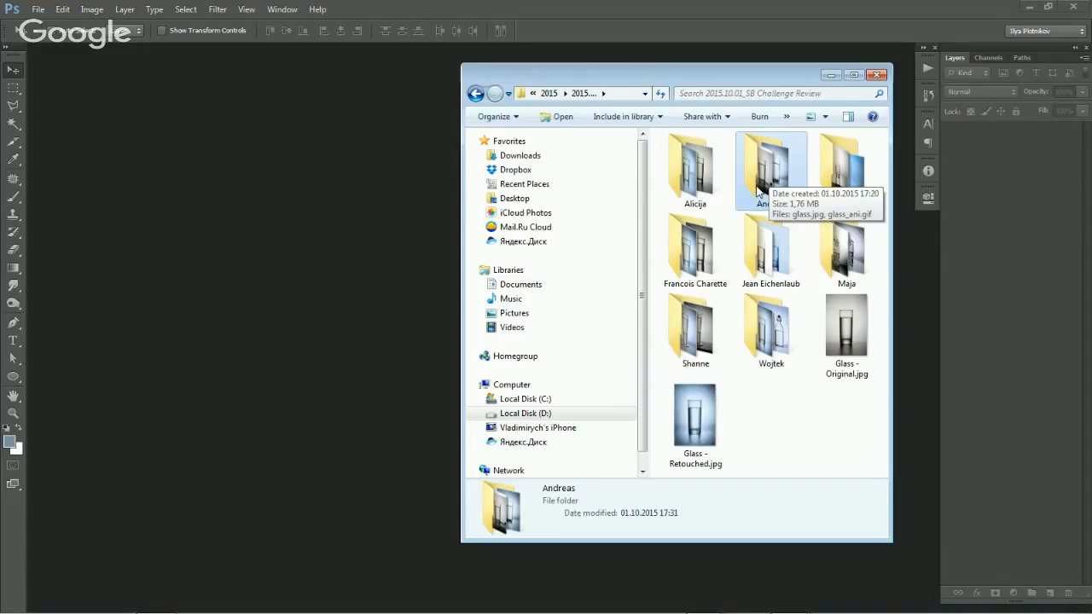
double_click(759, 189)
key("ctrl+a")
left_click_drag(687, 153, 213, 308)
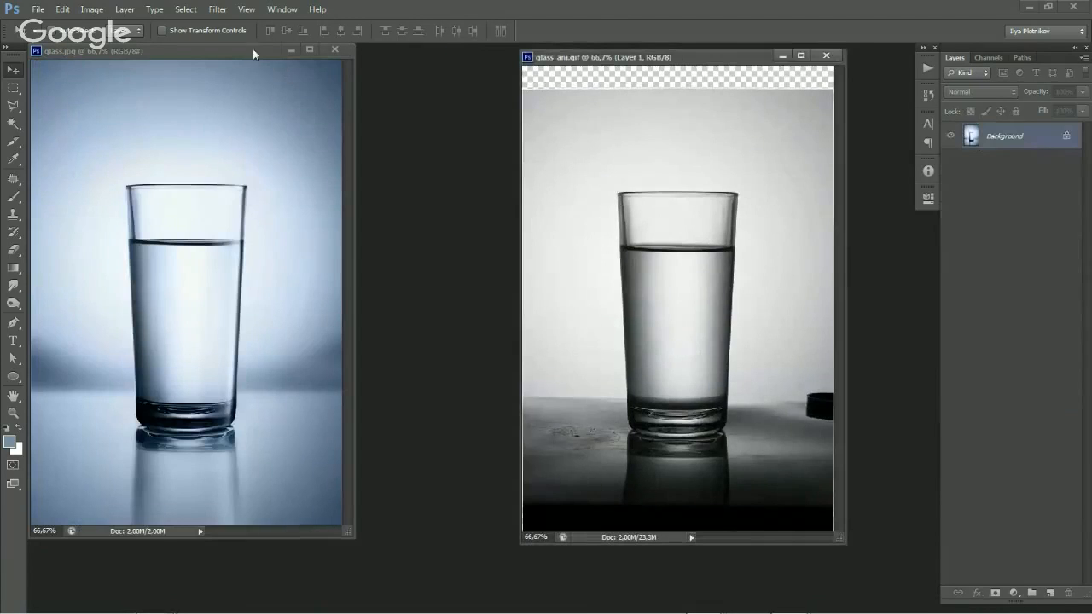
left_click_drag(252, 53, 371, 53)
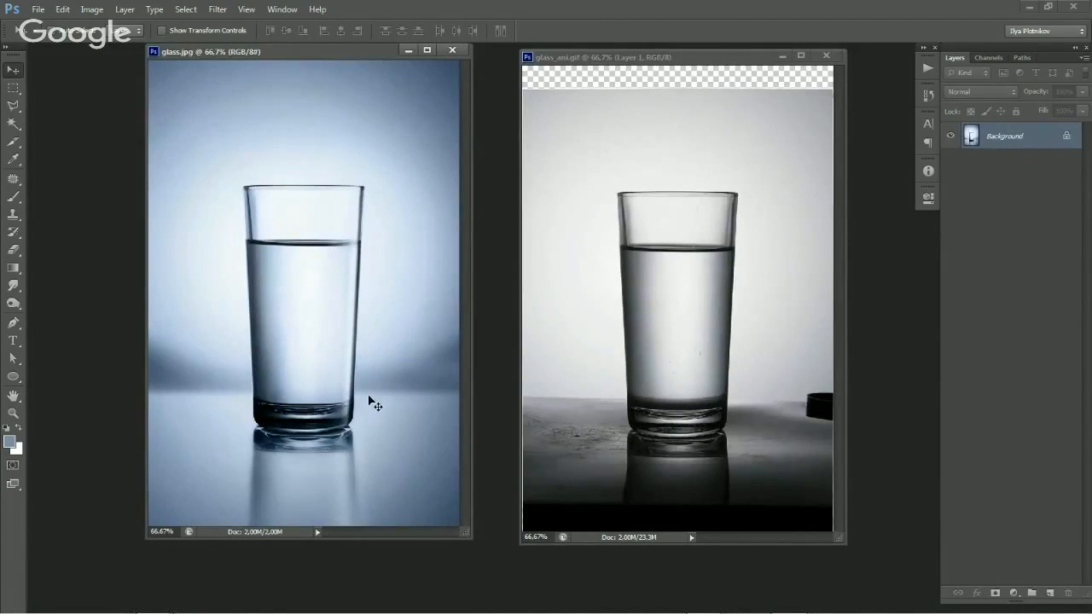
Copy the background area to the right of the glass, around the horizon line, to a new layer in glass.jpg.
key("f")
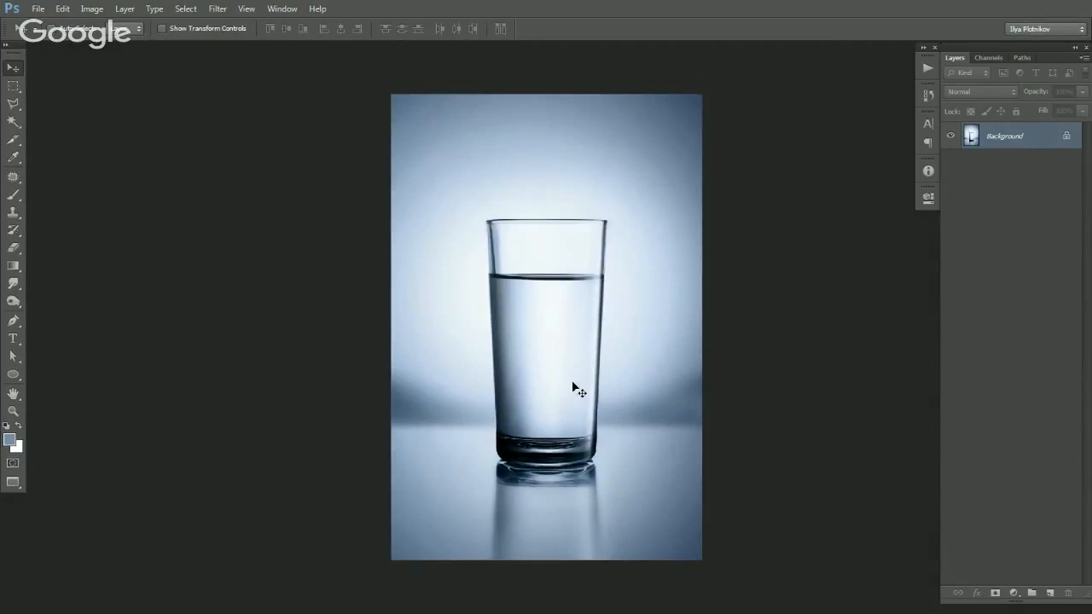
left_click(601, 411)
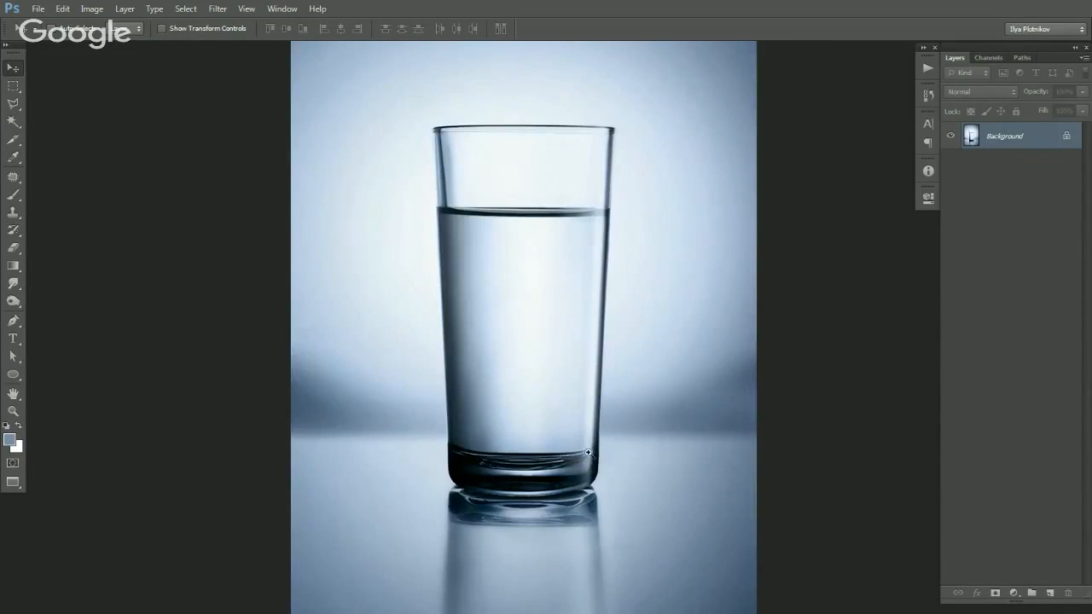
left_click(585, 387, "alt")
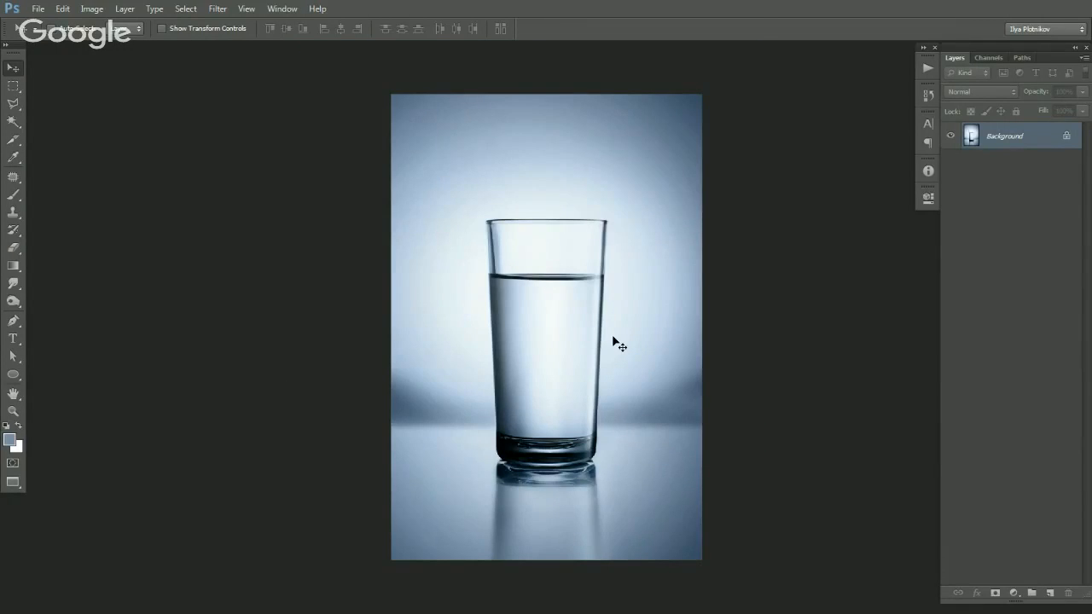
left_click_drag(575, 295, 453, 244)
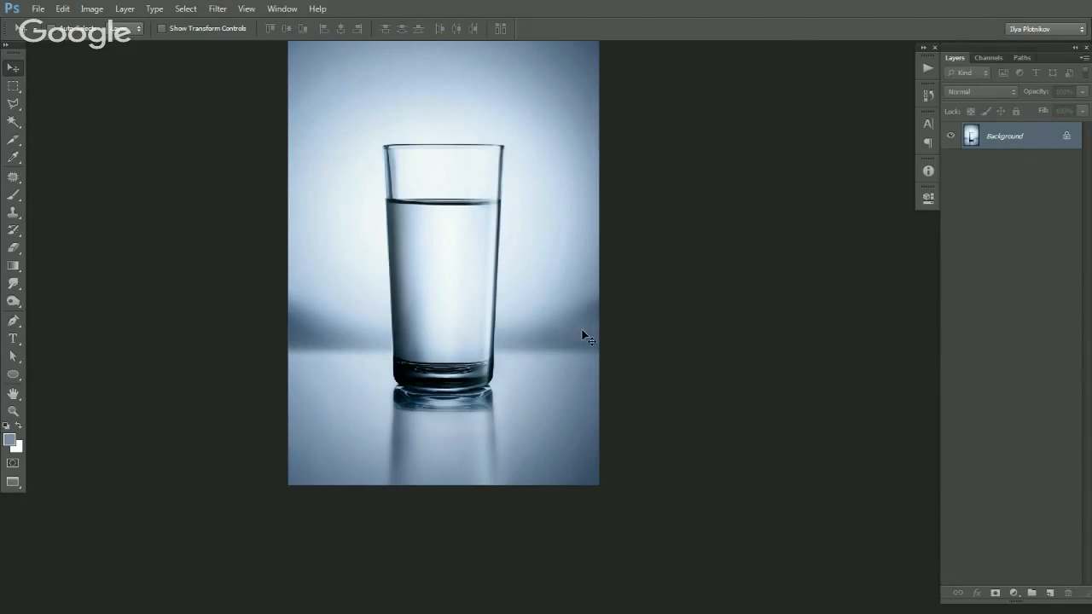
key("m")
left_click_drag(636, 241, 502, 398)
key("v")
key("ctrl+j")
Warp the copied background patch by pulling its lower-right corner down past the image edge.
key("ctrl+t")
left_click(645, 28)
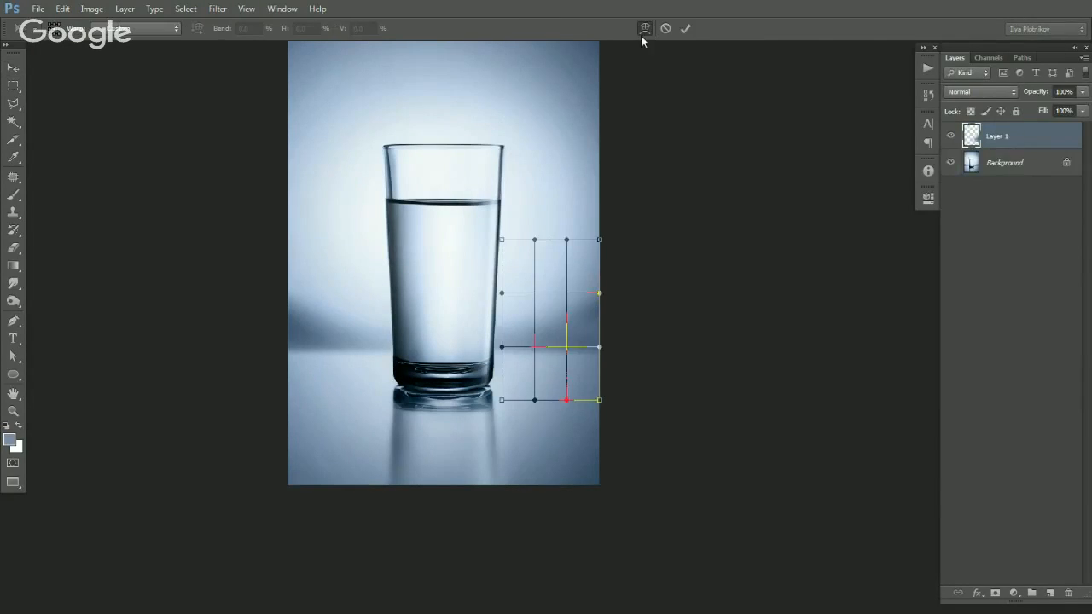
left_click_drag(598, 404, 603, 451)
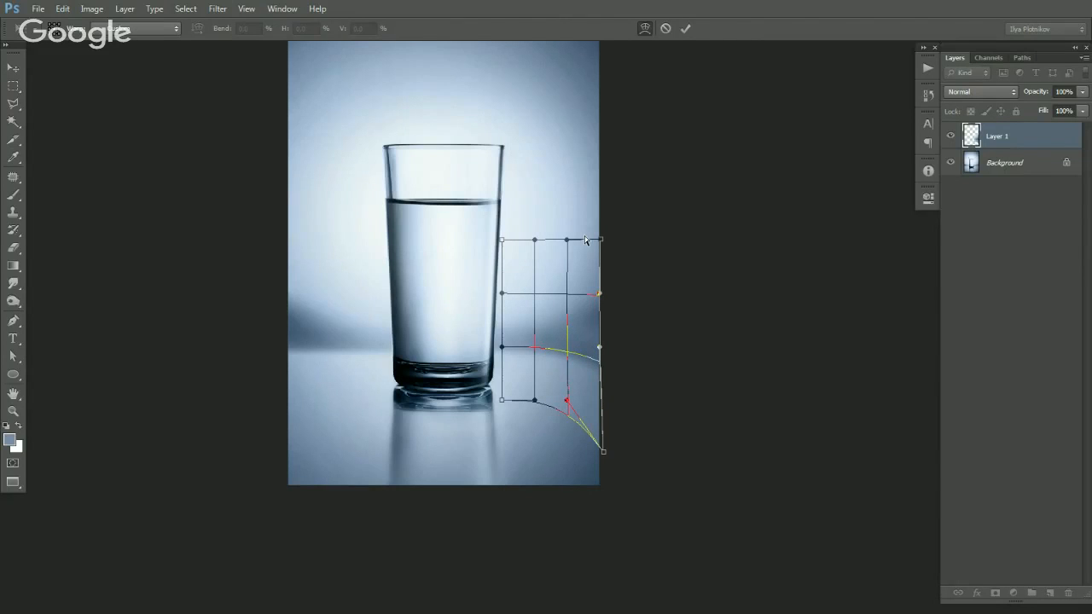
key("Return")
Apply a Gaussian Blur with a radius of 23.7 pixels to the warped background patch.
key("ctrl+alt+f")
left_click_drag(733, 342, 755, 344)
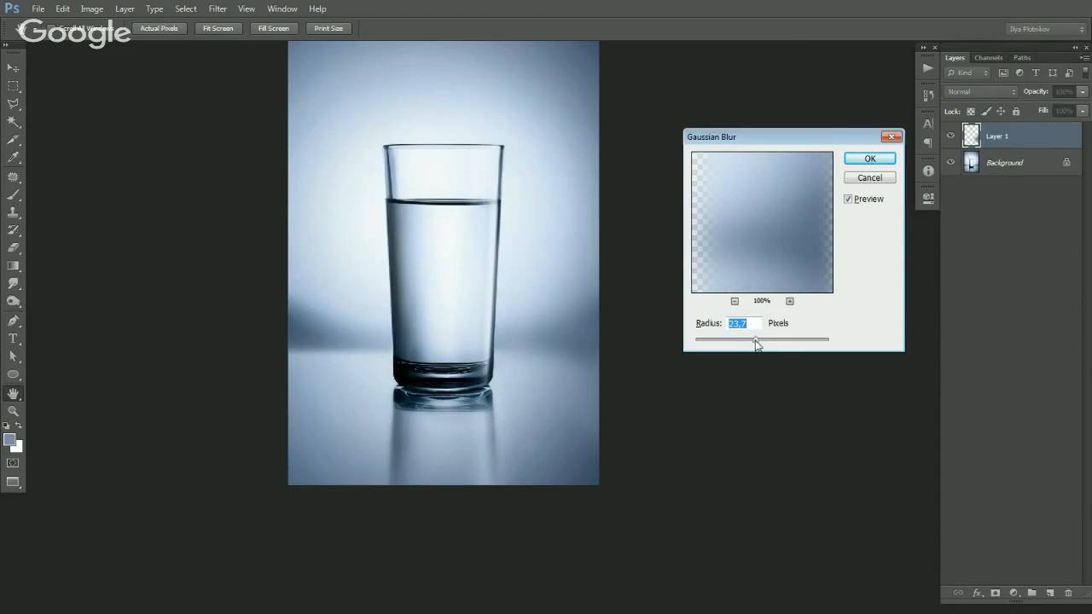
key("Return")
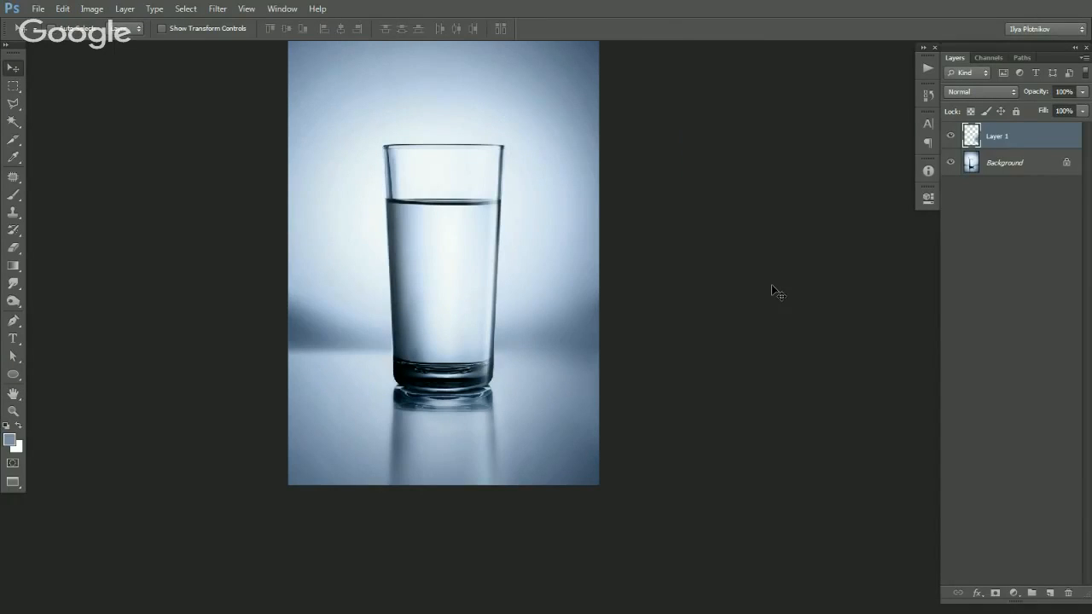
Duplicate the blurred patch, flip the copy horizontally, and place it over the background left of the glass.
key("ctrl+j")
key("ctrl+t")
right_click(546, 343)
left_click(598, 551)
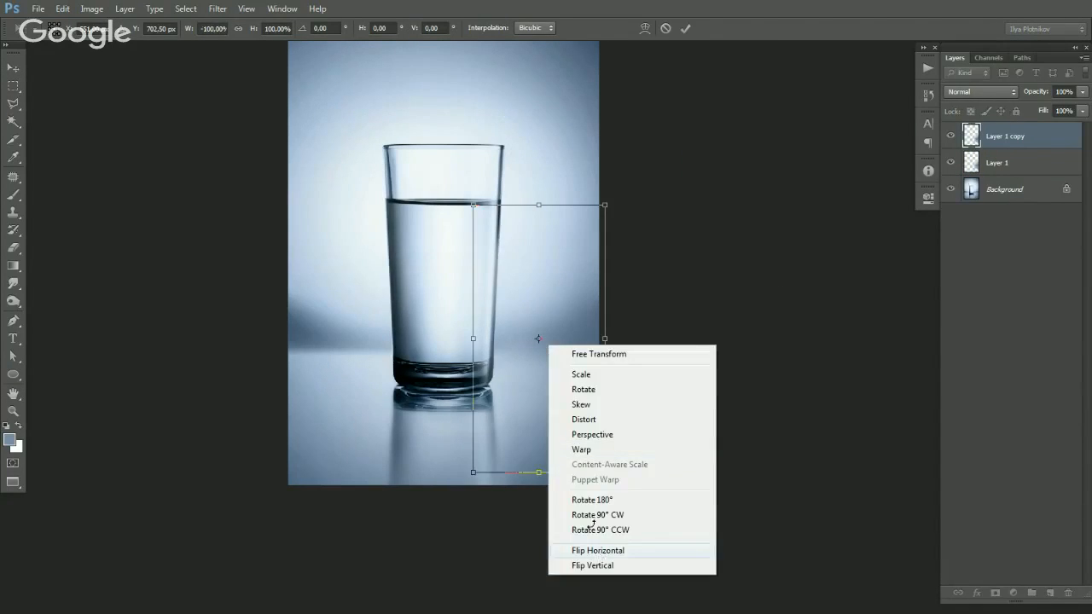
left_click_drag(507, 412, 347, 411)
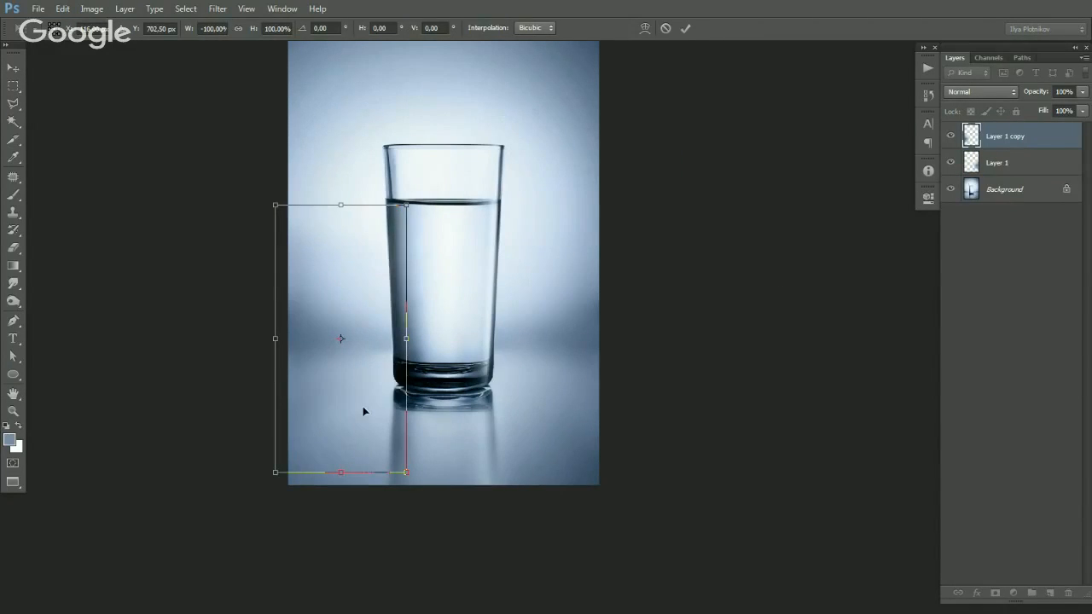
key("Return")
Compare the photo with and without the two blurred background patches from farther and closer away.
left_click(401, 350, "alt")
left_click_drag(536, 329, 540, 346)
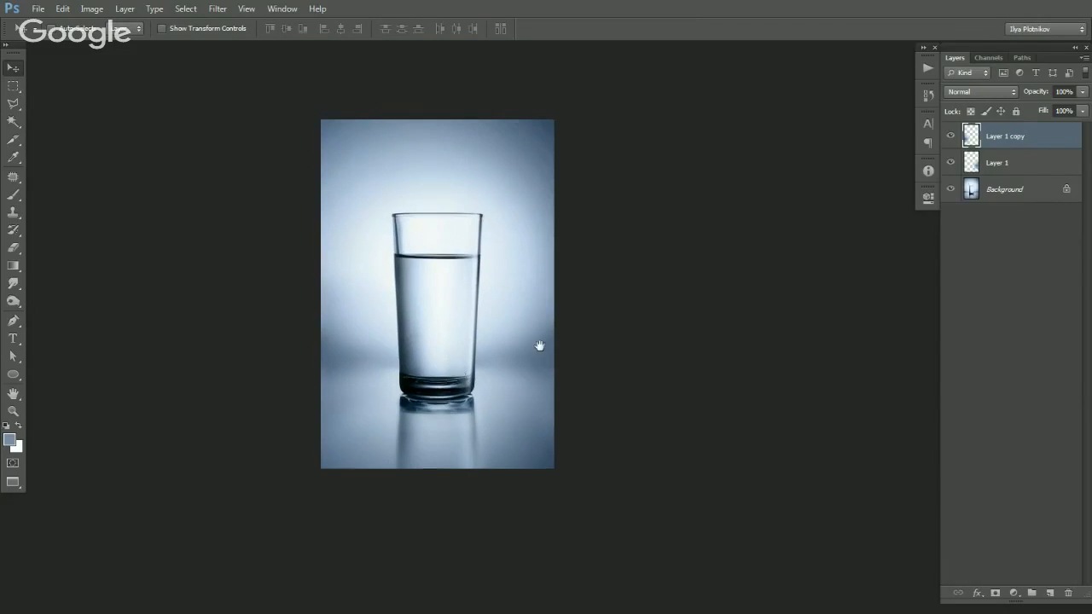
left_click(950, 136)
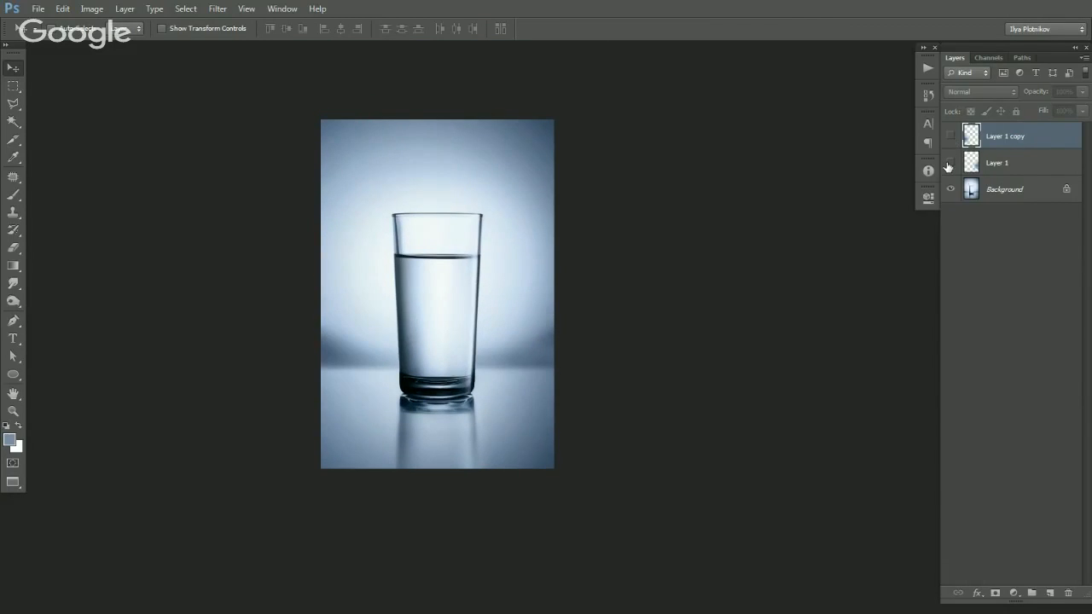
left_click(953, 136)
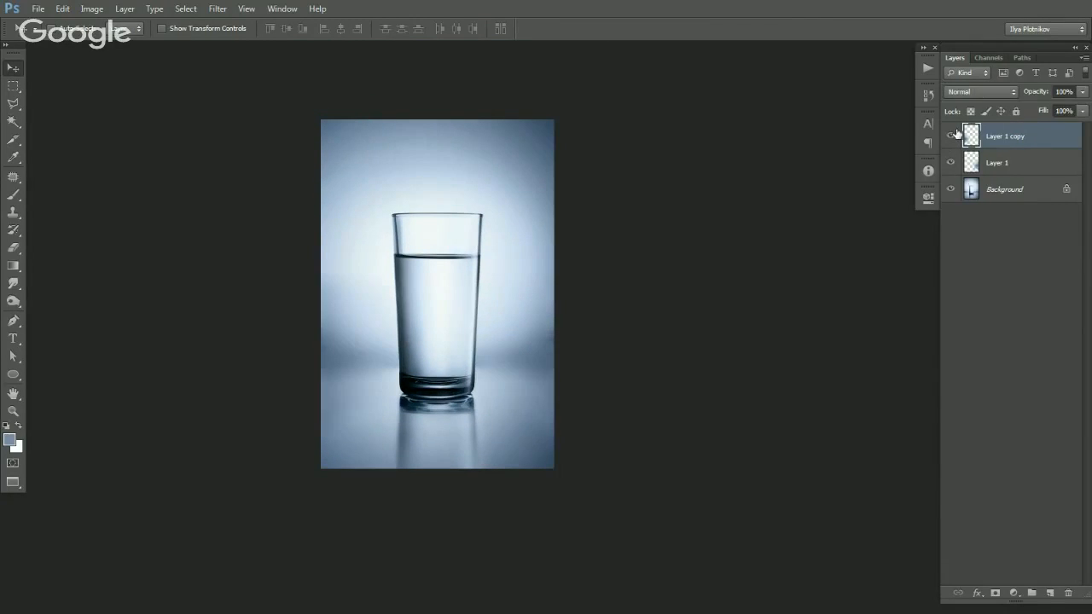
key("ctrl+plus")
left_click_drag(701, 281, 734, 284)
mouse_move(951, 137)
left_mouse_down()
mouse_move(950, 168)
mouse_move(952, 137)
left_mouse_up()
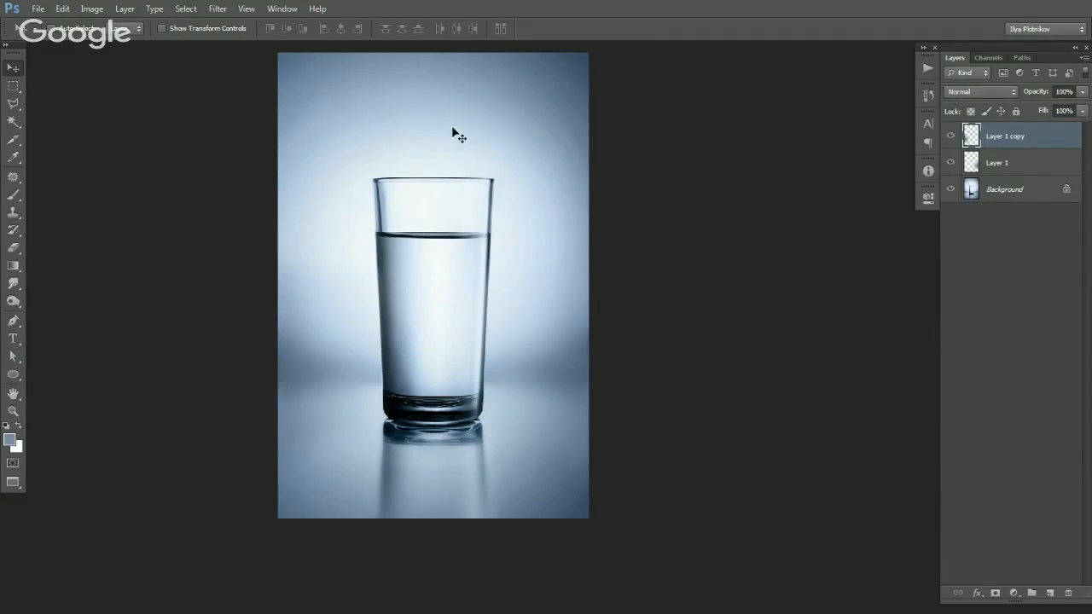
Leave the full-screen view of glass.jpg, and view glass_ani.gif enlarged in full screen.
key("f")
key("f")
key("f")
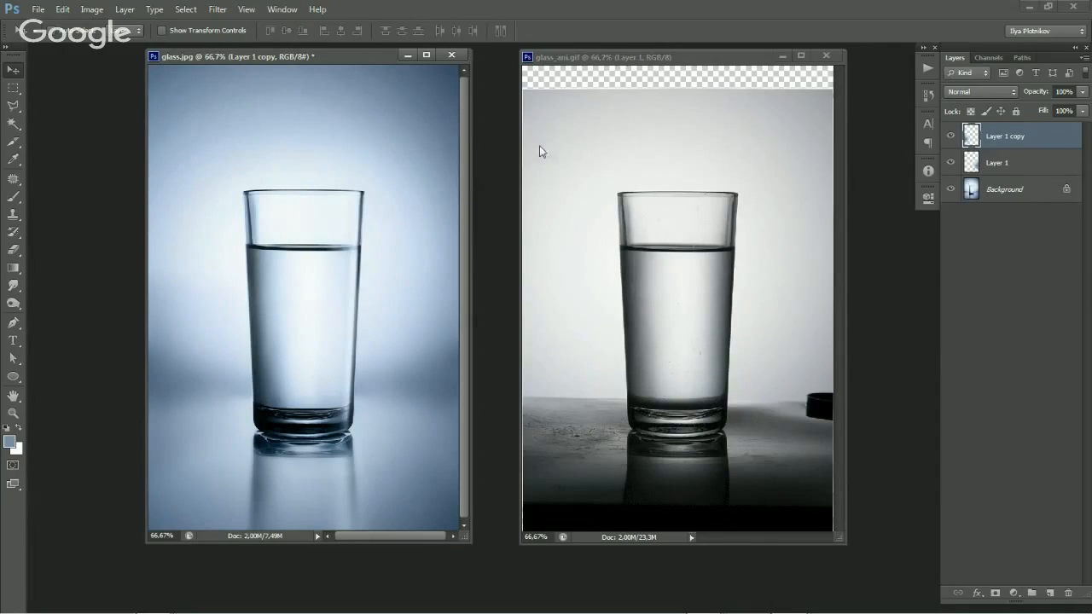
left_click_drag(694, 56, 651, 69)
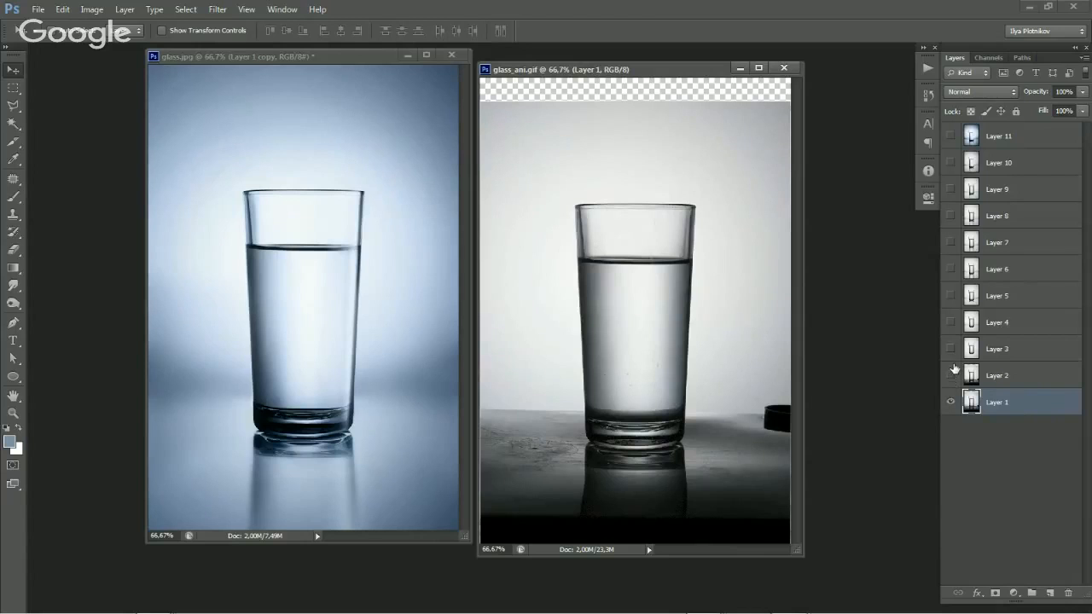
key("f")
key("ctrl+plus")
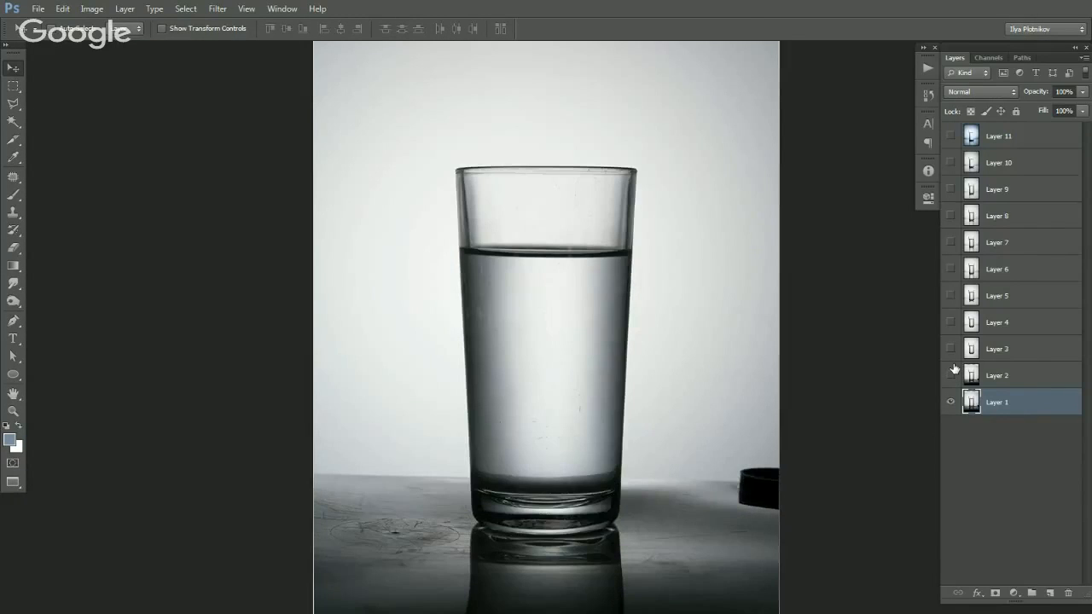
left_click_drag(520, 238, 470, 185)
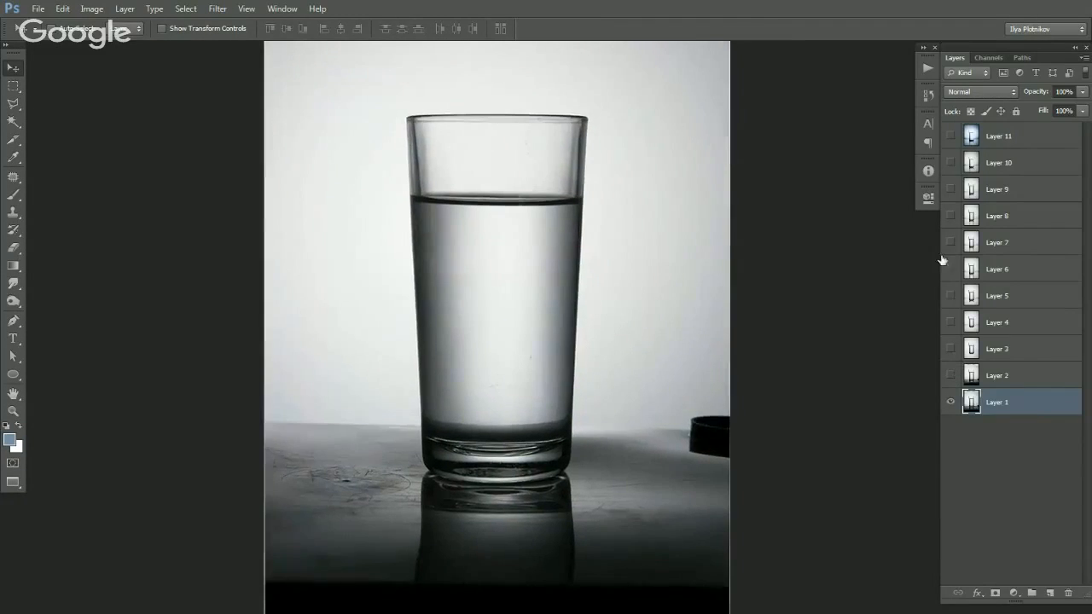
Show Layers 2 through 6 of glass_ani.gif one by one above Layer 1.
left_click(982, 386)
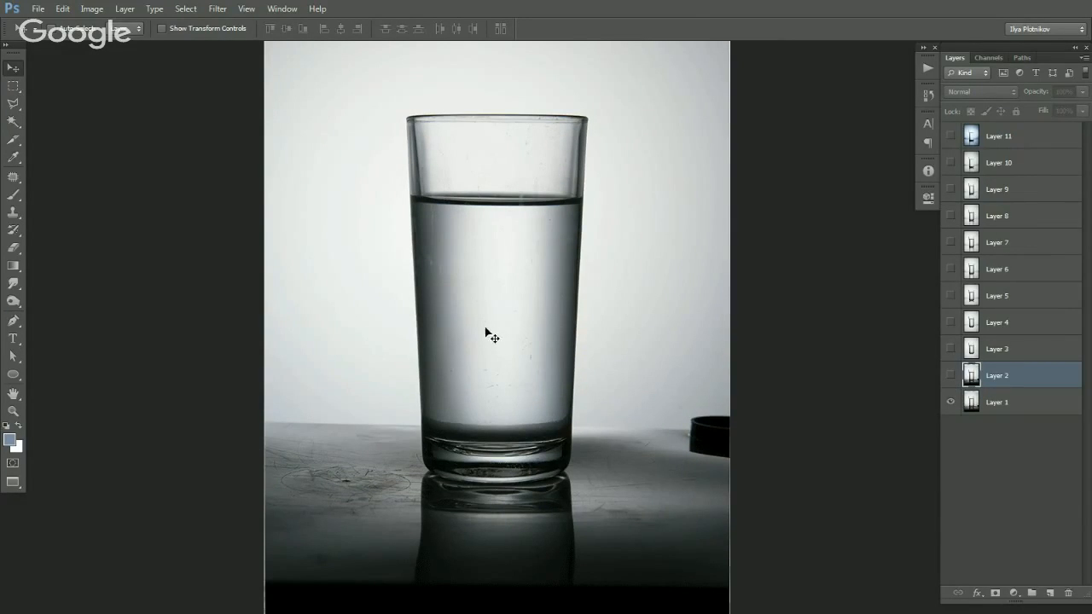
left_click(950, 377)
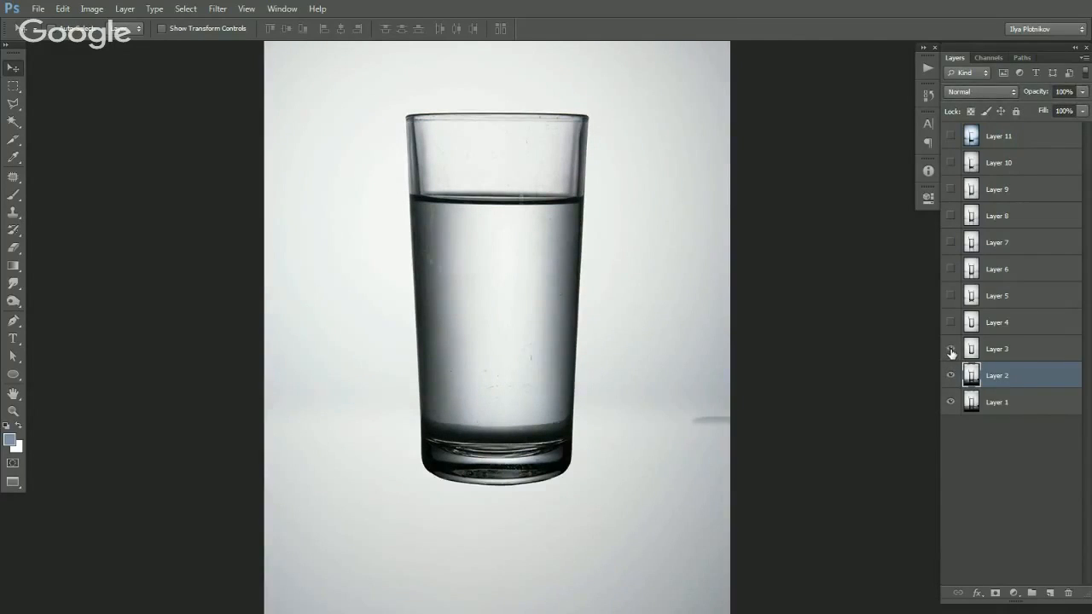
left_click(951, 323)
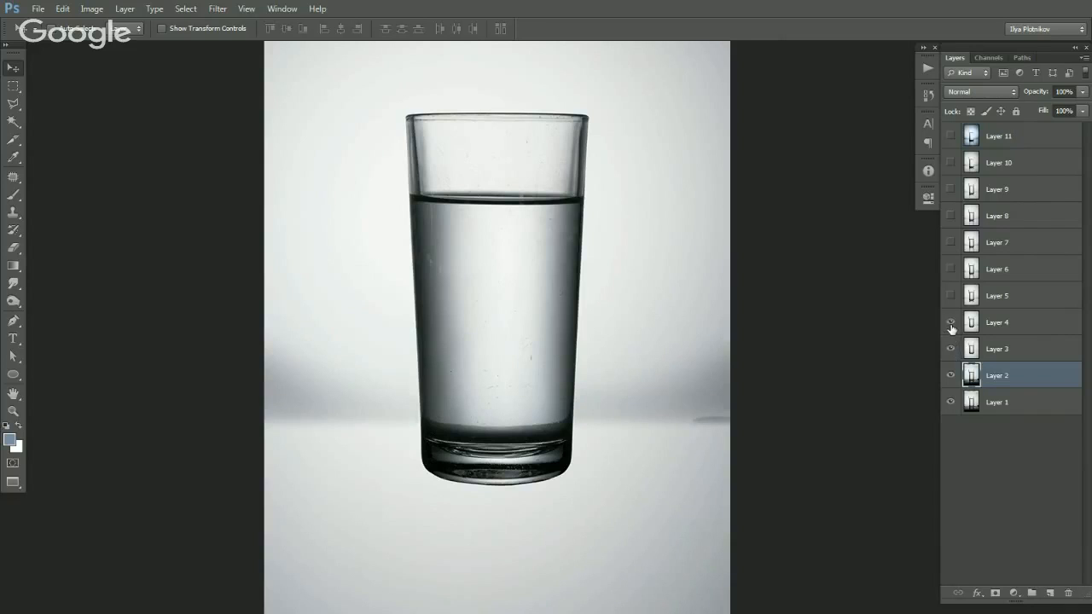
left_click(951, 296)
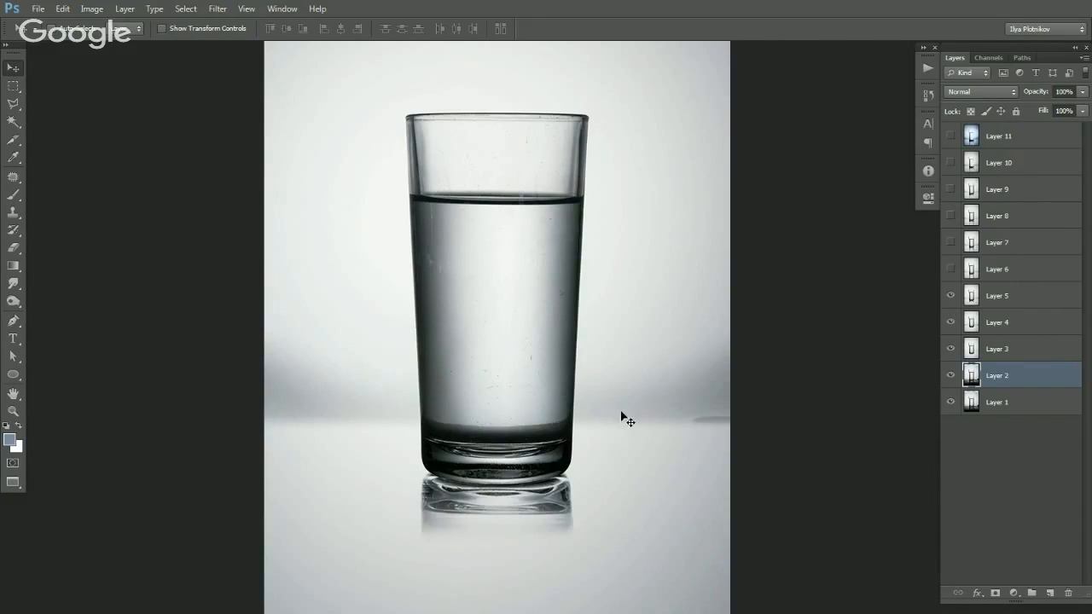
left_click(951, 270)
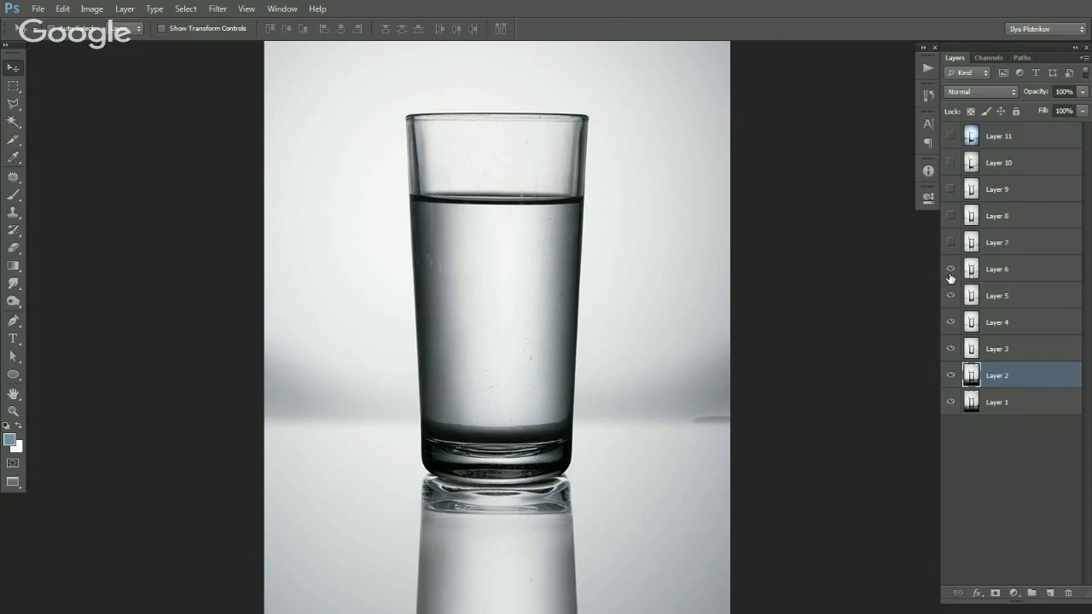
Show Layer 7, and compare the glass's reflection with that layer on and off.
left_click_drag(682, 428, 694, 350)
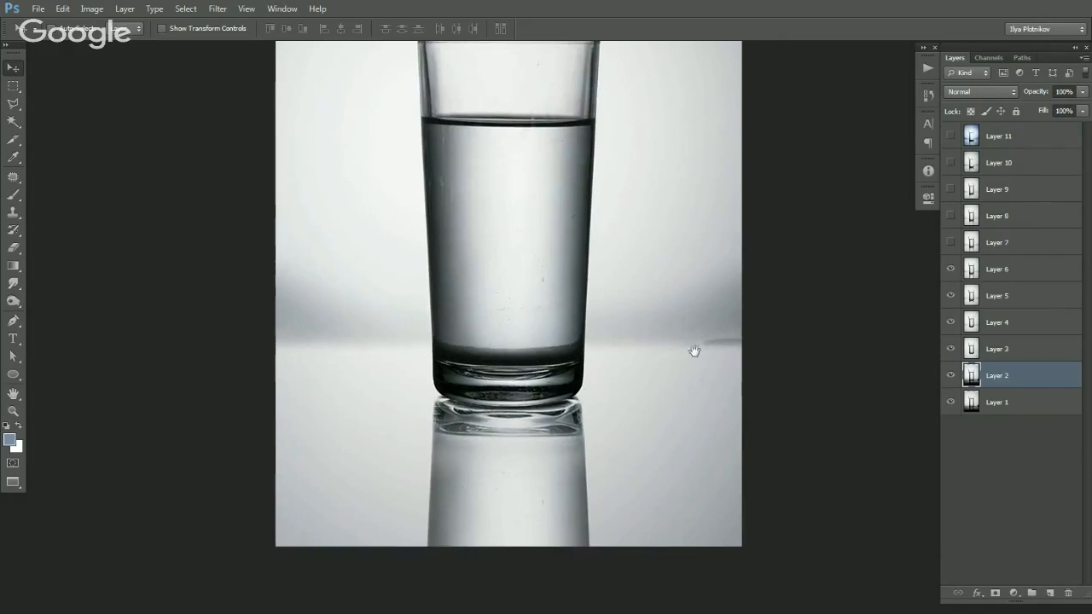
left_click(951, 246)
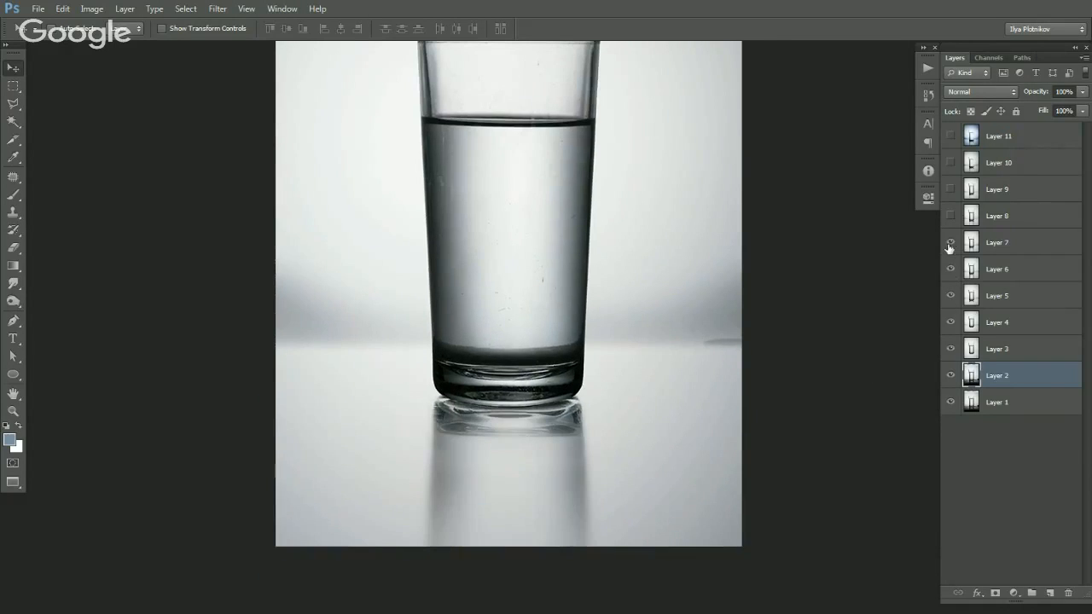
left_click(994, 244)
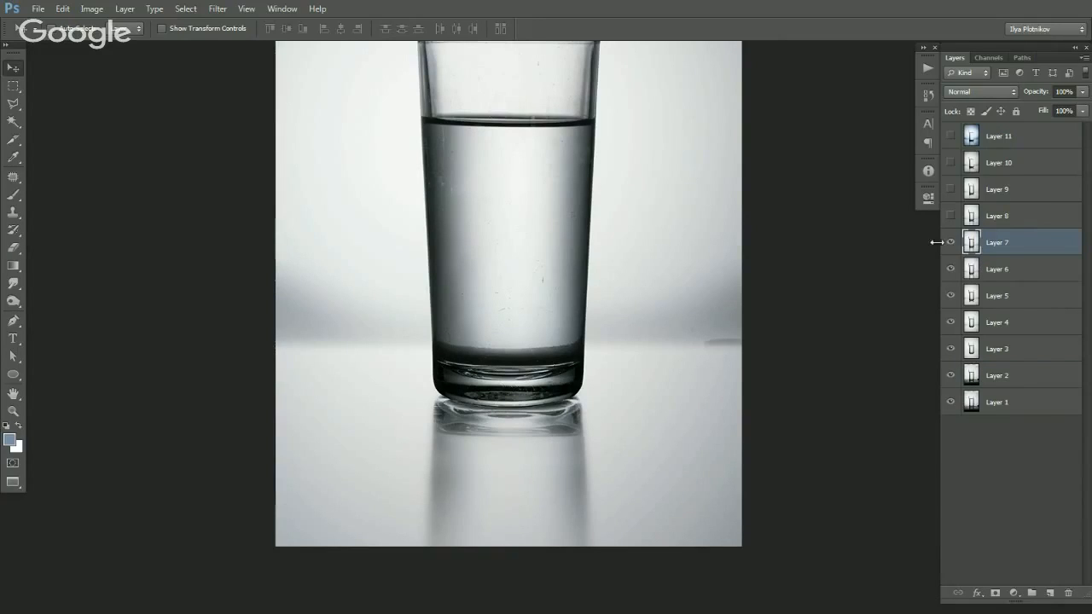
left_click(949, 244)
left_click(949, 244)
Show Layer 8, and compare the whole glass with that layer on and off.
left_click(970, 223)
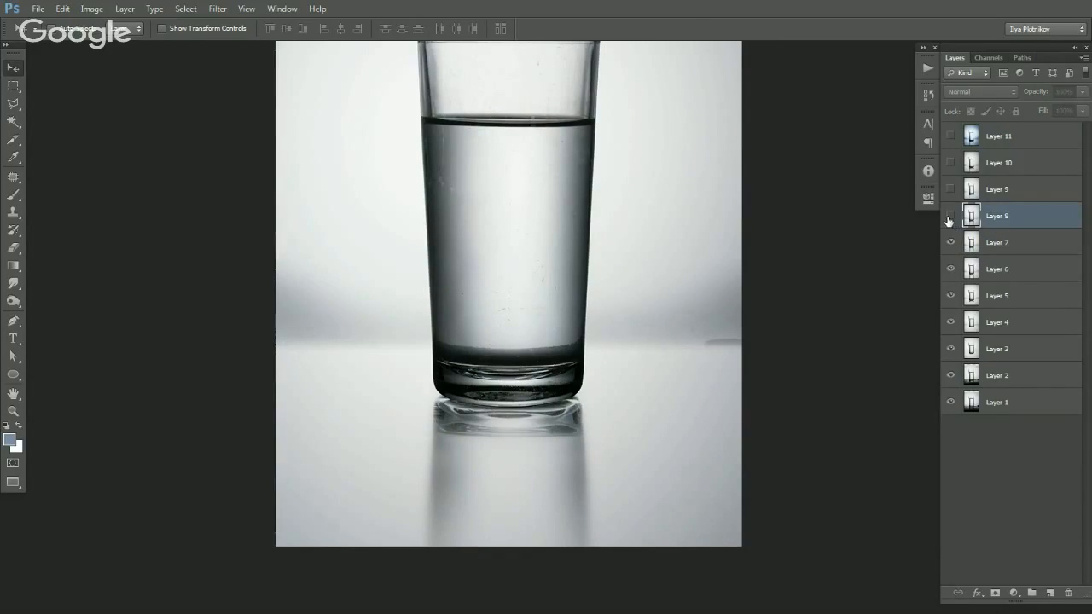
left_click(949, 219)
left_click(950, 219)
left_click(949, 219)
scroll(568, 266, "up", 1)
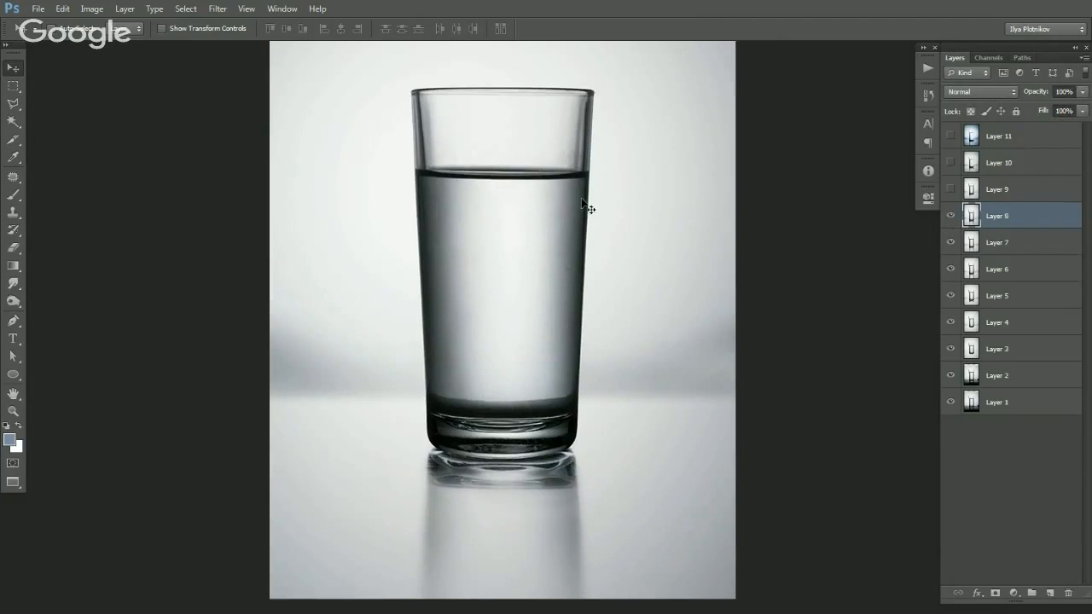
left_click(951, 217)
left_click(951, 217)
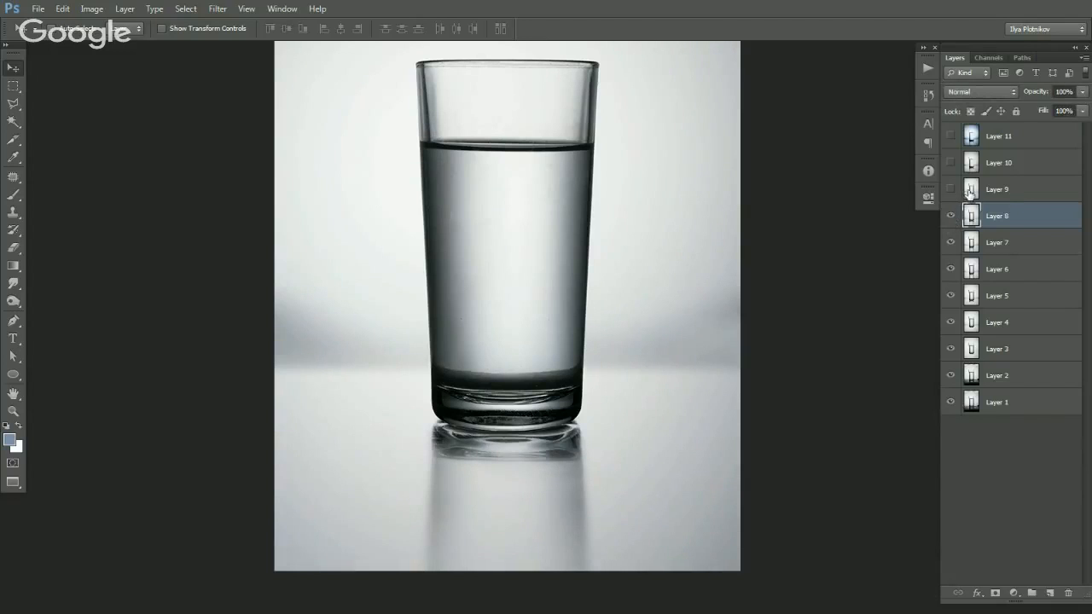
Show Layer 9, and compare the glass's base and reflection with that layer on and off.
left_click(969, 194)
left_click(951, 193)
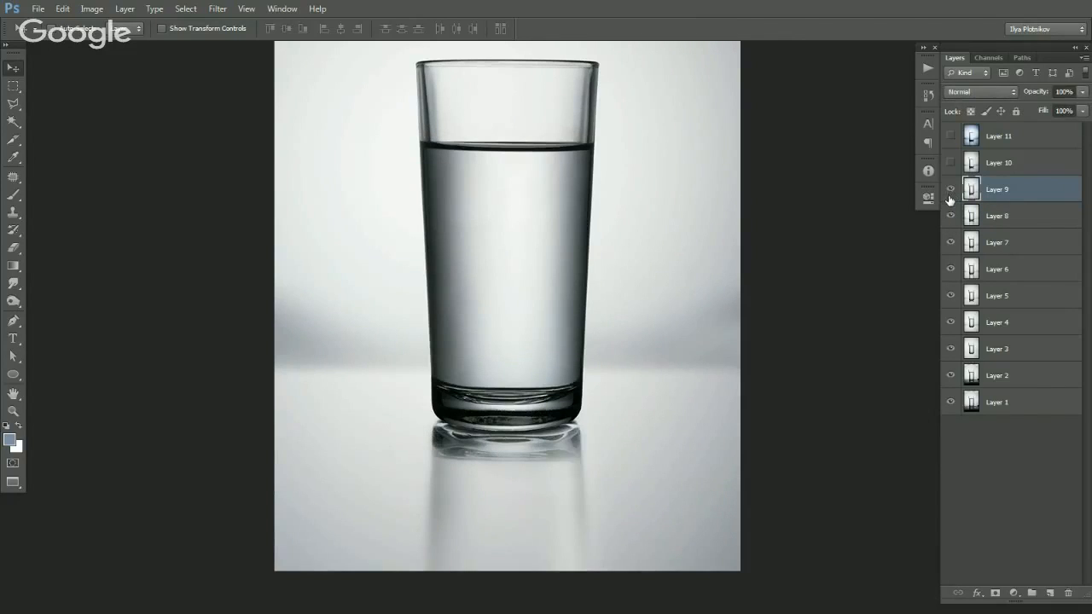
left_click(949, 195)
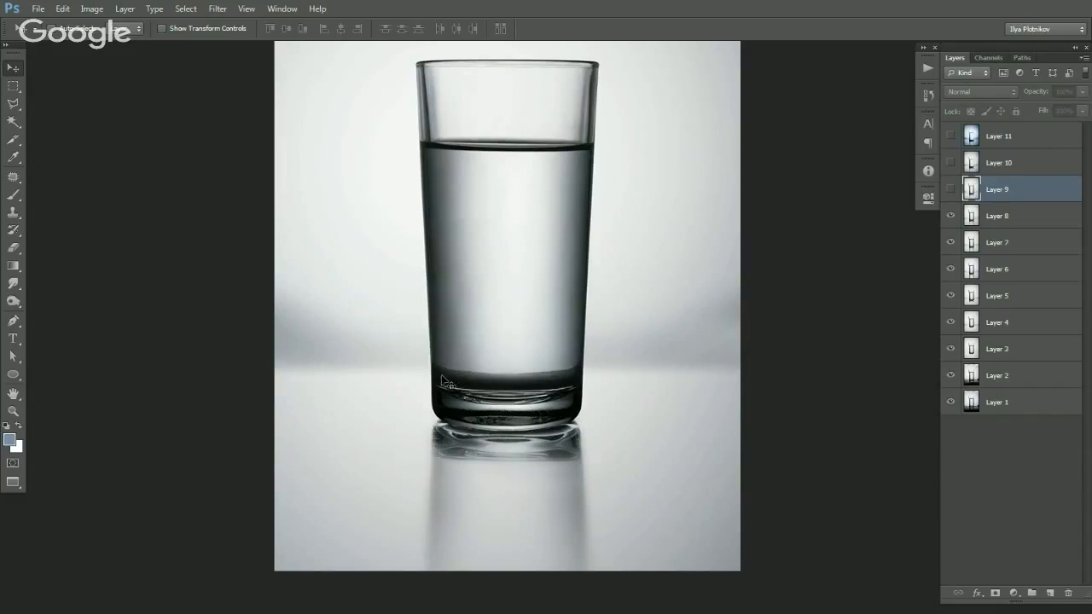
left_click(950, 193)
left_click(951, 193)
left_click(950, 193)
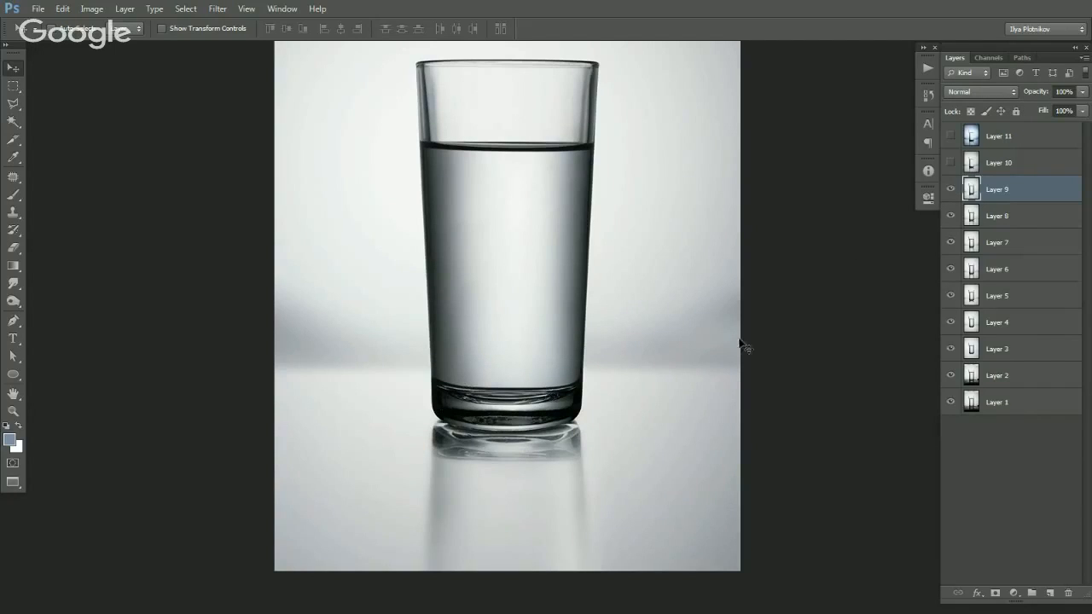
left_click(952, 193)
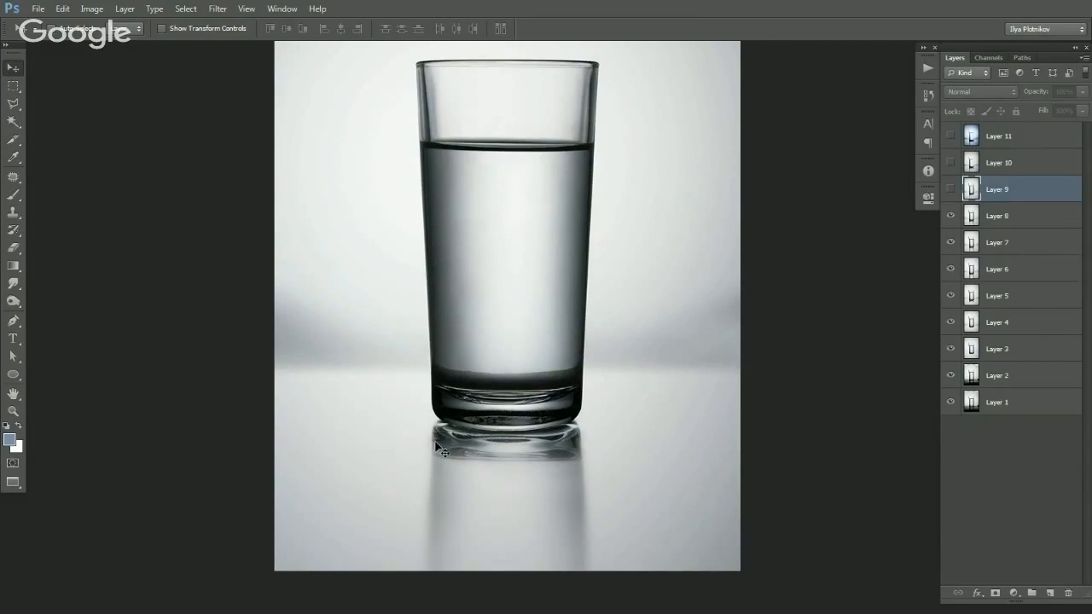
left_click(952, 193)
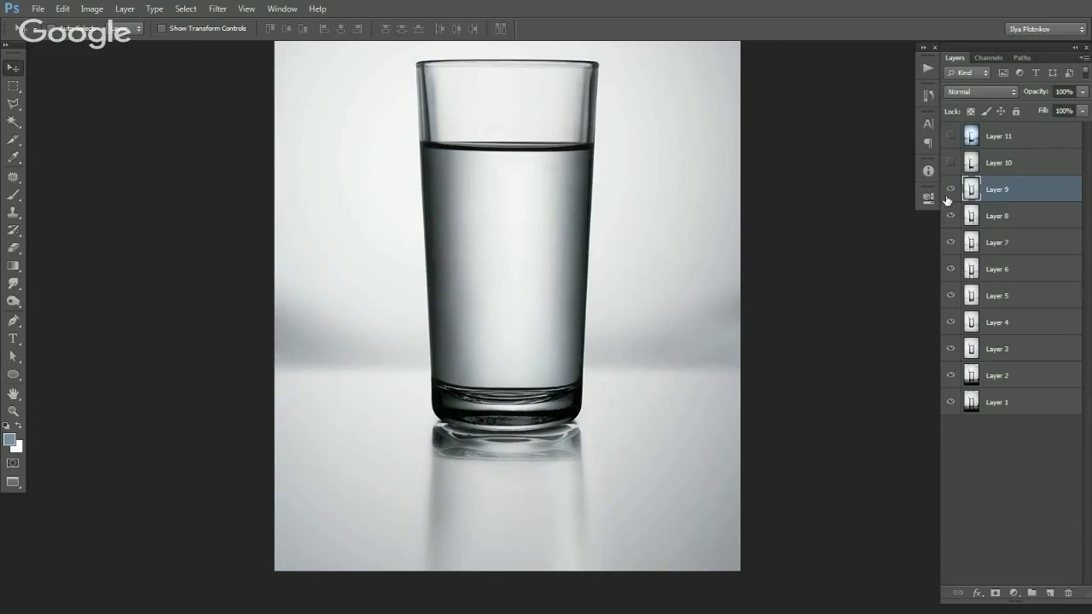
Show Layer 10, and compare the glass and background tones with that layer on and off.
left_click(951, 164)
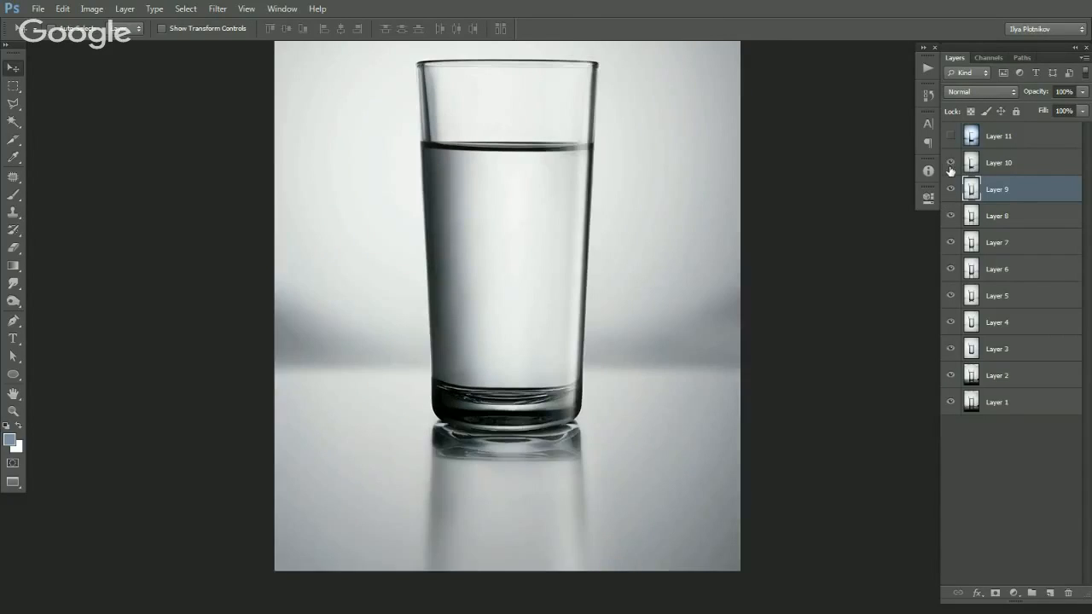
left_click(951, 167)
left_click(952, 167)
left_click(952, 166)
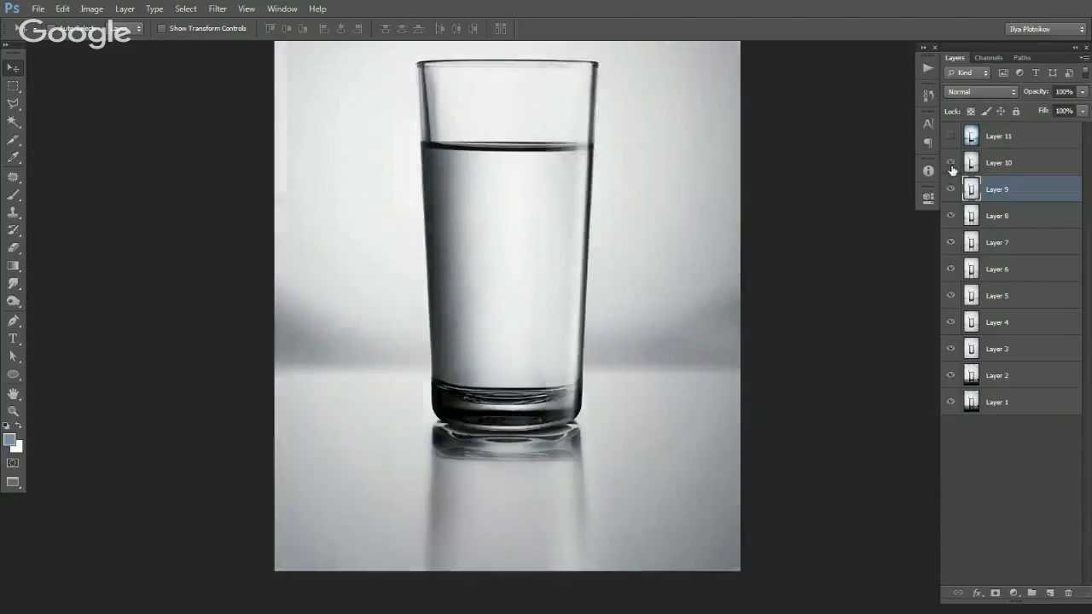
Show Layer 11 to view the final blue-toned stage, and close glass_ani.gif.
left_click(952, 136)
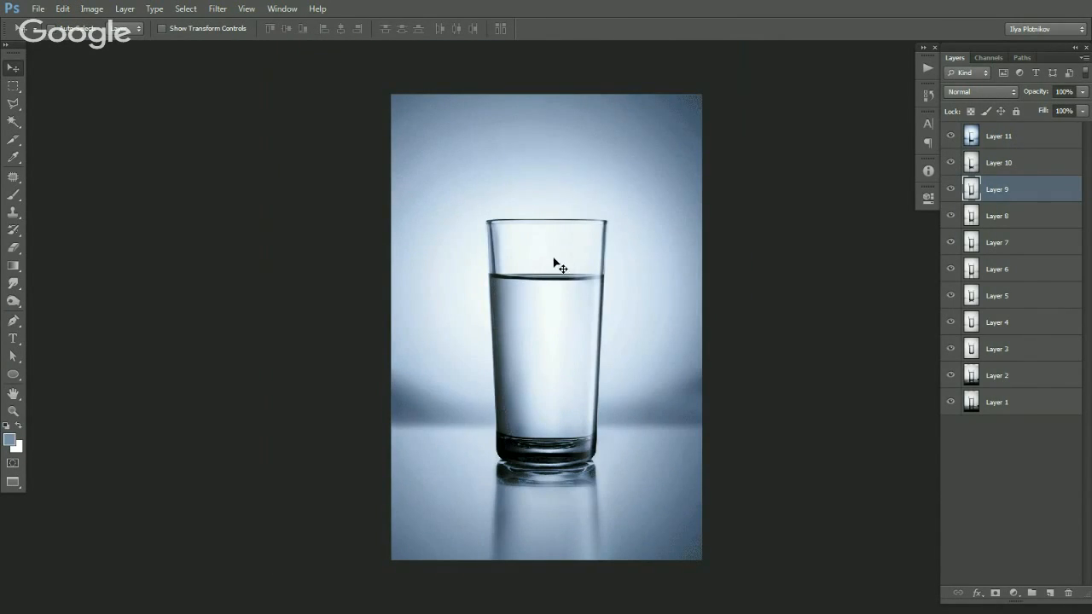
key("ctrl+w")
left_click(605, 232)
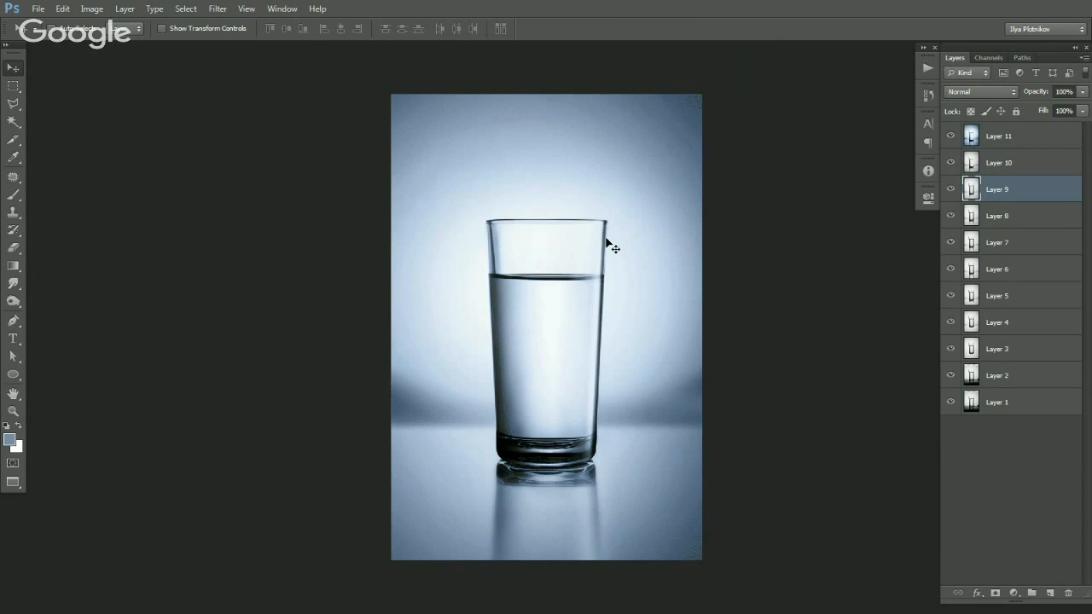
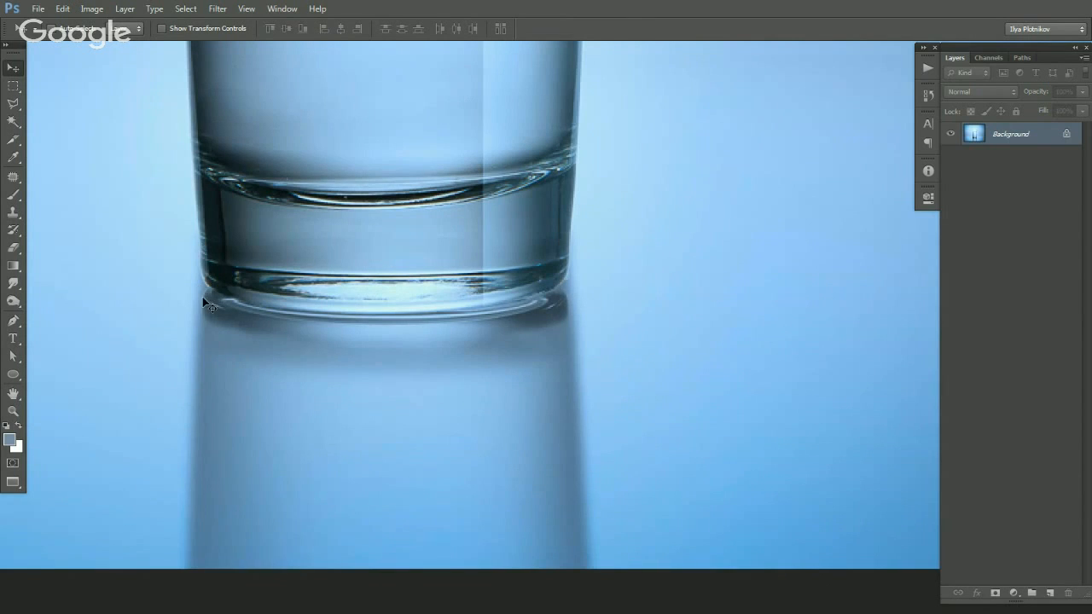
Clone background along the left edge of the glass's base and its reflection with the Clone Stamp tool.
scroll(438, 273, "up", 1)
key("s")
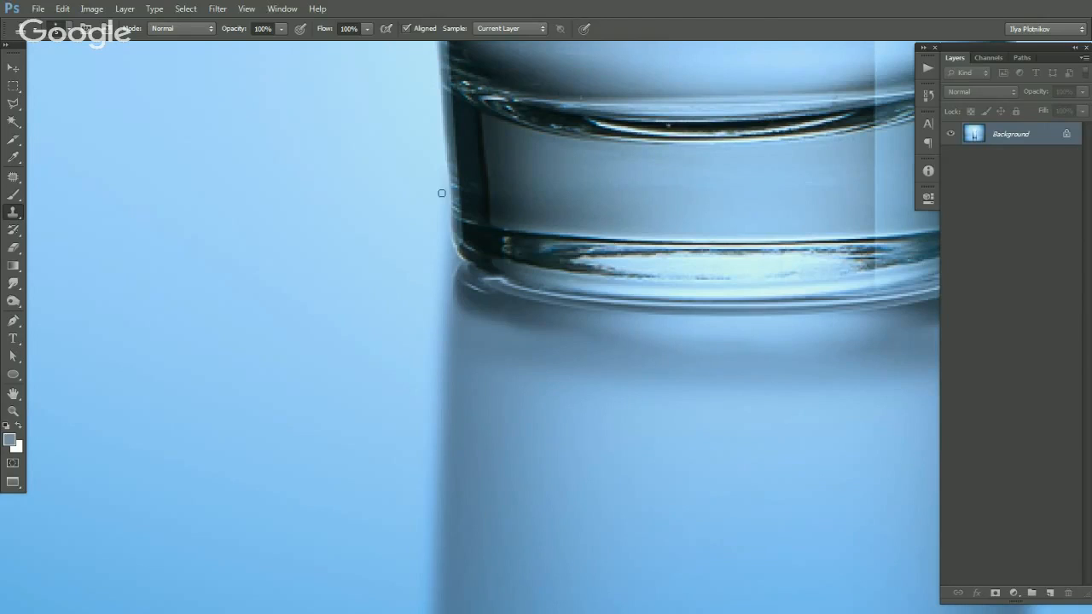
left_click(449, 246, "shift")
left_click_drag(449, 249, 445, 295)
left_click(430, 412, "shift")
left_click_drag(441, 244, 430, 320)
left_click_drag(513, 318, 570, 309)
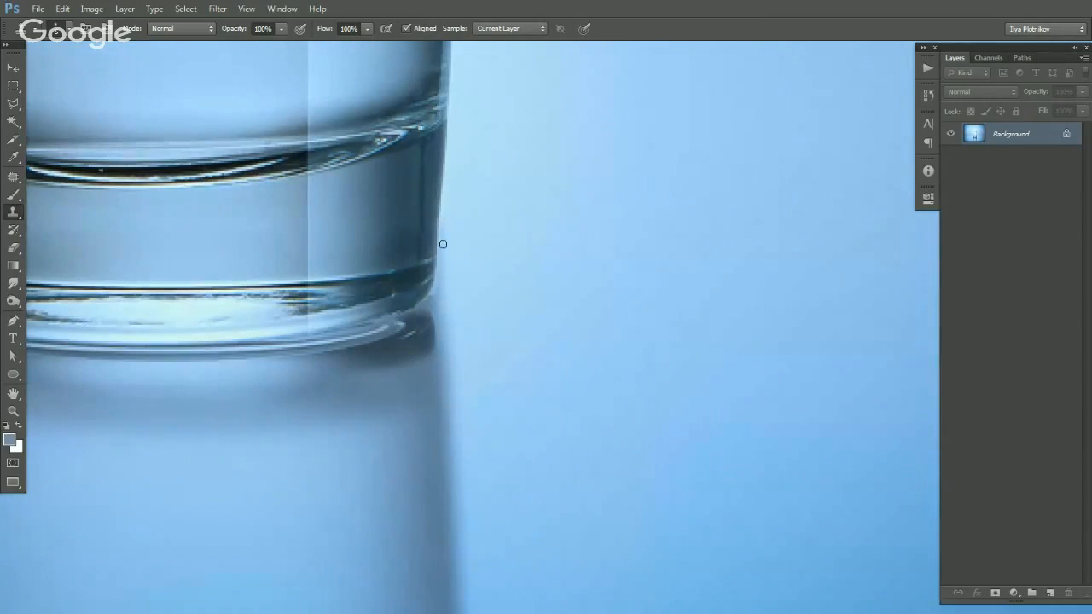
mouse_move(435, 292)
left_mouse_down()
mouse_move(438, 283)
mouse_move(434, 326)
left_mouse_up()
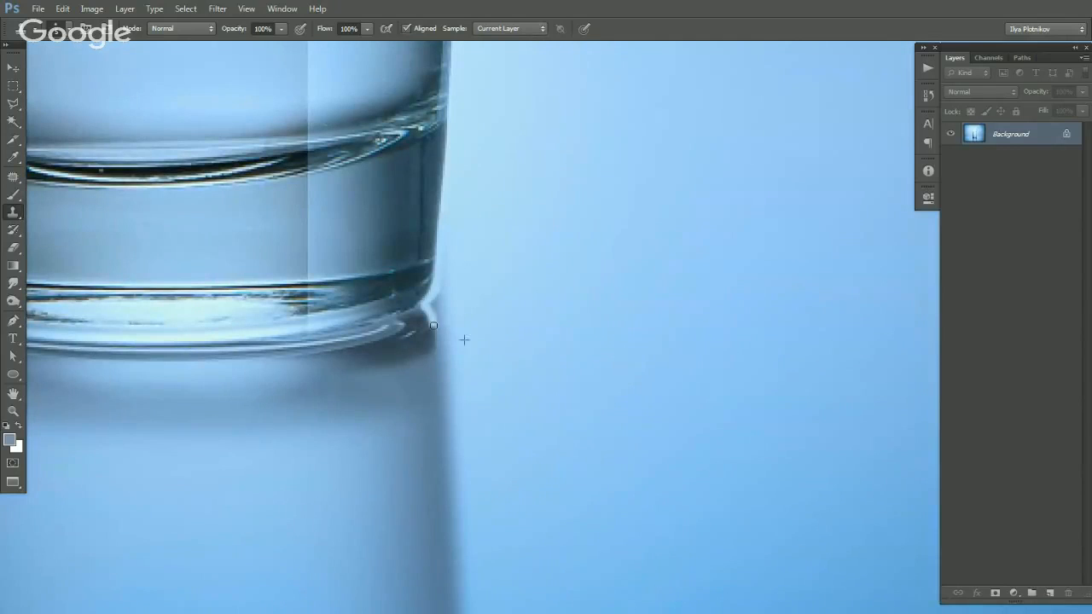
left_click(459, 408, "shift")
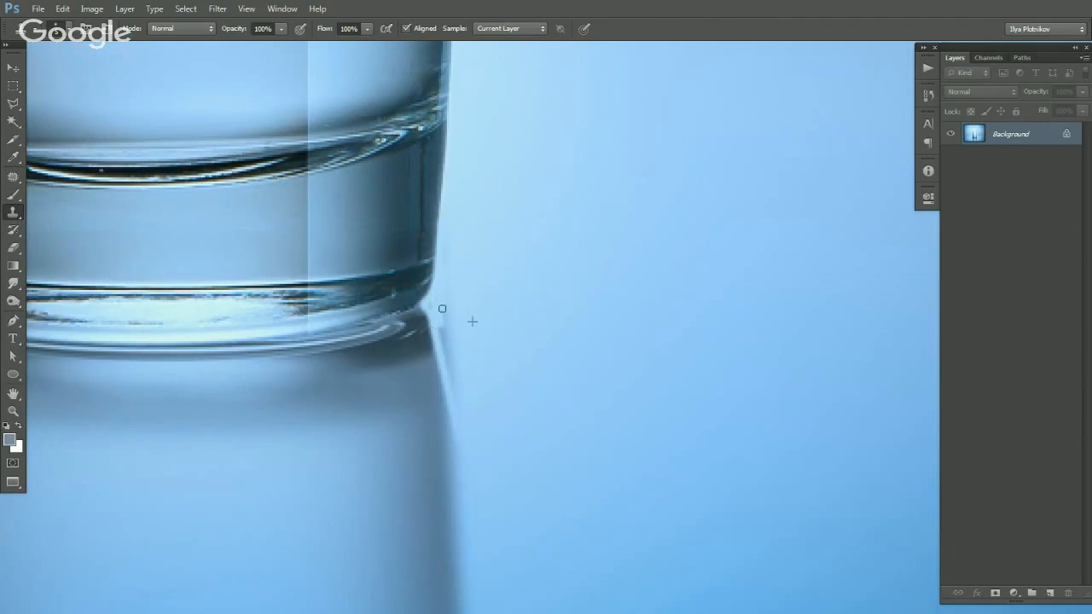
key("ctrl+z")
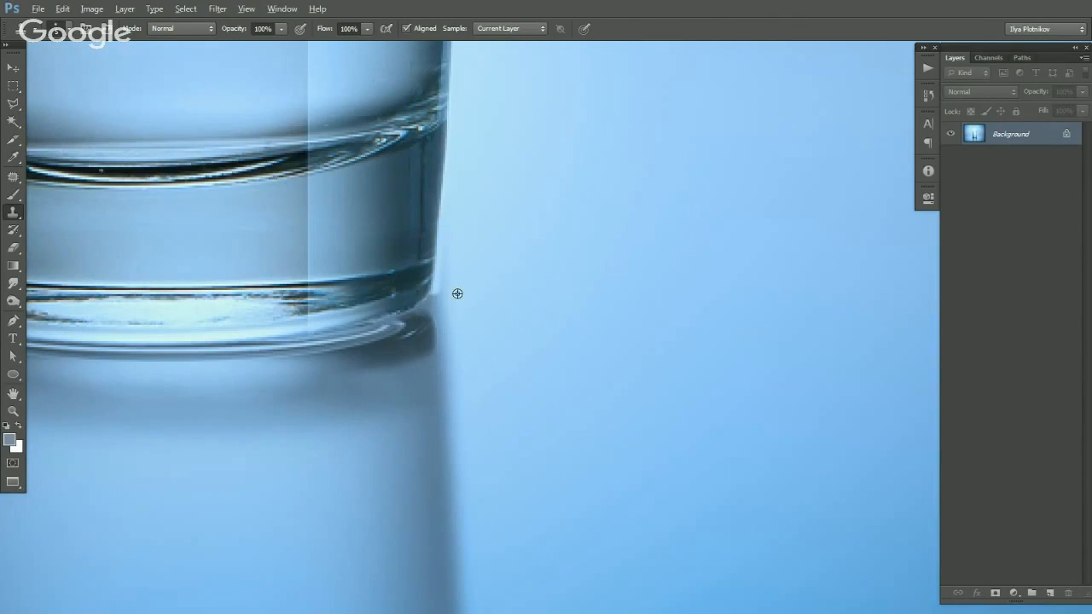
Clean up the right corner where the glass's base meets its reflection with short Clone Stamp strokes.
left_click_drag(438, 294, 429, 305)
left_click(443, 332, "shift")
left_click(461, 340, "alt")
left_click(461, 341, "alt")
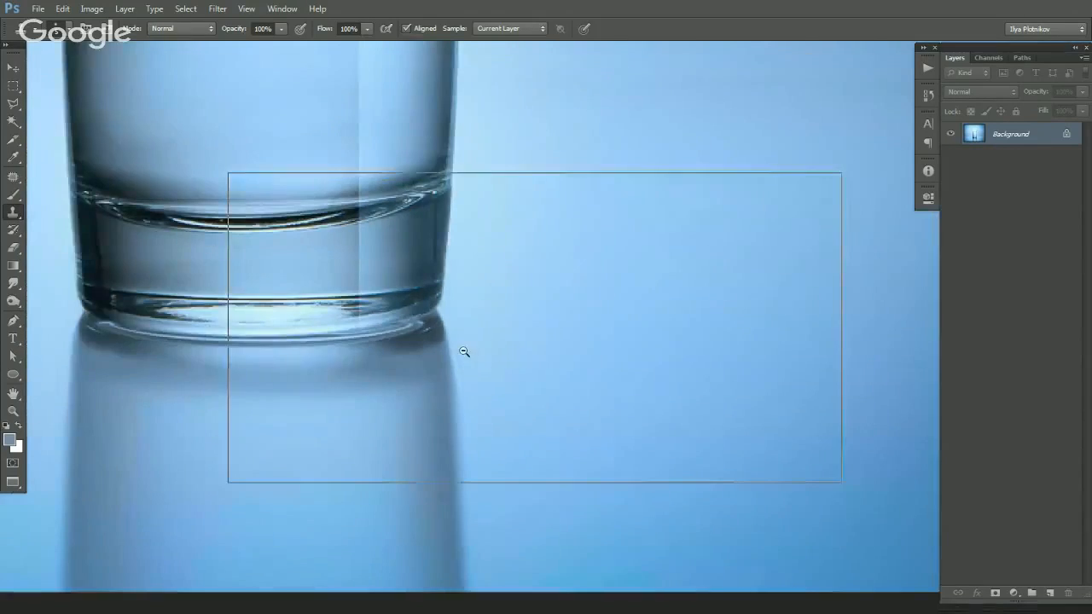
left_click(513, 311, "ctrl")
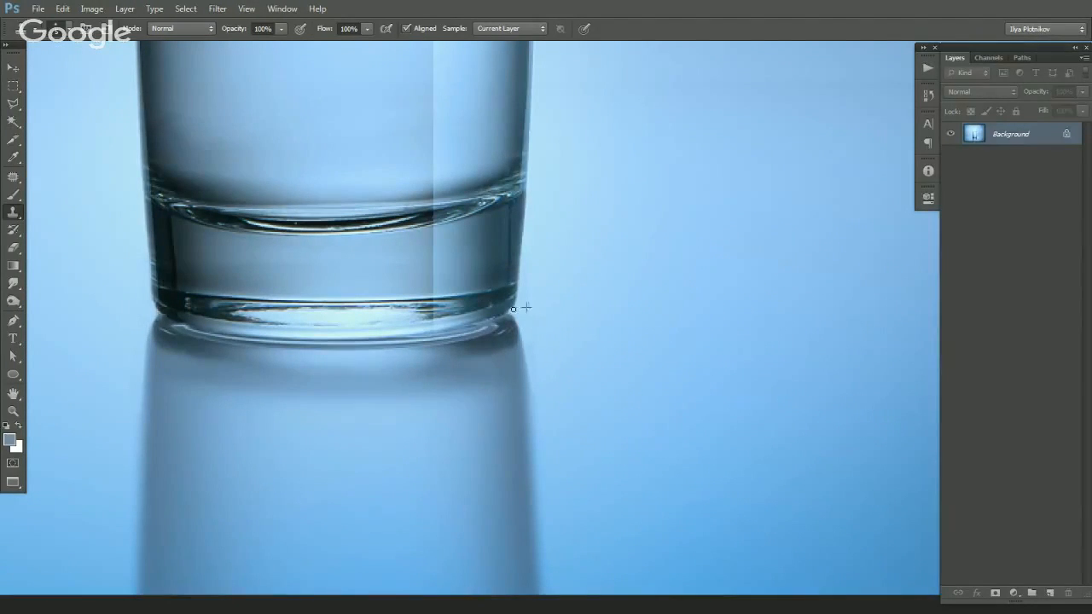
left_click_drag(533, 311, 568, 270)
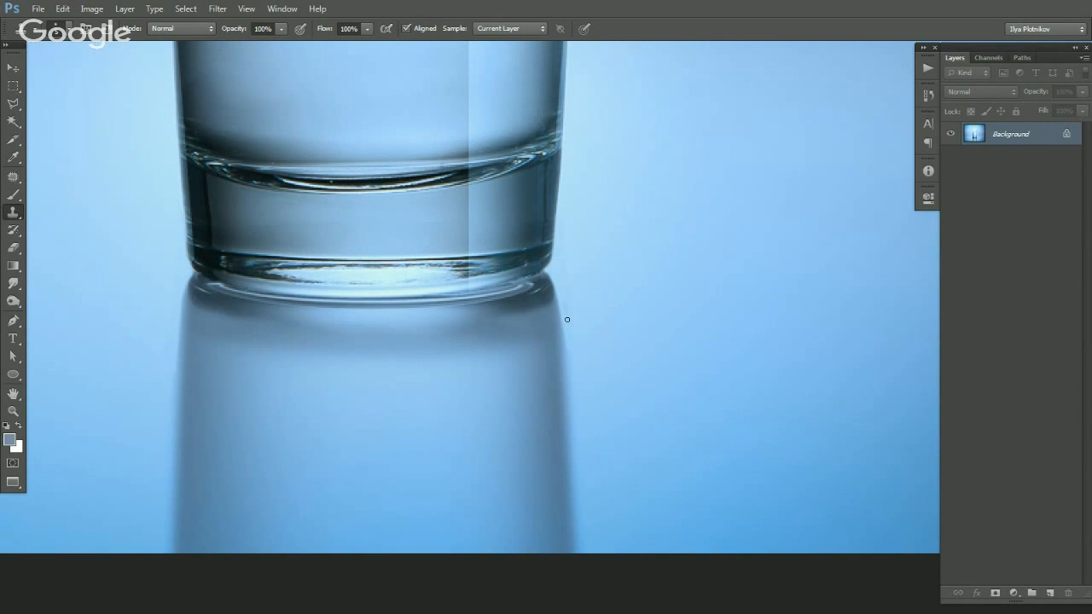
left_click(527, 356, "alt")
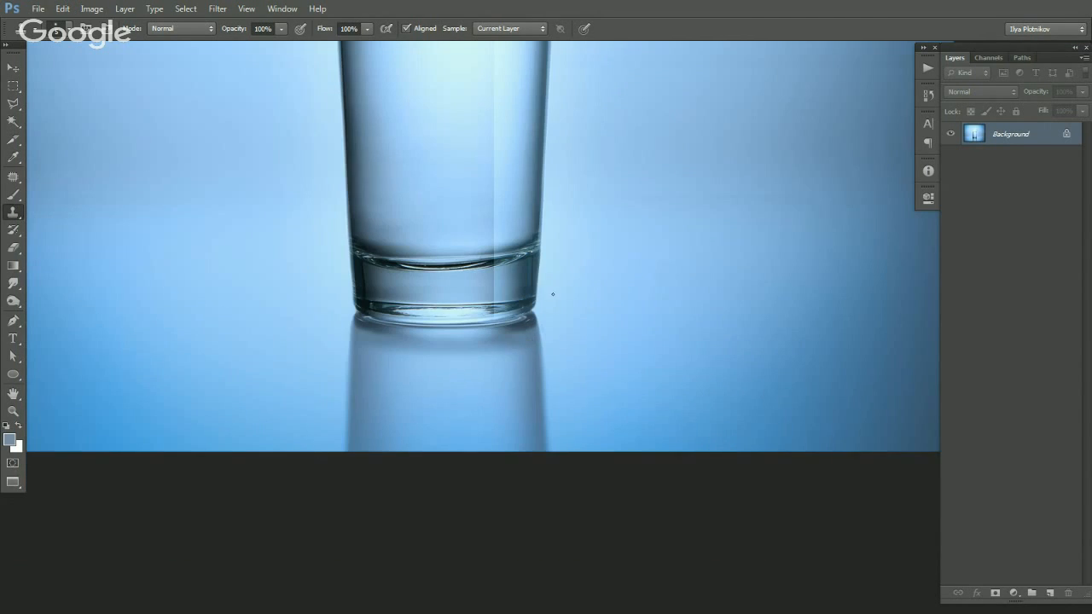
Examine the vertical seam running through the right part of the glass, close up and in full view.
key("v")
left_click_drag(523, 246, 526, 350)
left_click(505, 370, "ctrl")
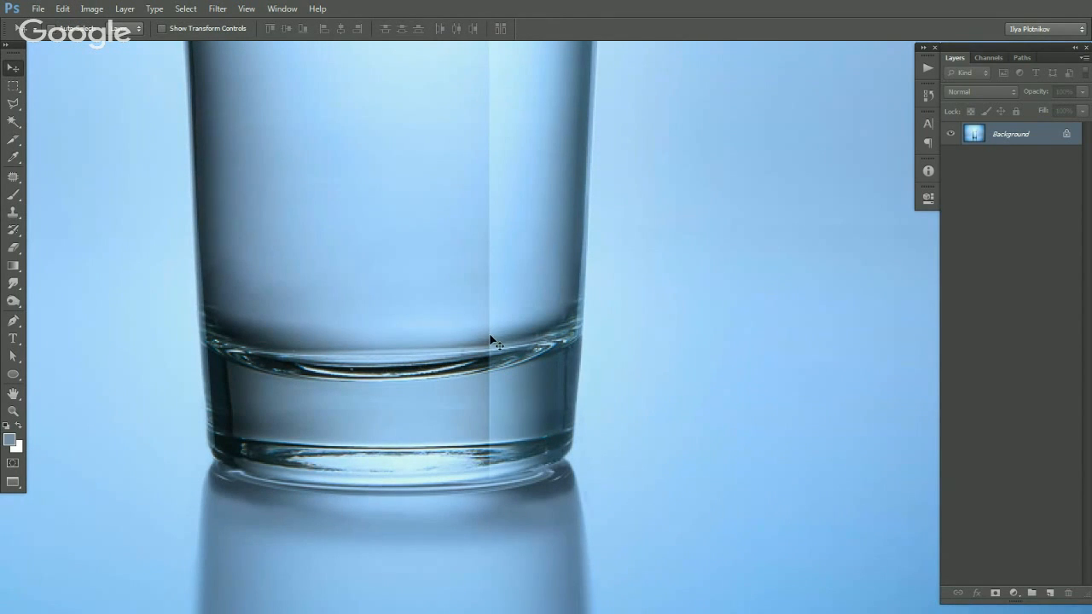
left_click(492, 341, "ctrl")
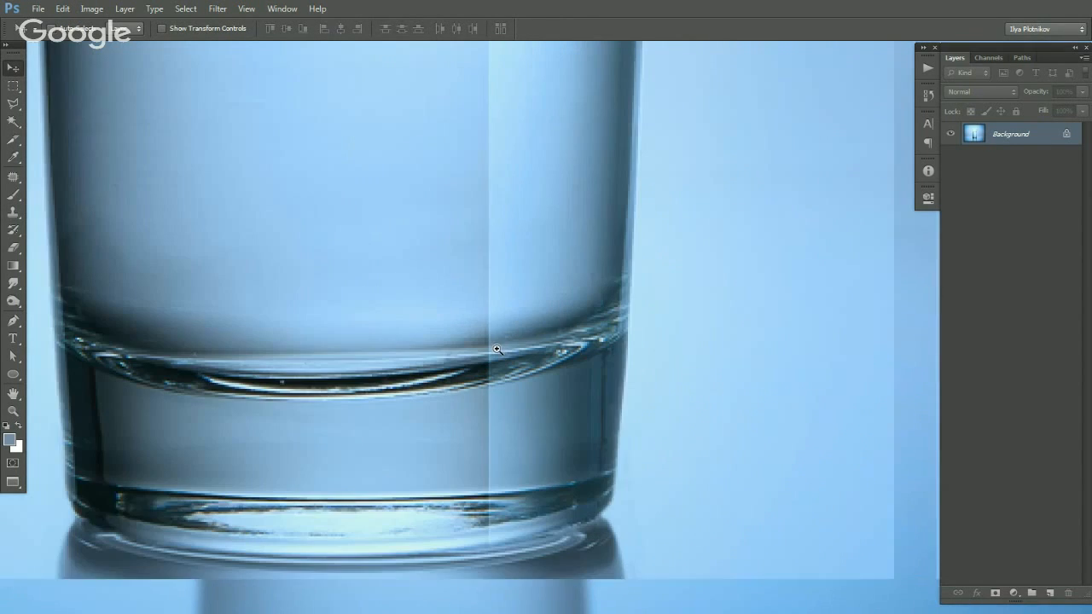
left_click(492, 273, "alt")
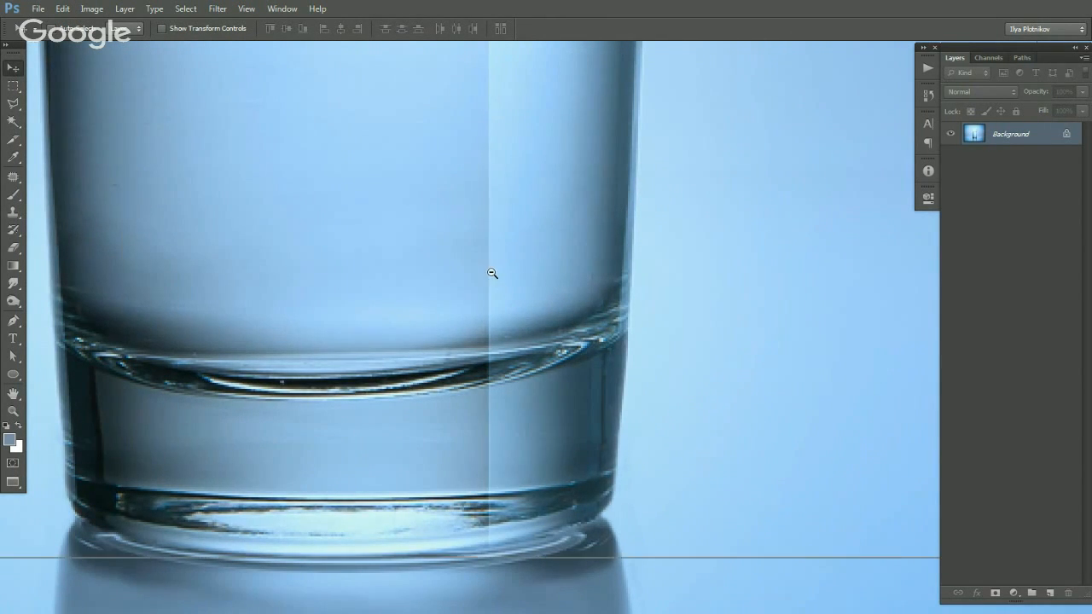
left_click(500, 253, "alt")
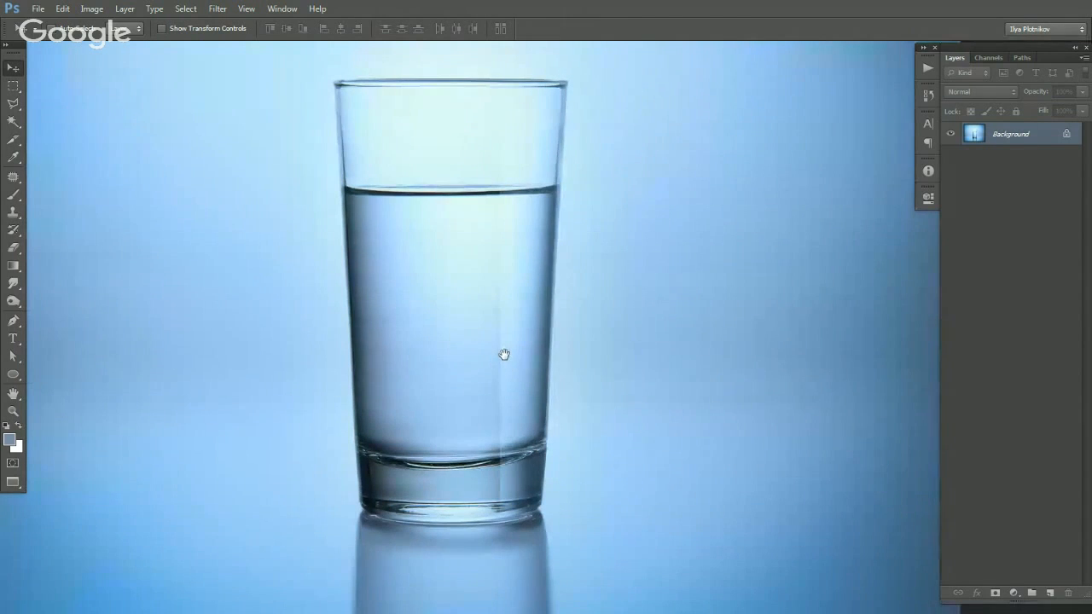
left_click_drag(500, 290, 501, 326)
Clone over the smudge inside the glass's left wall just above the water line.
left_click_drag(445, 240, 421, 279)
left_click(403, 271, "ctrl")
left_click(292, 252, "ctrl")
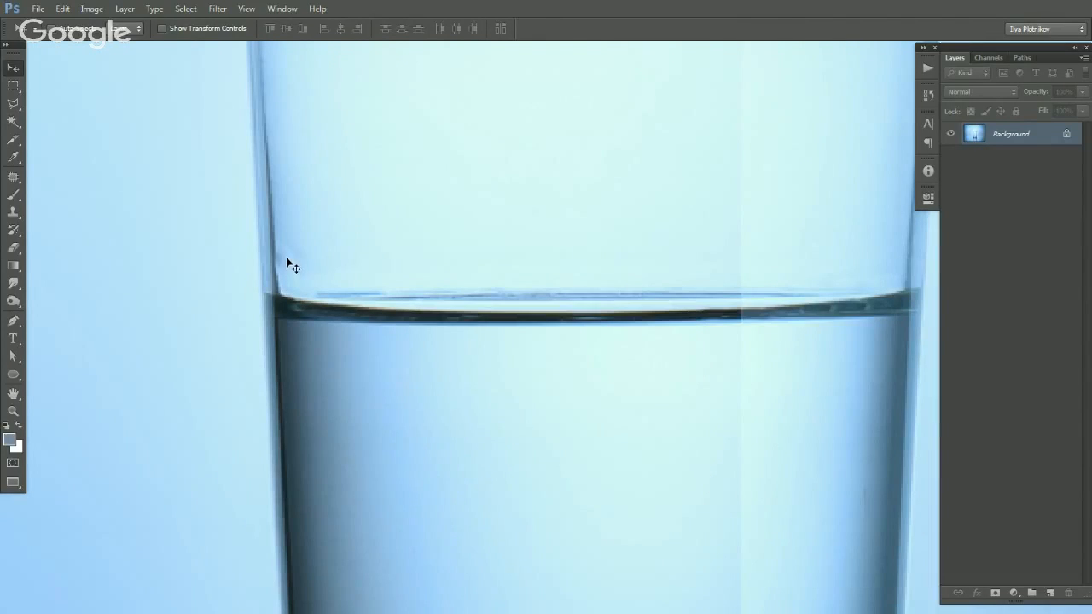
key("s")
left_click(277, 209, "ctrl")
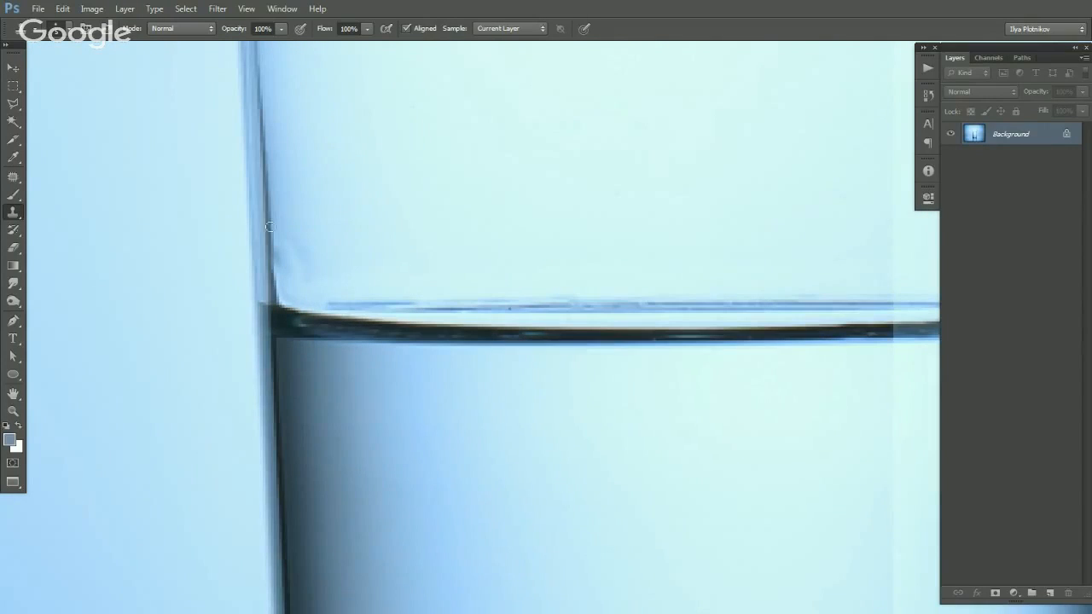
left_click_drag(273, 220, 278, 262)
key("ctrl+z")
left_click_drag(274, 236, 296, 240)
Patch the smudged area above the left end of the water line with clean glass from above, and deselect it.
key("j")
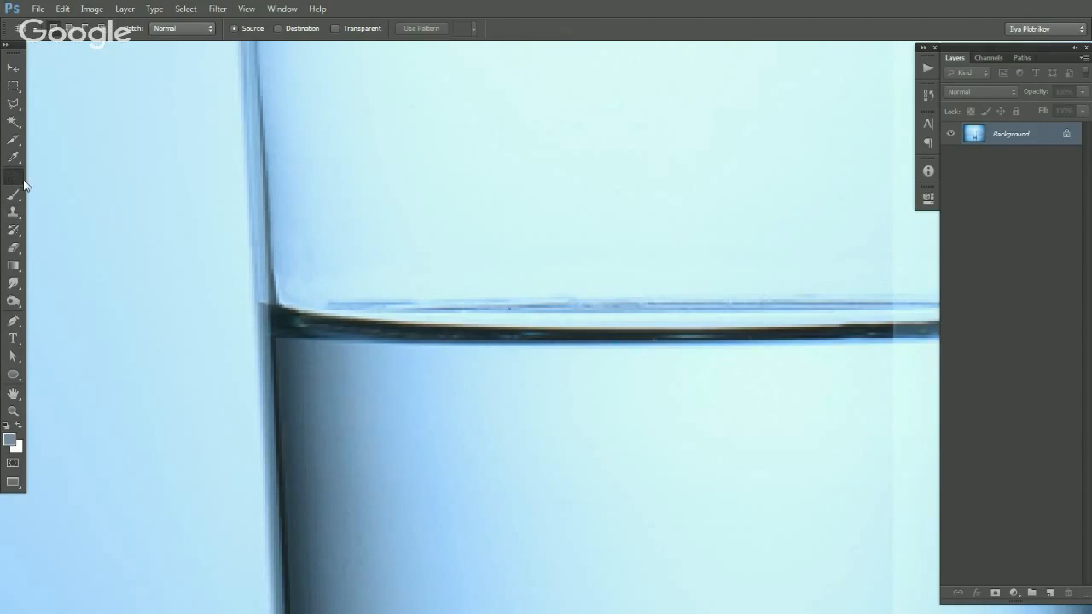
left_click(15, 179)
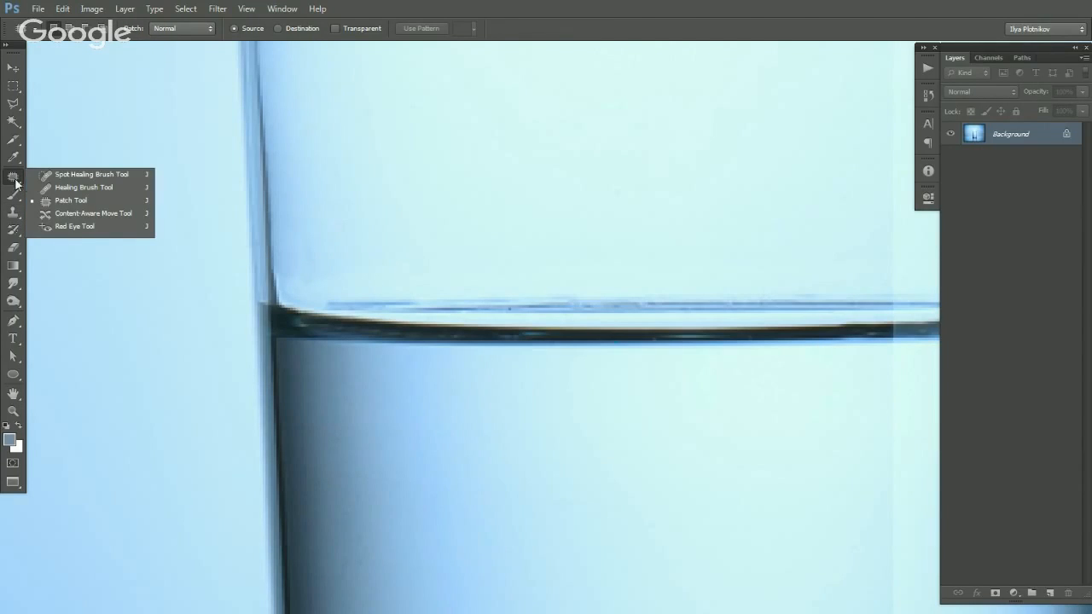
left_click(112, 204)
mouse_move(295, 258)
left_mouse_down()
mouse_move(313, 300)
mouse_move(295, 258)
left_mouse_up()
left_click_drag(303, 271, 300, 193)
key("ctrl+d")
key("v")
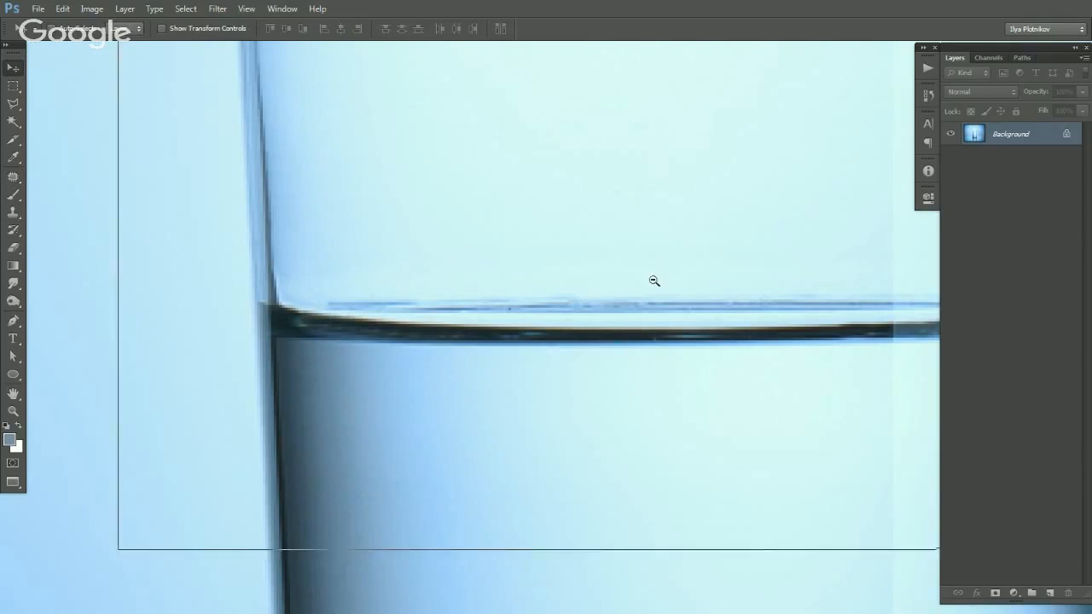
Examine the water line and the whole glass at several magnifications.
left_click(657, 288, "alt")
left_click_drag(687, 338, 552, 291)
left_click(555, 235, "alt")
left_click(556, 246, "alt")
left_click(551, 359, "ctrl")
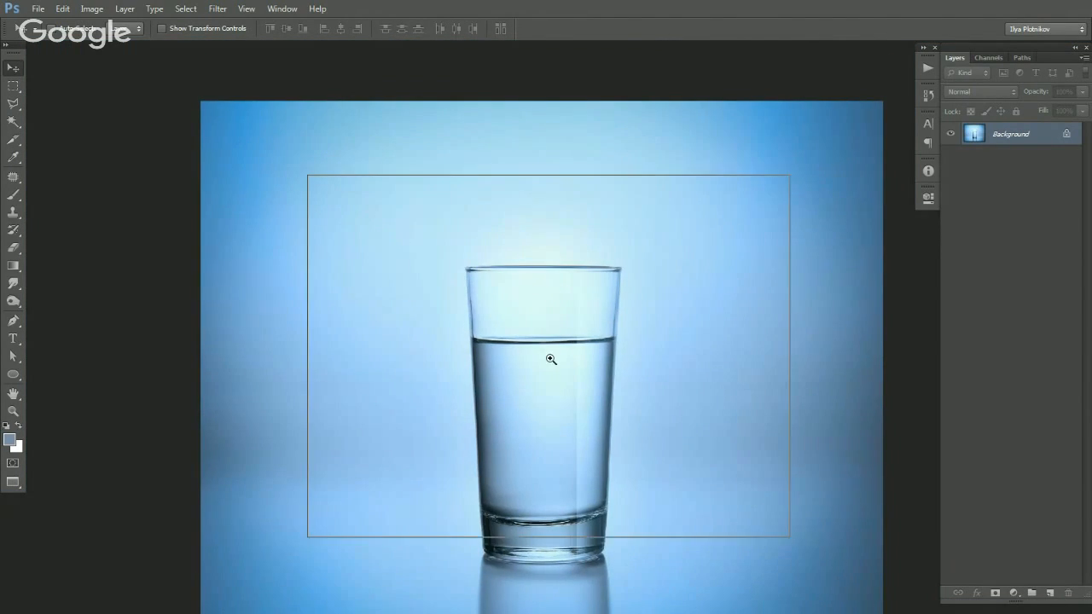
left_click(536, 313, "ctrl")
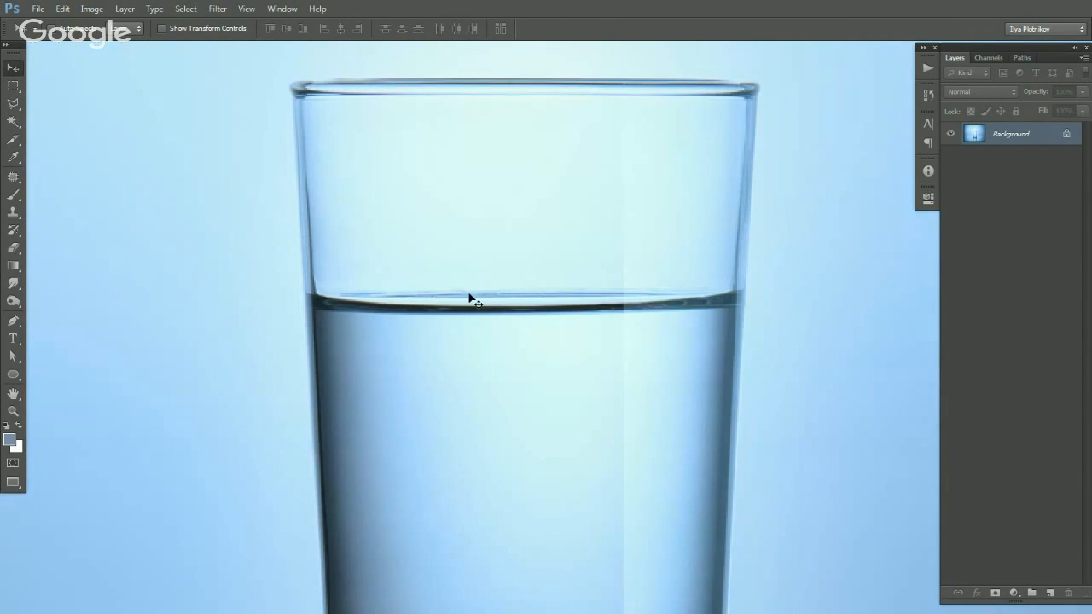
left_click_drag(541, 302, 521, 266)
left_click(529, 294, "alt")
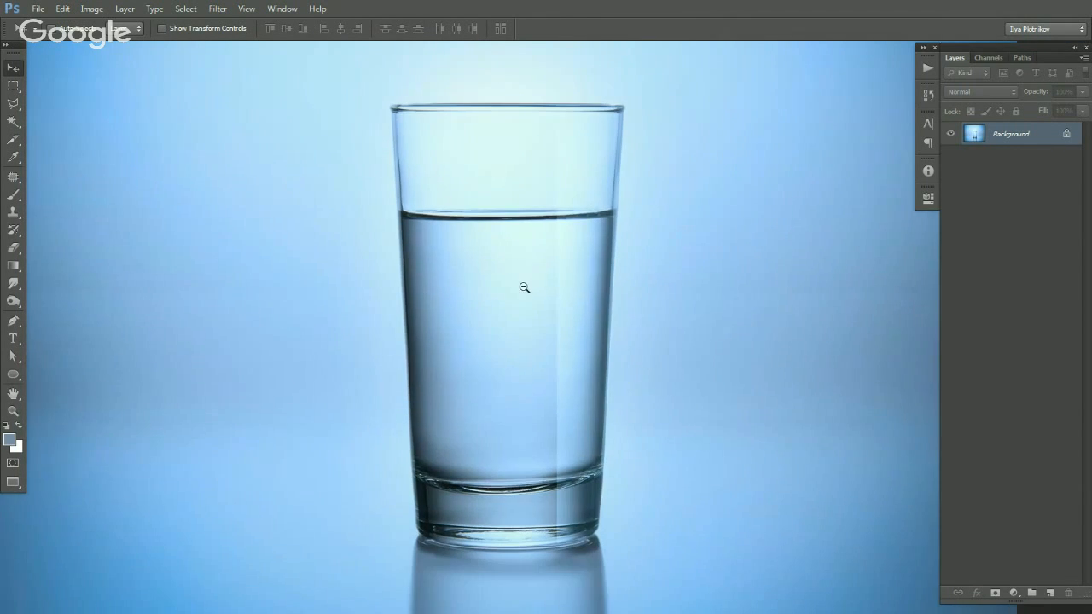
left_click(529, 298, "alt")
left_click_drag(527, 302, 465, 271)
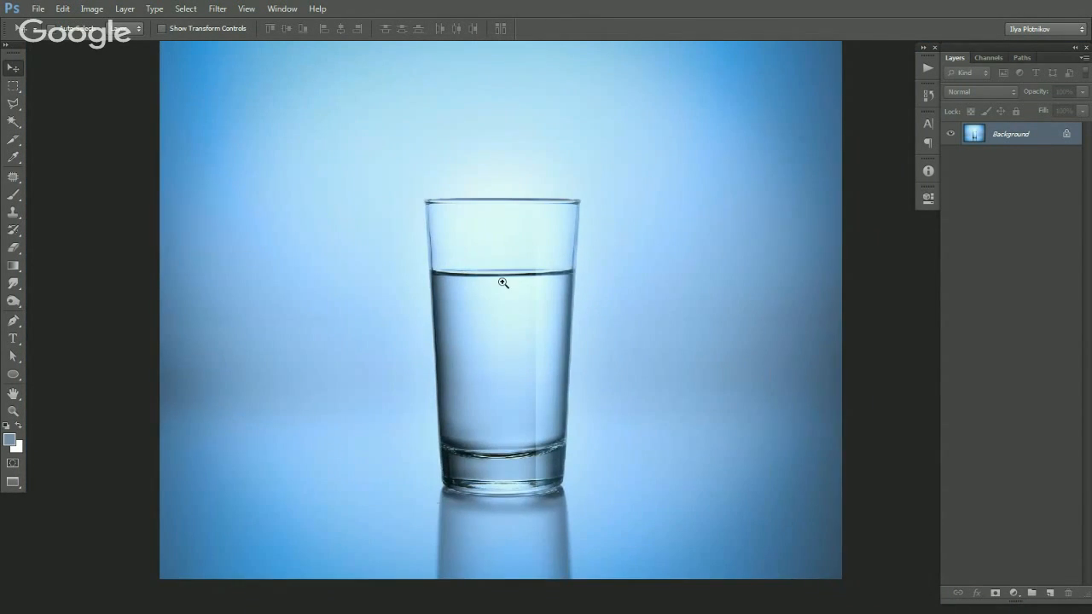
Copy a short clean section of the water's back edge to its own layer and stretch it horizontally to about 1104% width.
left_click(503, 283)
left_click(503, 268)
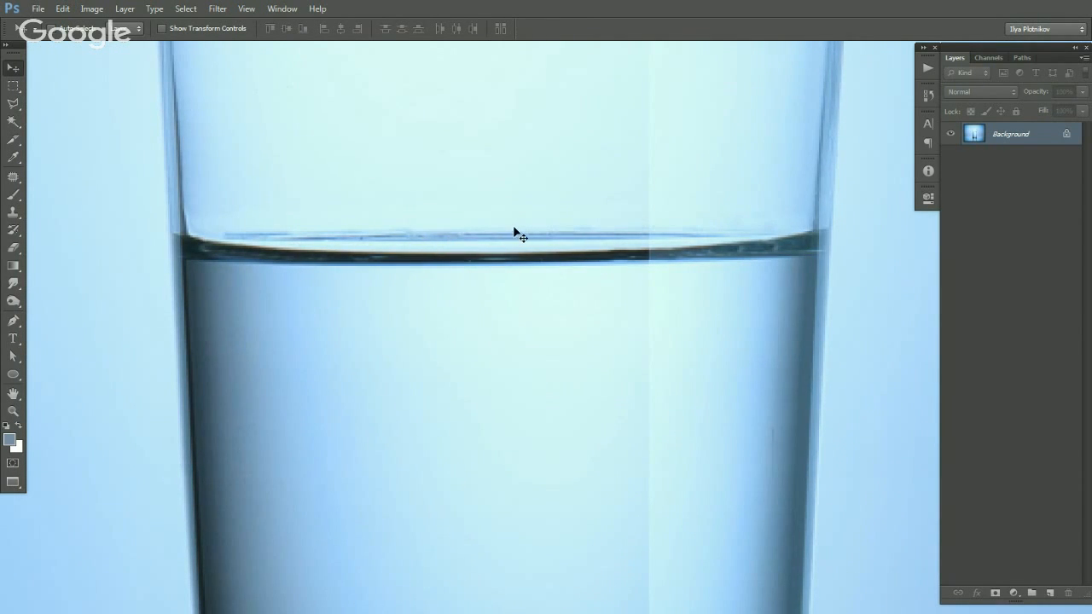
key("m")
left_click_drag(477, 223, 524, 245)
key("v")
key("ctrl+j")
key("ctrl+t")
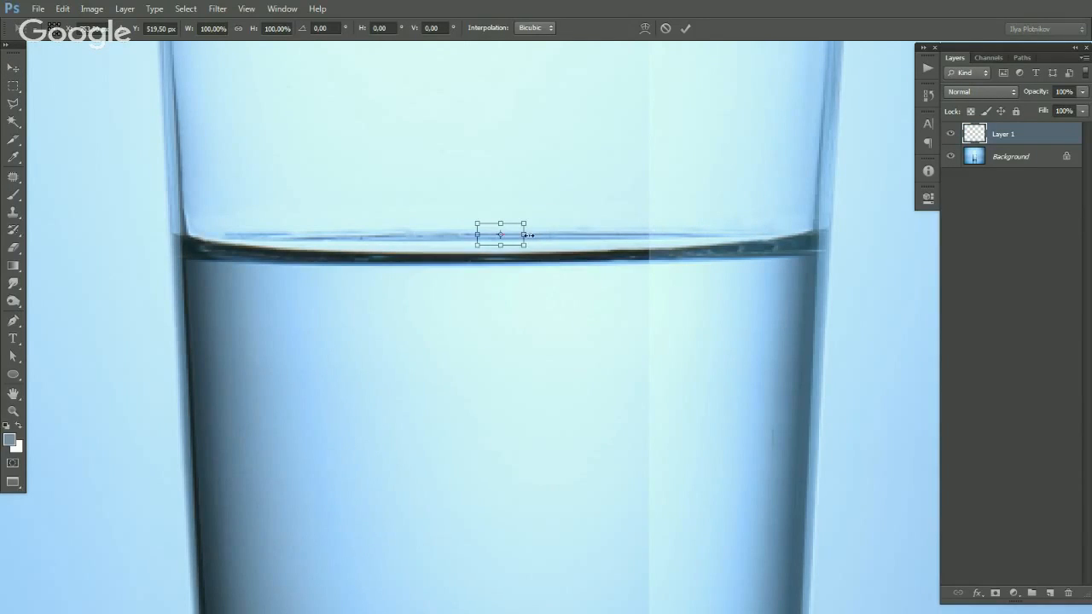
left_click_drag(524, 235, 760, 234)
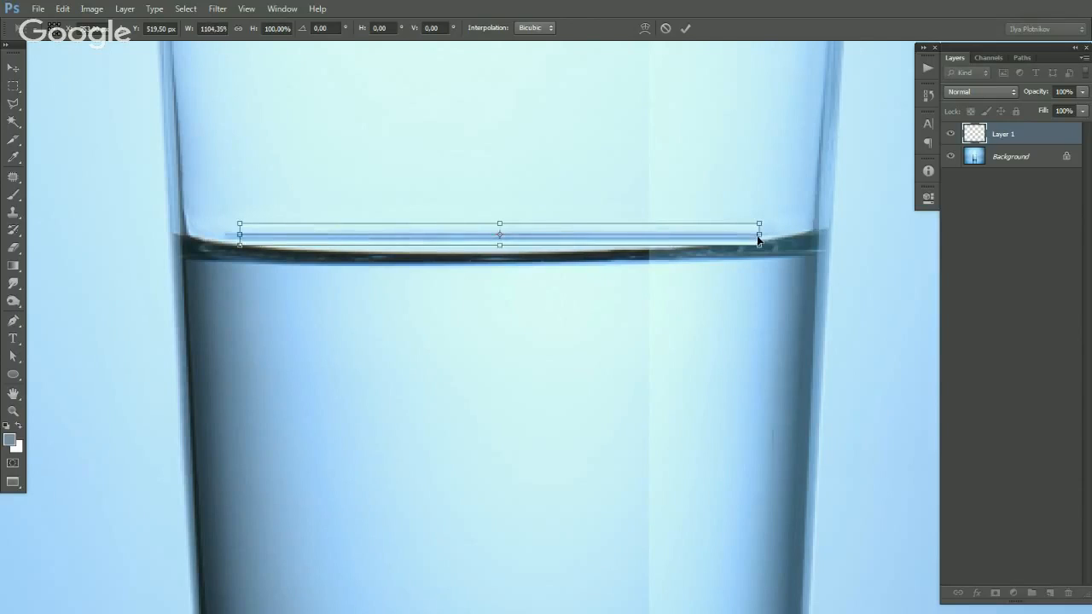
key("Return")
Erase both ends of the stretched water-edge strip with a large soft brush so they blend into the glass walls.
key("e")
key("[")
key("[")
key("[")
left_click_drag(791, 239, 807, 246)
left_click_drag(194, 262, 179, 277)
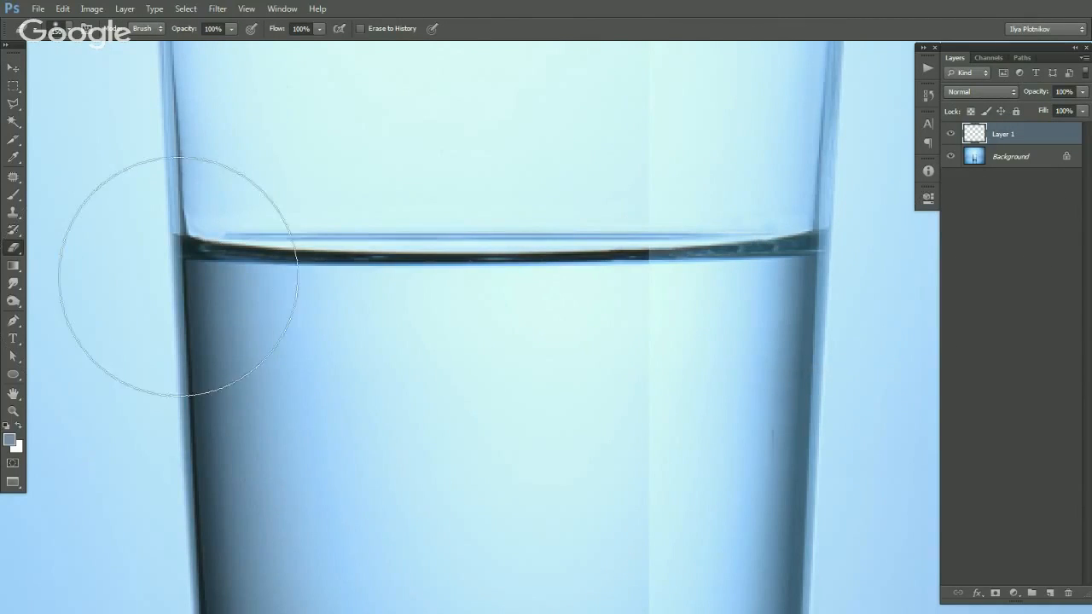
Compare the water line with and without the stretched strip, and examine the whole glass.
key("v")
left_click(950, 135)
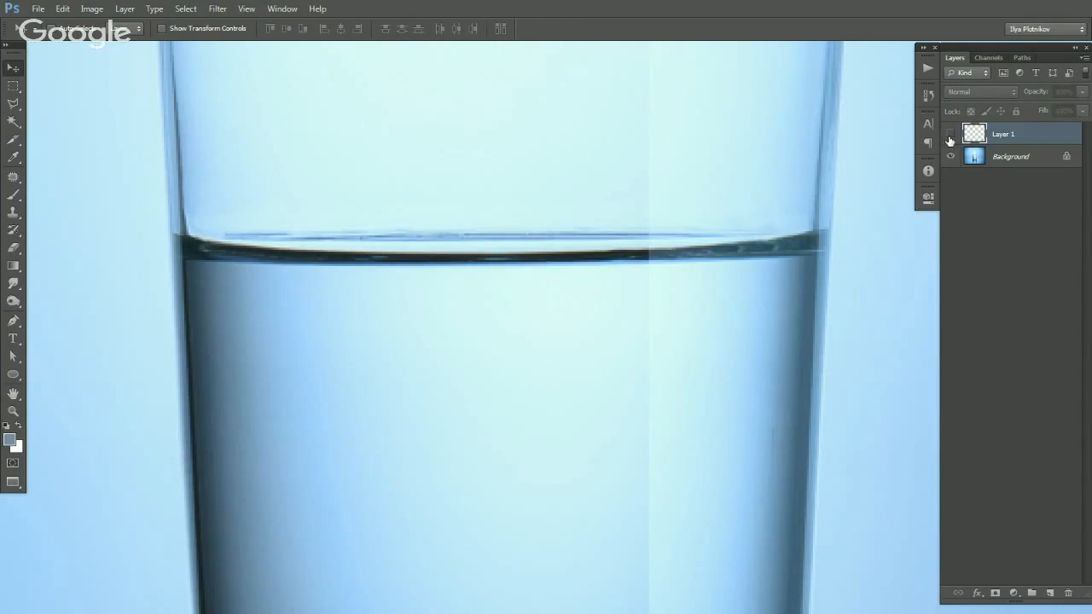
left_click(950, 135)
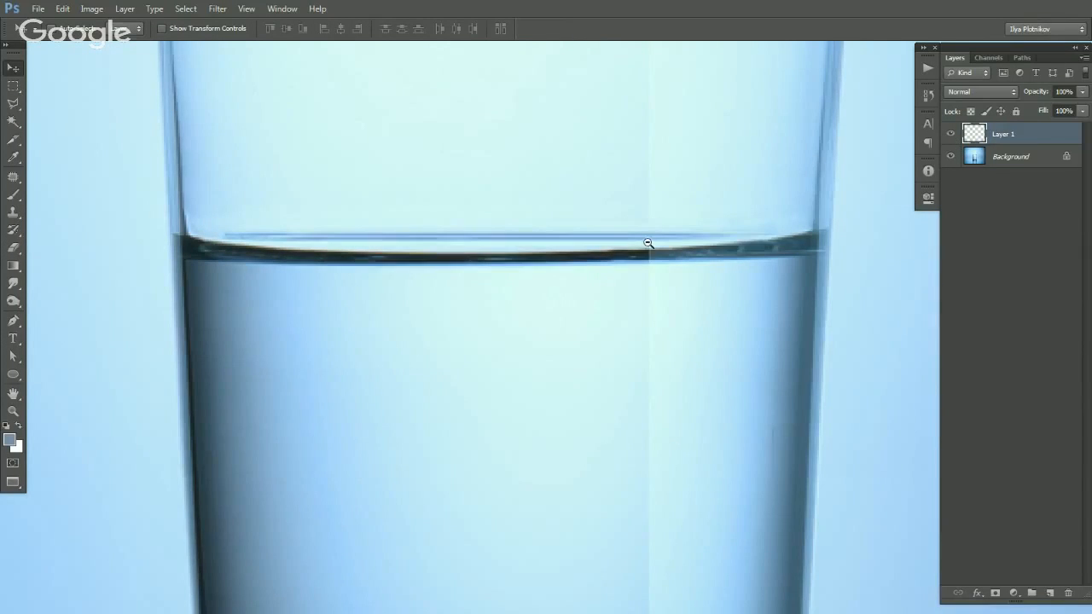
key("ctrl+0")
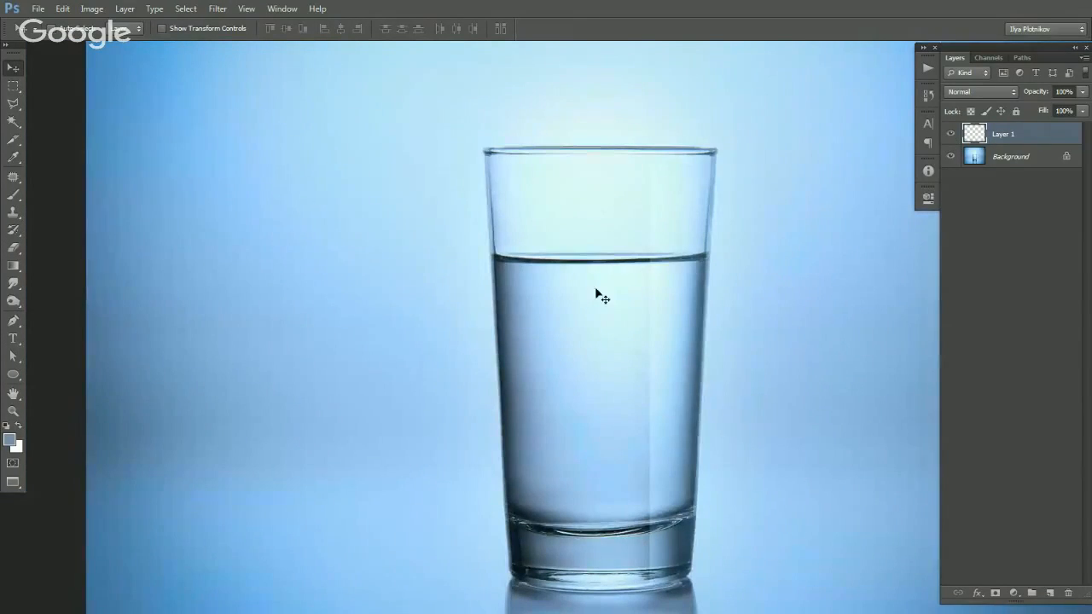
left_click_drag(618, 307, 524, 273)
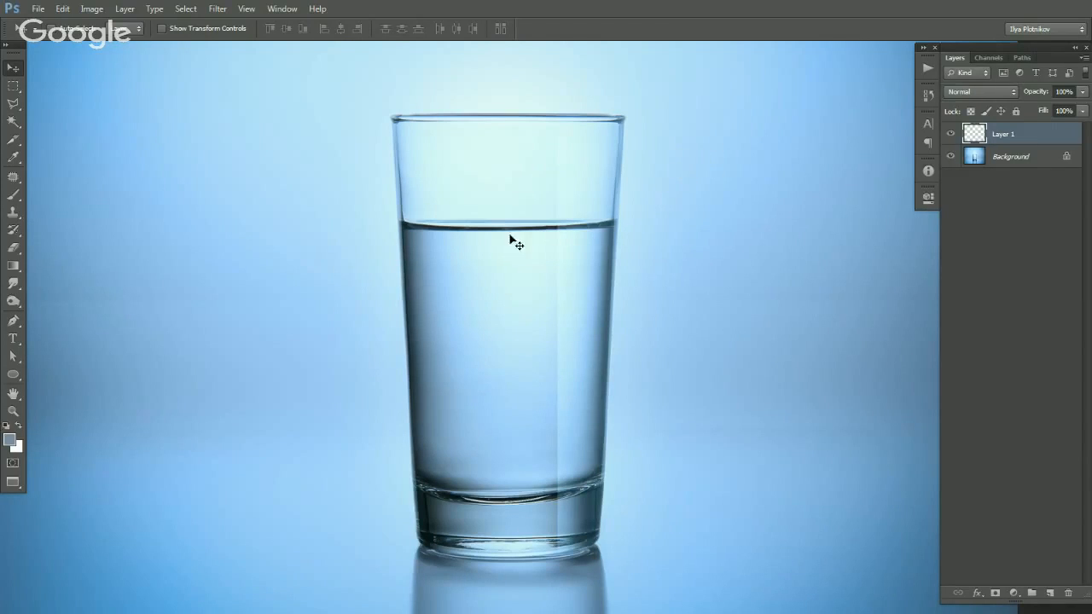
key("ctrl+space")
left_click(519, 330, "ctrl+alt")
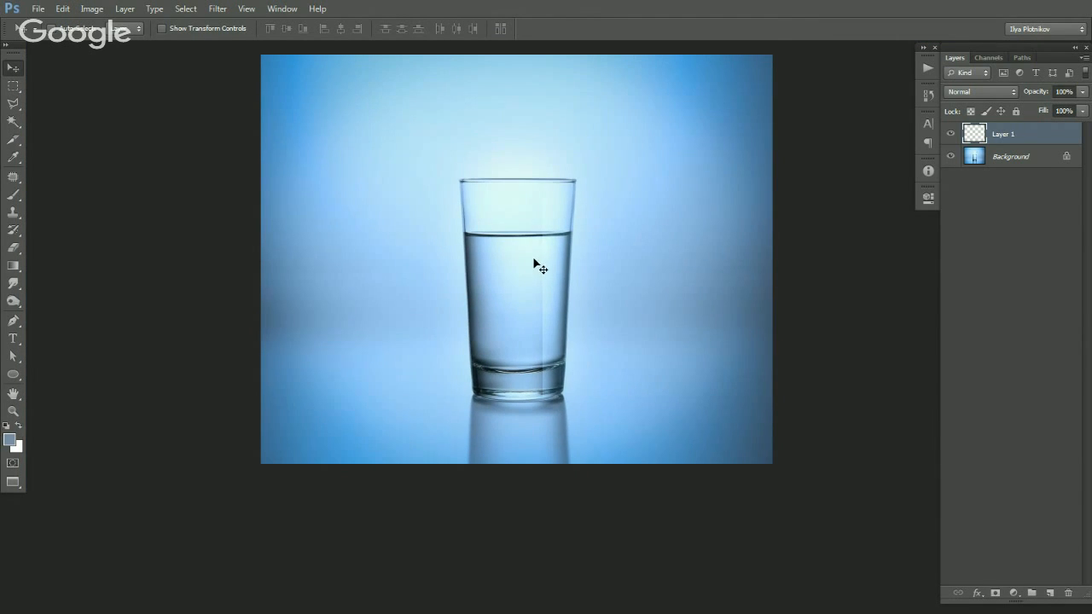
Check the tilt of the glass base against a horizontal guide at its lower corners, and remove the guide.
key("ctrl+space")
left_click(535, 341, "ctrl")
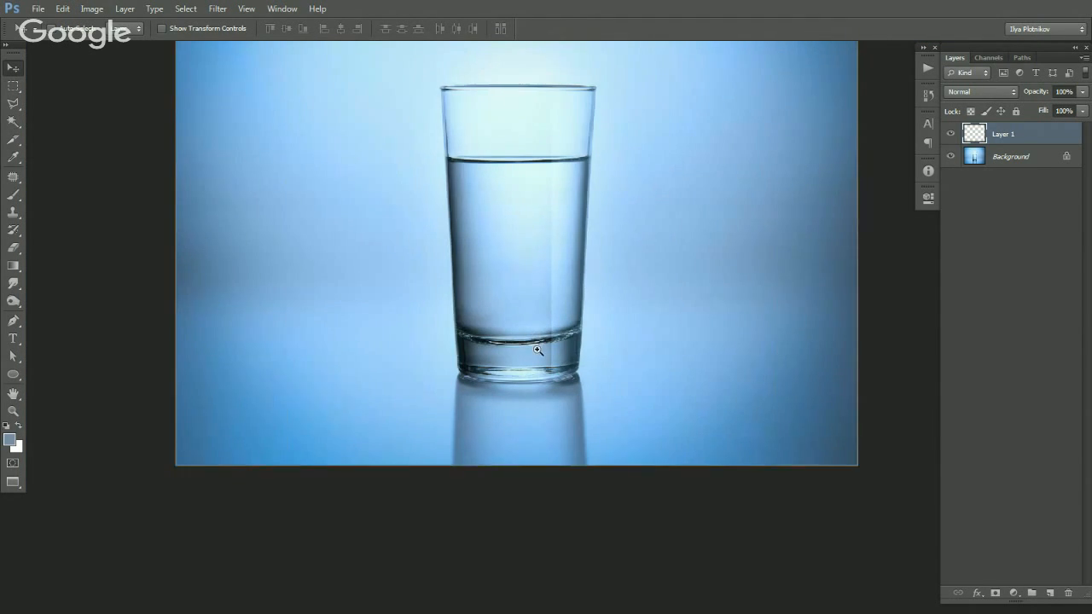
left_click(537, 349, "ctrl")
key("ctrl+r")
left_click_drag(610, 46, 625, 344)
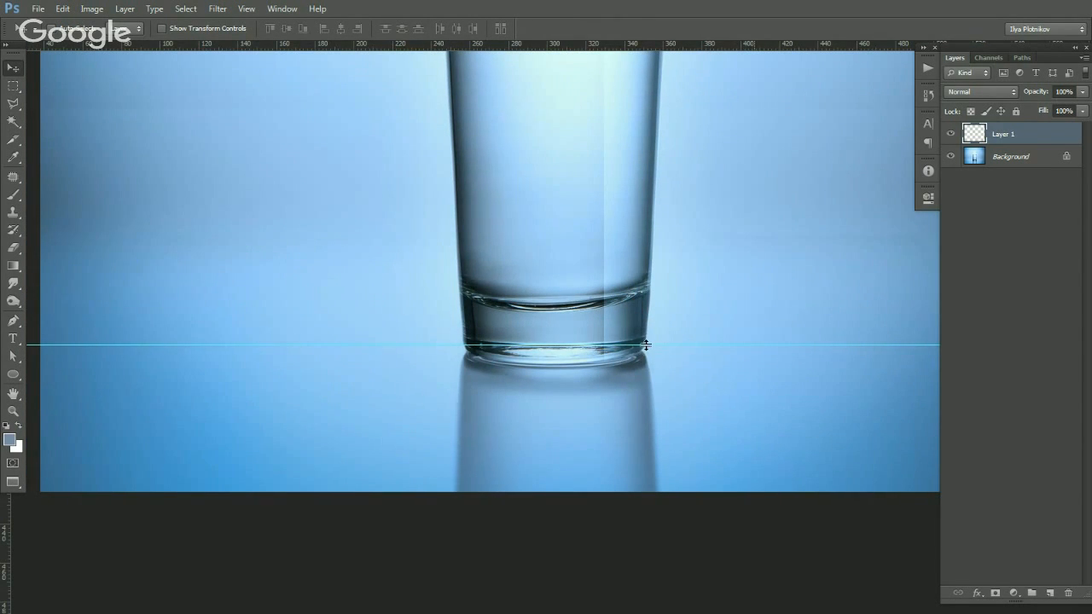
mouse_move(647, 347)
left_mouse_down()
mouse_move(673, 287)
mouse_move(659, 344)
left_mouse_up()
scroll(649, 364, "up", 1)
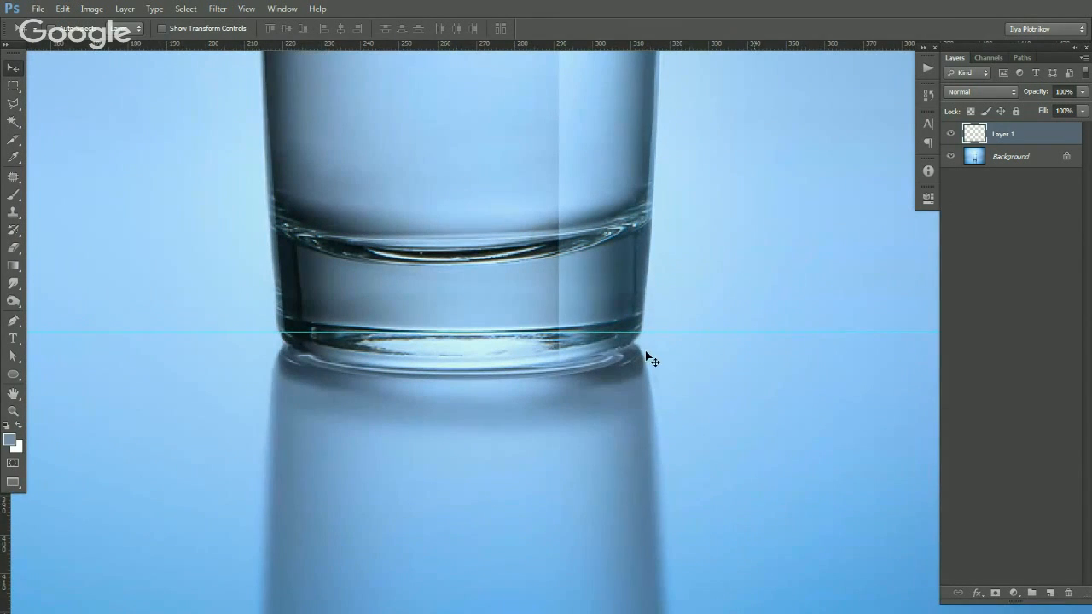
key("ctrl+z")
key("ctrl+alt+z")
Copy the glass base and upper reflection from the Background to a new layer and skew the copy vertically by 0.52°.
left_click(981, 157)
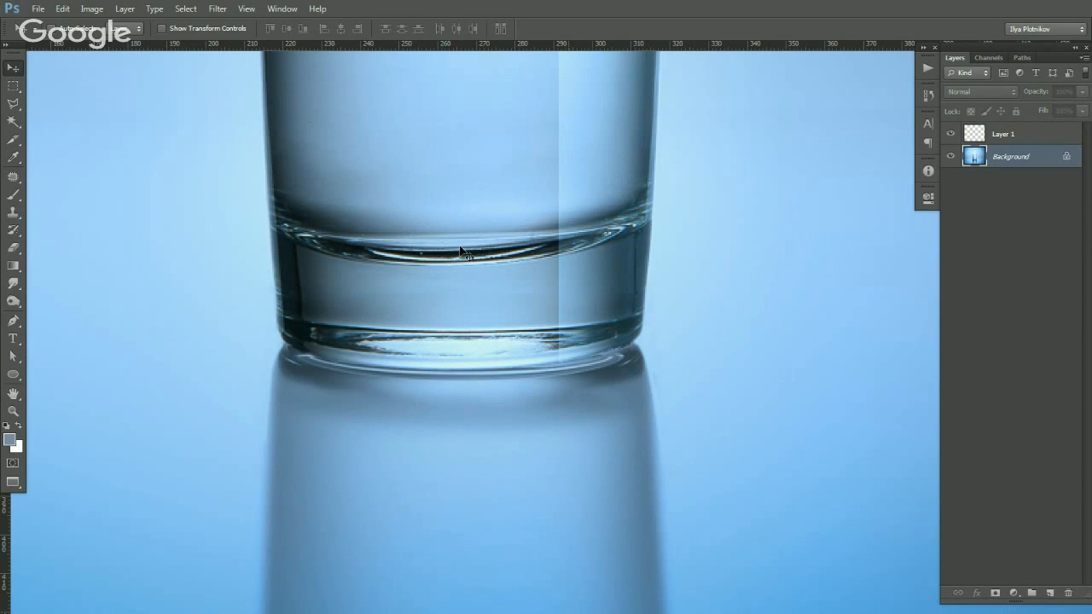
key("m")
left_click_drag(207, 128, 777, 572)
key("v")
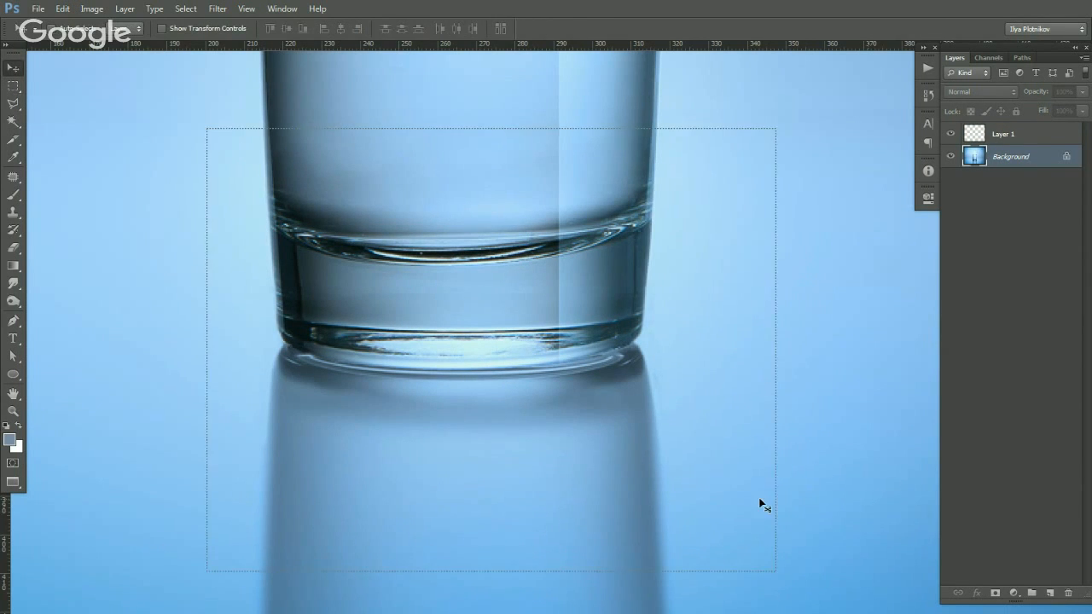
key("ctrl+j")
key("ctrl+t")
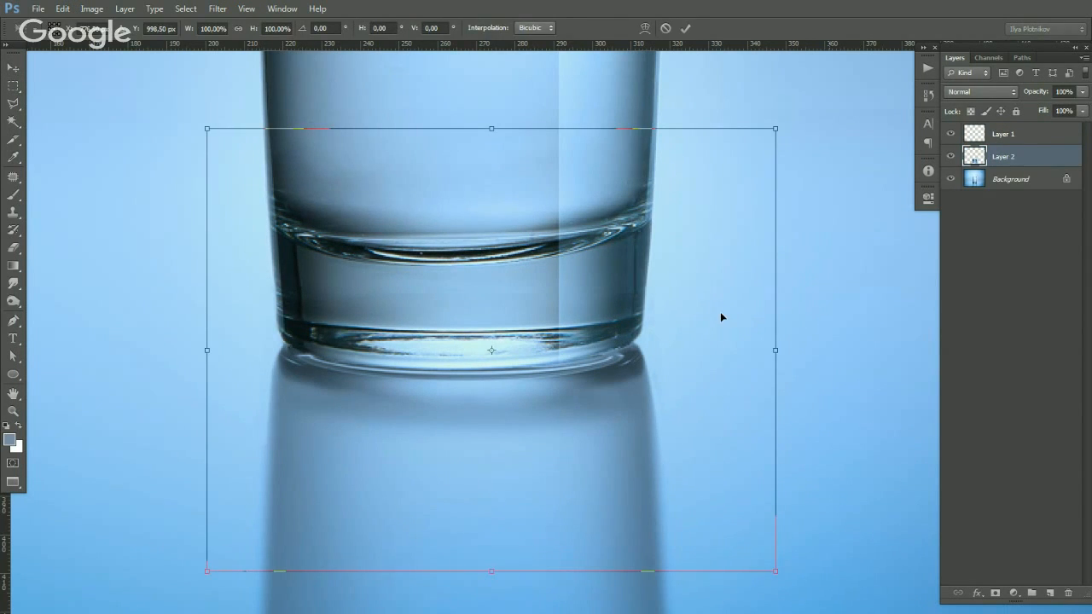
left_click_drag(774, 357, 775, 364)
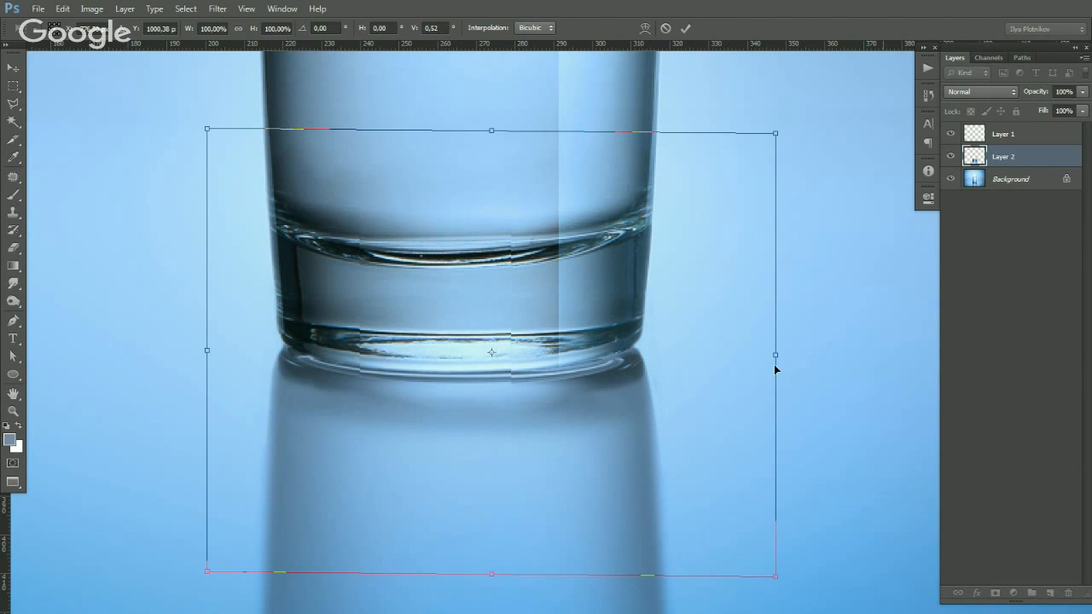
key("Return")
Compare the glass base with and without the skewed copy by toggling layer visibility.
left_click(587, 322, "alt")
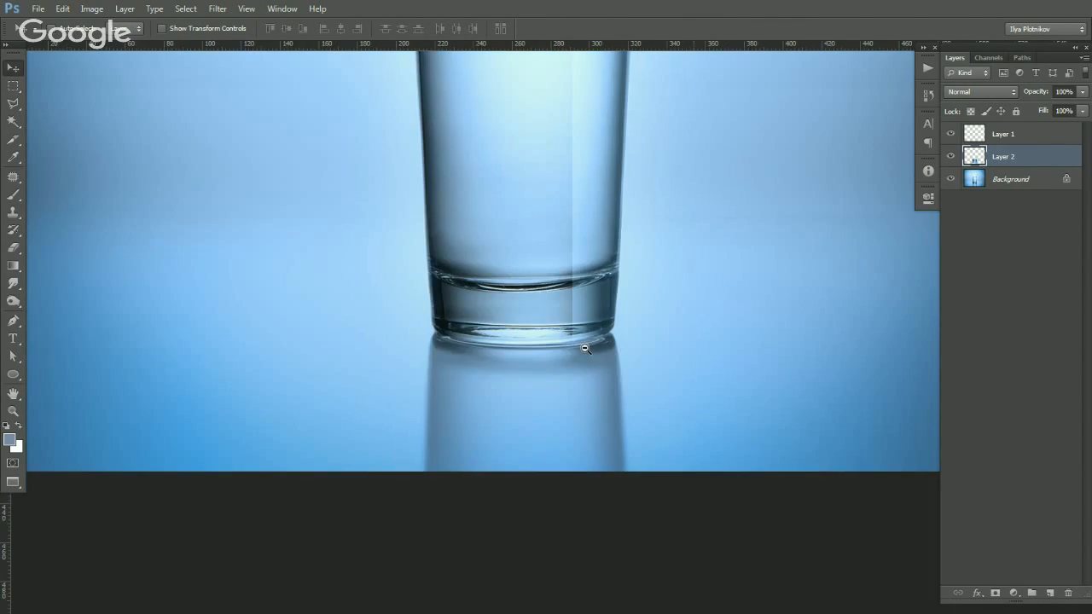
left_click(586, 348, "alt")
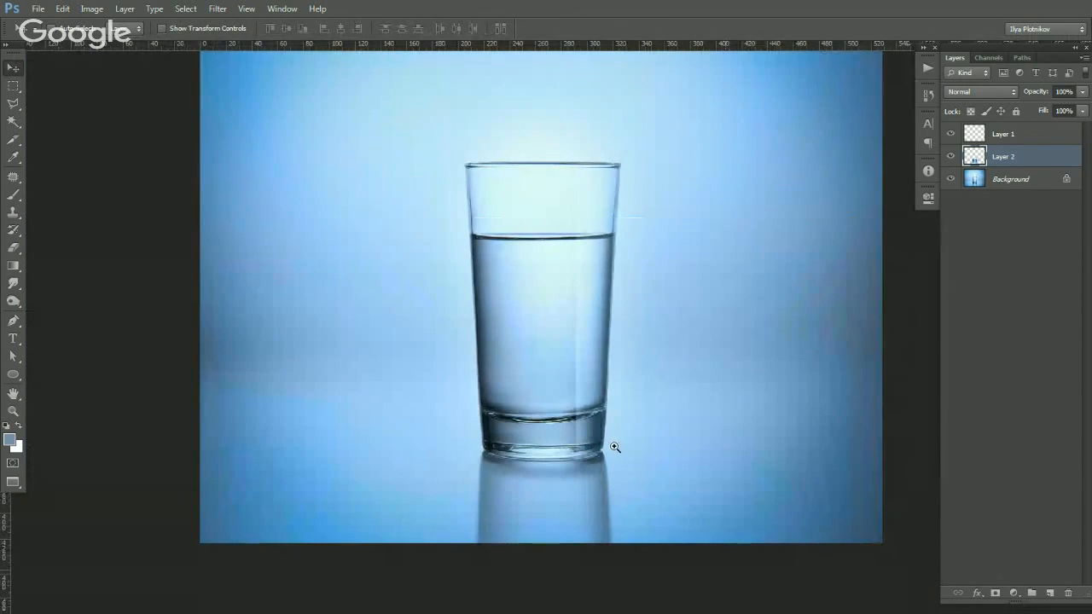
left_click(615, 447)
left_click(951, 157)
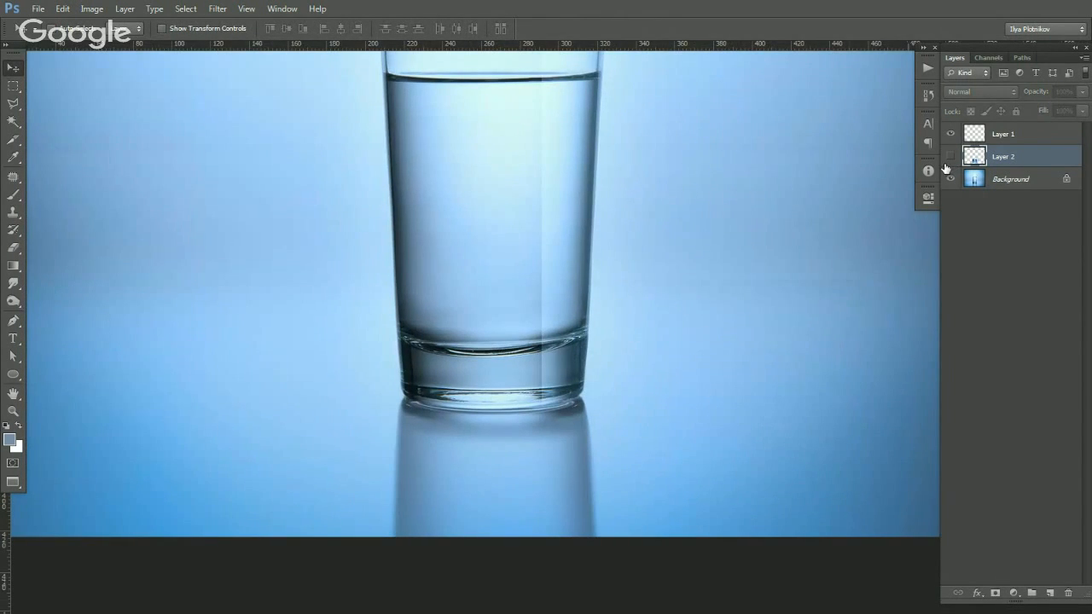
left_click(948, 160)
left_click(949, 158)
left_click(948, 159)
left_click(949, 178)
left_click(949, 178)
left_click(951, 159)
left_click(951, 159)
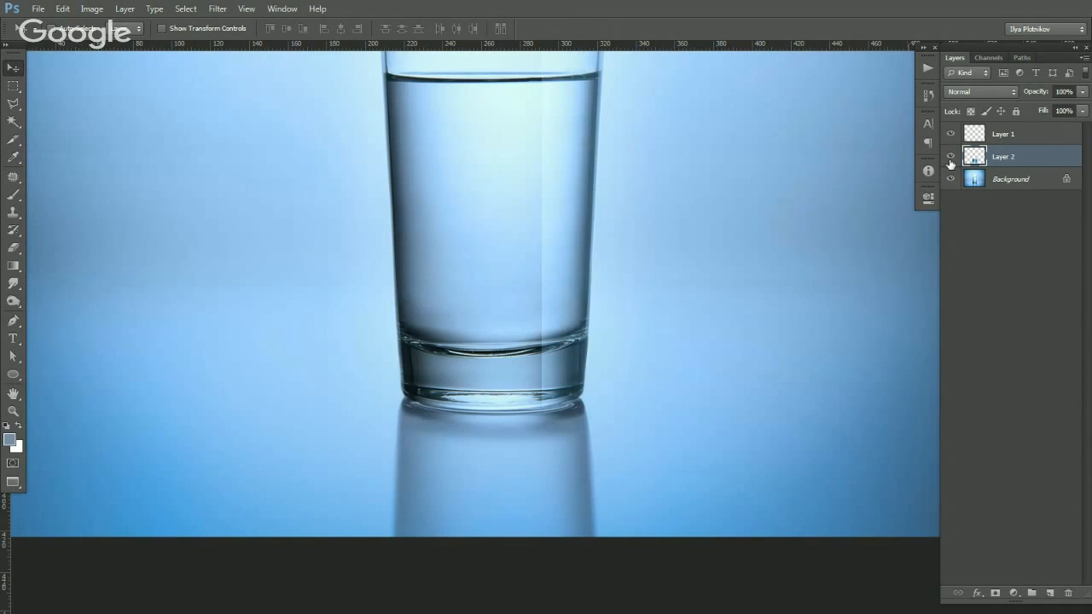
left_click(950, 159)
left_click(950, 160)
Examine the corrected base and the whole picture, including in full-screen view against black.
left_click(536, 359, "alt")
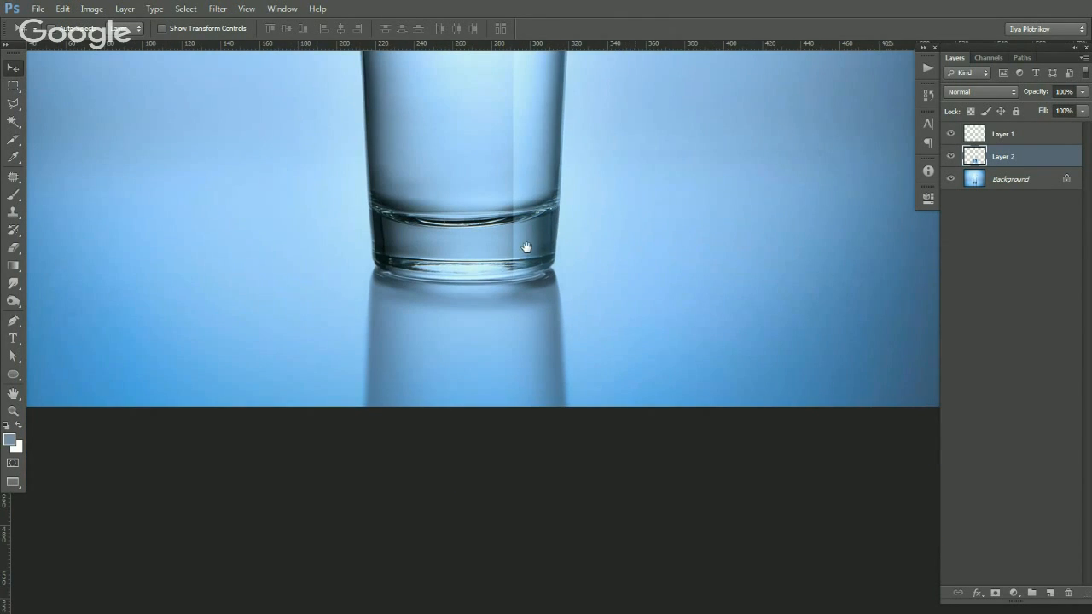
left_click_drag(528, 253, 506, 375)
left_click(506, 367, "alt")
left_click(512, 370, "alt")
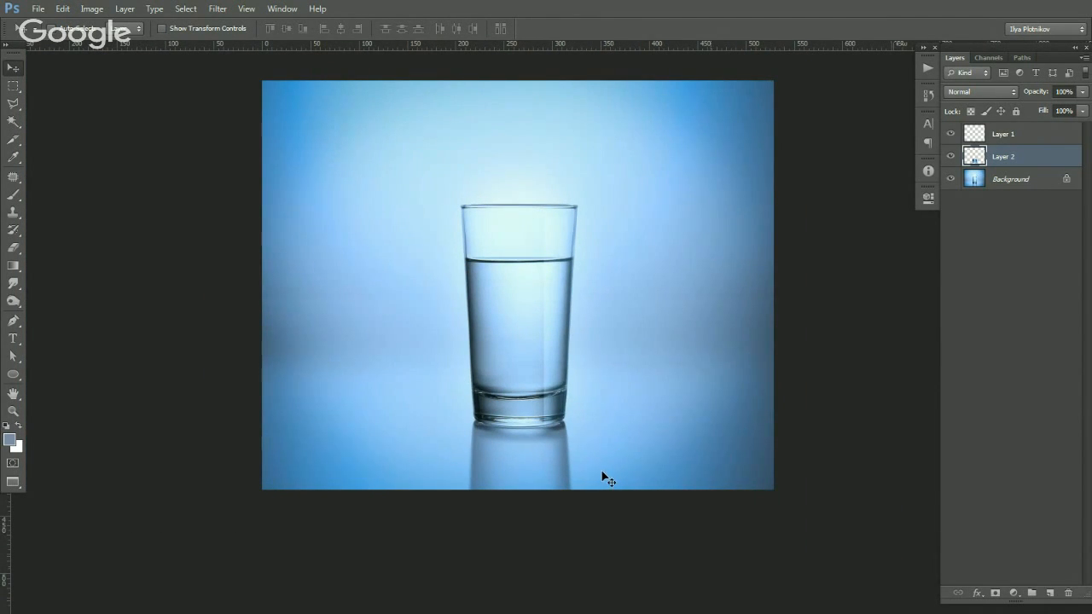
mouse_move(552, 382)
left_mouse_down()
mouse_move(540, 320)
mouse_move(539, 398)
left_mouse_up()
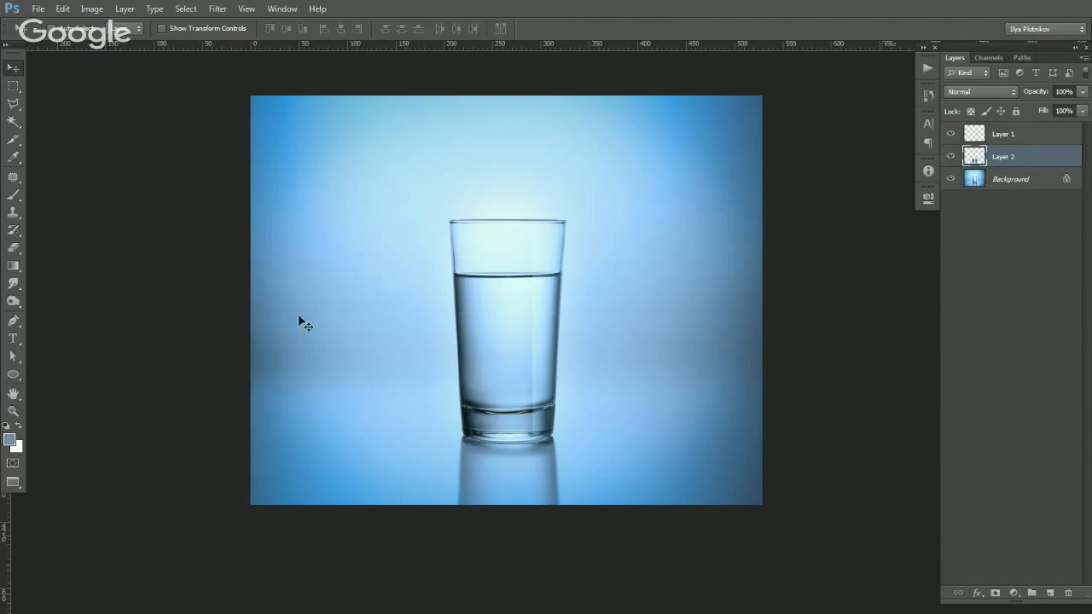
mouse_move(332, 359)
left_mouse_down()
mouse_move(350, 329)
mouse_move(336, 360)
left_mouse_up()
left_click_drag(590, 356, 609, 264)
key("f")
key("f")
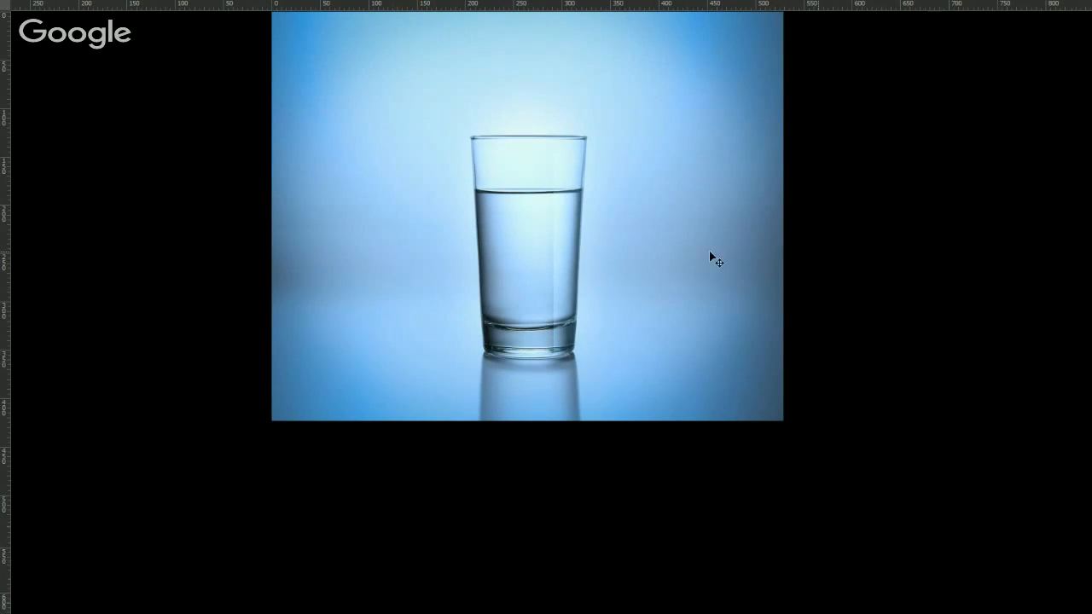
scroll(709, 256, "up", 1)
key("f")
left_click_drag(722, 275, 637, 198)
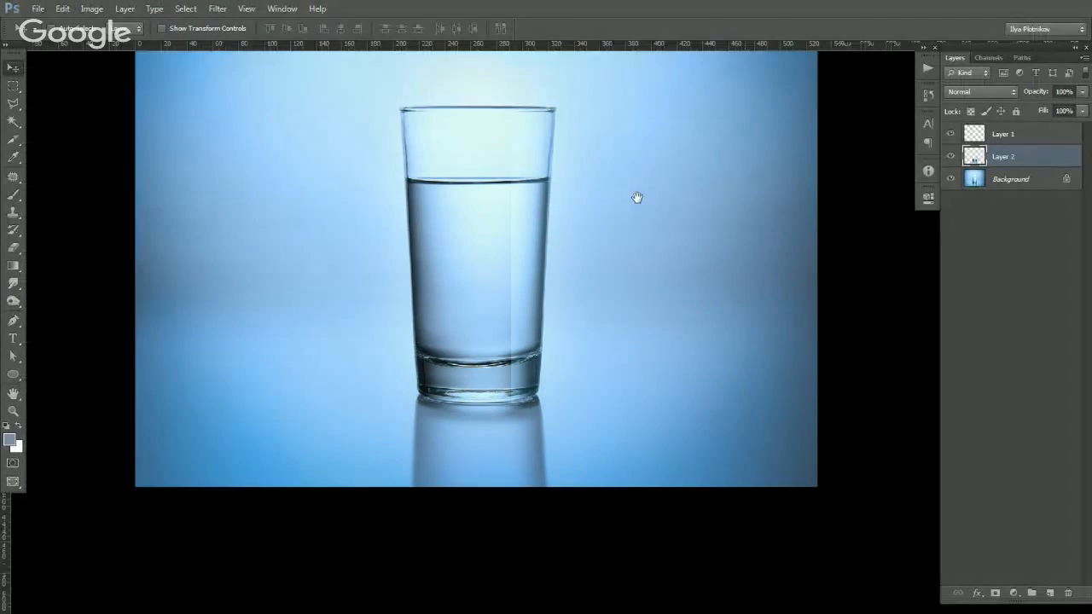
scroll(677, 236, "up", 1)
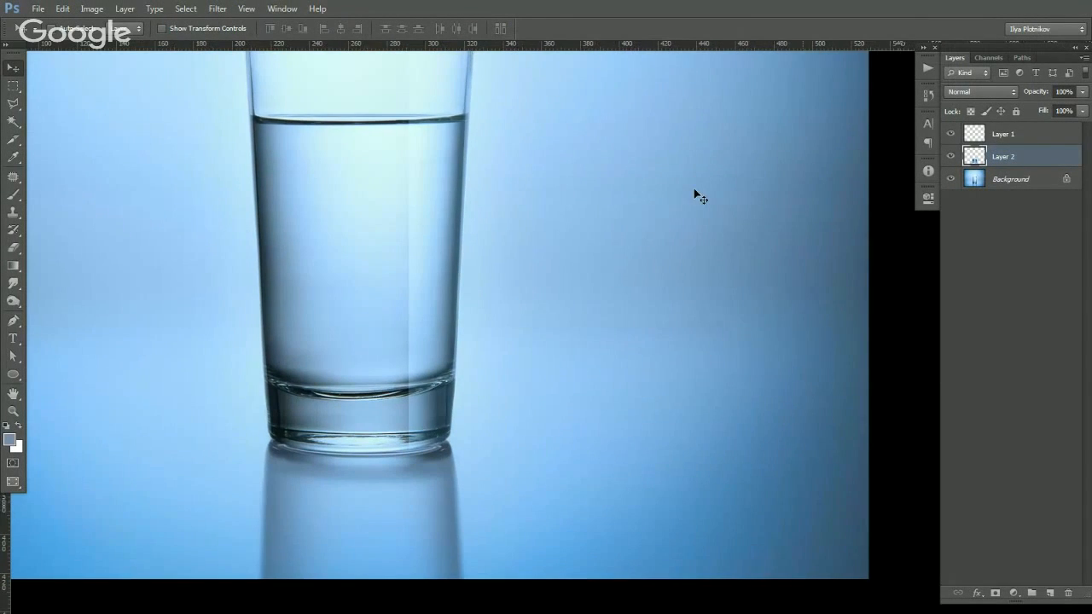
Add a Curves adjustment layer with extreme contrast, moving the white point to about input 205 and the black point past mid-range.
left_click(1013, 593)
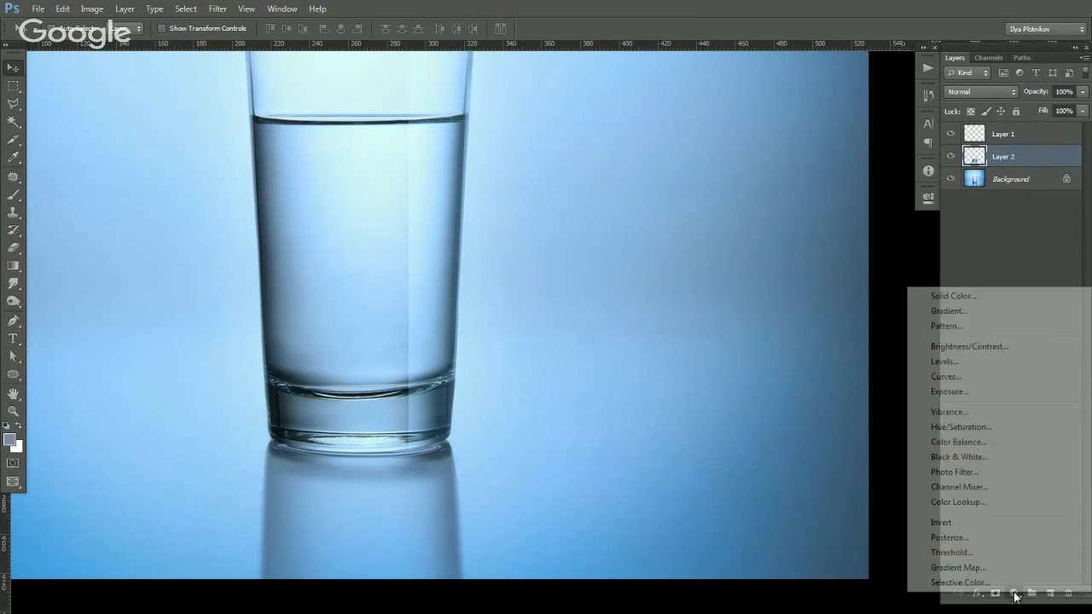
left_click(913, 377)
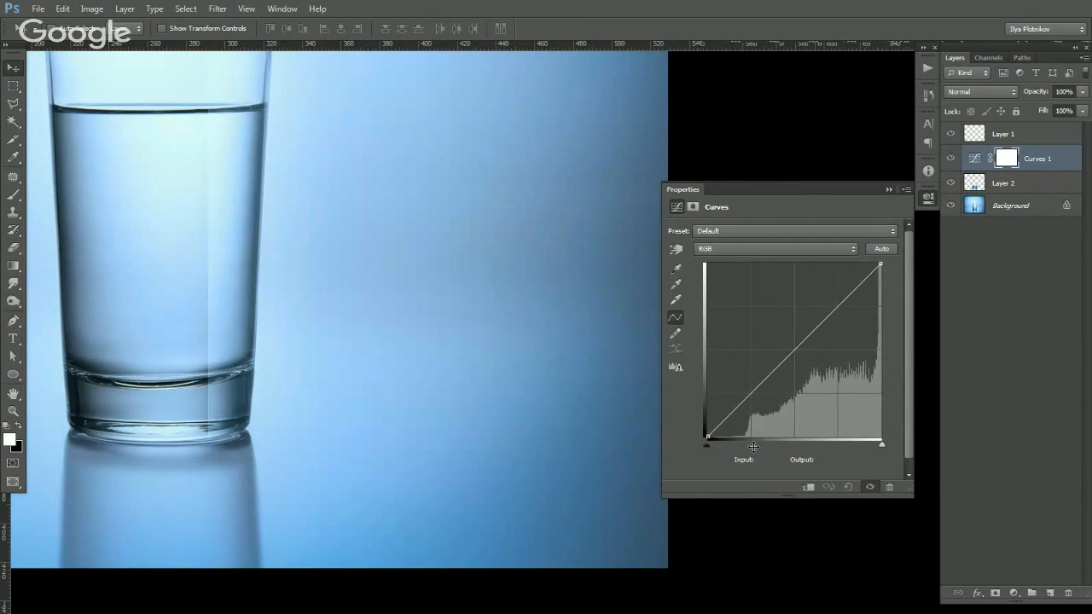
left_click_drag(710, 437, 759, 439)
left_click_drag(880, 264, 850, 263)
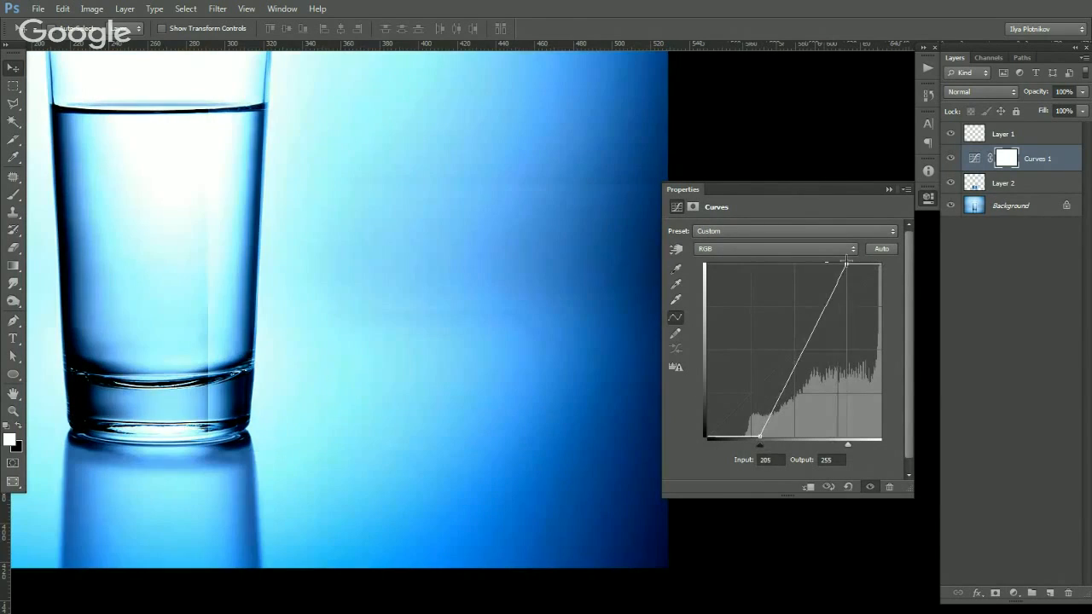
left_click_drag(759, 437, 799, 438)
left_click(670, 191)
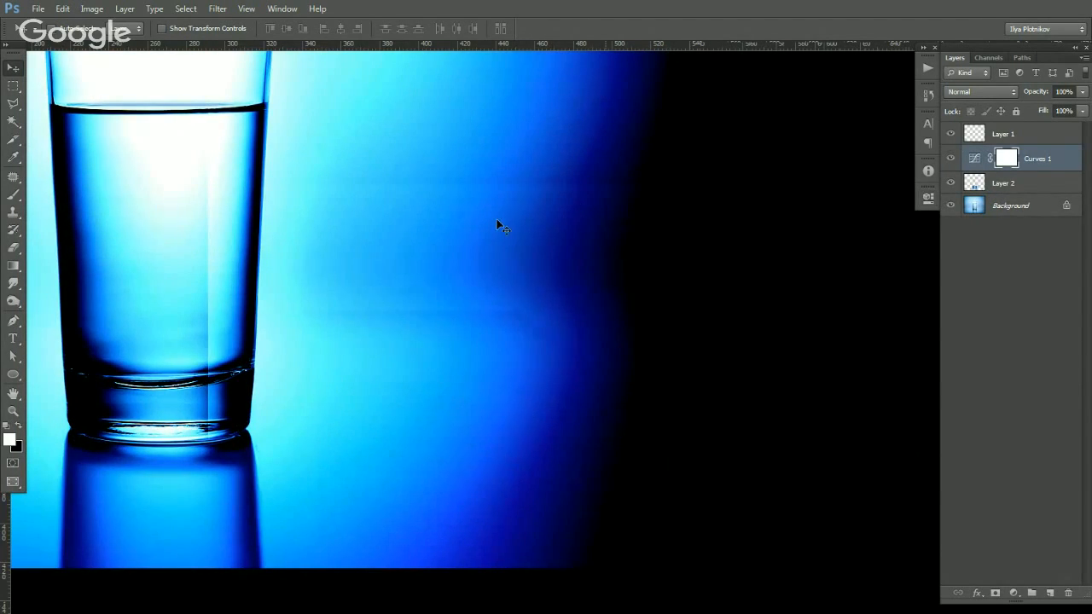
Examine the background on both sides of the glass for uneven bands and tonal transitions under the high-contrast curve.
left_click_drag(373, 189, 412, 205)
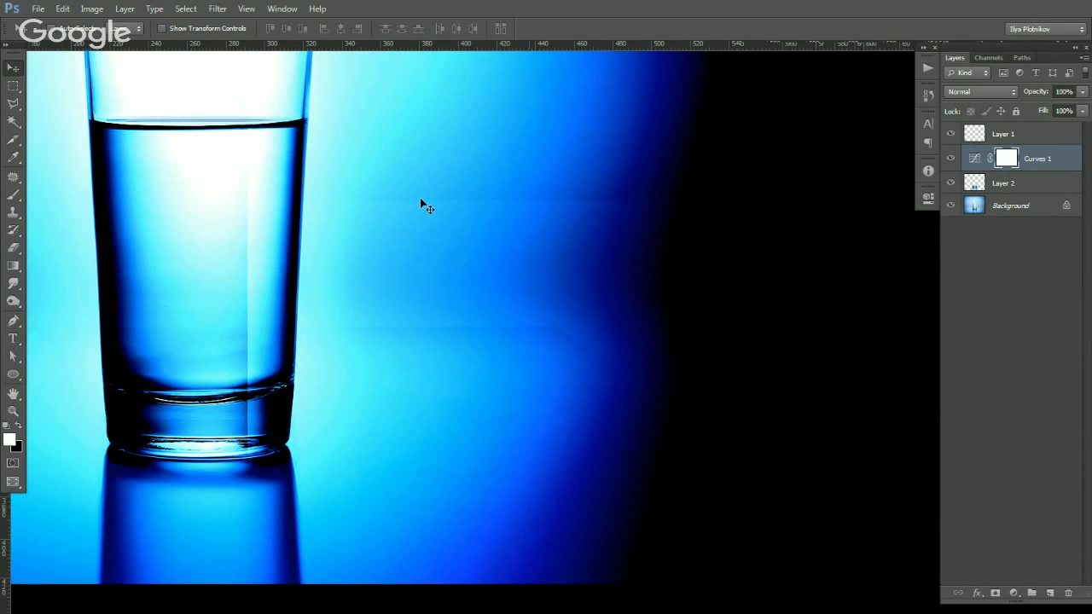
left_click_drag(384, 265, 572, 259)
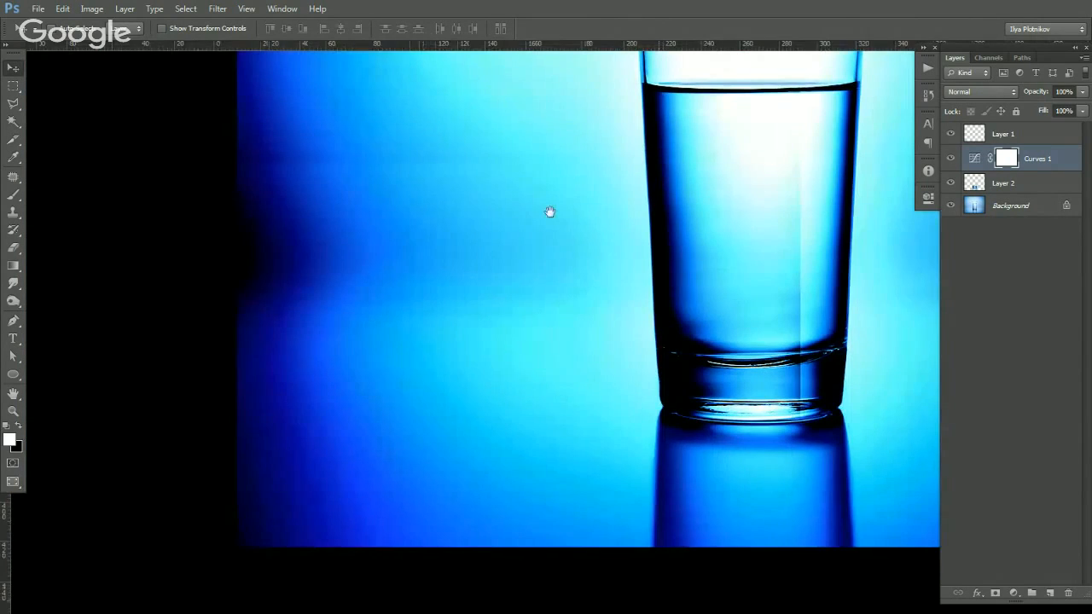
left_click_drag(550, 212, 446, 294)
left_click(590, 271, "alt")
left_click(589, 290, "alt")
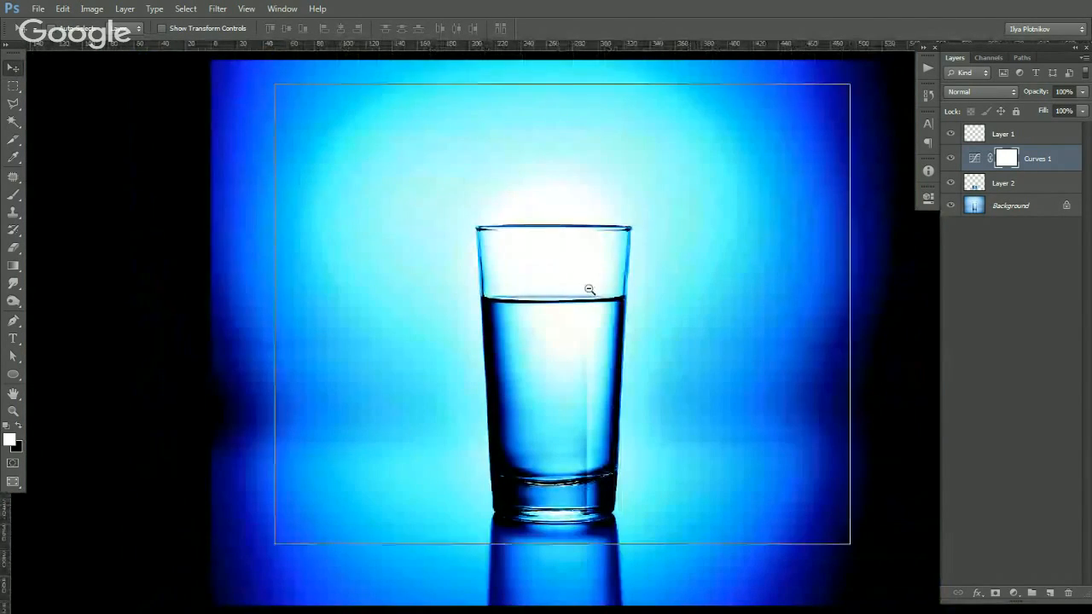
Move the Curves adjustment layer to the top of the layer stack and check its curve against the glass background.
mouse_move(977, 159)
left_mouse_down()
mouse_move(969, 137)
mouse_move(969, 147)
left_mouse_up()
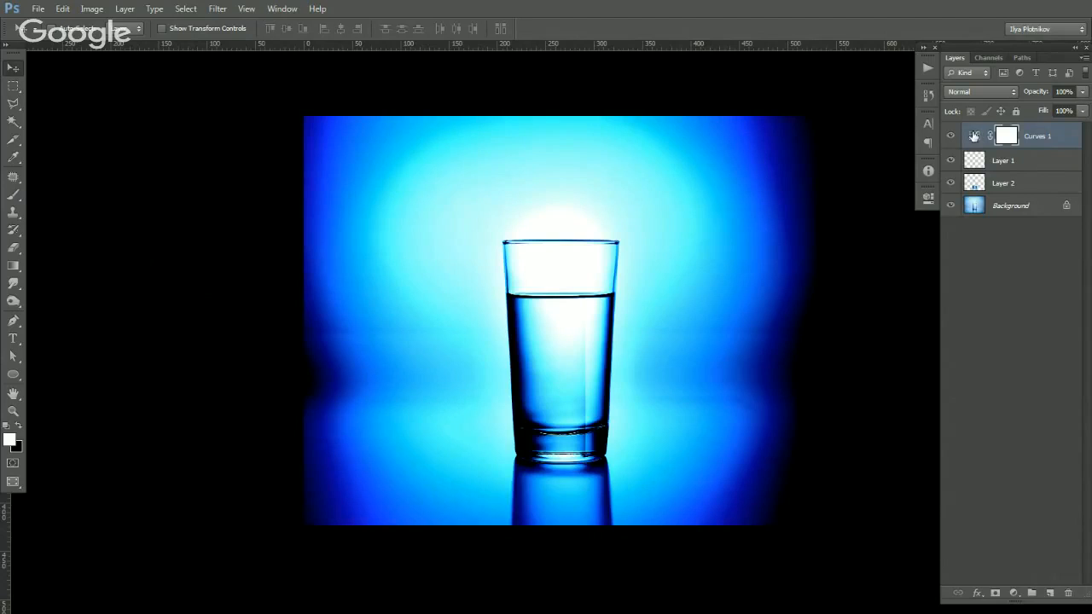
double_click(977, 137)
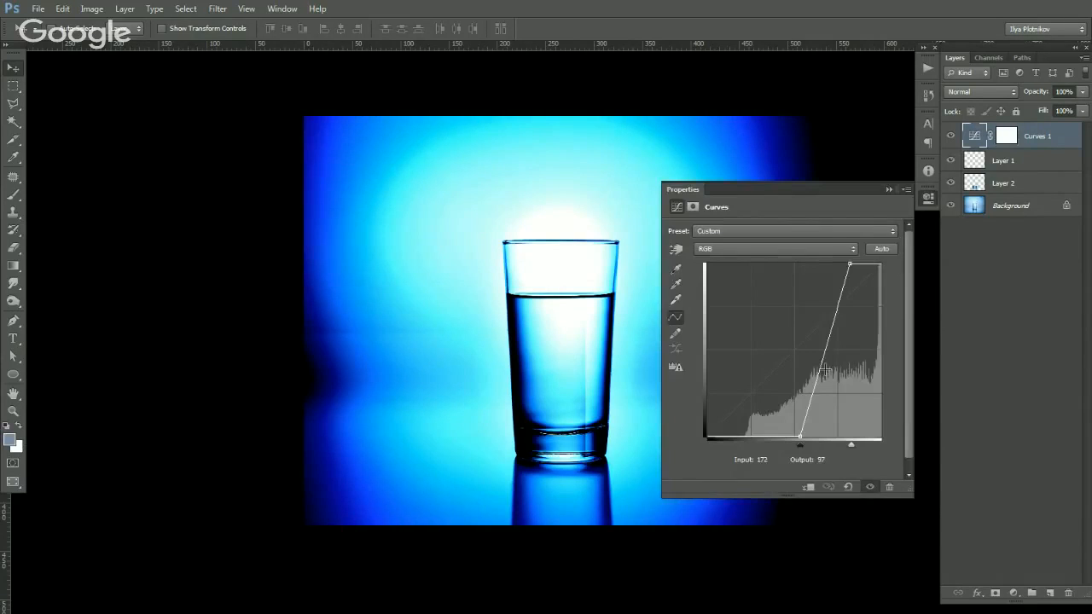
left_click(682, 189)
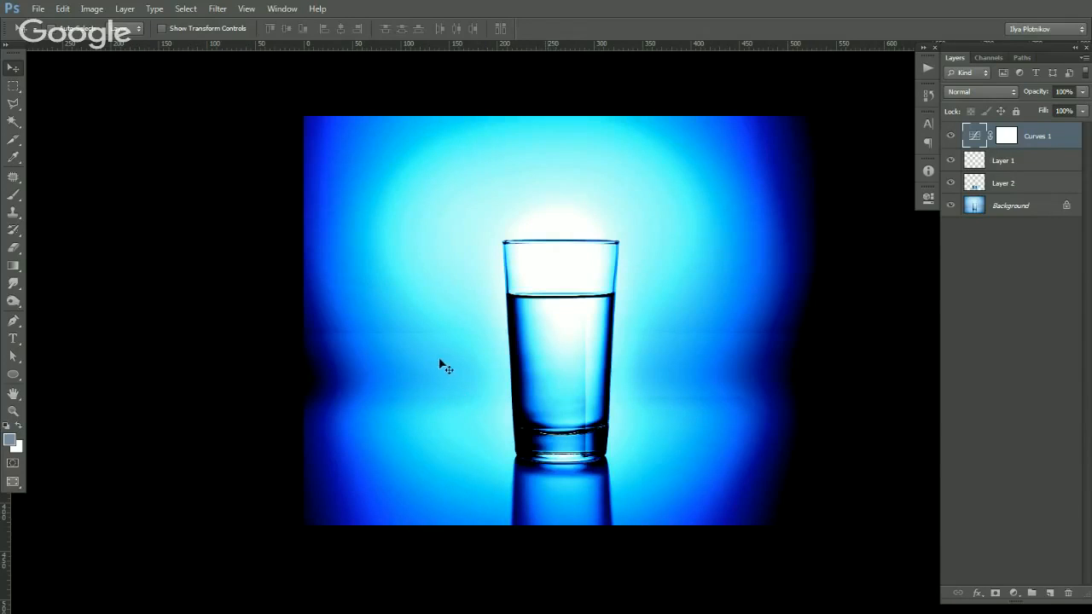
left_click_drag(439, 363, 336, 295)
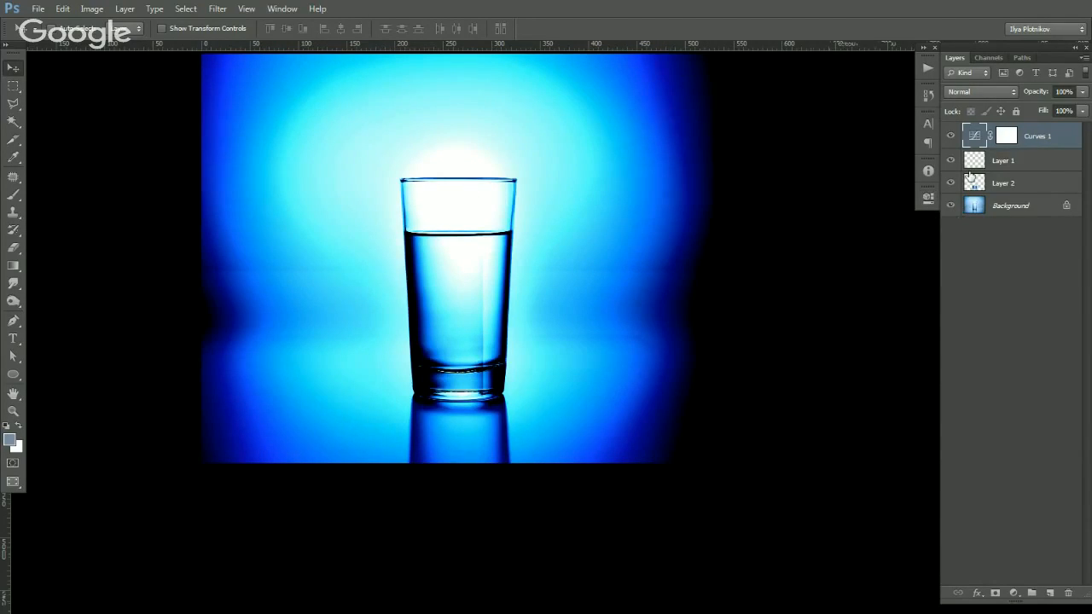
Compare the picture without its correction layers by hiding Curves 1, Layer 1 and Layer 2, and show the two retouching layers again.
left_click_drag(949, 136, 951, 184)
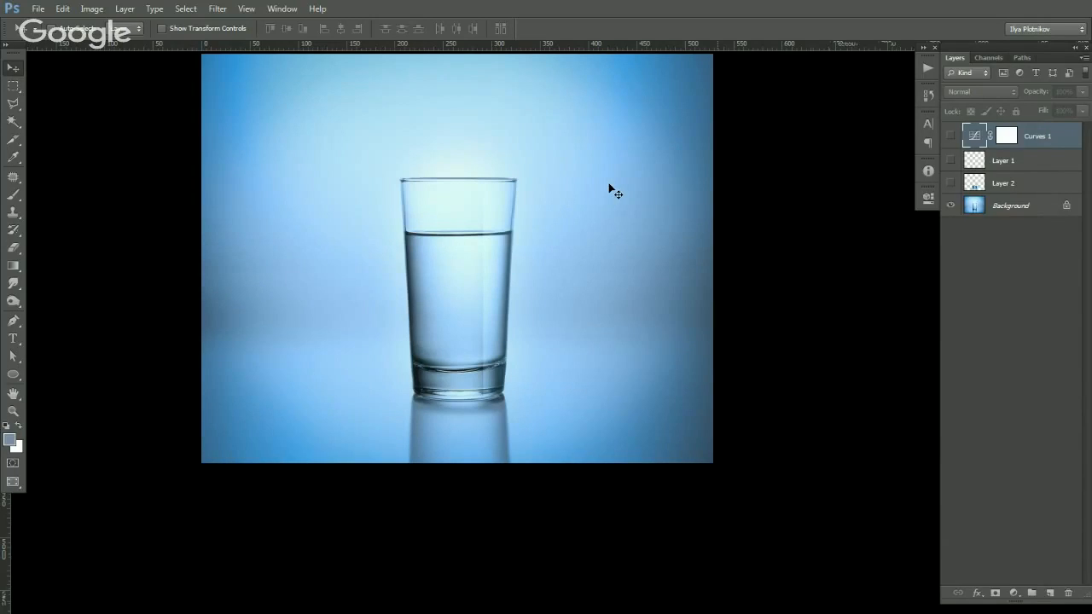
left_click(492, 215, "ctrl")
left_click_drag(532, 274, 572, 290)
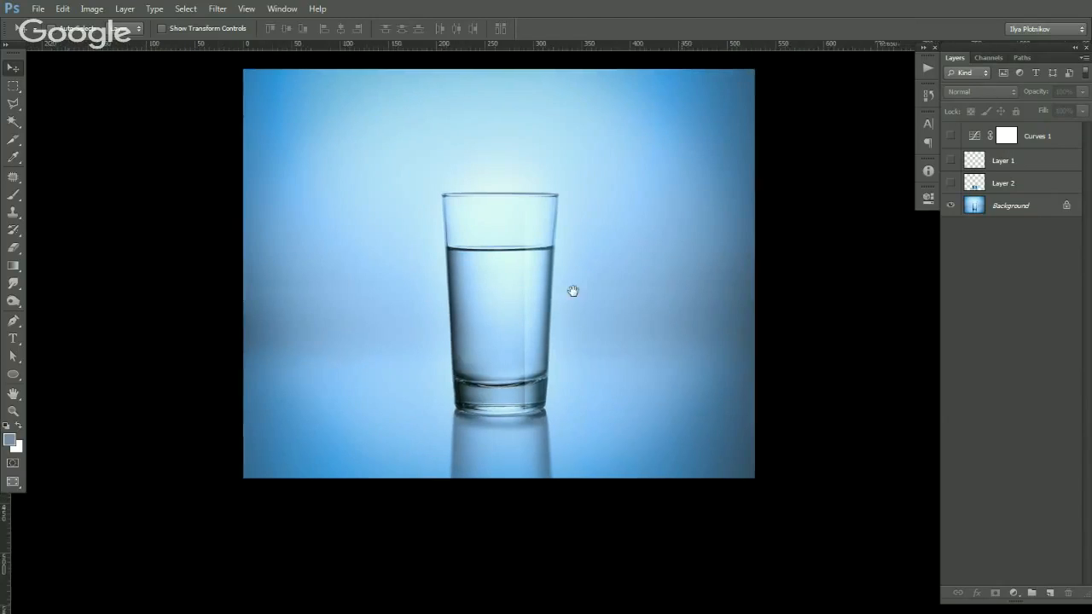
left_click(559, 300, "ctrl")
left_click_drag(619, 231, 663, 275)
left_click_drag(951, 166, 954, 204)
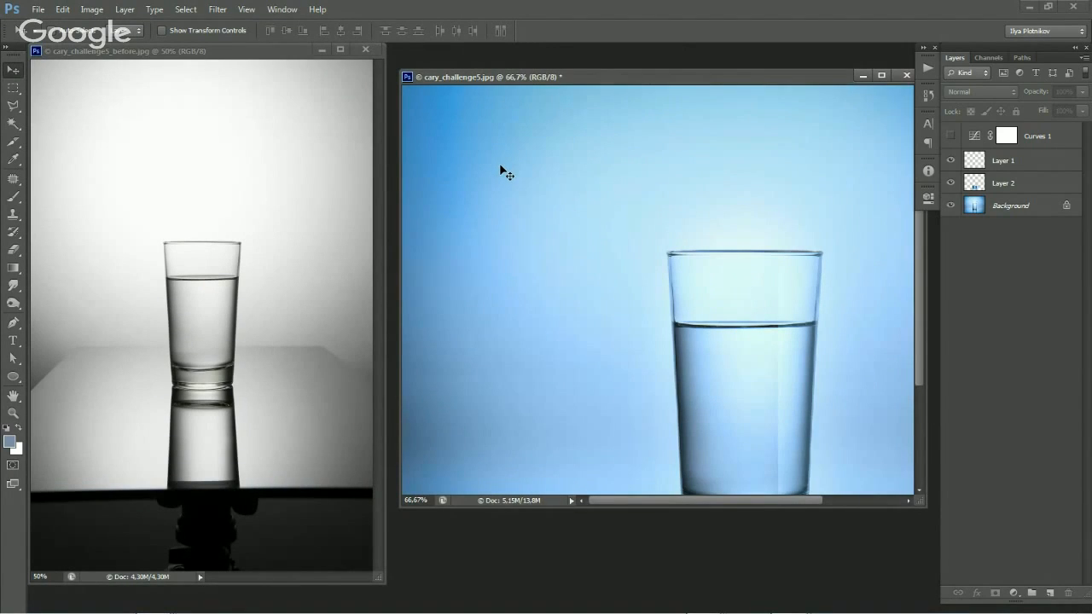
Examine the corrected glass and its base up close, checking the background with the Curves layer on and off.
left_click_drag(628, 319, 544, 197)
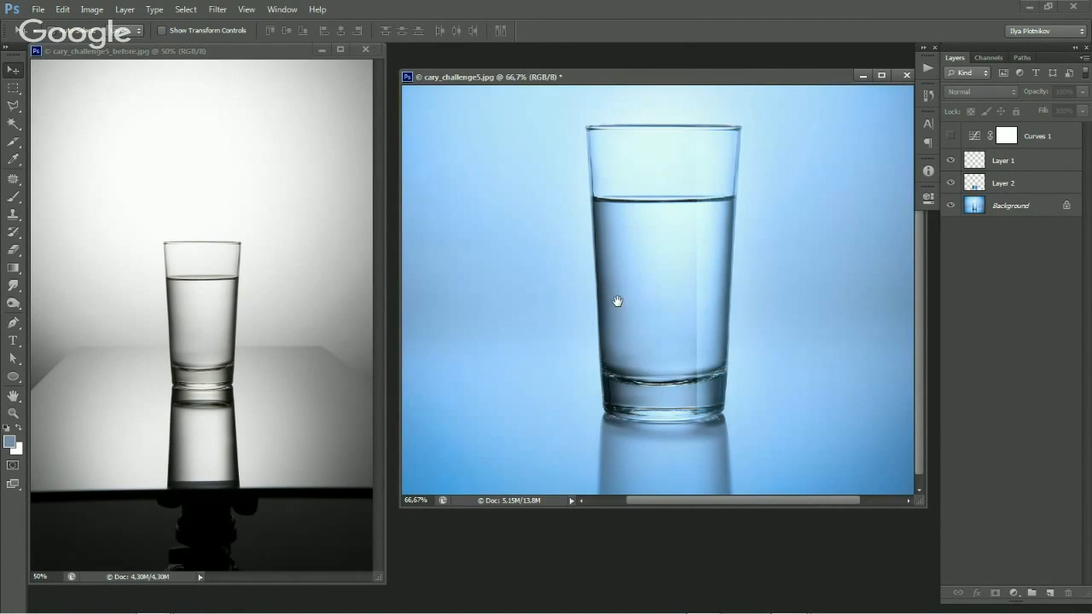
left_click(658, 381, "ctrl")
left_click_drag(584, 361, 597, 355)
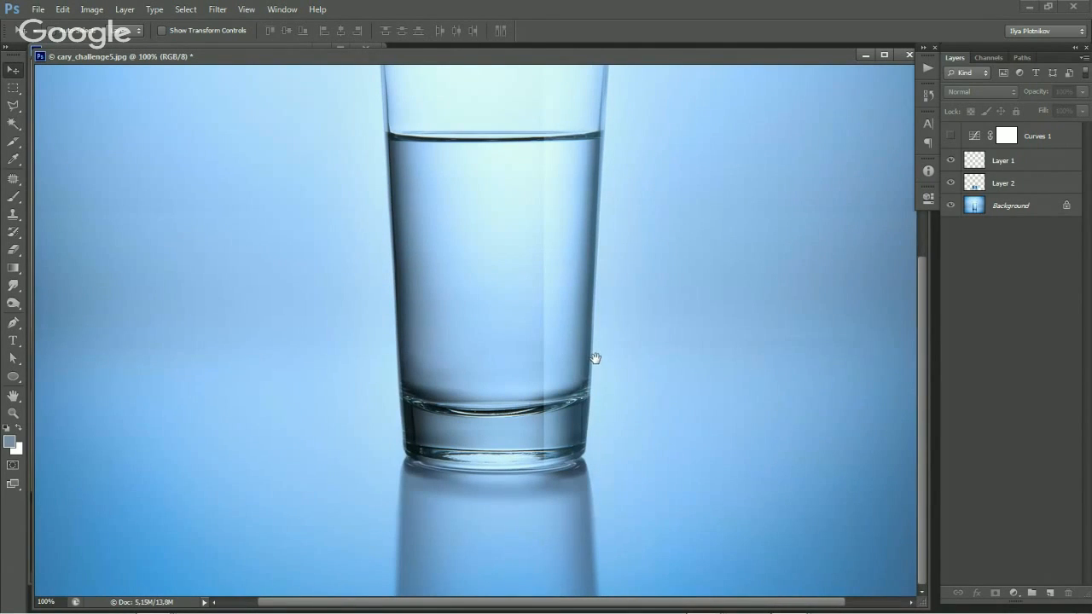
left_click(952, 136)
left_click(952, 136)
Close the retouched picture without saving changes and close its accompanying before picture.
key("ctrl+w")
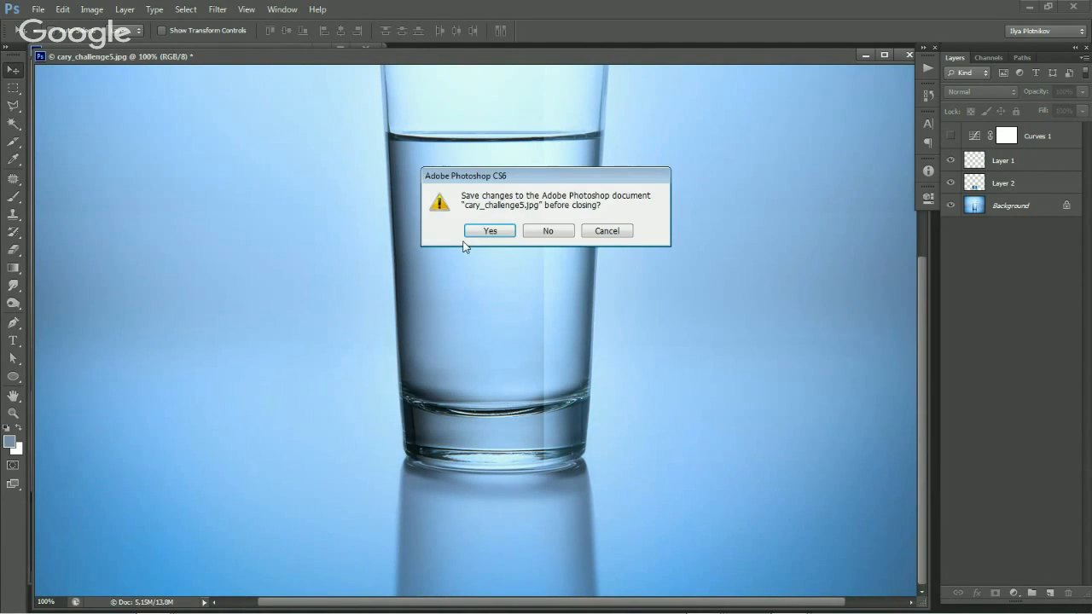
left_click(551, 232)
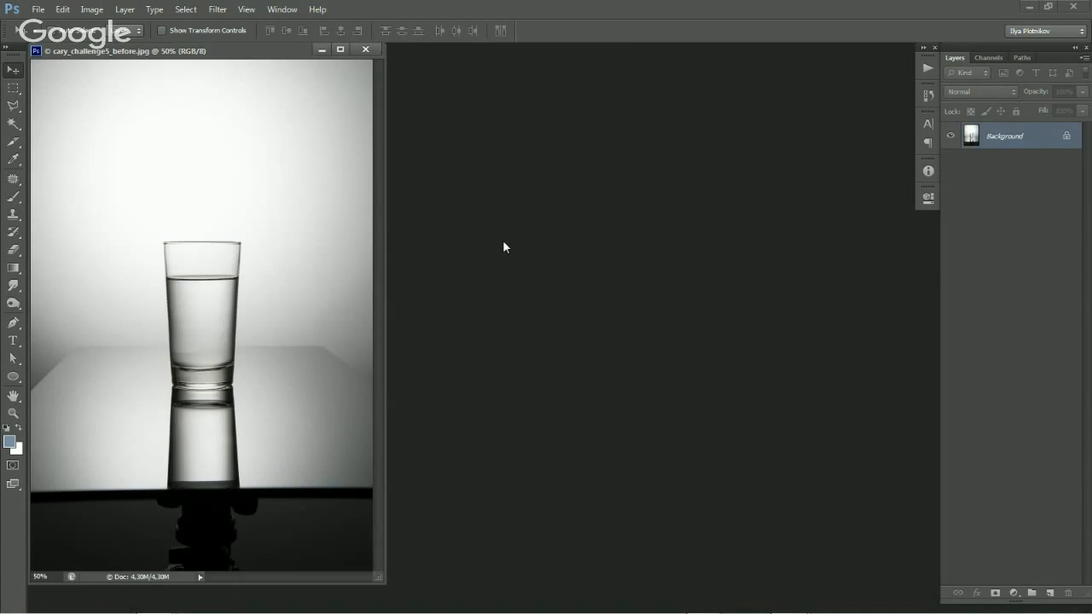
key("ctrl+w")
Open the before and retouched glass pictures from the next participant's folder in Photoshop.
key("alt+Tab")
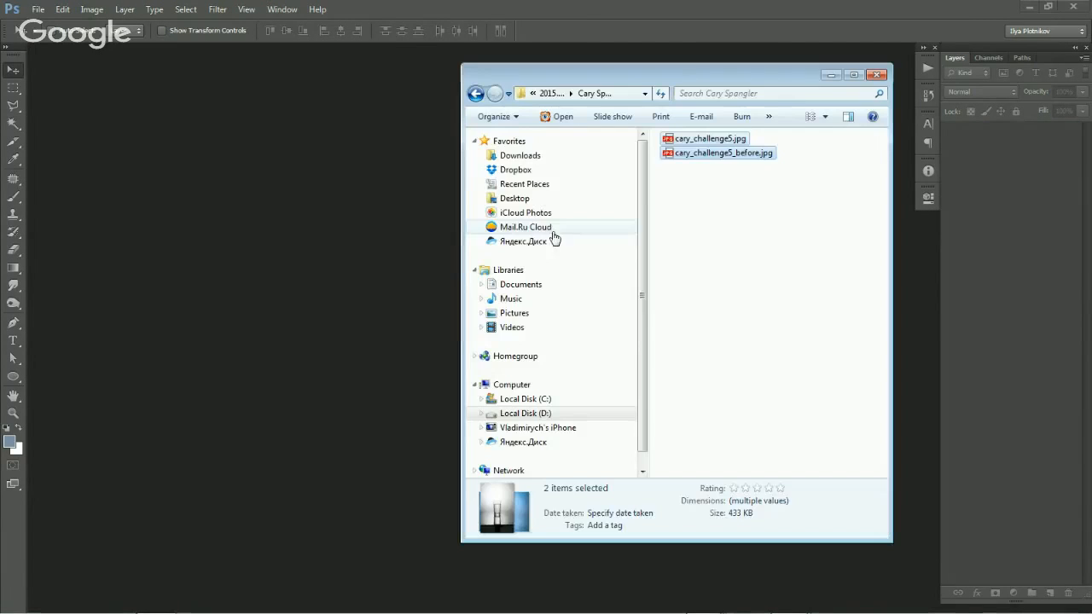
left_click(552, 93)
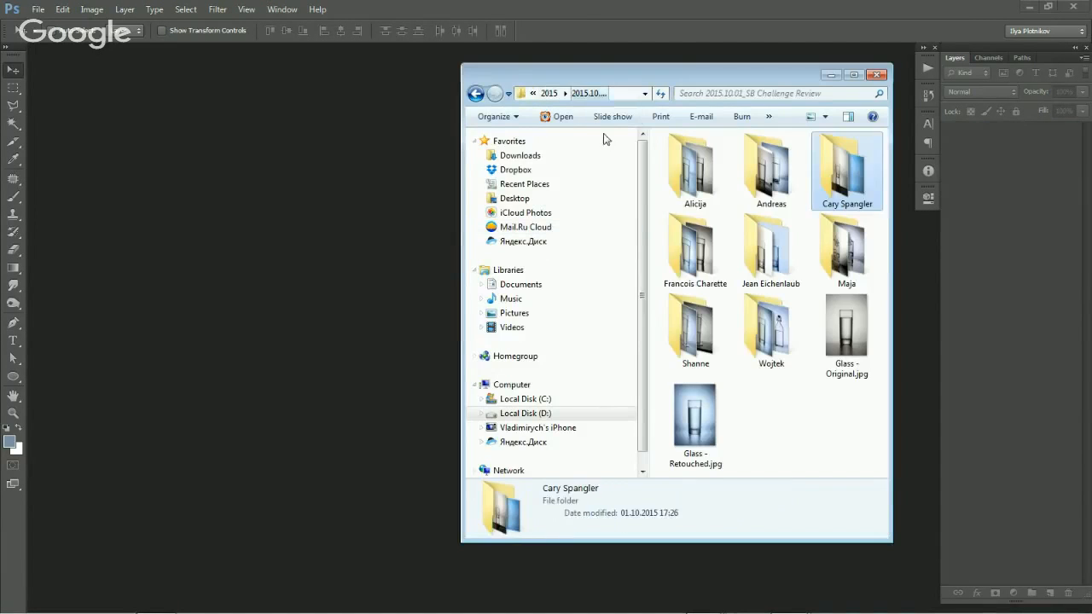
double_click(707, 251)
left_click_drag(745, 139, 204, 236)
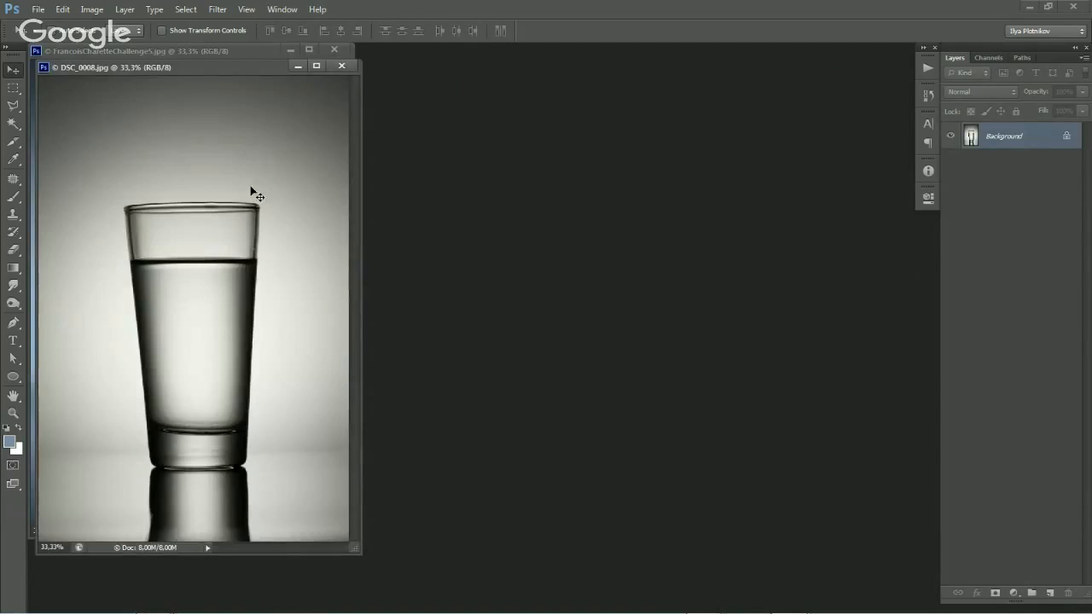
Place the before and retouched pictures side by side and view the retouched glass enlarged in full-screen mode.
left_click_drag(229, 66, 600, 73)
left_click_drag(209, 51, 723, 74)
left_click_drag(509, 72, 152, 76)
left_click_drag(696, 74, 582, 74)
key("f")
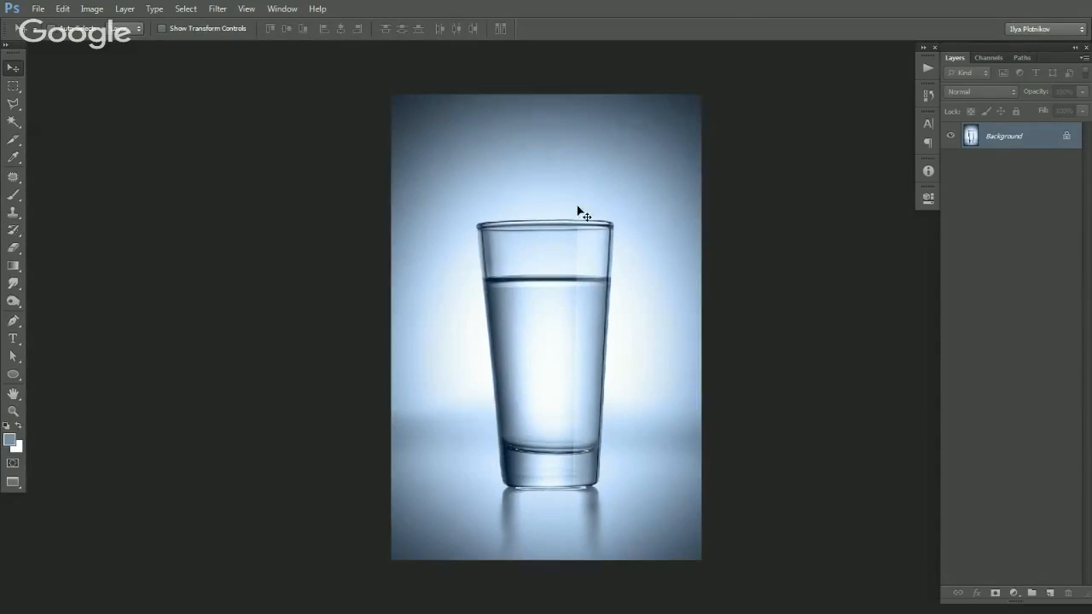
left_click(567, 342, "ctrl")
left_click_drag(546, 298, 531, 281)
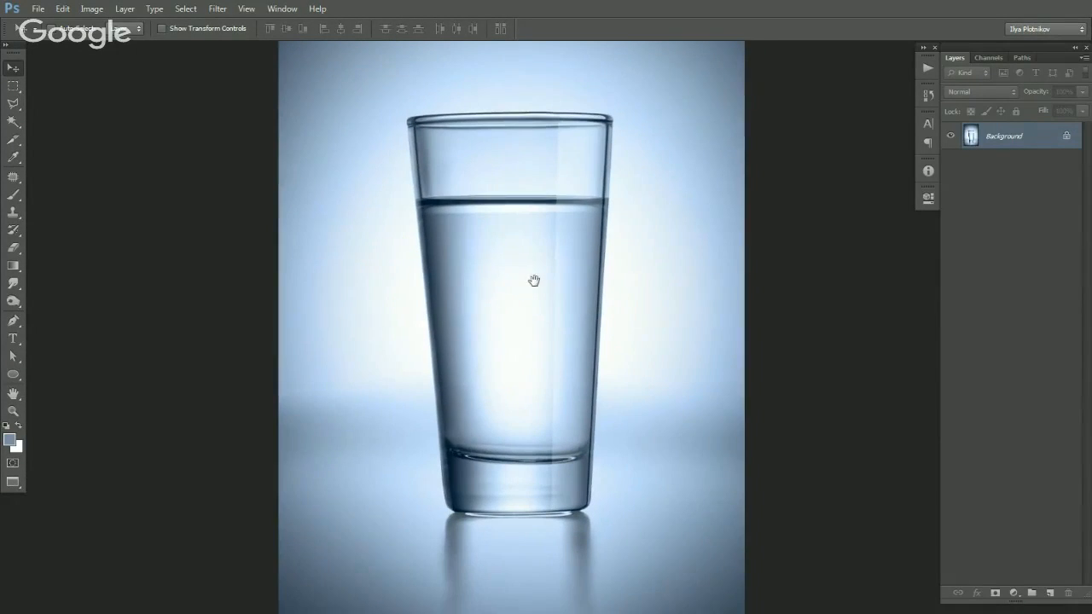
Select the picture from its left edge to the middle of the glass and copy that half onto a new layer.
key("m")
left_click(542, 324, "alt")
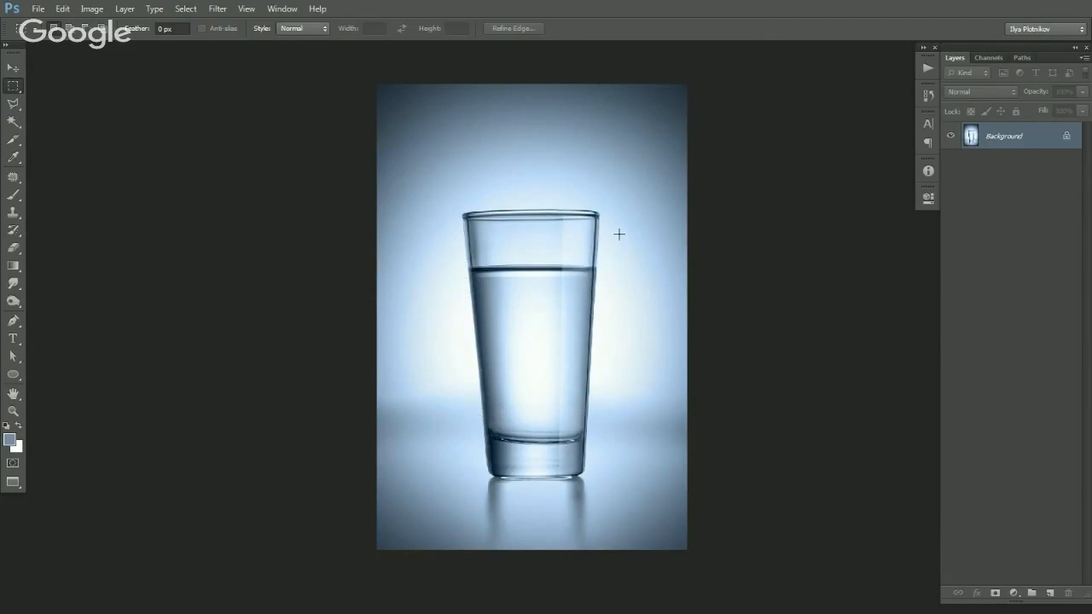
left_click_drag(359, 79, 535, 587)
key("v")
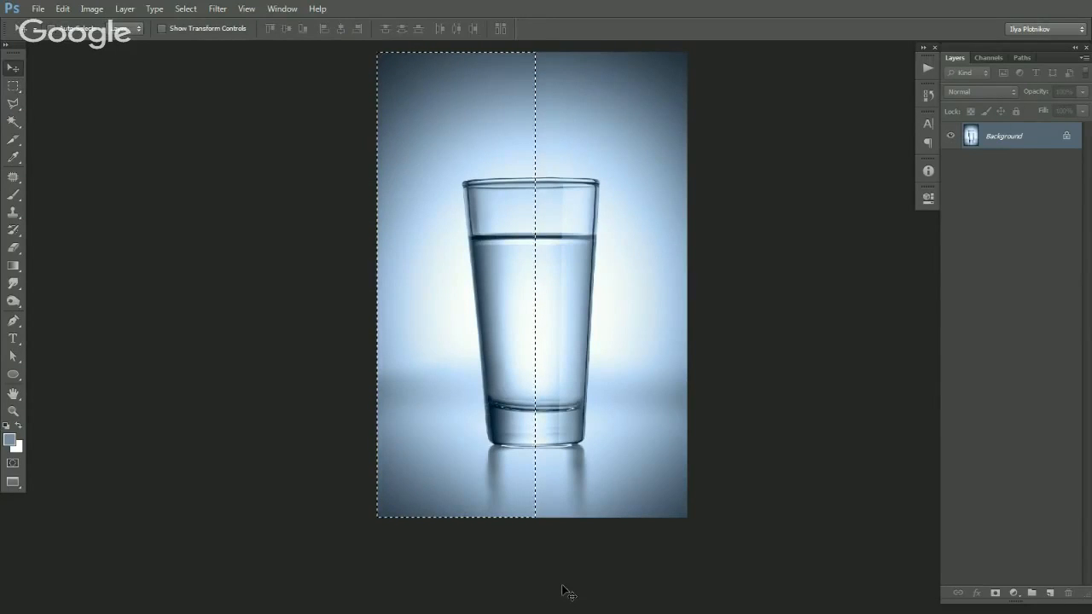
key("ctrl+j")
Flip the copied half horizontally, shift it over the right side of the glass and set its opacity to 50%.
key("ctrl+t")
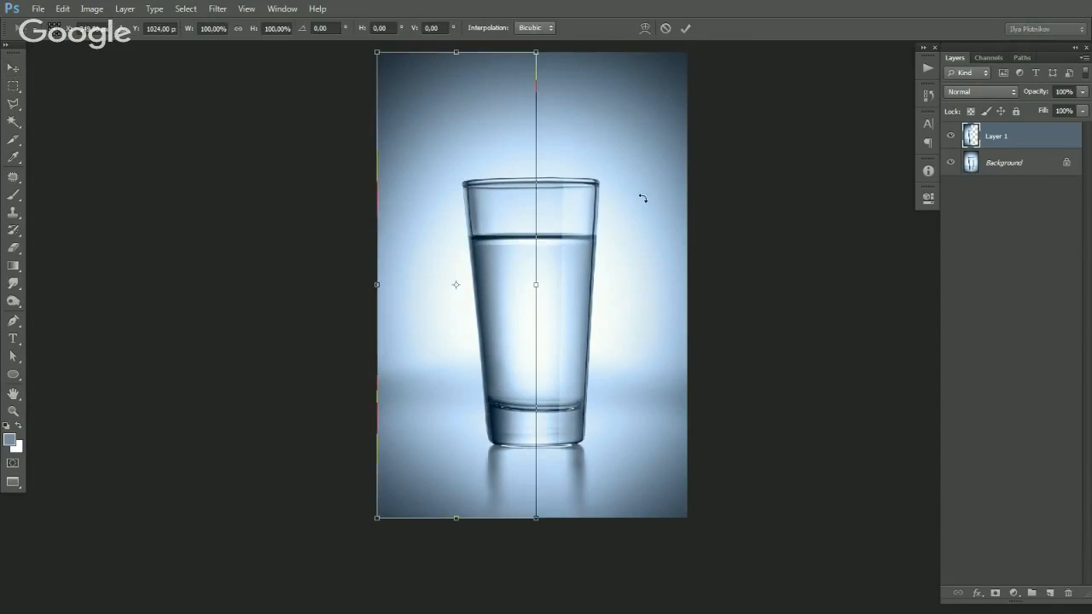
right_click(526, 254)
left_click(554, 470)
key("Return")
left_click_drag(474, 379, 581, 383)
key("5")
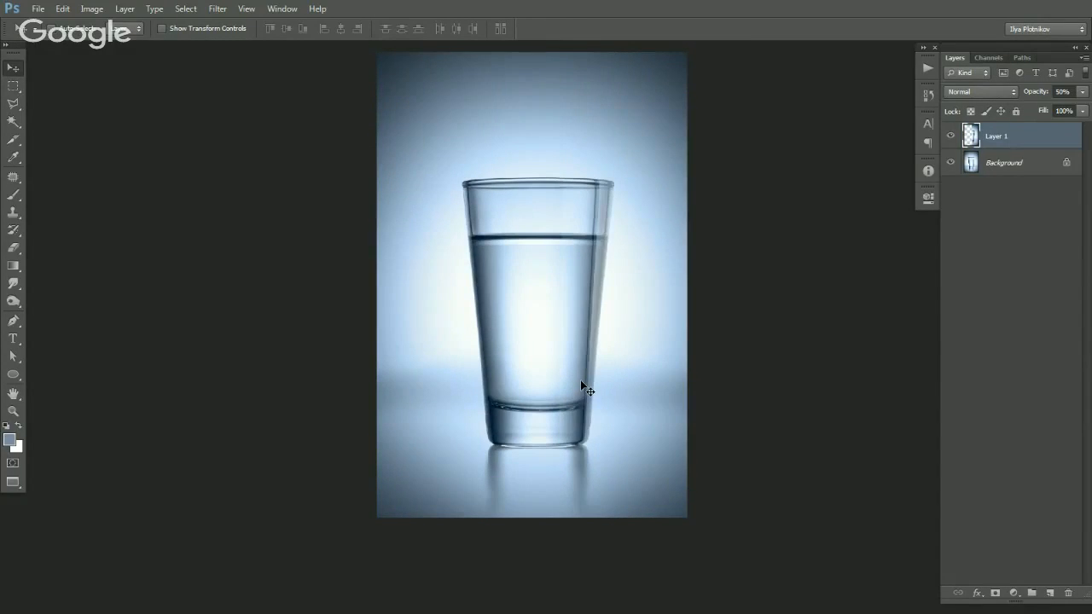
left_click(536, 273, "ctrl")
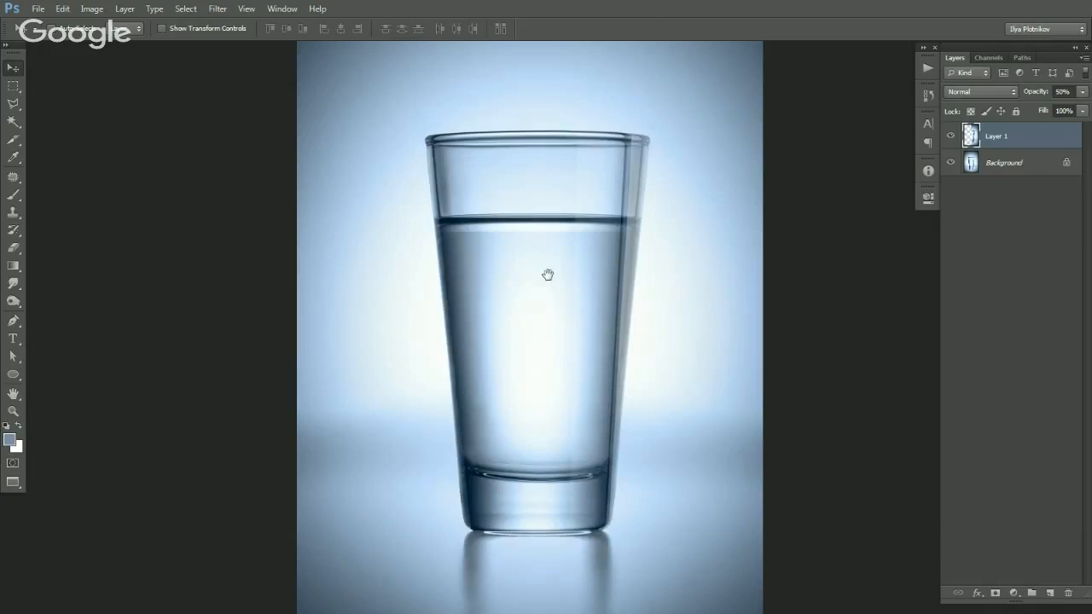
Compare the two sides of the glass by toggling the visibility of the mirrored half.
left_click(951, 139)
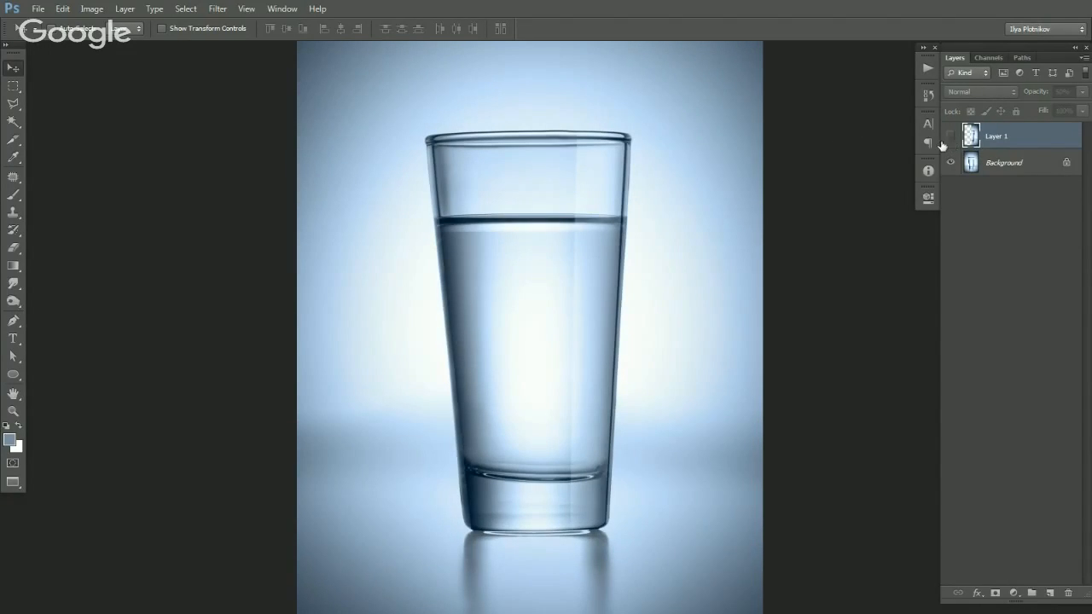
left_click(948, 145)
left_click(948, 145)
left_click(947, 145)
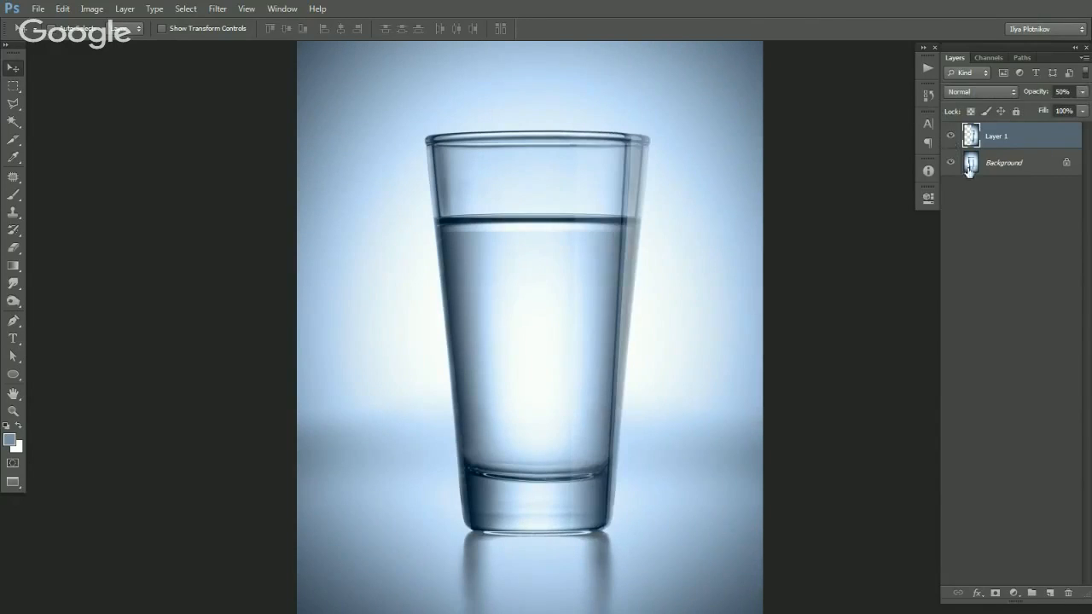
Copy the right half of the glass from the Background onto a new layer using a rectangular selection.
left_click(969, 169)
key("ctrl+minus")
key("m")
left_click_drag(606, 407, 587, 431)
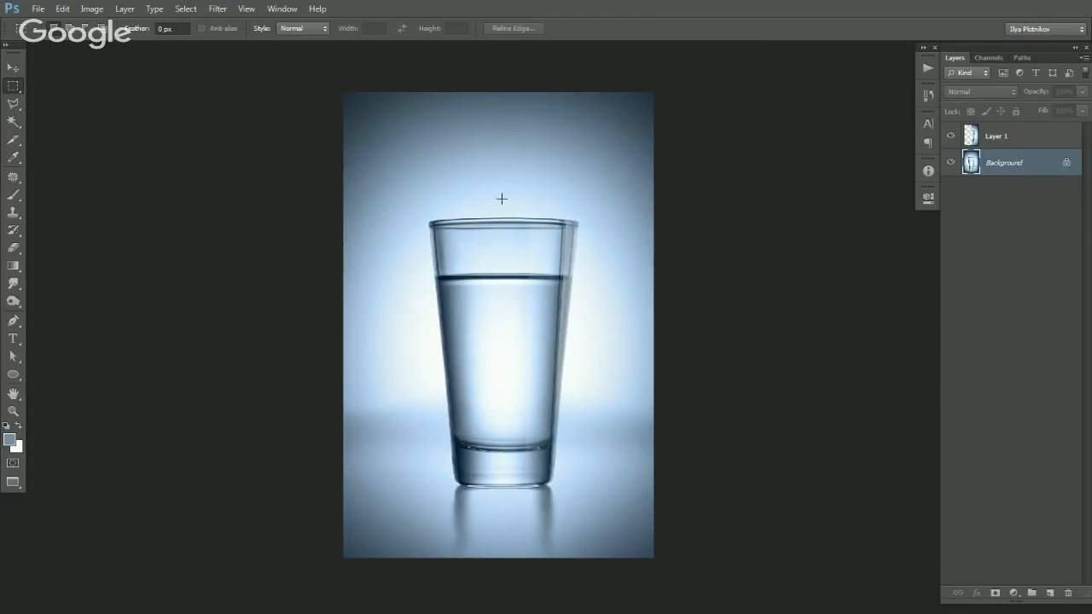
left_click_drag(499, 196, 593, 493)
key("v")
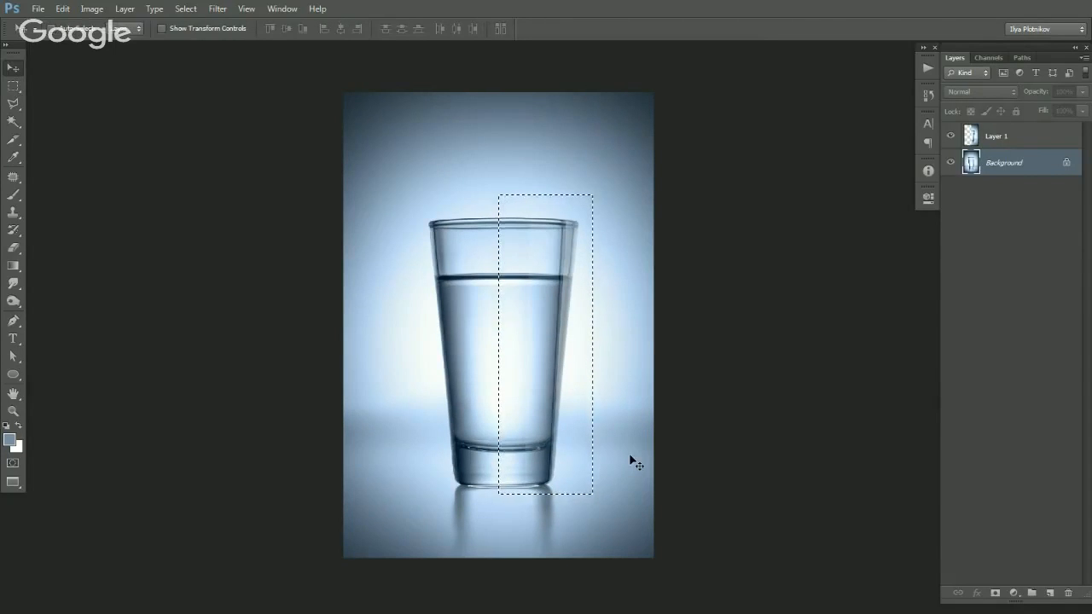
key("ctrl+j")
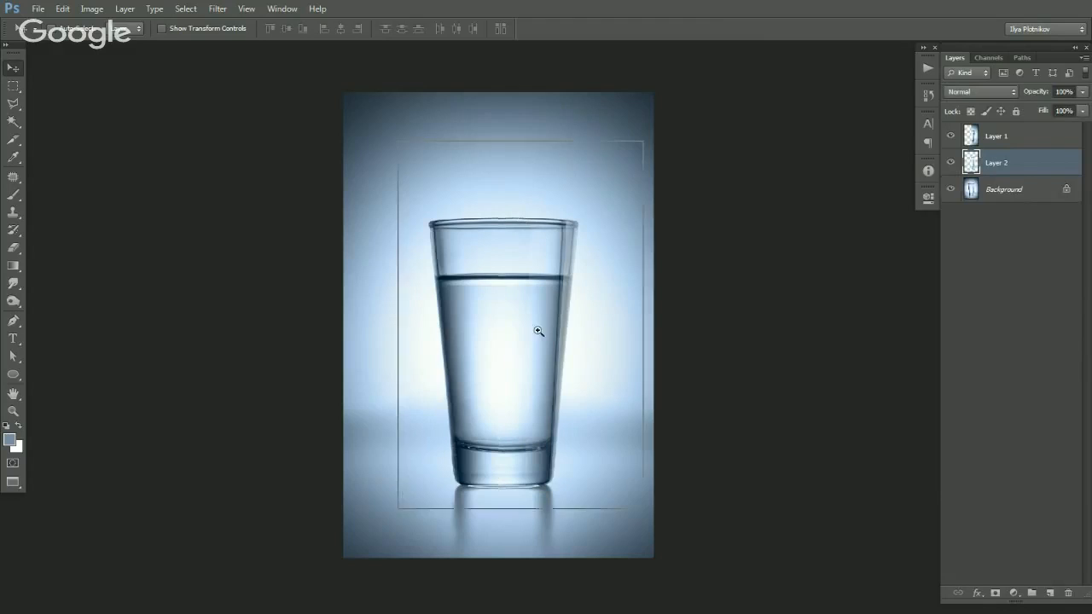
Distort the copied right half to follow the mirrored edge, at about 117% width and 101.7% height.
left_click(534, 328, "ctrl")
key("ctrl+t")
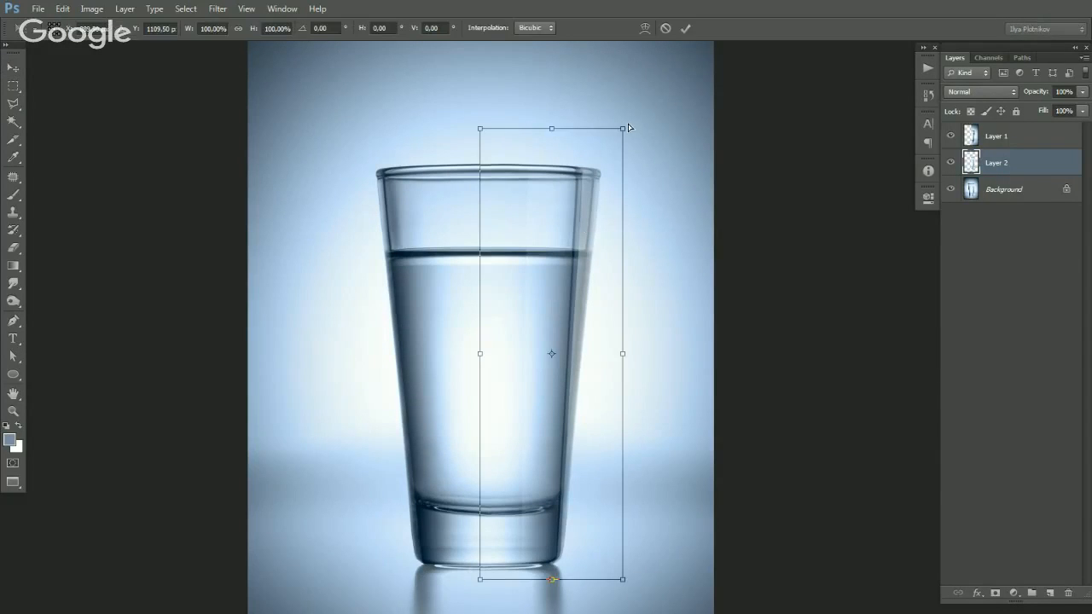
left_click_drag(627, 127, 649, 127)
left_click_drag(572, 126, 568, 121)
left_click_drag(479, 129, 482, 119)
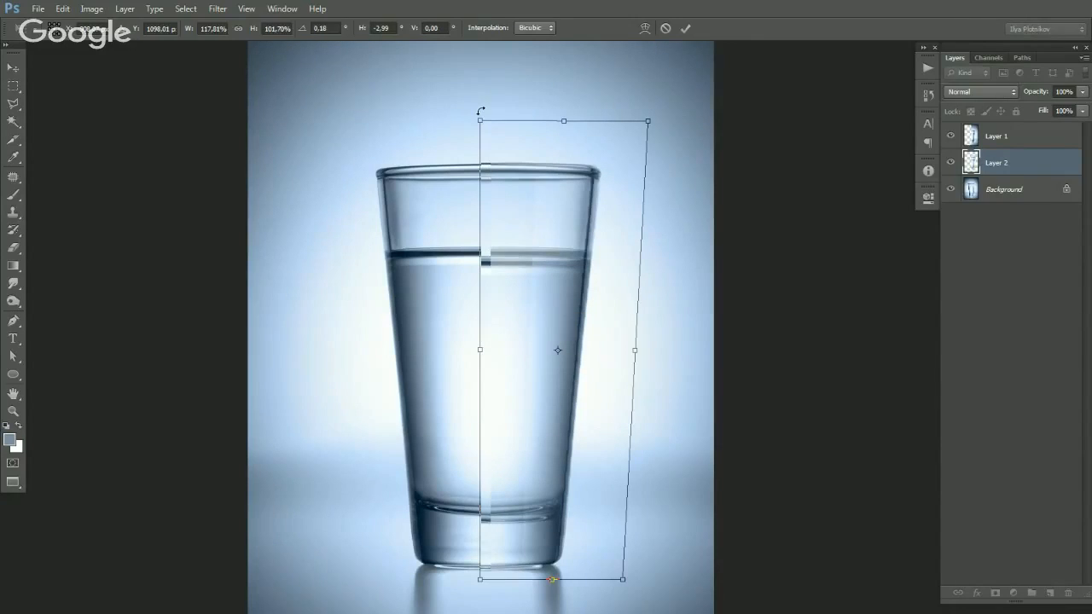
key("Return")
Hide the mirrored half and the distorted right-half layer to reveal the original glass.
left_click(972, 141)
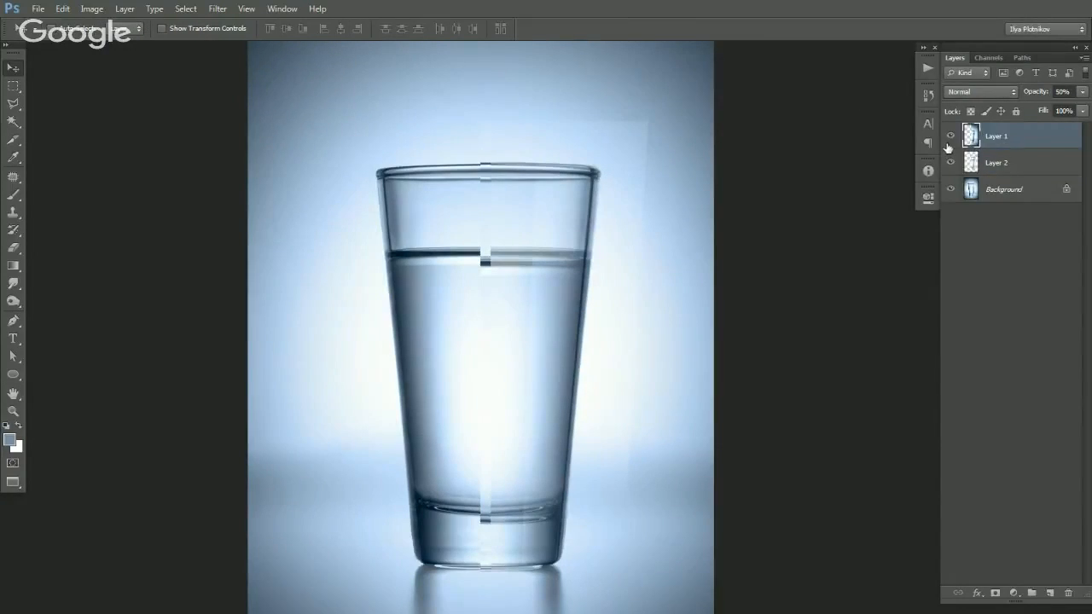
left_click(951, 138)
left_click(978, 162)
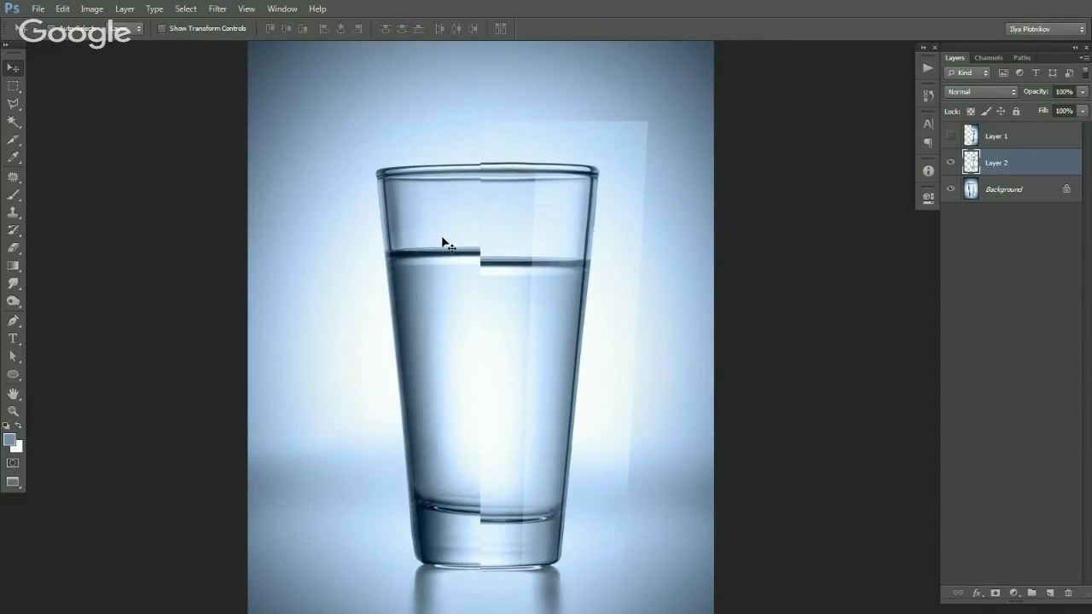
left_click(950, 163)
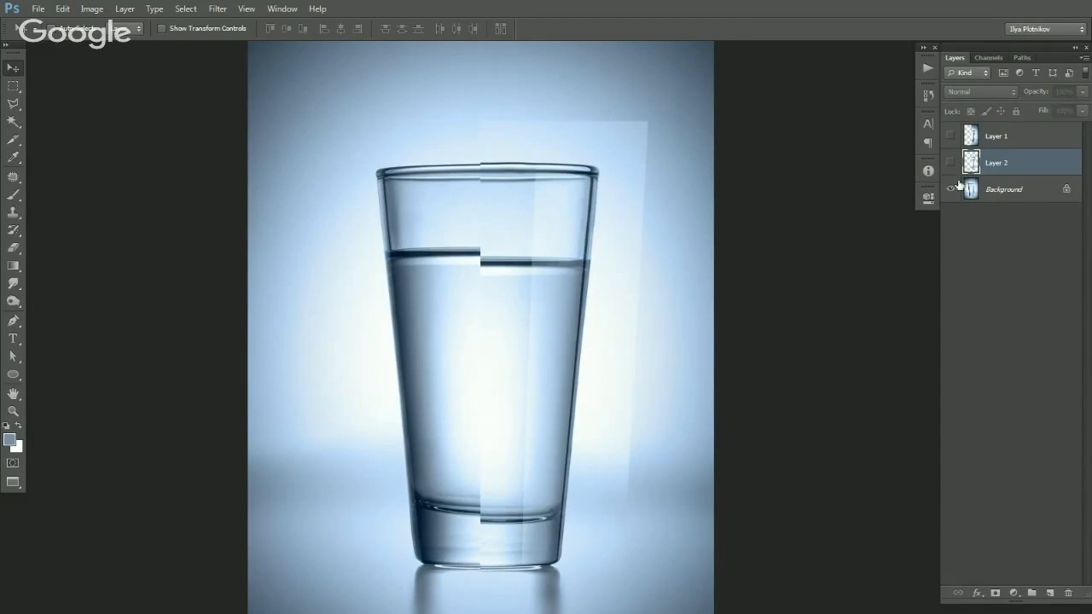
Select the right half of the glass on the Background more tightly and copy it onto a new layer.
left_click(973, 188)
key("m")
left_click_drag(530, 271, 532, 244)
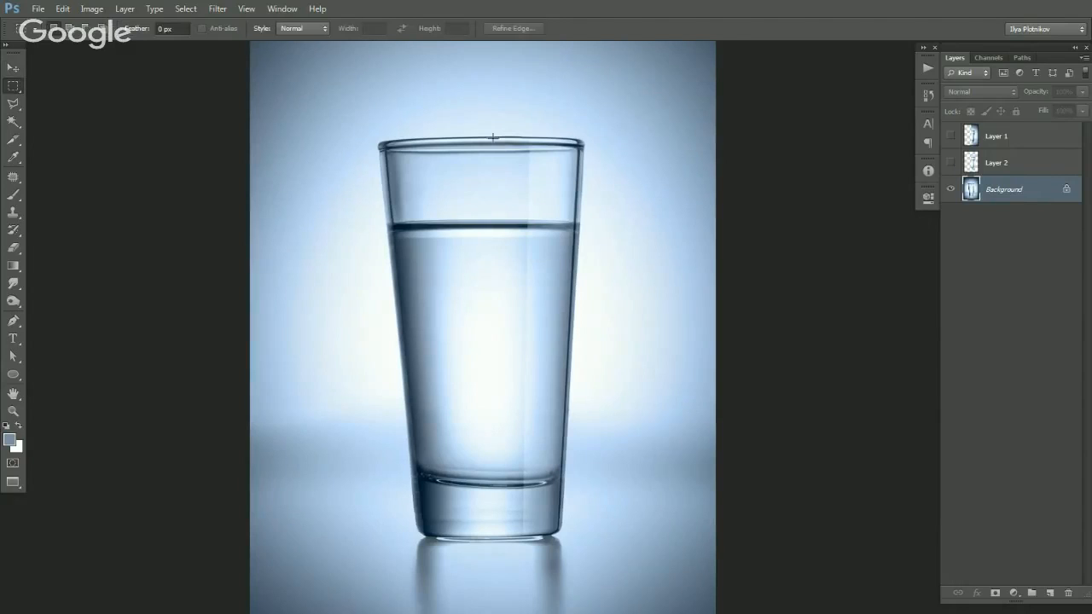
left_click_drag(481, 127, 587, 547)
key("v")
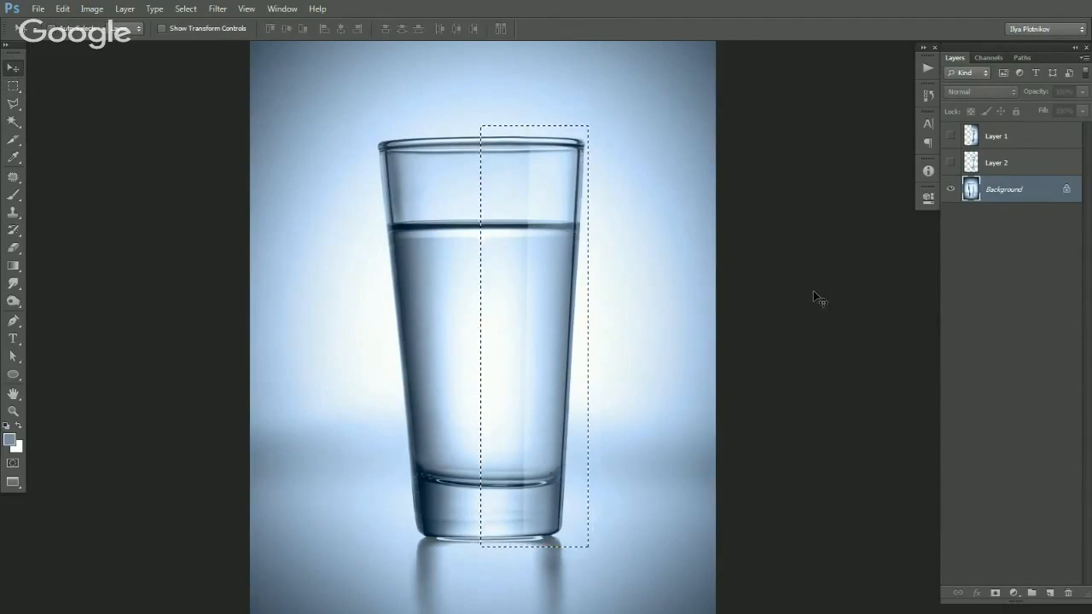
key("ctrl+j")
Apply Free Transform to the newest right-half copy and view the glass in full-screen mode against black.
key("ctrl+t")
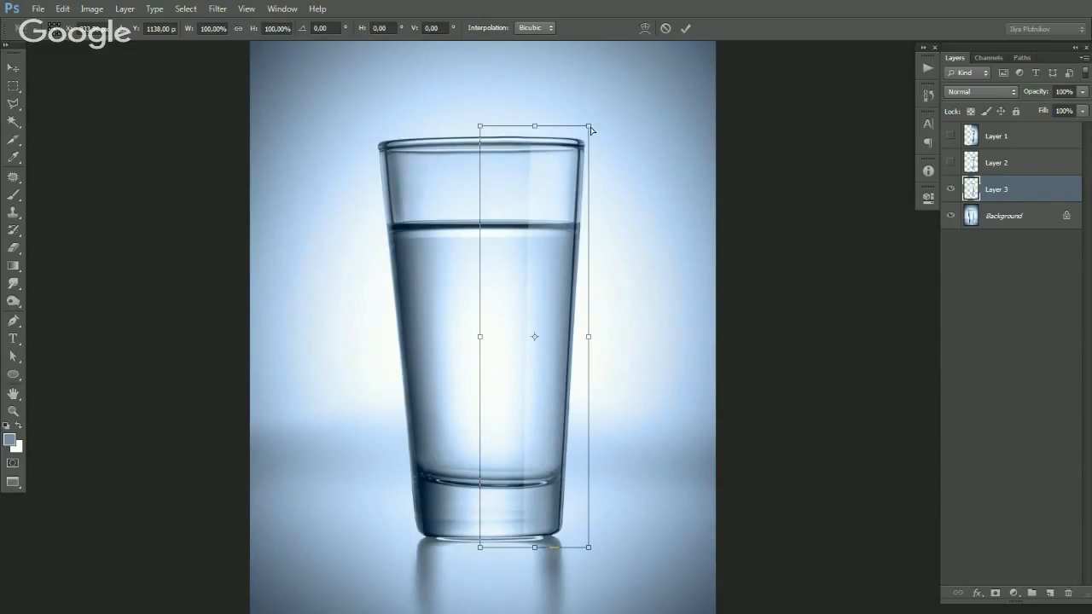
key("Return")
key("f")
key("f")
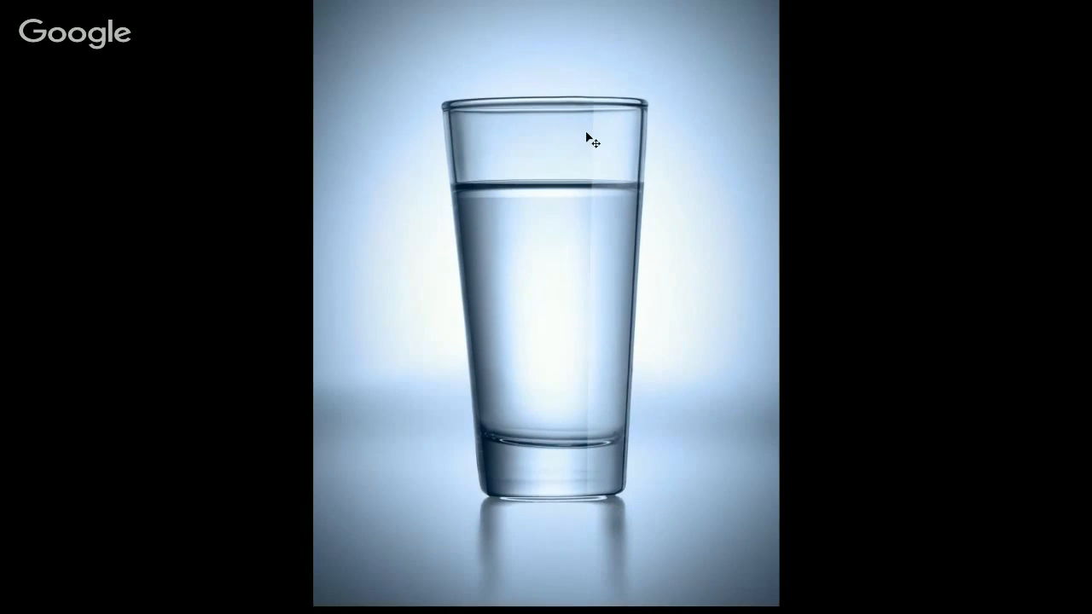
Compare the glass with the original photo DSC_0008.jpg in full-screen view and return to the blue retouched photo.
key("f")
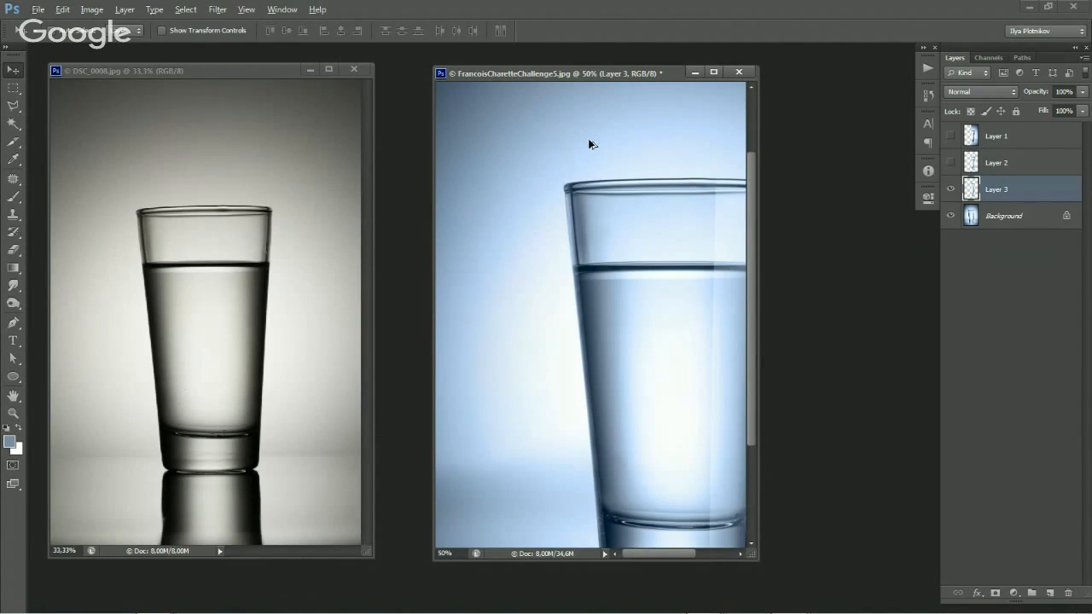
left_click(277, 307)
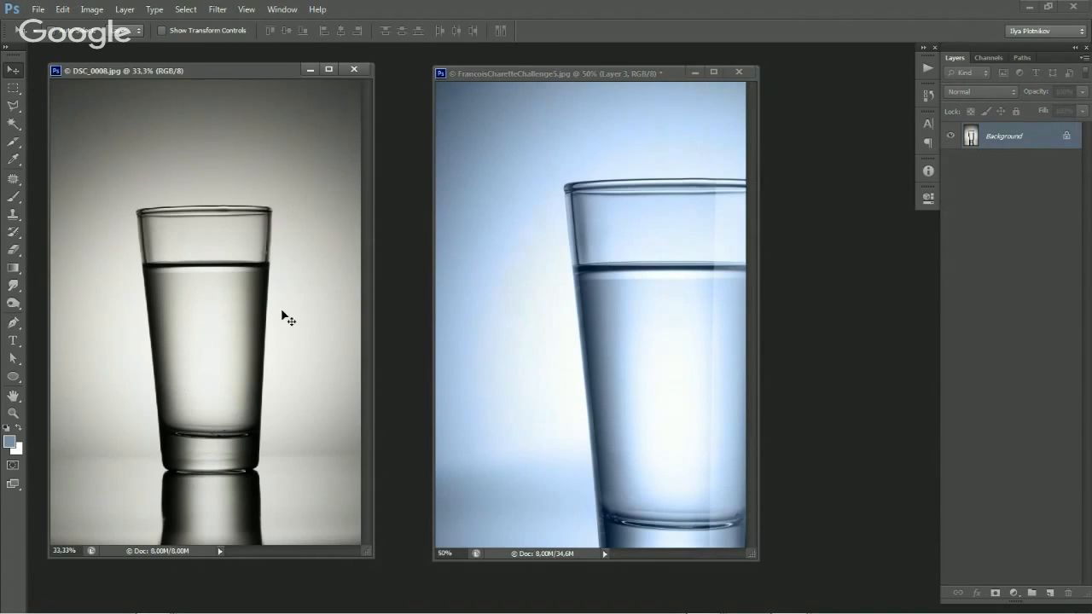
key("f")
left_click(546, 409, "ctrl")
left_click_drag(553, 430, 506, 383)
left_click(514, 358, "alt")
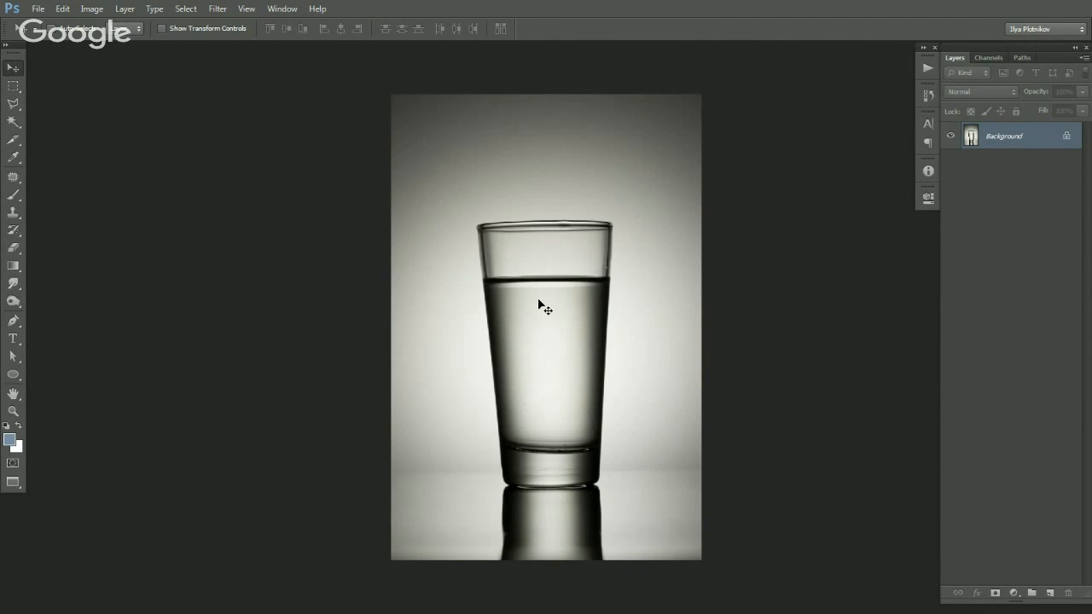
key("f")
key("f")
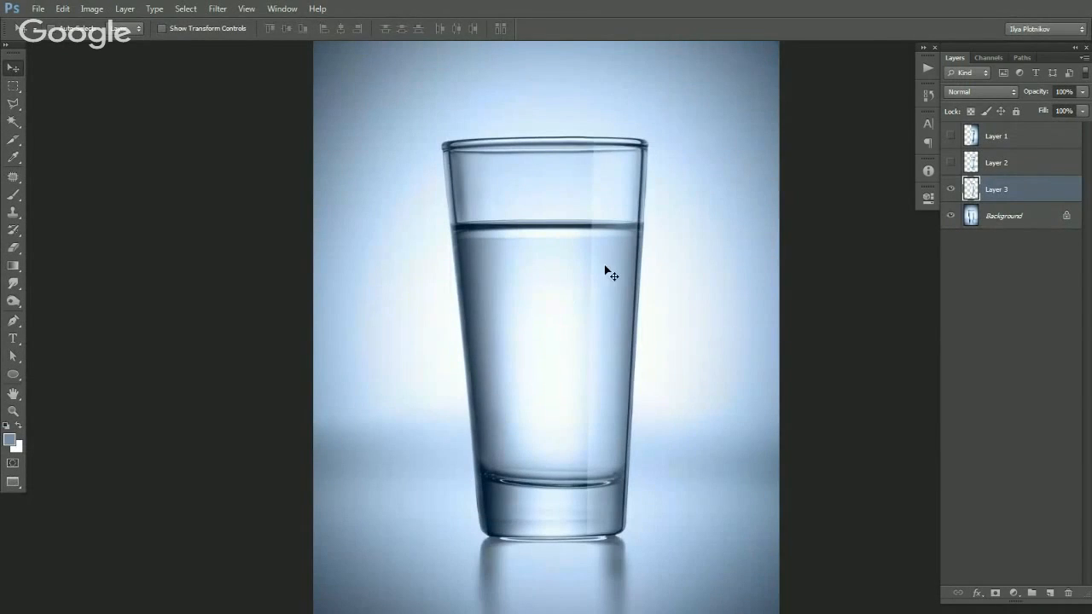
Distort the right-half copy outward at its upper outer corner, to about 105.7% width and 101.14% height, and stretch it slightly upward.
key("ctrl+t")
left_click_drag(652, 127, 660, 124)
key("ctrl+z")
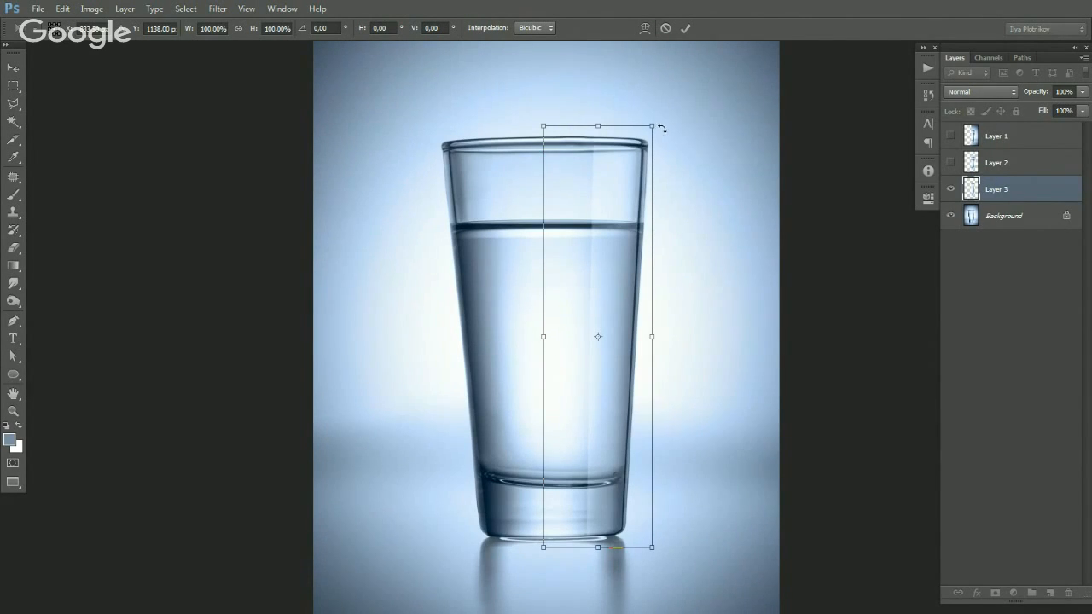
left_click_drag(659, 124, 602, 122)
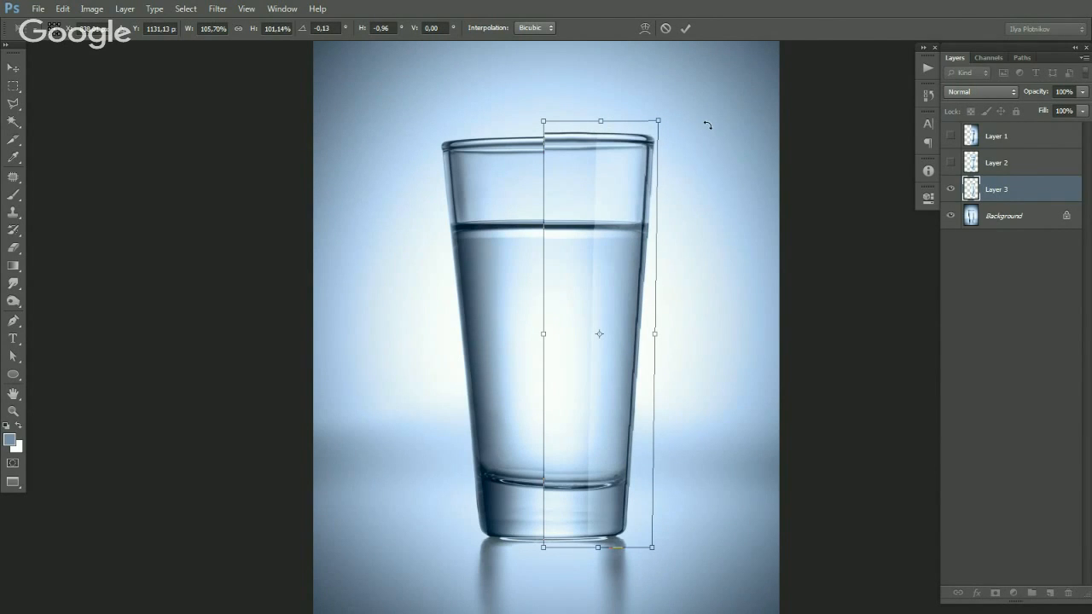
key("Return")
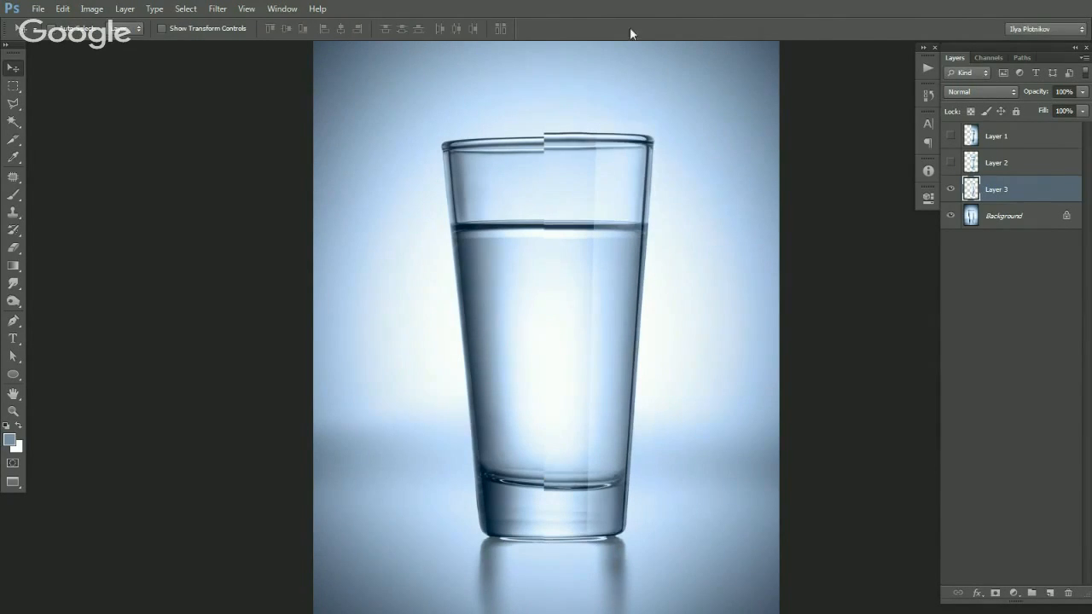
key("ctrl+t")
scroll(588, 128, "up", 2)
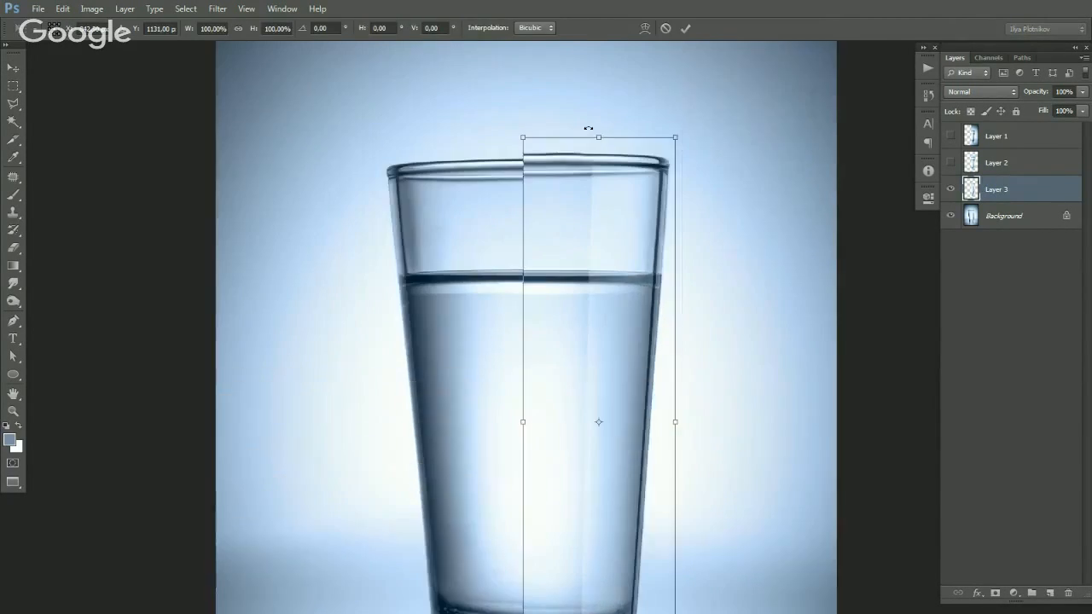
left_click_drag(599, 138, 598, 137)
key("Return")
Copy the rim area of the right half onto a new layer and compress it downward to line up with the left rim.
key("m")
left_click_drag(412, 89, 765, 267)
key("v")
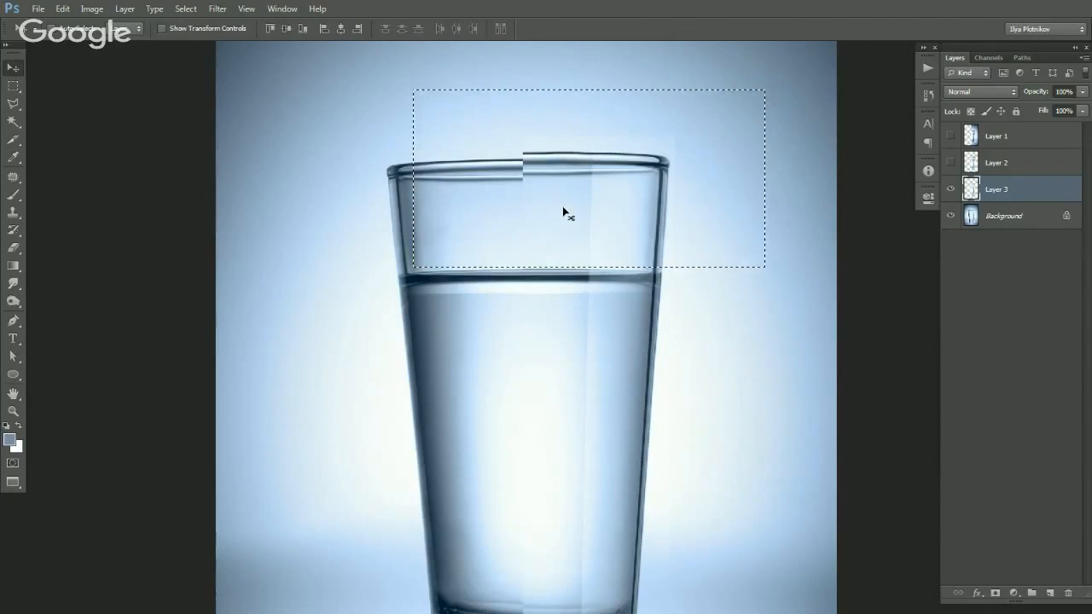
key("ctrl+j")
key("ctrl+t")
left_click_drag(599, 137, 595, 144)
key("Return")
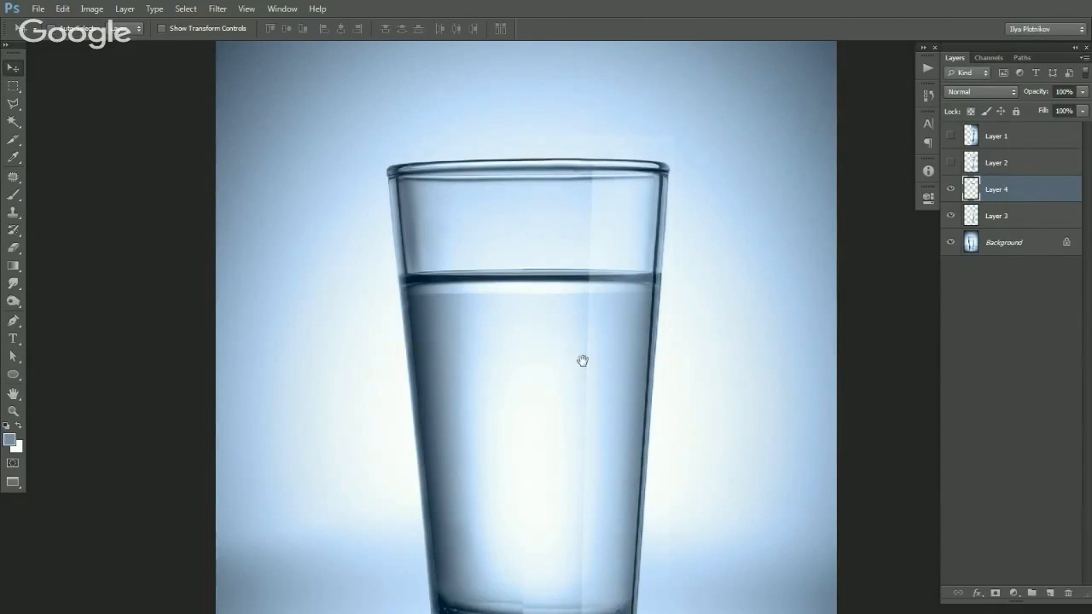
Copy the base area of Layer 3 onto a new layer and compress it upward to match the left side's base line.
left_click_drag(583, 361, 496, 251)
key("m")
left_click_drag(300, 318, 613, 429)
key("v")
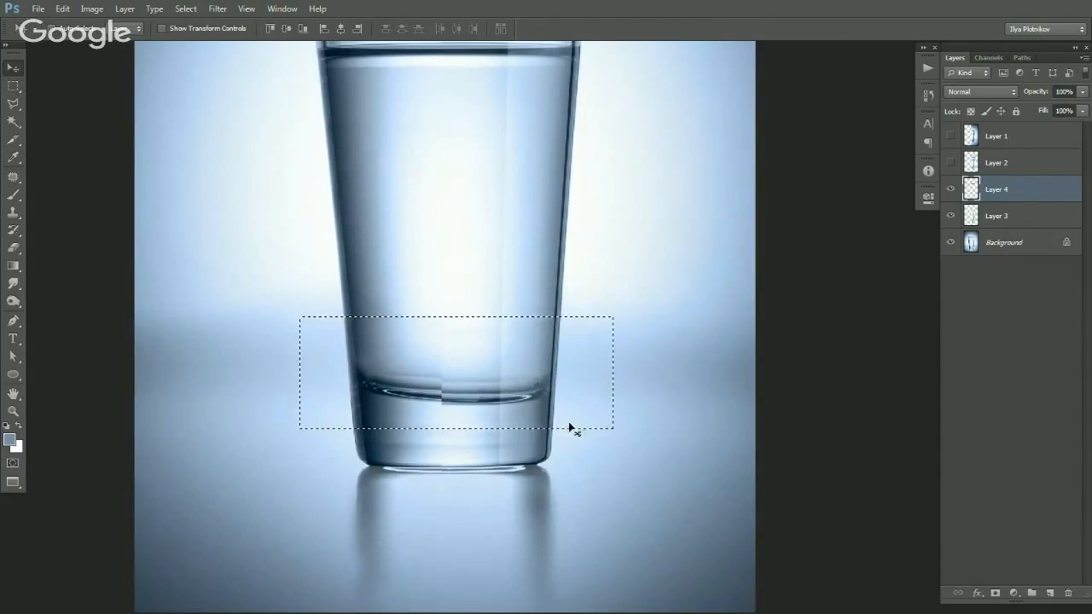
key("ctrl+j")
key("Return")
left_click(992, 216)
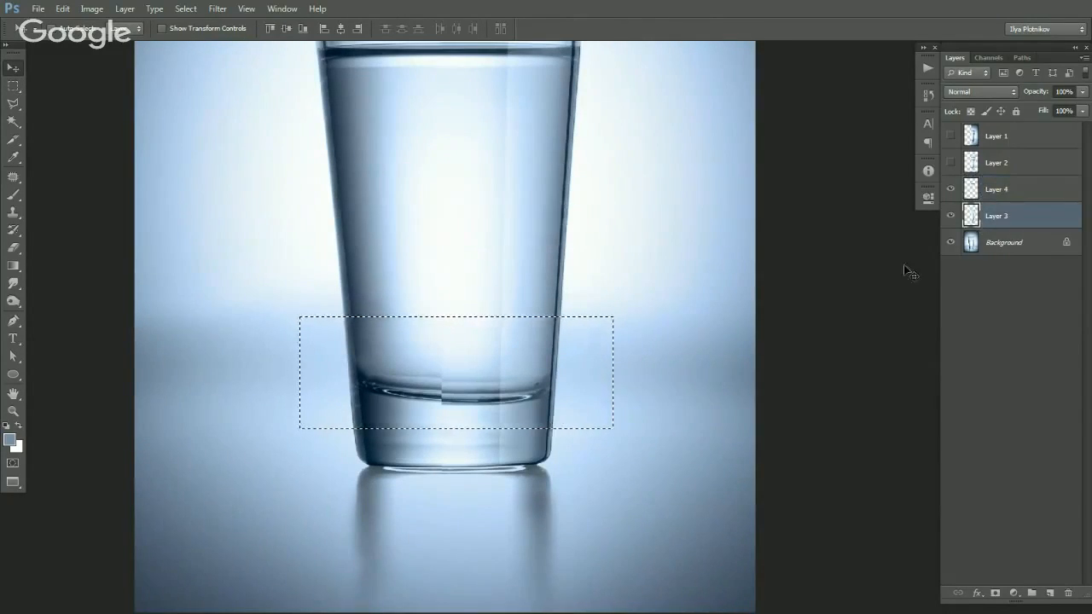
key("ctrl+j")
key("ctrl+t")
left_click_drag(515, 429, 519, 407)
key("Return")
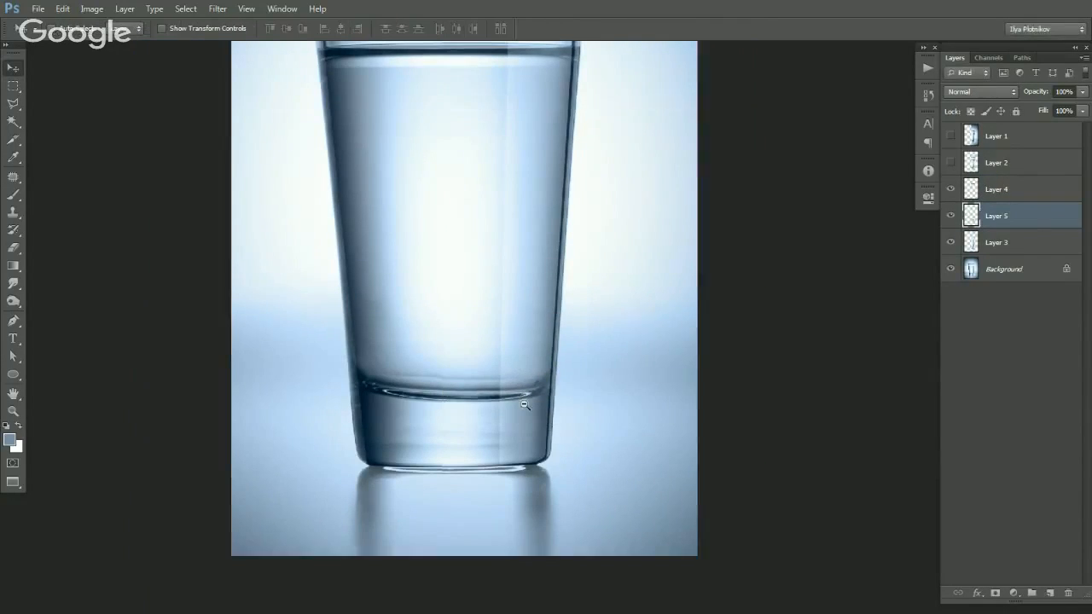
Merge Layers 3, 4 and 5 into one right-half layer and toggle its visibility to compare with the original glass.
left_click(525, 404, "alt")
left_click(525, 406, "alt")
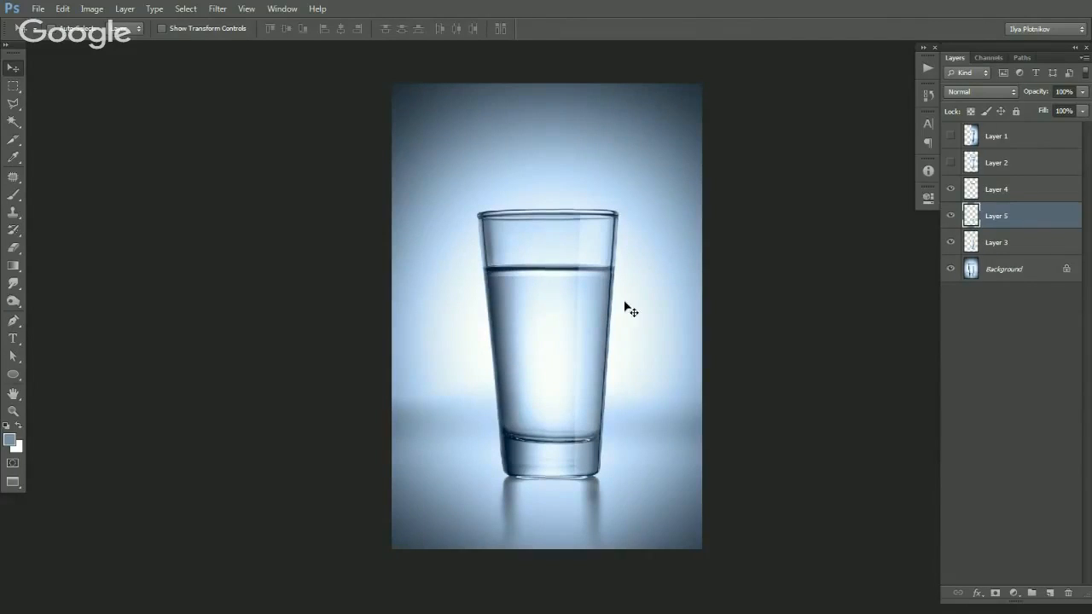
left_click(990, 193)
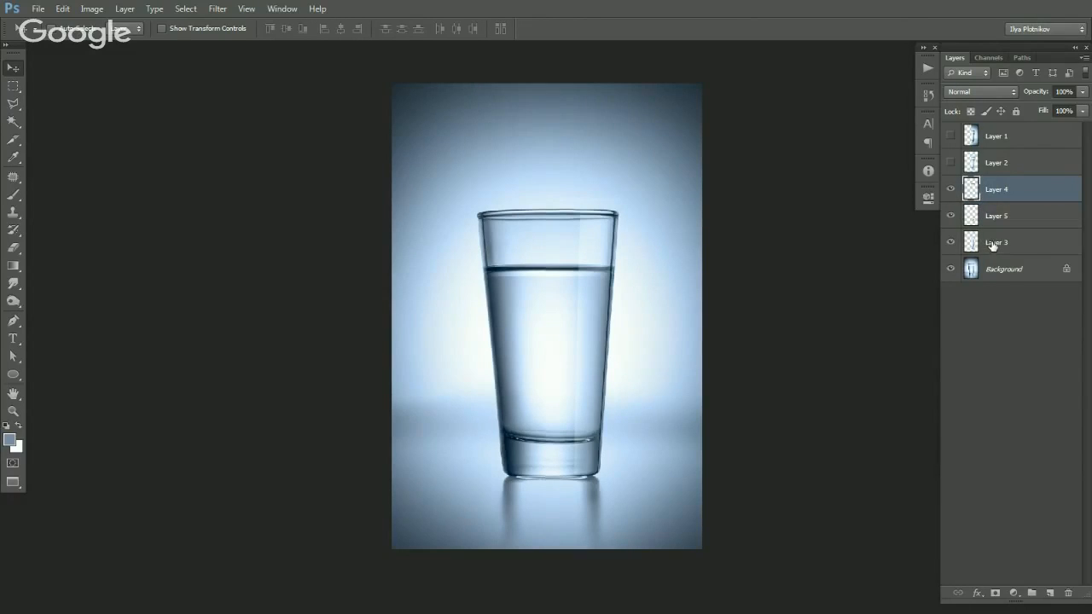
left_click(990, 243, "shift")
key("ctrl+e")
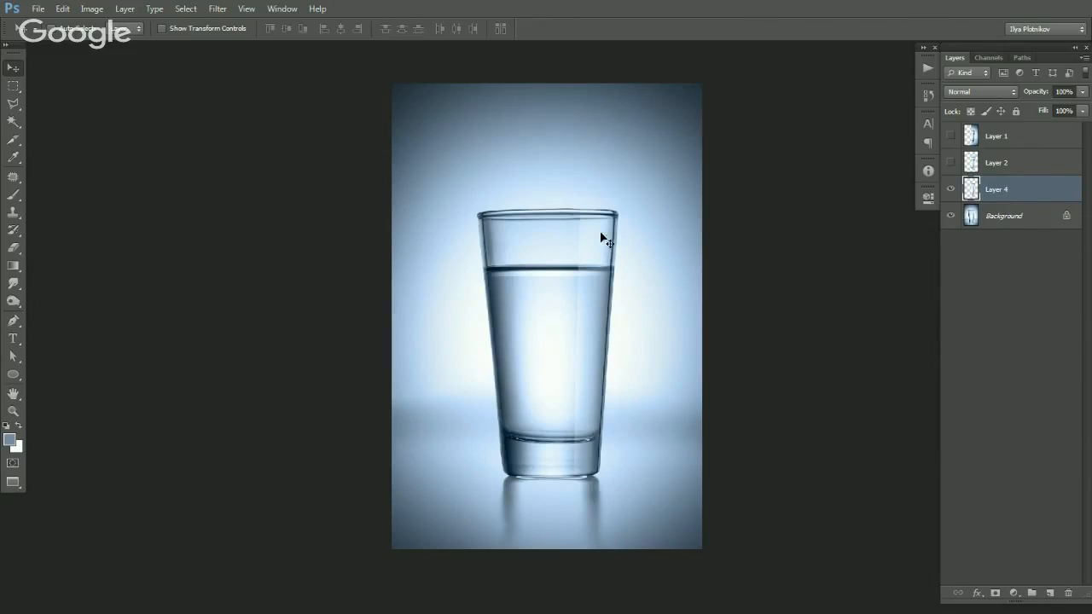
left_click(951, 189)
left_click(950, 189)
left_click(951, 190)
left_click(950, 189)
Rotate the merged right-half layer by about 1.22°, compare it with the original glass, and hide it.
key("ctrl+t")
left_click_drag(664, 169, 668, 169)
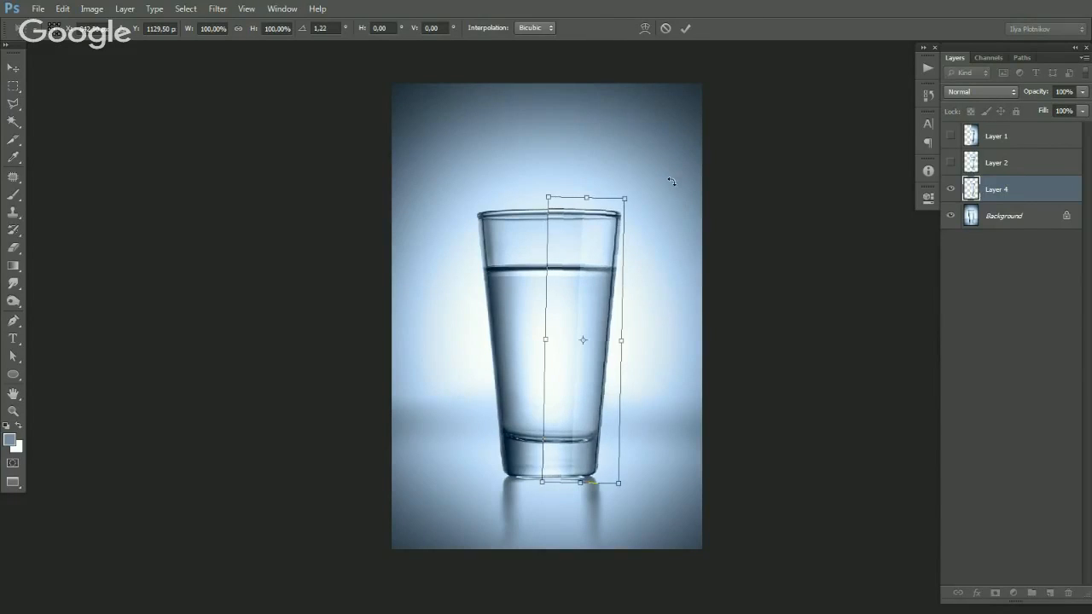
key("Return")
left_click(949, 190)
left_click(950, 191)
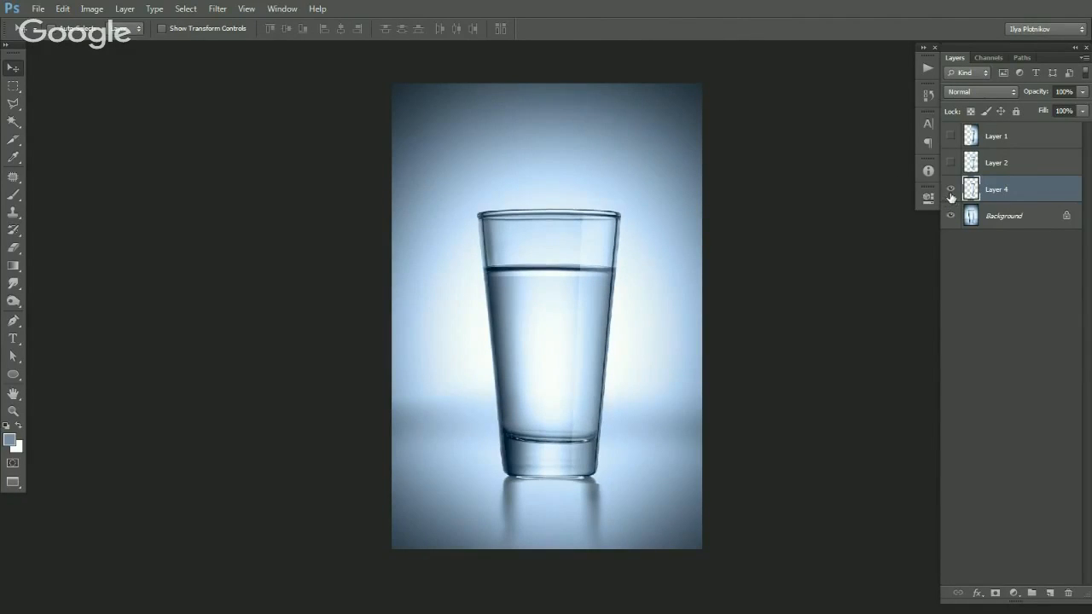
left_click(949, 190)
Select the left half of the glass on the Background, copy it onto a new layer, and rotate it slightly clockwise.
left_click(971, 216)
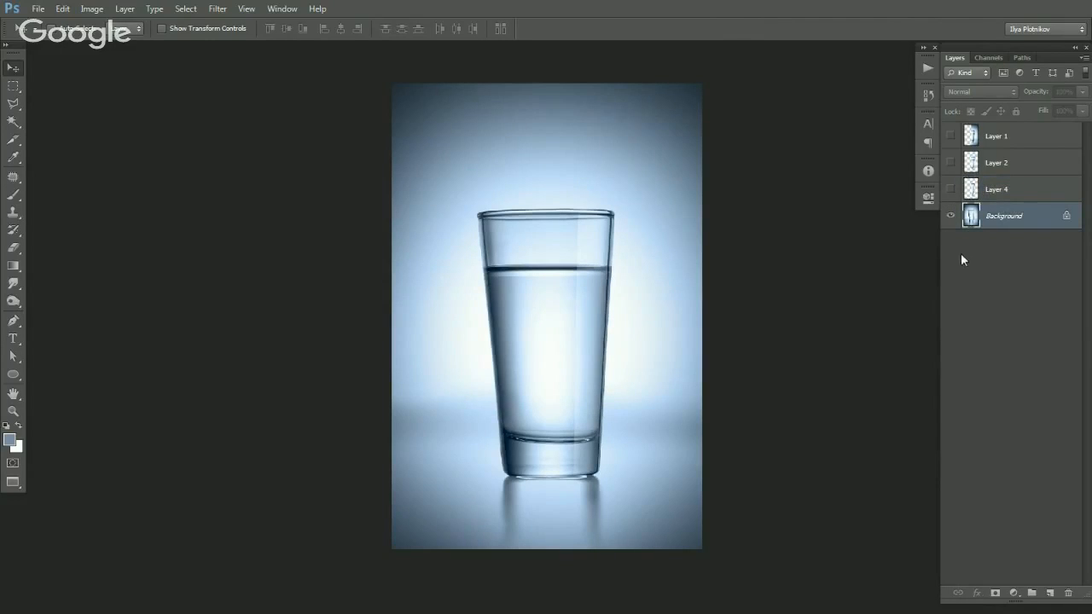
key("m")
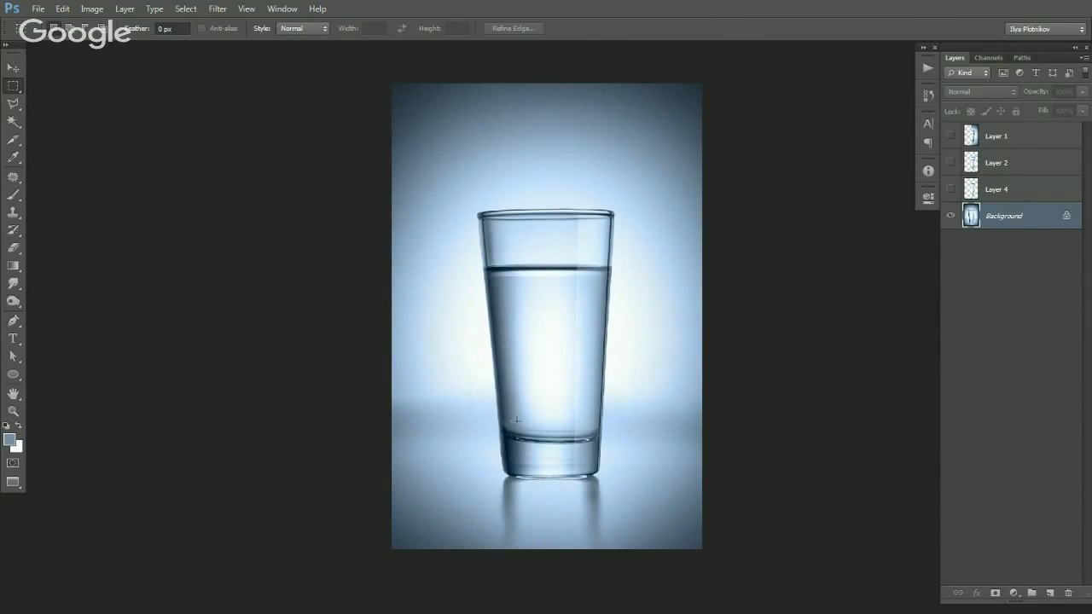
left_click_drag(428, 171, 551, 504)
key("v")
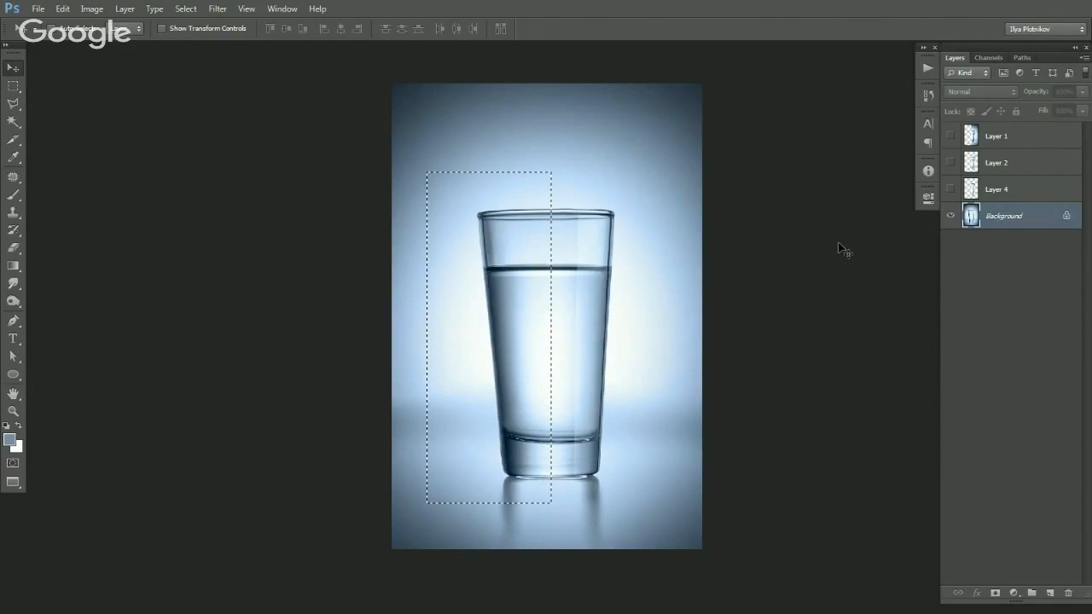
key("ctrl+j")
key("ctrl+t")
left_click_drag(613, 121, 621, 130)
key("Return")
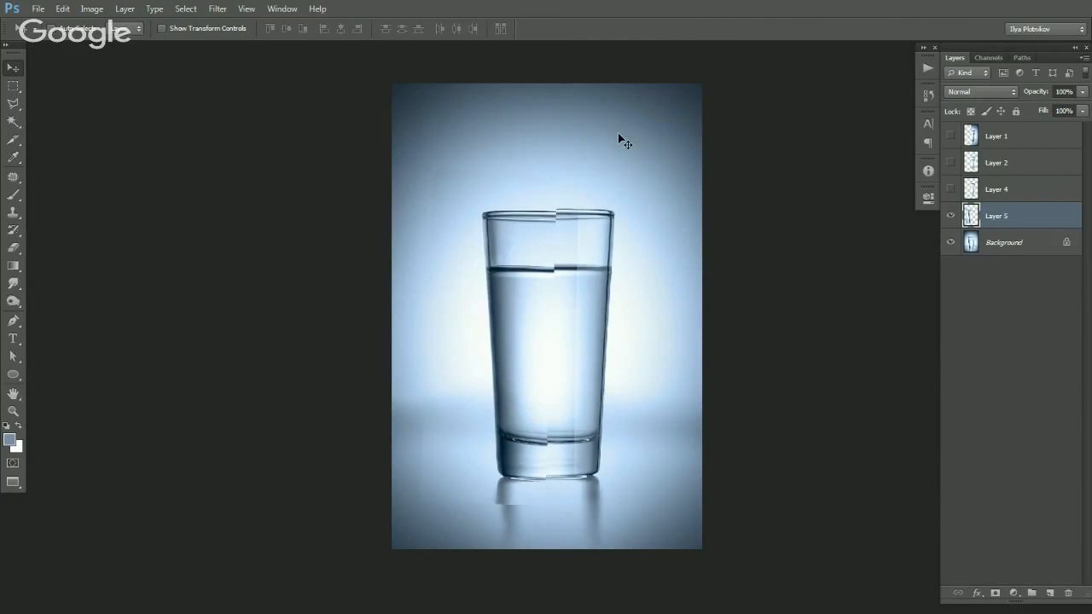
Nudge the rotated left half up and right to join the right half, toggling its visibility to compare.
key("Up")
key("Up")
key("Up")
key("Up")
key("Right")
key("Right")
key("Down")
key("Up")
left_click(952, 216)
left_click(952, 216)
Delete all four layer copies above the Background.
left_click(998, 147)
key("Delete")
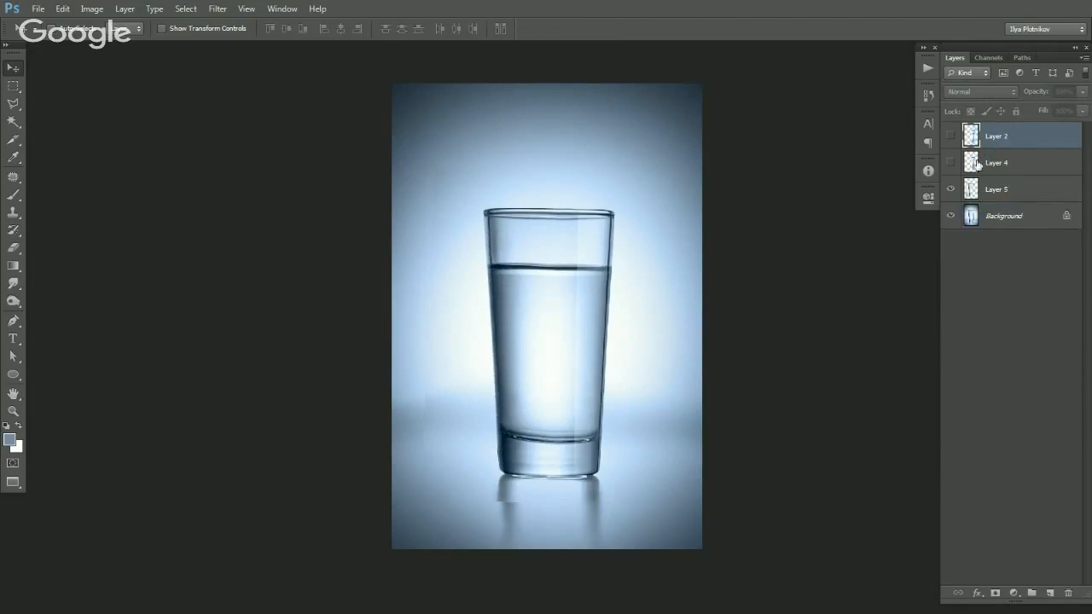
key("Delete")
key("Delete")
key("Delete")
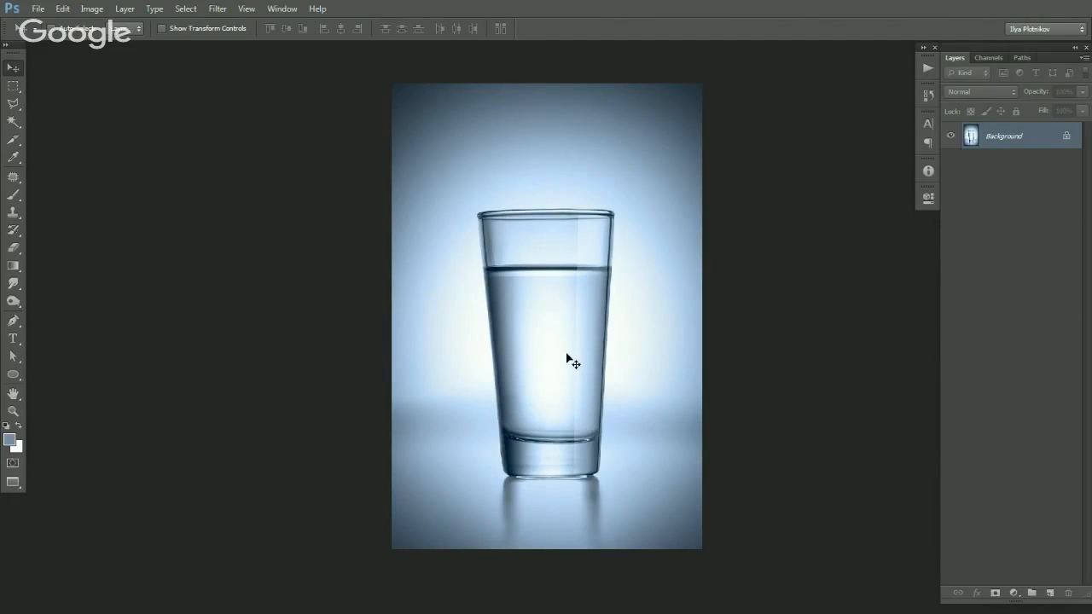
Examine the reflection beneath the glass up close, including in full-screen mode against black.
left_click_drag(559, 370, 545, 321)
left_click(550, 414, "ctrl")
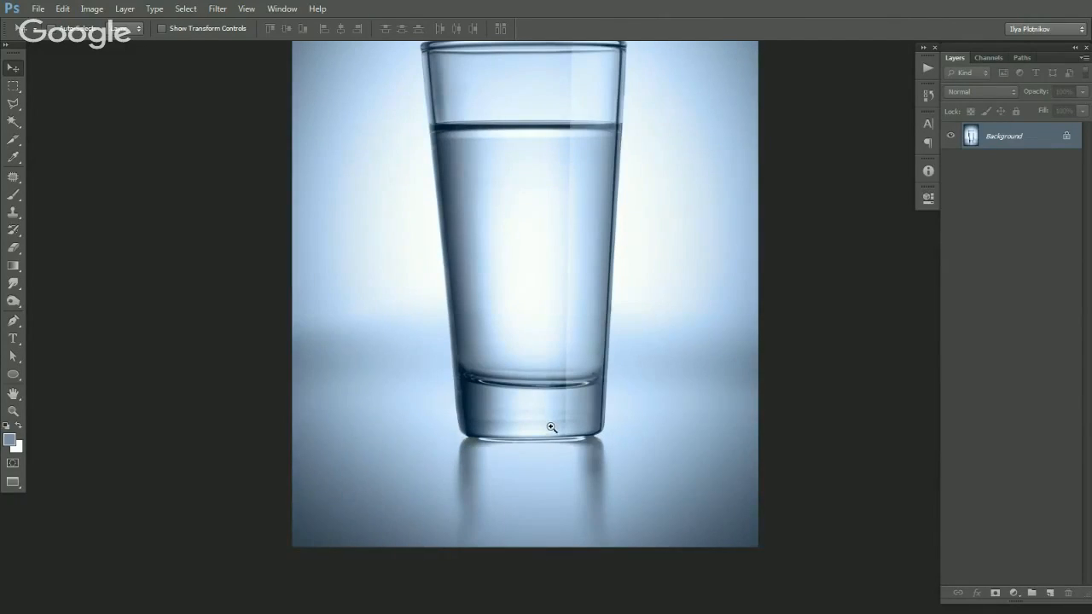
left_click_drag(548, 424, 534, 322)
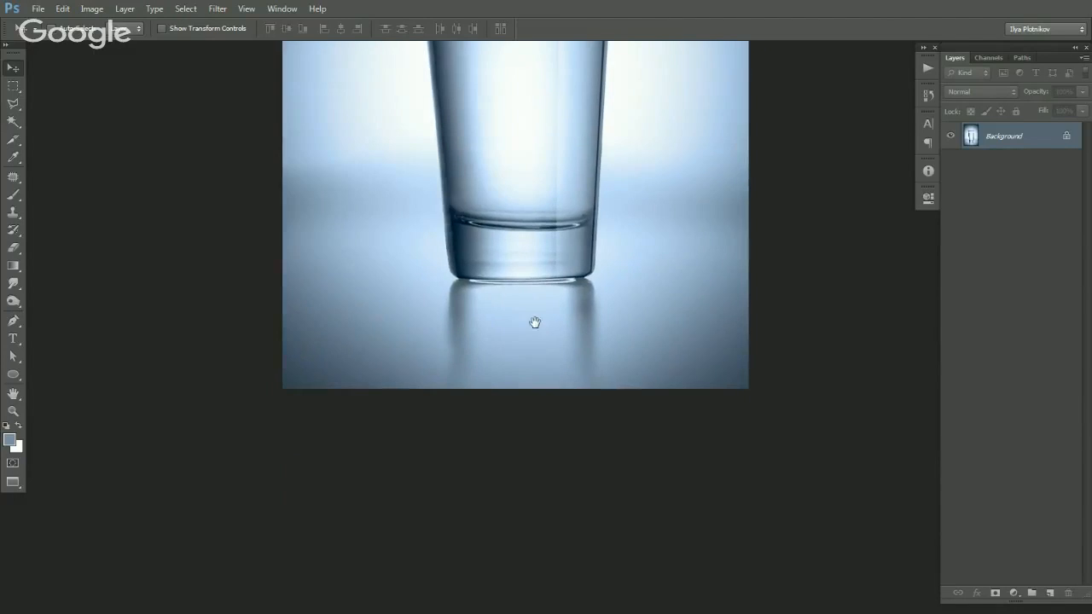
left_click(509, 376, "ctrl")
left_click(510, 369, "ctrl")
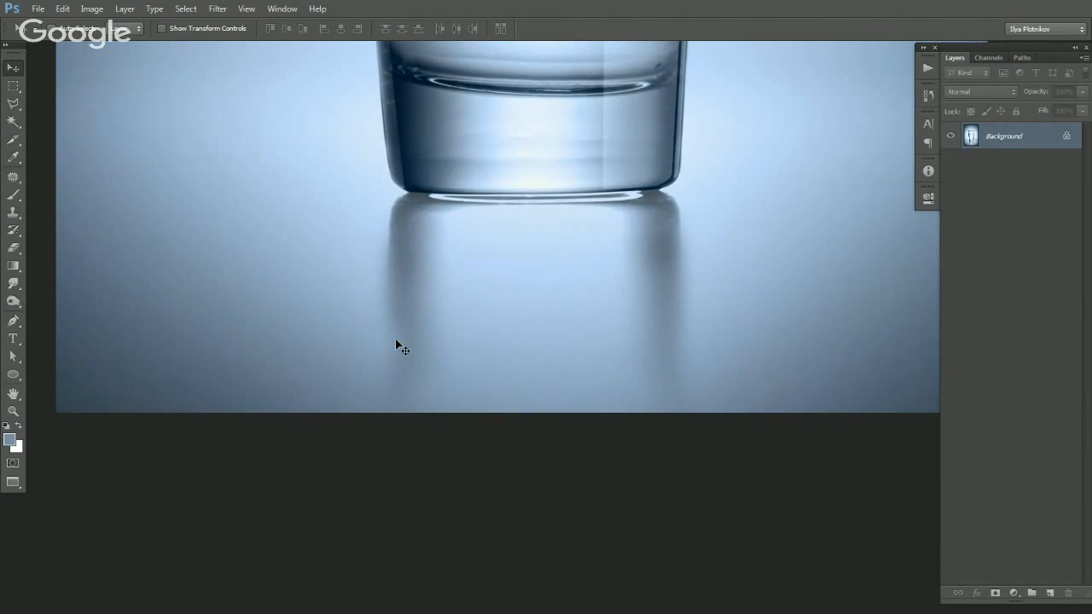
key("f")
key("f")
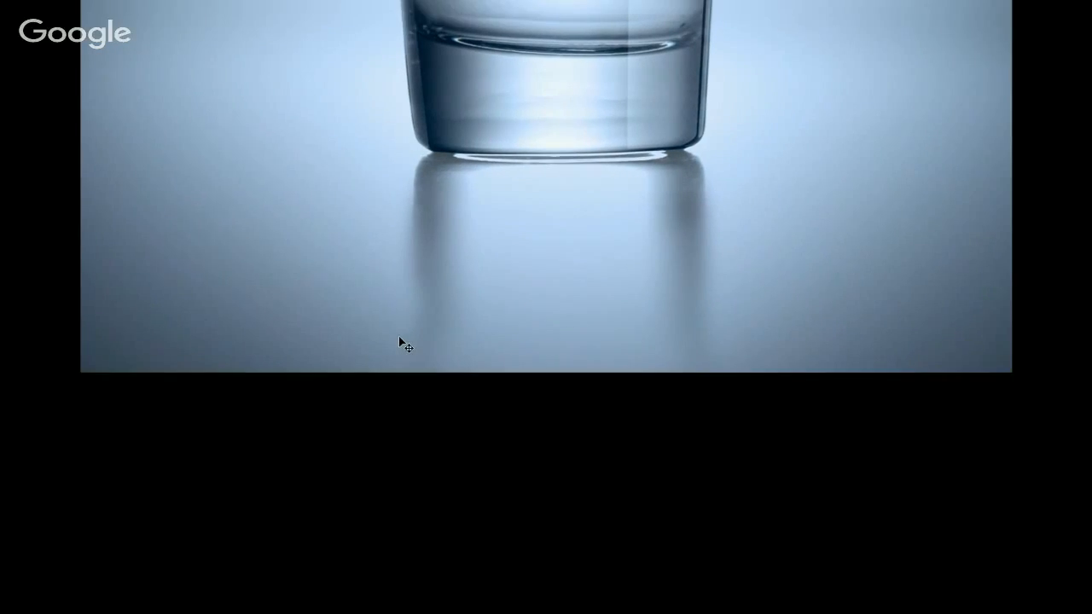
Examine the glass's reflection in the original DSC_0008.jpg up close and return to the blue retouched photo.
key("f")
left_click(317, 364)
key("f")
left_click_drag(435, 456, 371, 368)
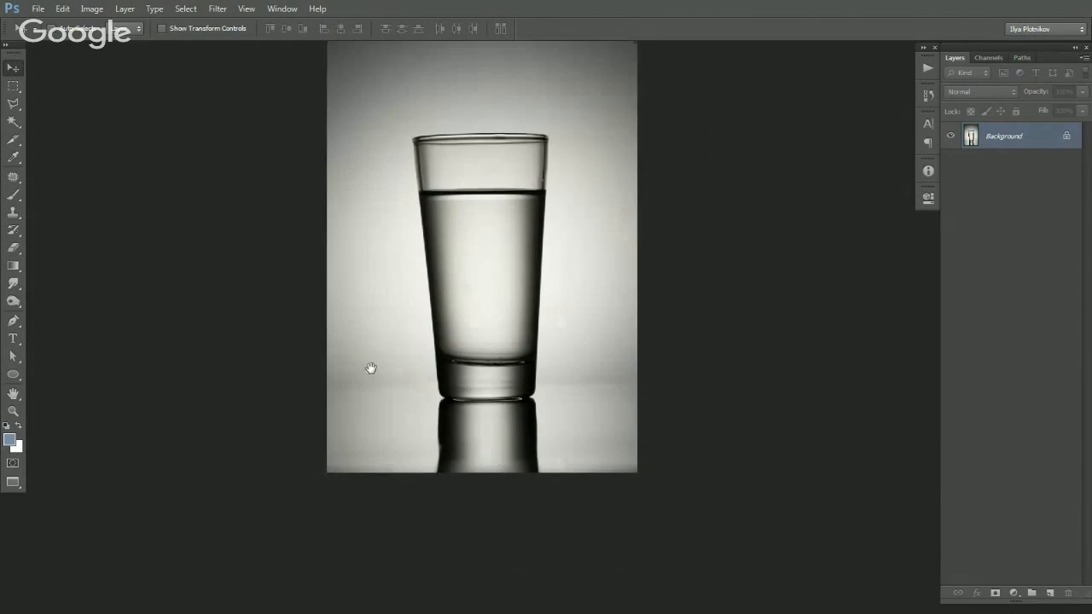
left_click(458, 456, "ctrl")
left_click(456, 459, "ctrl")
left_click(453, 461, "ctrl")
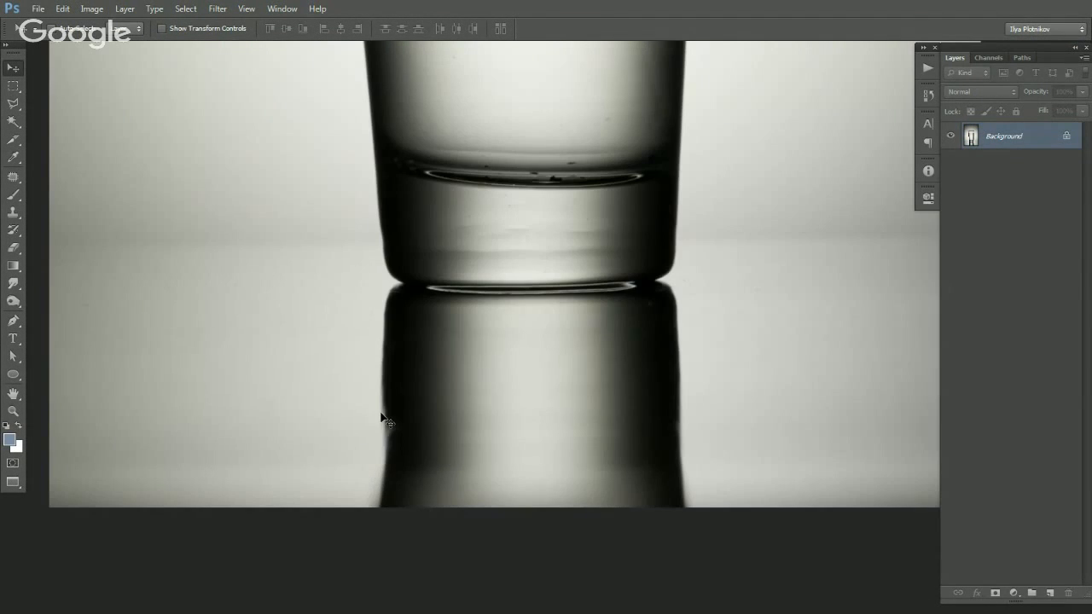
key("f")
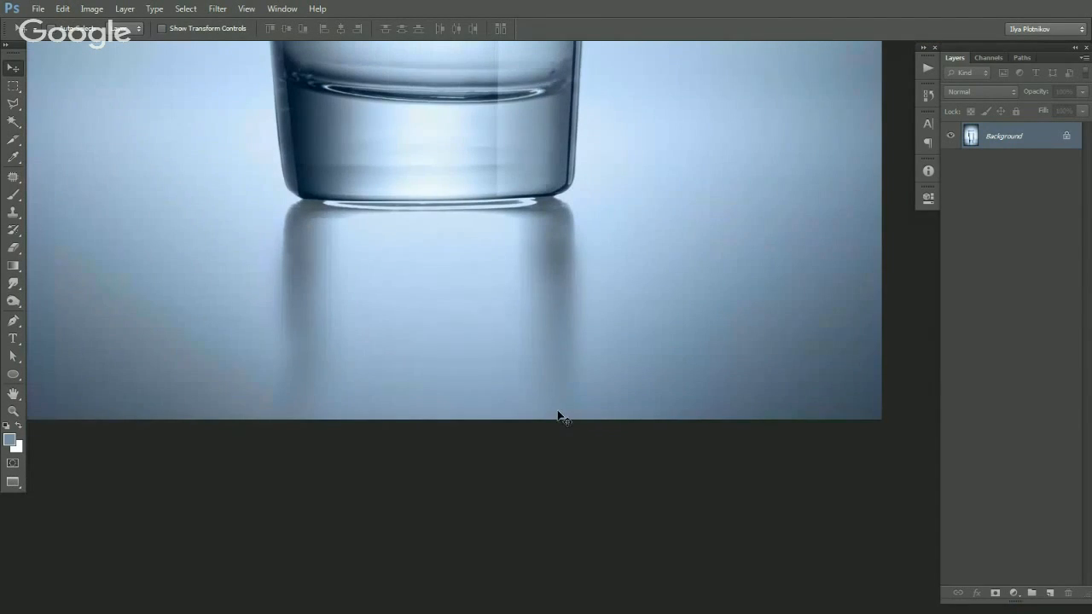
Select the area around the right-hand reflection below the glass and copy it onto a new layer.
key("m")
left_click_drag(410, 481, 409, 402)
key("ctrl+d")
key("ctrl+j")
Flip the reflection copy horizontally and position it over the left-hand reflection.
key("ctrl+t")
right_click(568, 339)
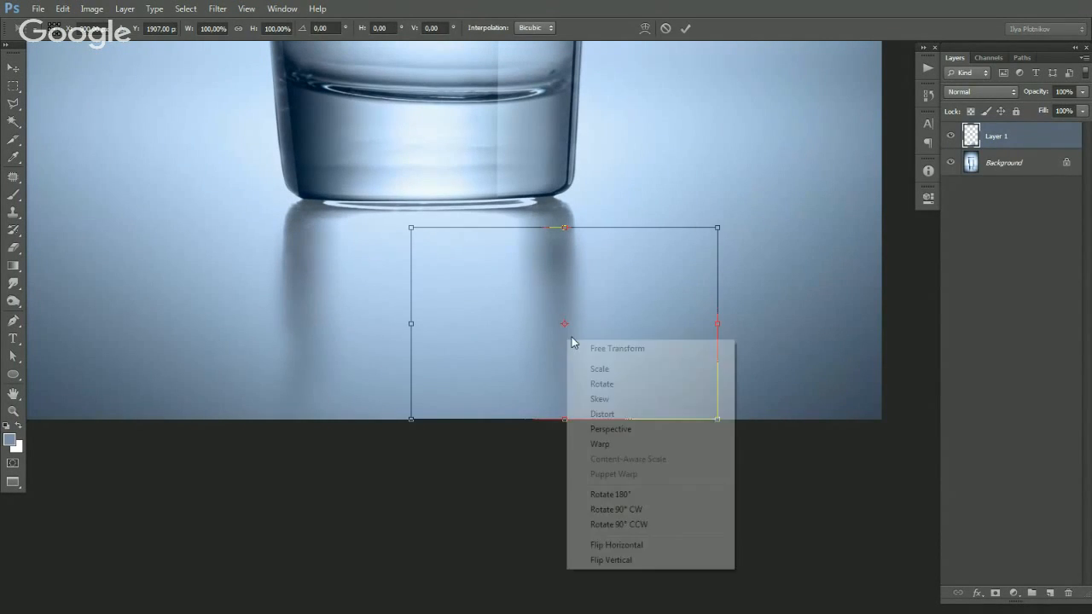
left_click(644, 544)
left_click_drag(610, 384, 341, 395)
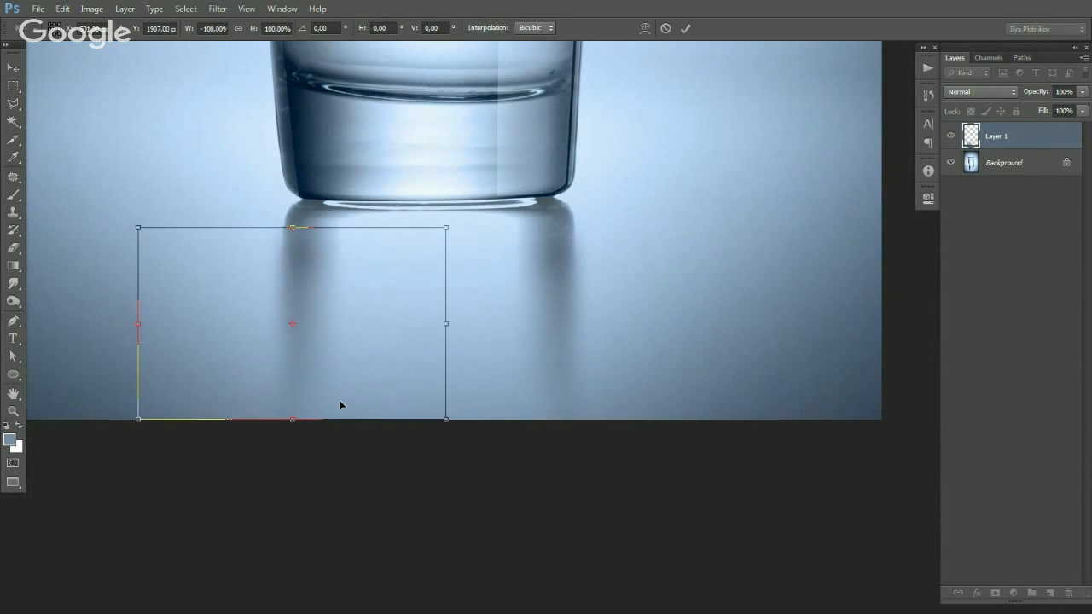
key("Return")
Apply the flip and erase the hard outer edge of the reflection copy with an enlarged soft eraser so it blends into the background.
left_click_drag(374, 243, 417, 248)
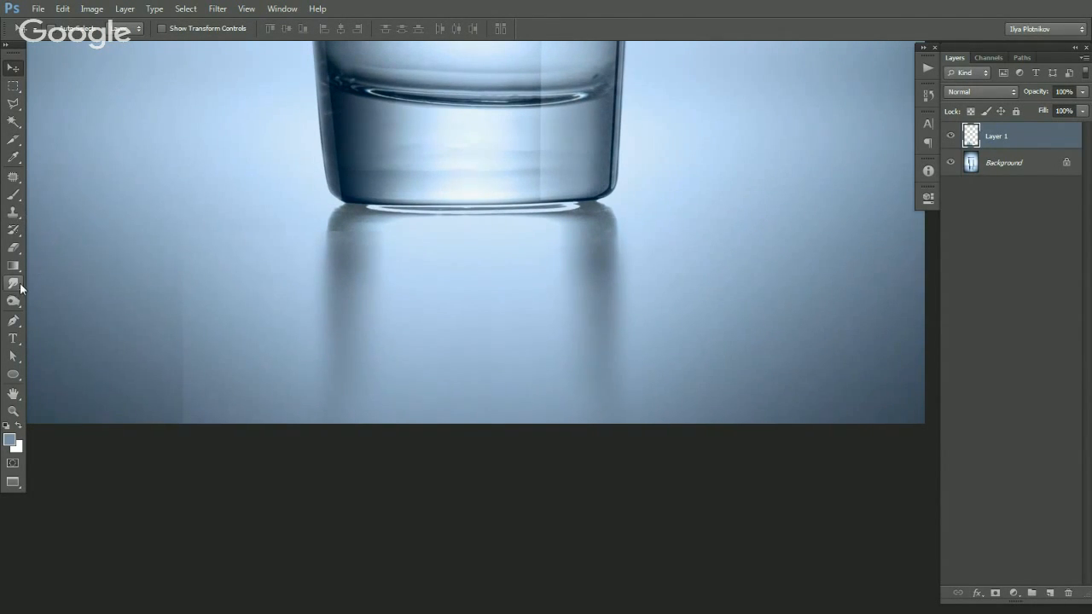
key("e")
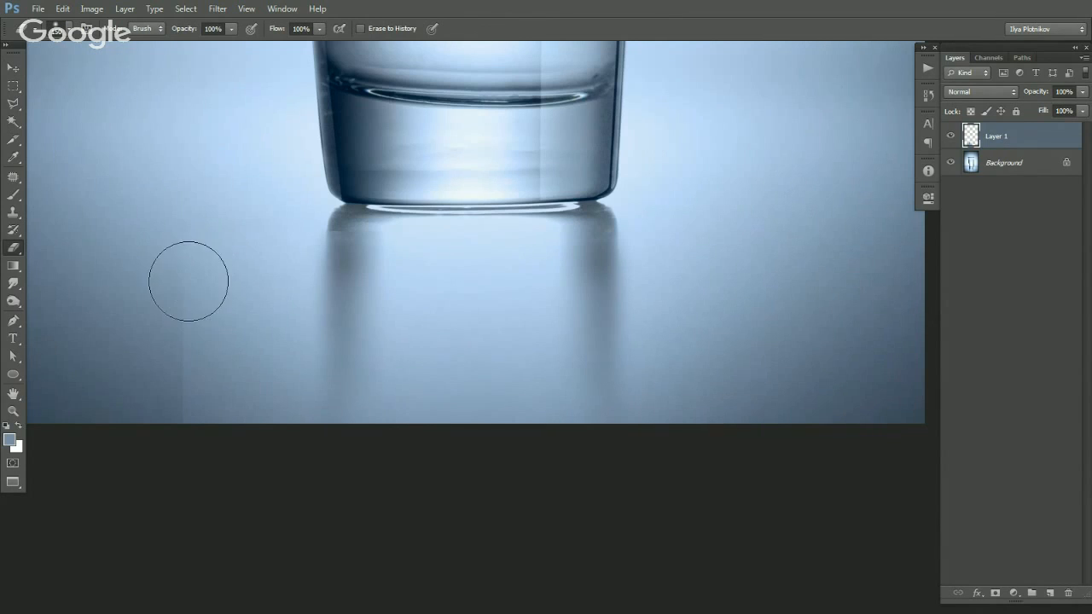
key("bracketright")
key("bracketright")
left_click_drag(207, 225, 197, 258)
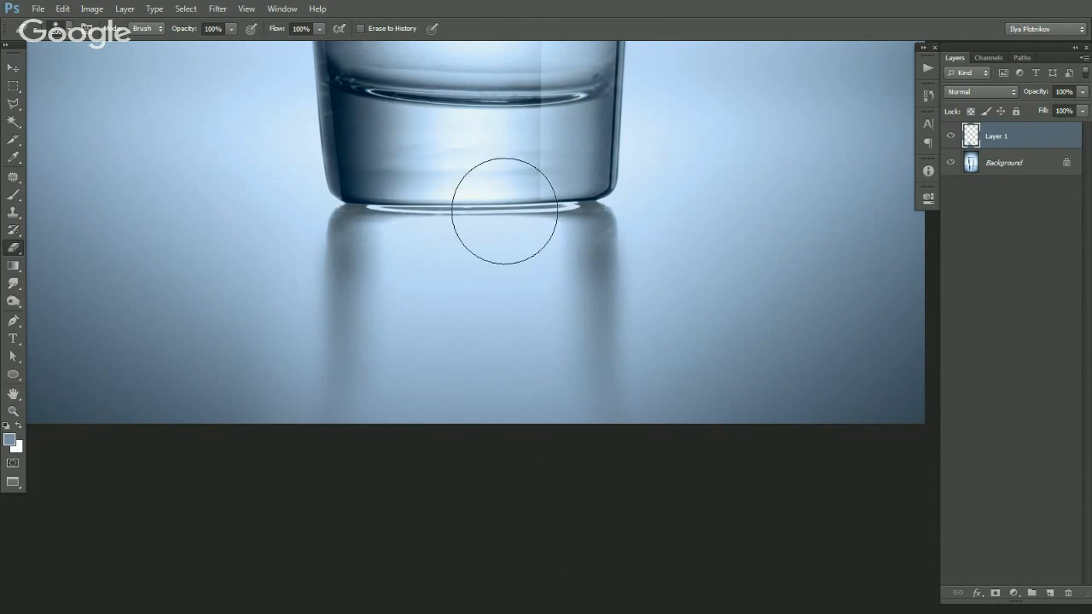
Compare the picture with and without the reflection copy by hiding and showing Layer 1.
key("v")
left_click(951, 137)
left_click(950, 138)
left_click(949, 139)
left_click(950, 139)
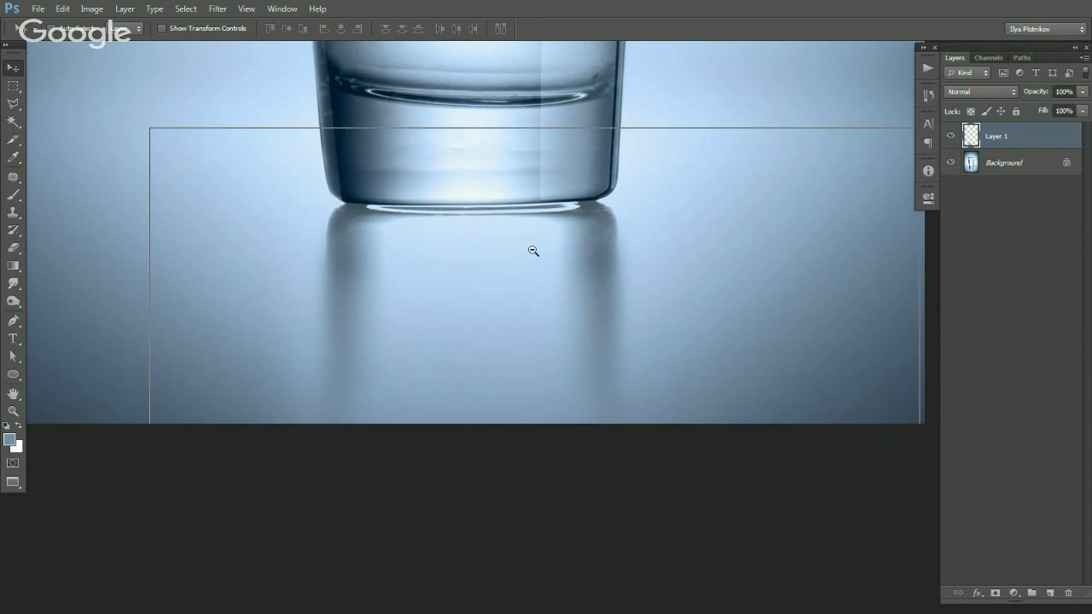
Examine the glass's base, its inner gradients and the two reflections beneath it at several magnifications.
left_click(531, 248, "alt")
left_click(539, 238, "alt")
left_click_drag(542, 170, 511, 326)
left_click(511, 326)
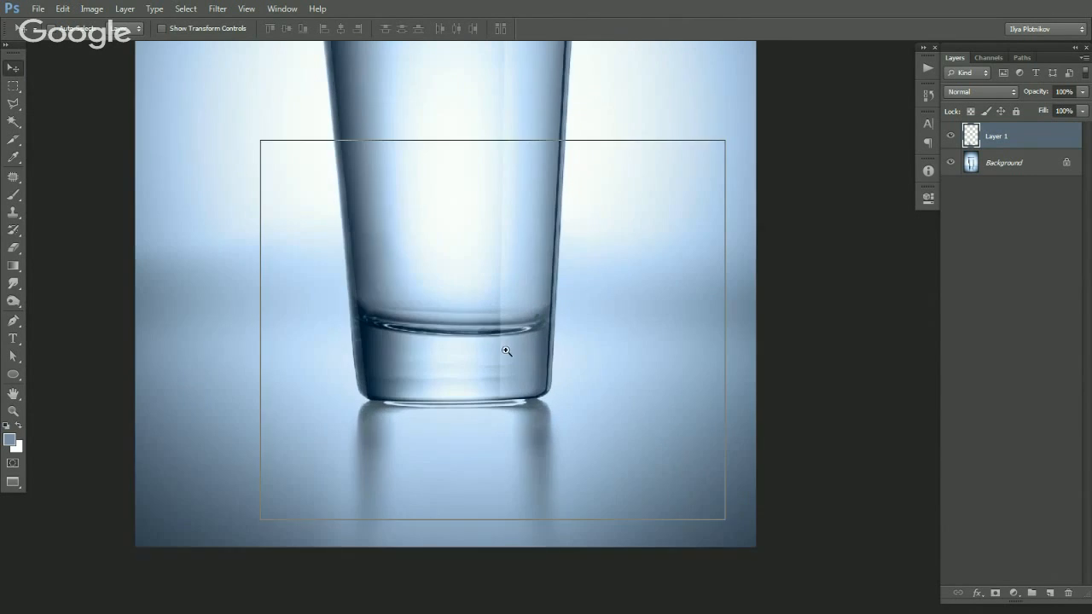
left_click(507, 349)
left_click(500, 366)
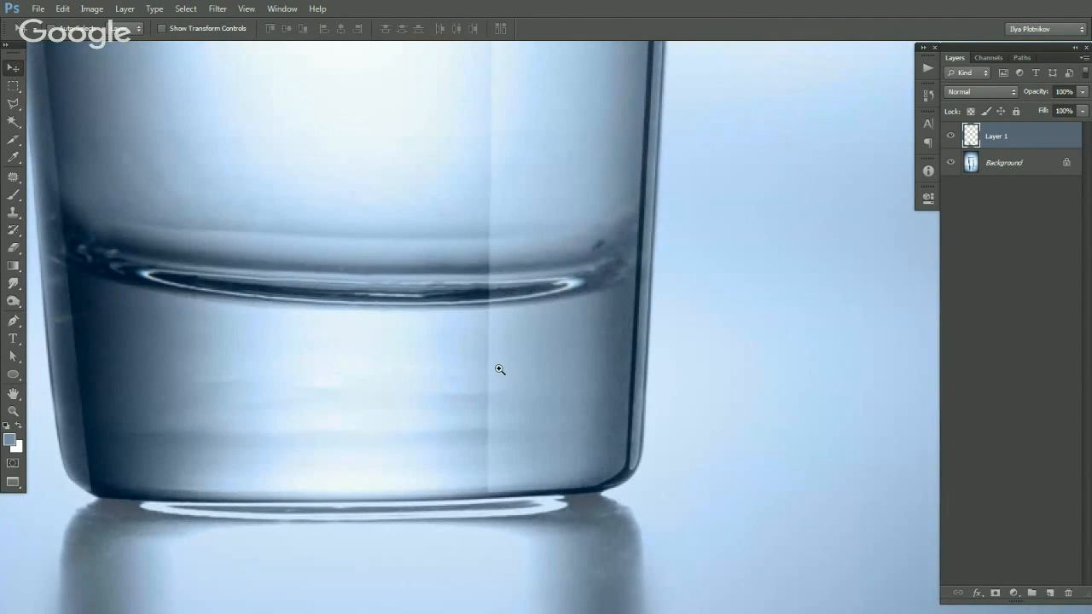
left_click(526, 454)
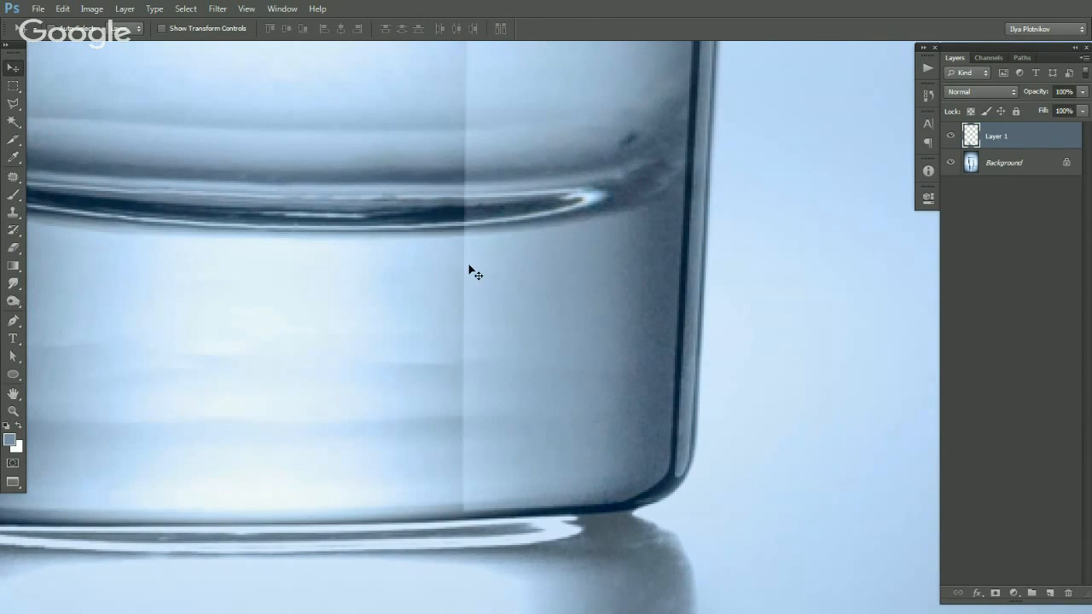
left_click(464, 351, "alt")
left_click_drag(468, 367, 555, 293)
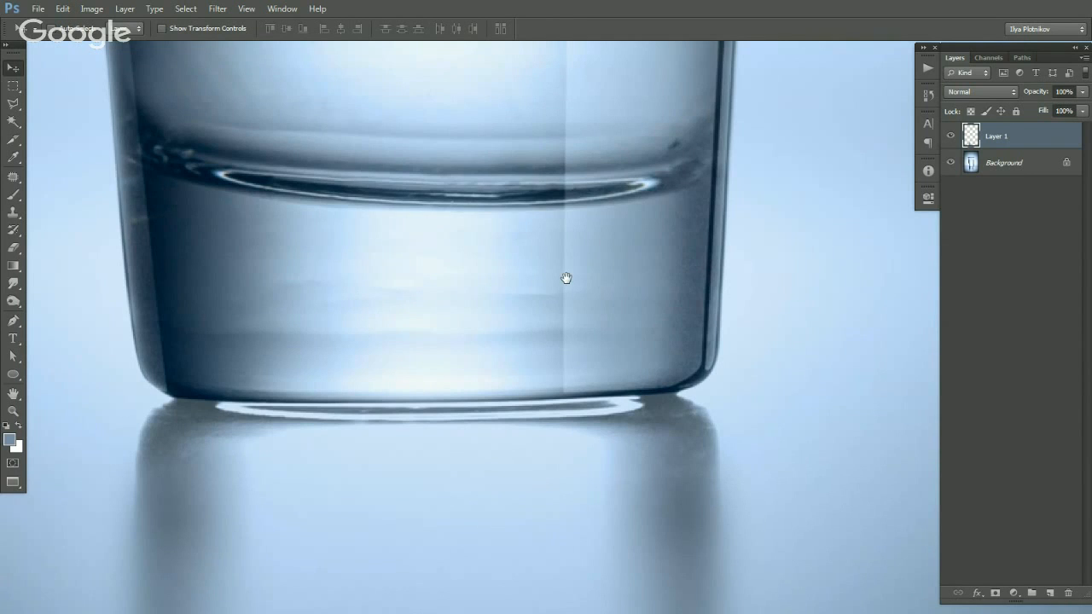
left_click_drag(563, 258, 581, 228)
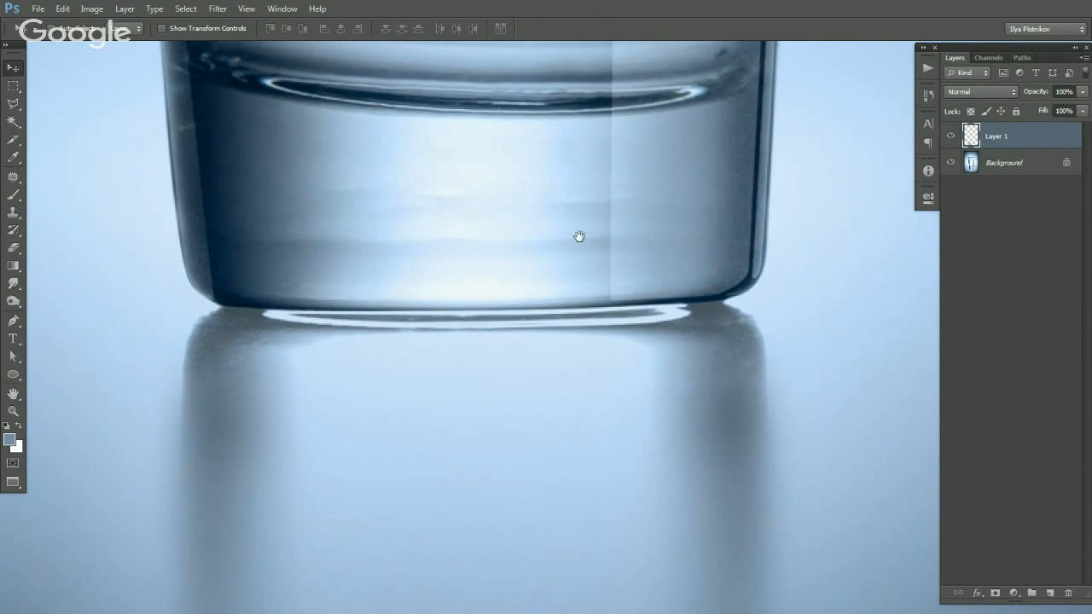
left_click(714, 266, "alt")
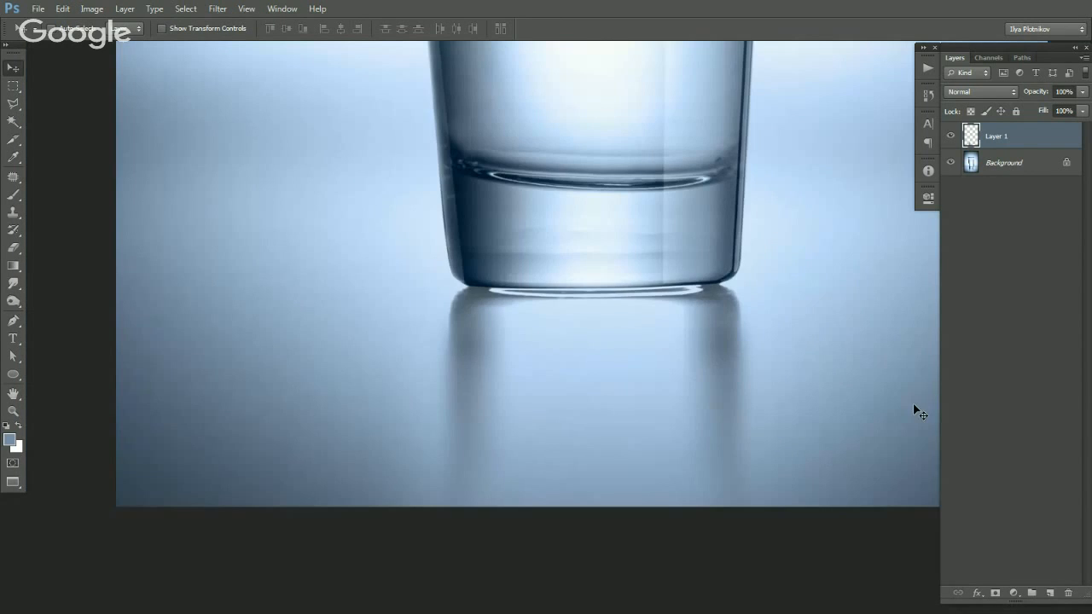
left_click_drag(737, 146, 678, 402)
left_click_drag(619, 175, 571, 271)
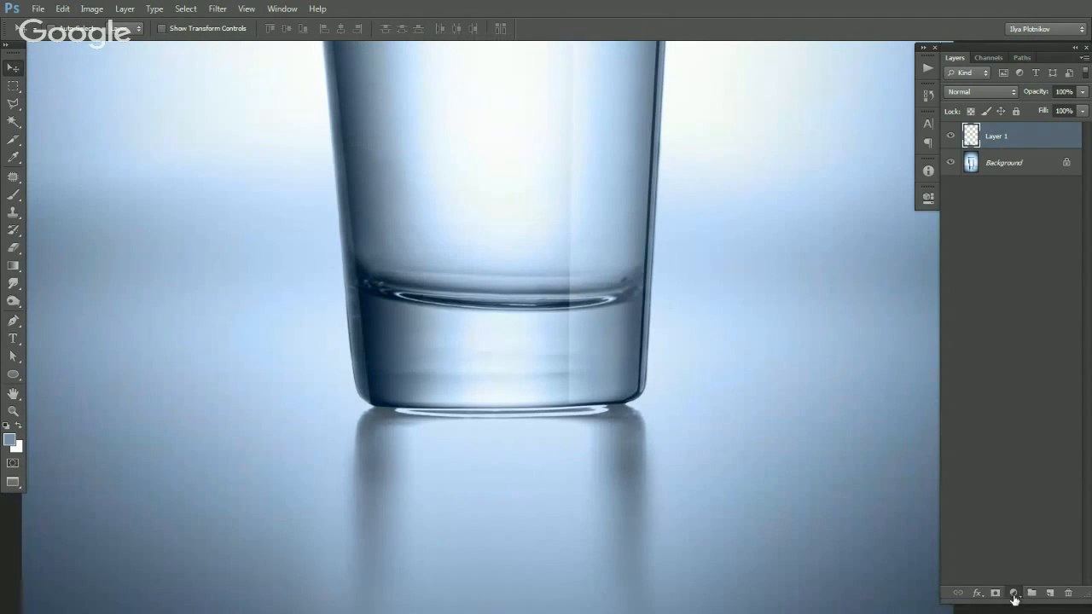
Add a high-contrast Curves adjustment layer, moving the black point to input 98 and pulling the white point inward.
left_click(1014, 592)
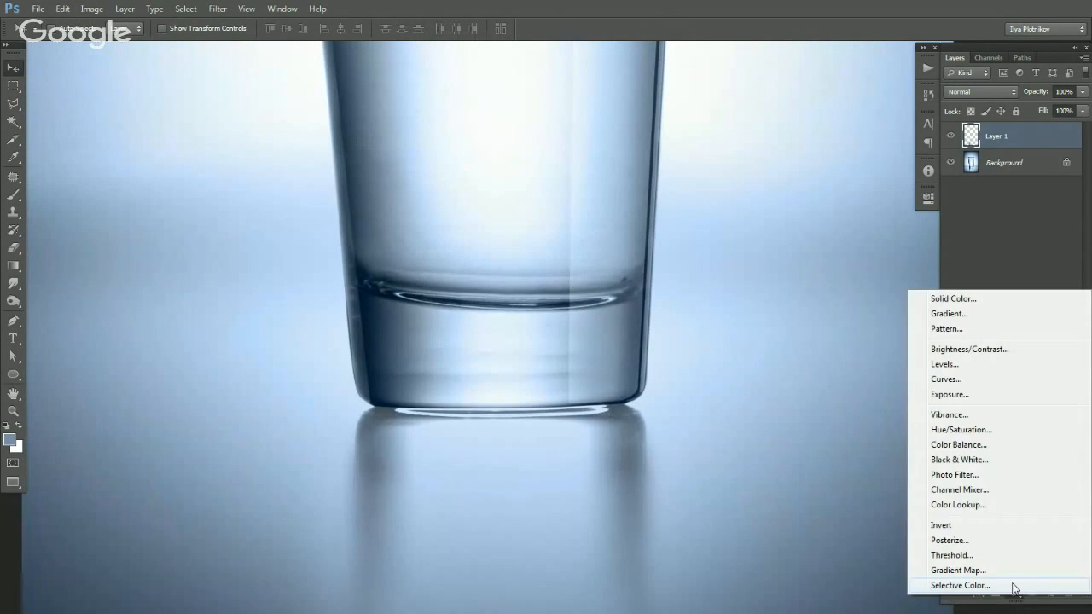
left_click(968, 380)
left_click_drag(708, 436, 772, 436)
left_click_drag(878, 265, 862, 265)
left_click_drag(777, 444, 793, 441)
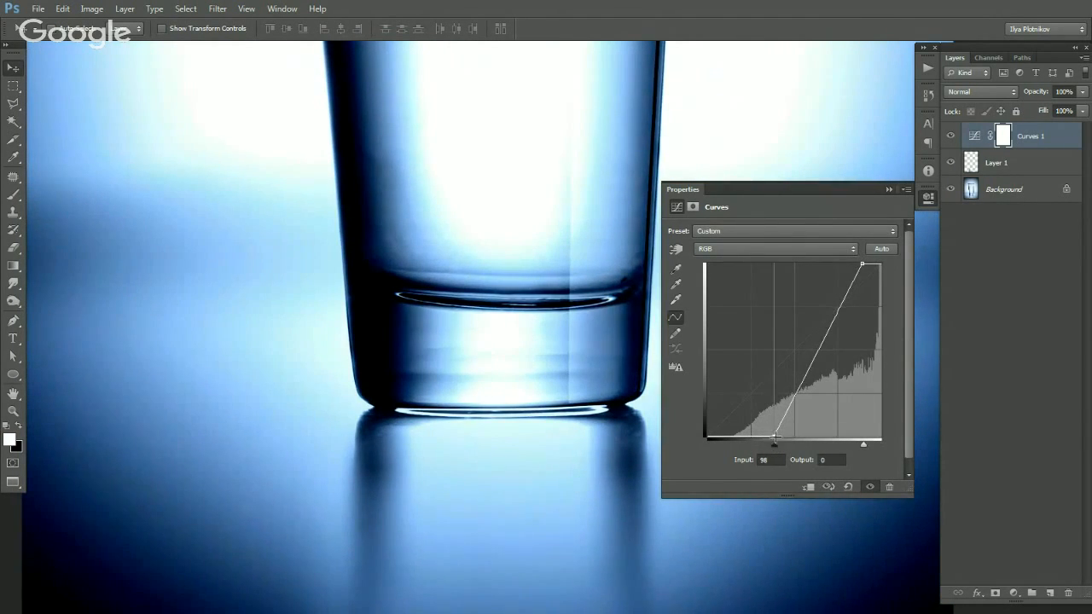
left_click(685, 190)
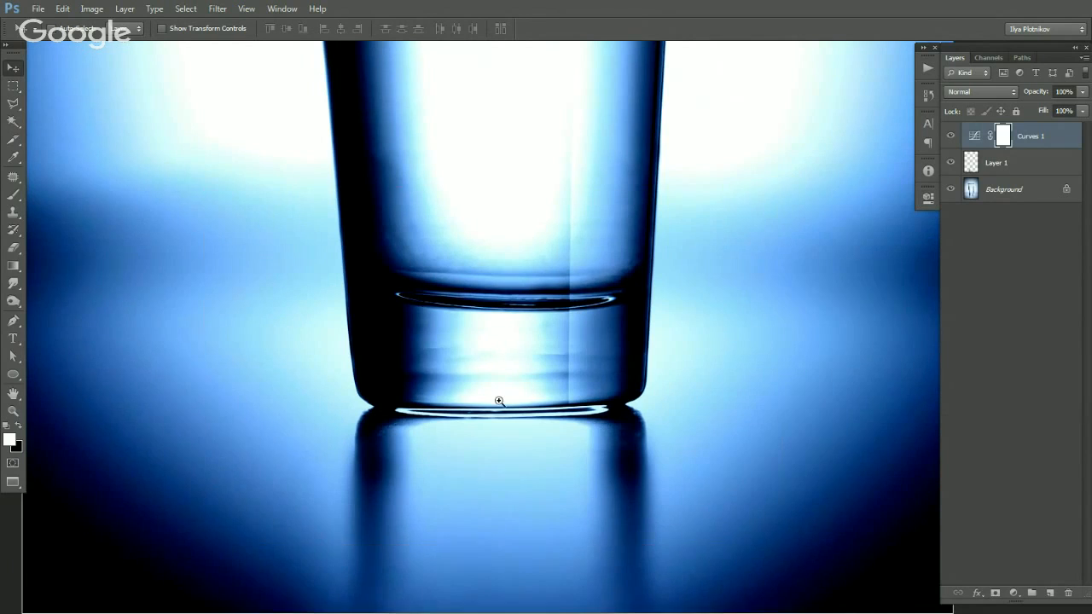
Compare the glass's base up close with and without the contrast curve, leaving the Curves layer hidden.
left_click(496, 396, "ctrl")
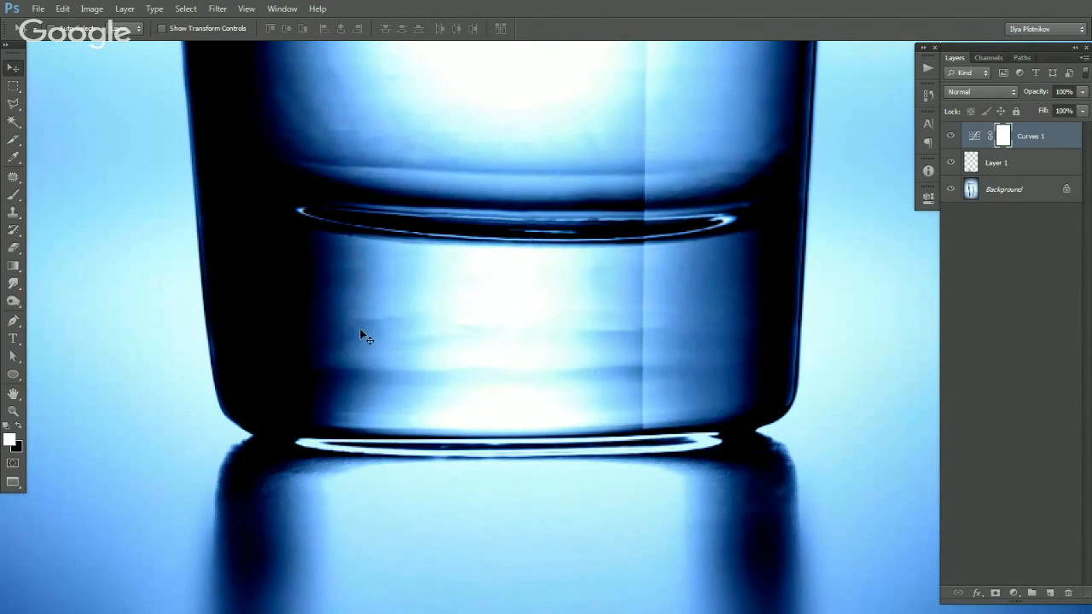
key("m")
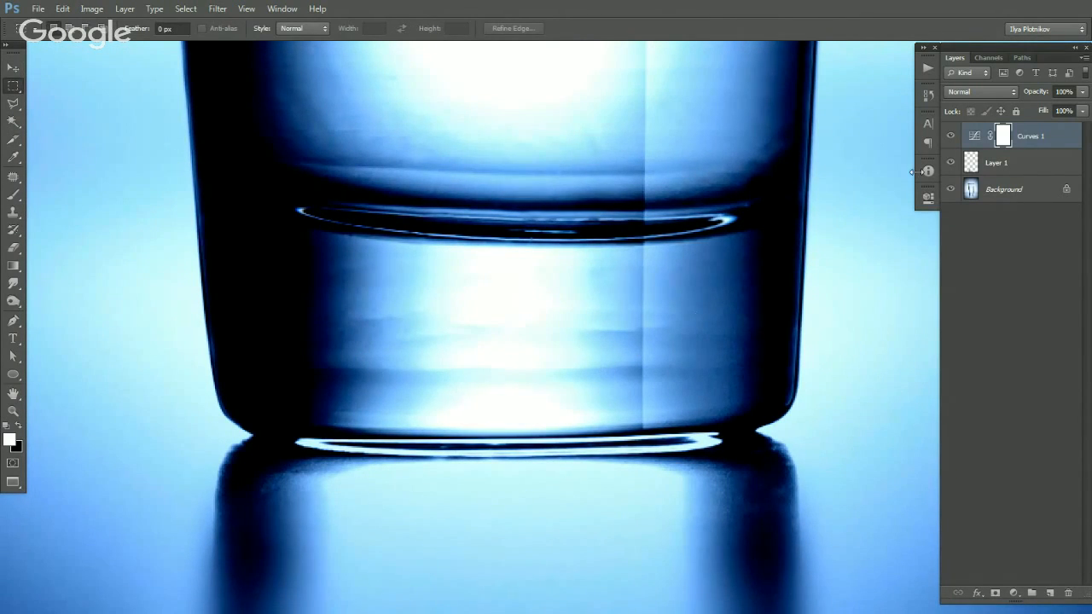
left_click(950, 137)
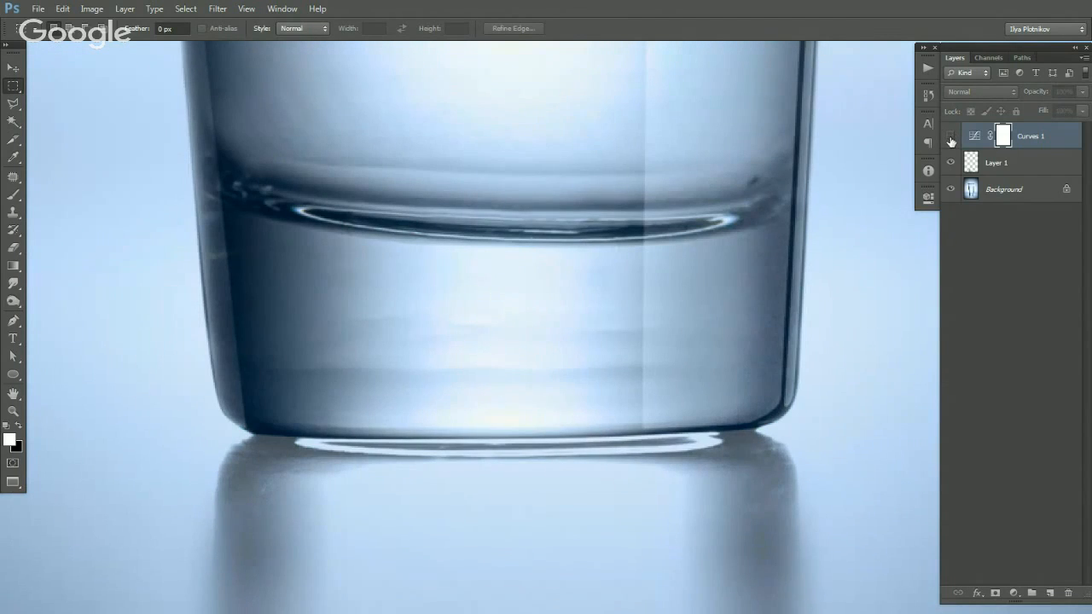
left_click(950, 139)
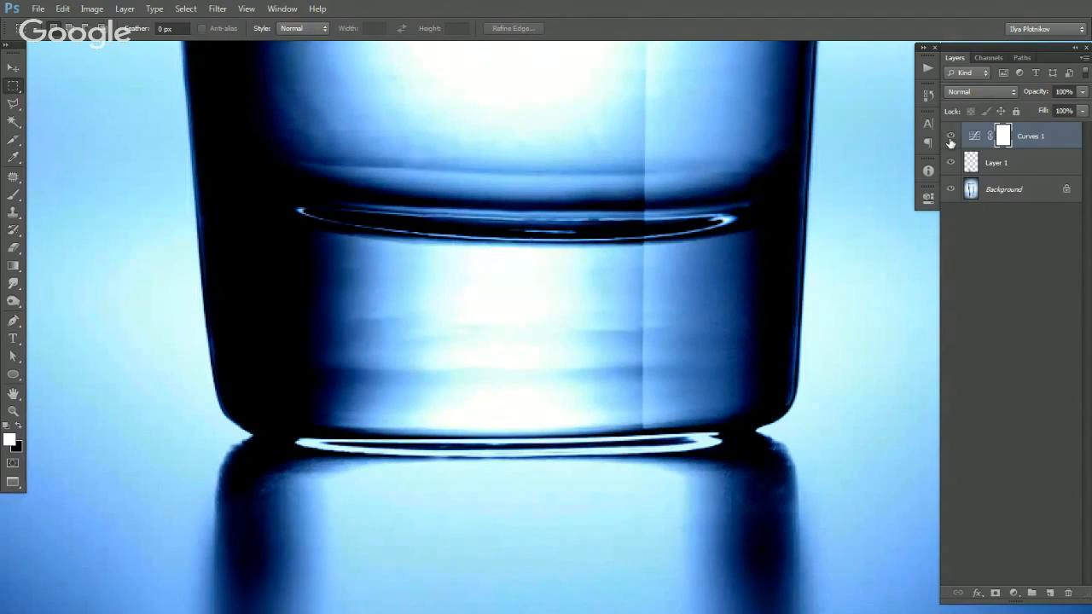
left_click(950, 138)
On the Background layer, patch the band of streaks across the middle of the glass's base with the cleaner area just above.
left_click(972, 192)
left_click_drag(339, 308, 656, 357)
left_click(13, 177)
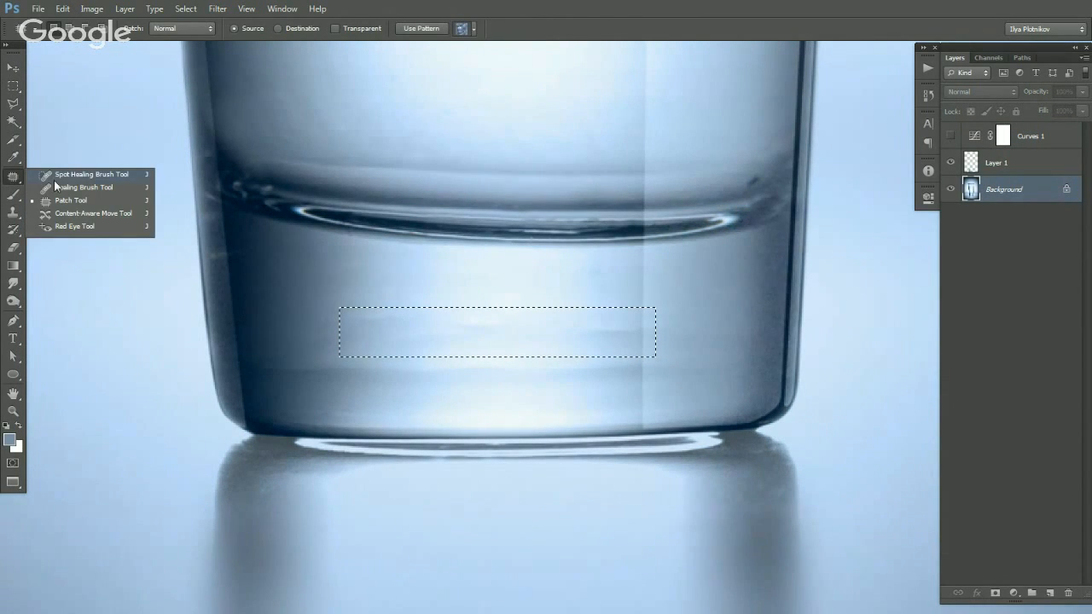
left_click(61, 203)
left_click_drag(561, 316, 552, 290)
key("ctrl+d")
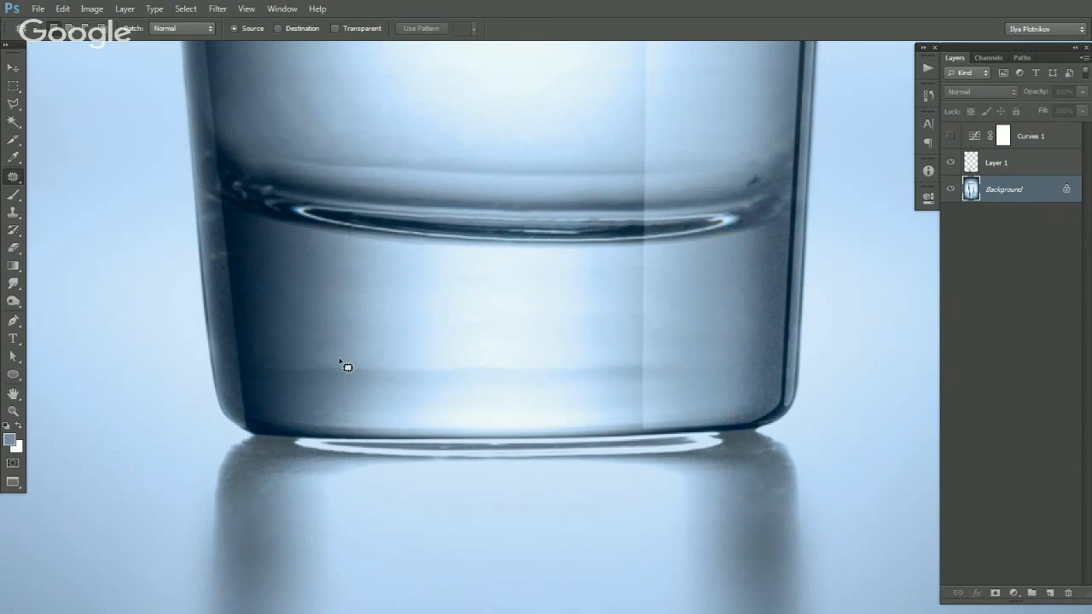
Patch the lower horizontal streak across the glass's base with the clean area above it.
key("m")
left_click_drag(277, 342, 679, 405)
key("j")
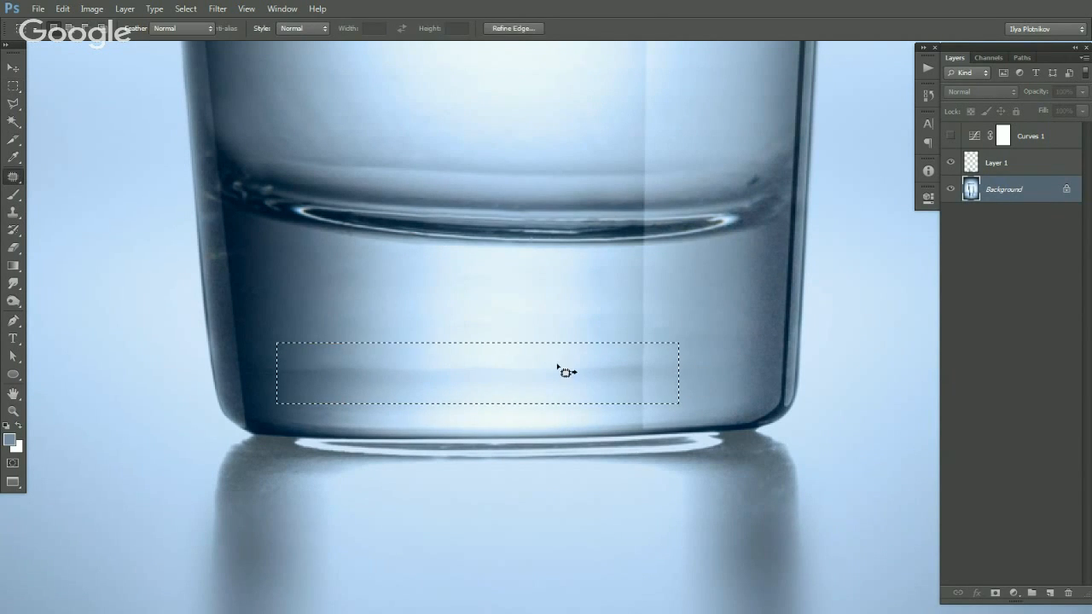
left_click_drag(552, 378, 554, 313)
key("ctrl+d")
key("v")
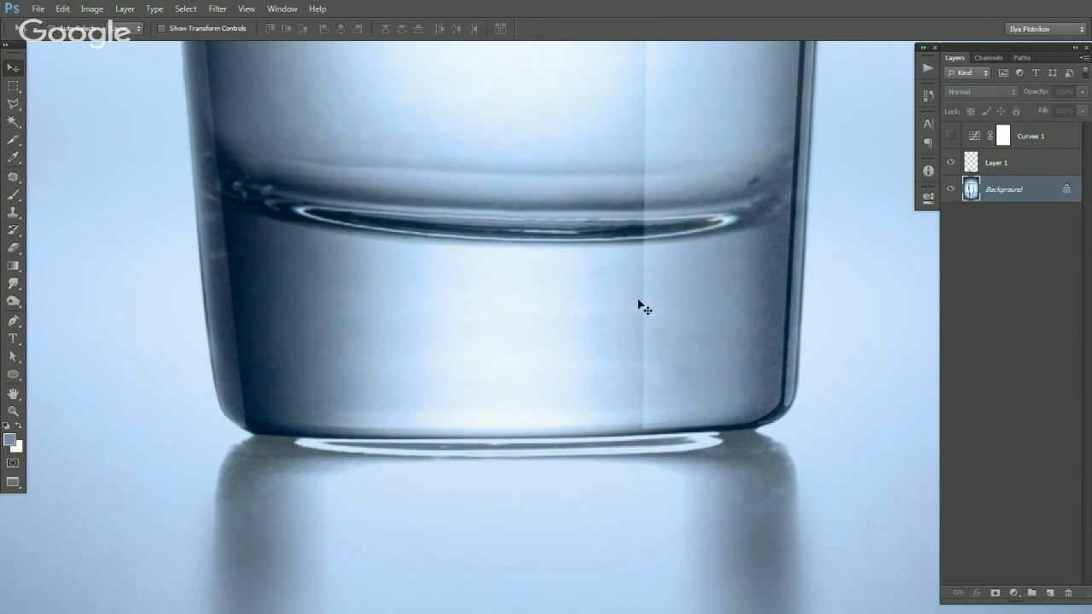
Review the whole retouched glass and return to the standard screen mode with both photo windows.
scroll(614, 328, "down", 4)
left_click_drag(635, 301, 598, 363)
left_click(599, 348, "alt")
left_click_drag(596, 271, 578, 383)
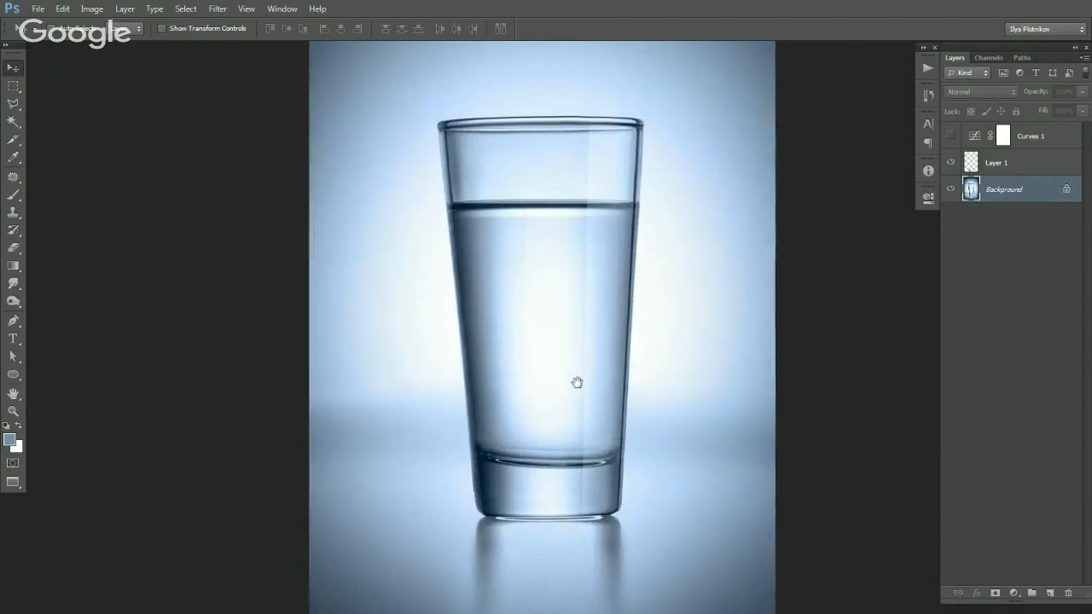
left_click(618, 382, "alt")
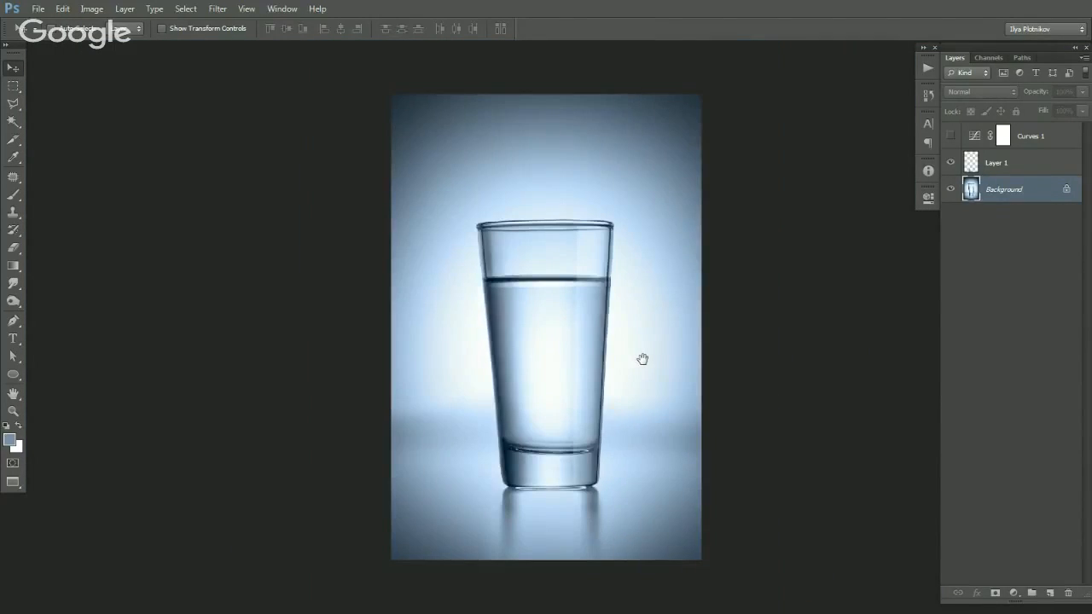
left_click_drag(640, 360, 606, 361)
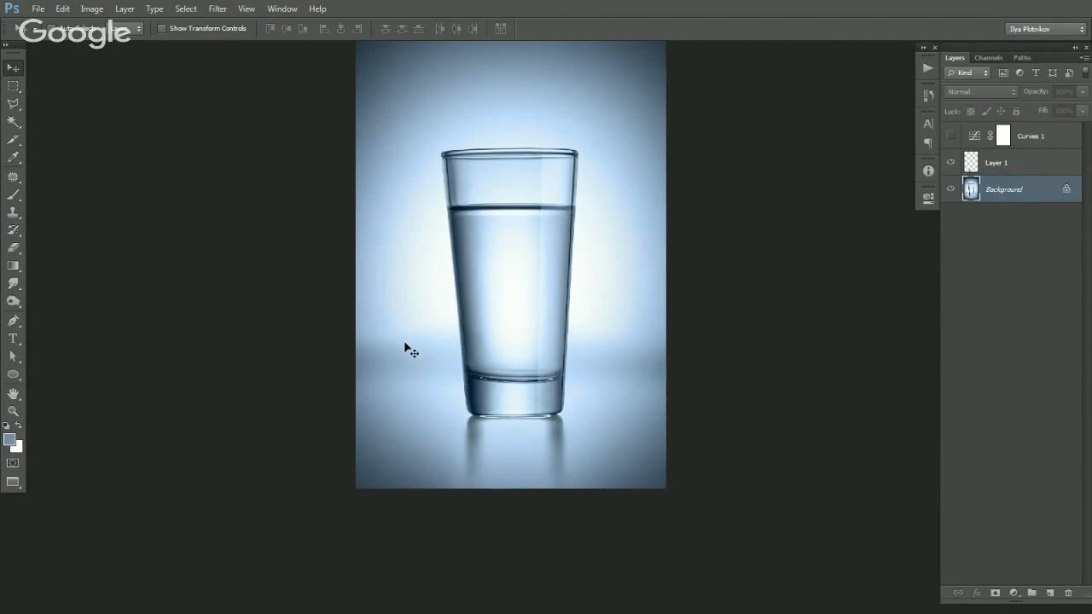
key("f")
key("f")
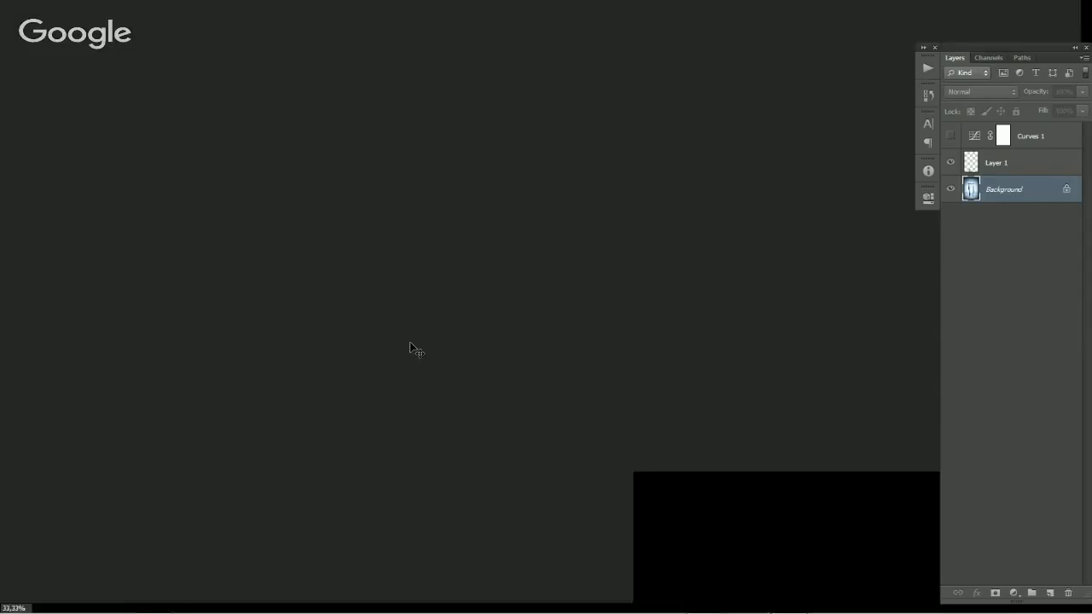
key("ctrl+minus")
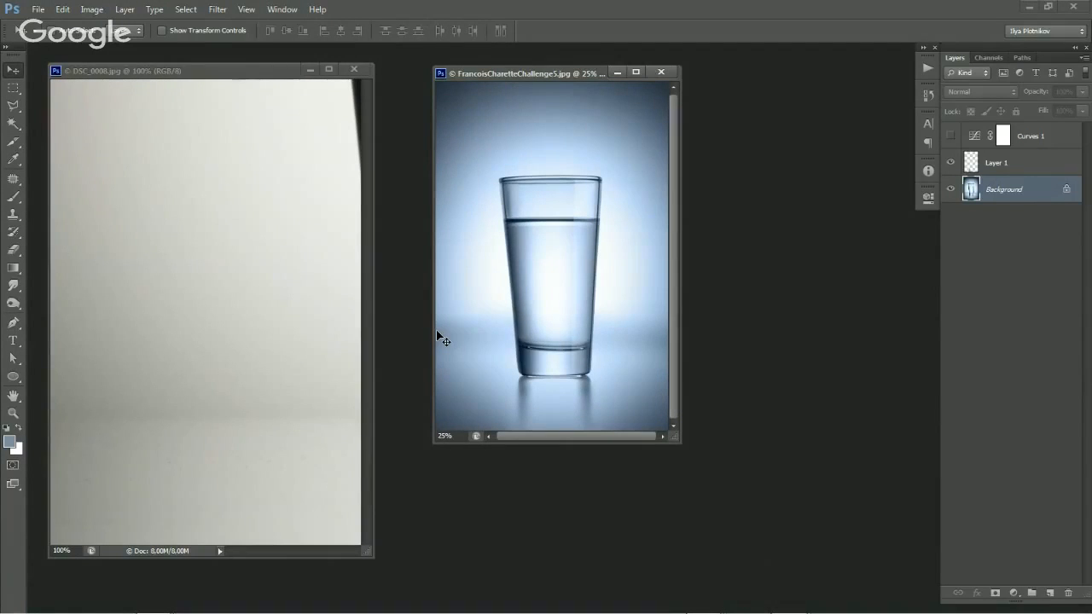
Close the blue retouched photo without saving its changes, and close DSC_0008.jpg.
key("ctrl+w")
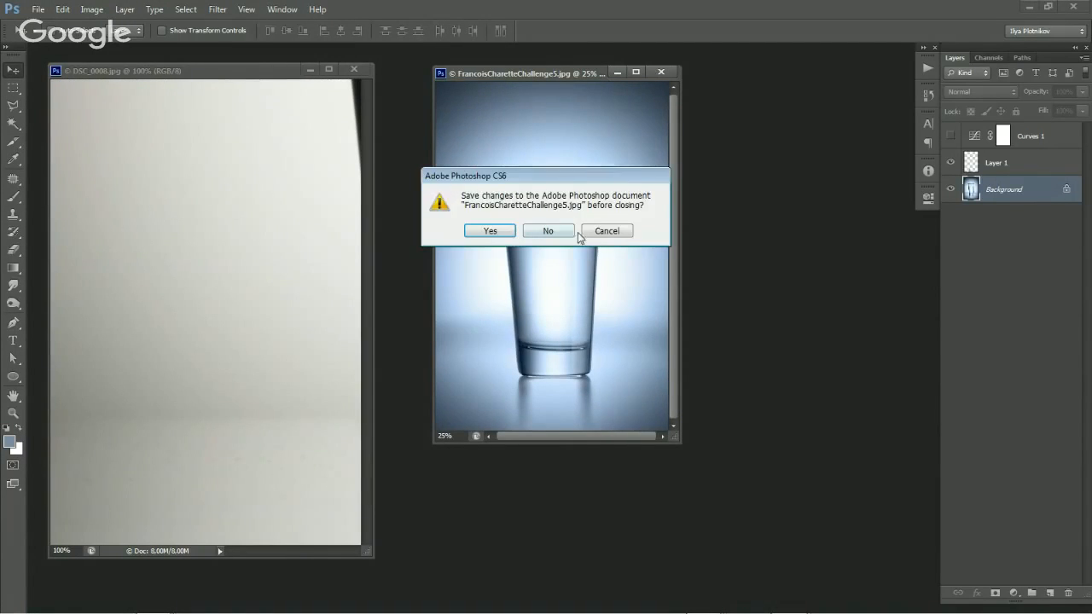
left_click(548, 231)
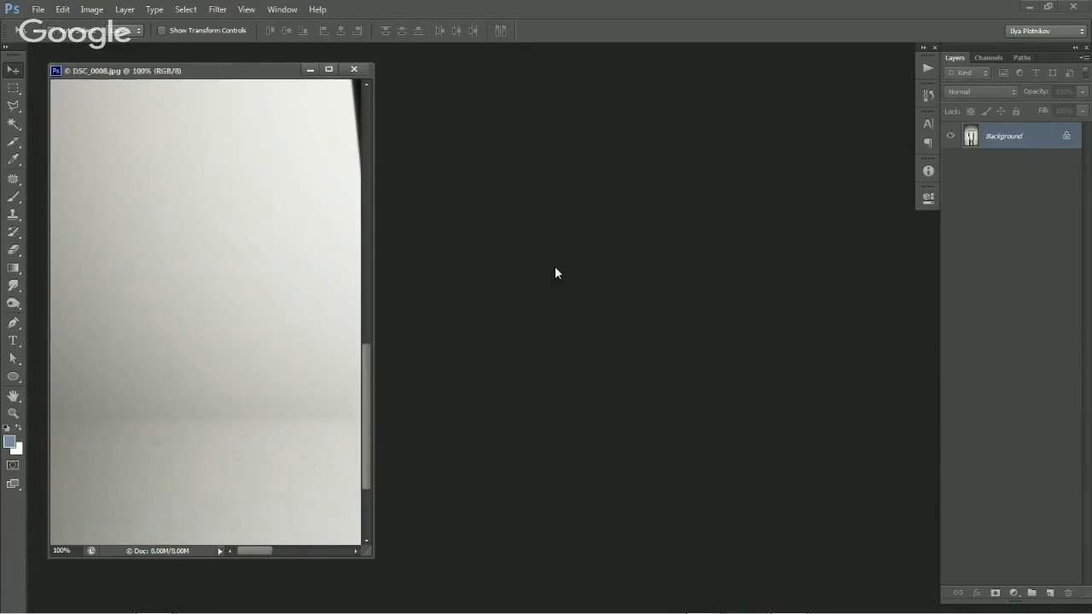
key("ctrl+w")
Open photigy-1_59A8083-after.jpg and photigy-1_59A8083-org.jpg from the next participant's folder in Photoshop.
key("alt+Tab")
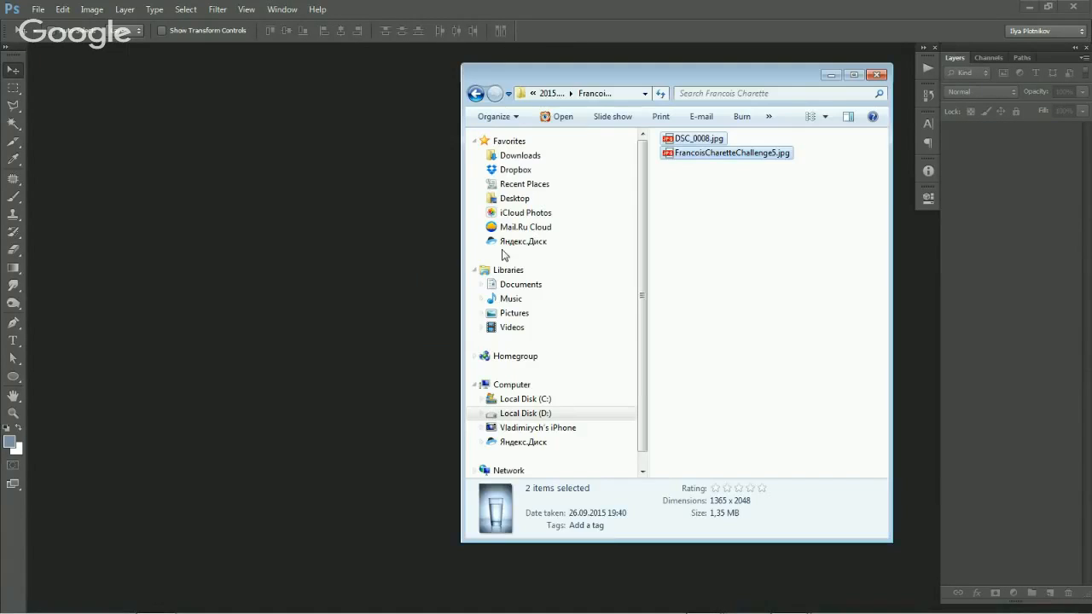
left_click(552, 96)
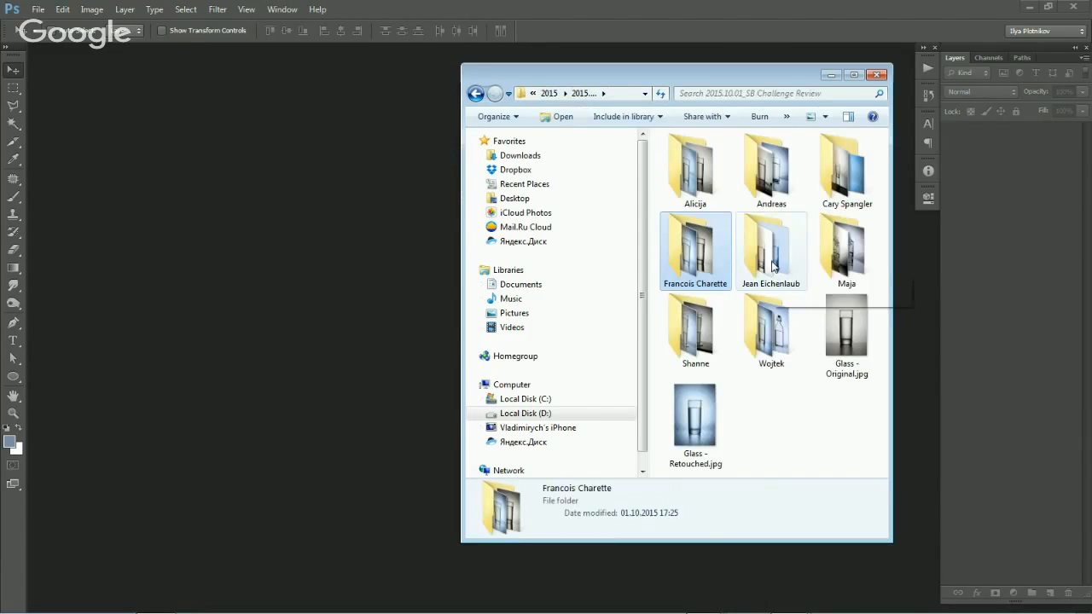
double_click(771, 258)
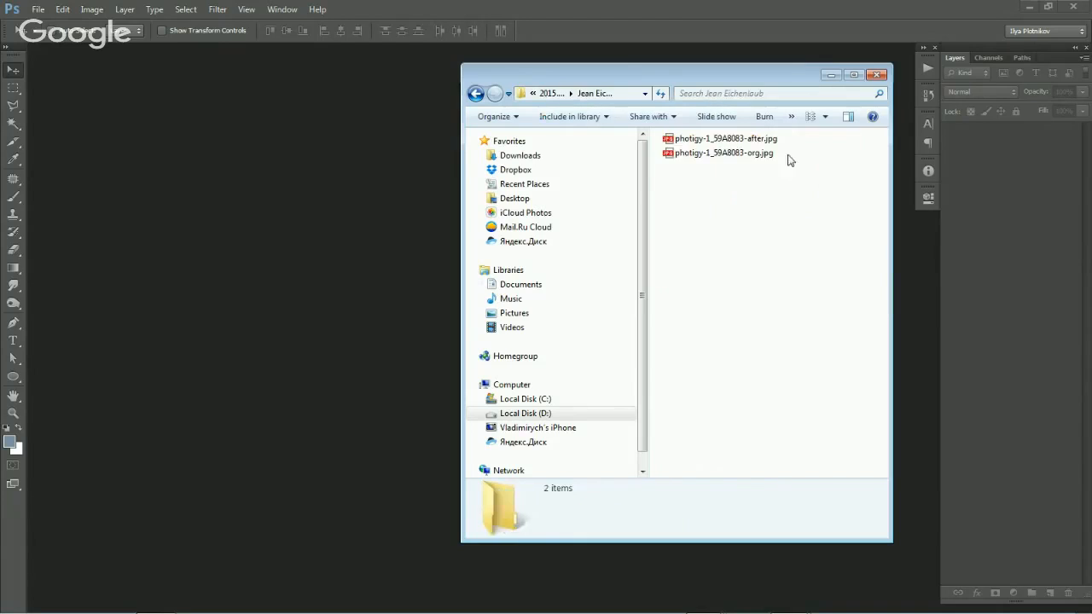
left_click_drag(662, 133, 798, 189)
left_click_drag(724, 151, 227, 263)
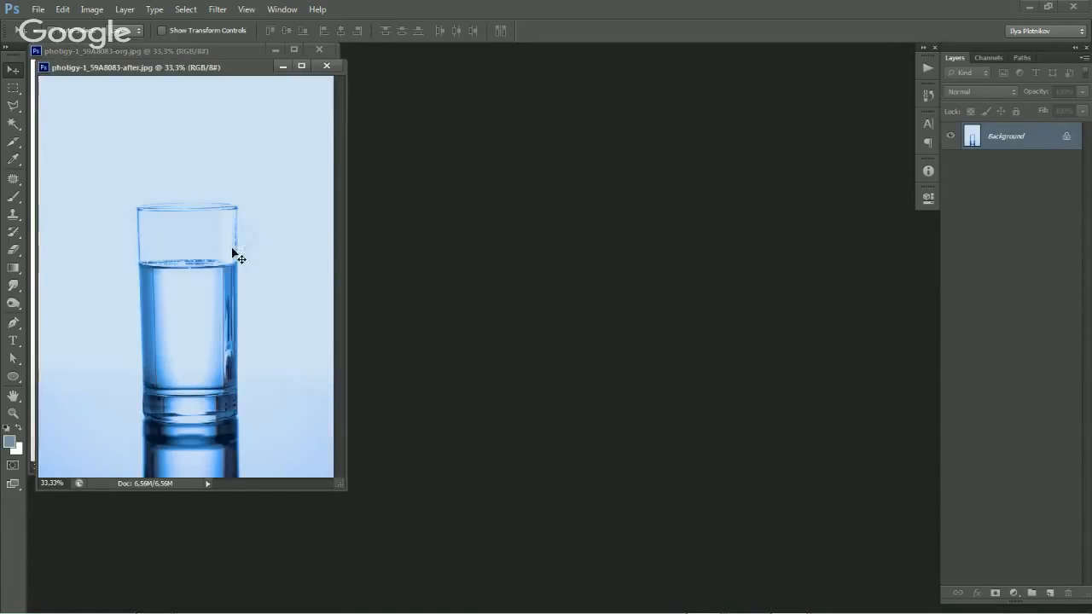
Place the original and retouched photo windows side by side, and close photigy-1_59A8083-org.jpg.
left_click_drag(218, 68, 667, 81)
left_click_drag(236, 53, 367, 129)
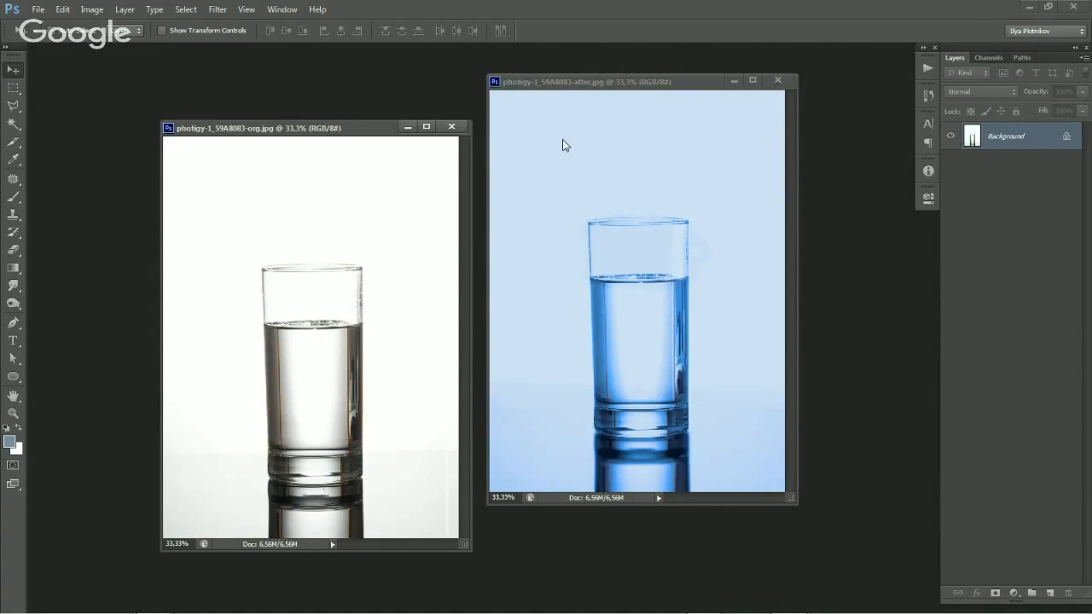
left_click(457, 127)
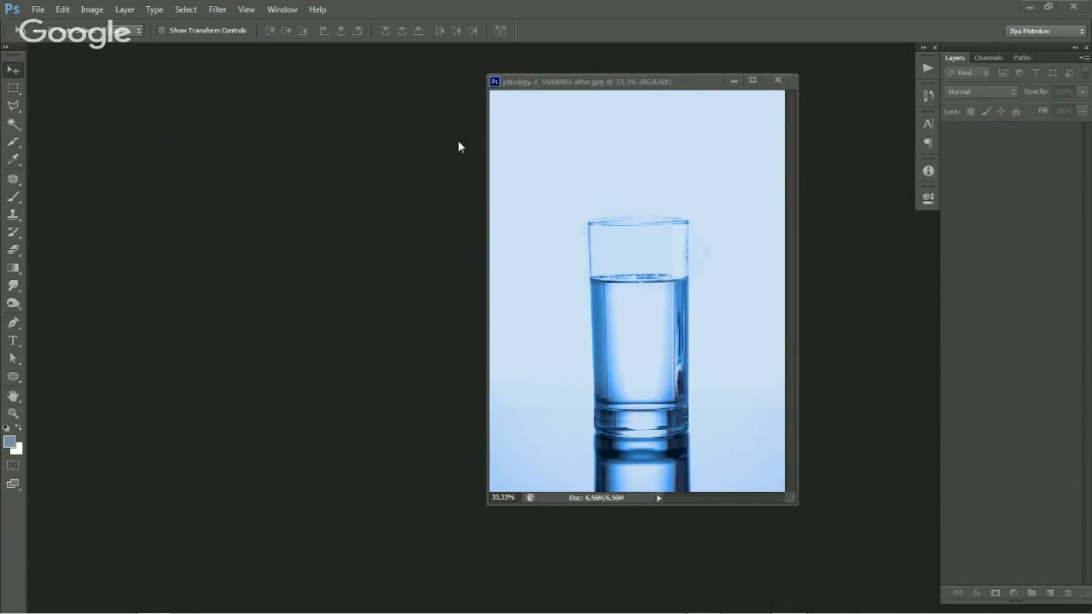
Patch out the thin vertical dark streak along the left side of the water using a clean neighbouring area.
key("f")
left_click(533, 375)
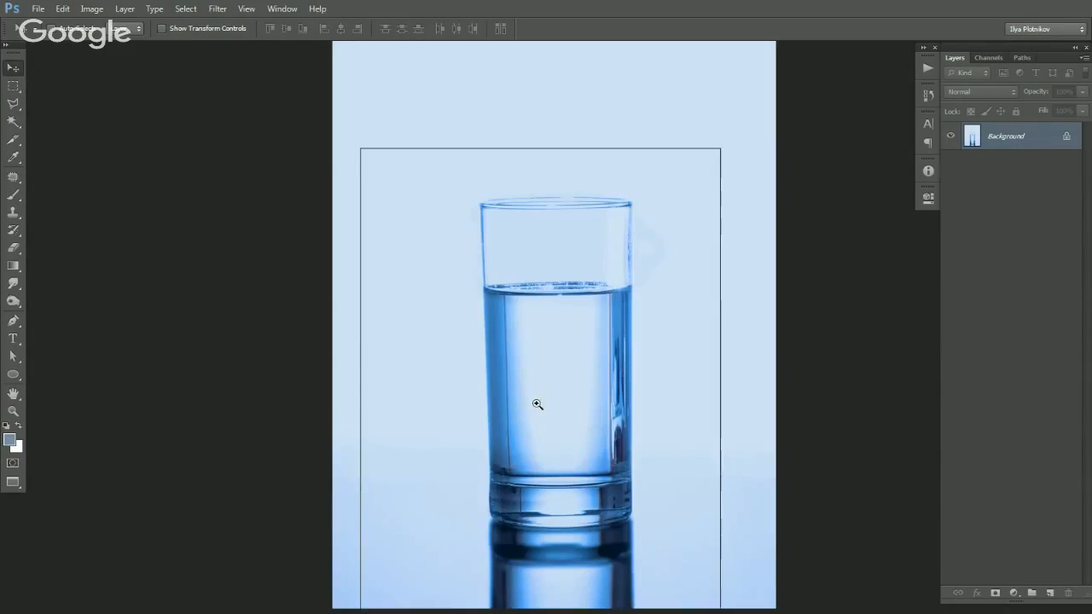
left_click_drag(537, 407, 454, 239)
key("m")
left_click(512, 364)
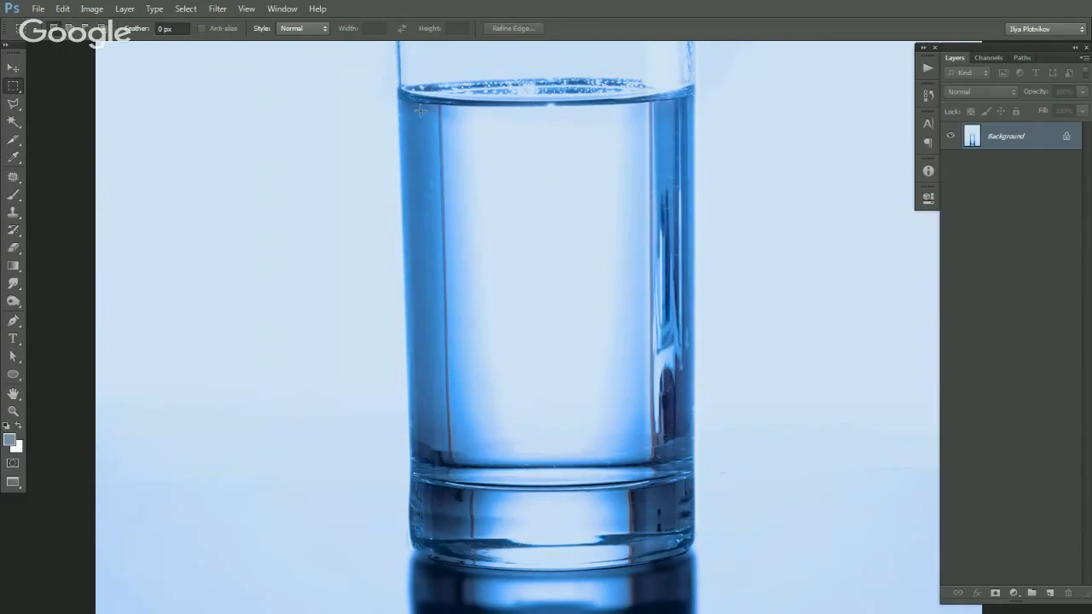
left_click_drag(435, 106, 461, 450)
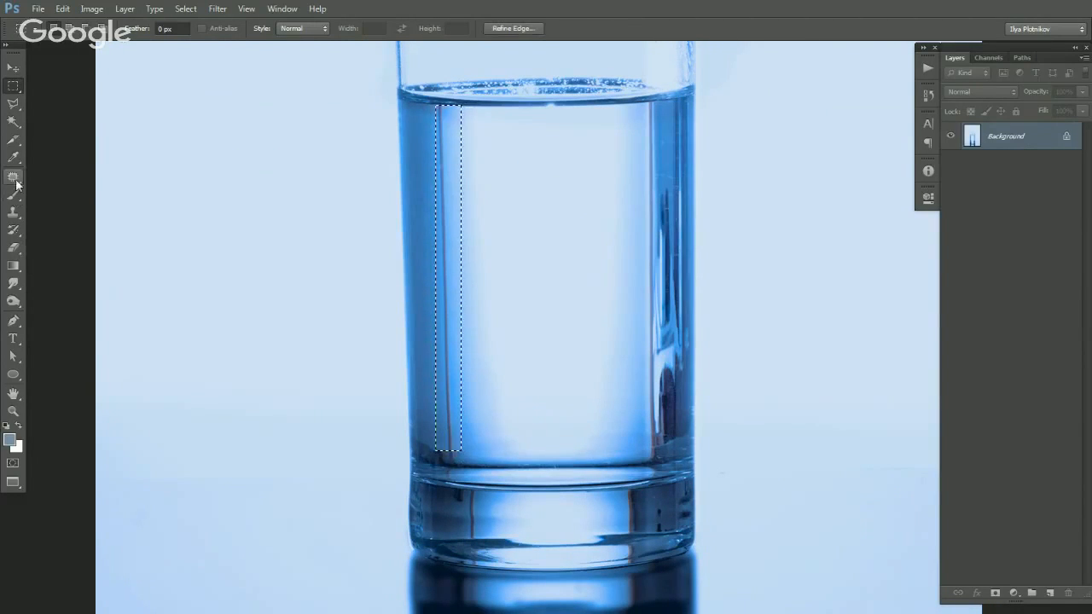
left_click_drag(13, 177, 89, 201)
left_click(88, 200)
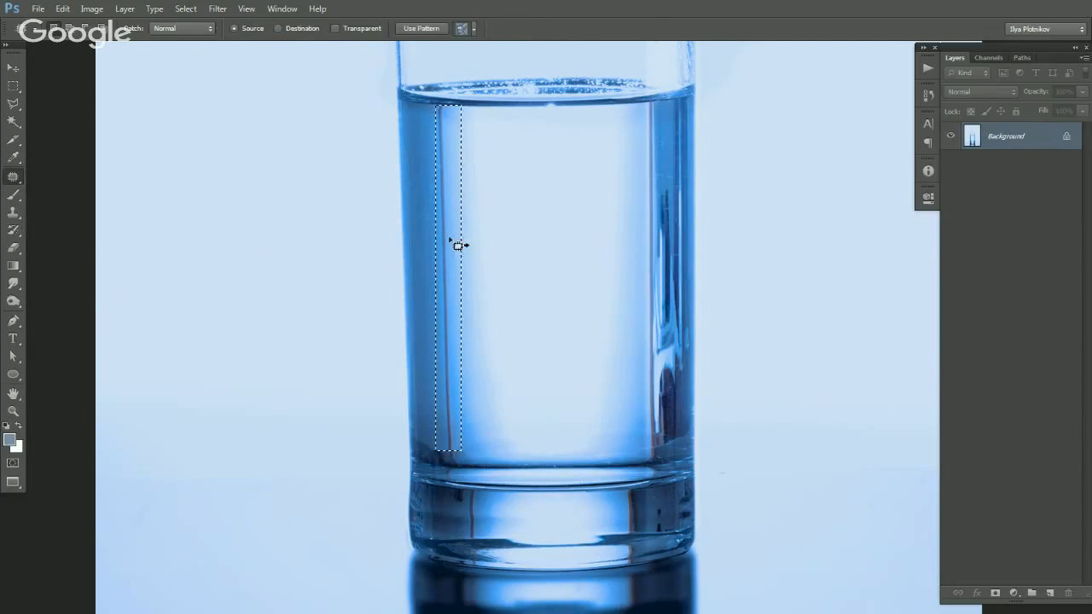
key("ctrl+d")
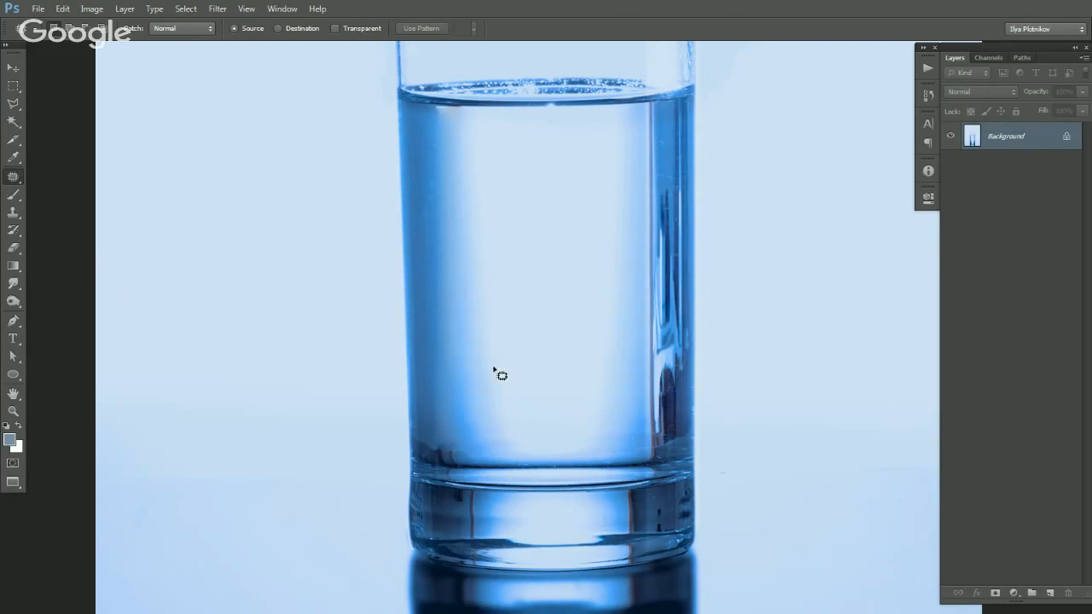
Patch the leftover dark spot at the lower end of the removed streak and clear the selection.
left_click_drag(442, 459, 433, 445)
key("ctrl+d")
key("ctrl+d")
Outline the left half of the water with the Polygonal Lasso and copy it to a new layer.
left_click(566, 331, "alt")
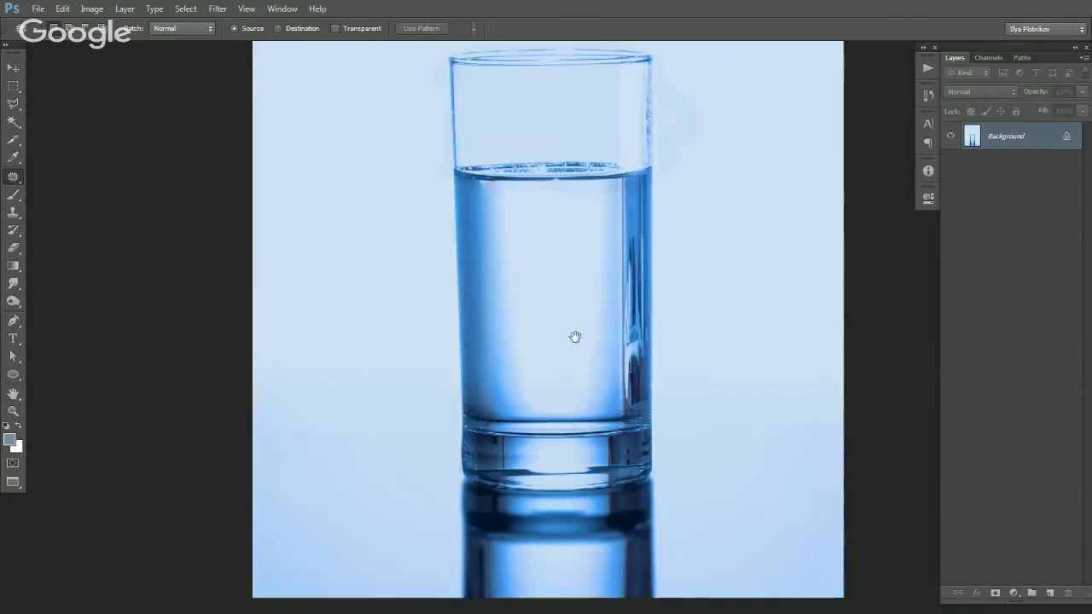
key("m")
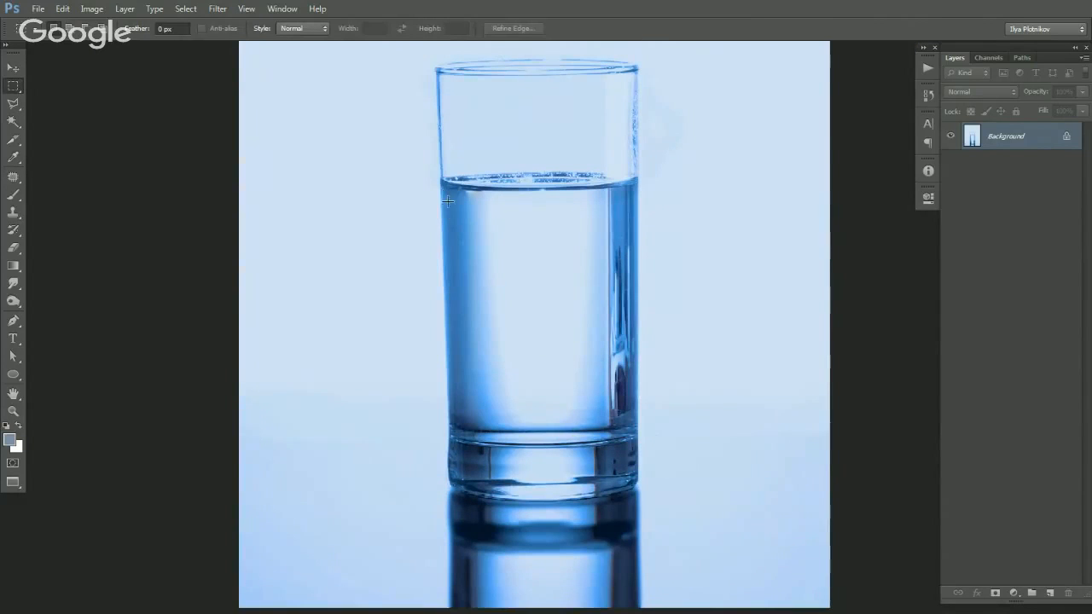
key("l")
left_click(440, 182)
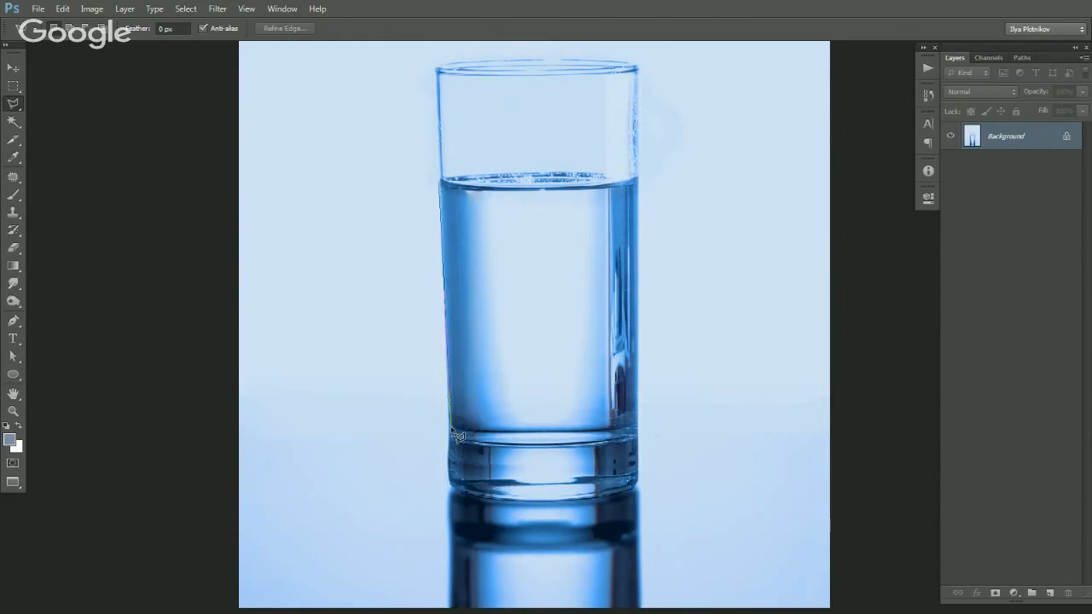
left_click(450, 425)
left_click(546, 435)
left_click(540, 186)
left_click(441, 184)
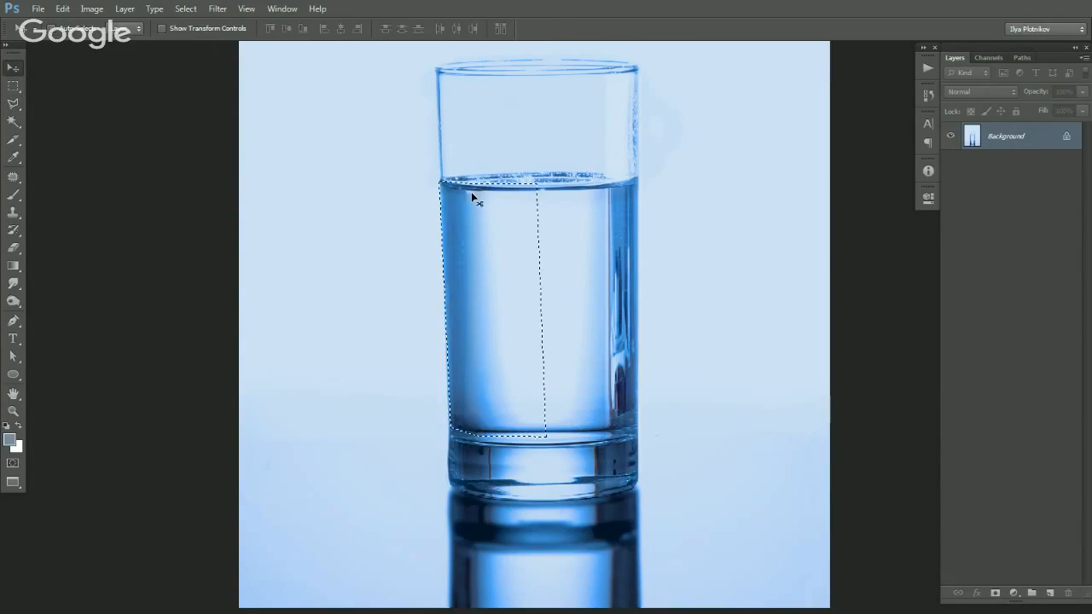
key("ctrl+j")
Flip the copied water half horizontally and fit it over the right half of the glass.
key("ctrl+t")
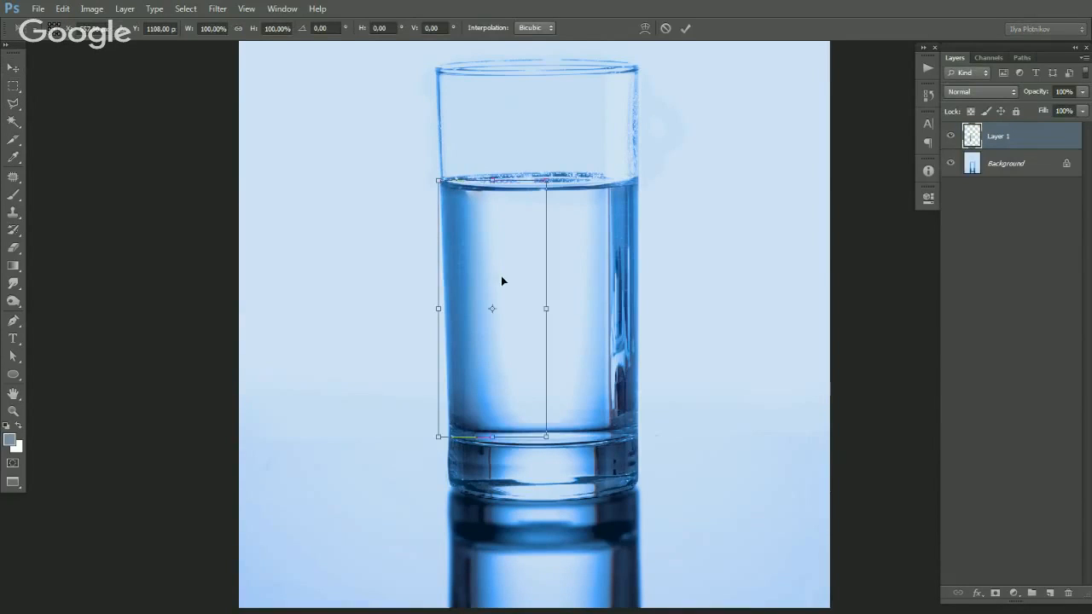
right_click(502, 281)
left_click(529, 478)
left_click_drag(487, 373, 585, 386)
left_click_drag(588, 440, 592, 322)
key("Return")
Examine the glass base and its reflection for colored streaks, dark spots and uneven edges.
left_click(608, 414, "alt")
left_click(584, 373, "ctrl")
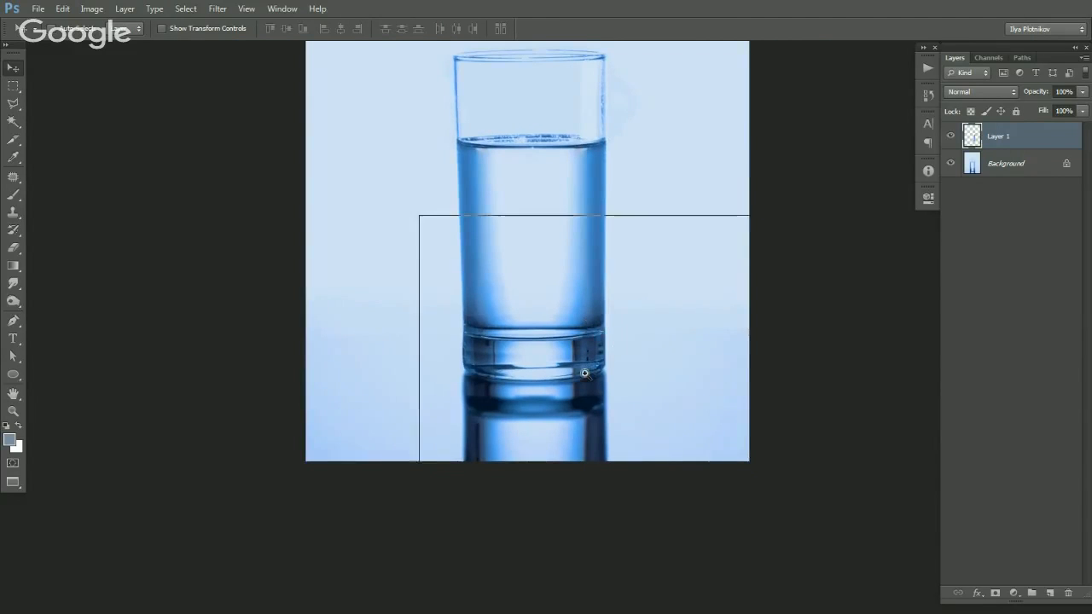
left_click(585, 379, "ctrl")
left_click_drag(407, 331, 394, 300)
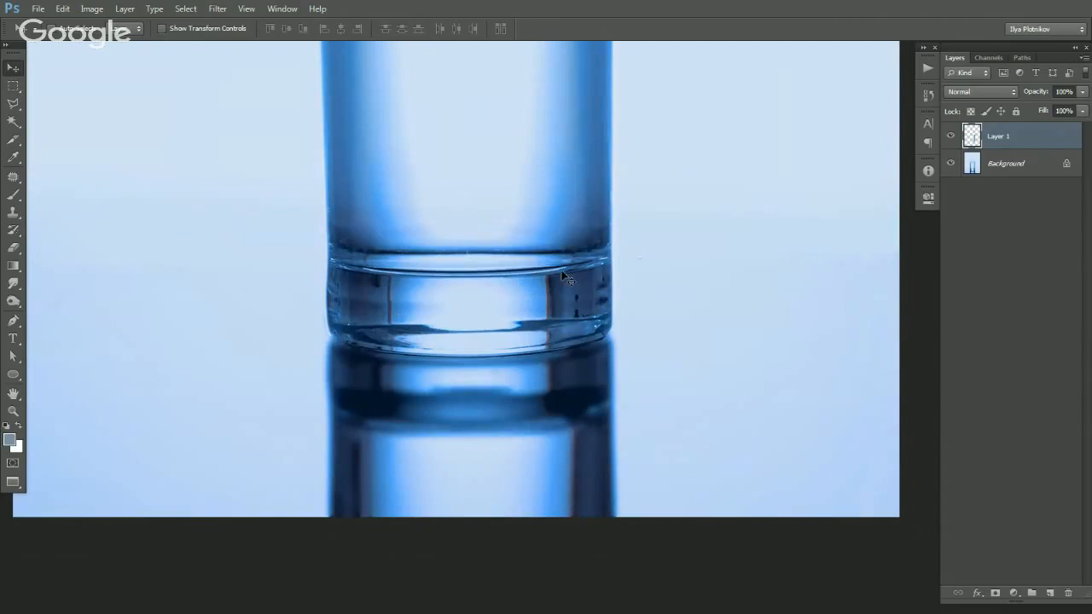
left_click(514, 298, "ctrl")
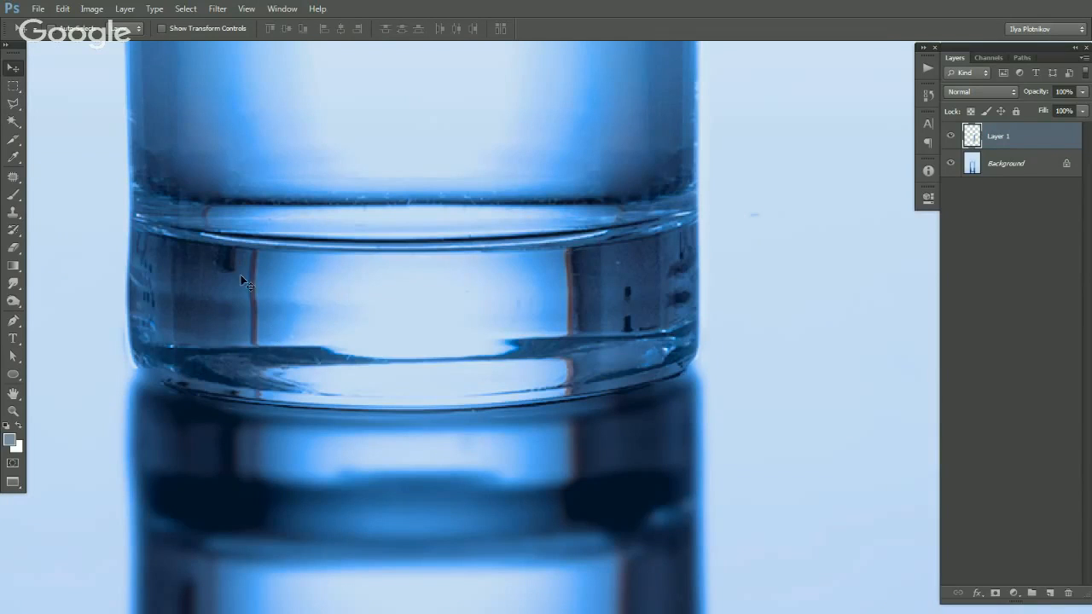
left_click(505, 311, "alt")
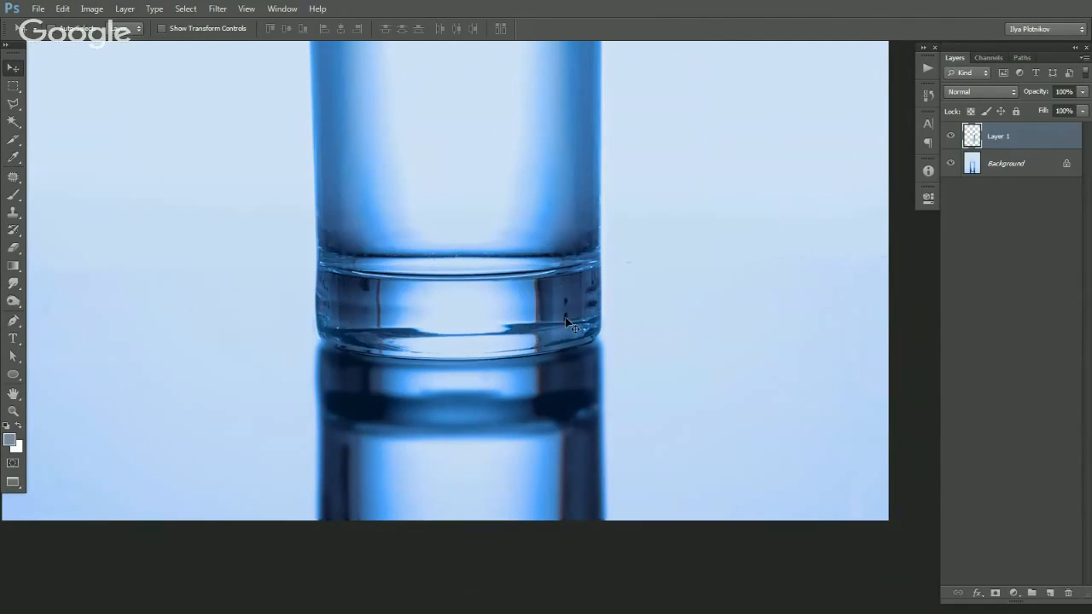
left_click_drag(426, 330, 432, 319)
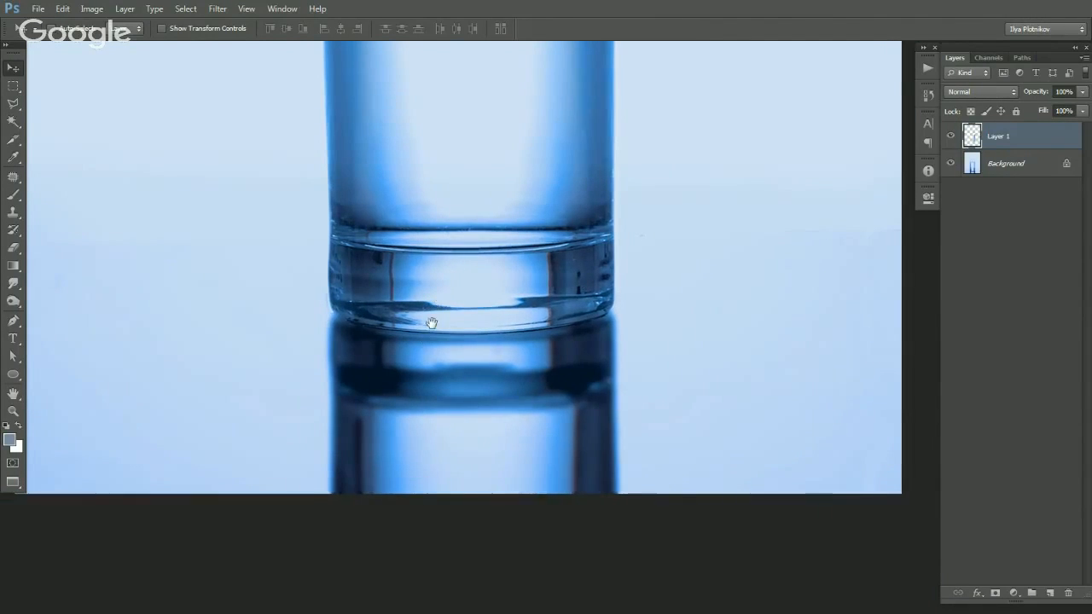
left_click(454, 314, "alt")
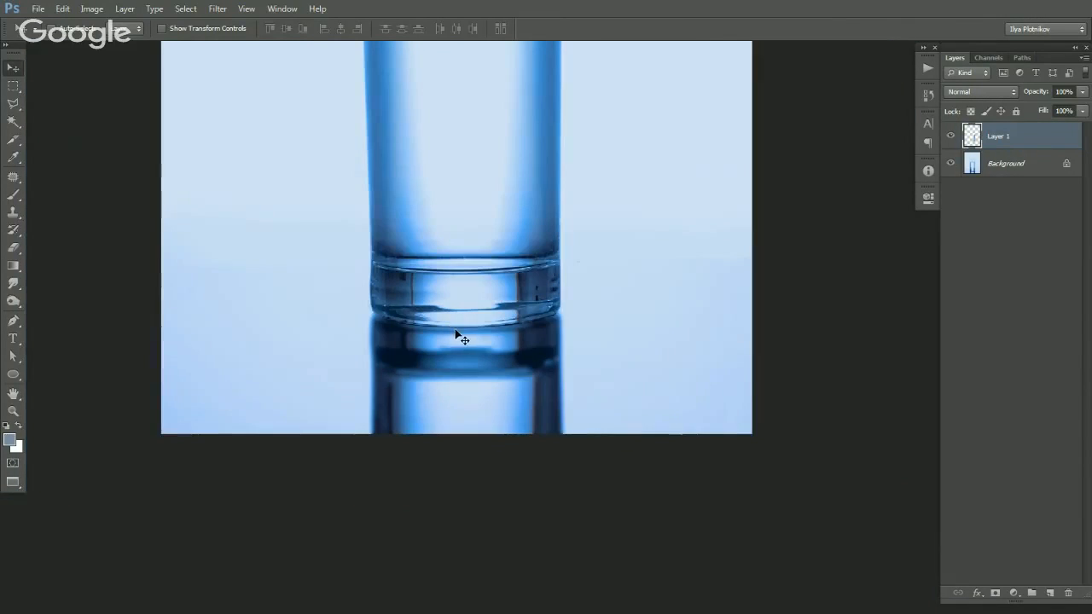
Examine the water surface, the upper glass walls and the background around them for bubbles and retouching marks.
left_click_drag(490, 237, 496, 364)
left_click(504, 279, "ctrl")
left_click(503, 301, "ctrl")
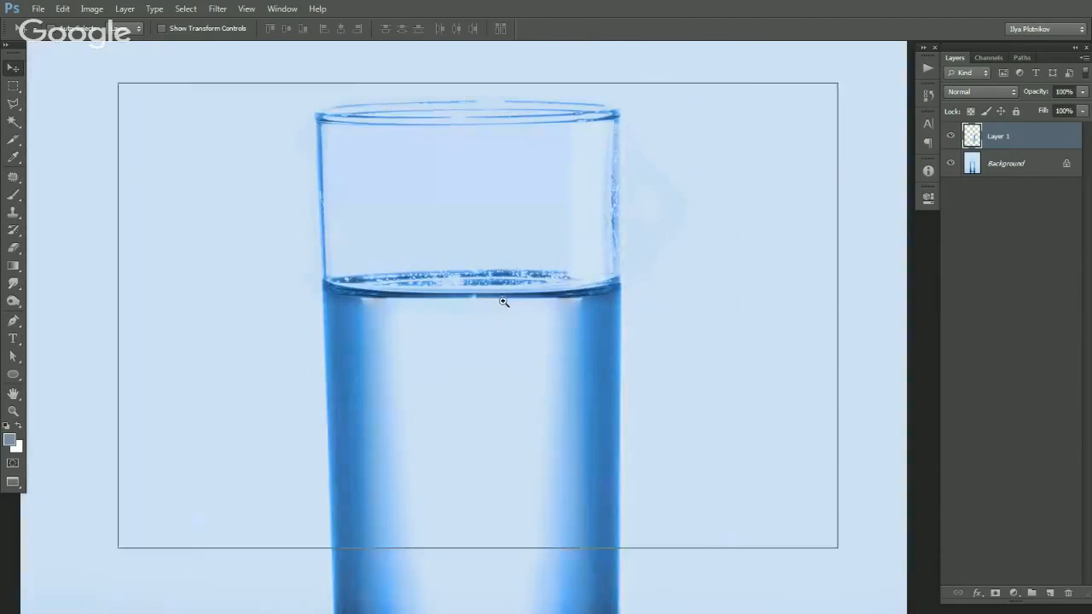
left_click_drag(513, 294, 515, 349)
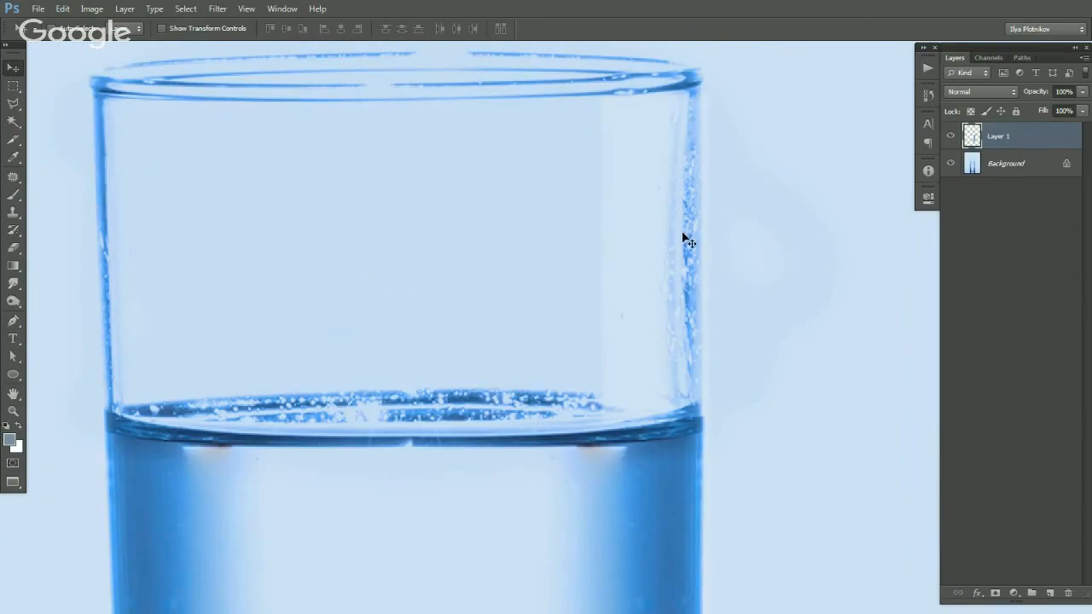
mouse_move(683, 255)
left_mouse_down()
mouse_move(655, 241)
mouse_move(664, 246)
left_mouse_up()
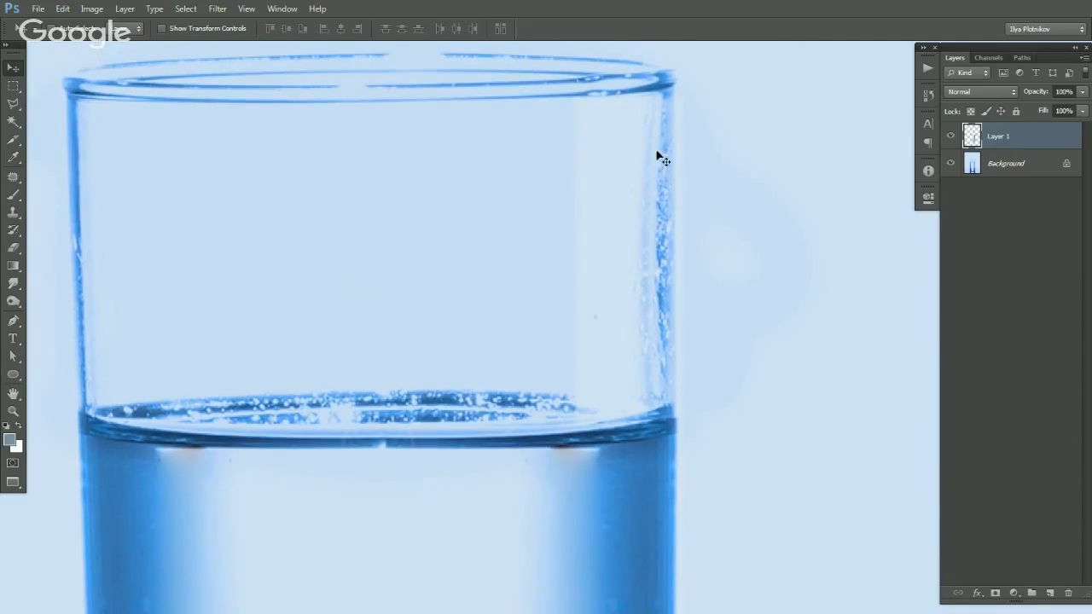
left_click_drag(666, 193, 682, 209)
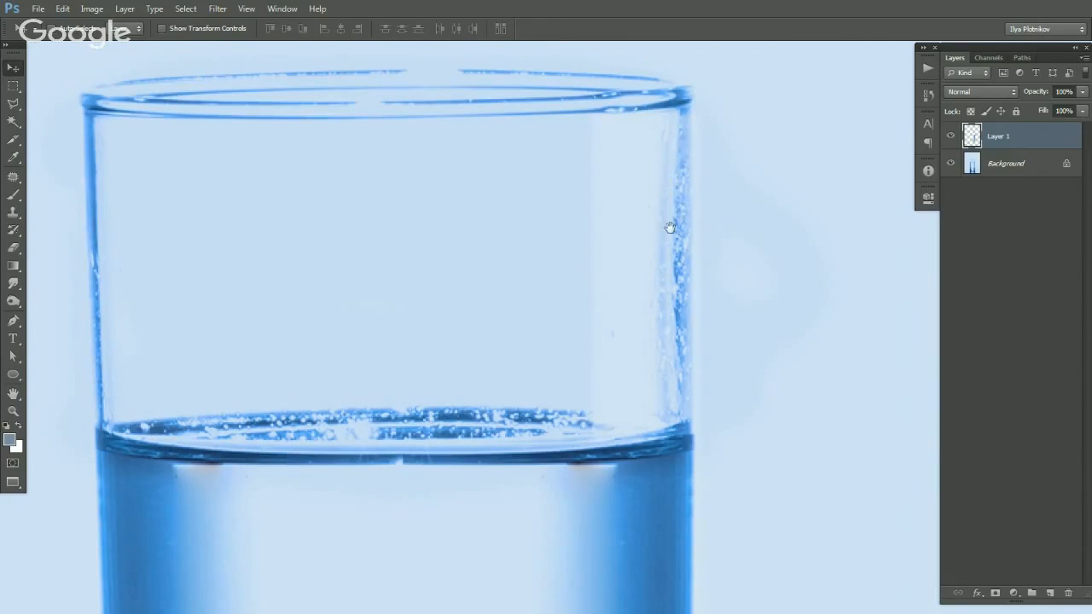
left_click_drag(606, 244, 694, 281)
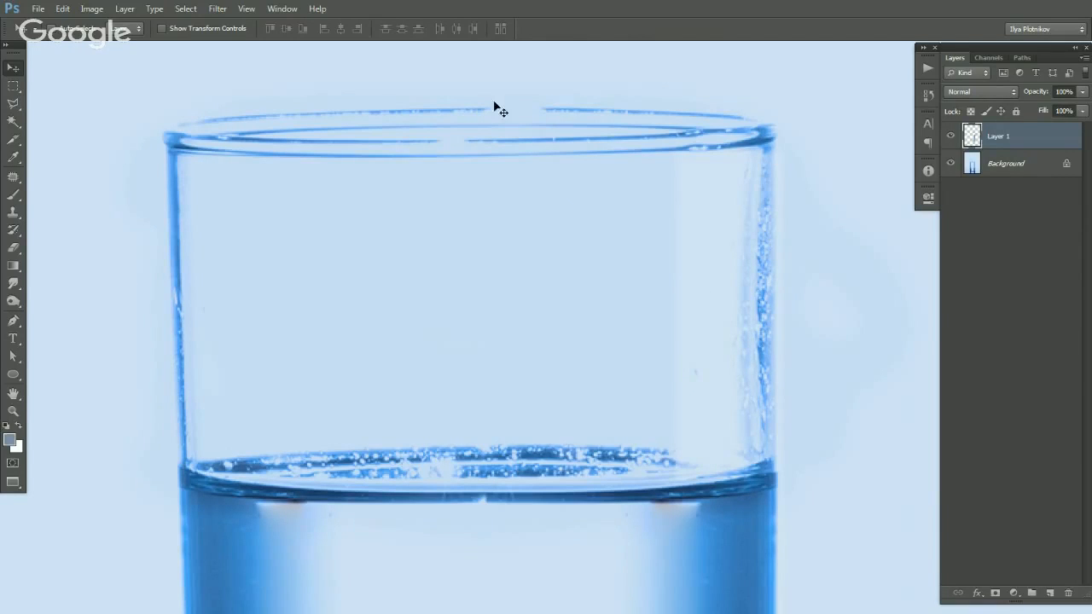
Copy a strip of the back rim from the Background layer to a new layer and shift it over the gap in the rim.
left_click_drag(502, 117, 505, 184)
left_click(507, 185, "ctrl")
key("s")
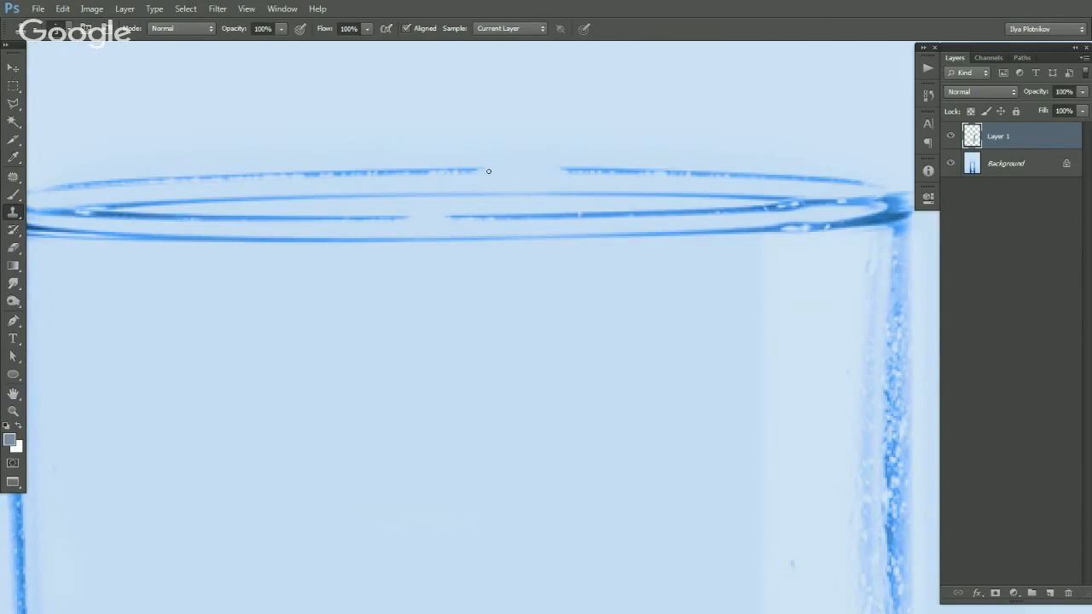
left_click(994, 164)
key("m")
left_click_drag(285, 163, 691, 145)
key("v")
key("ctrl+j")
key("ctrl+t")
key("Return")
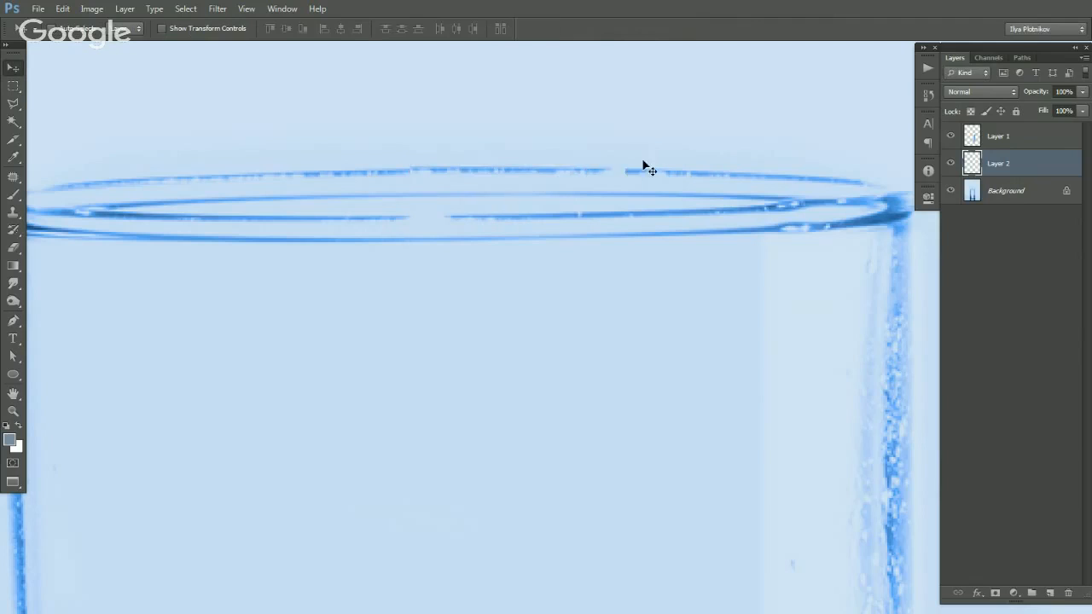
Nudge the copied rim segment on Layer 2 into line with the glass's back rim and blend its edge with the Eraser.
key("Down")
key("Down")
key("Down")
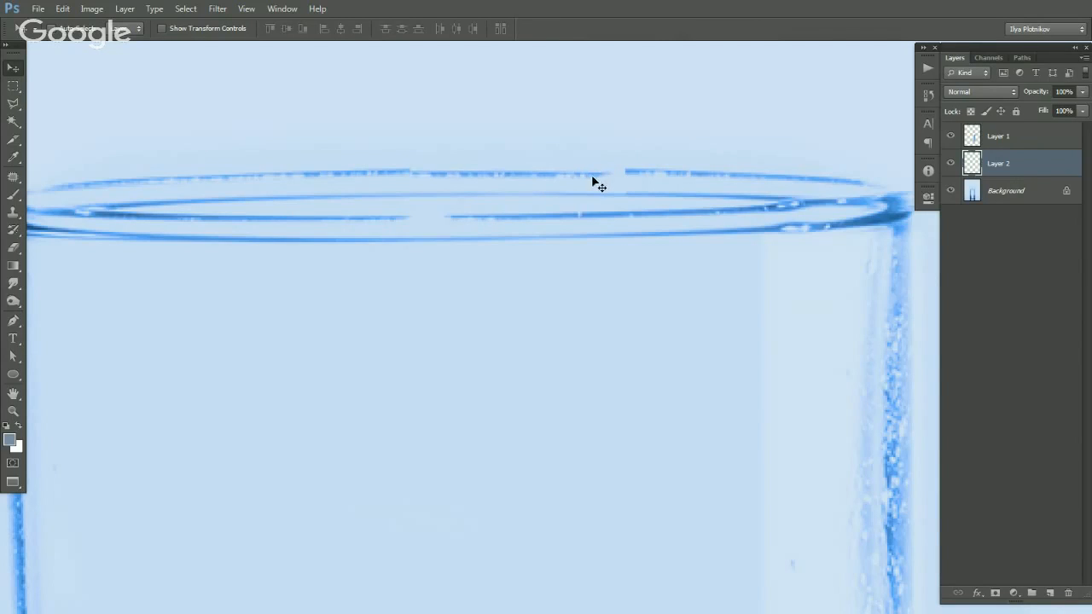
key("e")
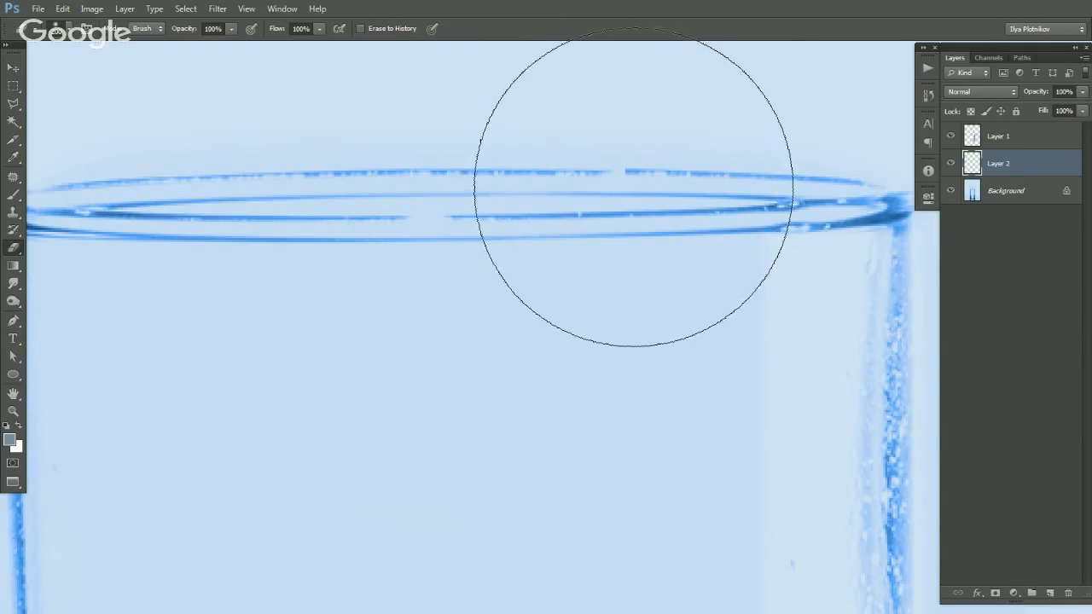
key("v")
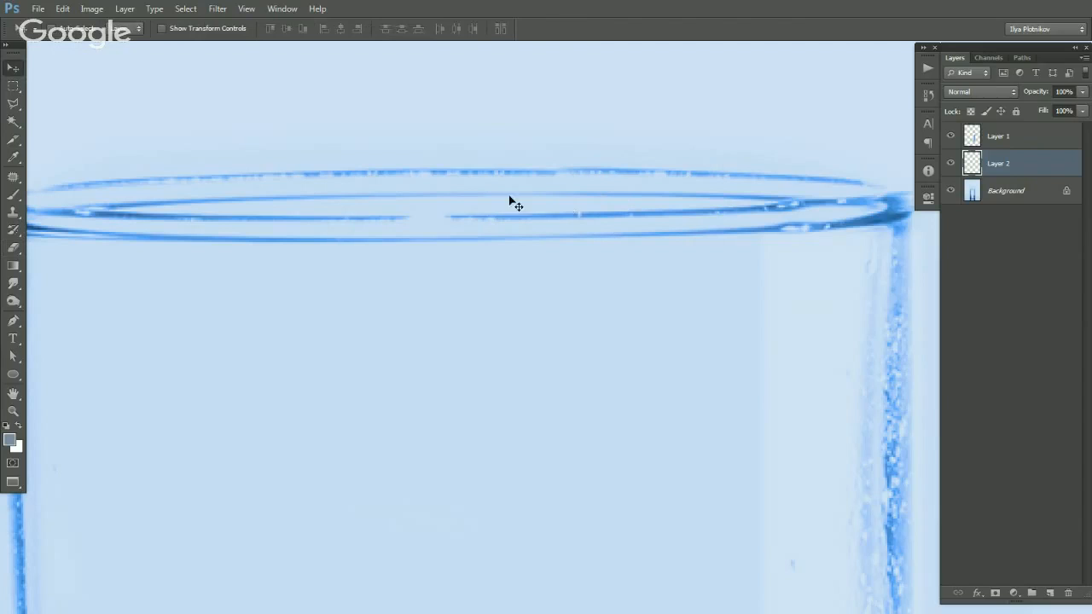
Check the patched rim in the full image, and hide Layer 1 and Layer 2 to compare it with the unpatched glass.
key("m")
left_click(505, 262, "alt")
left_click(506, 274, "alt")
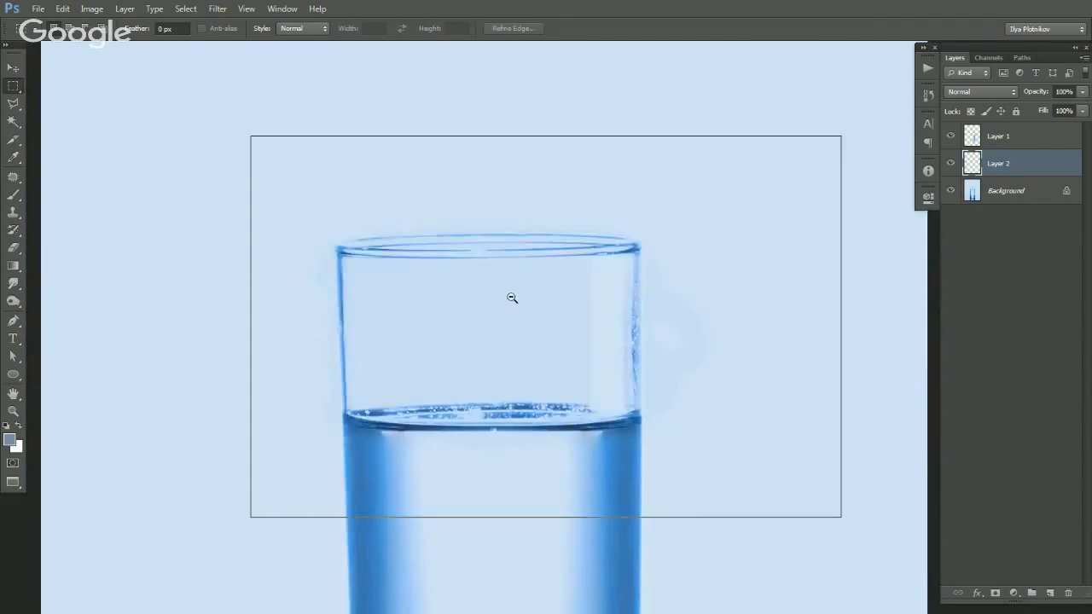
left_click(511, 295, "alt")
left_click(513, 329, "alt")
left_click_drag(517, 344, 452, 284)
key("v")
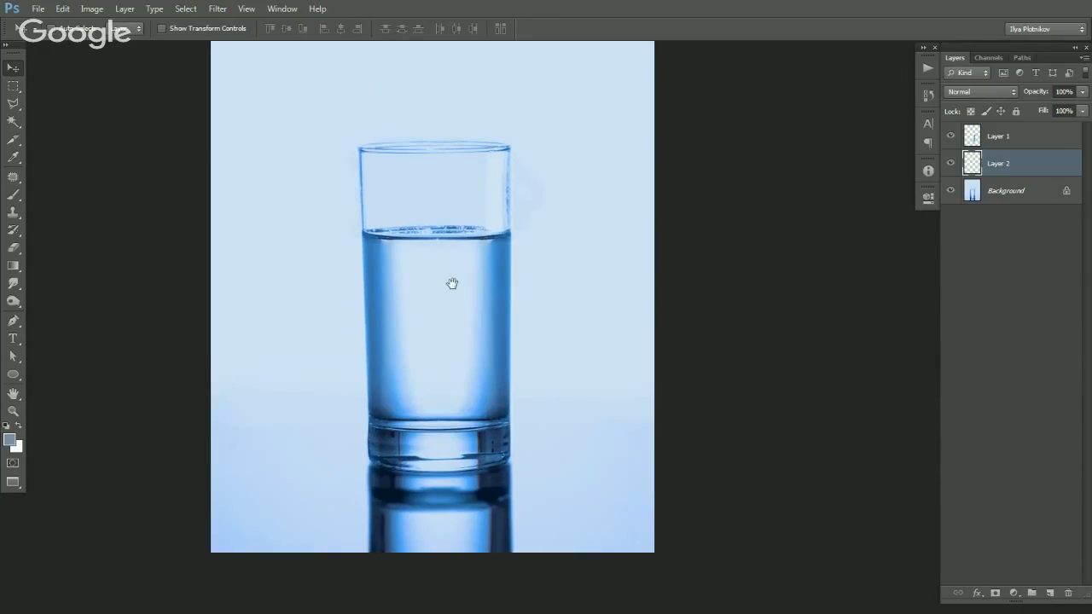
left_click_drag(950, 137, 950, 170)
Outline the dark reflection strip along the right side of the water with a polygonal lasso selection.
left_click(487, 229, "ctrl")
left_click(497, 236, "ctrl")
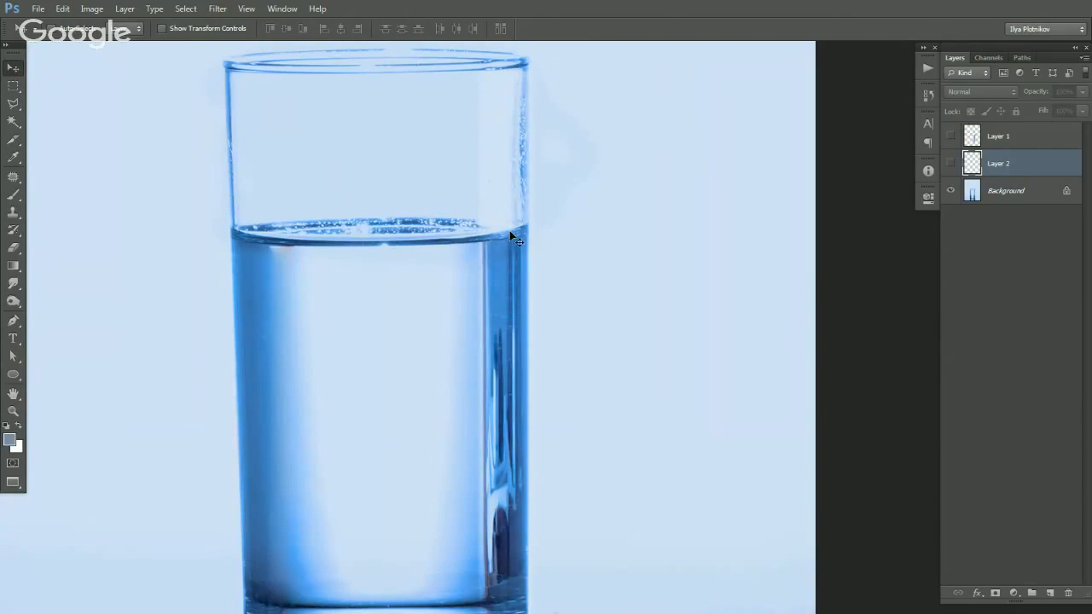
mouse_move(489, 234)
left_mouse_down()
mouse_move(488, 270)
mouse_move(487, 213)
left_mouse_up()
left_click_drag(486, 246, 506, 254)
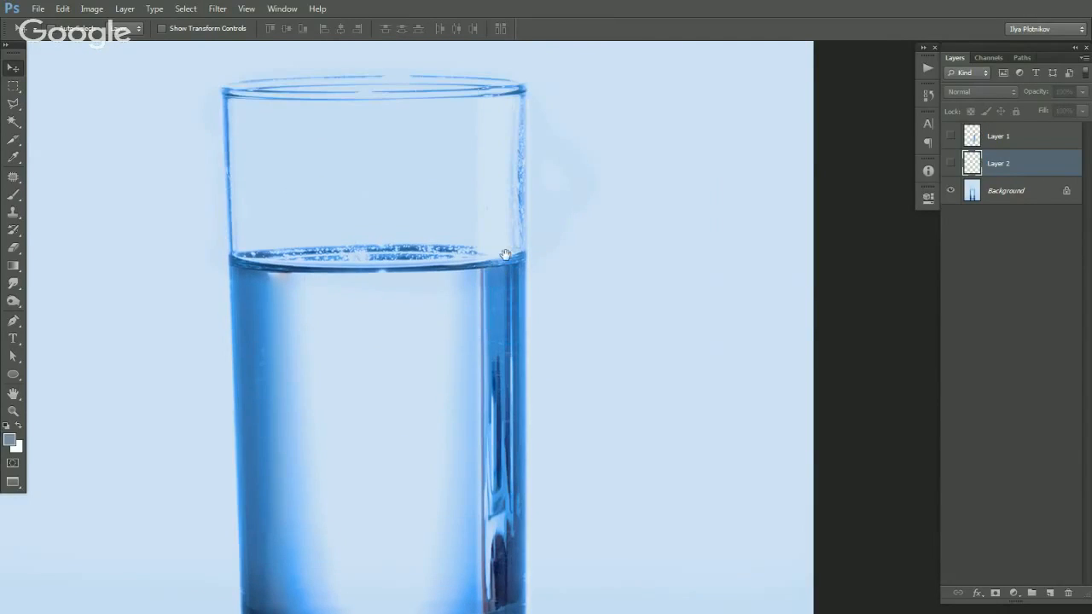
scroll(506, 256, "down", 5)
key("l")
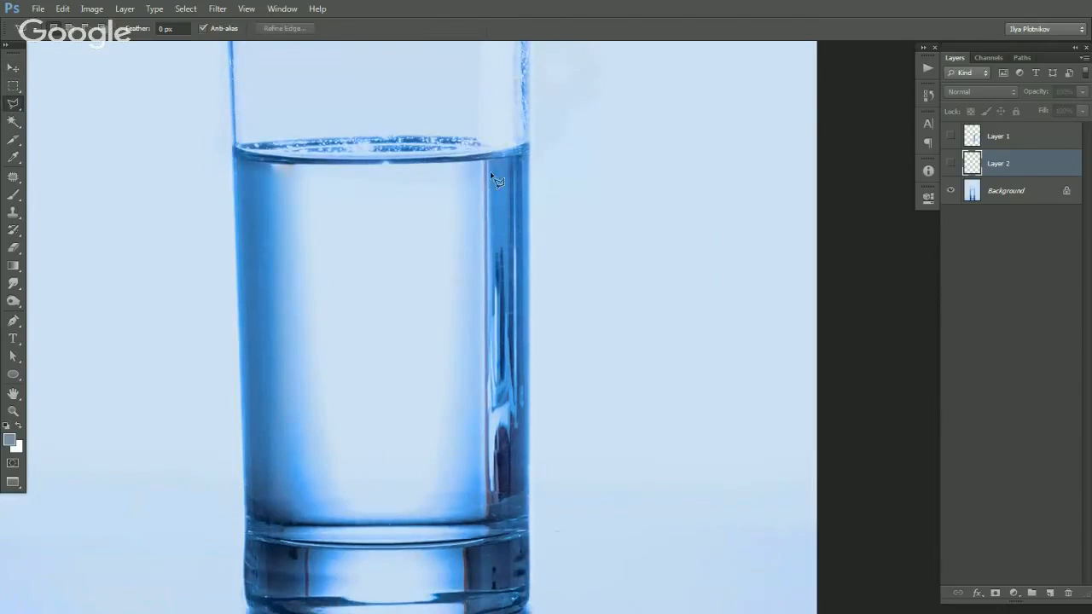
left_click(480, 159)
left_click(480, 531)
left_click(521, 531)
double_click(513, 145)
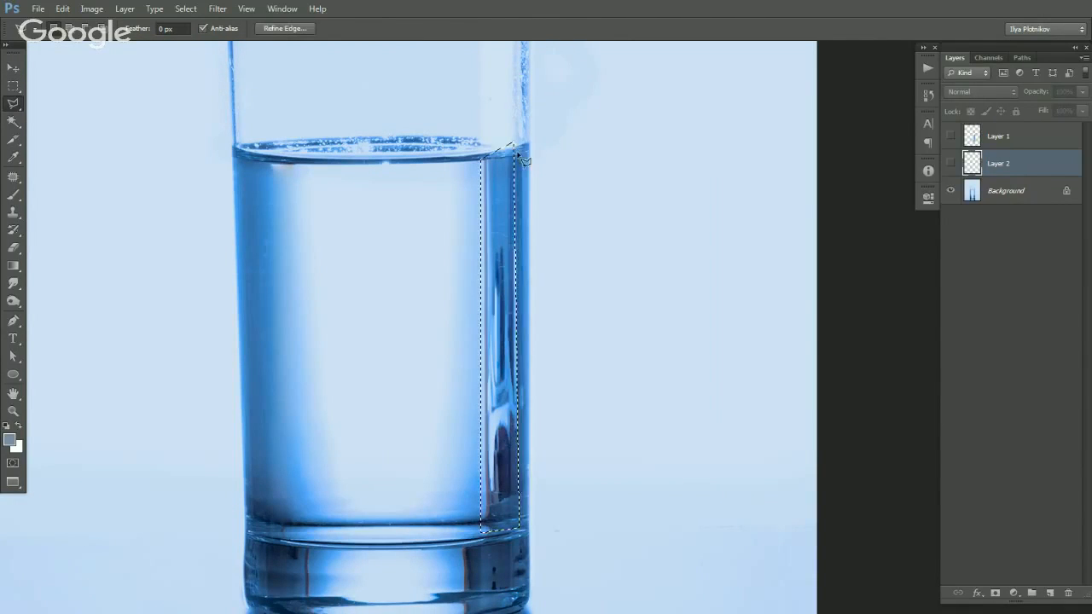
Fill the selected strip with the white background color on a new layer, deselect it, and lower the layer's fill to under 50%.
left_click(1050, 592)
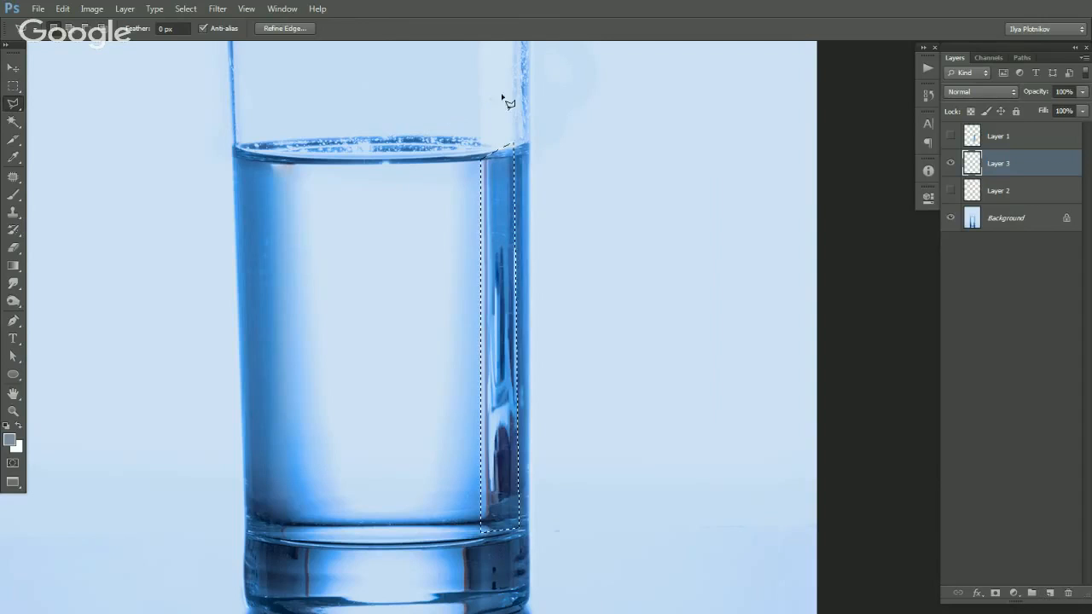
key("ctrl+BackSpace")
key("ctrl+d")
key("v")
left_click(1082, 111)
left_click(541, 316)
scroll(543, 331, "down", 2)
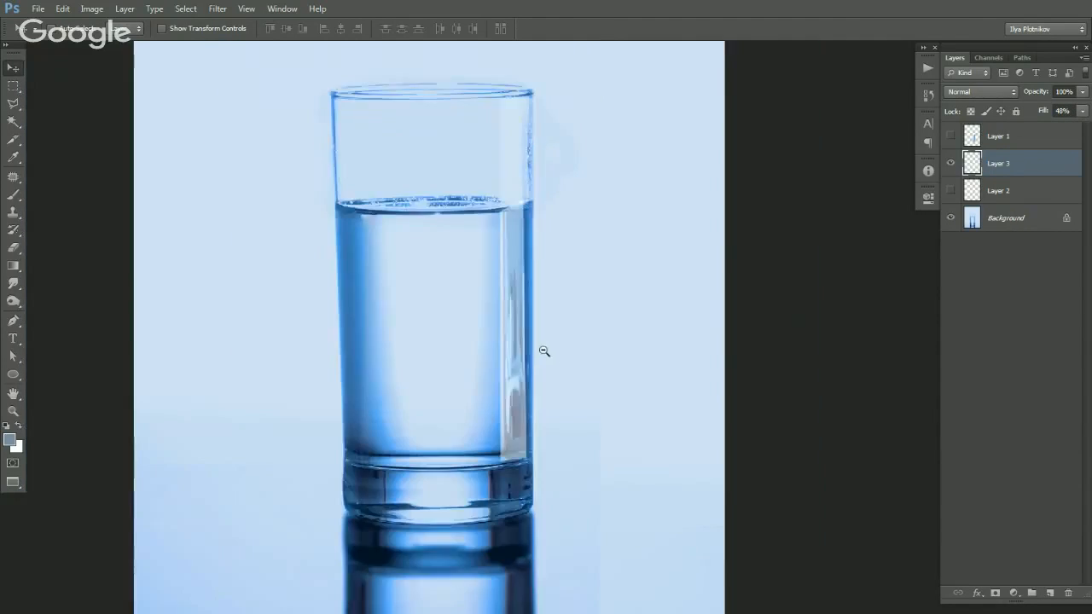
Compare the glass with and without the rim patch and white strip, leaving Layer 2 and Layer 3 hidden.
left_click(951, 191)
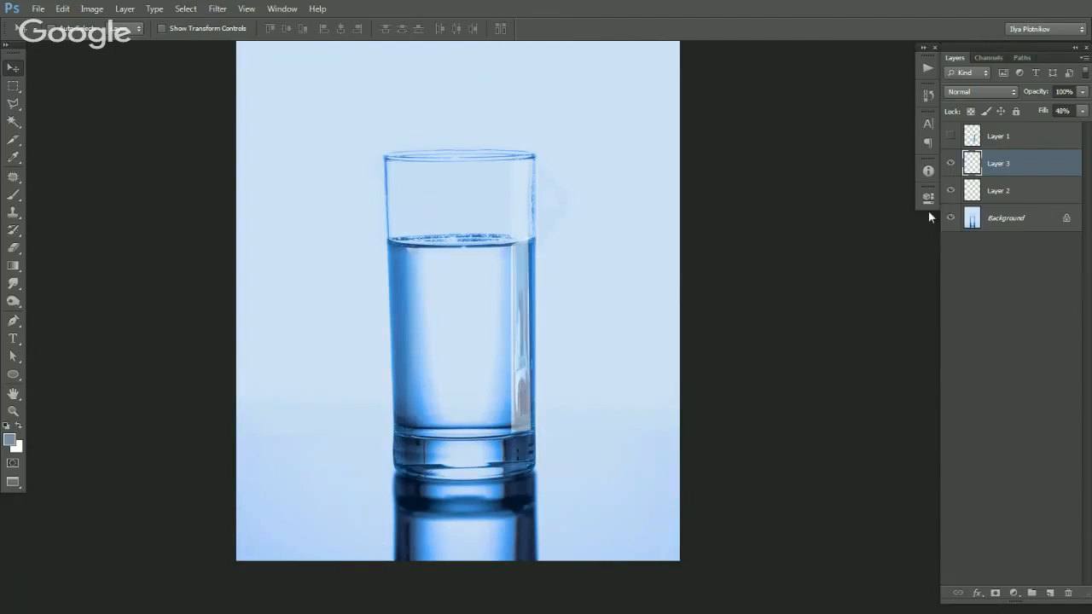
left_click_drag(951, 163, 950, 191)
left_click_drag(538, 202, 527, 214)
left_click(527, 214)
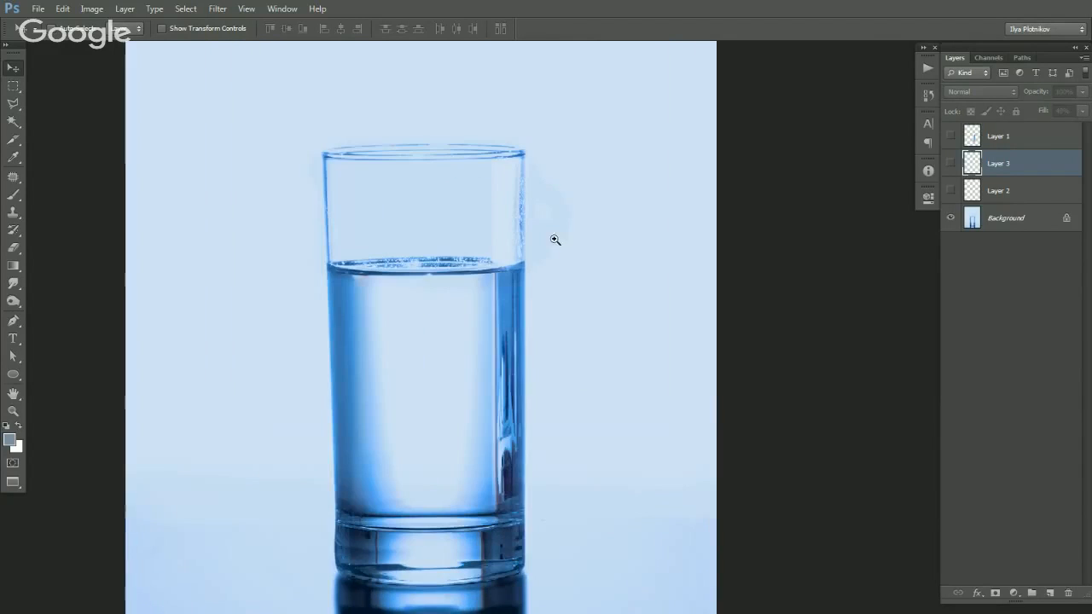
Add a Curves adjustment layer with a very steep contrast curve to exaggerate tonal flaws around the glass.
left_click(1015, 594)
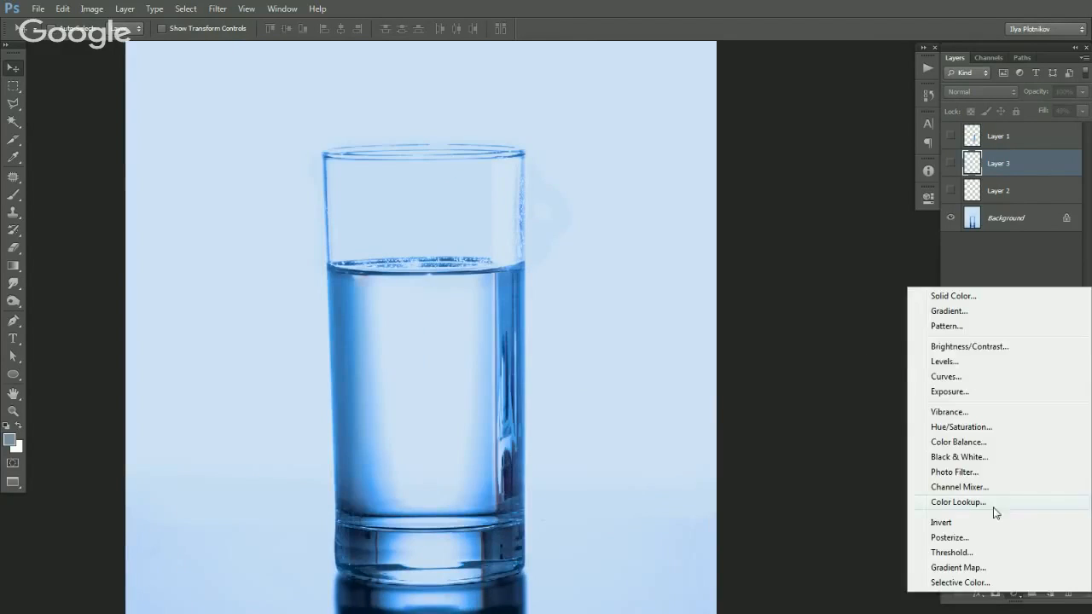
left_click(965, 376)
left_click_drag(708, 436, 796, 427)
left_click_drag(879, 271, 866, 266)
left_click_drag(780, 436, 793, 436)
left_click_drag(866, 270, 859, 265)
left_click(802, 411)
left_click_drag(792, 450, 814, 441)
left_click(547, 229, "ctrl")
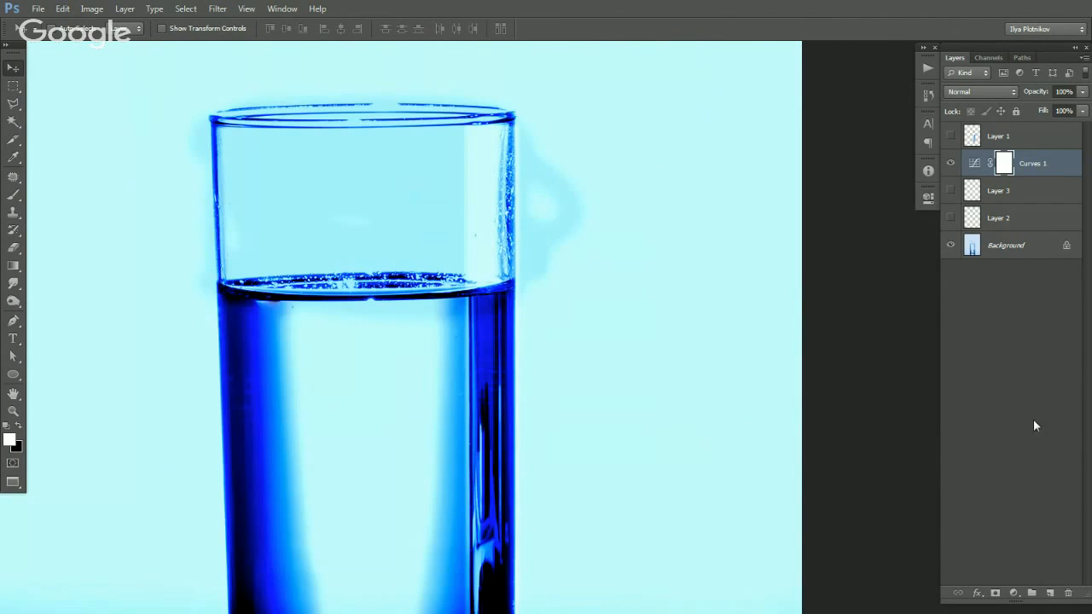
Brush an outline around the blotchy halo beside the glass's upper right edge on a new layer, and toggle it to compare.
left_click(1051, 593)
key("b")
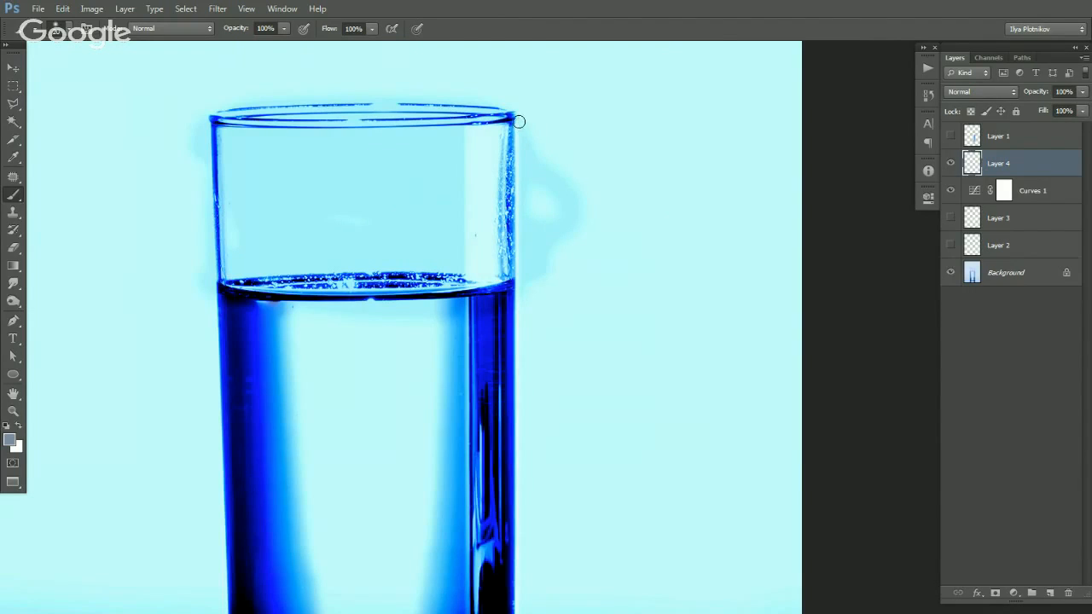
mouse_move(527, 119)
left_mouse_down()
mouse_move(562, 171)
mouse_move(576, 227)
mouse_move(522, 275)
left_mouse_up()
mouse_move(532, 195)
left_mouse_down()
mouse_move(551, 189)
mouse_move(529, 196)
left_mouse_up()
left_click_drag(516, 126, 519, 282)
key("v")
left_click(949, 164)
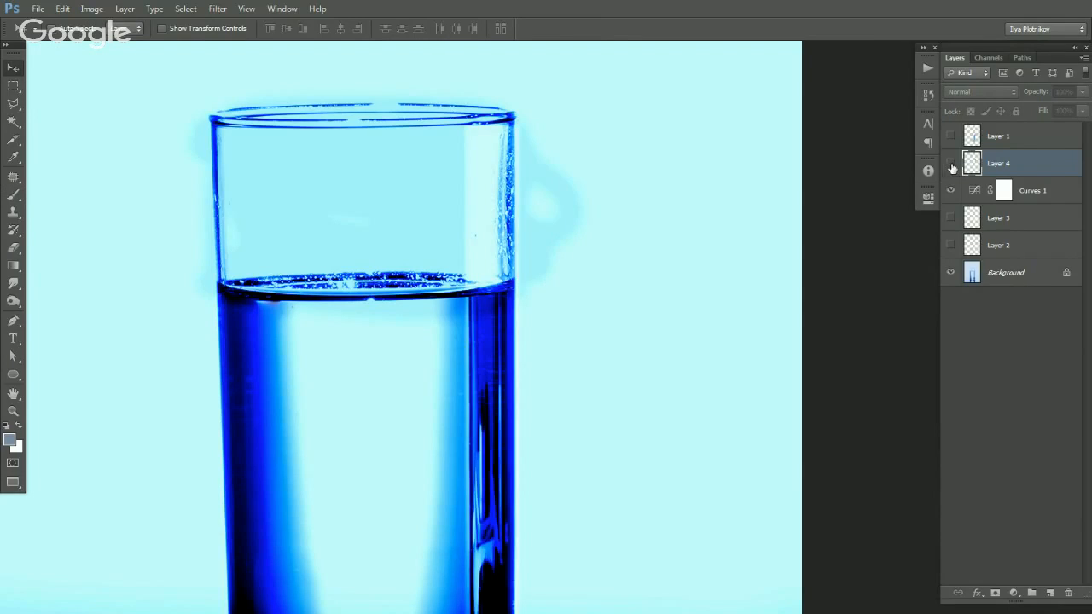
left_click(952, 165)
Review the outlined halo in the full image, and hide Layer 4 and the Curves 1 adjustment.
left_click(558, 227, "alt")
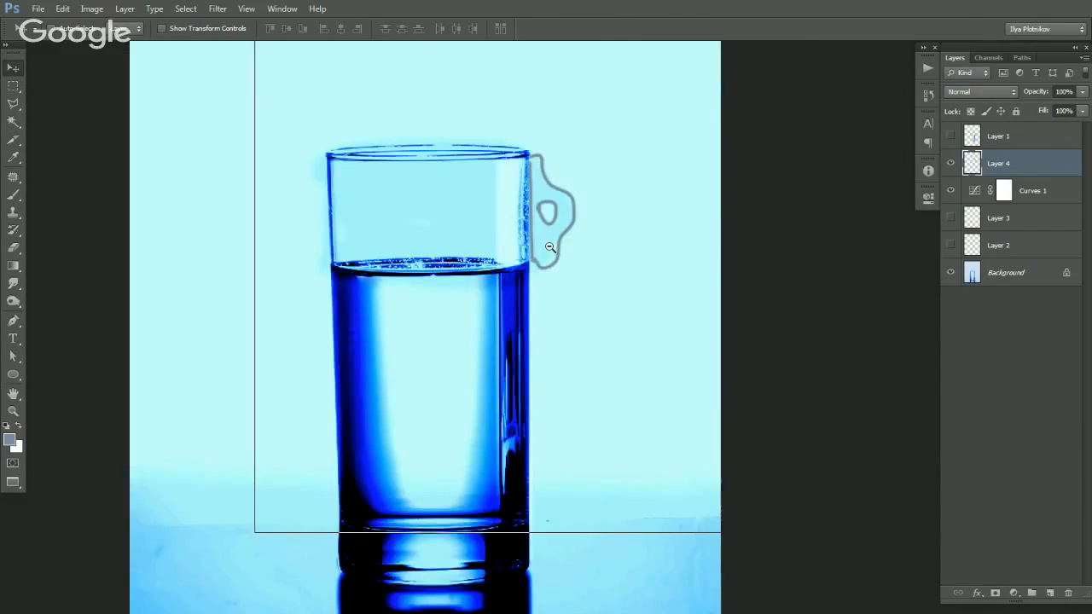
left_click(551, 266, "alt")
left_click(558, 282, "alt")
left_click_drag(650, 245, 646, 229)
left_click(950, 163)
left_click(950, 190)
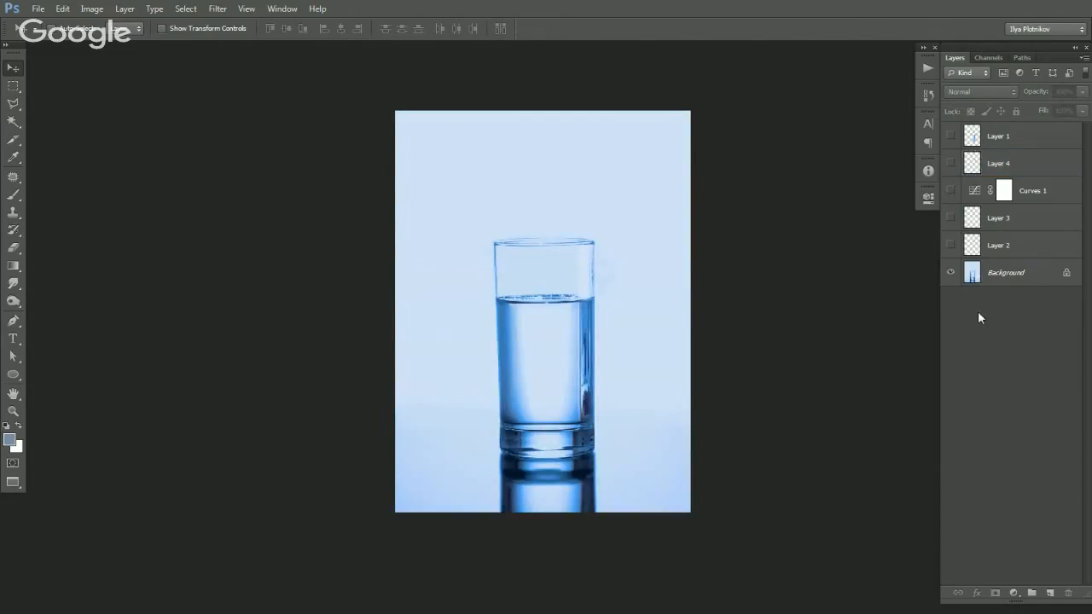
Exit full-screen view and close photigy-1_59A8083-after.jpg without saving the changes.
key("f")
key("f")
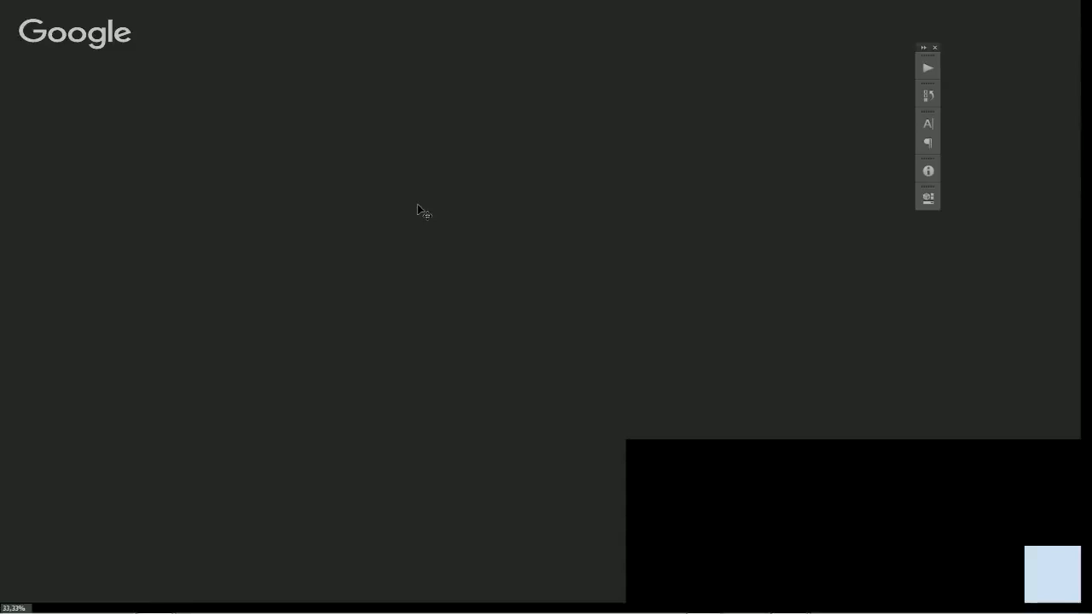
key("ctrl+w")
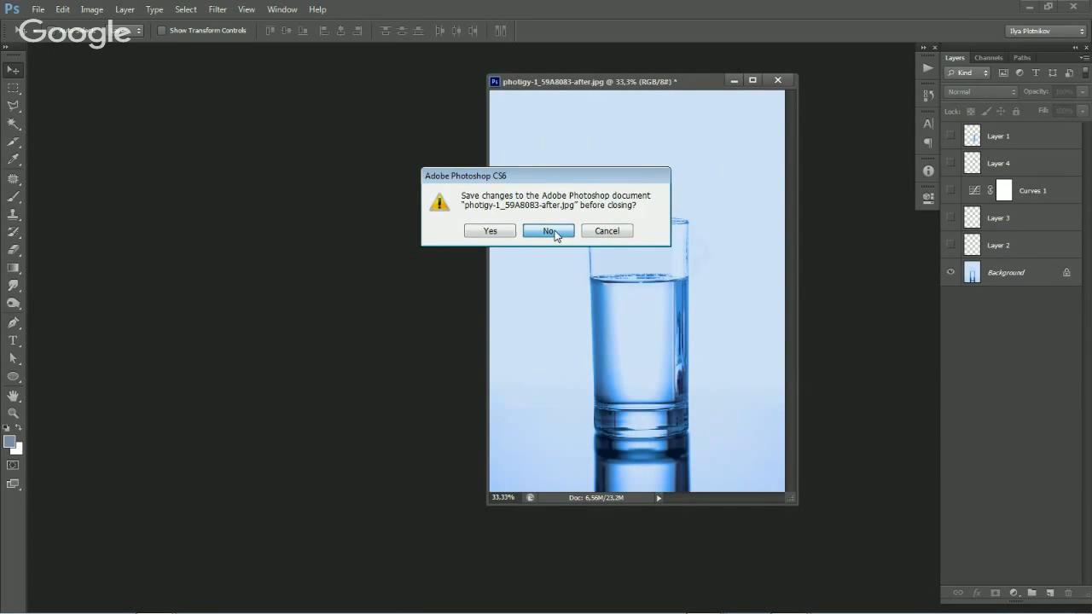
left_click(555, 237)
Open the before and after images from the next participant's folder and arrange their windows side by side.
key("alt+Tab")
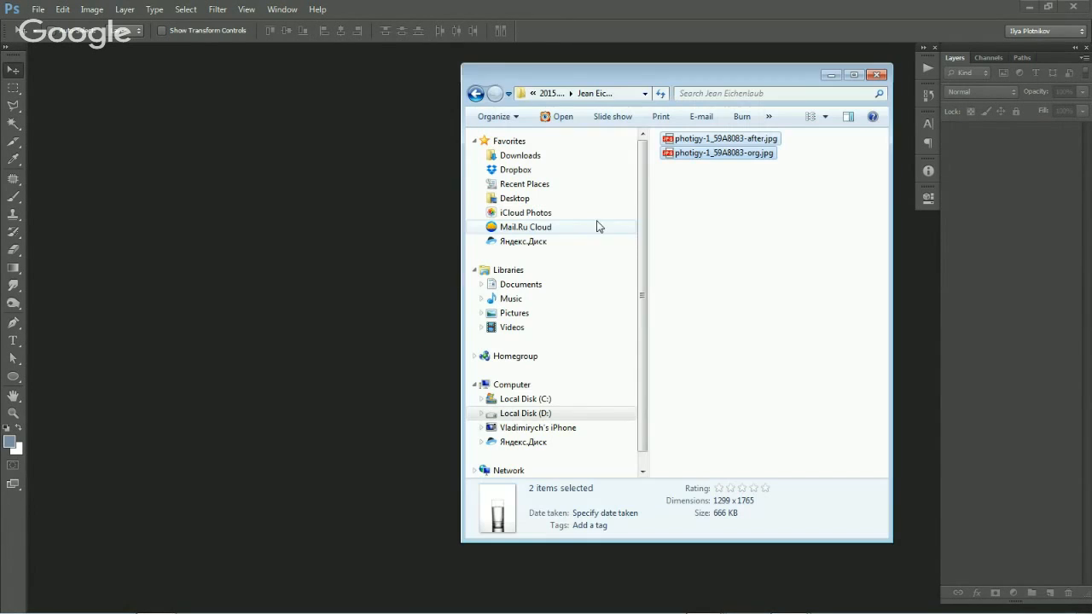
left_click(553, 97)
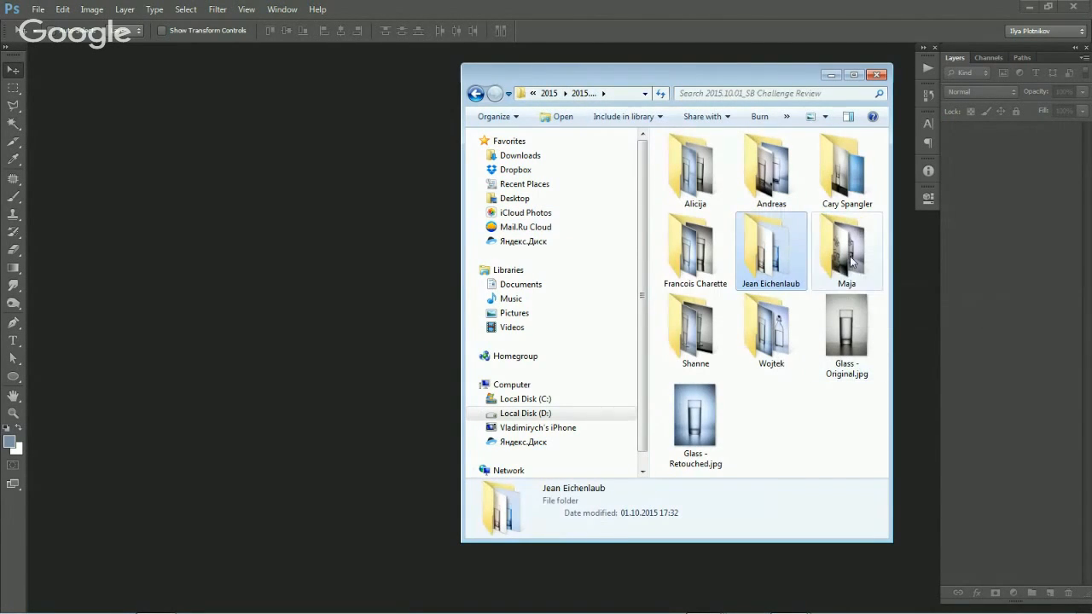
left_click(848, 259)
double_click(848, 263)
left_click_drag(749, 140, 240, 281)
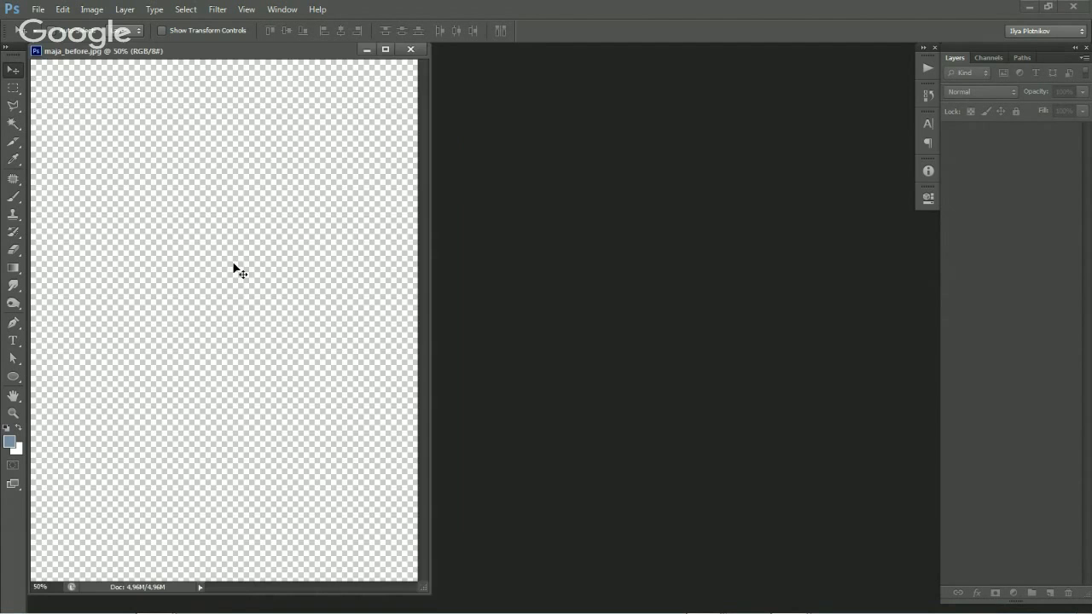
left_click_drag(252, 69, 651, 76)
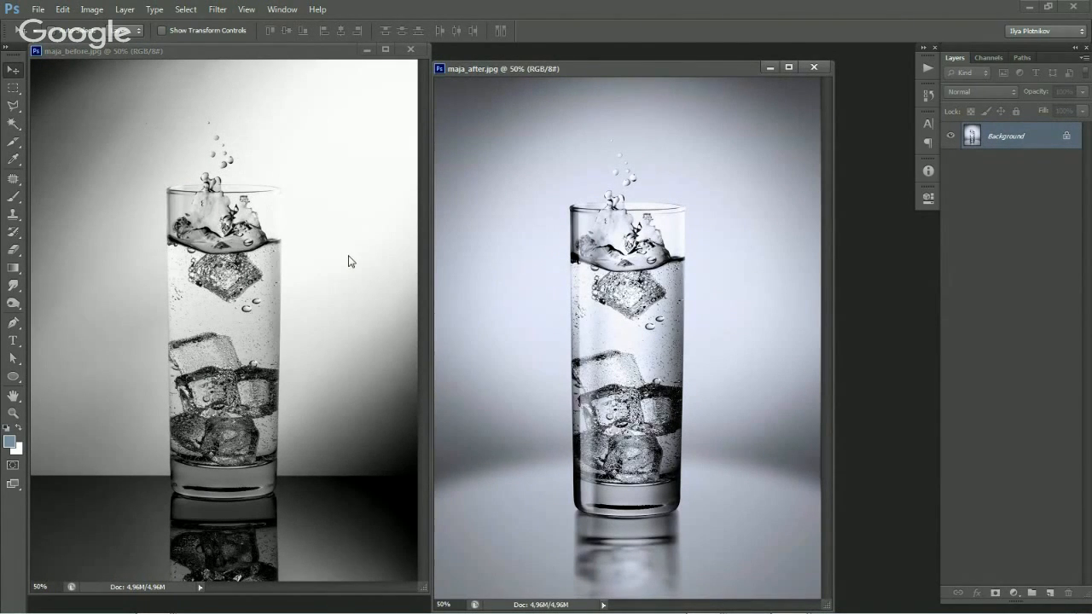
left_click_drag(612, 68, 624, 66)
Close the before image and show the after image in full-screen mode with the menu bar.
left_click(358, 209)
key("ctrl+w")
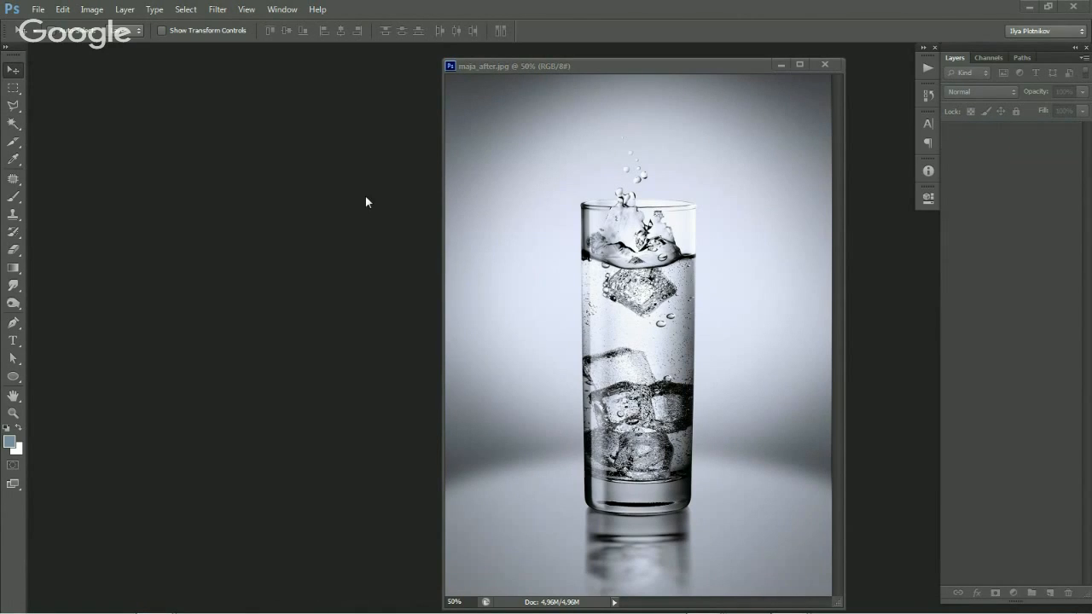
key("f")
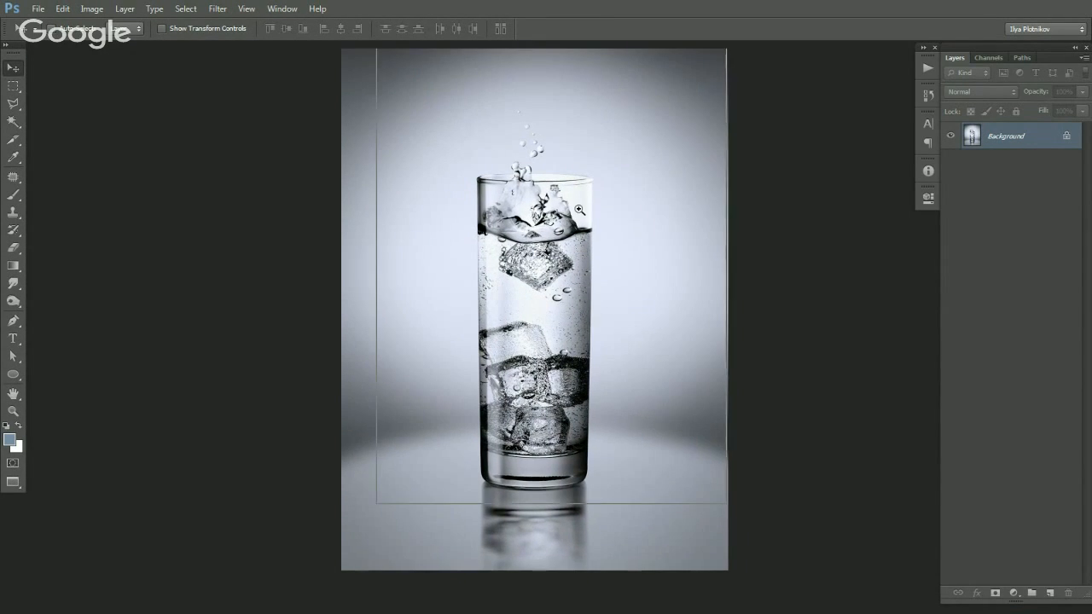
Examine the water splash, rim and upper walls of the glass in the after image at close range.
key("ctrl+plus")
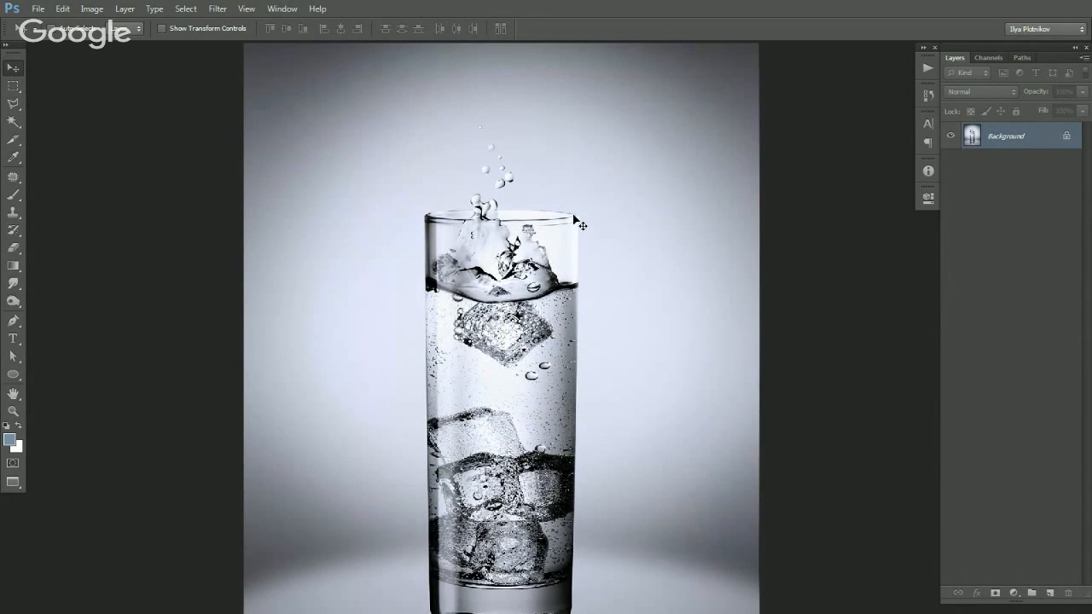
left_click_drag(575, 232, 542, 277)
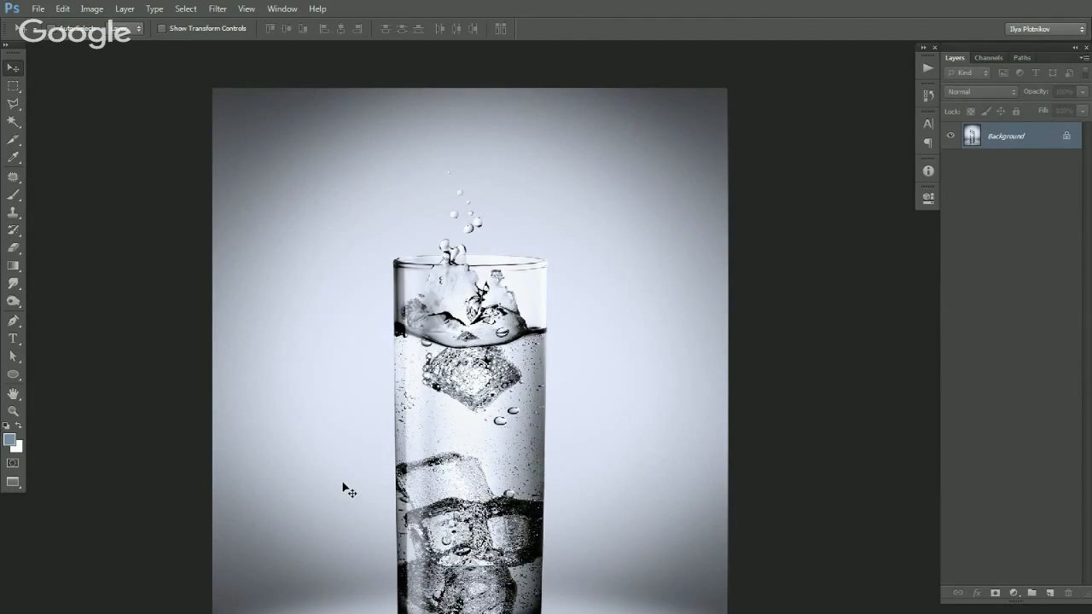
left_click(500, 298, "ctrl")
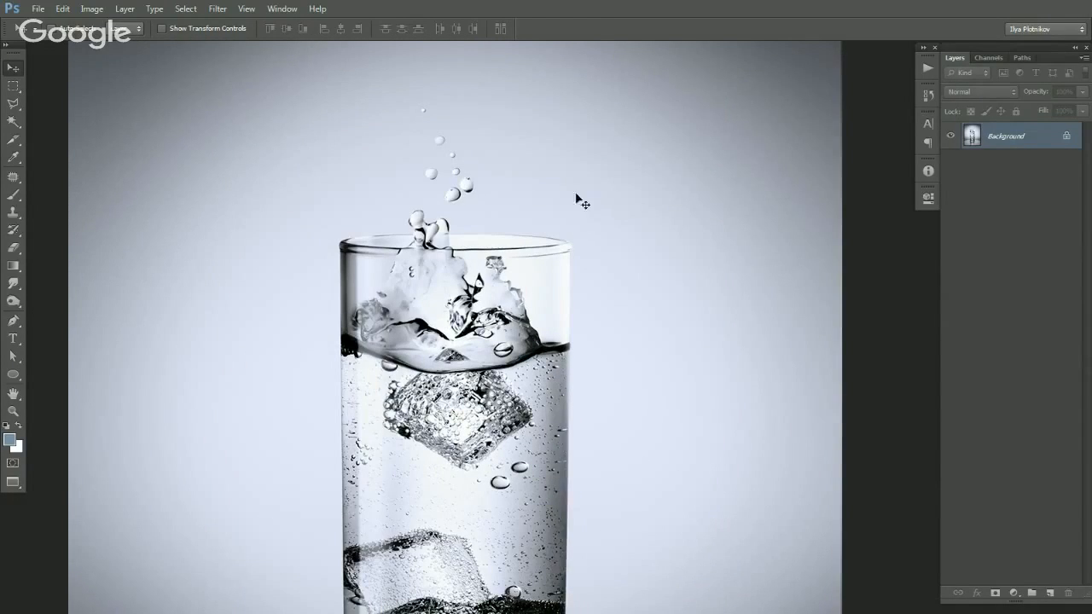
left_click(541, 265, "ctrl")
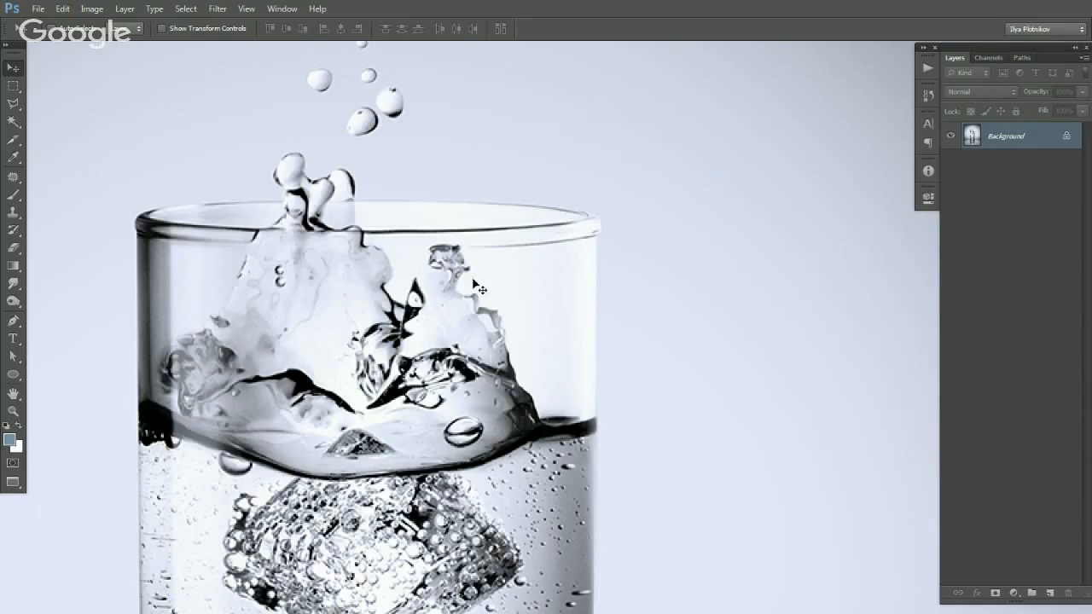
left_click(524, 252, "alt")
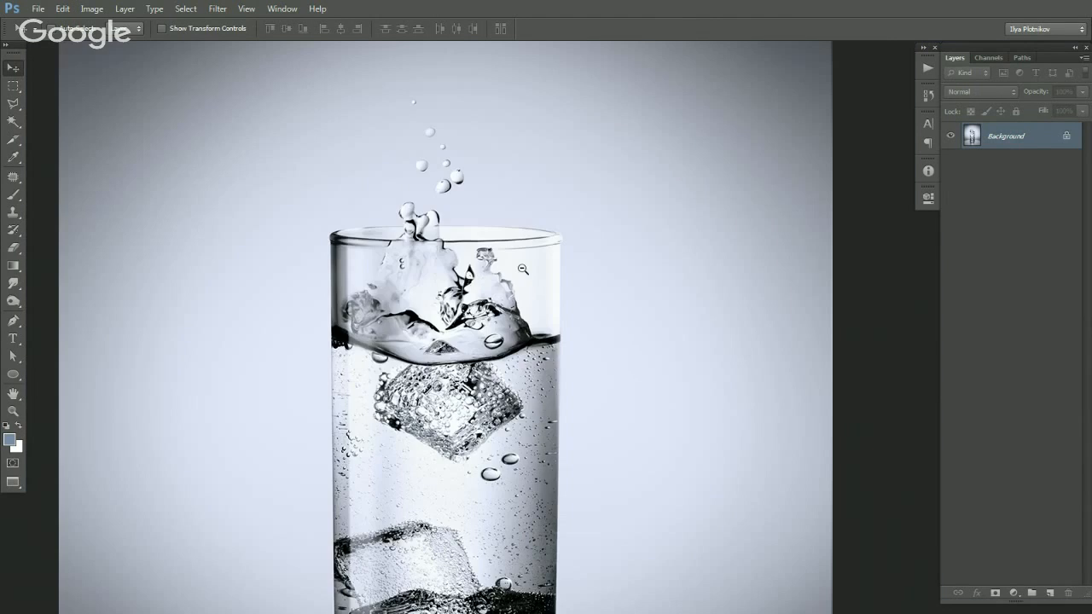
left_click(524, 266, "alt")
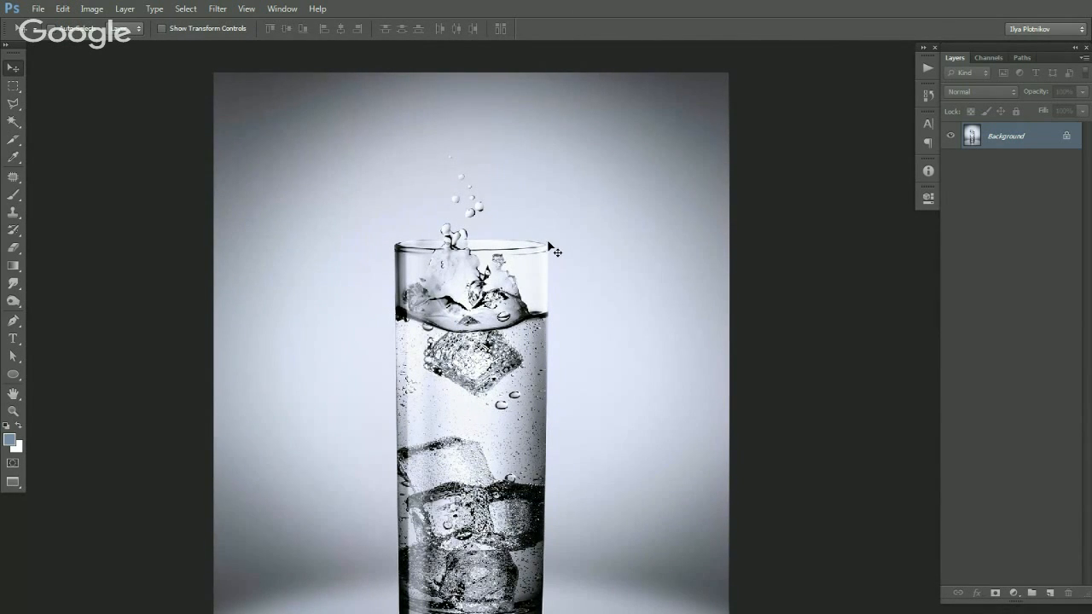
Copy the upper-left part of the glass, including the rim and wall above the water, to a new layer.
key("m")
left_click(538, 274, "ctrl")
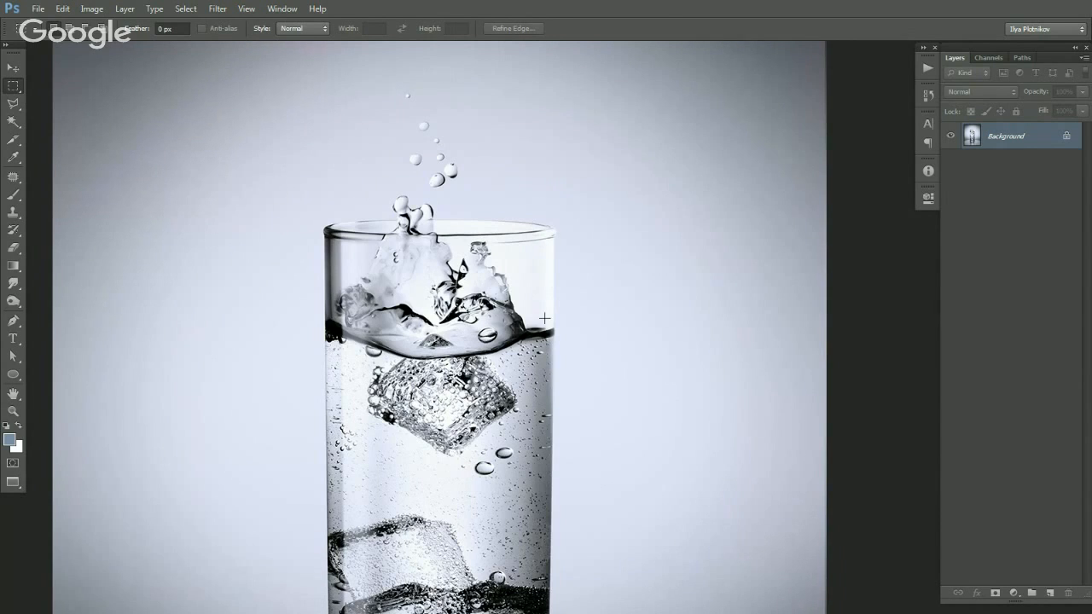
left_click_drag(295, 203, 384, 338)
key("v")
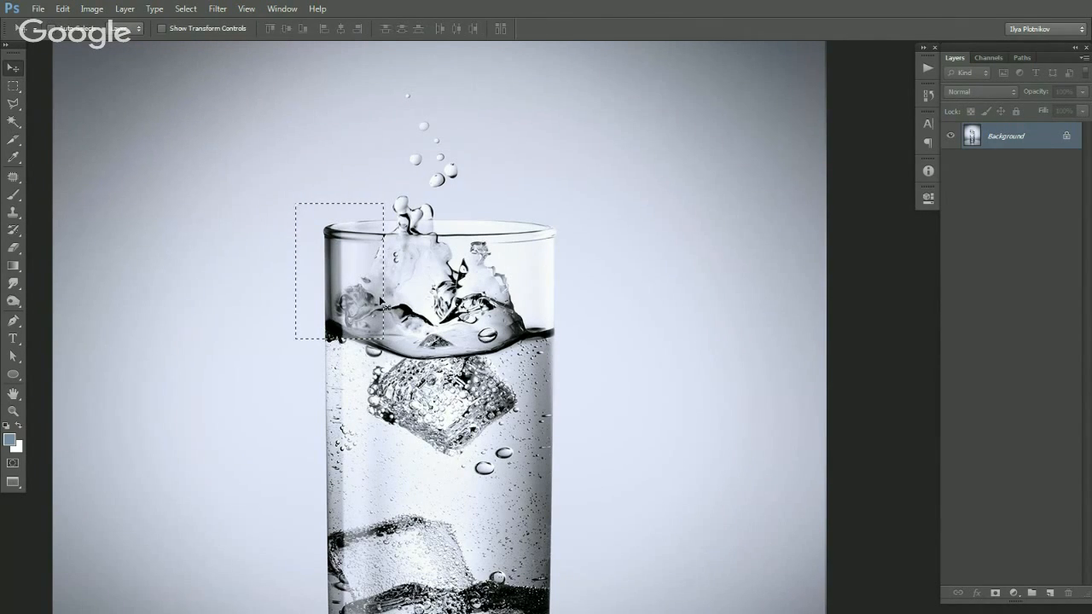
key("ctrl+j")
Flip the copied glass section horizontally and align it over the upper-right wall and rim.
key("ctrl+t")
right_click(346, 295)
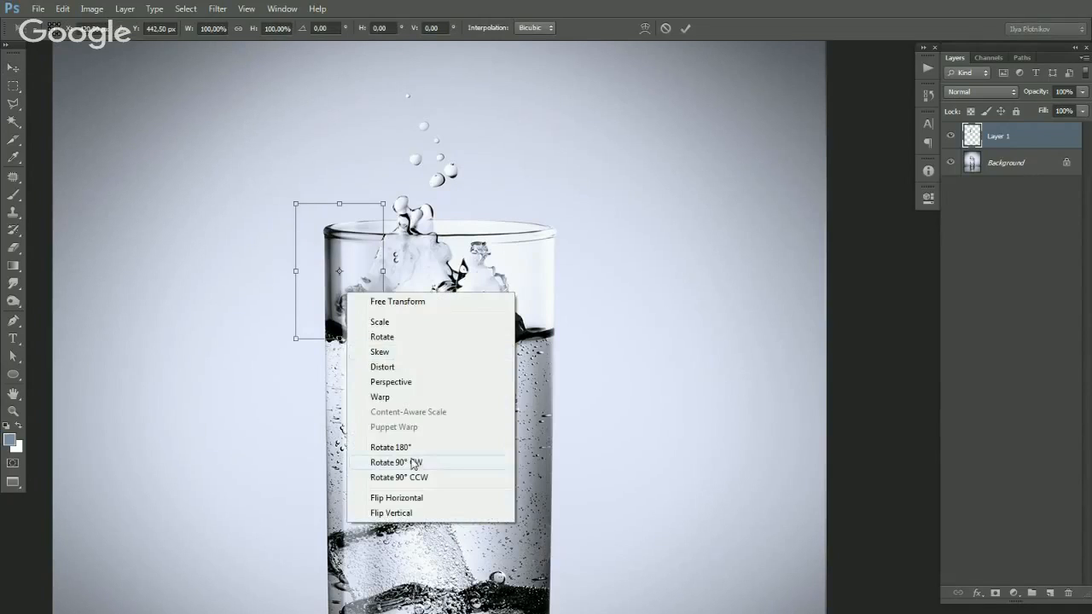
left_click(404, 490)
left_click_drag(359, 316, 544, 322)
key("Return")
Lower the mirrored glass layer's fill to 43%.
left_click(1082, 112)
left_click_drag(1042, 126, 1045, 128)
left_click(1007, 237)
left_click(996, 138)
key("e")
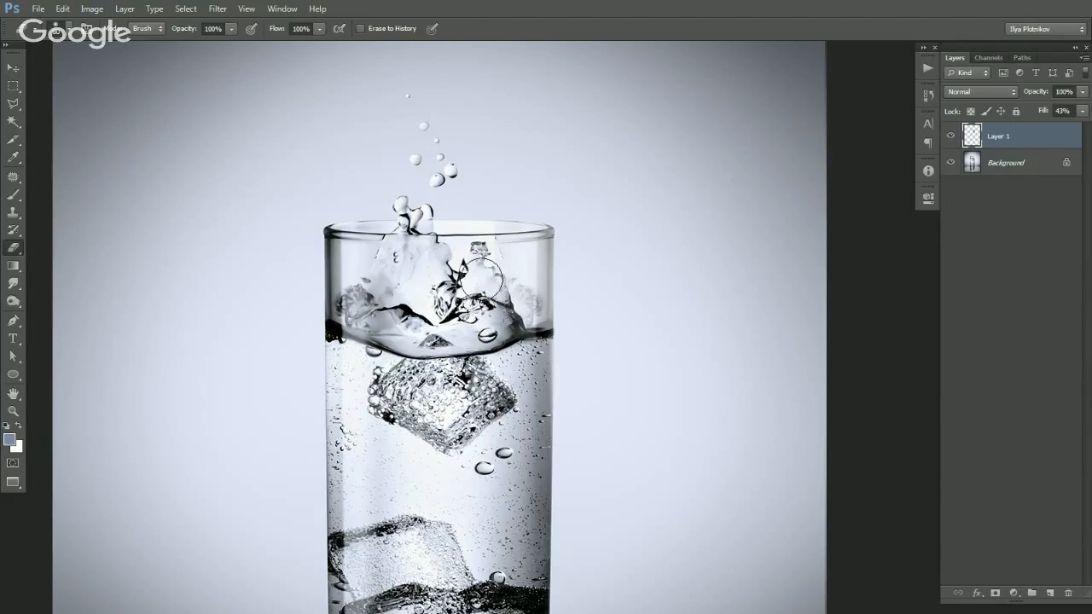
Restore the mirrored layer's fill to 100% and clone clean glass over the duplicated splash inside the right wall.
key("s")
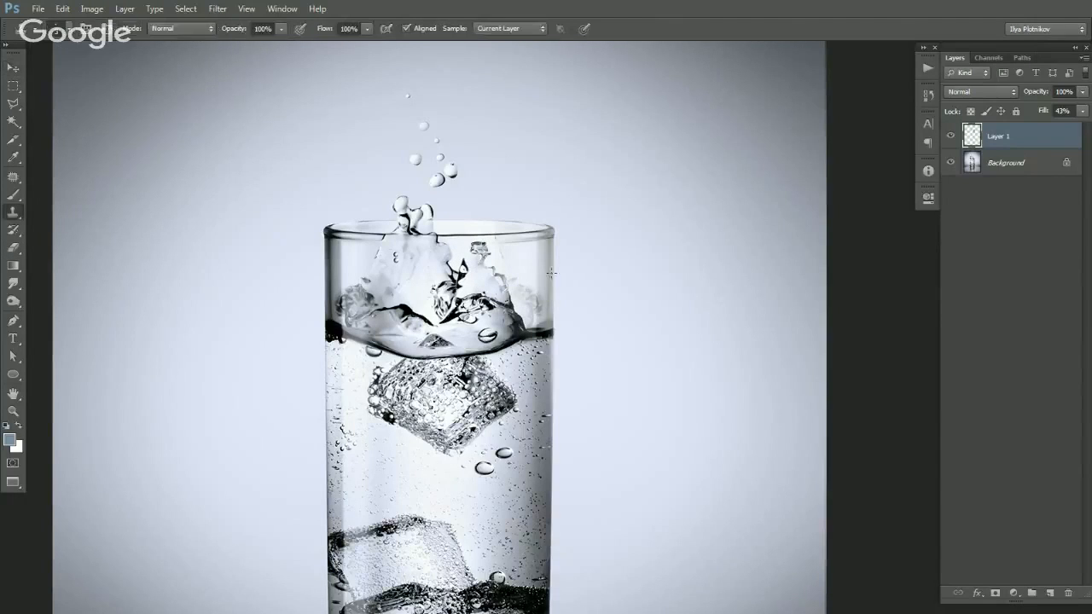
left_click(1081, 114)
left_click_drag(1063, 128, 1090, 129)
left_click(1020, 245)
left_click(965, 145)
left_click(512, 292, "ctrl")
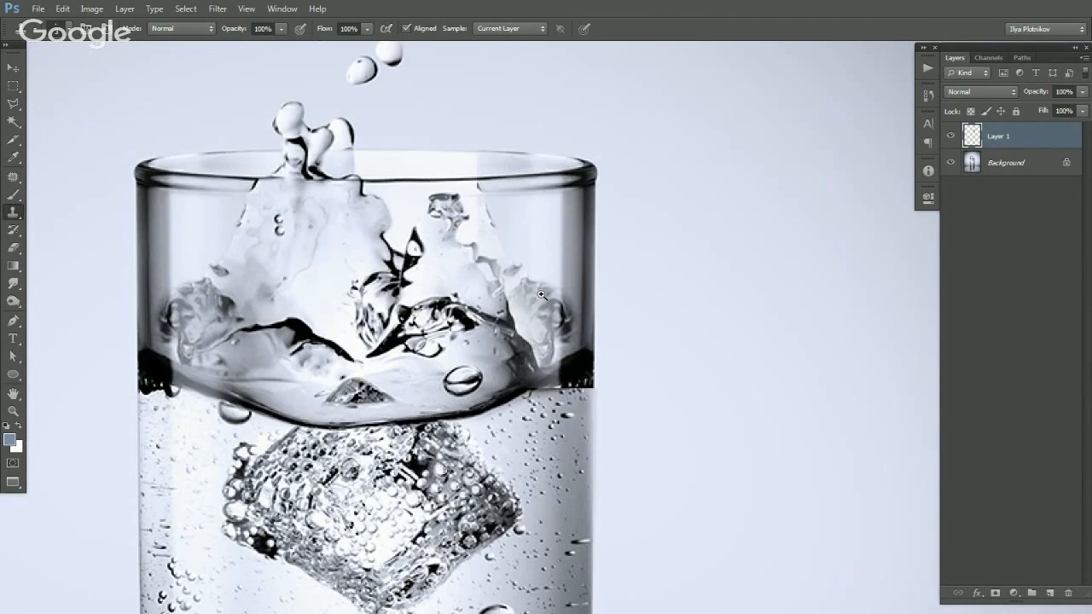
left_click(533, 288, "ctrl")
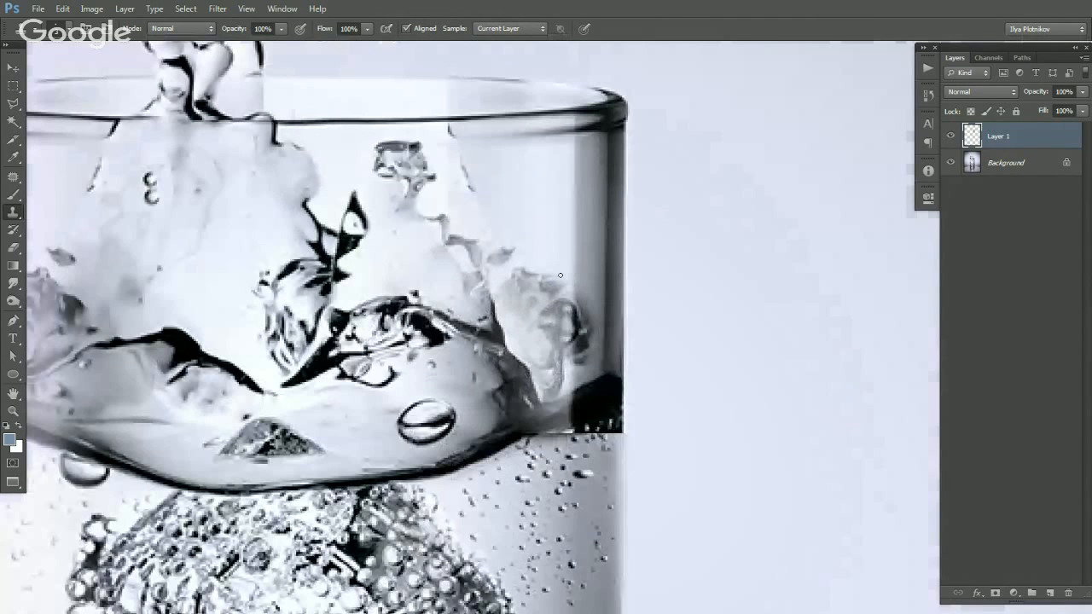
left_click(575, 207, "alt")
mouse_move(576, 298)
left_mouse_down()
mouse_move(549, 334)
mouse_move(534, 311)
mouse_move(524, 343)
mouse_move(540, 325)
mouse_move(580, 371)
mouse_move(583, 323)
left_mouse_up()
left_click_drag(497, 241, 507, 293)
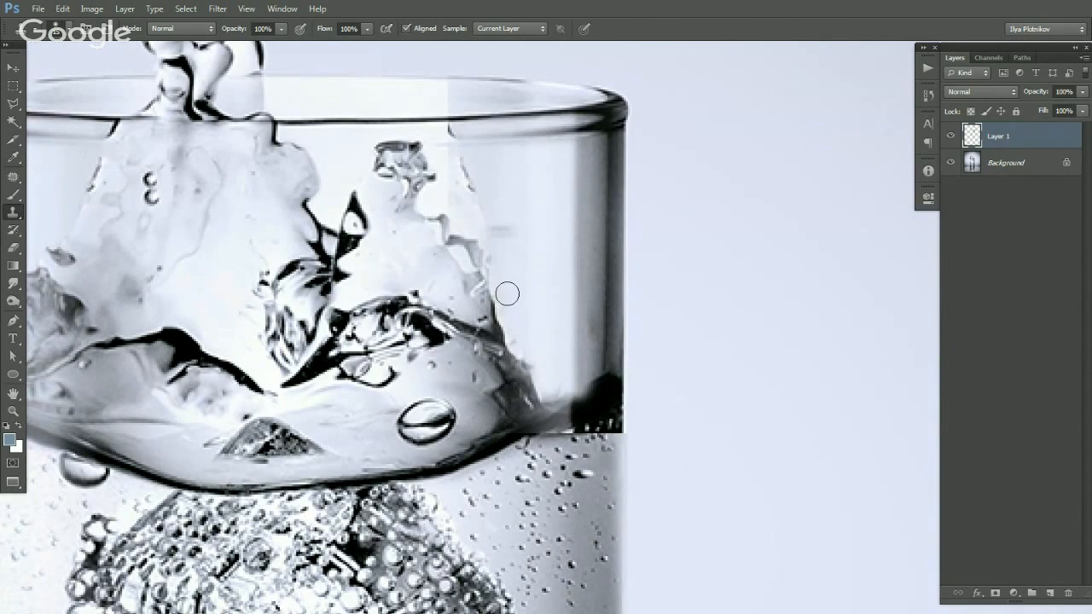
Set the mirrored layer's fill to 46% and toggle its visibility to compare the whole glass with and without it.
key("v")
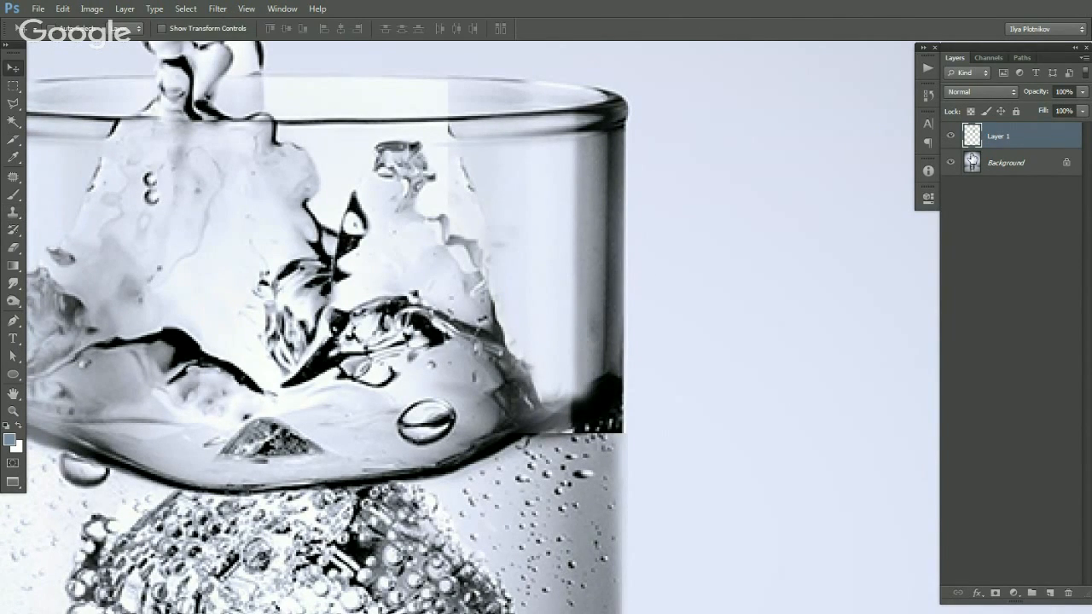
left_click_drag(1054, 125, 1045, 126)
left_click(579, 268, "alt")
left_click(579, 269, "alt")
key("e")
key("v")
key("ctrl+o")
left_click(524, 290, "alt")
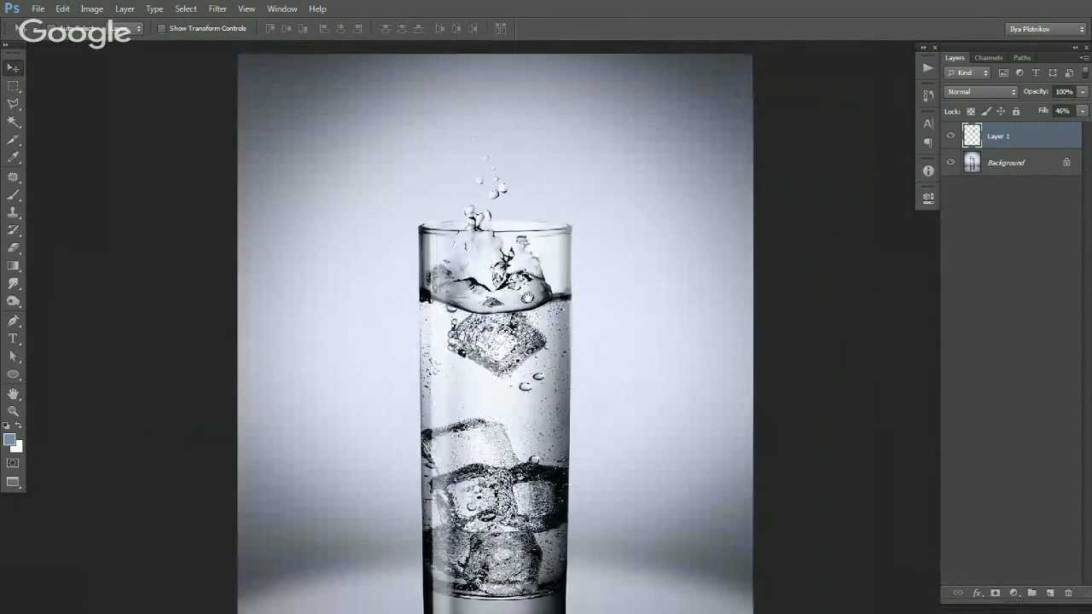
left_click_drag(526, 295, 512, 255)
left_click(952, 138)
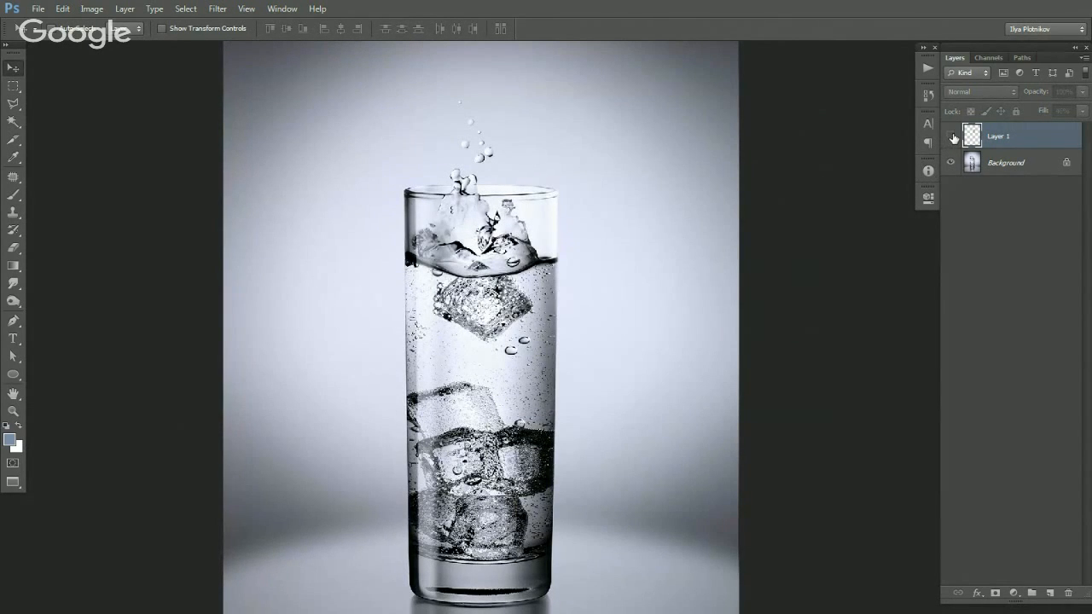
left_click(952, 138)
left_click(952, 137)
left_click(952, 135)
Try the Multiply blend mode on the mirrored layer and return it to Normal.
left_click(1082, 111)
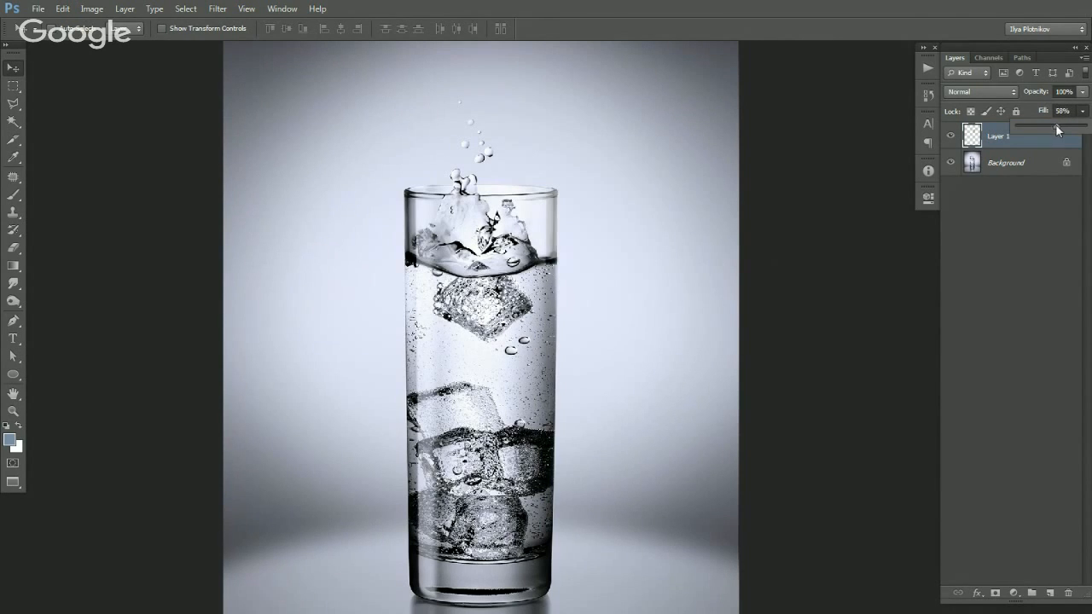
left_click(982, 91)
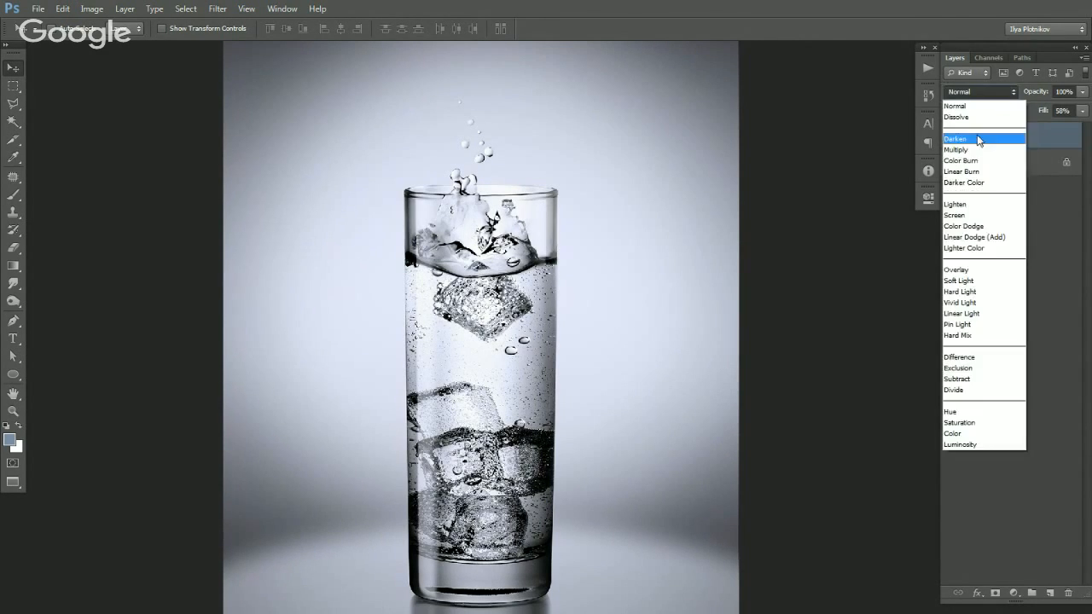
left_click(975, 151)
left_click_drag(974, 154, 953, 162)
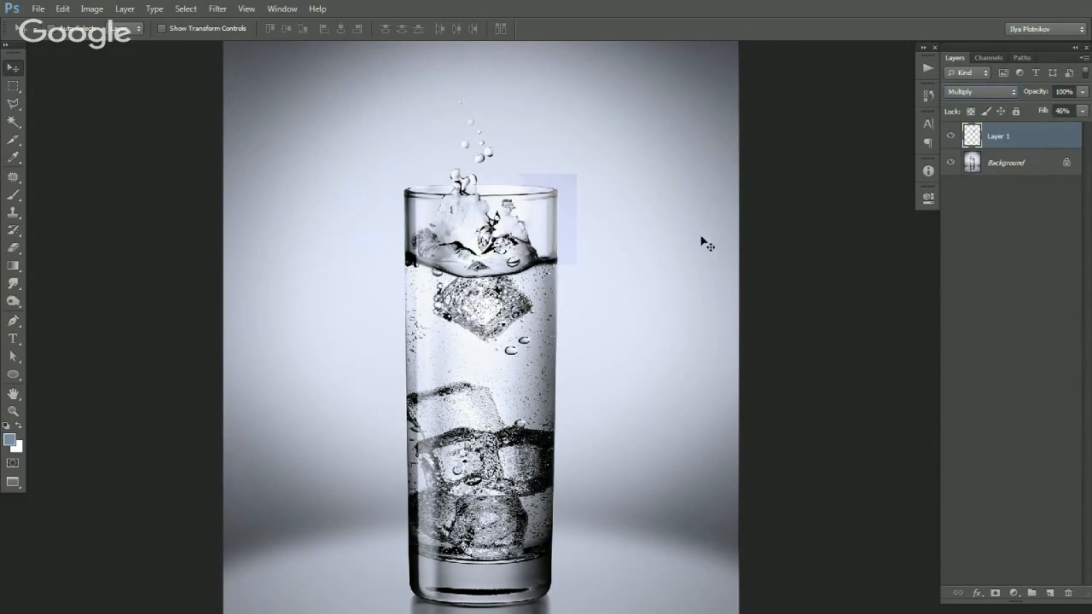
left_click(981, 91)
left_click(977, 103)
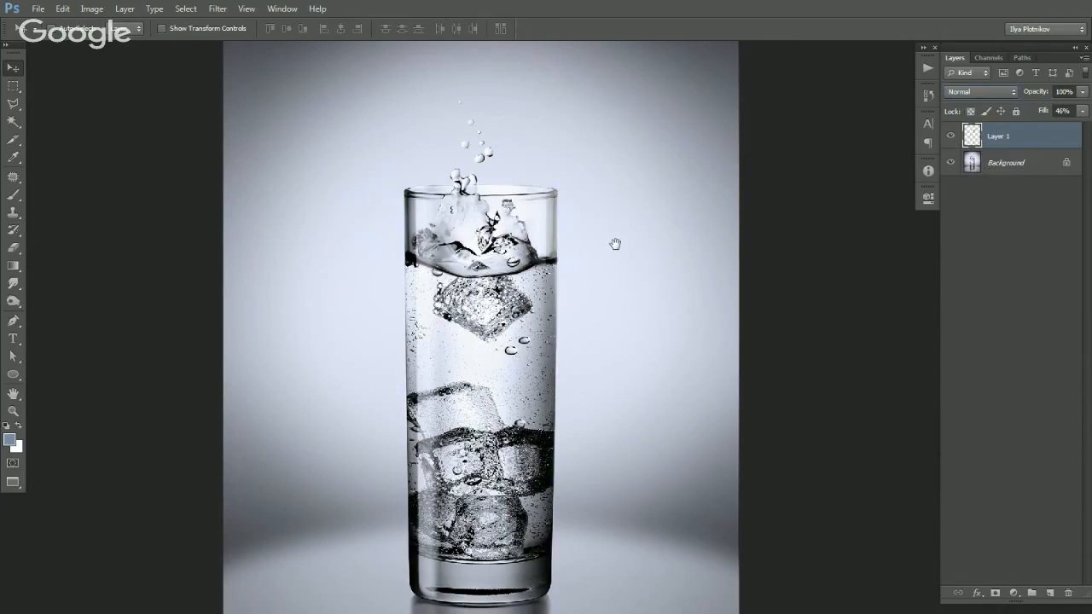
Raise the mirrored layer's fill to about 63% and deselect the layer.
left_click_drag(615, 243, 704, 228)
left_click(1080, 112)
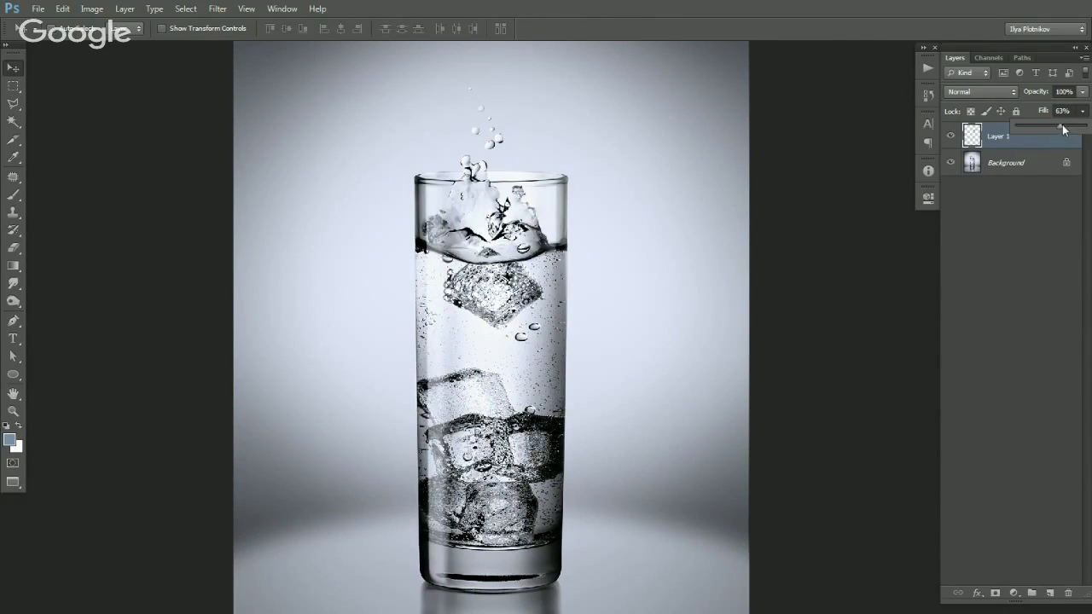
left_click(1011, 240)
Examine the glass base and its reflection on the table at close range and in the whole image.
left_click_drag(630, 299, 595, 212)
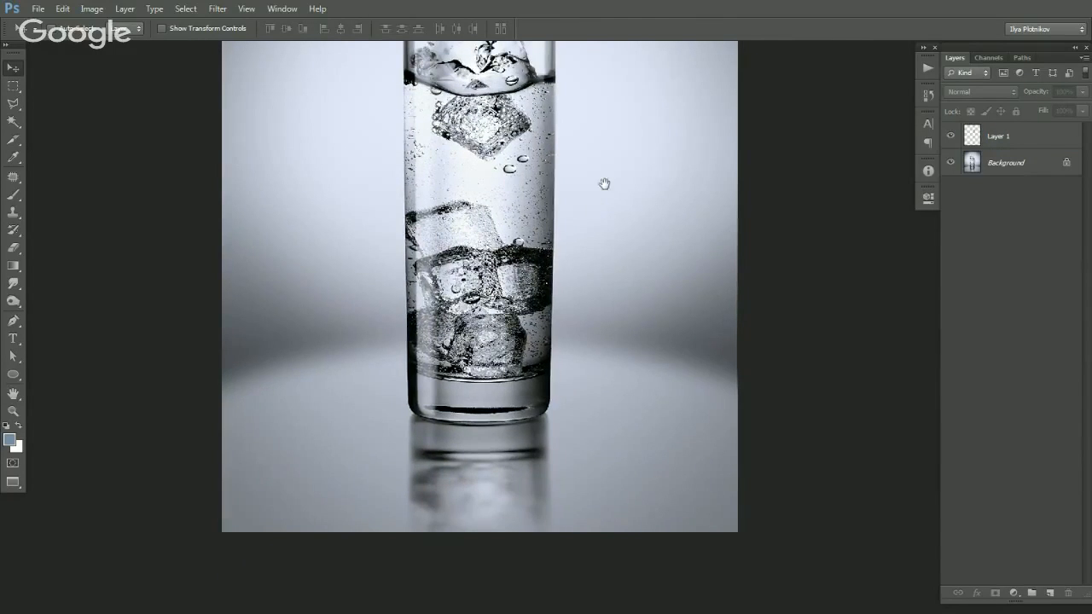
key("ctrl+0")
left_click_drag(589, 351, 575, 256)
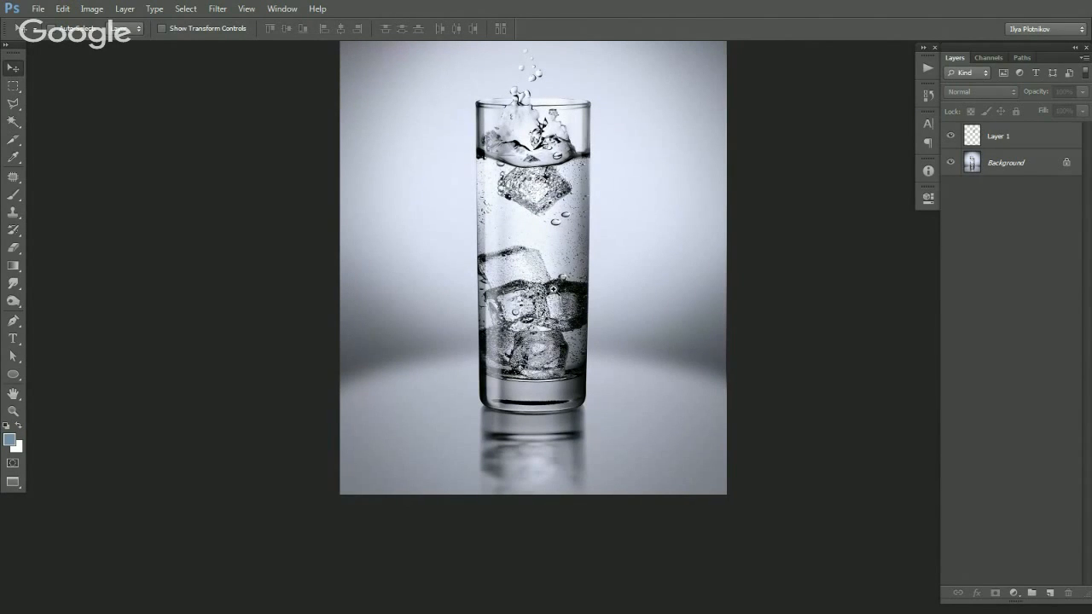
left_click(553, 306)
left_click_drag(553, 348, 550, 299)
left_click(524, 379)
left_click_drag(538, 376, 523, 253)
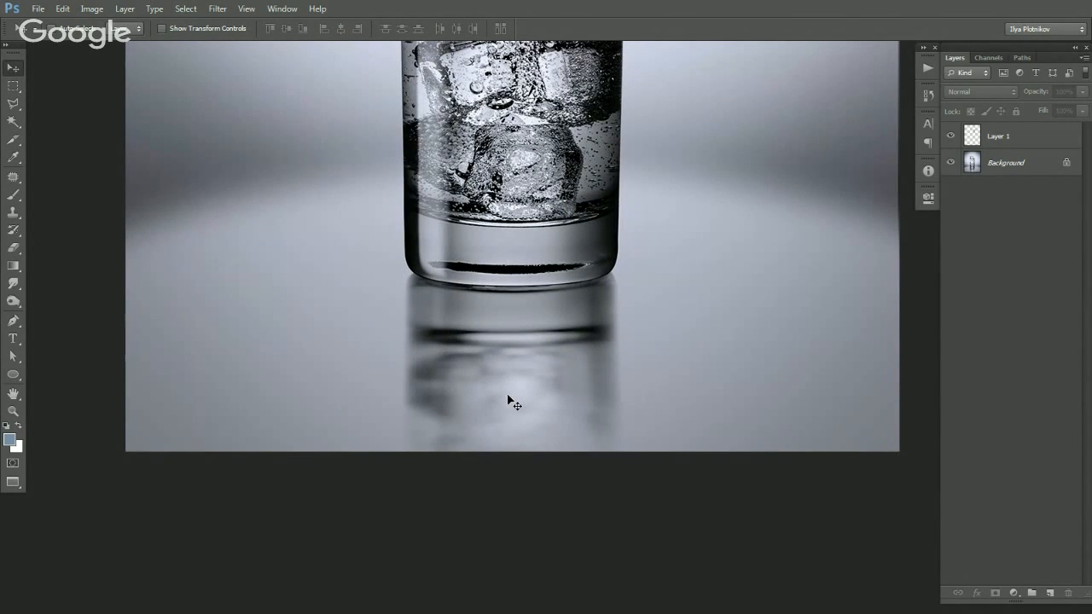
key("ctrl+plus")
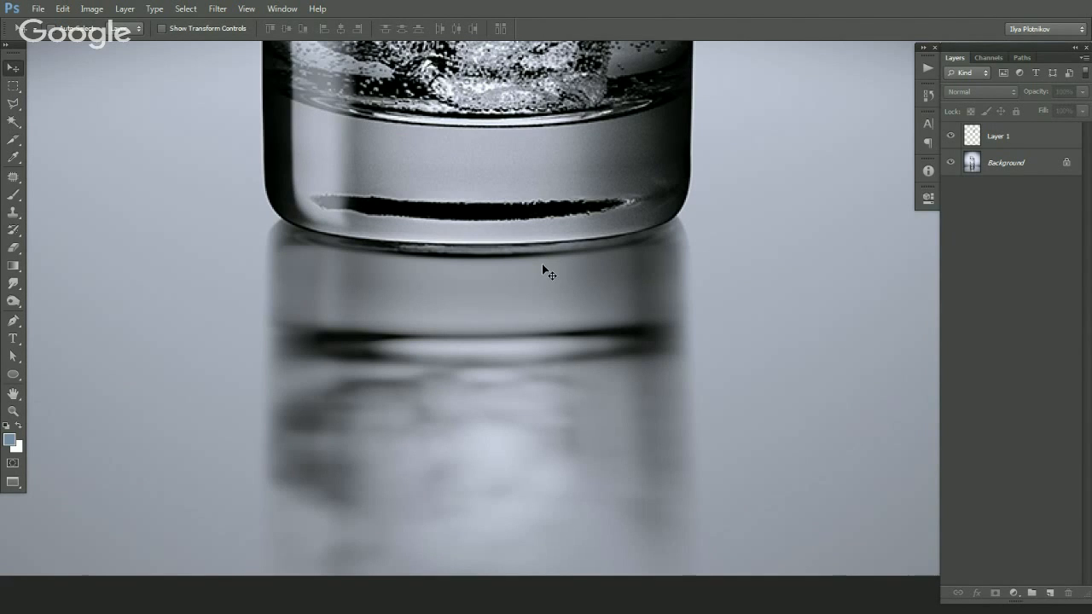
left_click_drag(536, 319, 551, 301)
left_click(545, 328, "alt")
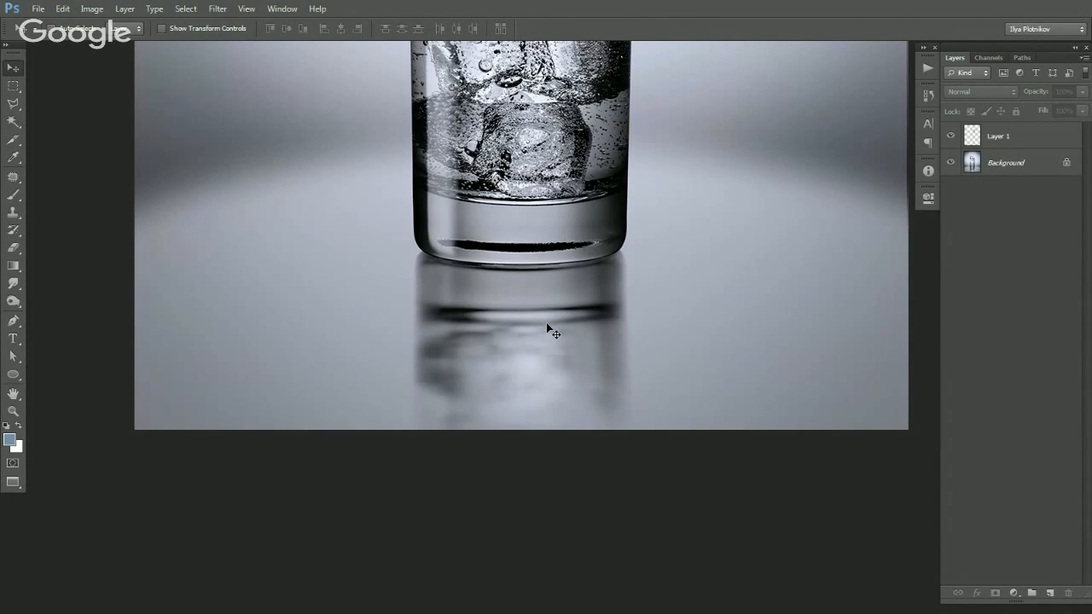
left_click(534, 258, "alt")
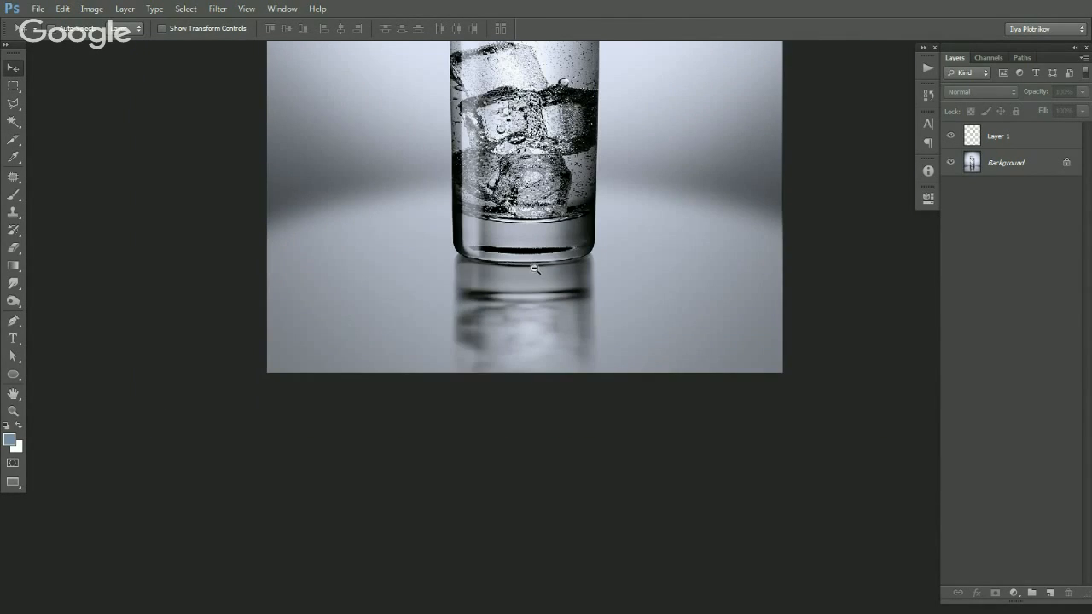
Examine the vertical highlight along the left side of the glass base and compare it with the full glass.
left_click_drag(509, 232, 527, 302)
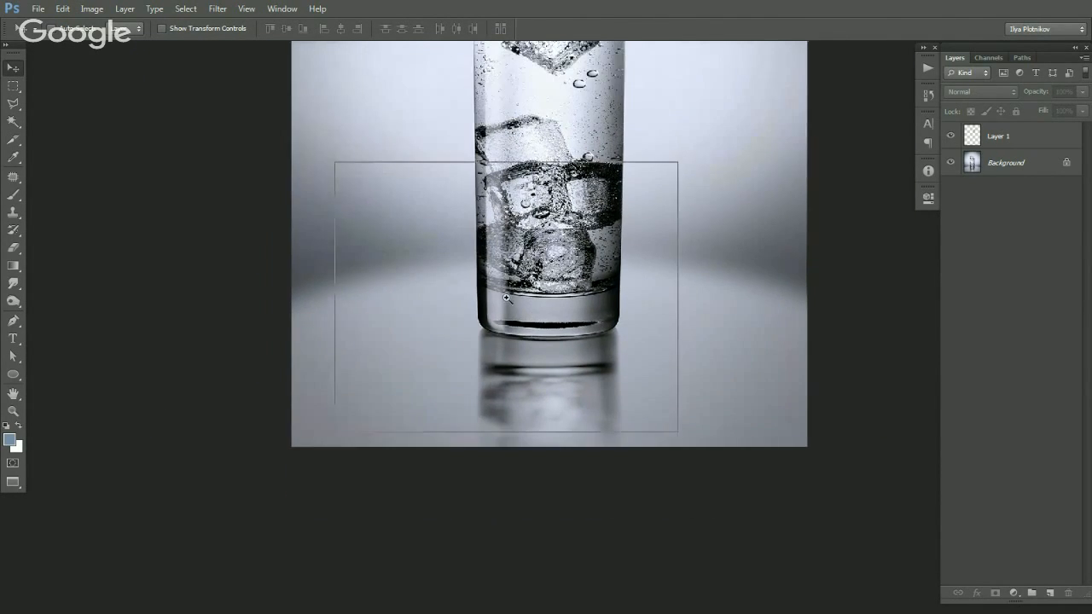
left_click(511, 296, "ctrl")
left_click(513, 316)
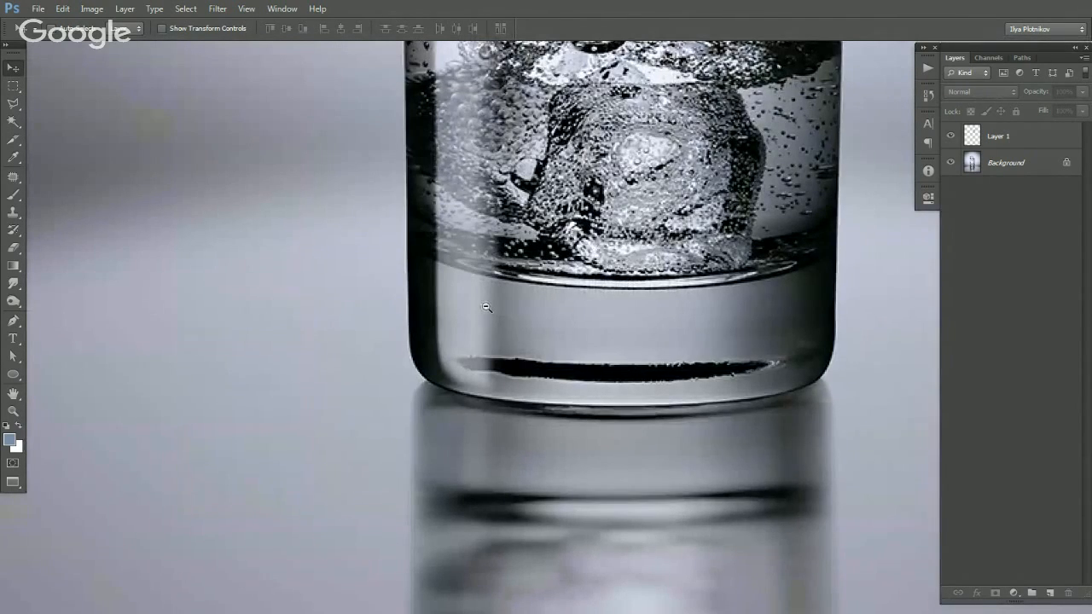
left_click(485, 316, "alt")
left_click(485, 317, "alt")
left_click_drag(495, 287, 479, 385)
left_click(502, 379, "alt")
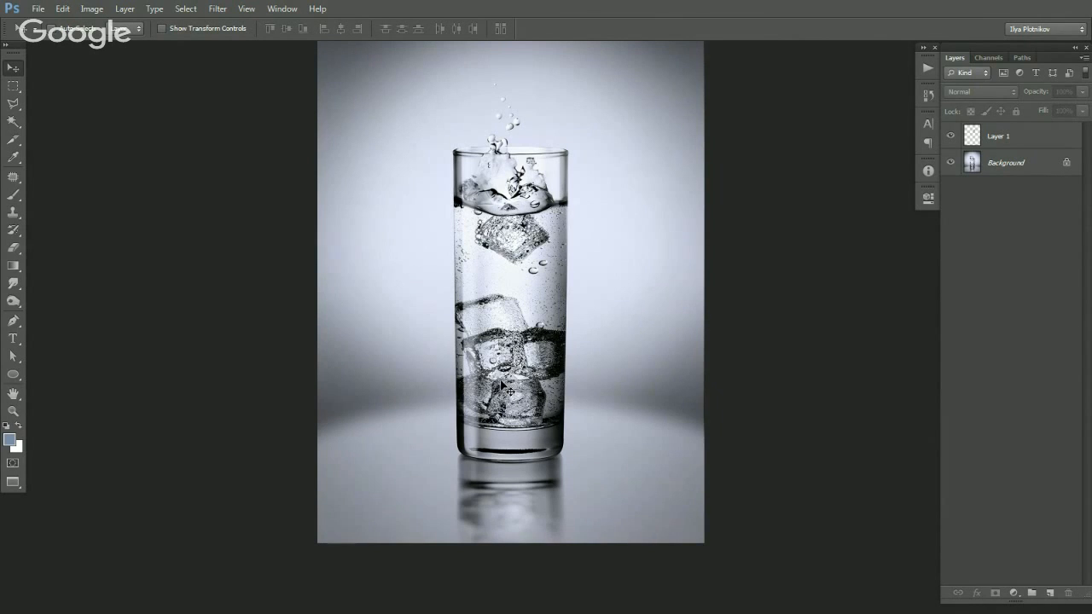
left_click(473, 453)
left_click(485, 459)
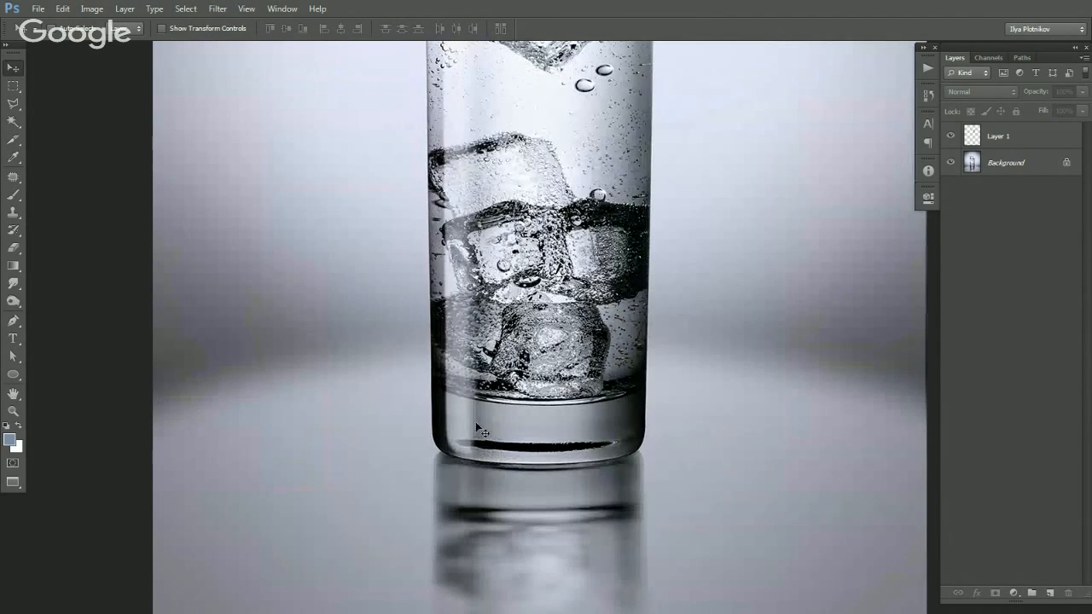
left_click_drag(516, 437, 514, 376)
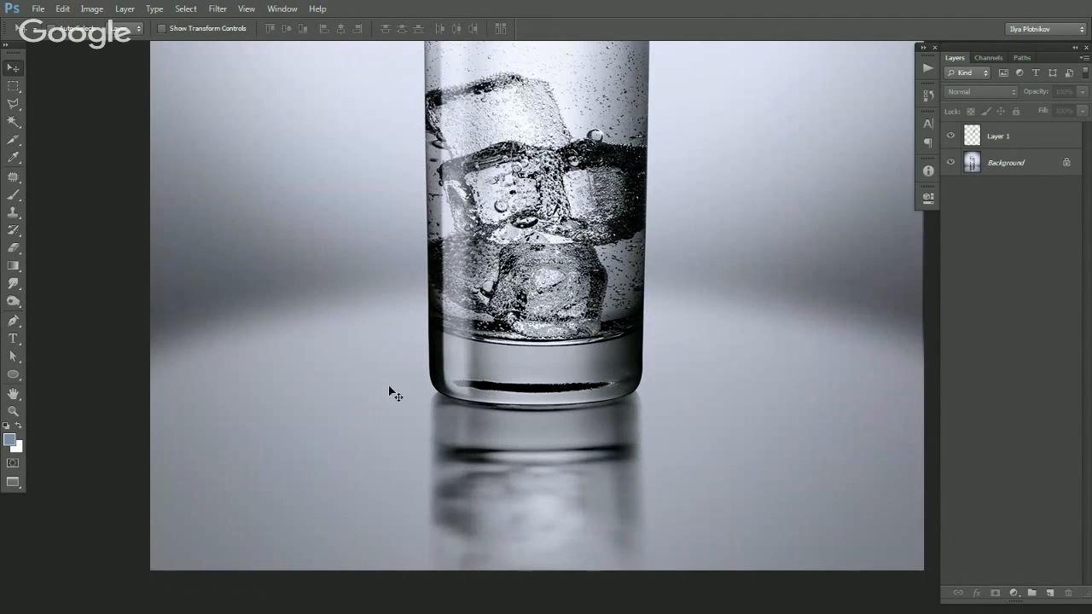
Fill a narrow vertical rectangle with white on a new layer left of the glass and place a duplicate beside it.
key("m")
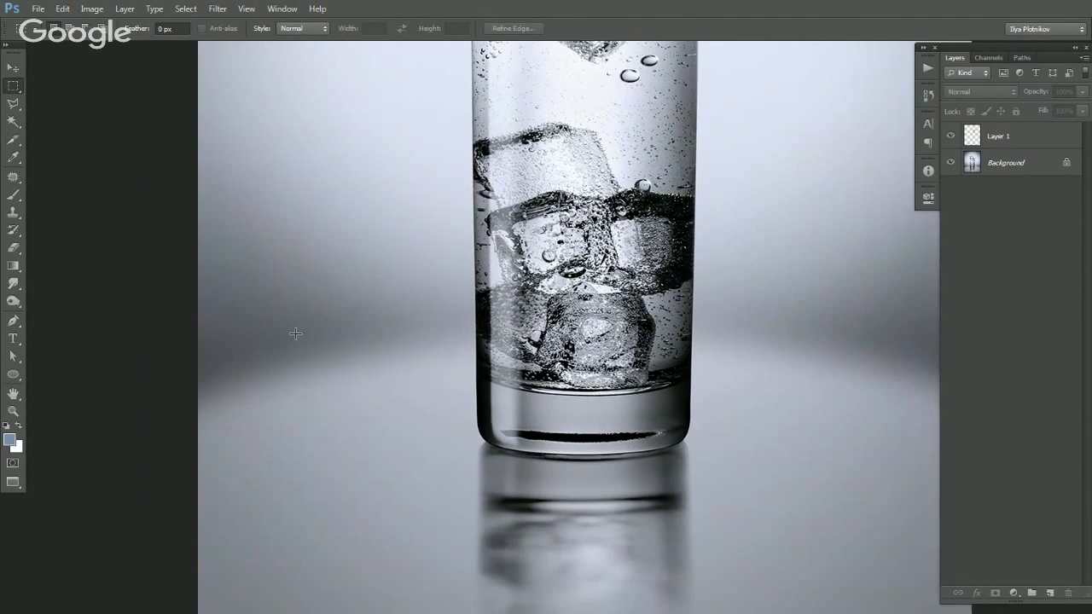
left_click_drag(244, 258, 279, 362)
key("ctrl+shift+alt+n")
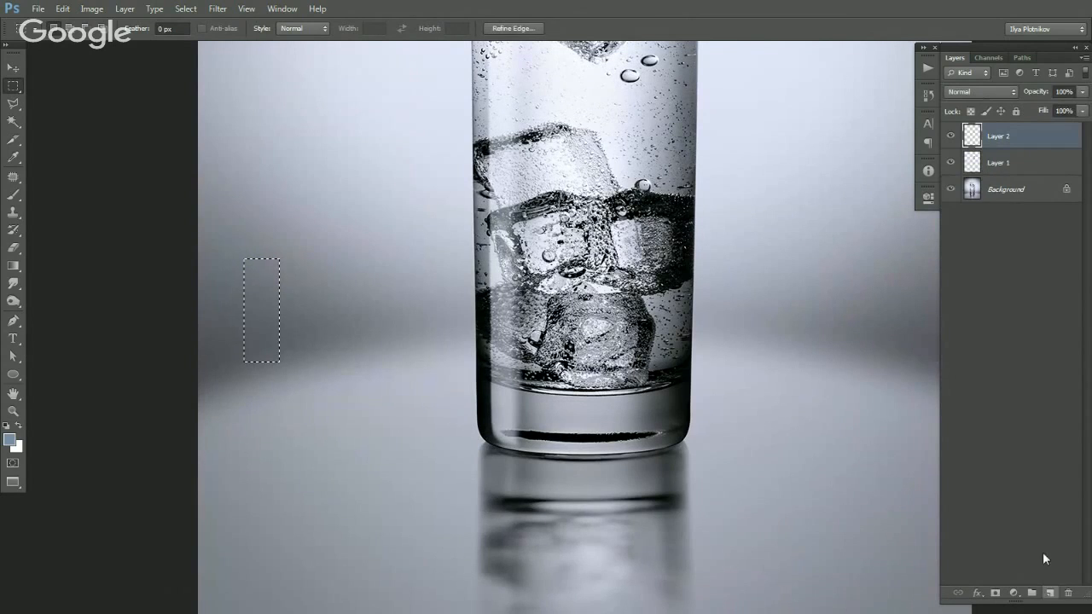
key("ctrl+BackSpace")
key("ctrl+d")
key("v")
left_click_drag(264, 346, 338, 353)
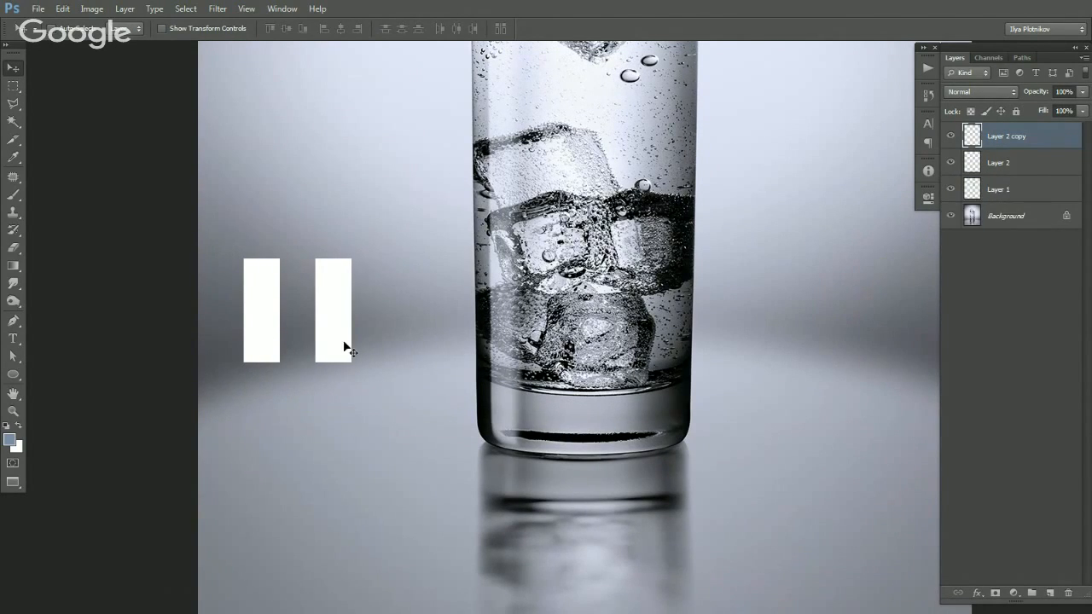
Apply a Gaussian Blur with a radius of 4.8 pixels to the duplicated white rectangle.
scroll(319, 310, "up", 1)
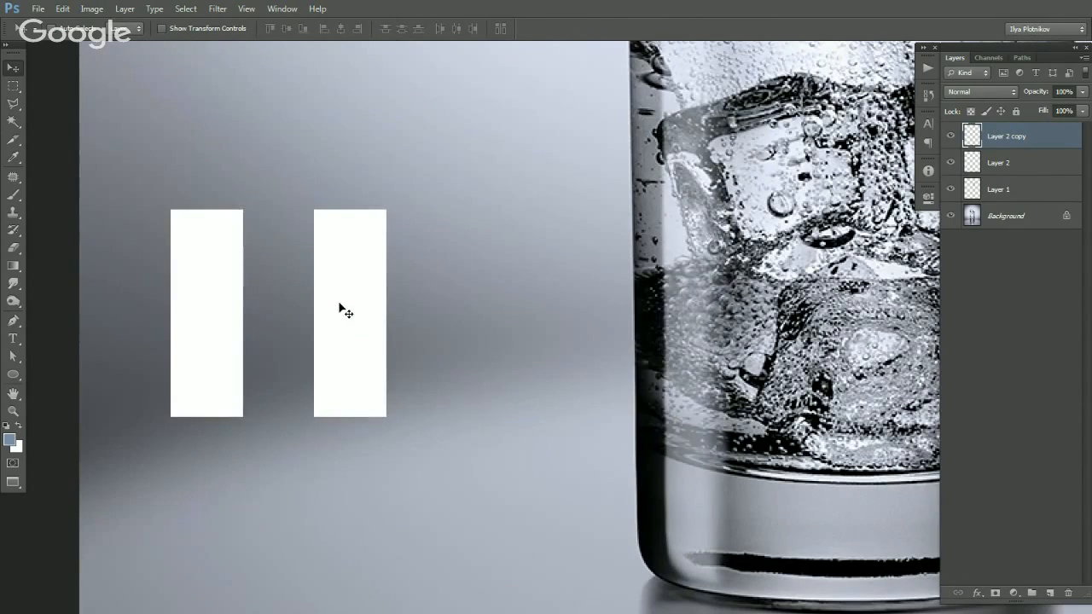
left_click(217, 9)
mouse_move(328, 147)
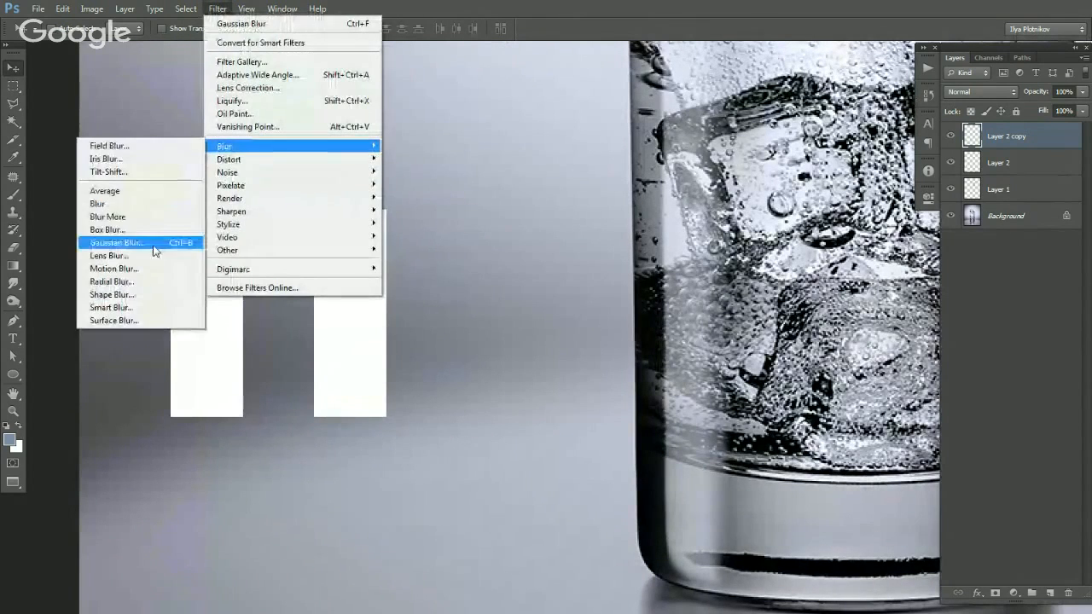
left_click(156, 244)
left_click_drag(749, 343, 726, 344)
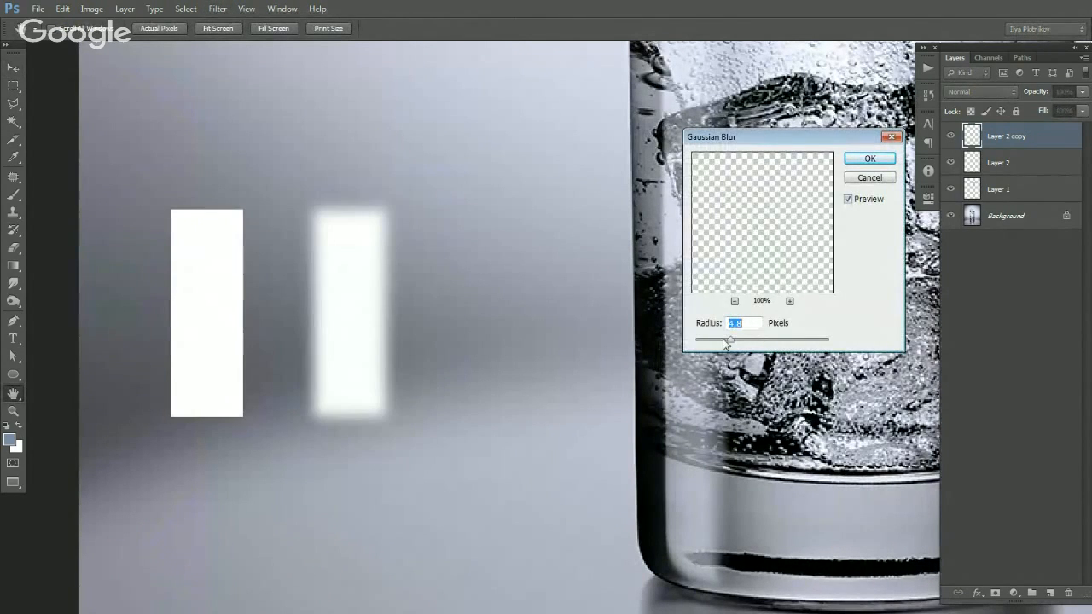
left_click(857, 161)
Apply a horizontal Motion Blur at angle 0 with a distance of about 20 pixels to the first white rectangle.
left_click(979, 159)
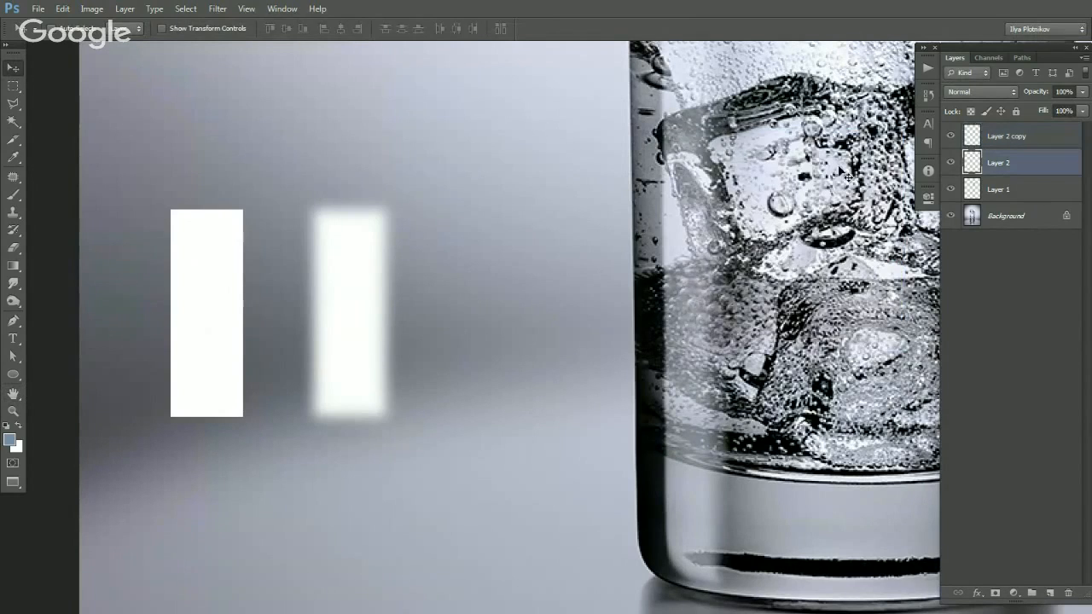
left_click(218, 9)
mouse_move(230, 146)
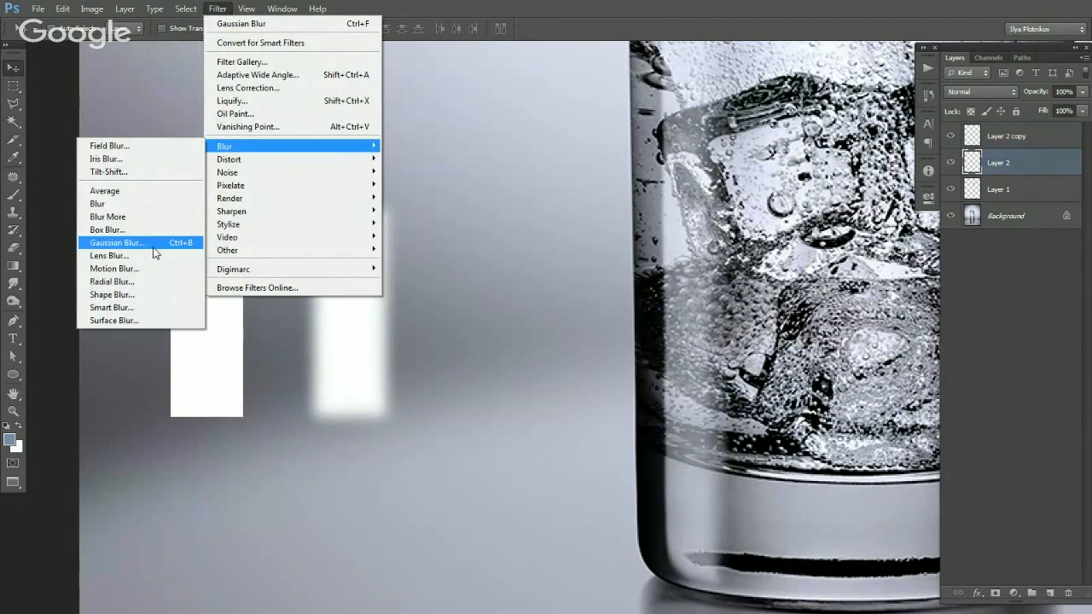
left_click(115, 268)
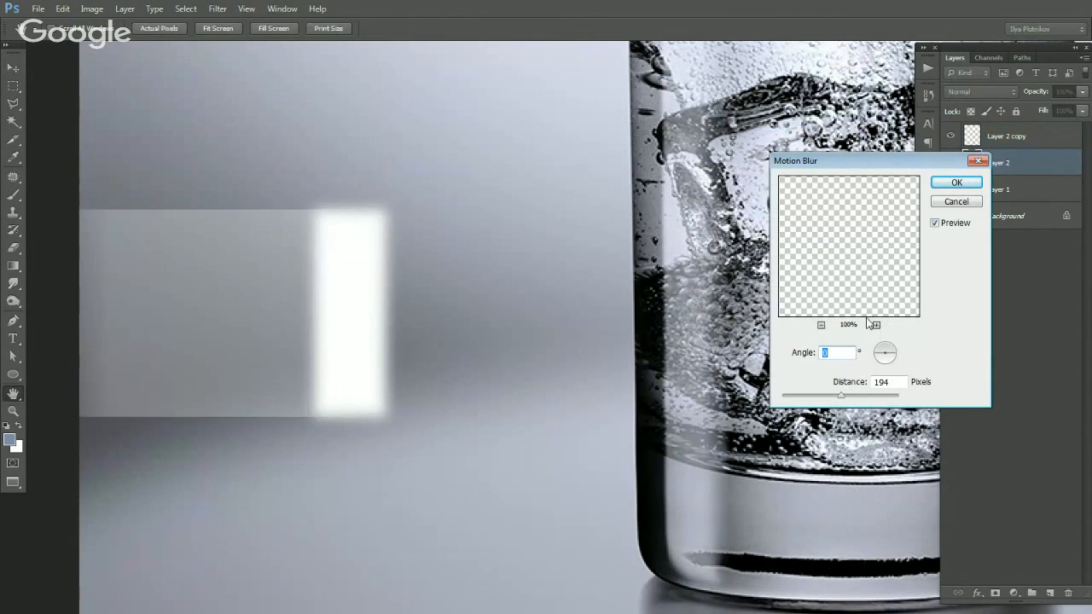
left_click_drag(811, 403, 794, 401)
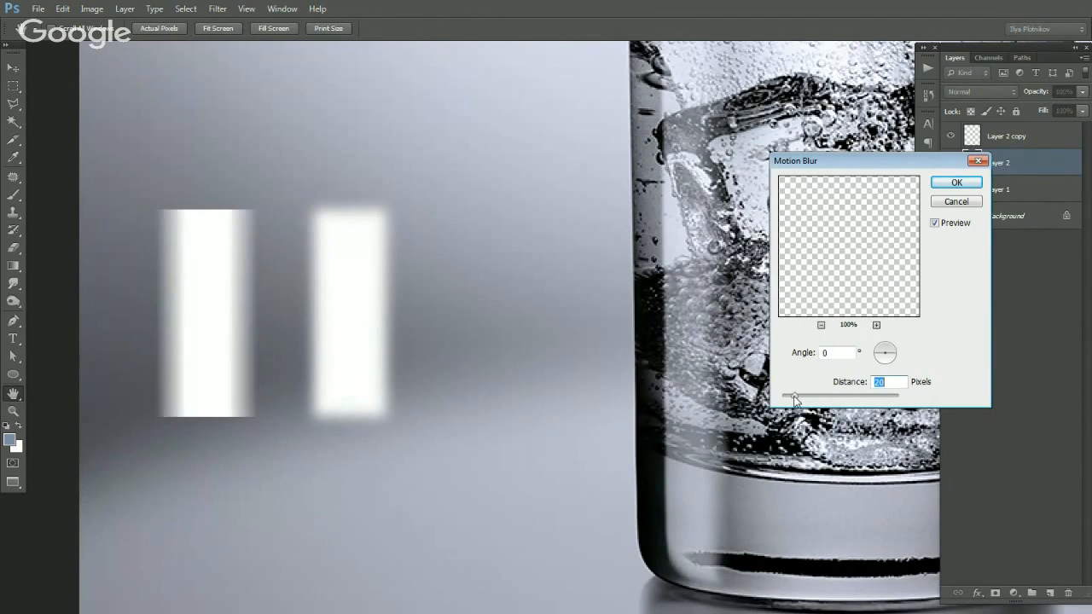
left_click(956, 183)
left_click_drag(343, 336, 456, 302)
left_click(430, 322, "ctrl")
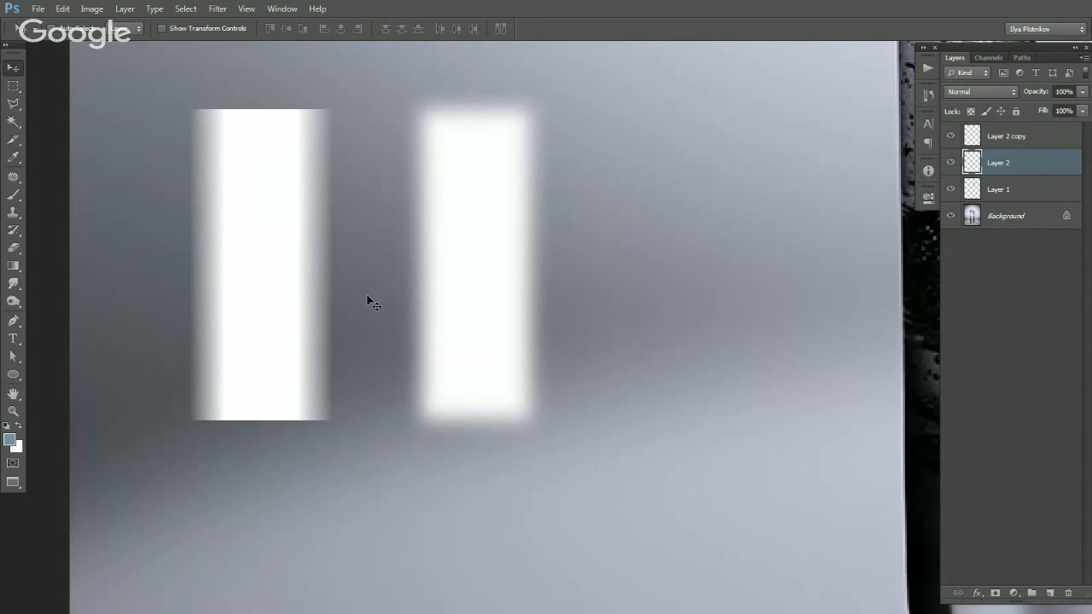
Fill a third narrow vertical rectangle with white on a new layer between the blurred rectangles and the glass.
left_click(373, 304, "alt")
left_click(377, 306, "alt")
left_click(379, 317, "alt")
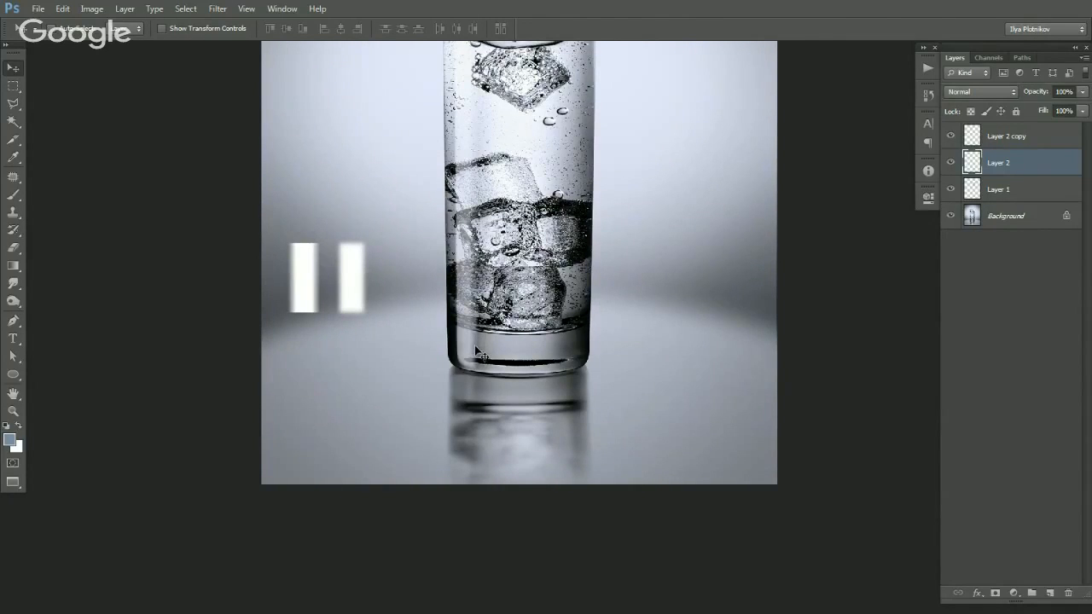
left_click(452, 340, "ctrl")
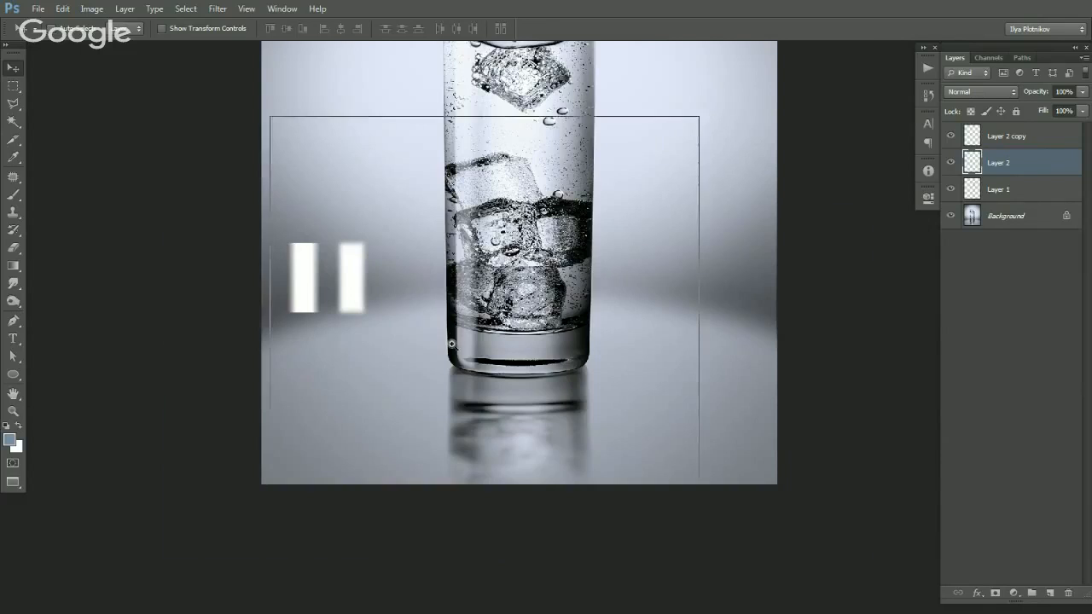
key("m")
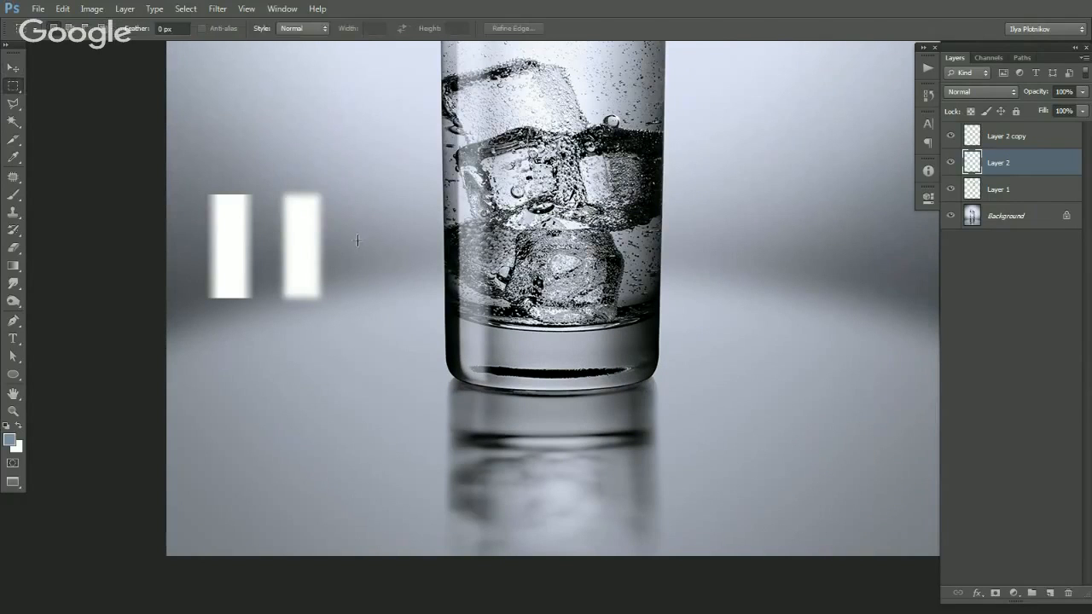
left_click_drag(360, 188, 397, 301)
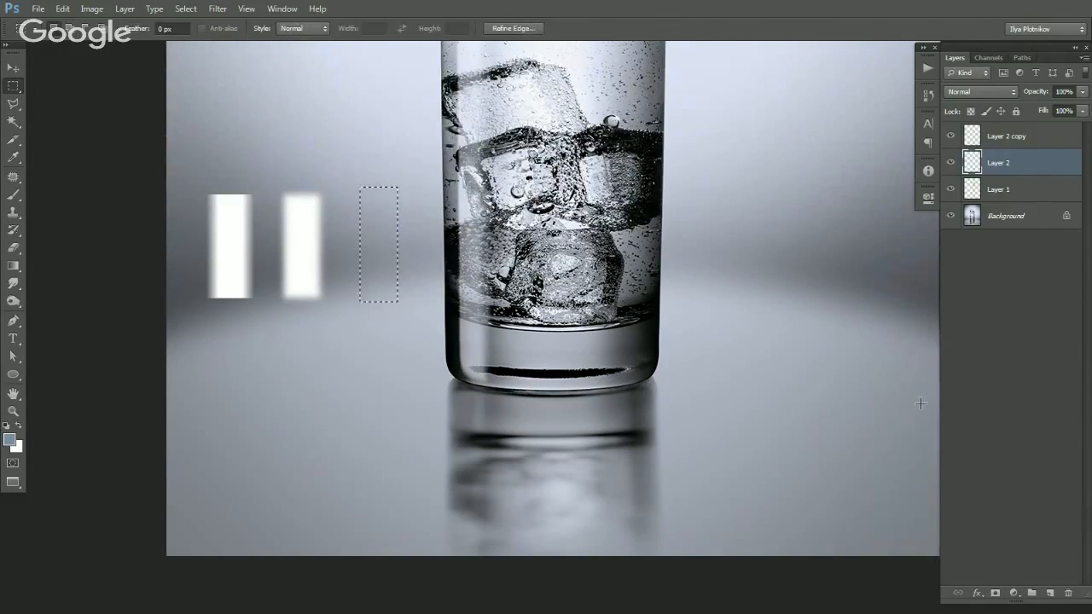
left_click(1051, 592)
key("ctrl+BackSpace")
key("ctrl+d")
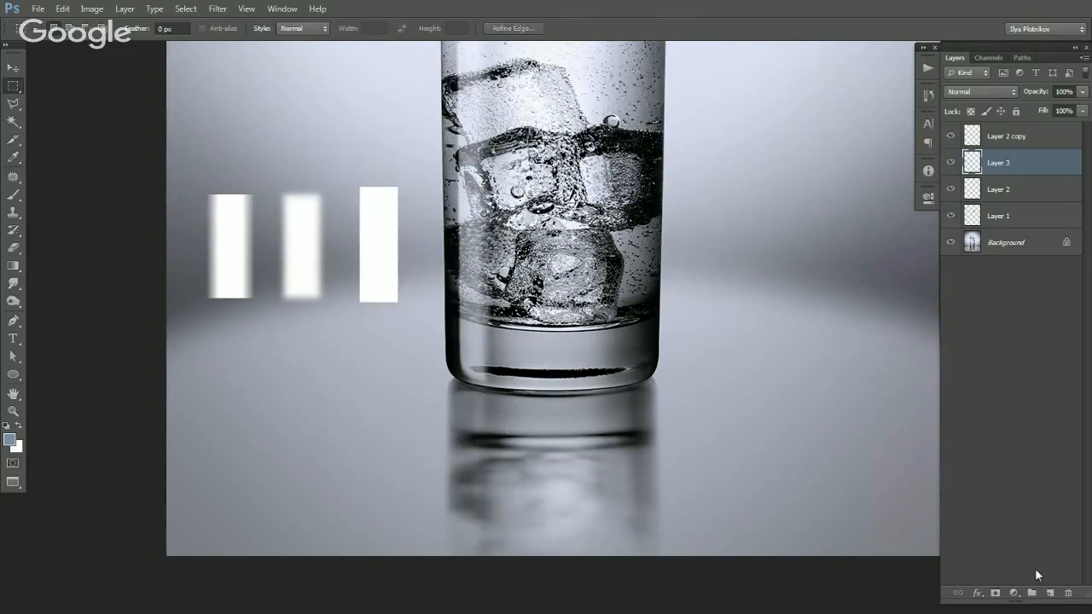
Apply a Gaussian Blur with a radius of 1 pixel to the third white rectangle.
key("v")
left_click(413, 276, "ctrl")
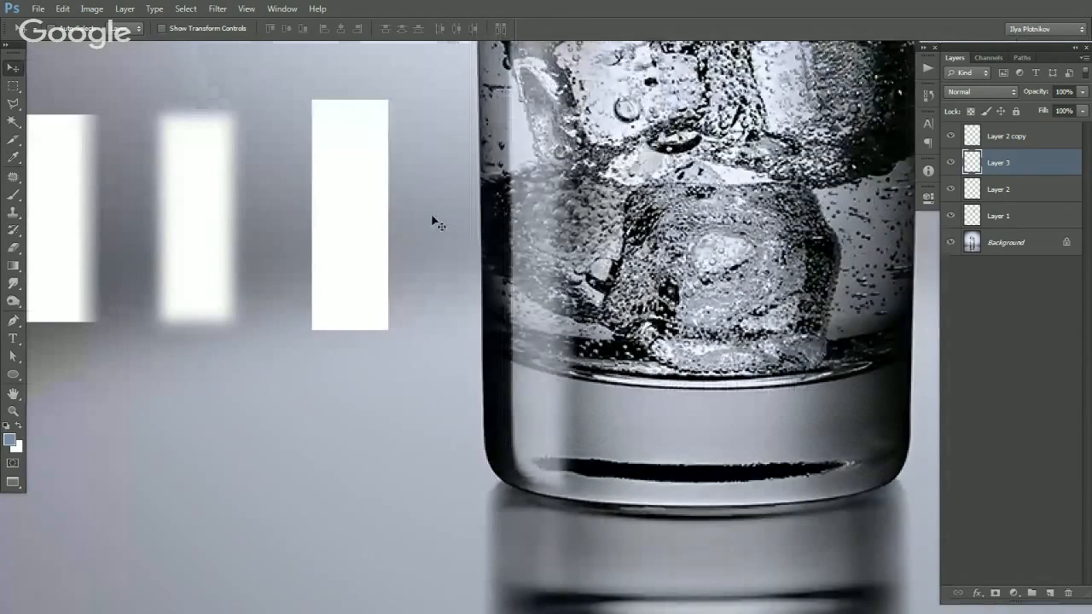
key("ctrl+alt+f")
type("1")
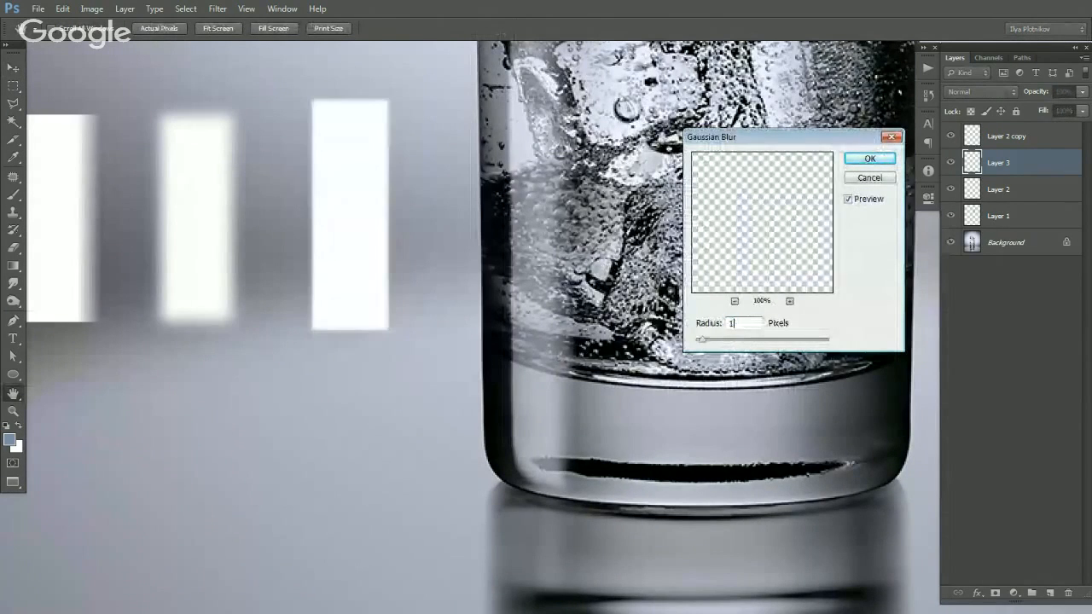
key("Return")
left_click_drag(488, 357, 472, 412)
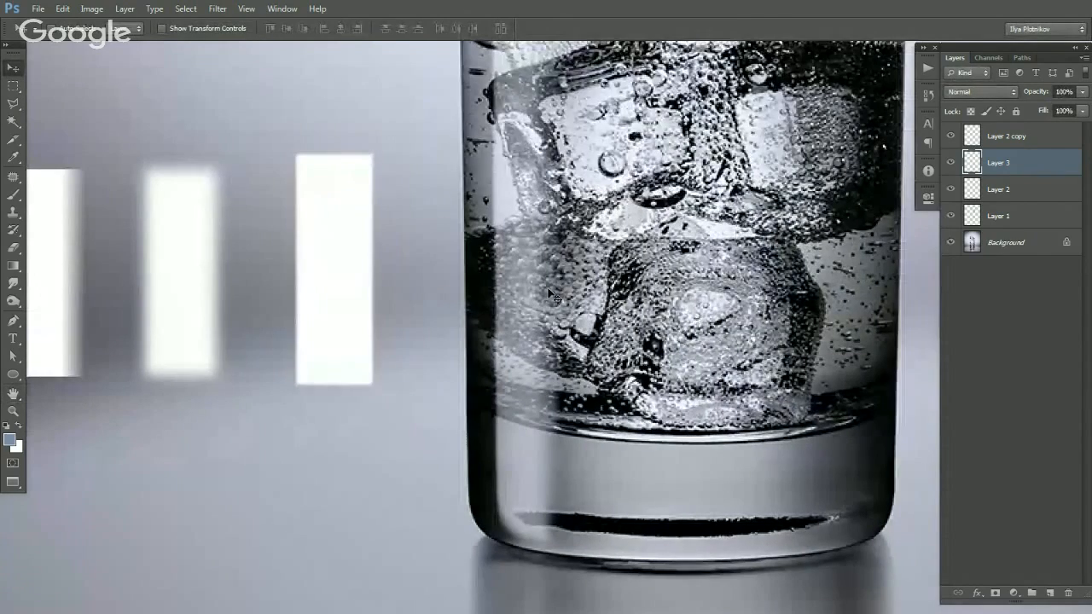
Add a layer mask to the third rectangle and fade its right edge with the Eraser at 50% opacity.
left_click(995, 593)
key("e")
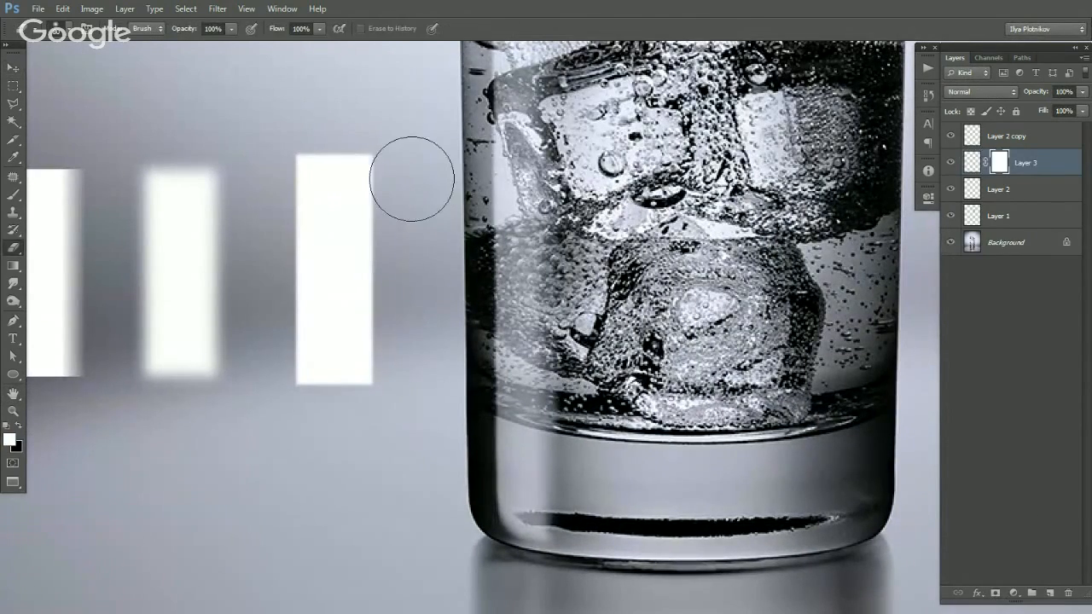
key("bracketleft")
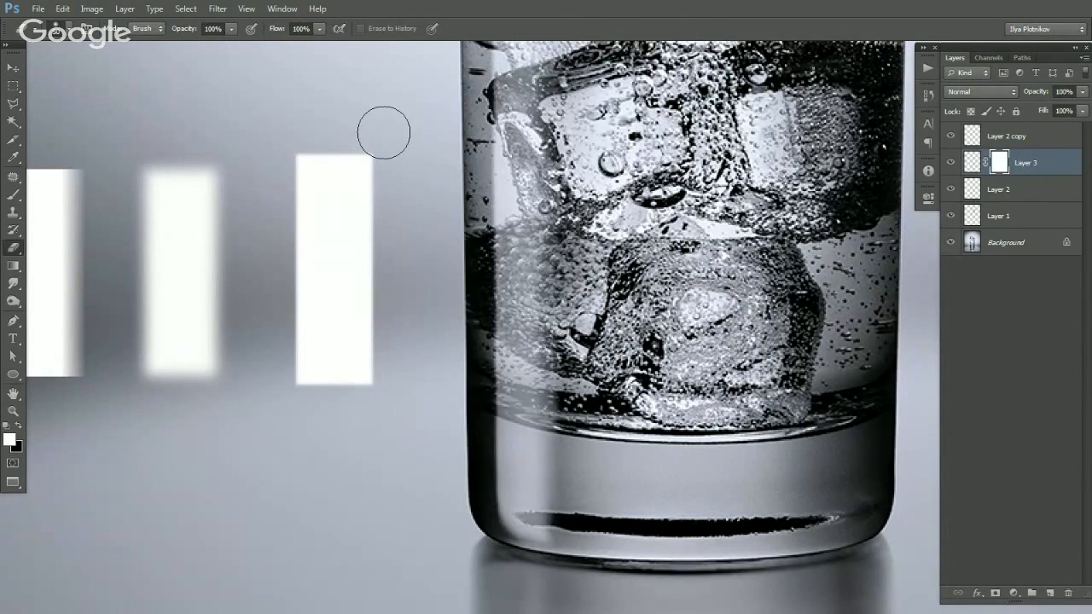
key("5")
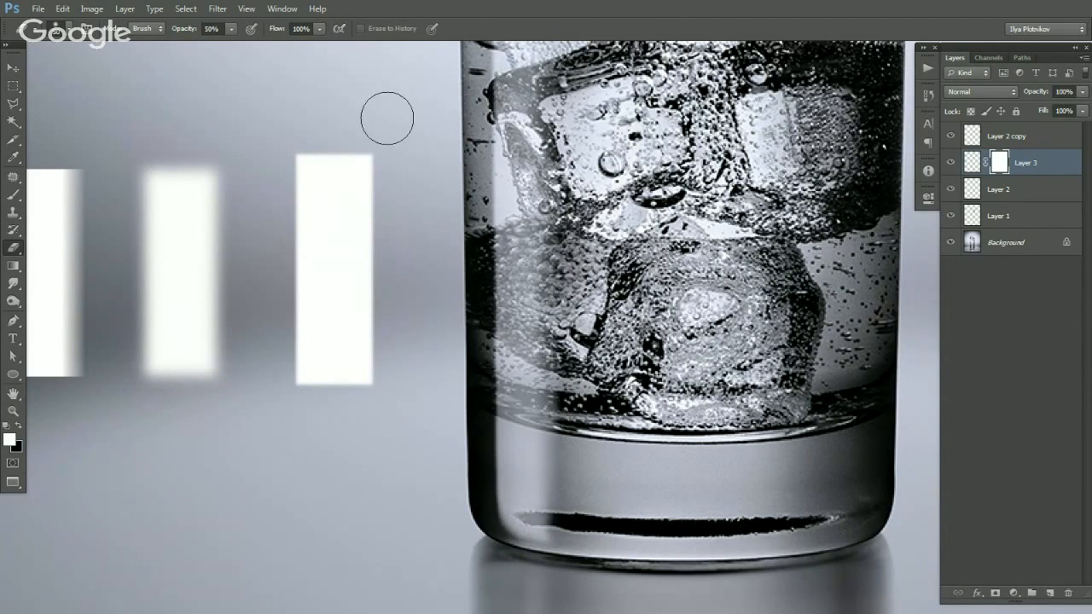
left_click_drag(380, 115, 411, 477)
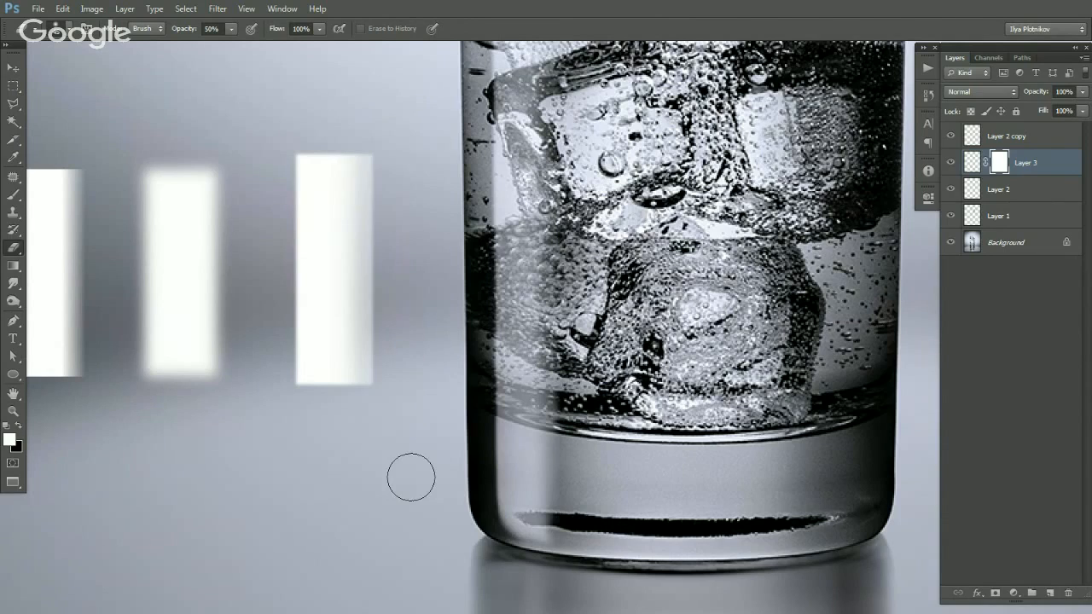
Fade the third rectangle's right side further on its mask with a larger eraser stroke.
scroll(443, 575, "down", 2)
left_click_drag(475, 338, 481, 404)
left_click_drag(397, 143, 440, 483)
key("ctrl+z")
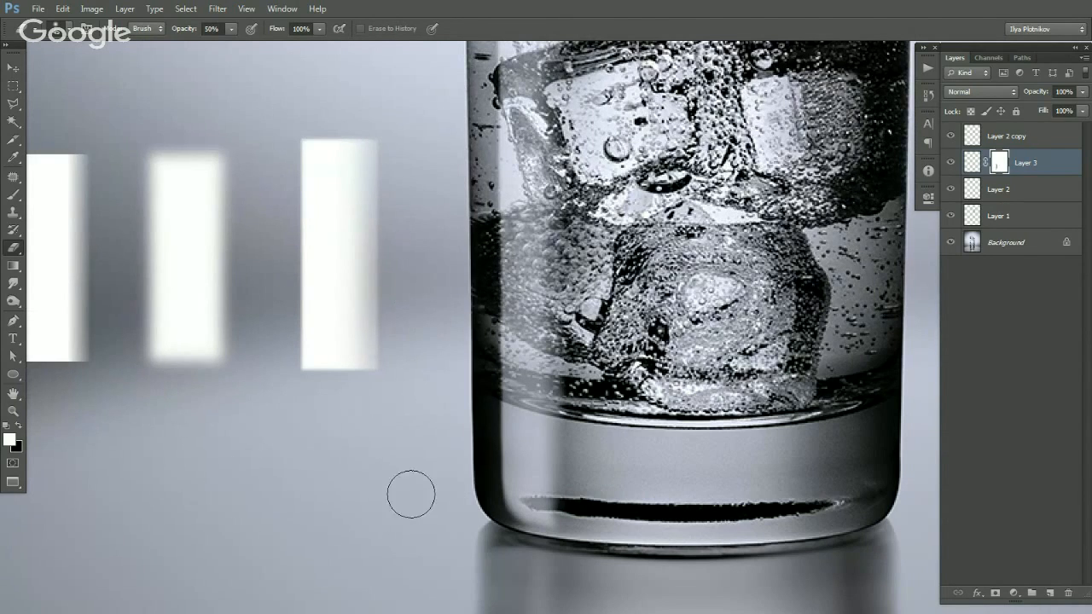
key("bracketright")
key("bracketright")
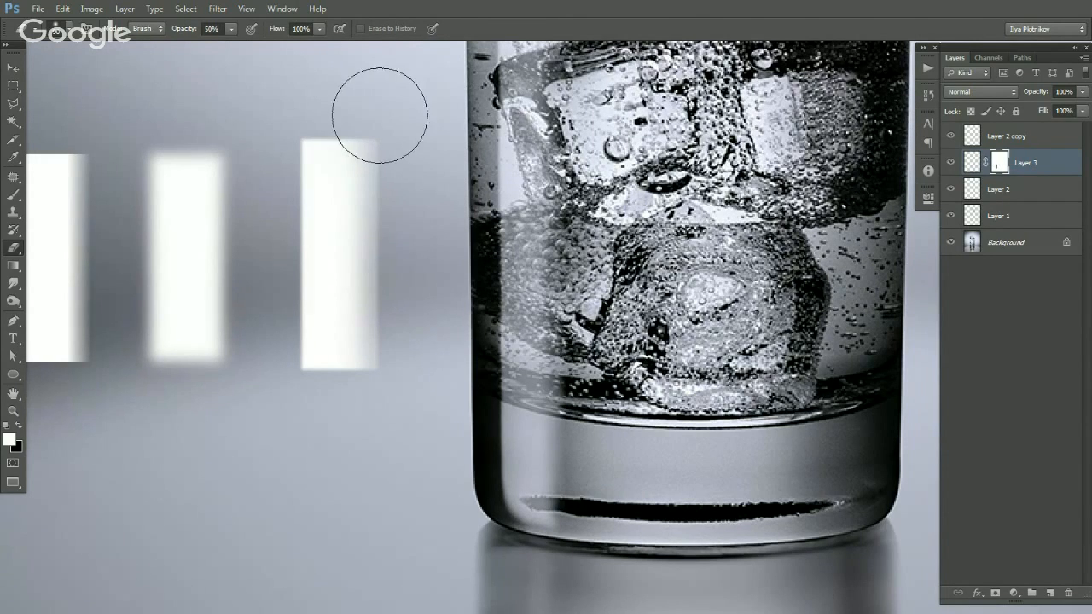
left_click_drag(380, 114, 421, 555)
Delete all demonstration layers above the background.
key("v")
key("ctrl+0")
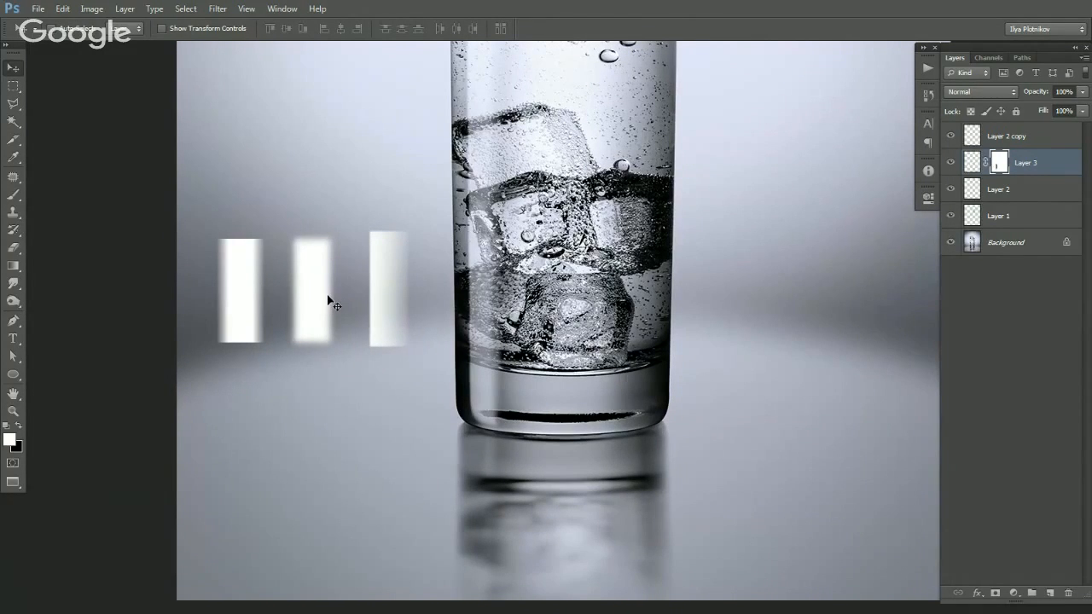
key("ctrl+minus")
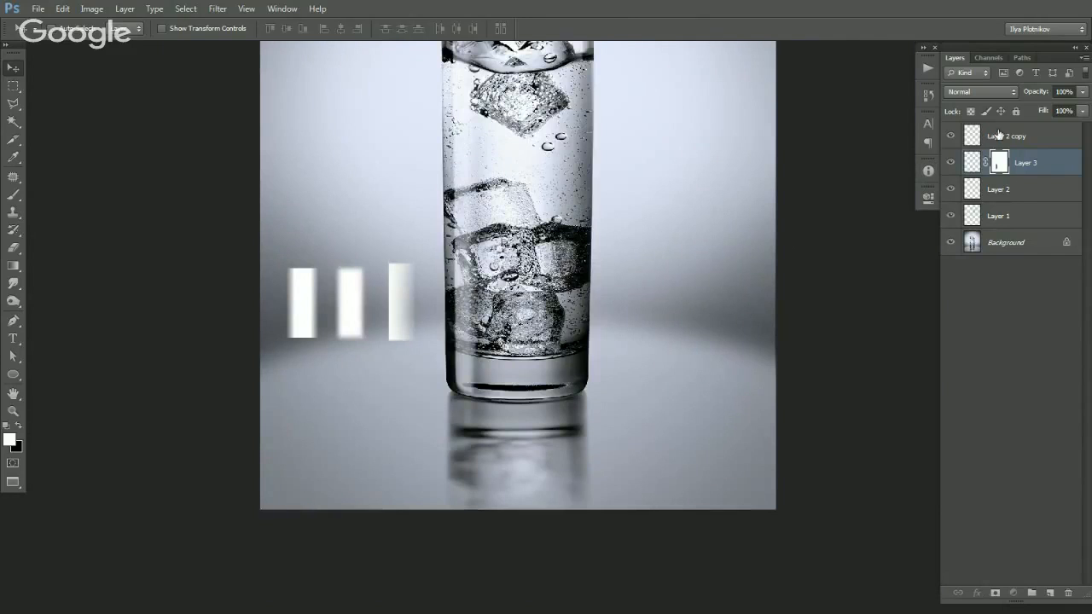
key("Delete")
key("Delete")
key("Delete")
key("Delete")
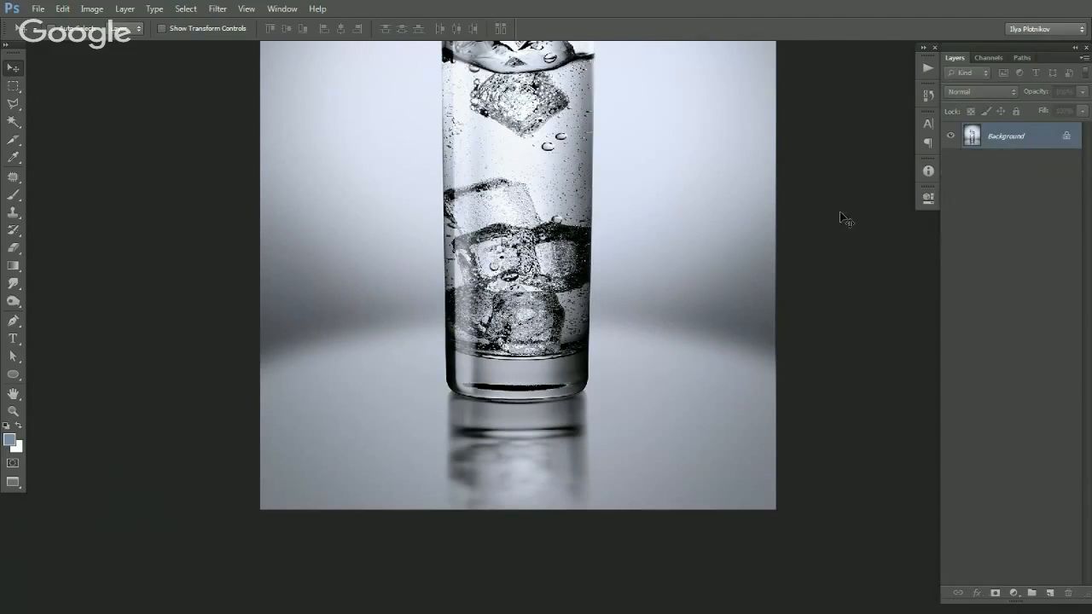
Copy a rectangular area of backdrop and table to the right of the glass onto a new layer.
key("ctrl+minus")
left_click_drag(569, 204, 528, 287)
key("ctrl+minus")
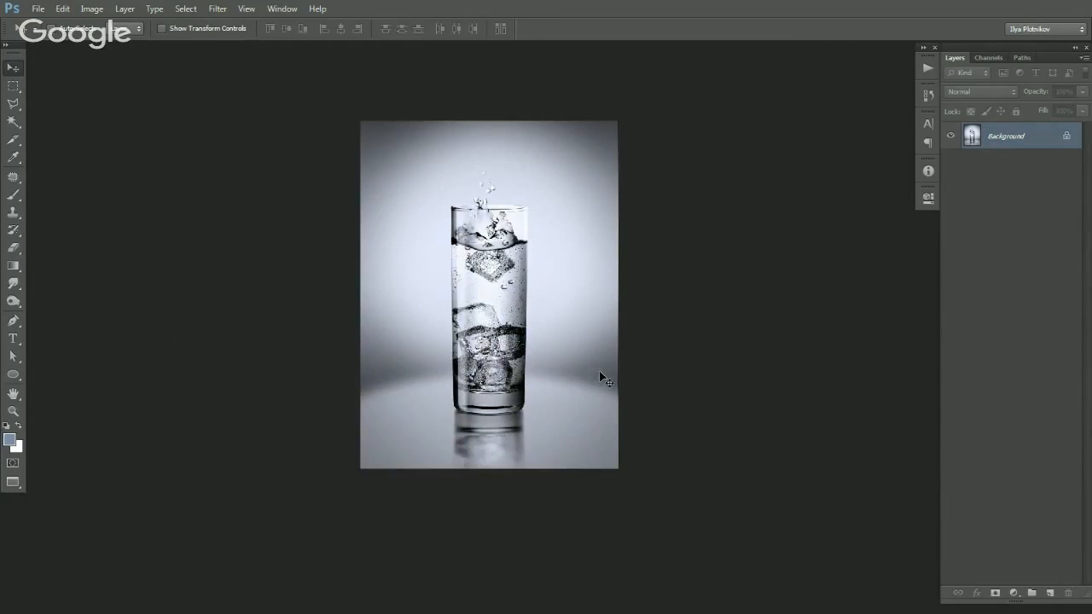
key("m")
left_click_drag(654, 439, 551, 278)
key("v")
key("ctrl+j")
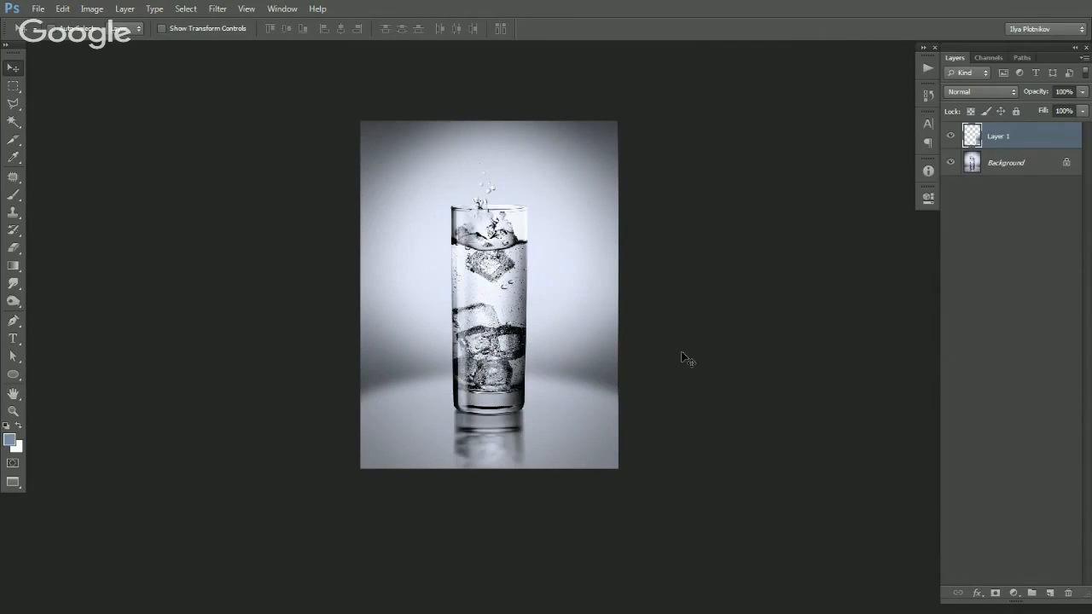
Apply a Gaussian Blur with a radius of 22.3 pixels to the copied background area.
key("ctrl+alt+f")
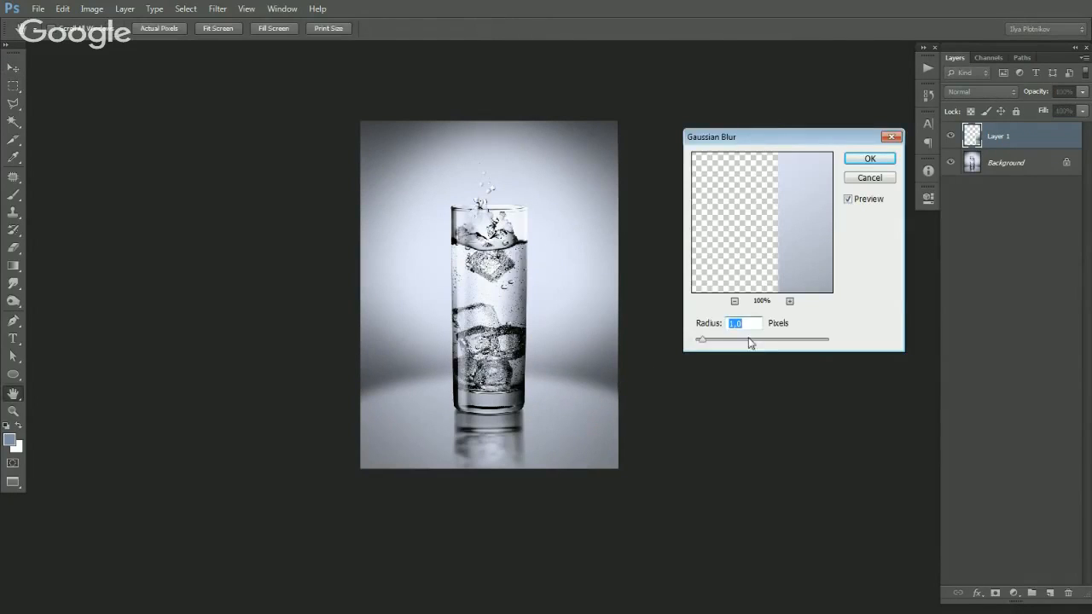
left_click_drag(743, 341, 761, 345)
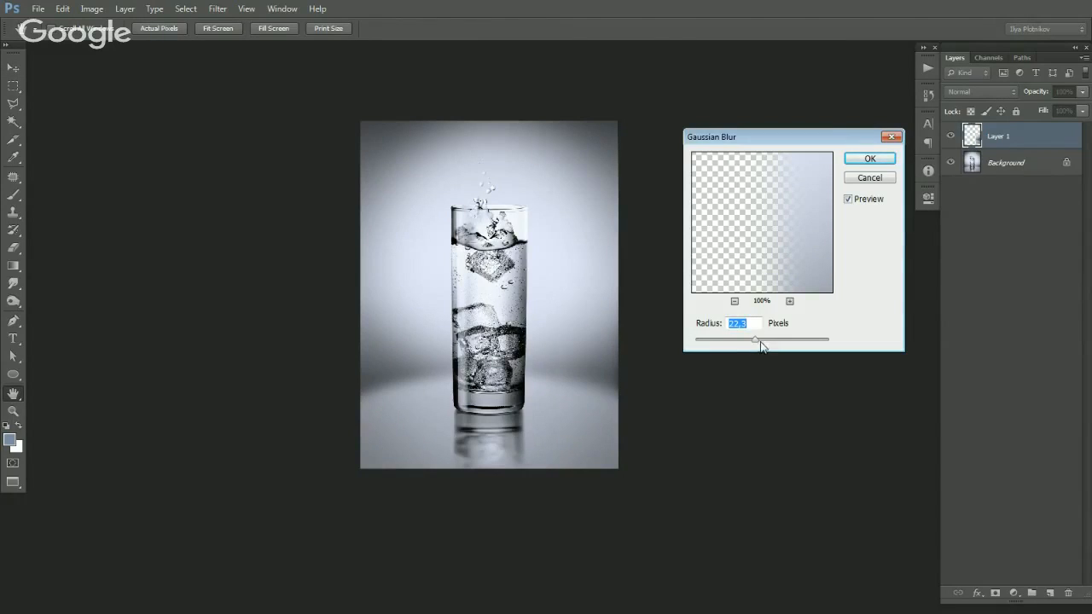
key("Return")
Warp the copied area by stretching its lower right corner down well past the image edge.
key("ctrl+t")
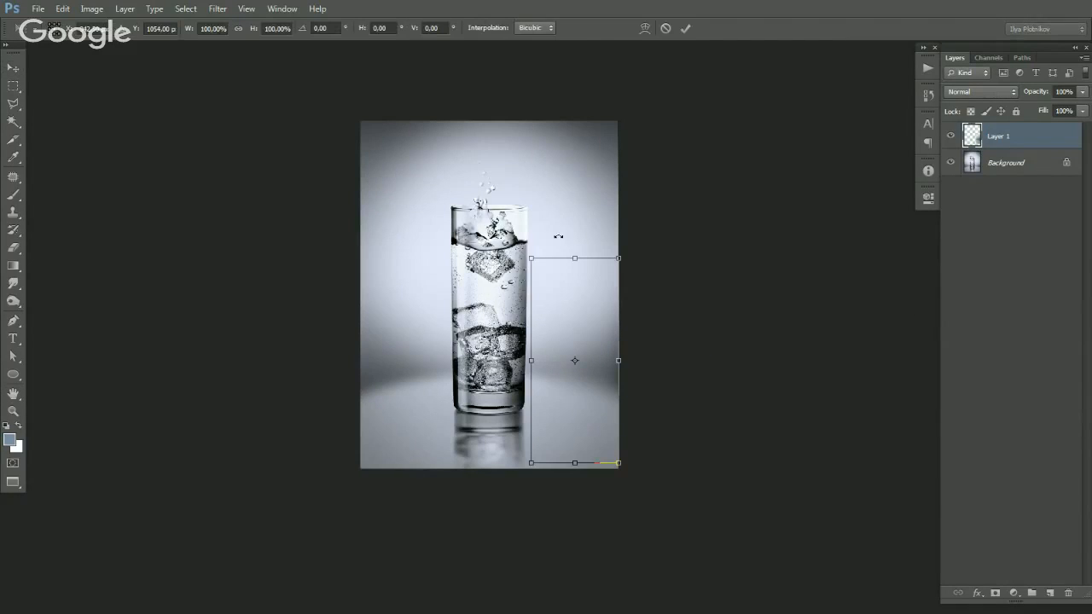
left_click_drag(618, 361, 623, 510)
left_click(645, 28)
scroll(673, 237, "down", 3)
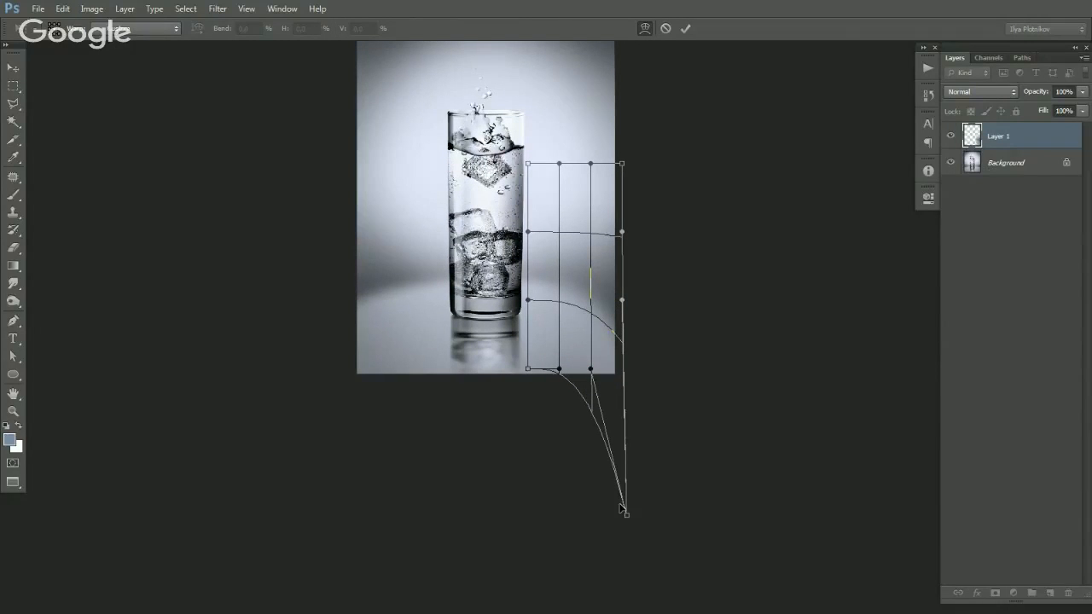
key("Return")
Enlarge the Eraser at 50% opacity for blending the warped patch on the table beside the glass.
key("e")
key("bracketright")
key("bracketright")
key("bracketright")
key("bracketright")
key("bracketright")
key("bracketright")
key("bracketright")
key("bracketright")
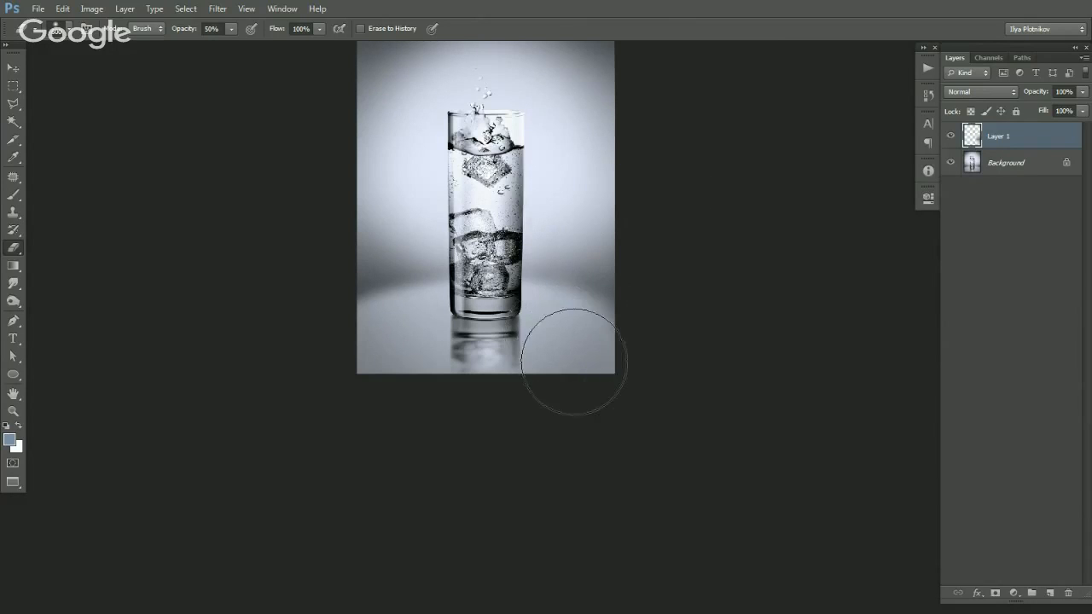
Add a new layer and sample the dark grey in the backdrop's upper left corner as the foreground colour.
scroll(574, 362, "up", 3)
key("v")
left_click_drag(551, 338, 549, 320)
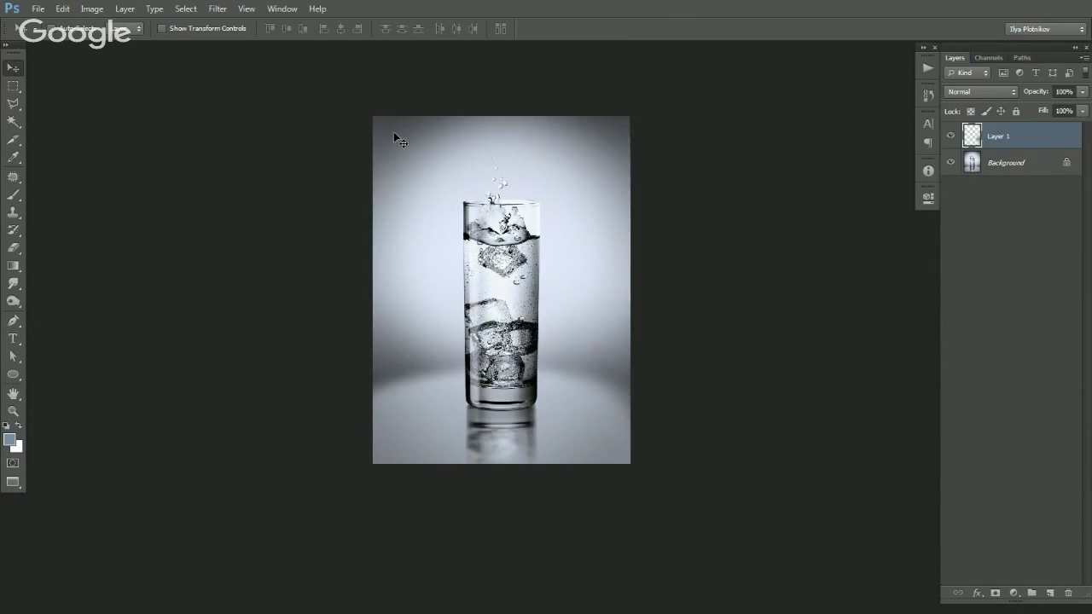
left_click_drag(582, 263, 577, 249)
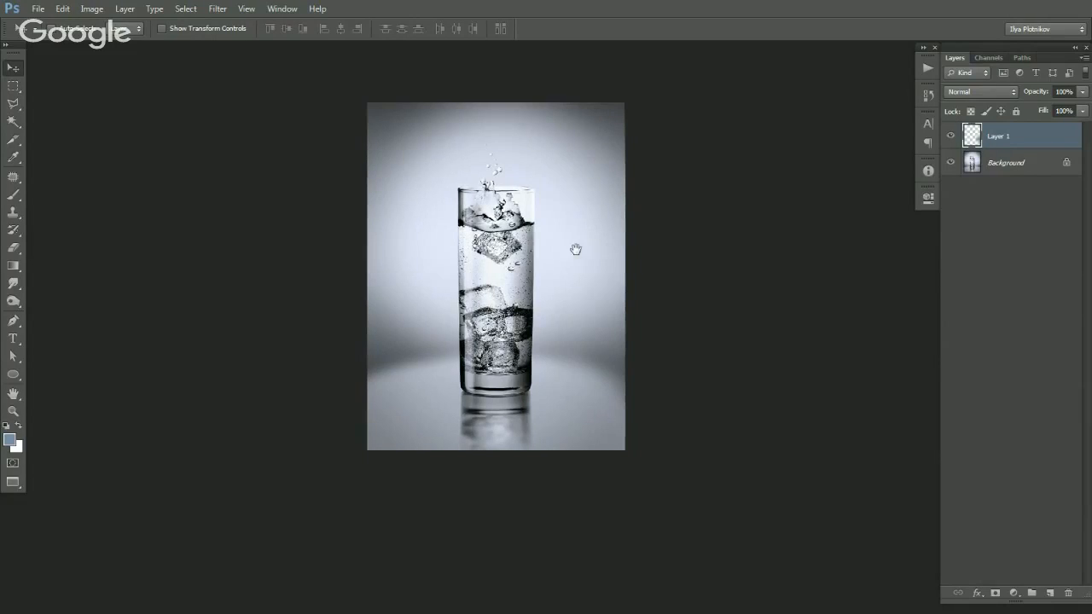
left_click(1049, 592)
scroll(743, 417, "down", 1)
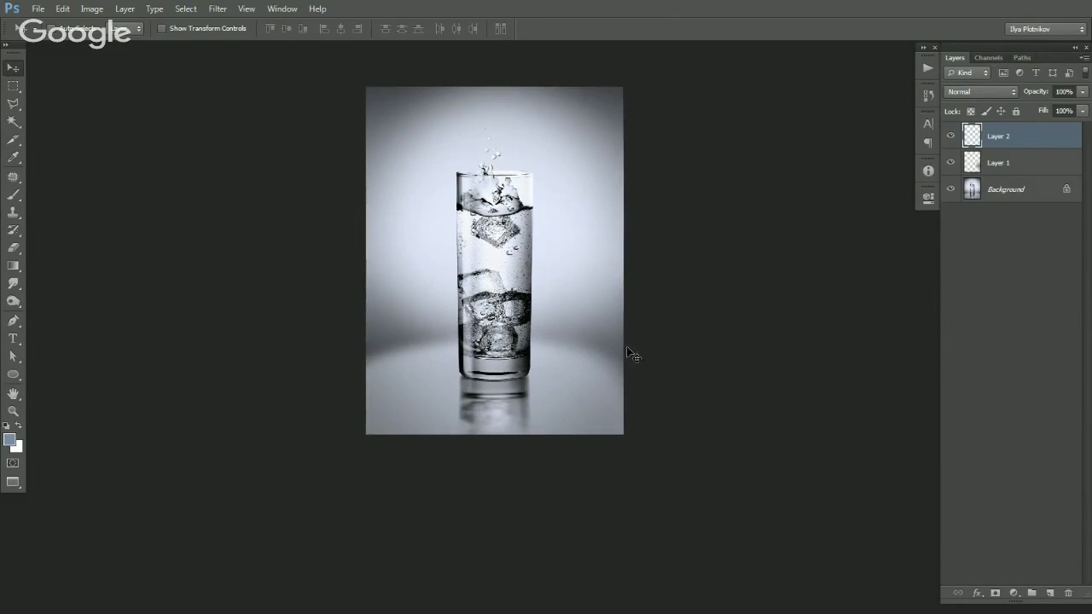
key("i")
left_click(382, 92)
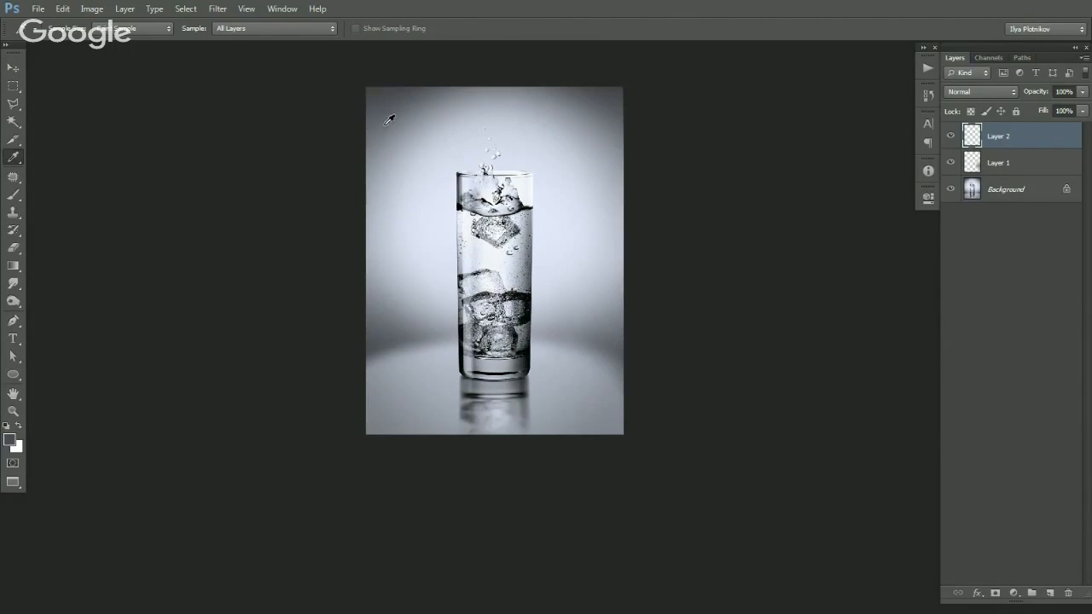
Darken the table's lower corners on Layer 2 with a large soft brush at 100% opacity in the sampled dark grey.
key("b")
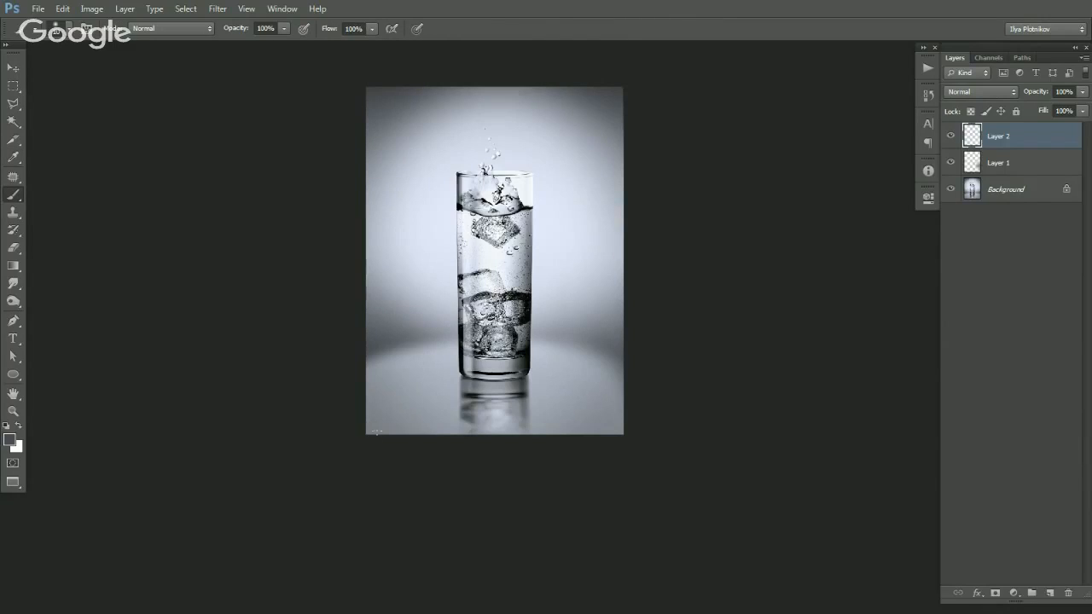
key("bracketright")
key("bracketright")
key("bracketright")
key("bracketright")
key("bracketright")
key("bracketright")
key("bracketright")
key("bracketright")
key("bracketright")
key("bracketright")
key("bracketright")
key("bracketright")
key("bracketright")
key("bracketright")
key("bracketright")
key("bracketright")
key("bracketright")
key("bracketright")
key("bracketright")
key("bracketright")
key("bracketleft")
key("bracketleft")
key("bracketright")
key("bracketright")
key("bracketright")
key("bracketright")
key("bracketright")
key("bracketright")
key("bracketright")
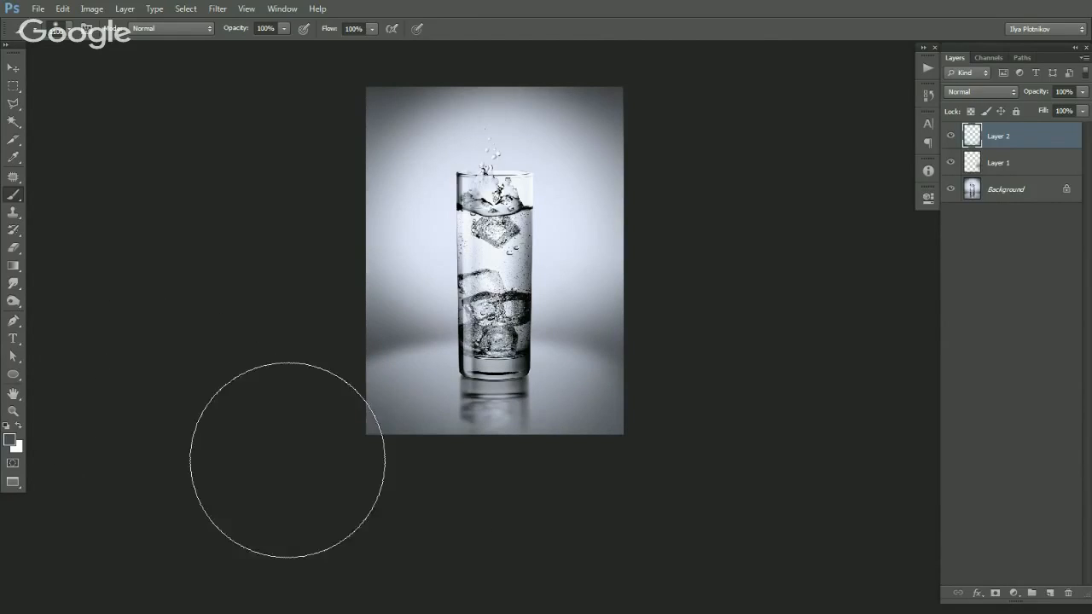
Set the blending mode of Layer 2 to Multiply.
left_click(981, 92)
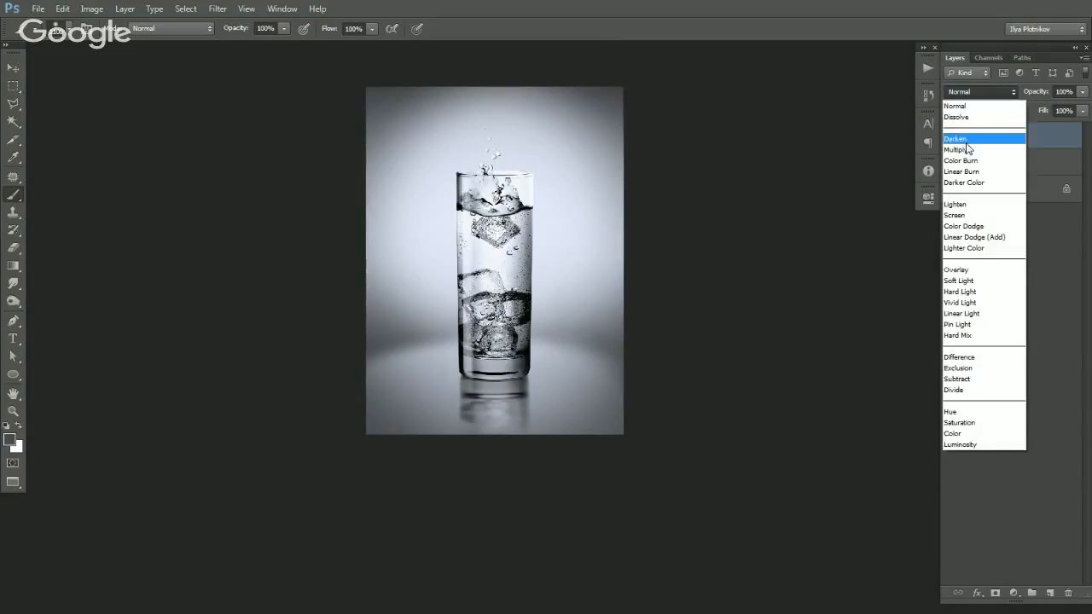
left_click(964, 141)
left_click_drag(694, 268, 712, 264)
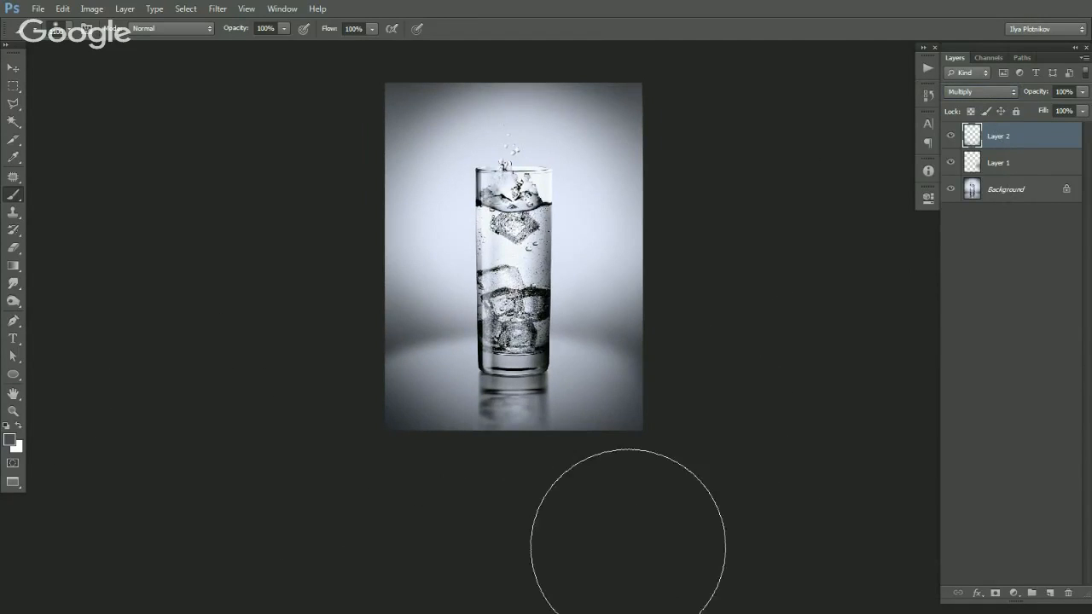
left_click_drag(757, 404, 731, 430)
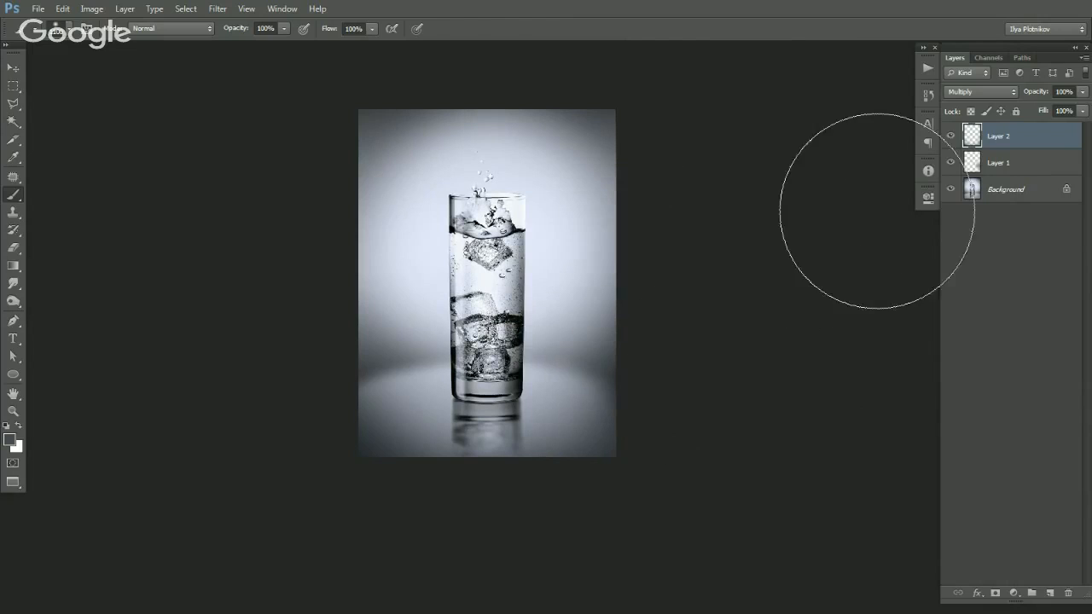
Compare the image with and without Layer 2 and examine the darkened version enlarged on a full-screen black background.
key("v")
left_click(951, 137)
left_click(950, 138)
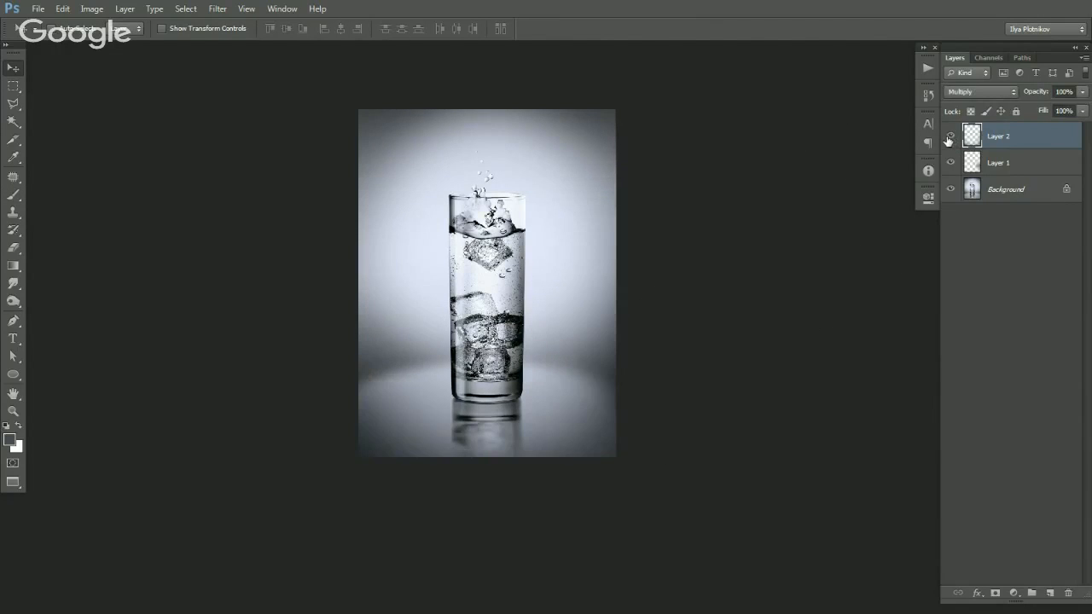
left_click(950, 137)
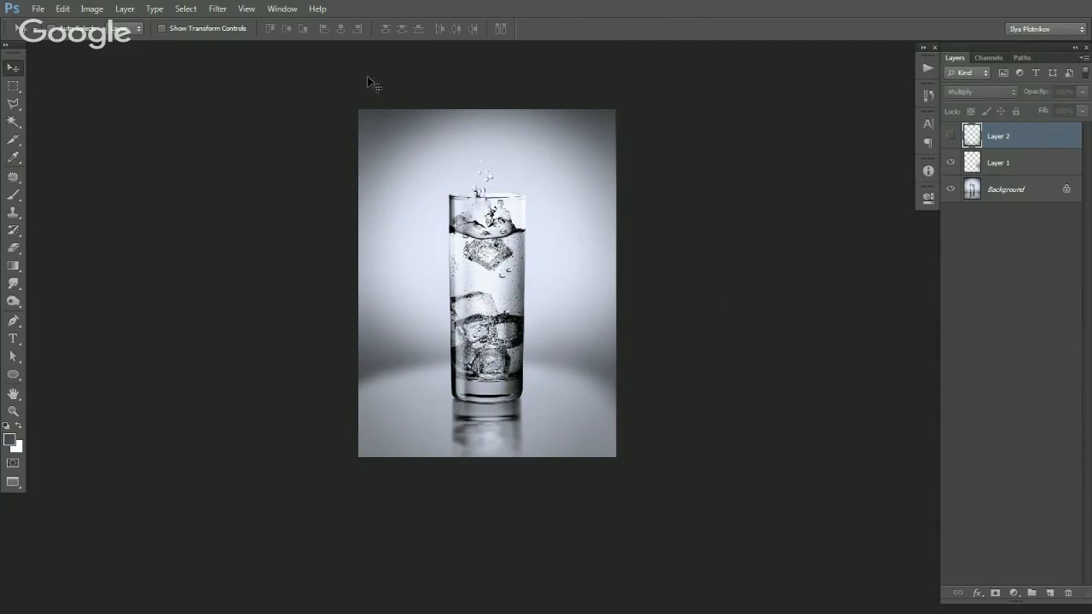
left_click(950, 137)
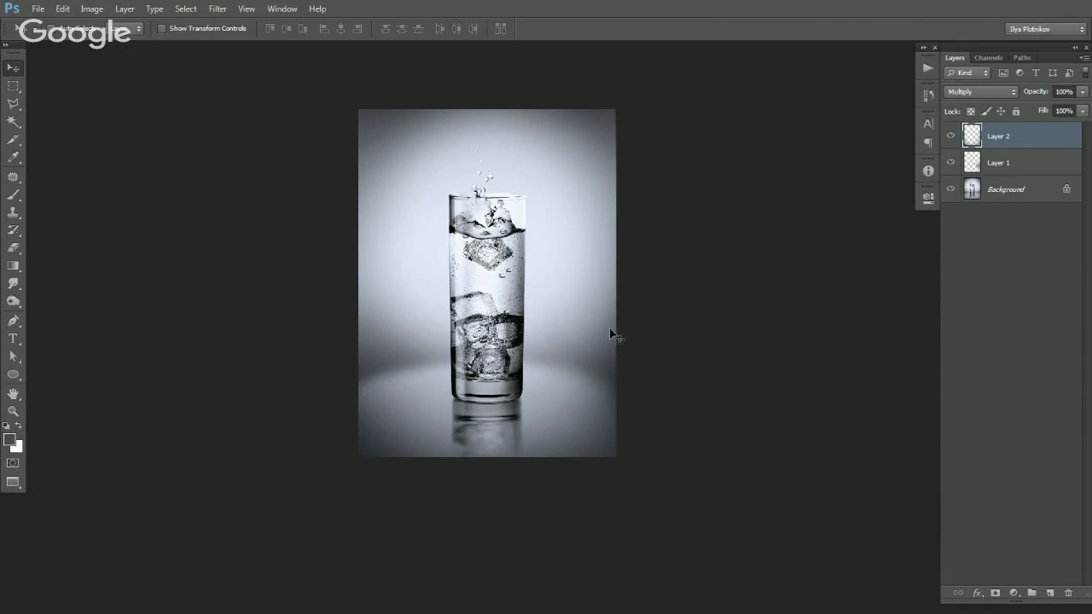
key("ctrl+plus")
key("ctrl+plus")
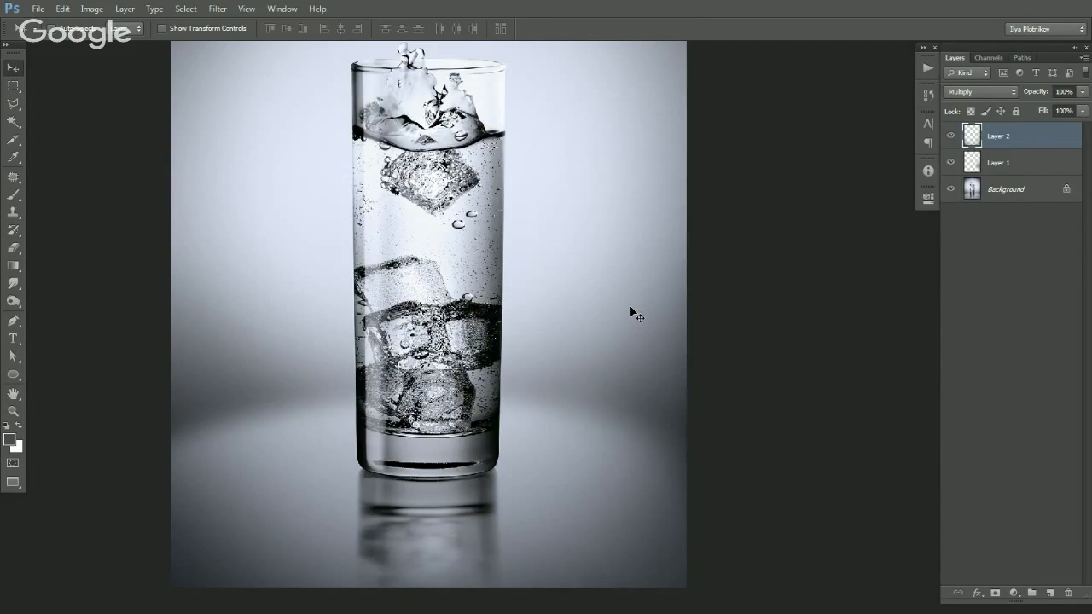
key("ctrl+minus")
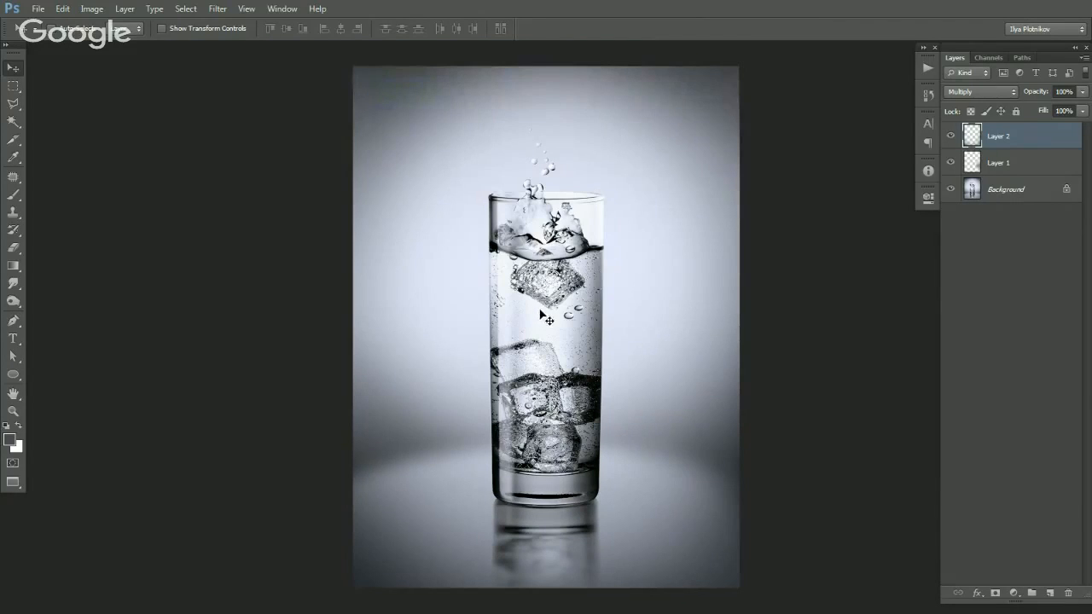
key("f")
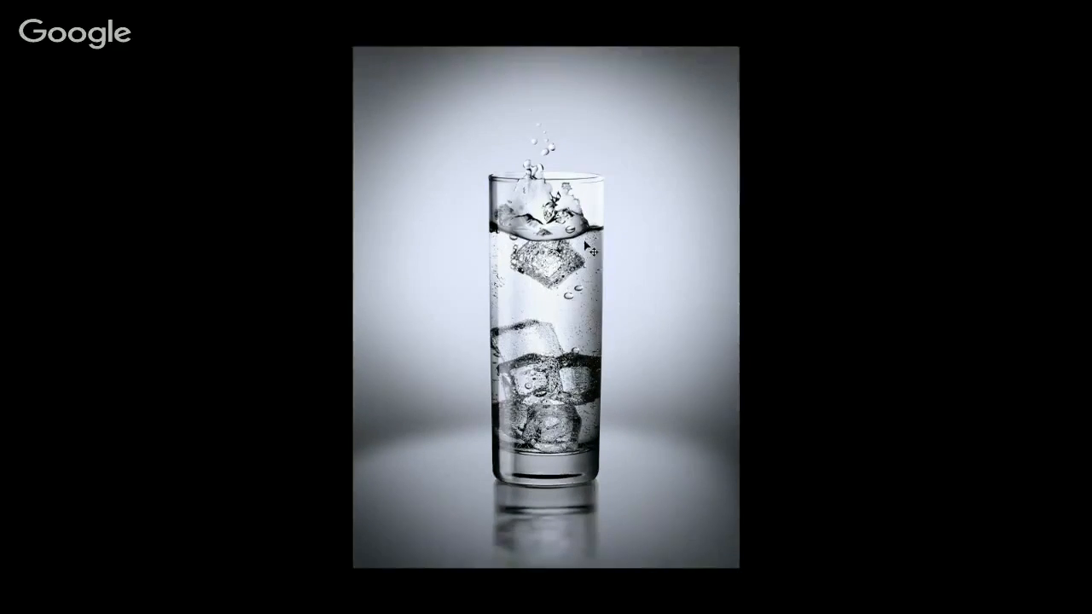
key("f")
Close the retouched water glass image without saving and open the next participant's photos from the challenge review folder.
key("ctrl+w")
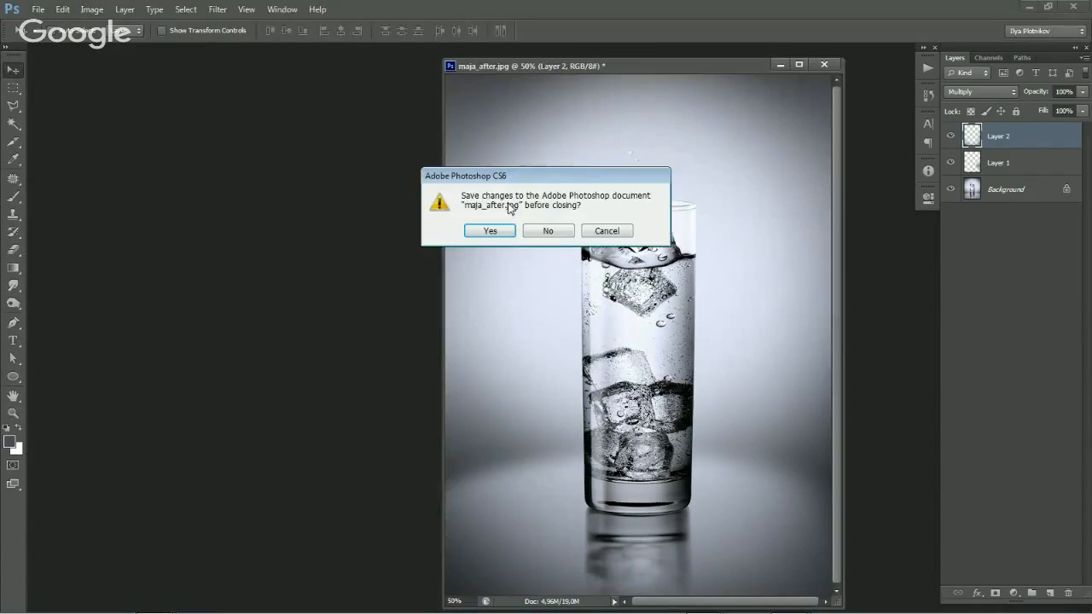
left_click(550, 232)
key("alt+Tab")
left_click(559, 93)
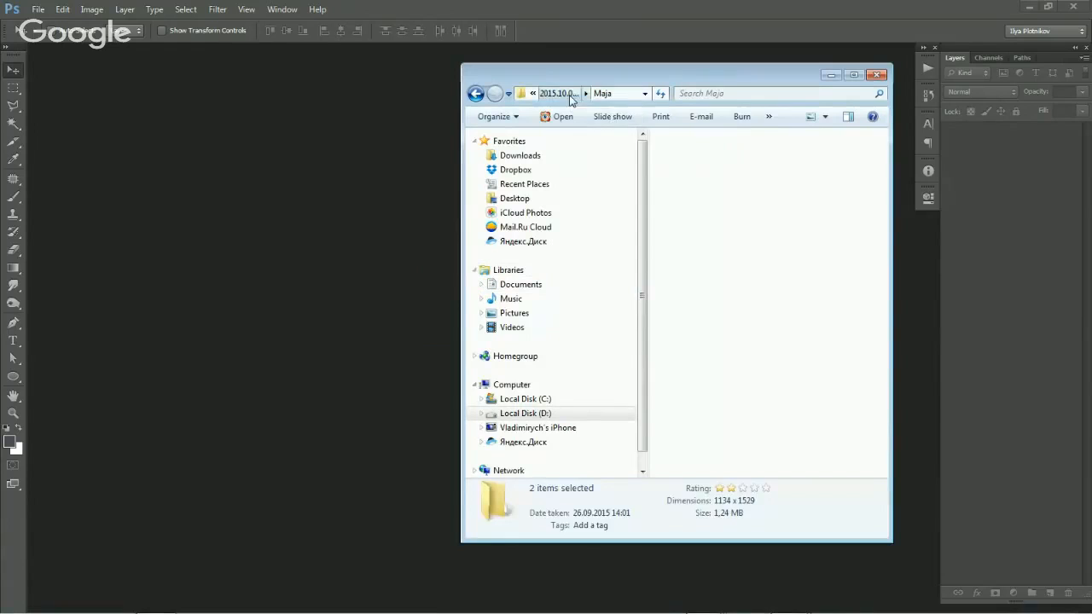
double_click(714, 347)
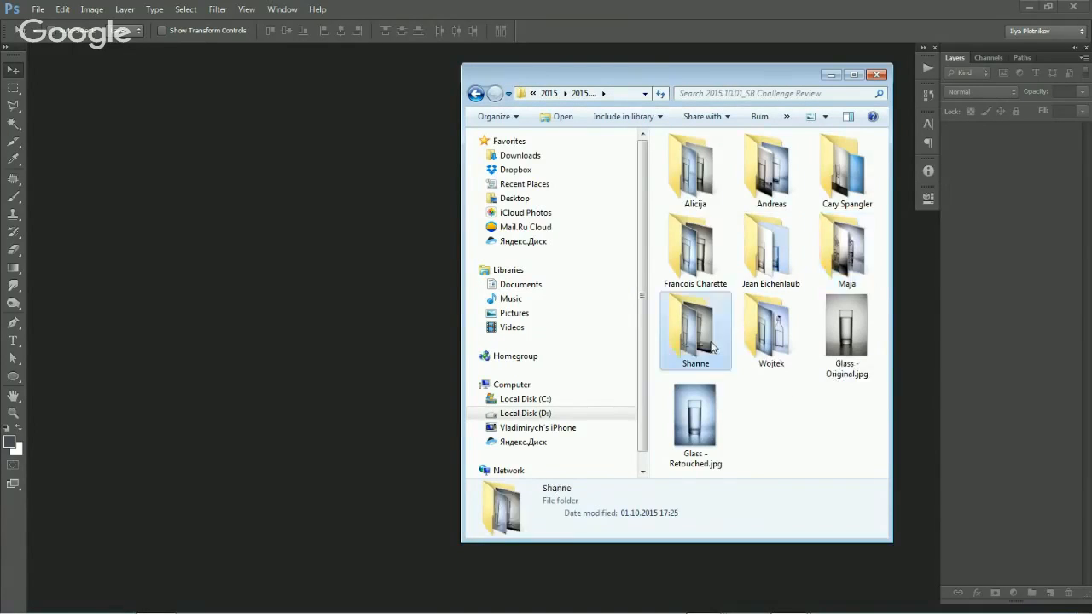
left_click_drag(728, 140, 695, 172)
left_click_drag(693, 167, 202, 302)
Close bts5.jpg and arrange chalenge5_raw.jpg and chalenge5.jpg side by side for comparison.
left_click_drag(226, 84, 673, 81)
left_click_drag(226, 72, 399, 68)
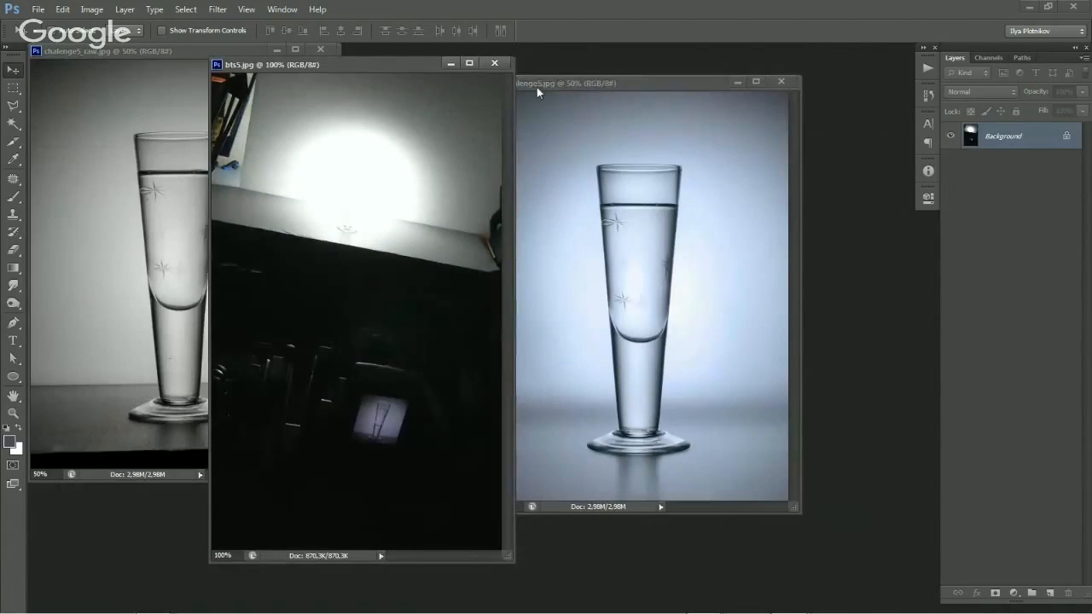
left_click(495, 63)
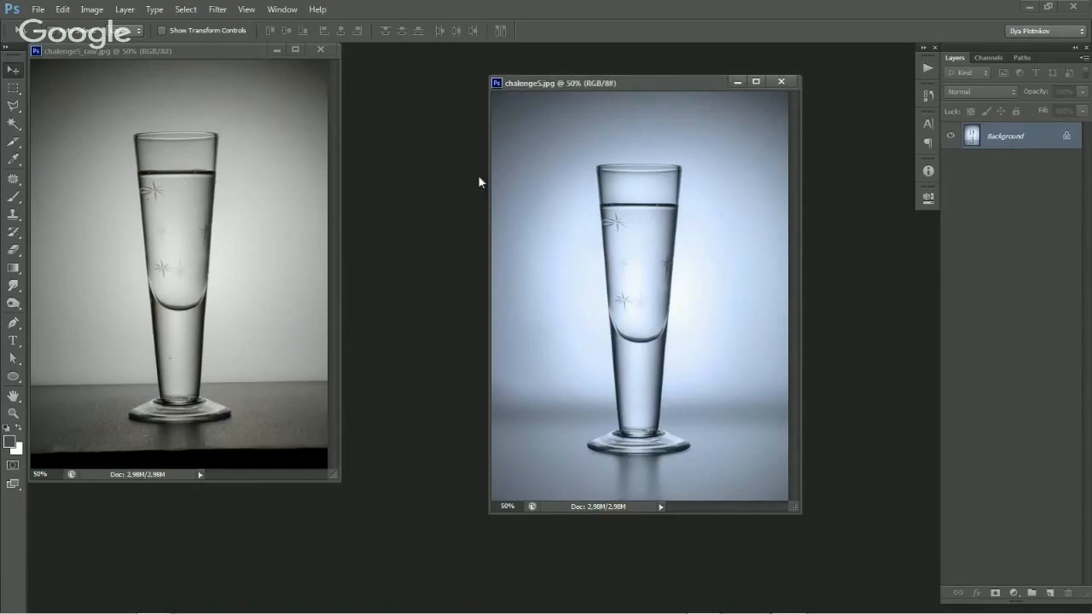
left_click_drag(224, 53, 278, 80)
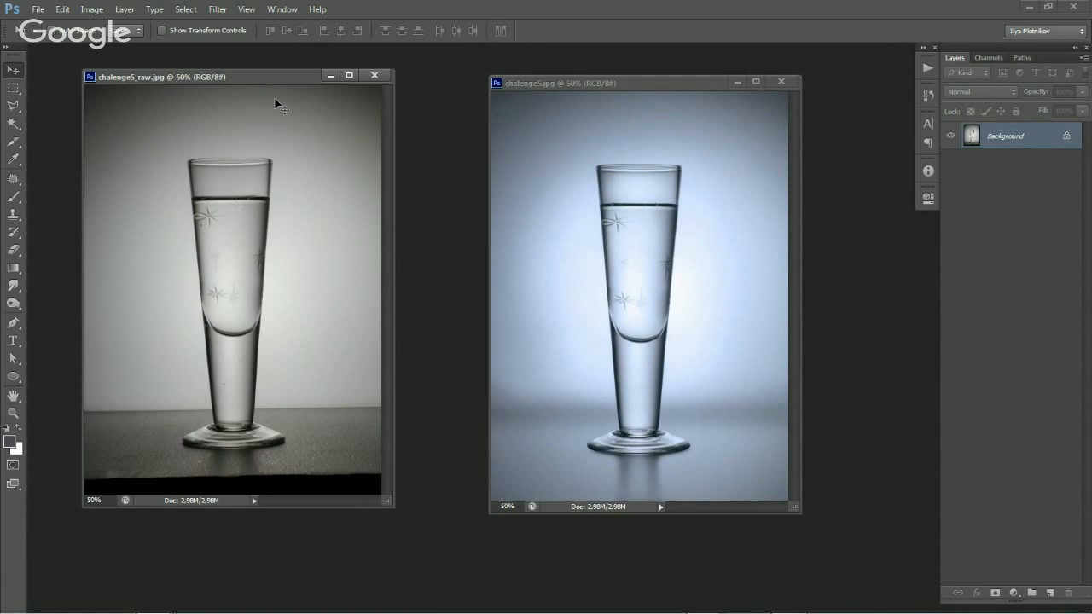
Clean up the upper sloping edges of the glass base in chalenge5.jpg with a small Clone Stamp at 100% opacity.
left_click(621, 434)
left_click(623, 462, "ctrl")
left_click(647, 507, "ctrl")
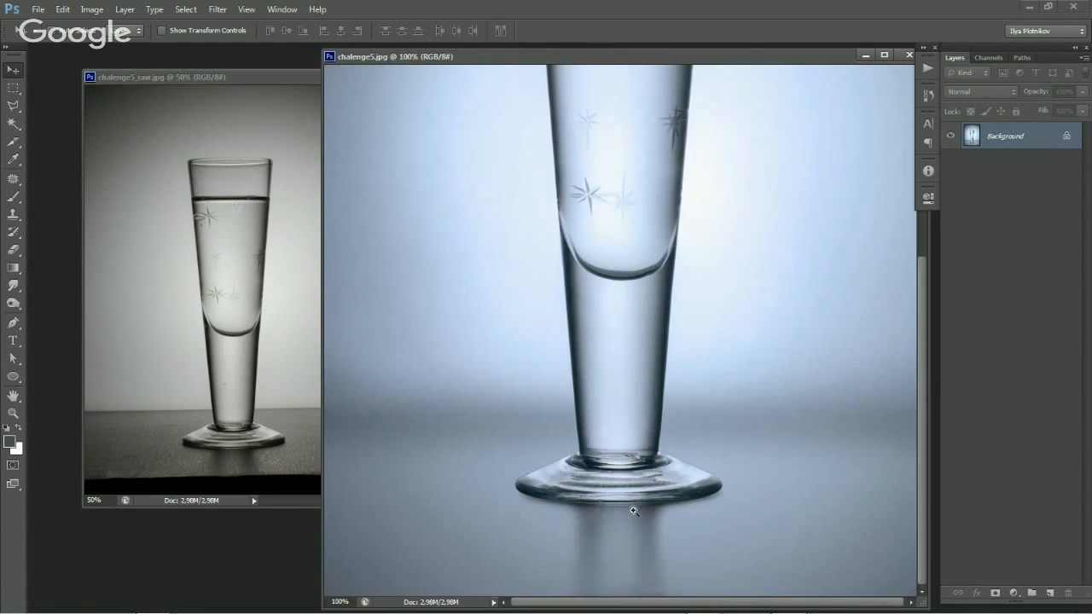
left_click(626, 506, "ctrl")
left_click_drag(475, 377, 517, 378)
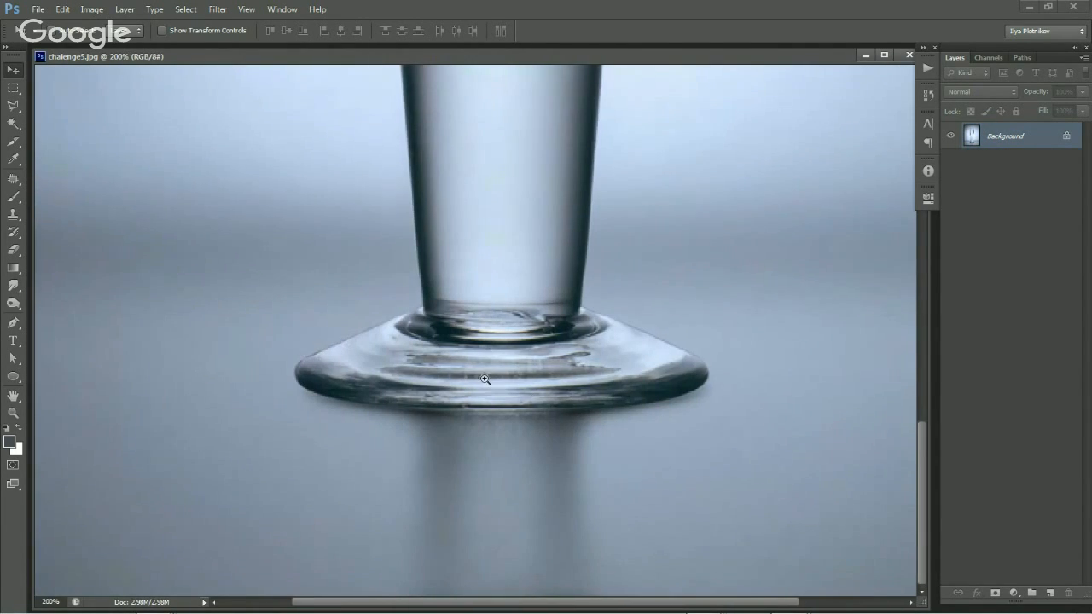
left_click(486, 380, "ctrl")
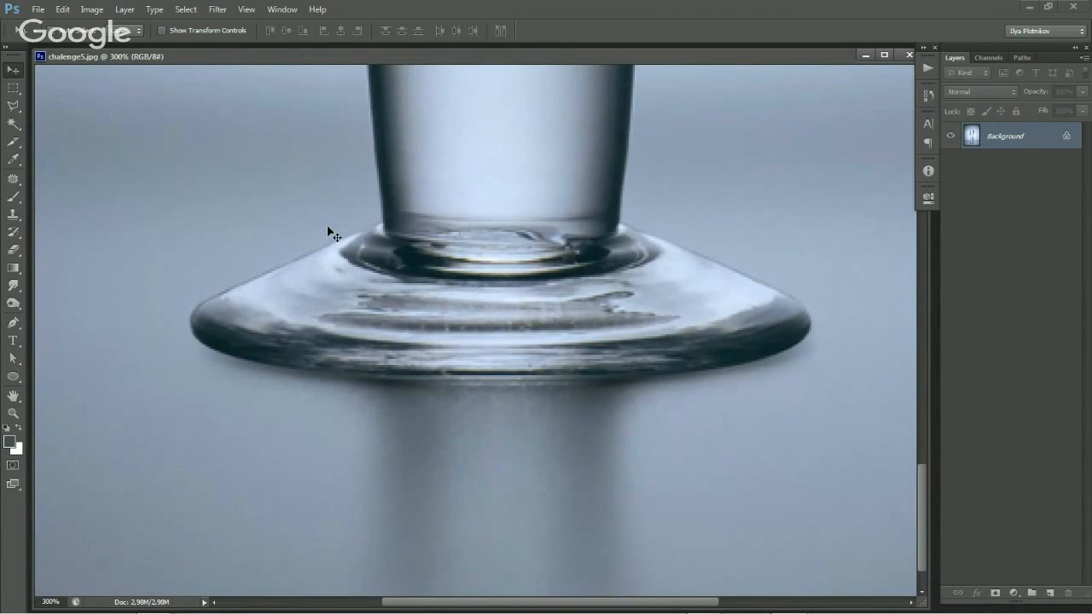
key("s")
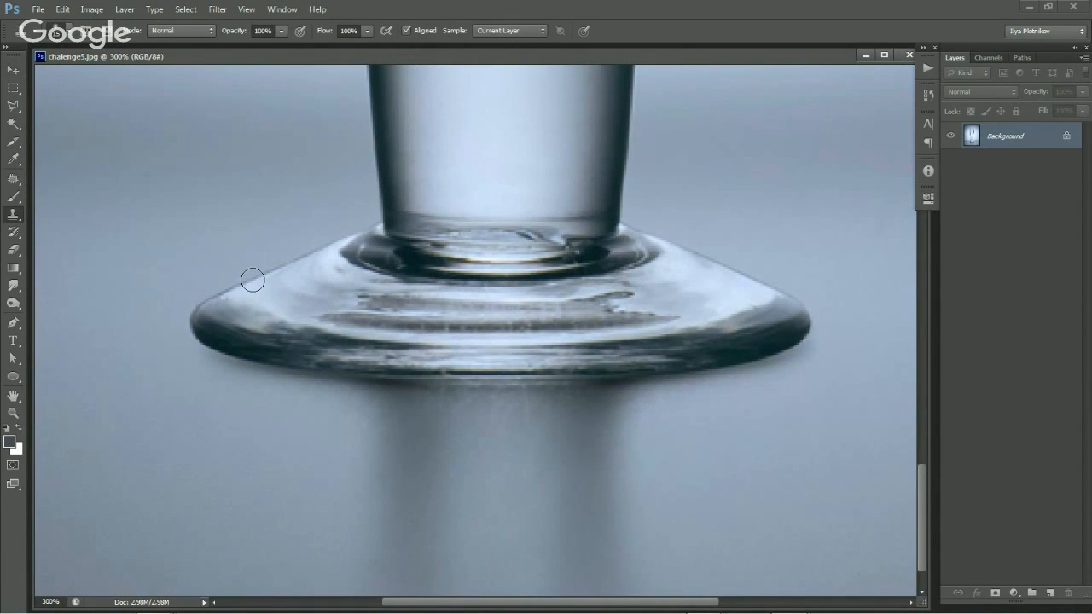
key("bracketleft")
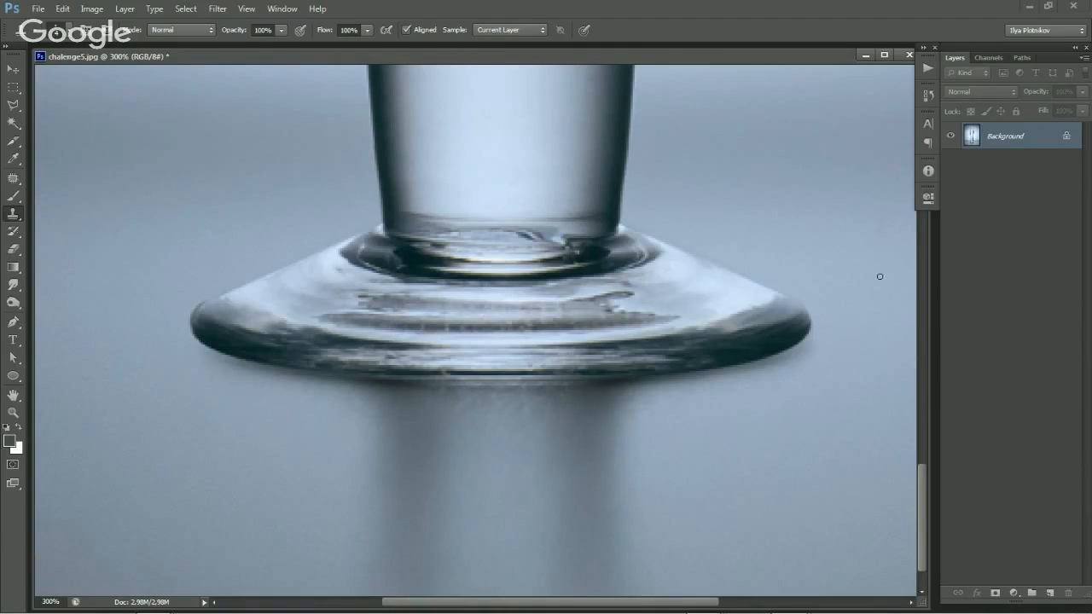
Clean up the right outer edge of the glass stem just above the base with the small Clone Stamp.
key("ctrl+minus")
key("ctrl+minus")
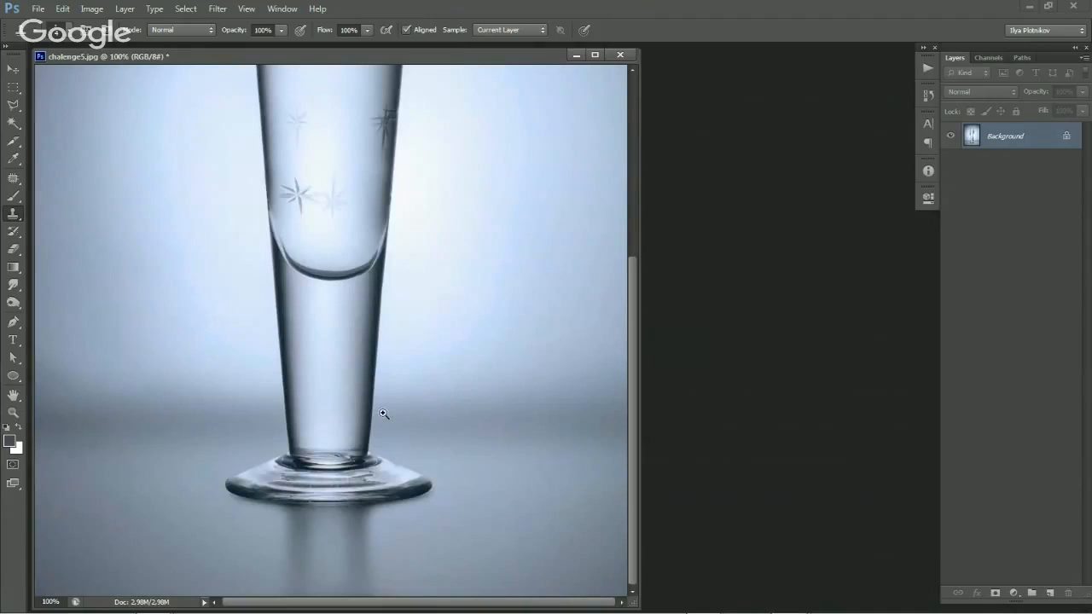
left_click(389, 425, "ctrl")
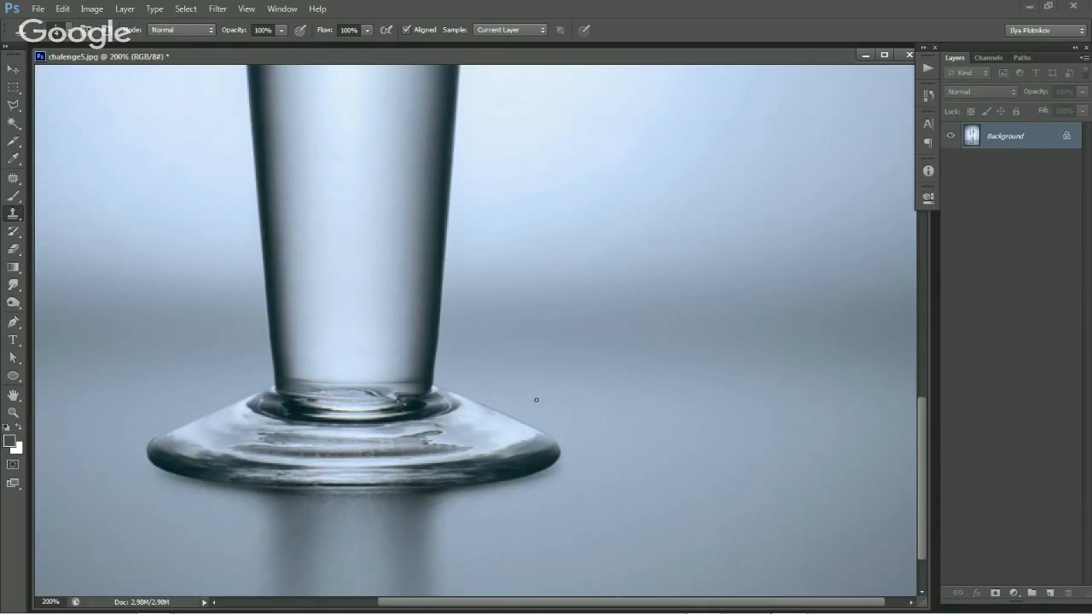
left_click_drag(463, 320, 463, 372)
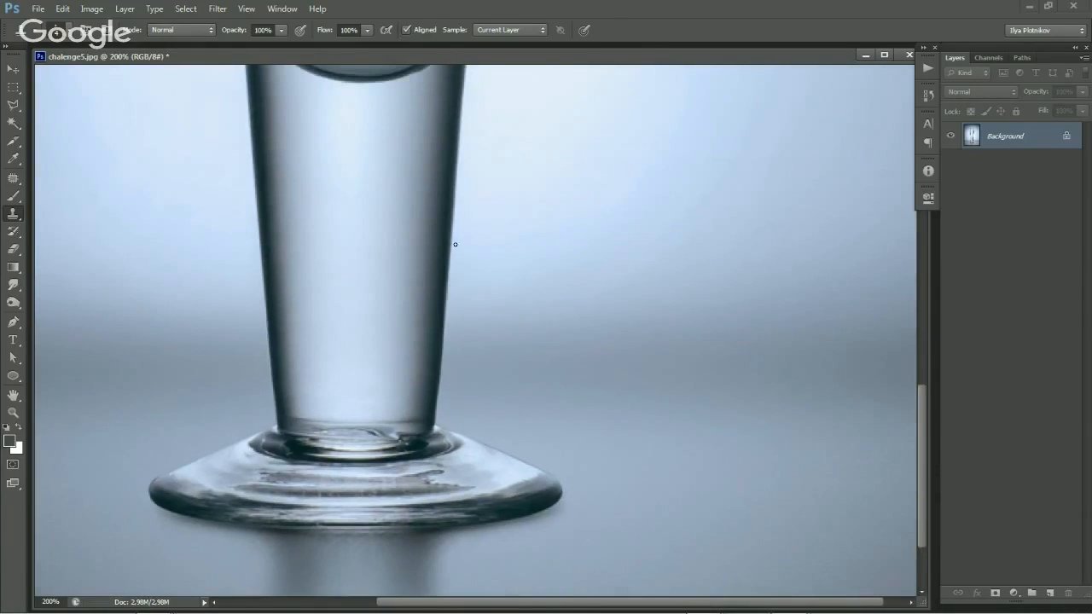
left_click(460, 345, "ctrl")
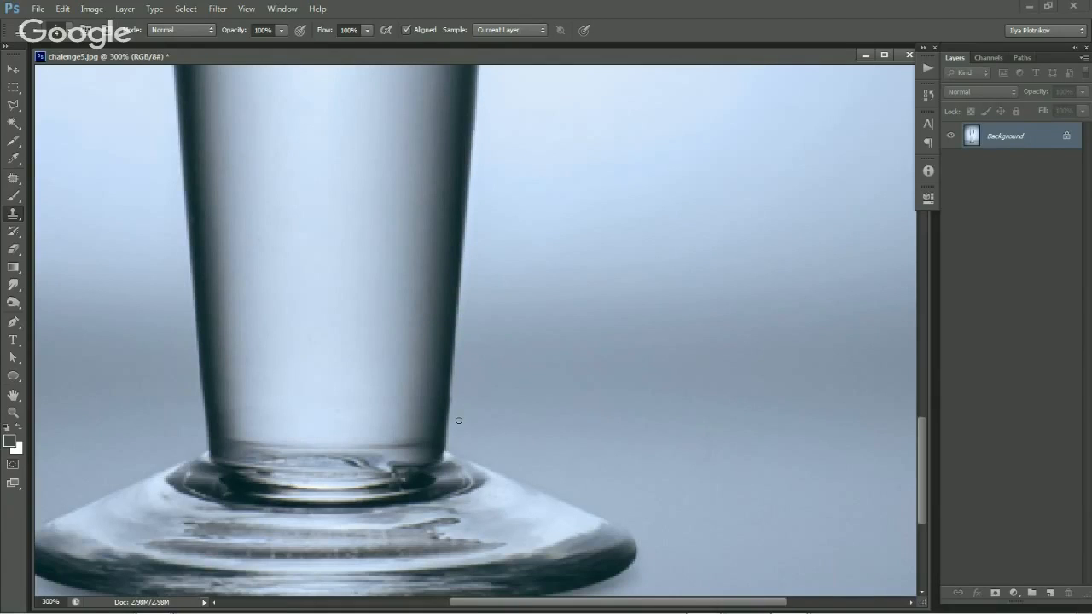
key("ctrl+minus")
key("ctrl+minus")
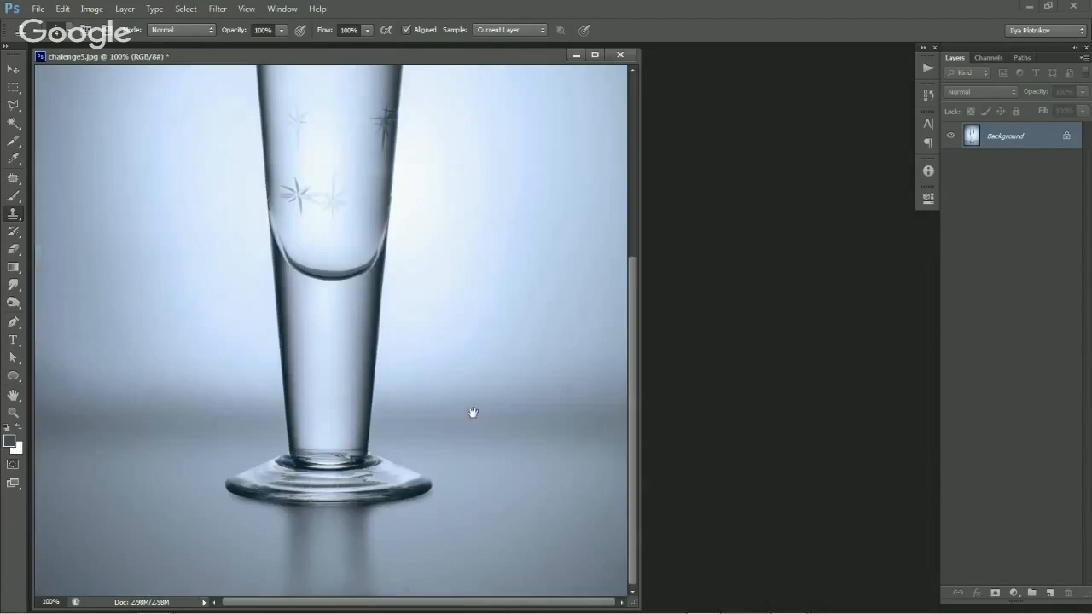
key("v")
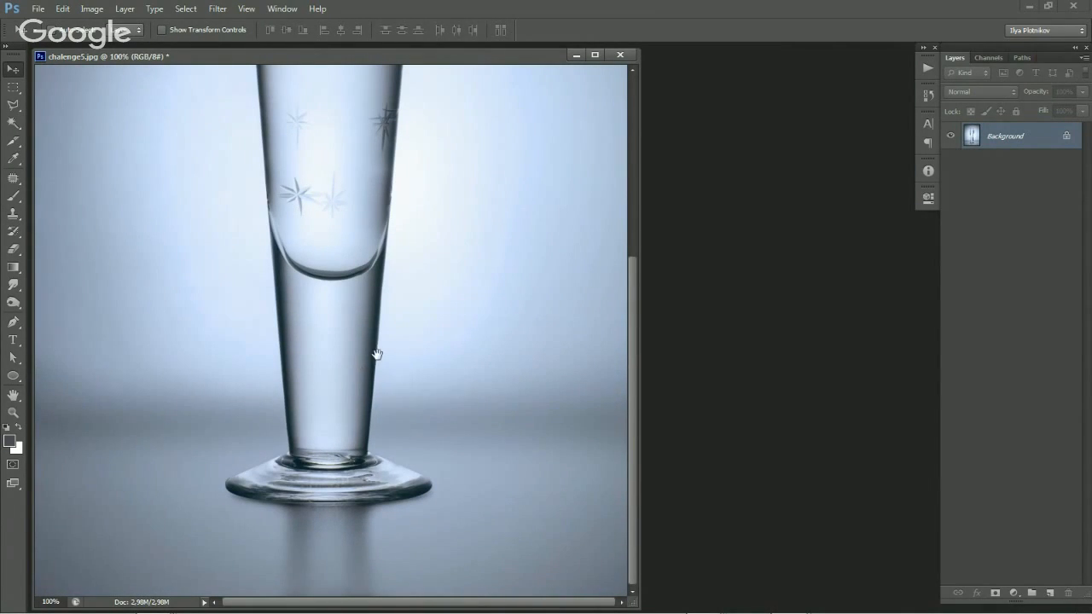
Examine the left end and lower edge of the glass base in chalenge5.jpg up close beside the raw photo.
left_click_drag(463, 65, 798, 36)
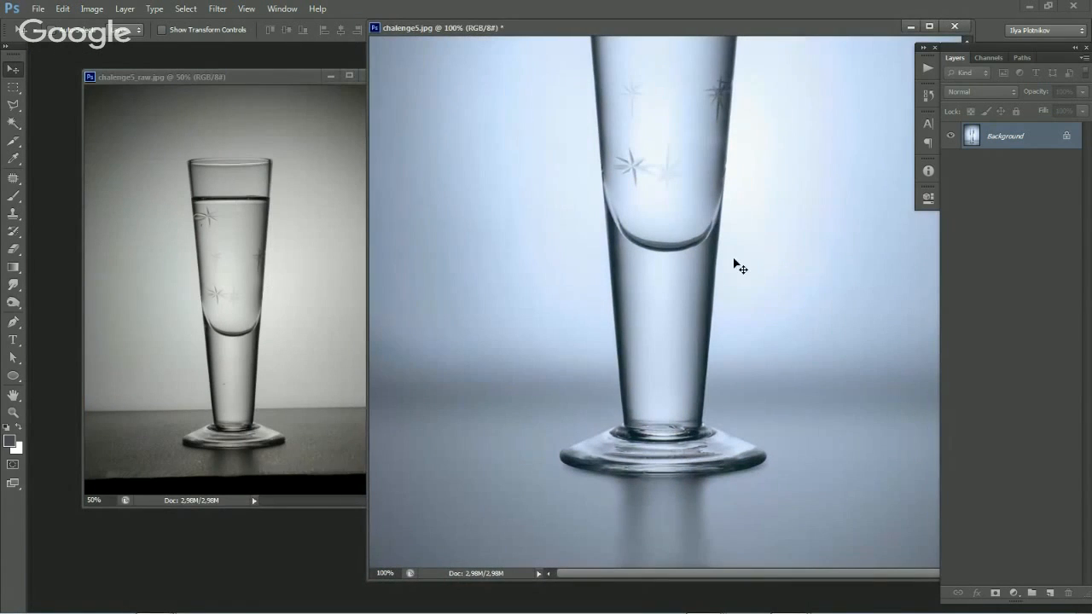
left_click_drag(519, 406, 794, 511)
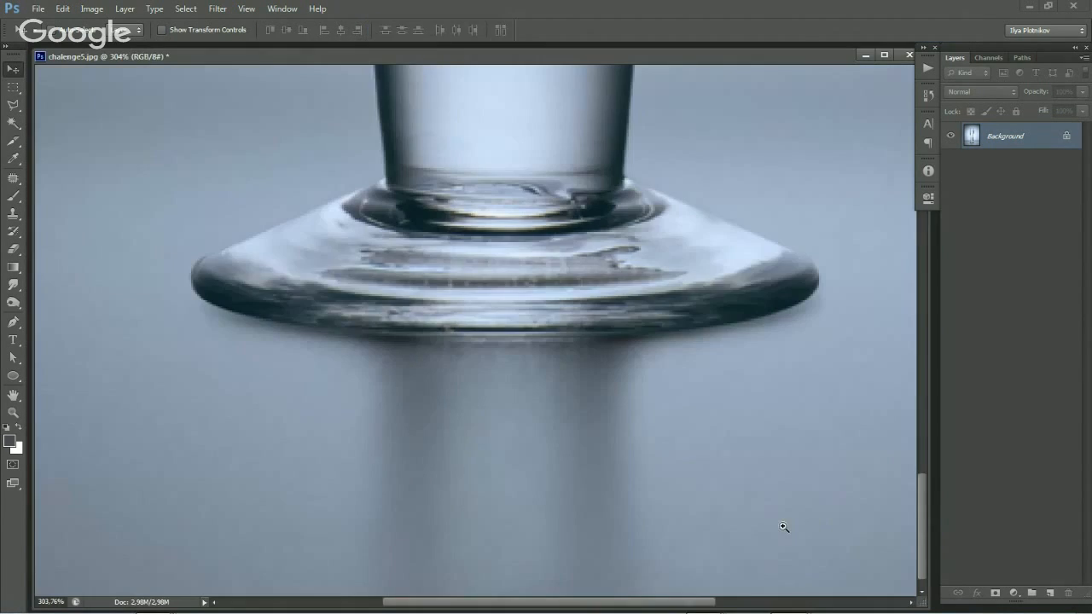
left_click_drag(36, 417, 351, 418)
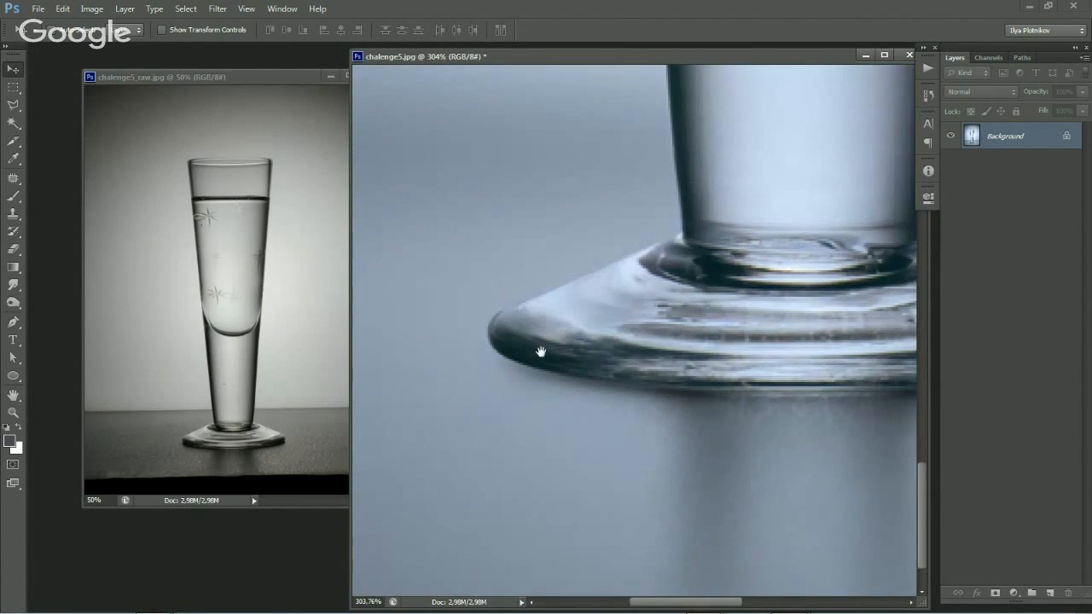
left_click_drag(541, 351, 457, 327)
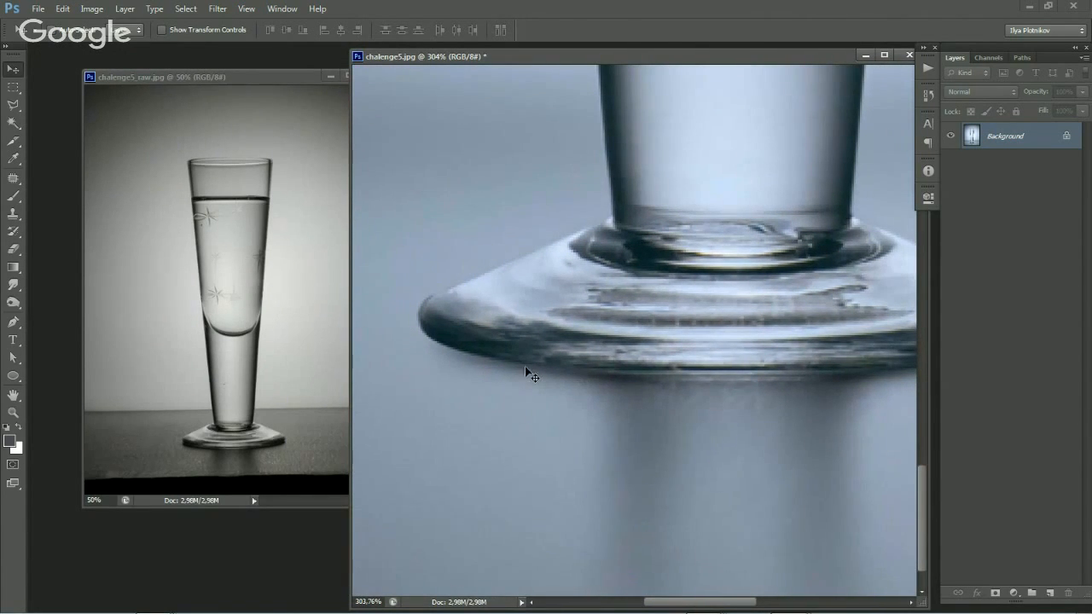
Select the full width of the lower glass base with its contact shadow in chalenge5_raw.jpg using a rectangular marquee.
left_click(220, 432)
left_click_drag(147, 410, 275, 472)
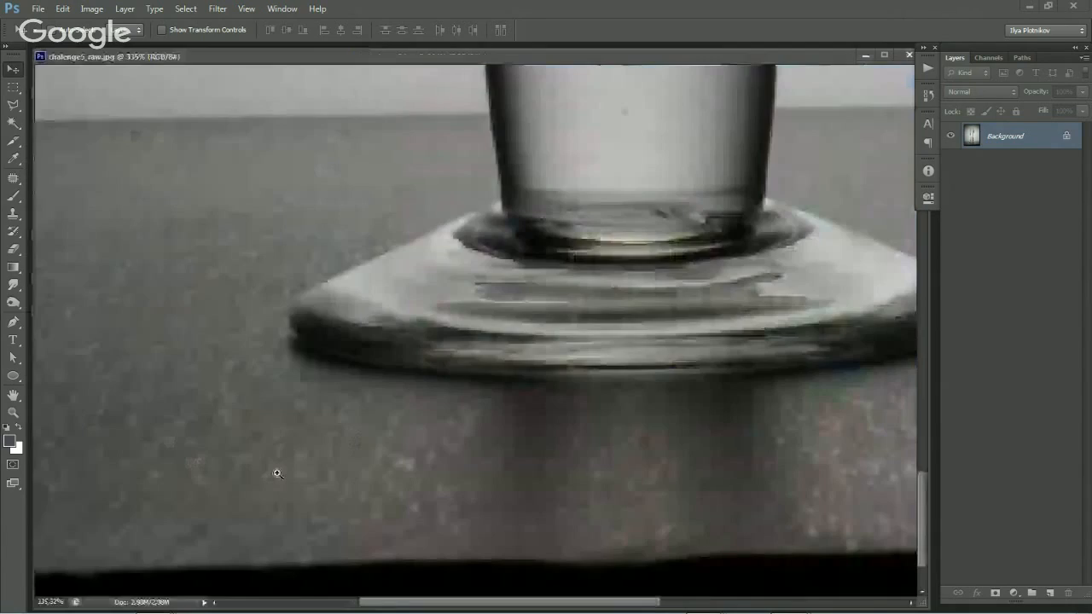
left_click_drag(421, 390, 303, 401)
key("m")
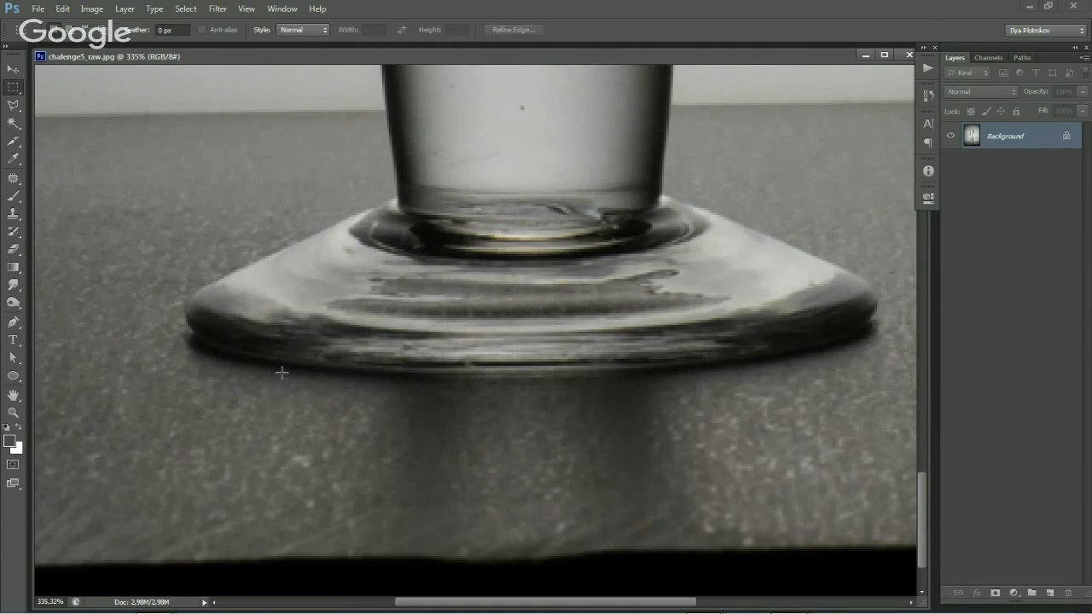
left_click_drag(115, 272, 490, 460)
key("v")
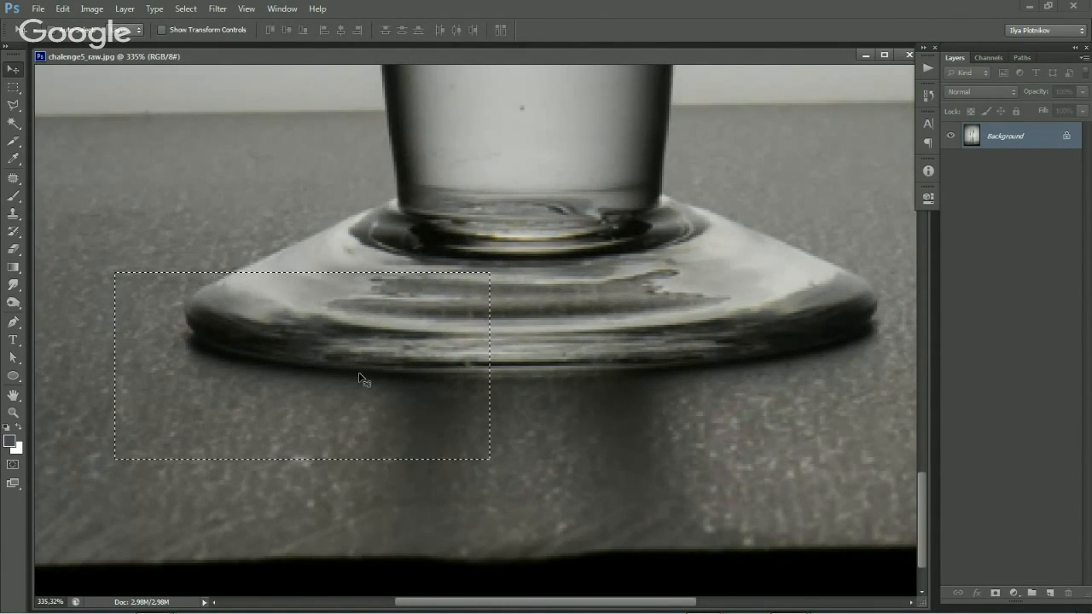
left_click_drag(679, 58, 397, 107)
key("m")
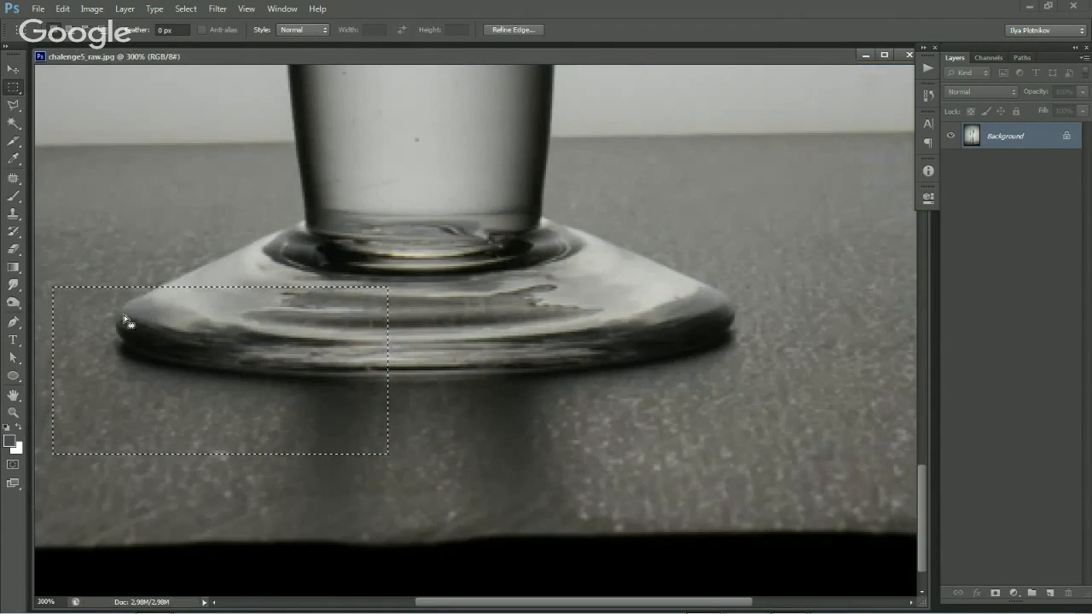
left_click(110, 310)
left_click_drag(72, 289, 739, 431)
Copy the selected base area into chalenge5.jpg and align it over the glass base at 50% opacity.
key("v")
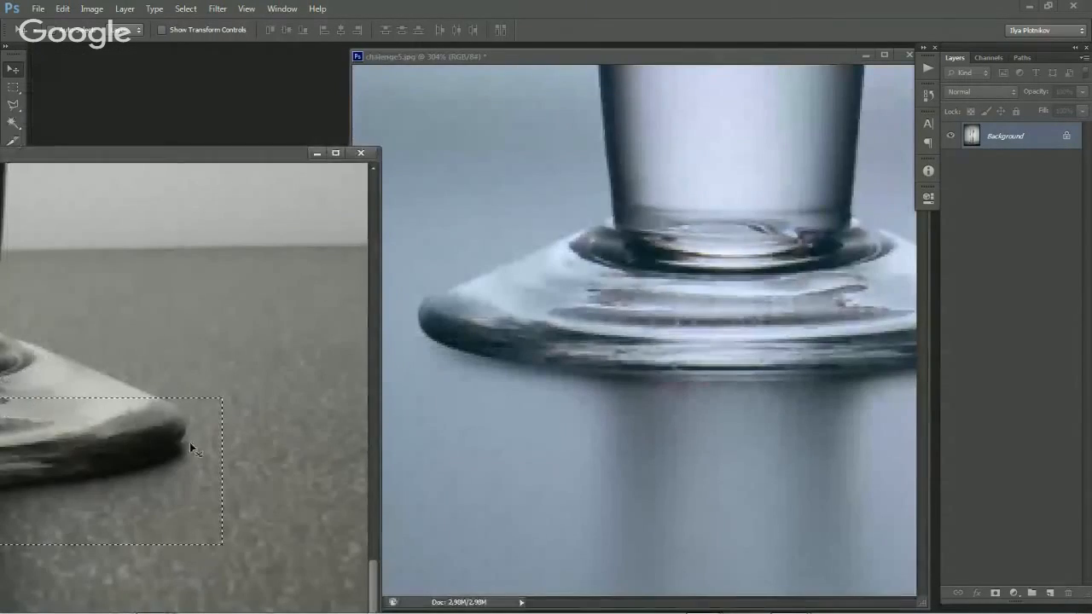
left_click_drag(193, 444, 700, 368)
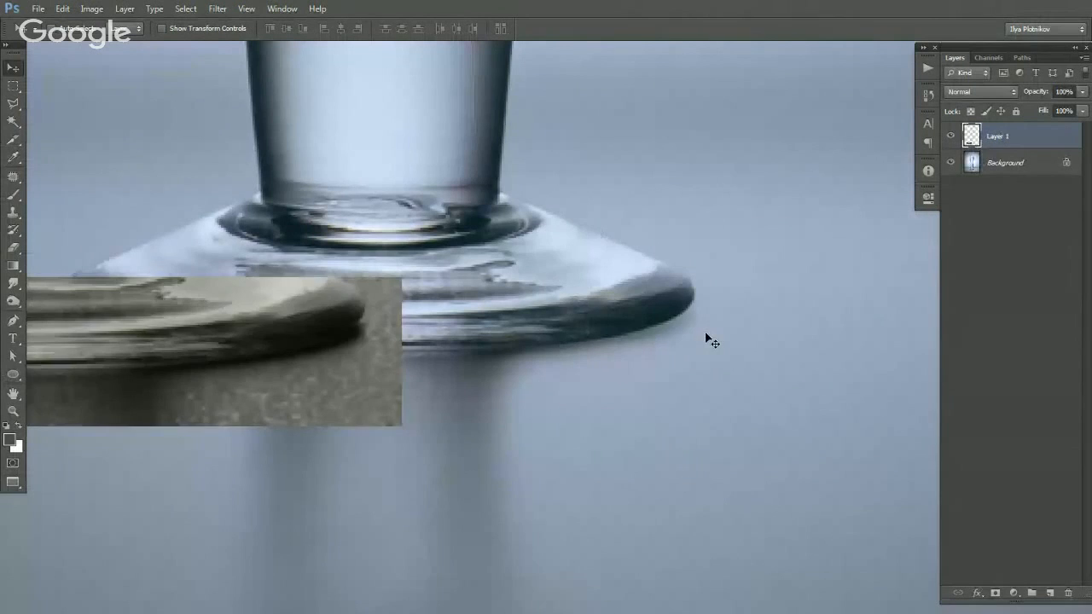
key("5")
left_click_drag(226, 373, 549, 346)
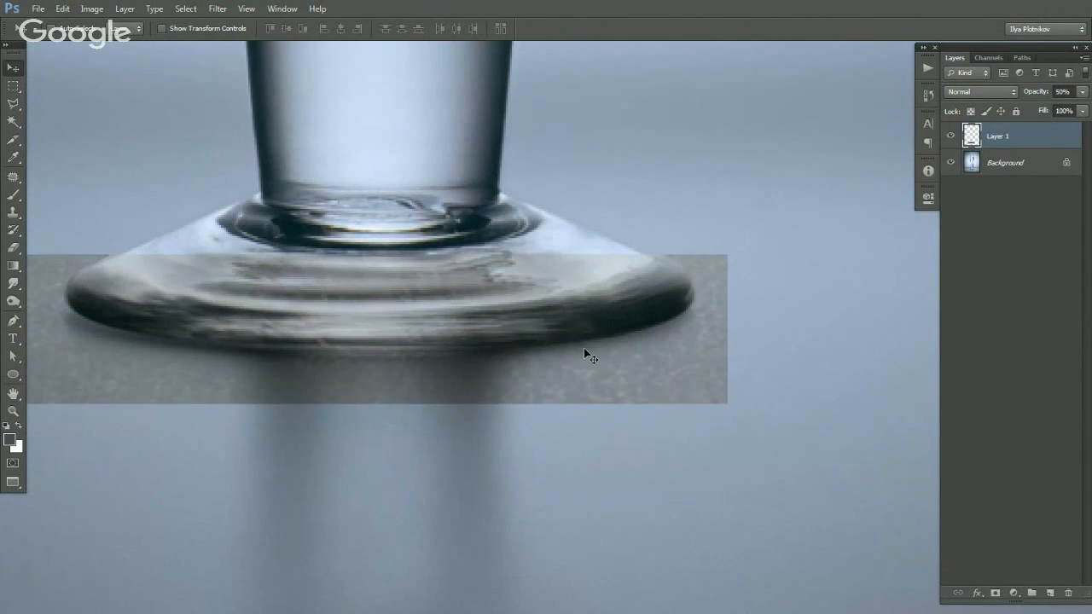
Rotate the pasted base patch slightly to match the glass base and restore its opacity to 100%.
key("ctrl+t")
left_click_drag(726, 334, 728, 342)
key("Return")
key("0")
left_click_drag(497, 341, 584, 357)
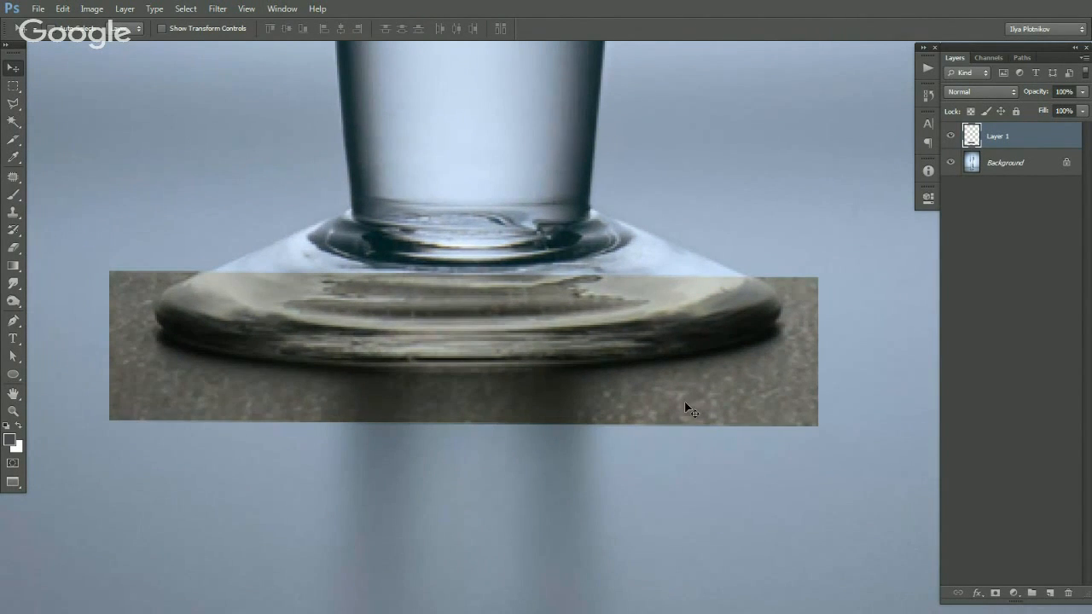
Hide Layer 1 with a black mask and reveal the contact shadow along the base's lower edge using a small Eraser at 100% opacity.
left_click(995, 592)
key("ctrl+i")
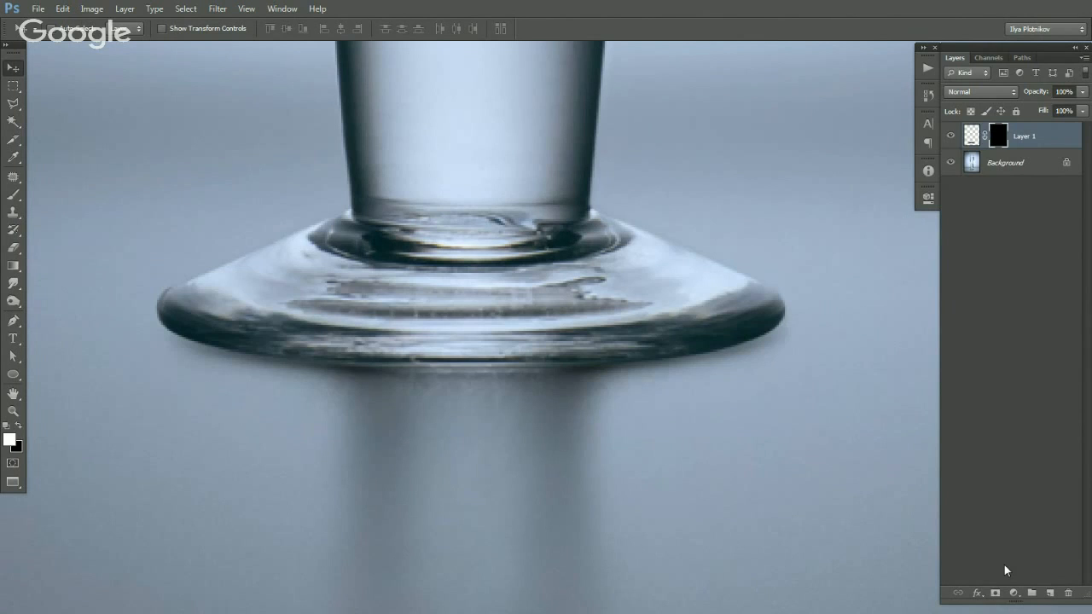
key("e")
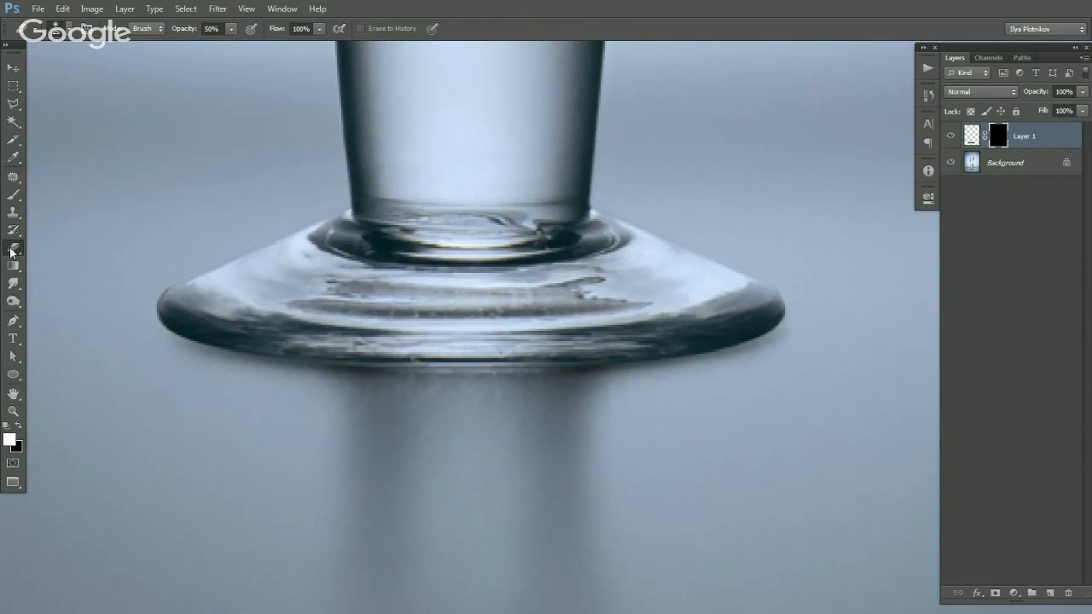
left_click(230, 29)
left_click(378, 6)
key("bracketleft")
key("bracketleft")
key("bracketleft")
left_click(19, 427)
mouse_move(156, 338)
left_mouse_down()
mouse_move(305, 361)
mouse_move(534, 367)
mouse_move(751, 348)
mouse_move(782, 323)
mouse_move(773, 346)
left_mouse_up()
mouse_move(168, 339)
left_mouse_down()
mouse_move(285, 372)
mouse_move(453, 374)
mouse_move(678, 357)
mouse_move(765, 331)
mouse_move(797, 336)
mouse_move(808, 346)
mouse_move(778, 357)
left_mouse_up()
Trim the outer edge of the contact shadow around the left end of the base on Layer 1's mask.
key("x")
left_click_drag(145, 315, 146, 383)
left_click_drag(137, 342, 252, 405)
left_click_drag(139, 361, 257, 403)
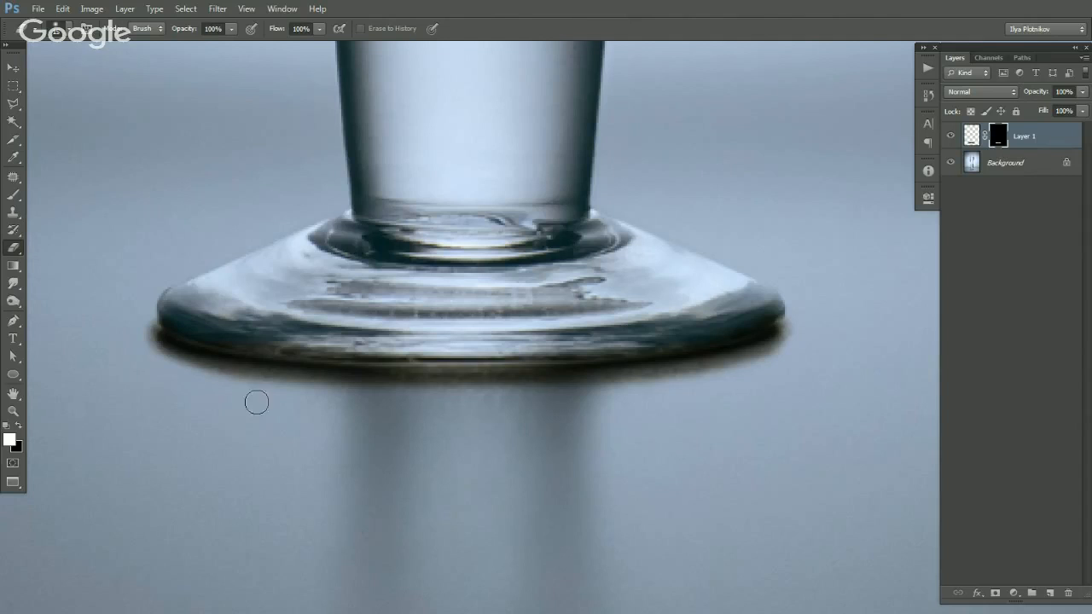
mouse_move(151, 362)
left_mouse_down()
mouse_move(268, 383)
mouse_move(577, 384)
left_mouse_up()
key("ctrl+z")
left_click_drag(137, 344, 279, 402)
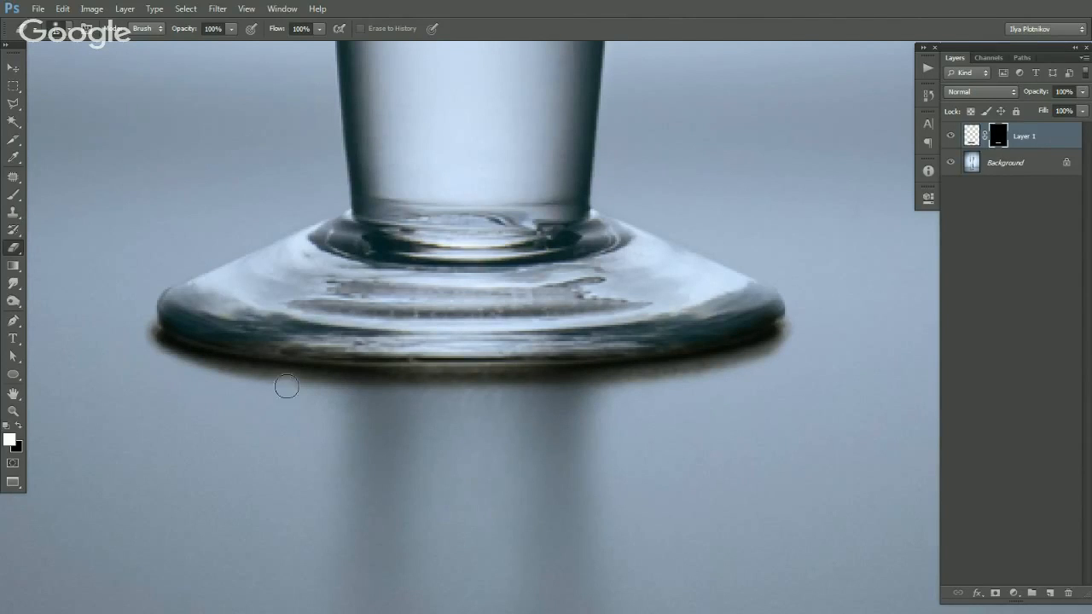
left_click_drag(182, 372, 277, 390)
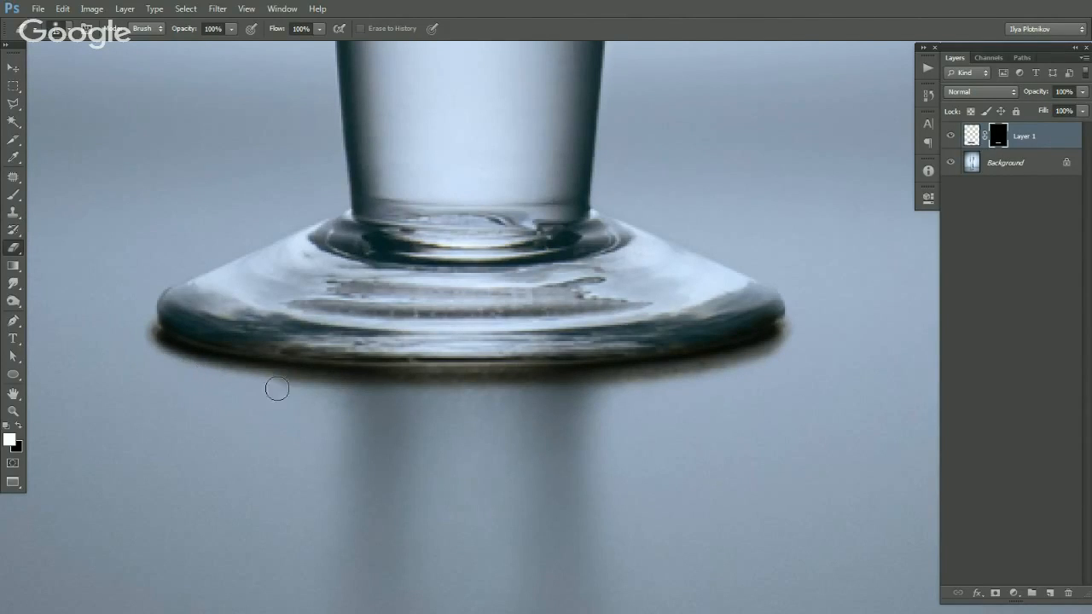
Trim the contact shadow's lower edge from the middle of the base to its right end with straight Eraser strokes.
left_click(398, 387, "shift")
left_click(541, 388, "shift")
key("ctrl+z")
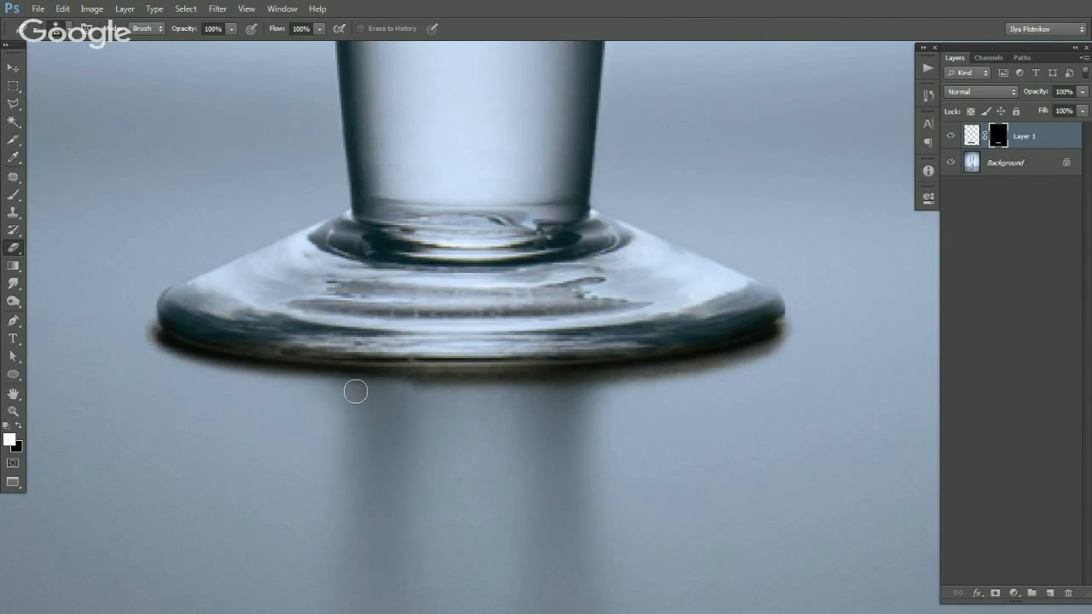
left_click(541, 391, "shift")
left_click(697, 380, "shift")
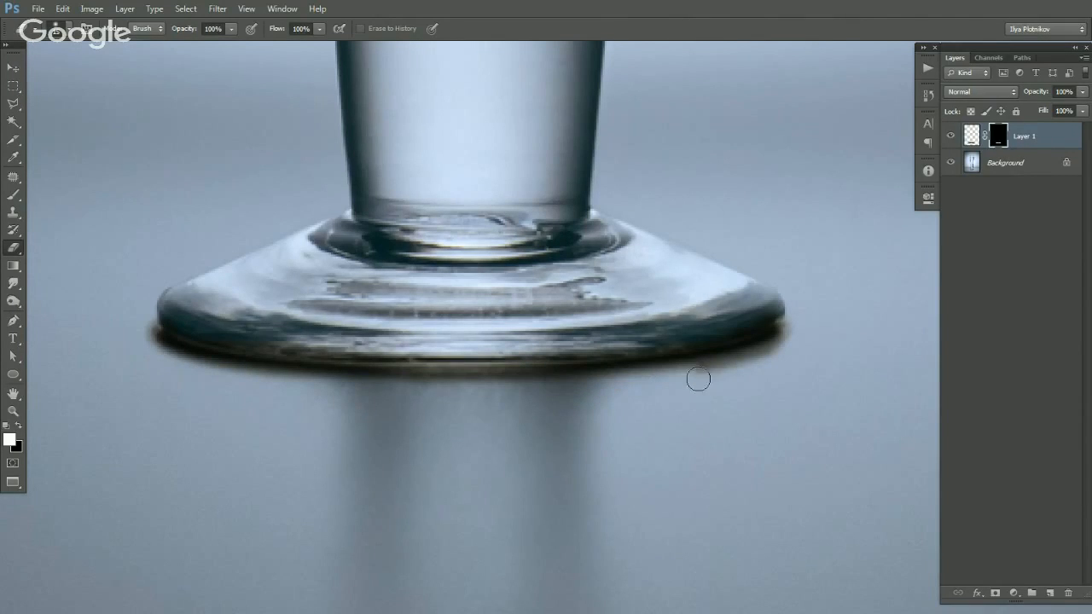
left_click(759, 367, "shift")
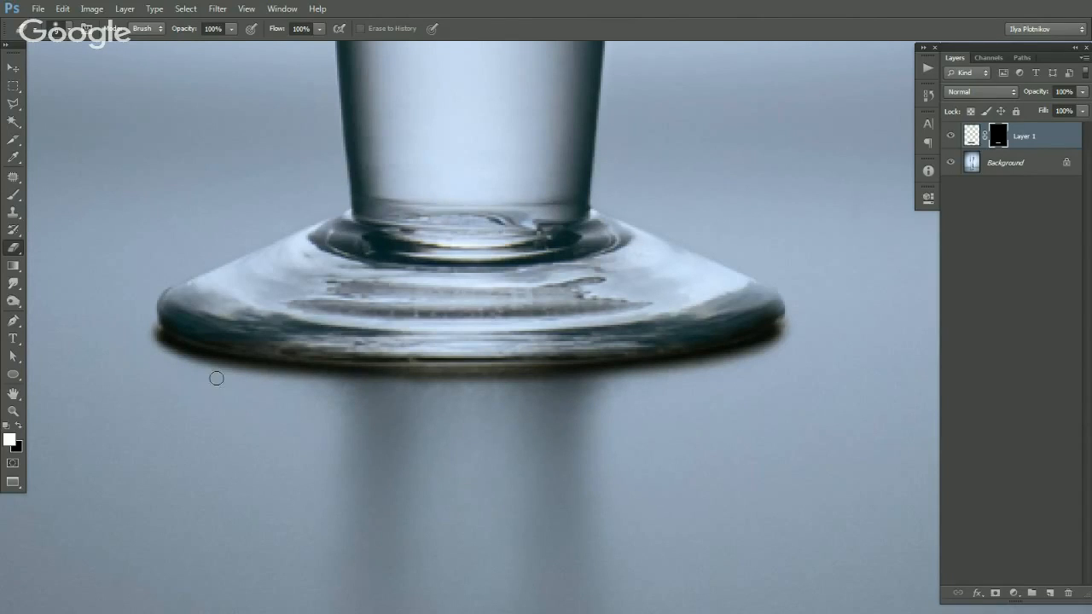
Set Layer 1's blending mode to Multiply.
key("v")
left_click(985, 93)
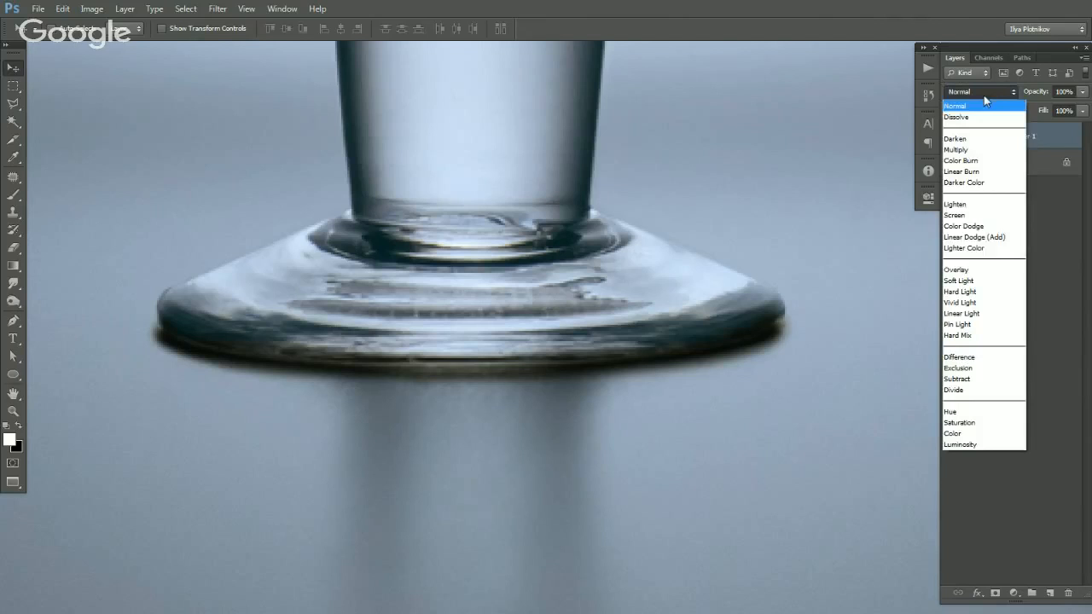
left_click(975, 149)
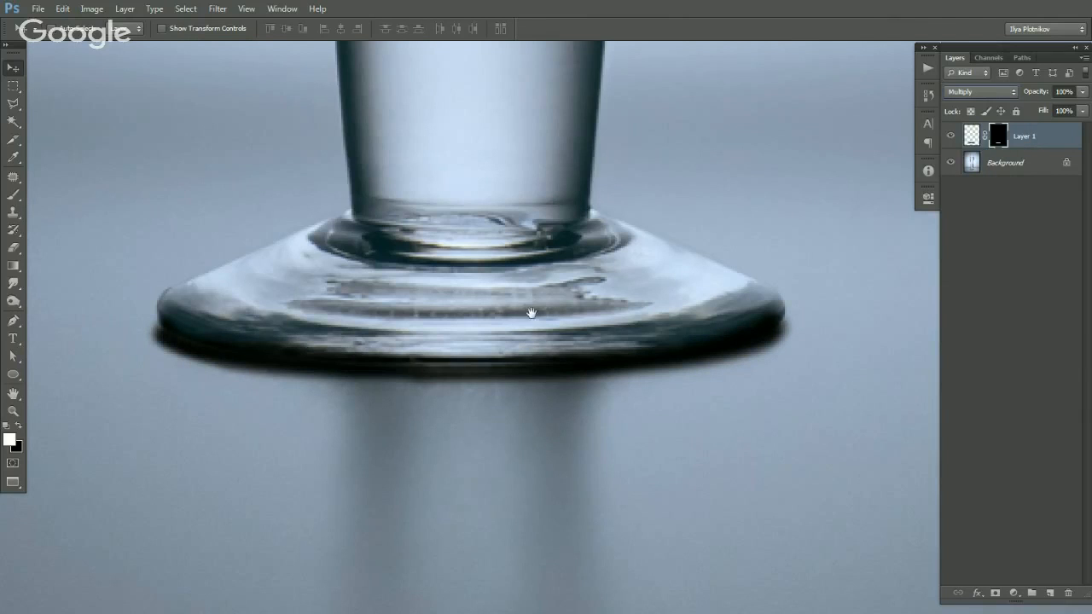
Mask out the shadow layer where it overlaps the lower rim of the glass base using the Eraser.
key("e")
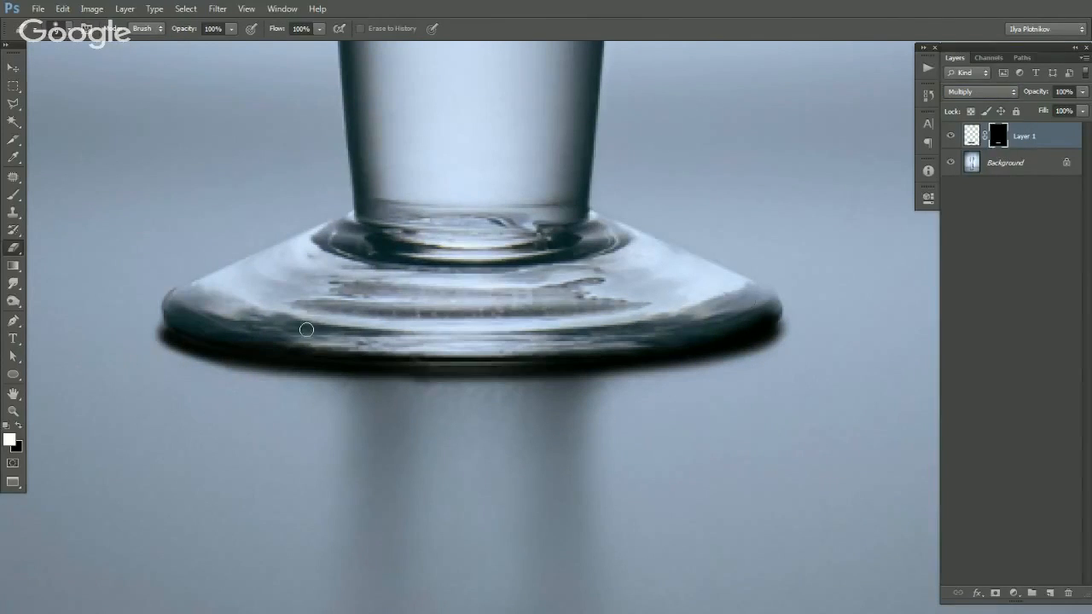
left_click_drag(756, 316, 787, 291)
mouse_move(732, 332)
left_mouse_down()
mouse_move(398, 359)
mouse_move(200, 327)
left_mouse_up()
key("v")
left_click(381, 326, "alt")
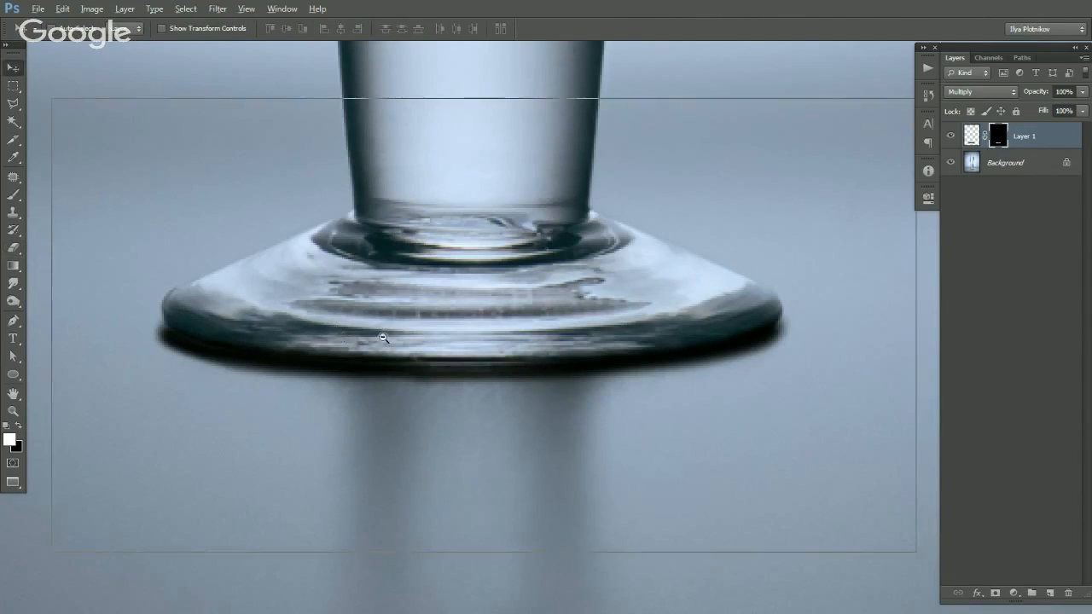
left_click(388, 351, "alt")
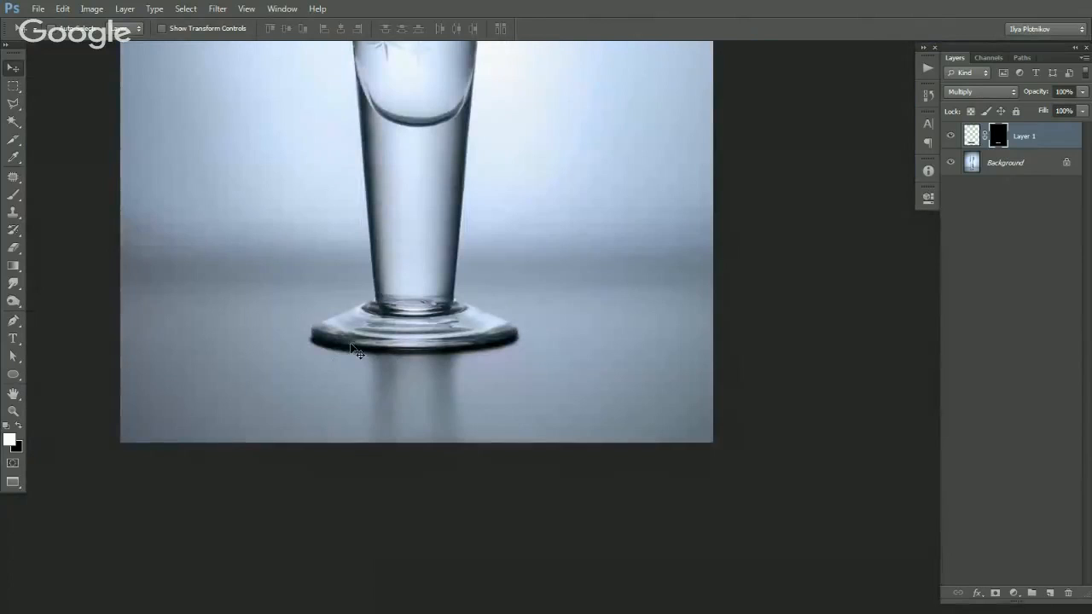
Set Layer 1's blending mode back to Normal.
left_click(979, 92)
left_click(960, 96)
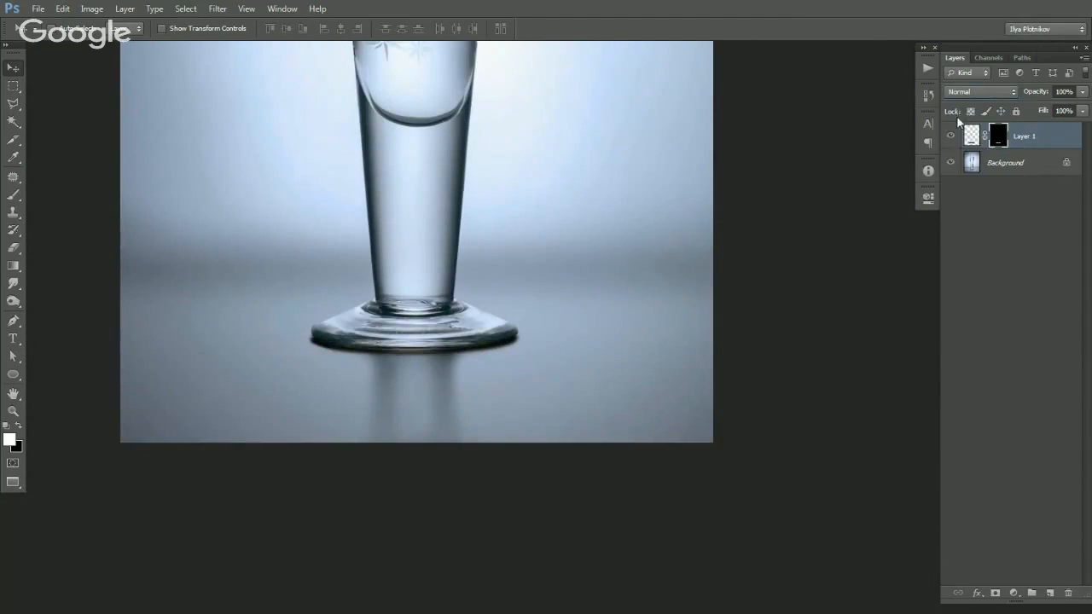
left_click(980, 92)
left_click(972, 137)
Compare the glass base with and without the contact shadow on Layer 1, and leave the layer hidden.
left_click(951, 137)
left_click(953, 137)
mouse_move(1081, 114)
left_mouse_down()
mouse_move(1043, 128)
mouse_move(1085, 128)
left_mouse_up()
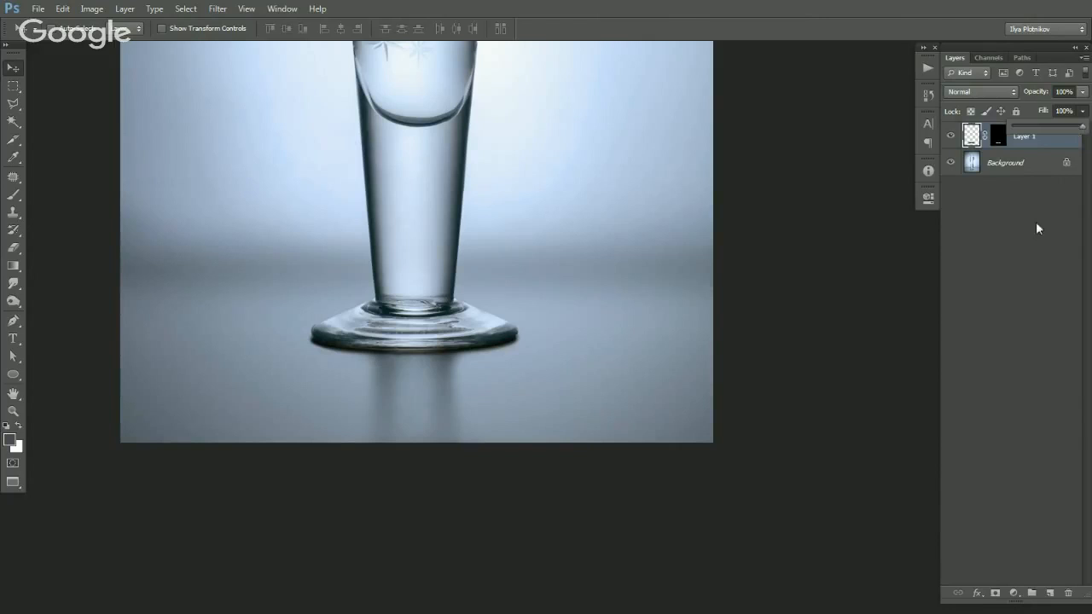
left_click(1022, 264)
left_click_drag(451, 301, 523, 350)
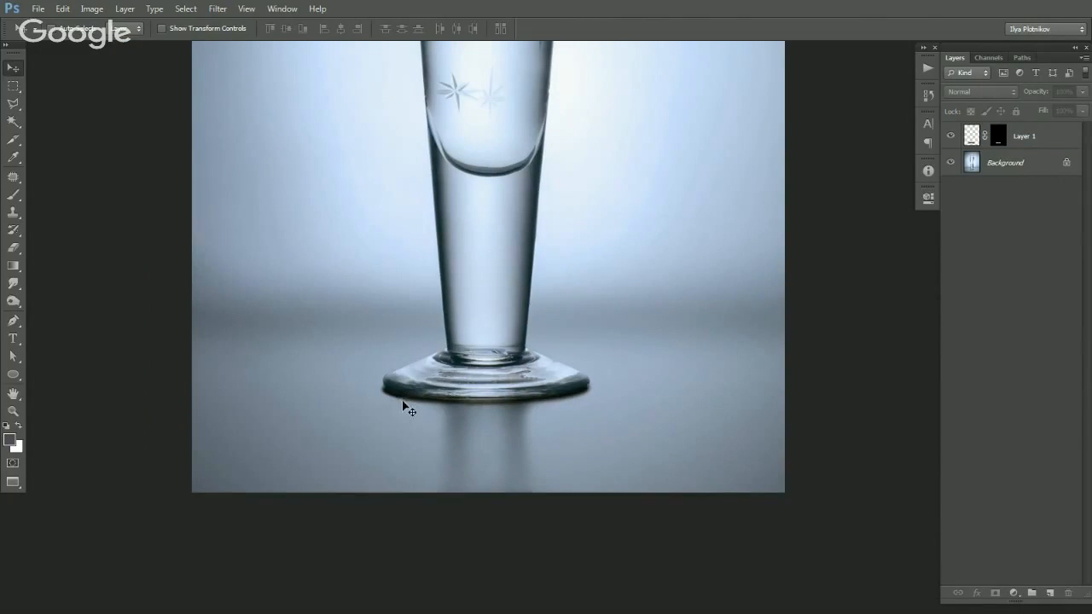
left_click_drag(527, 274, 534, 332)
left_click(952, 136)
left_click(968, 141)
Remove the bubbles on the right part of the dark liquid line on the Background layer with the Clone Stamp at 100% opacity.
left_click_drag(490, 203, 512, 270)
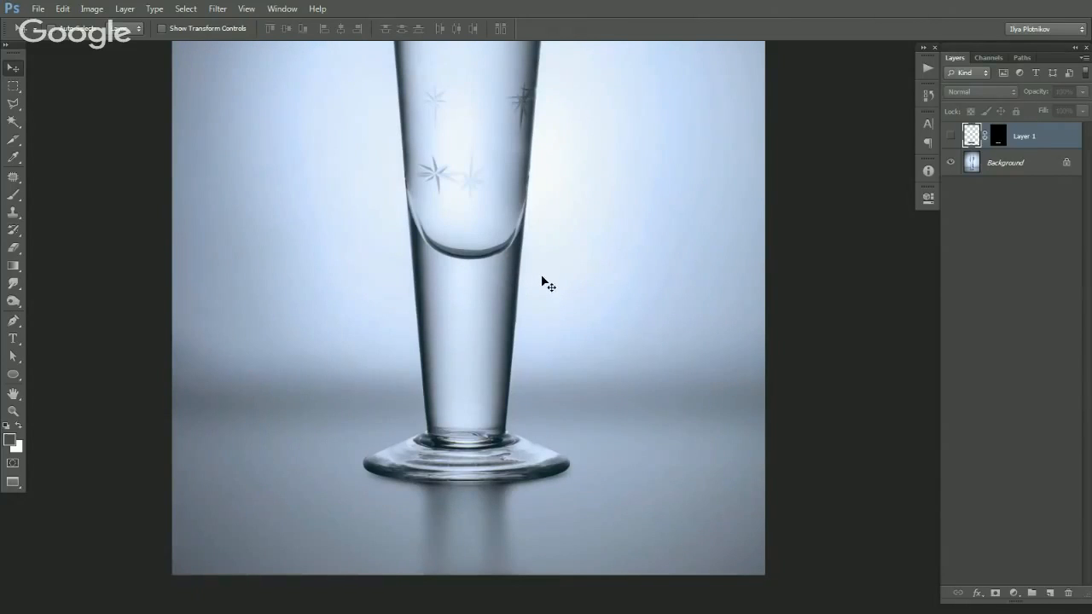
left_click_drag(519, 214, 535, 389)
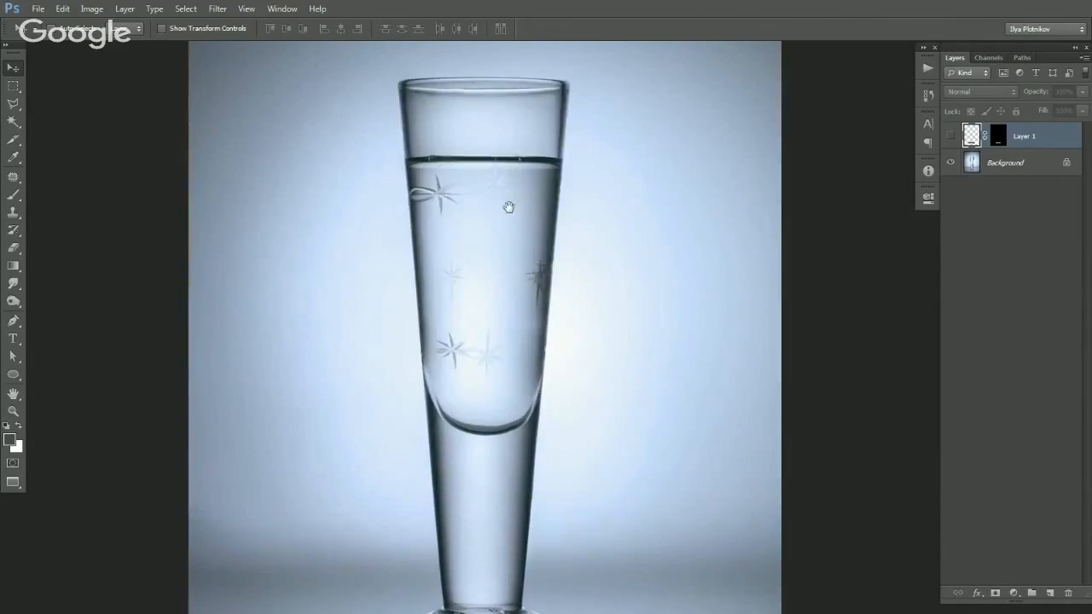
left_click_drag(508, 163, 515, 292)
left_click(516, 290, "ctrl")
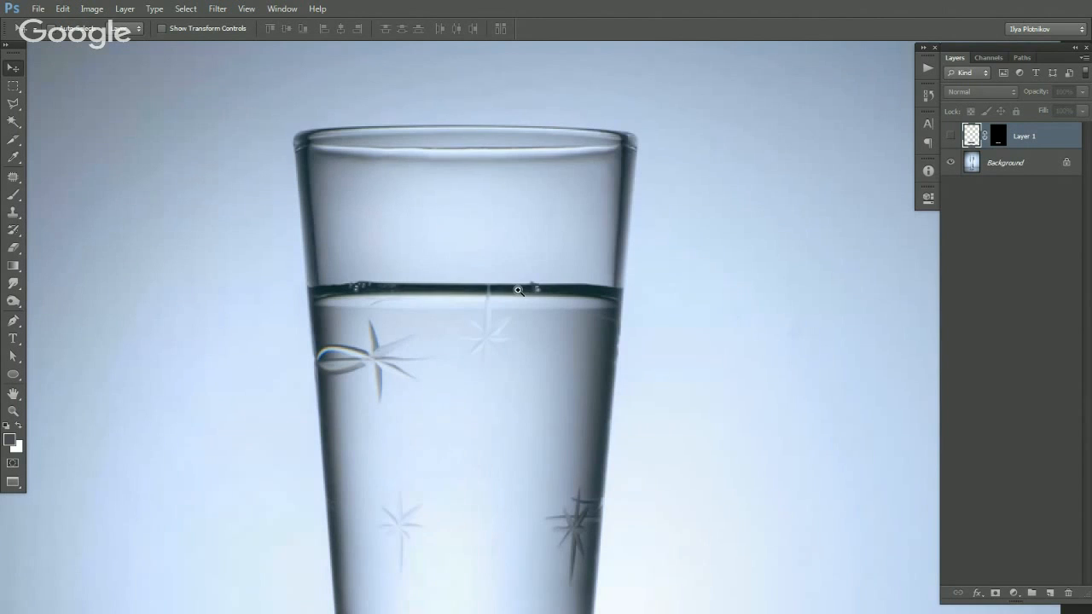
left_click(519, 298, "ctrl")
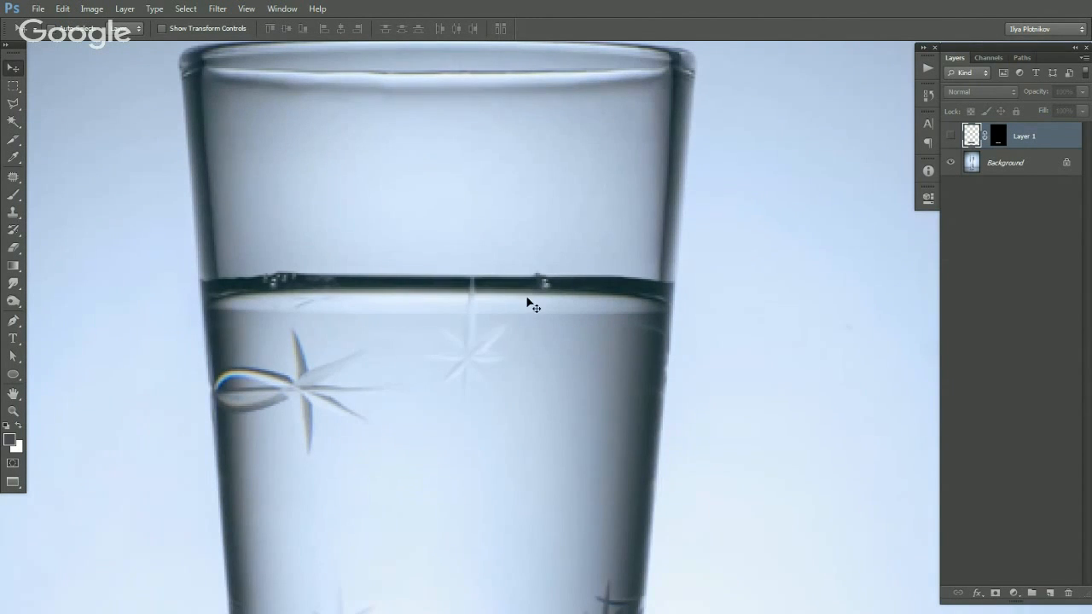
left_click_drag(534, 295, 558, 275)
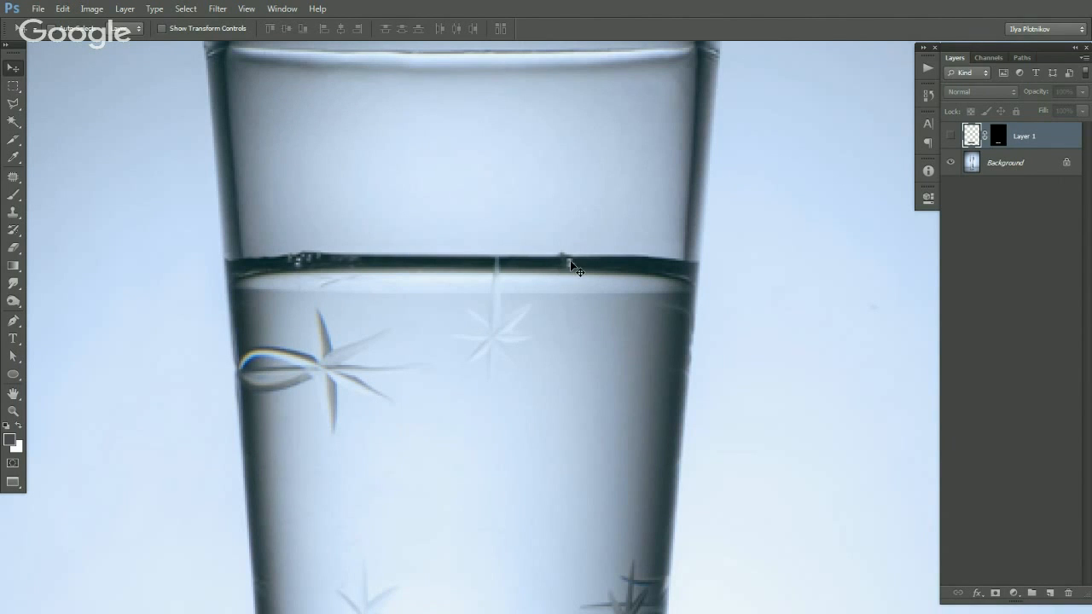
key("s")
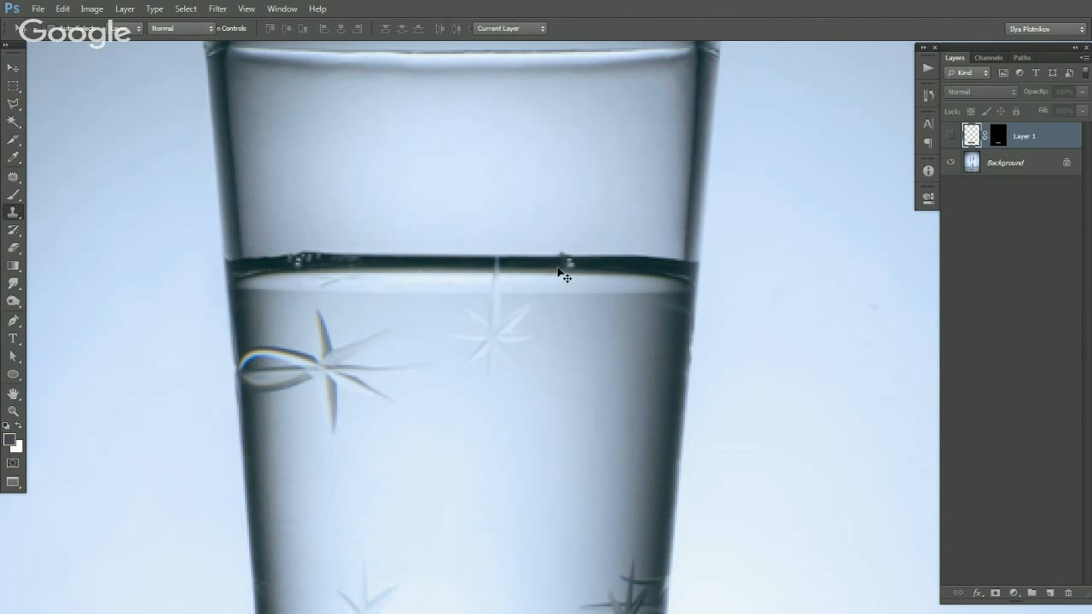
left_click(1018, 162)
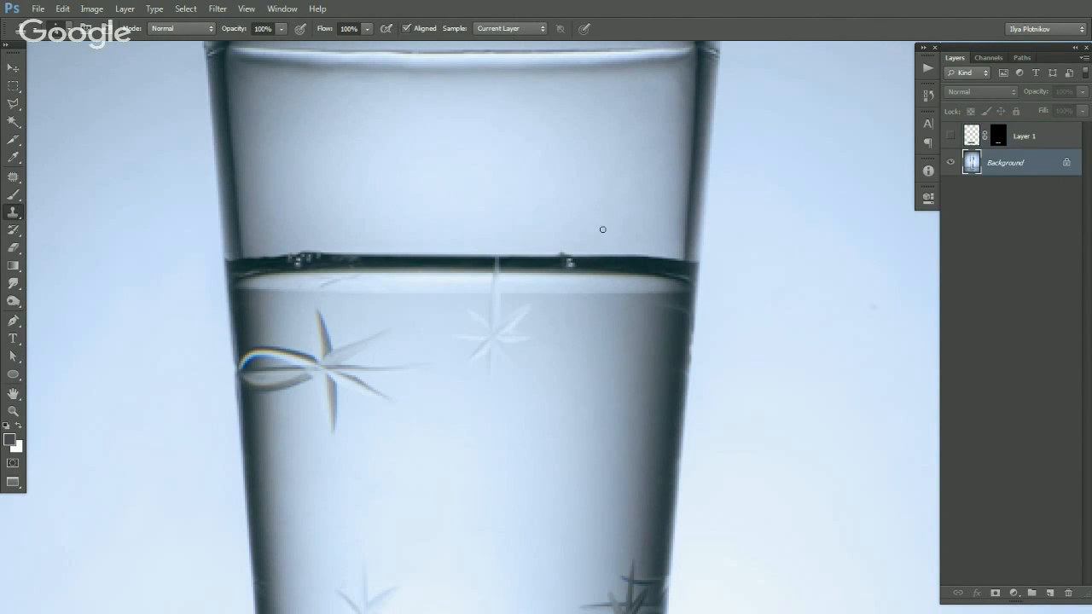
left_click_drag(580, 263, 533, 262)
left_click(531, 256, "alt")
Remove the bubbles near the left end of the dark liquid line with the Clone Stamp.
left_click(289, 266, "alt")
left_click_drag(295, 261, 322, 253)
left_click(287, 240, "alt")
left_click(390, 281, "alt")
left_click(388, 298, "alt")
left_click(384, 349, "alt")
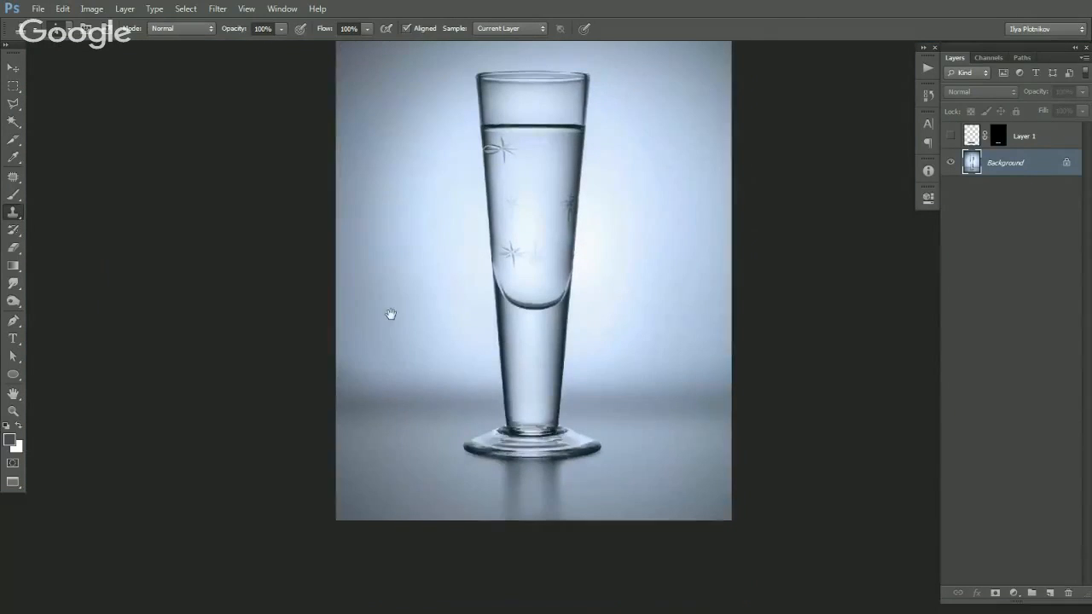
Select two rectangular areas covering the table horizon at the left and right edges of the glass photo.
key("v")
left_click(618, 373, "alt")
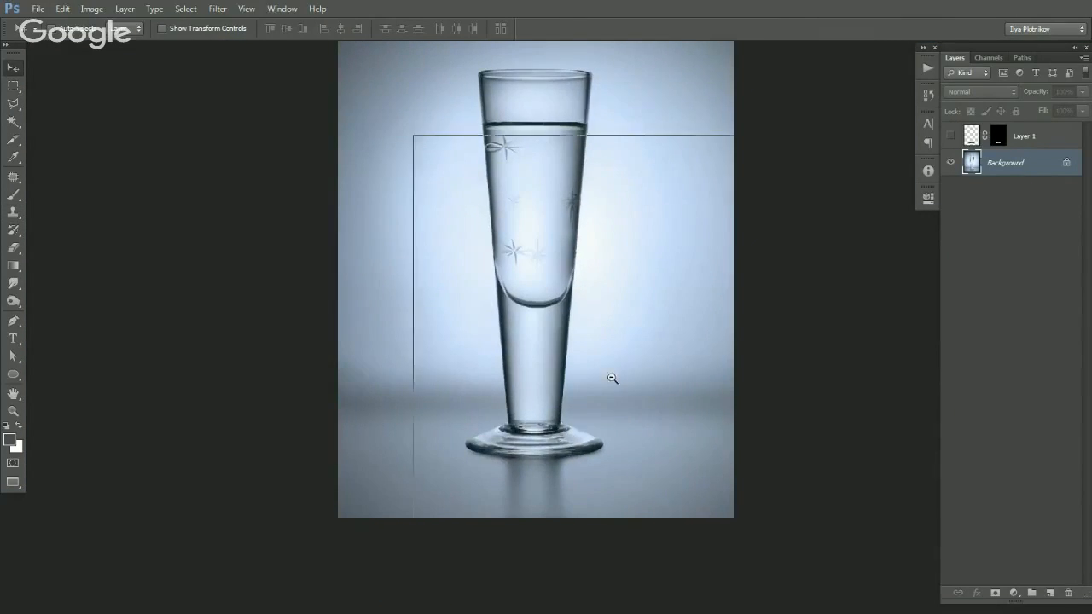
left_click_drag(619, 384, 579, 381)
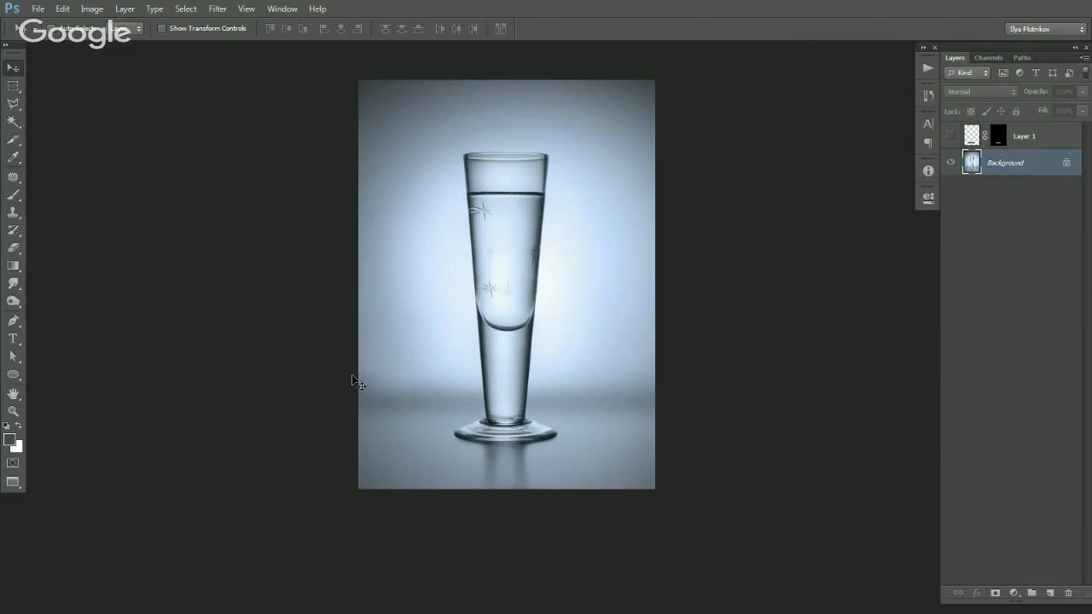
key("m")
left_click_drag(332, 339, 423, 521)
left_click_drag(689, 309, 600, 505)
Soften the backdrop and table transition in both selected side areas with Gaussian Blur, and clear the selection.
key("ctrl+alt+f")
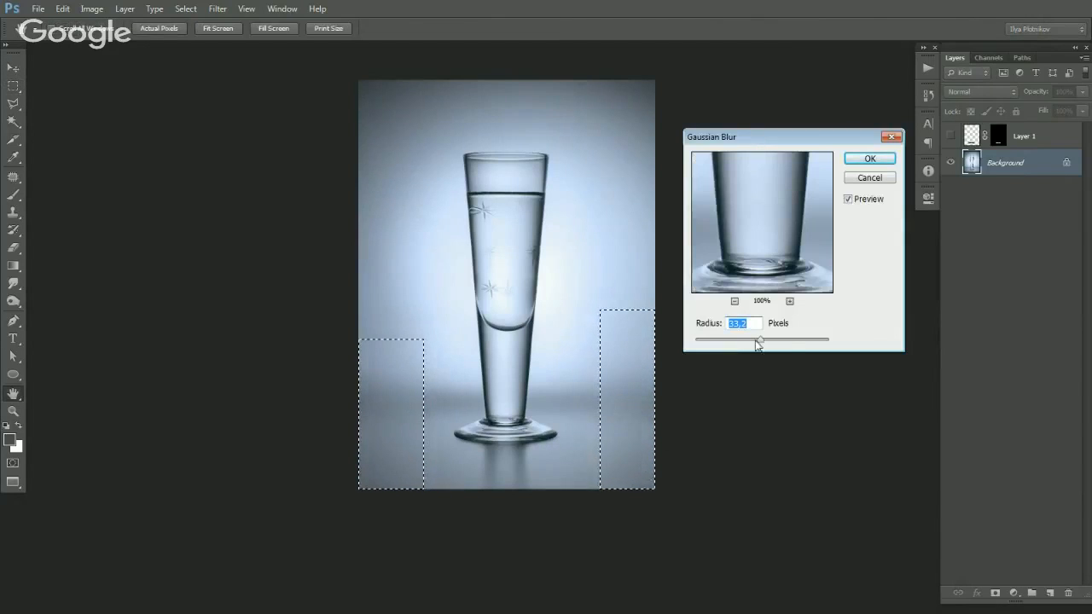
left_click(773, 342)
key("Return")
key("ctrl+d")
key("e")
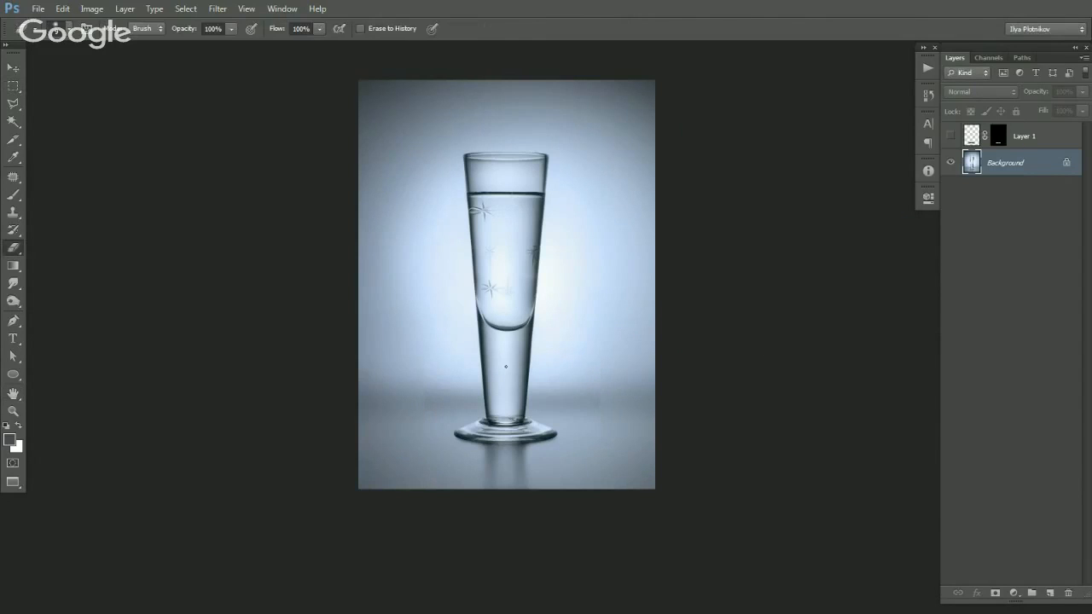
Recall and clear the side selections to check the blurred areas, and review the image in full-screen view.
key("v")
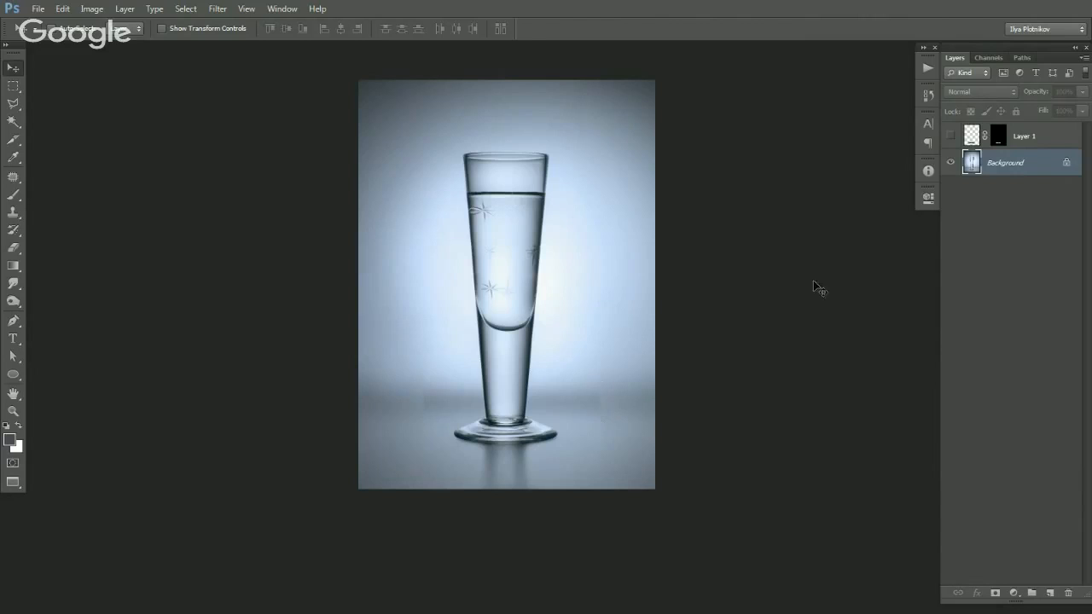
key("ctrl+shift+d")
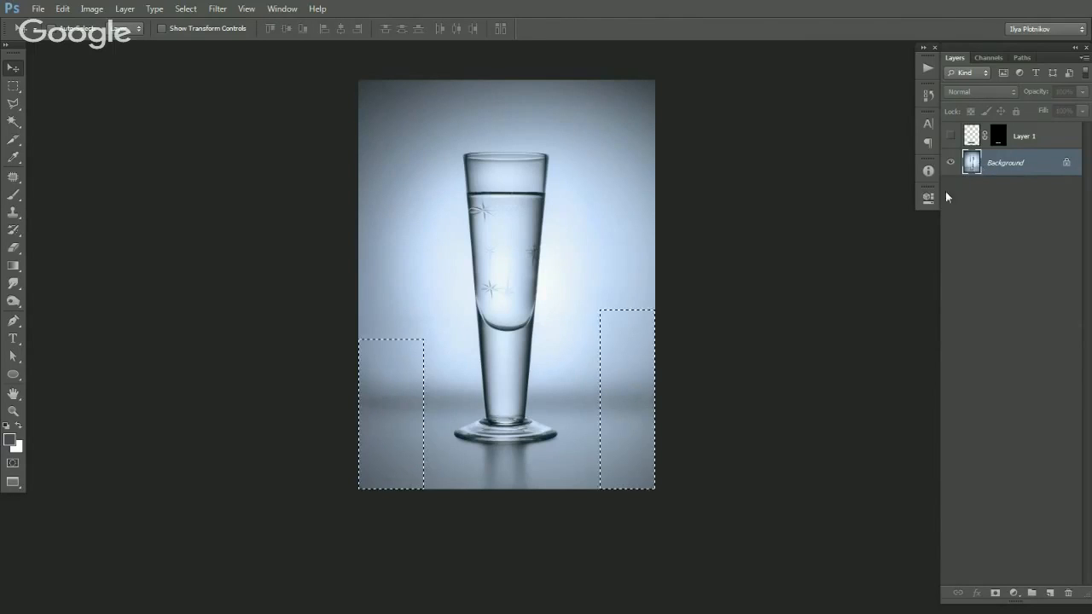
key("ctrl+d")
key("f")
key("f")
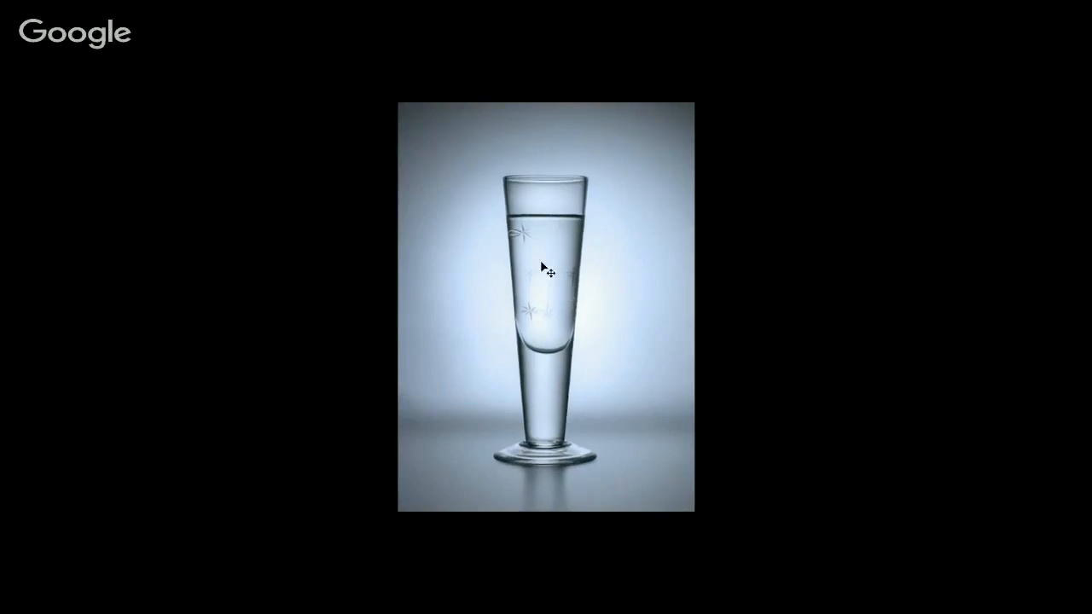
key("f")
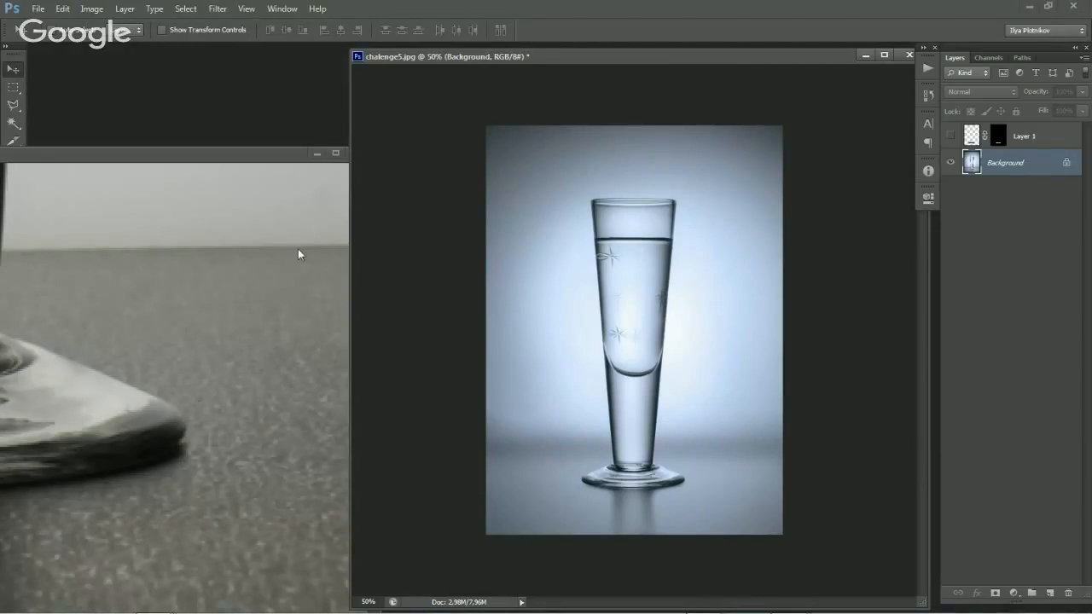
Examine the whole retouched glass in chalenge5.jpg at 66.67% magnification, and return it to a floating window at 50%.
left_click(298, 259)
left_click(517, 287)
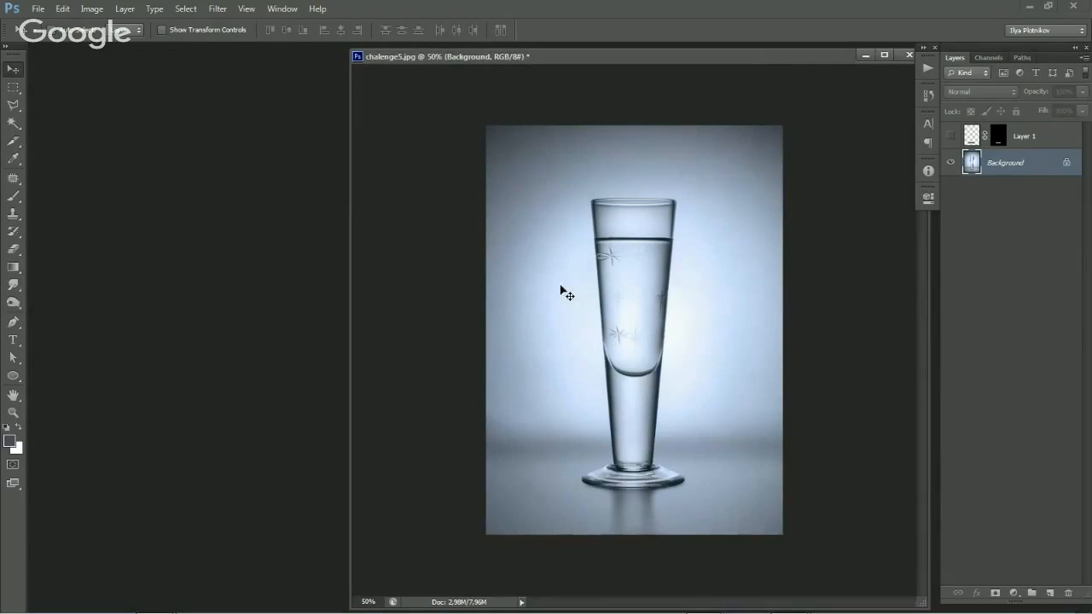
key("ctrl+plus")
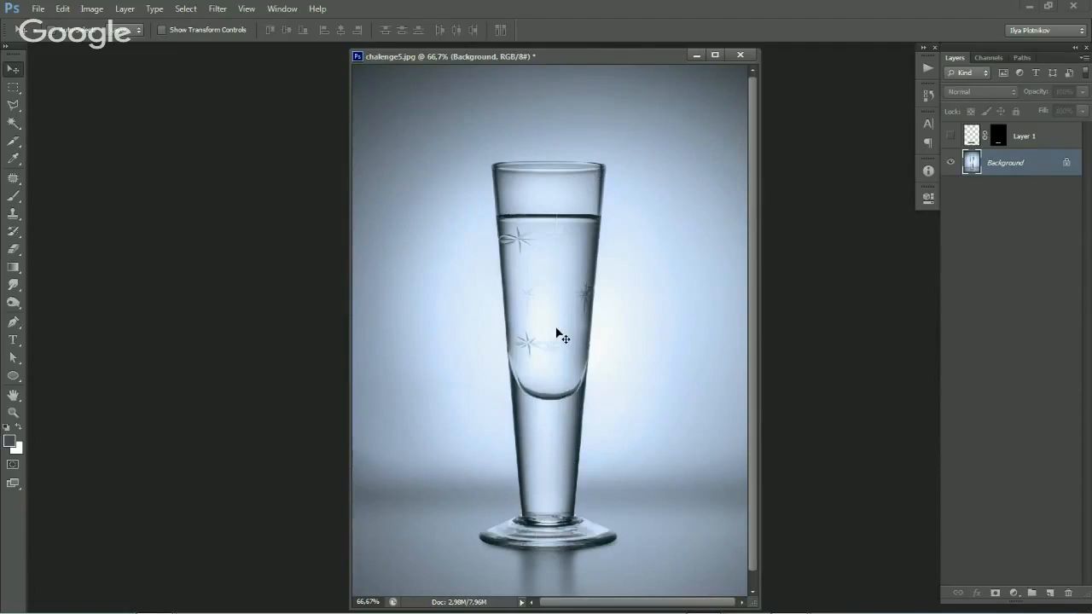
key("p")
key("f")
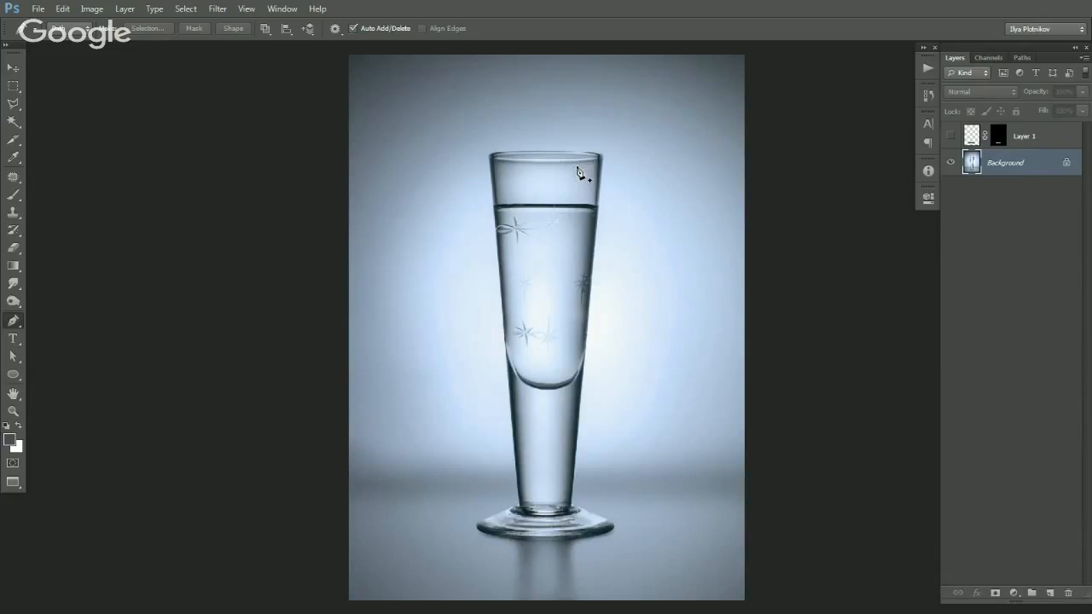
key("v")
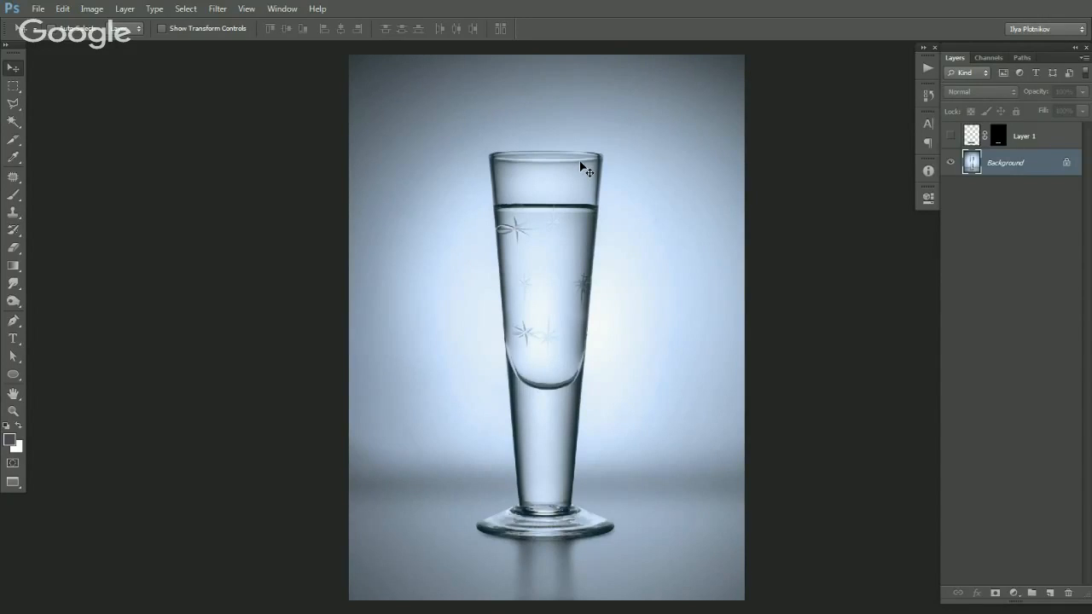
key("f")
key("f")
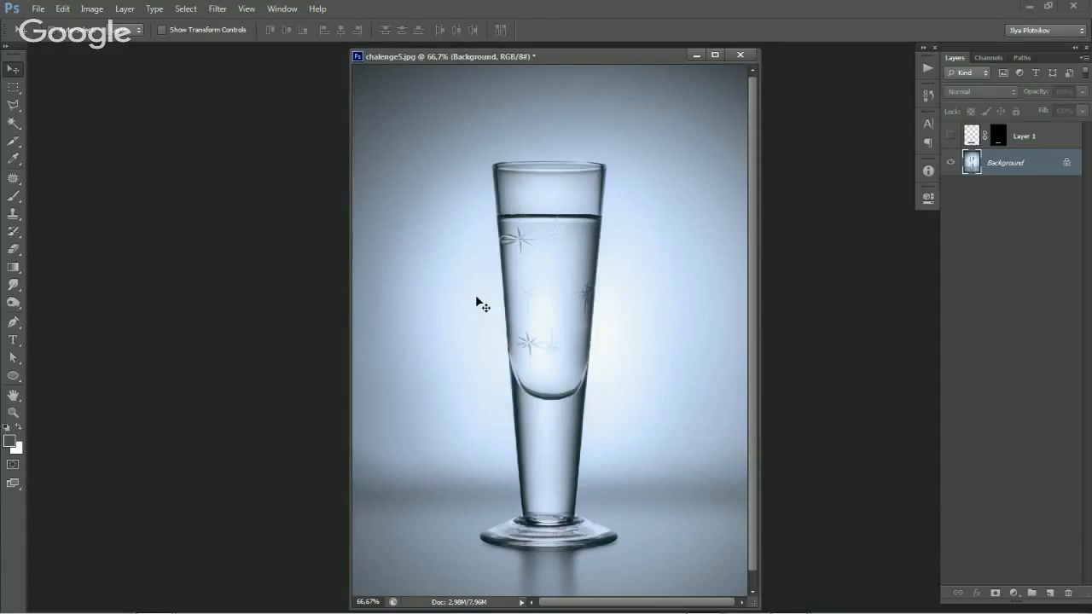
key("ctrl+minus")
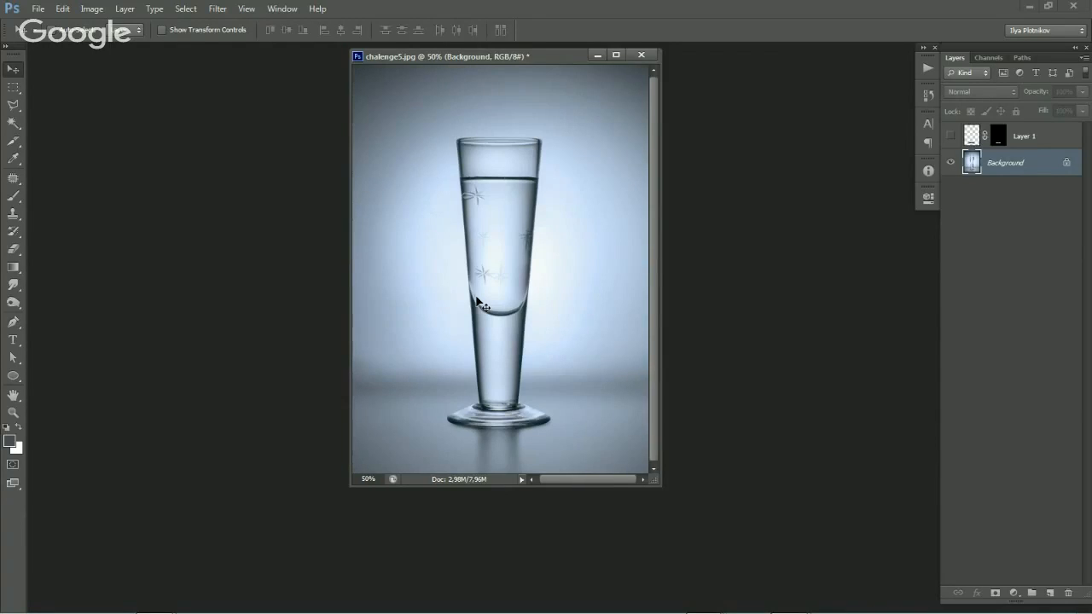
Close chalenge5.jpg without saving the changes.
mouse_move(483, 66)
left_mouse_down()
mouse_move(498, 64)
mouse_move(476, 85)
left_mouse_up()
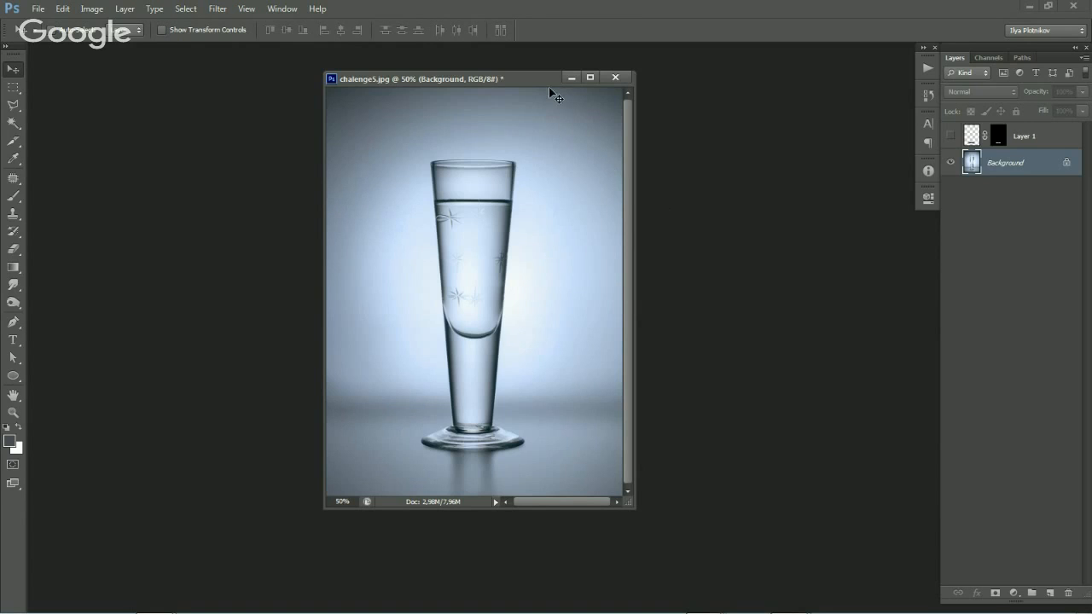
left_click_drag(541, 81, 534, 97)
left_click(612, 95)
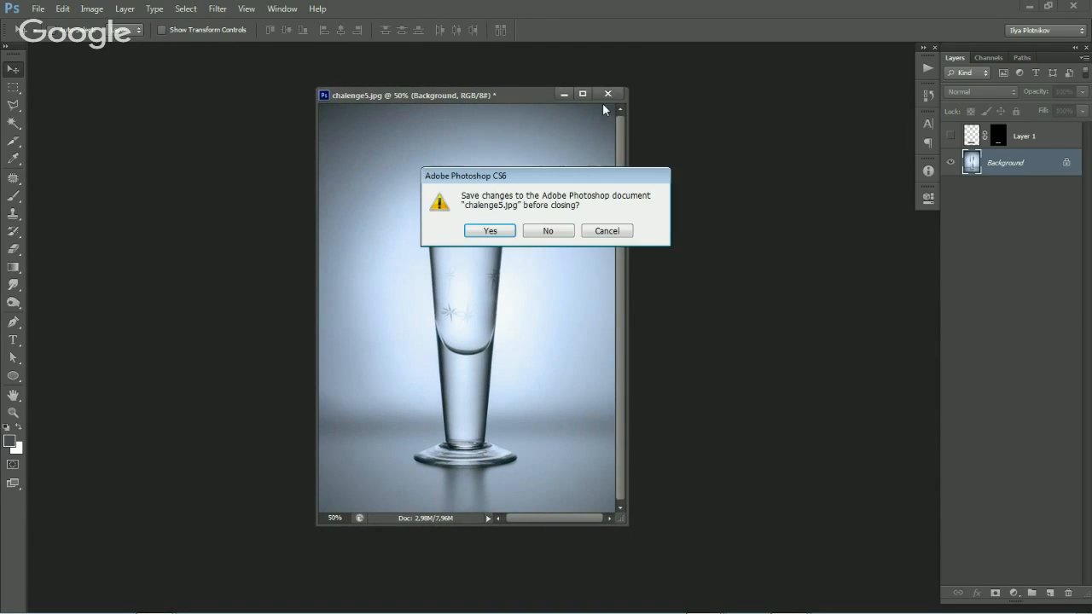
left_click(548, 231)
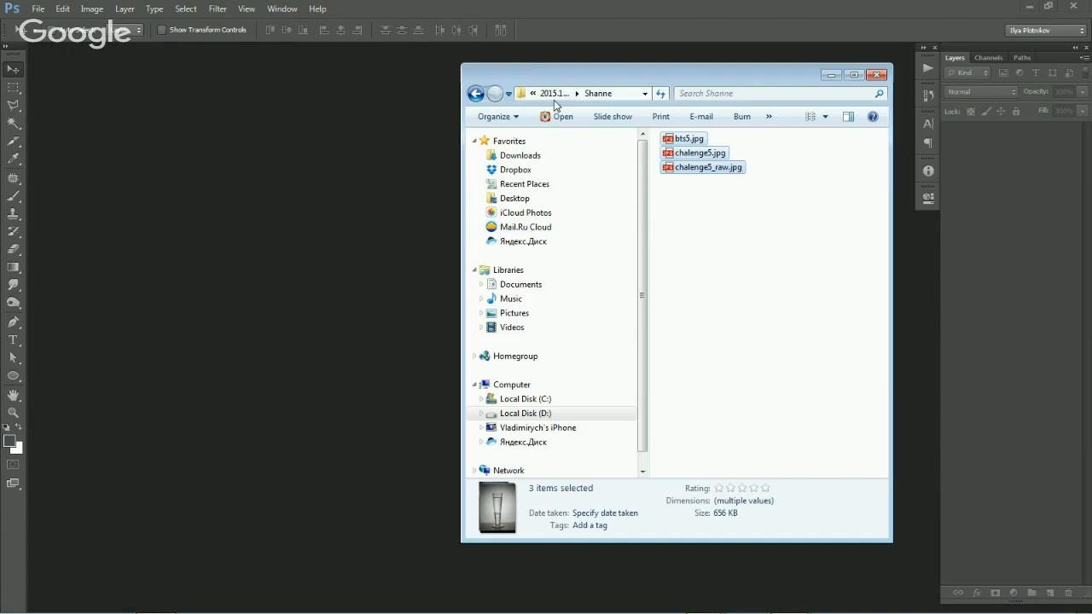
Open the next participant's bottle and glass photos from their folder in the challenge review directory.
left_click(557, 94)
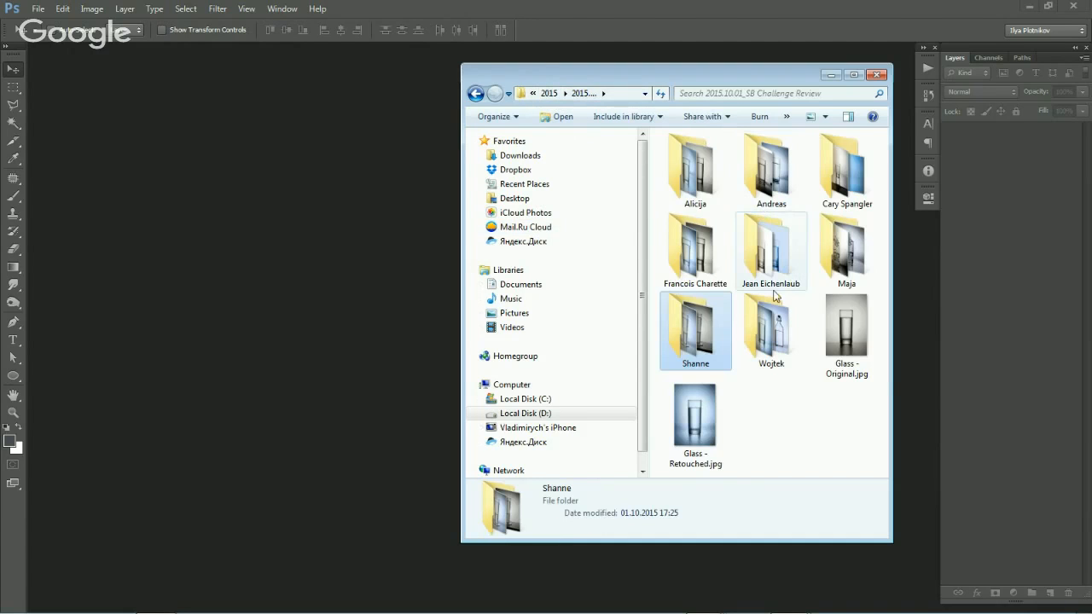
left_click(777, 343)
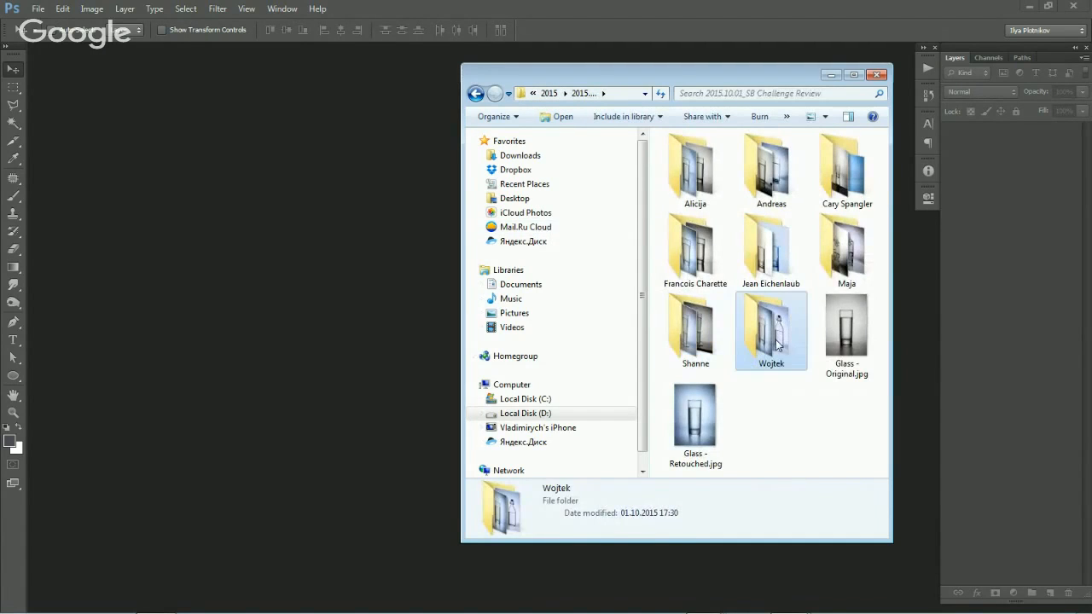
double_click(778, 343)
key("ctrl+a")
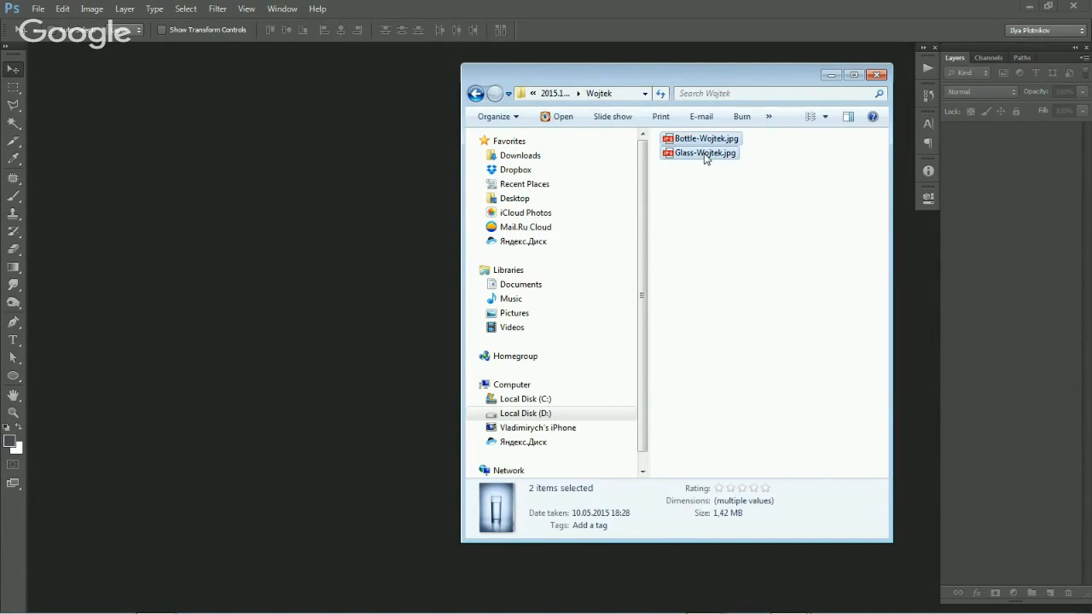
left_click_drag(705, 154, 244, 210)
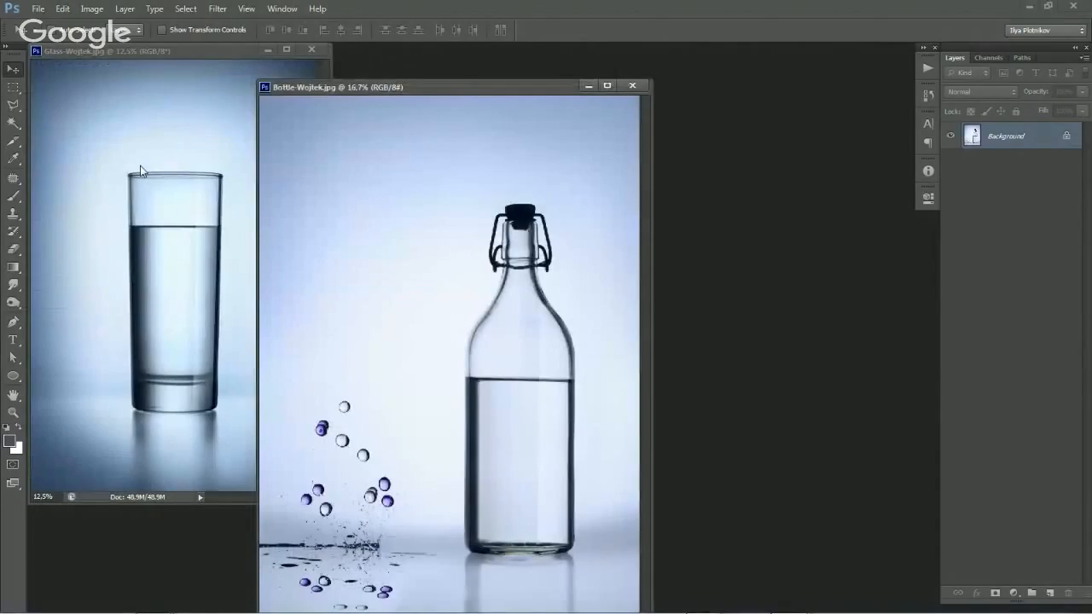
Bring the participant's glass photo to the front and examine its lower half, table horizon, reflection and overall lighting.
key("ctrl+Tab")
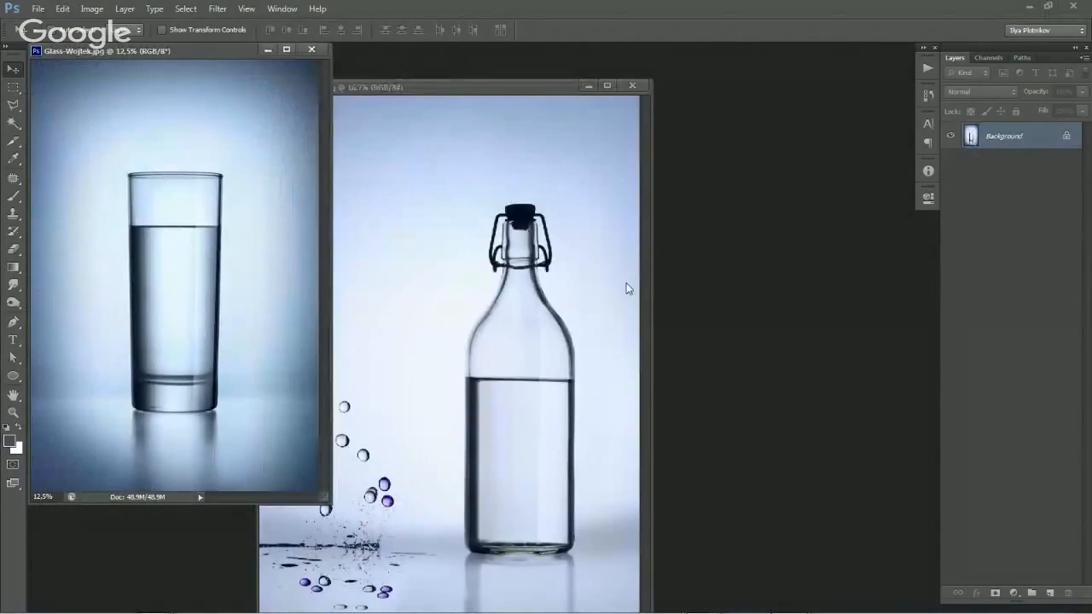
key("f")
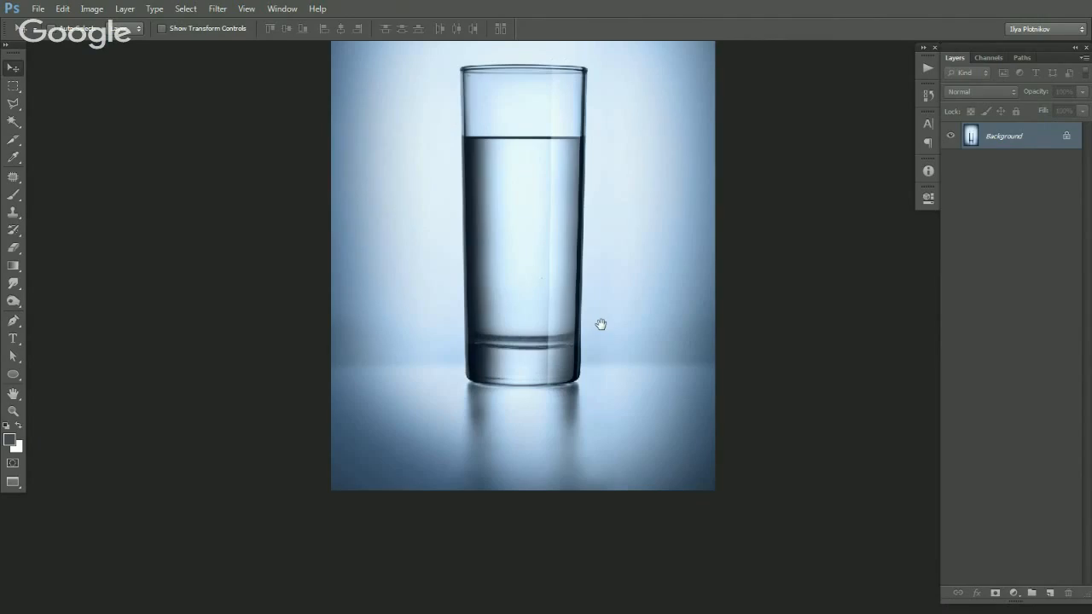
left_click_drag(600, 325, 597, 314)
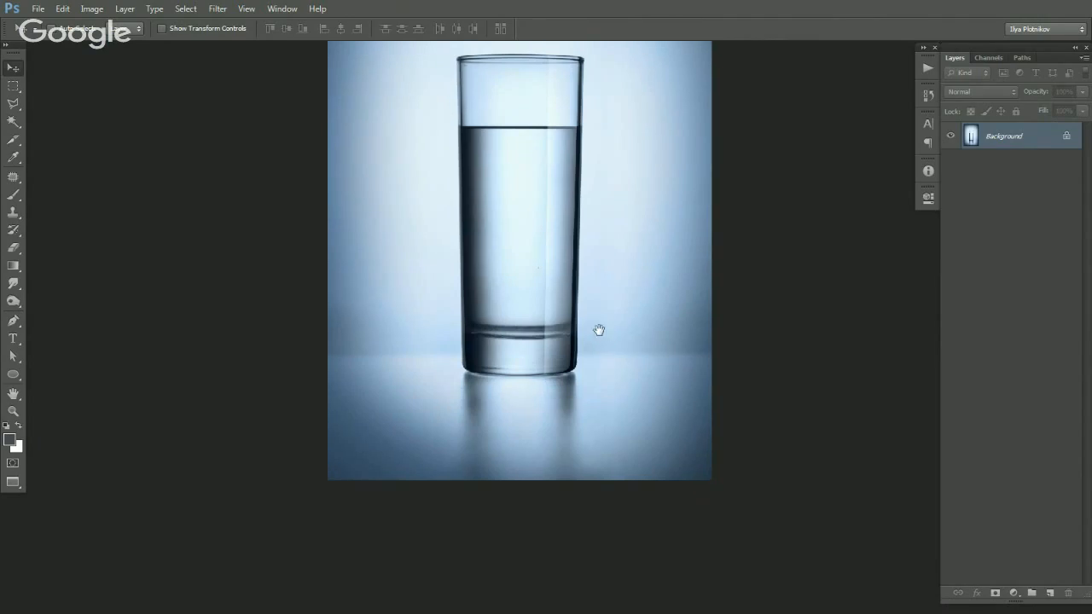
left_click(599, 357)
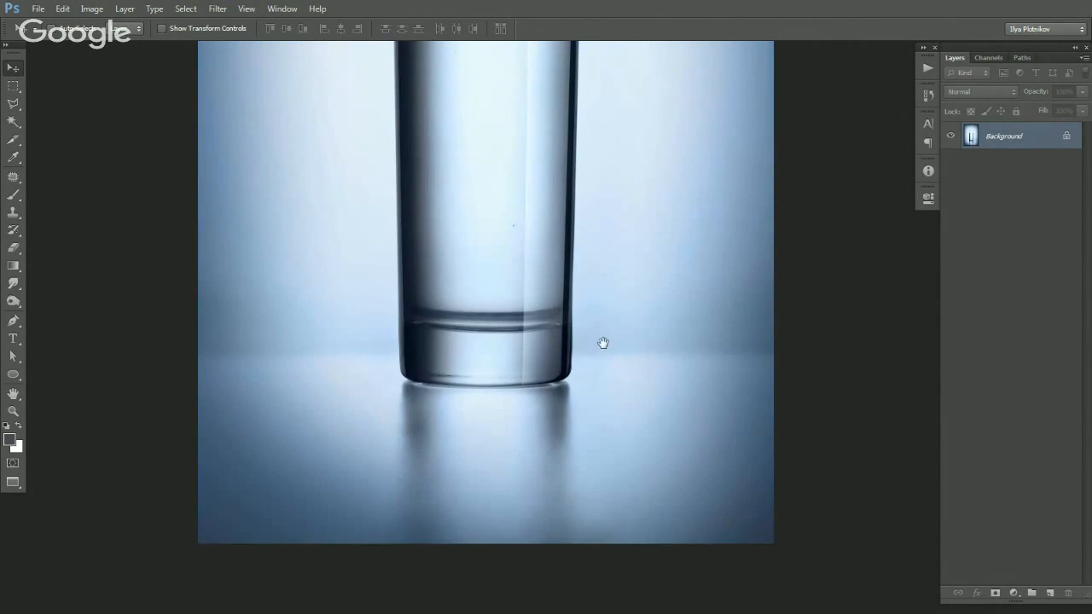
left_click_drag(565, 214, 550, 317)
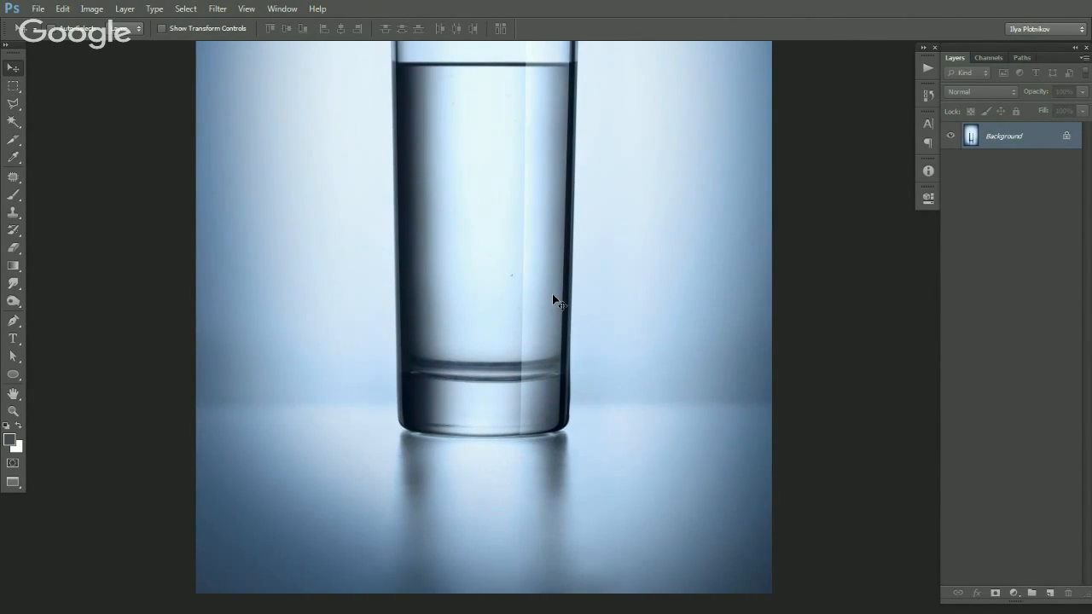
left_click_drag(536, 314, 501, 261)
left_click(516, 223, "ctrl+alt")
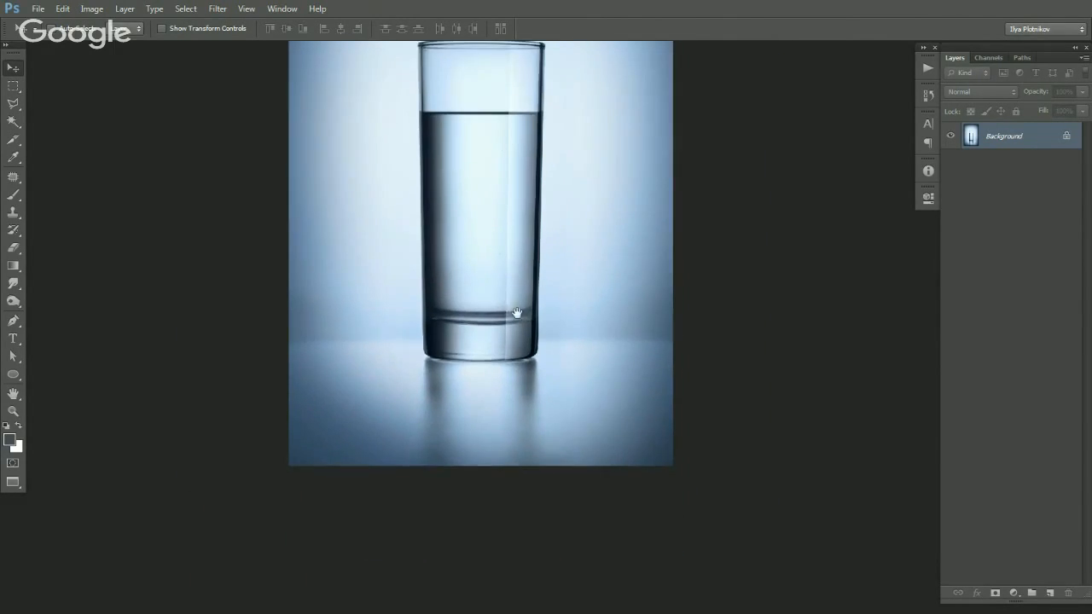
left_click_drag(516, 314, 507, 356)
left_click(512, 355, "ctrl")
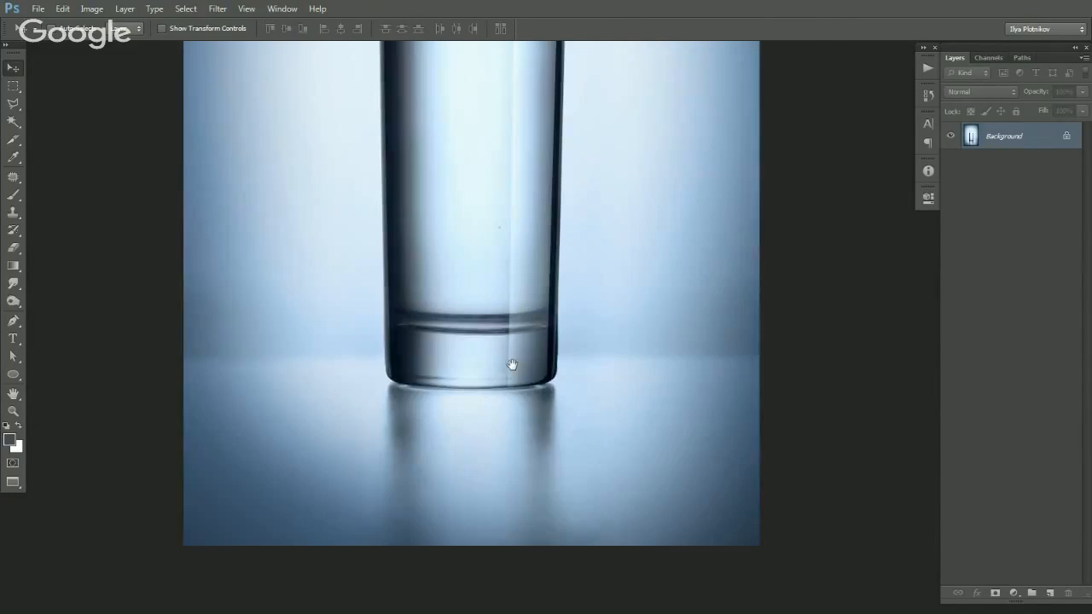
left_click(509, 316, "alt")
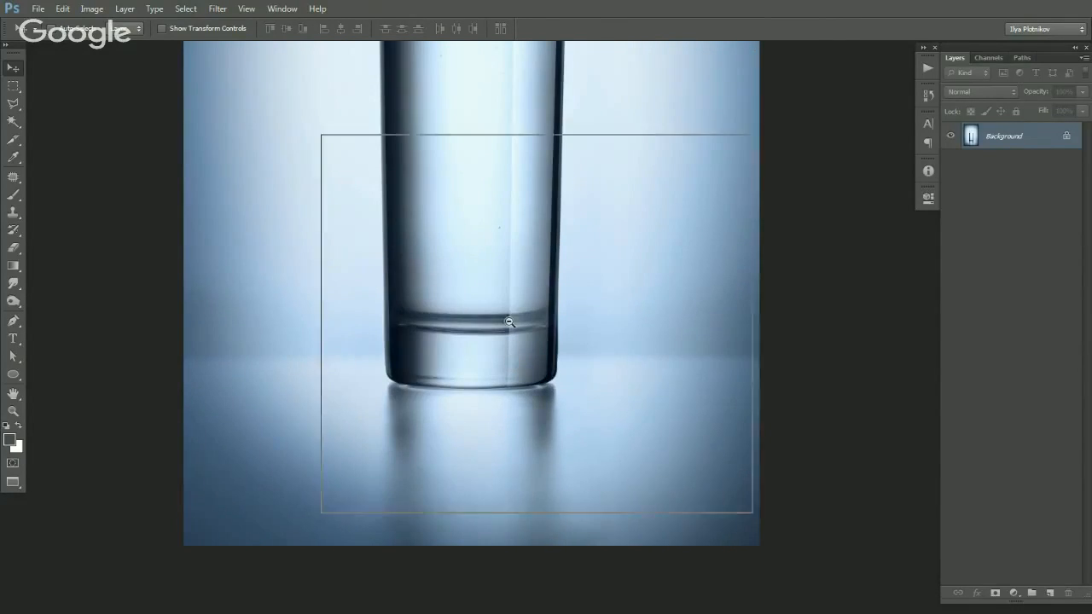
left_click_drag(512, 268, 505, 402)
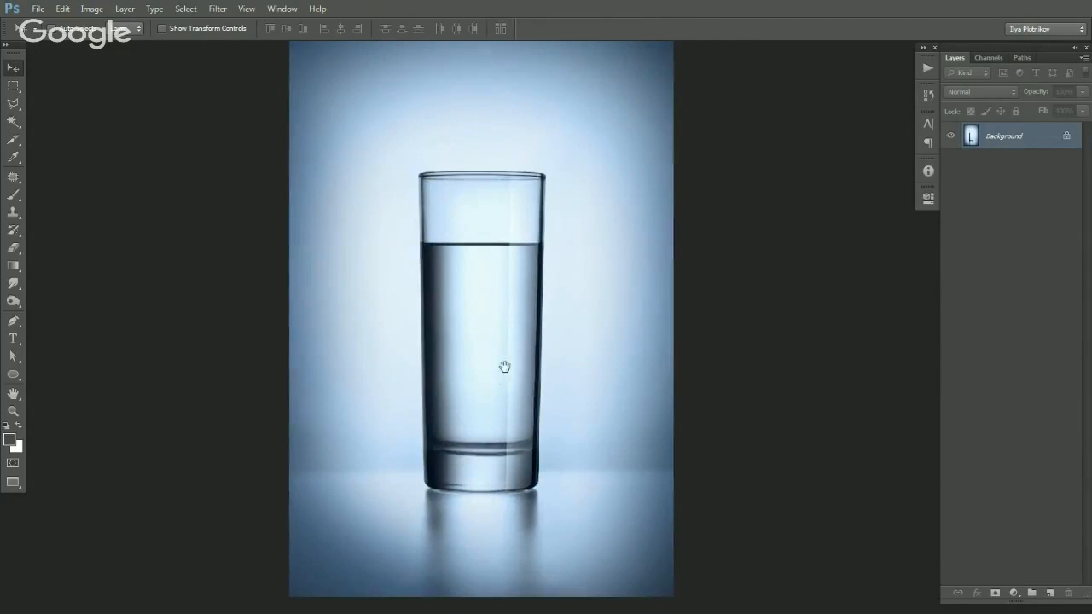
Examine the glass's lower right corner, base edge and the start of its reflection up close.
scroll(506, 385, "down", 2)
left_click(507, 409, "ctrl")
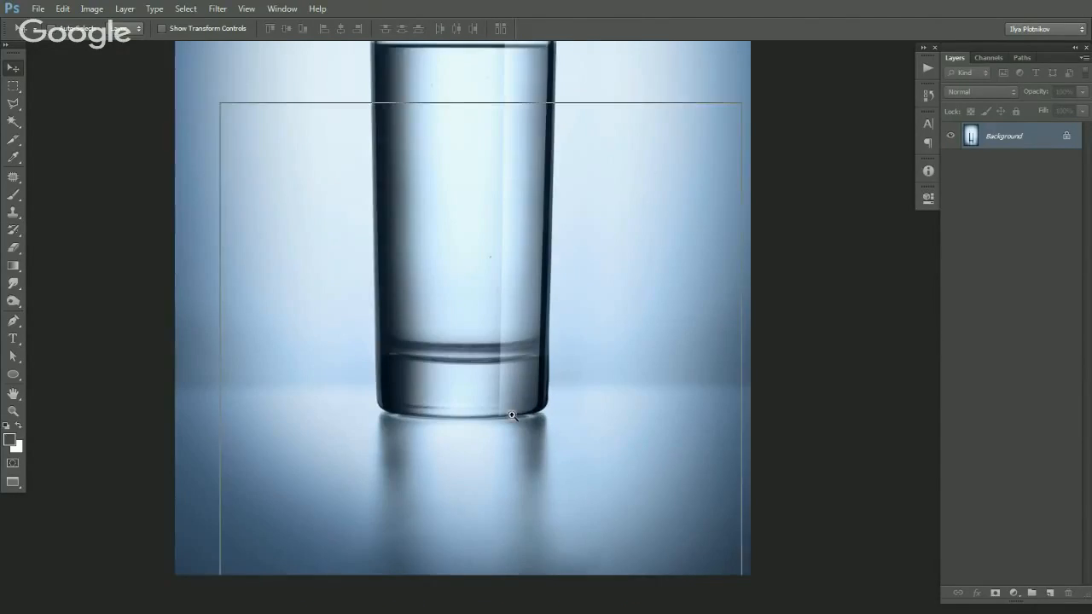
left_click(512, 415, "ctrl")
left_click(512, 416, "ctrl")
left_click(510, 414, "ctrl")
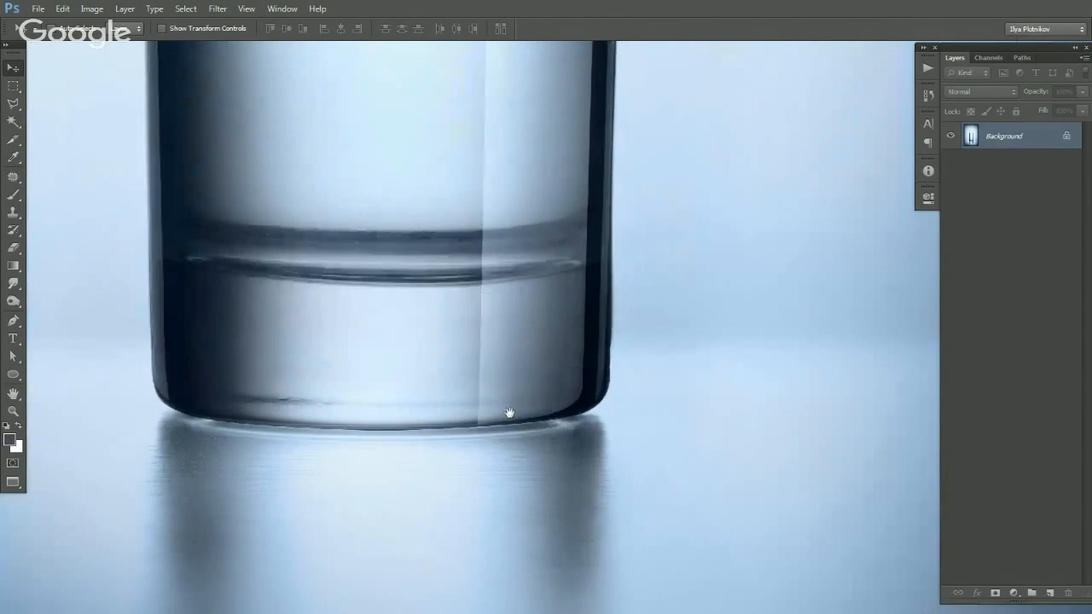
left_click(509, 413, "ctrl")
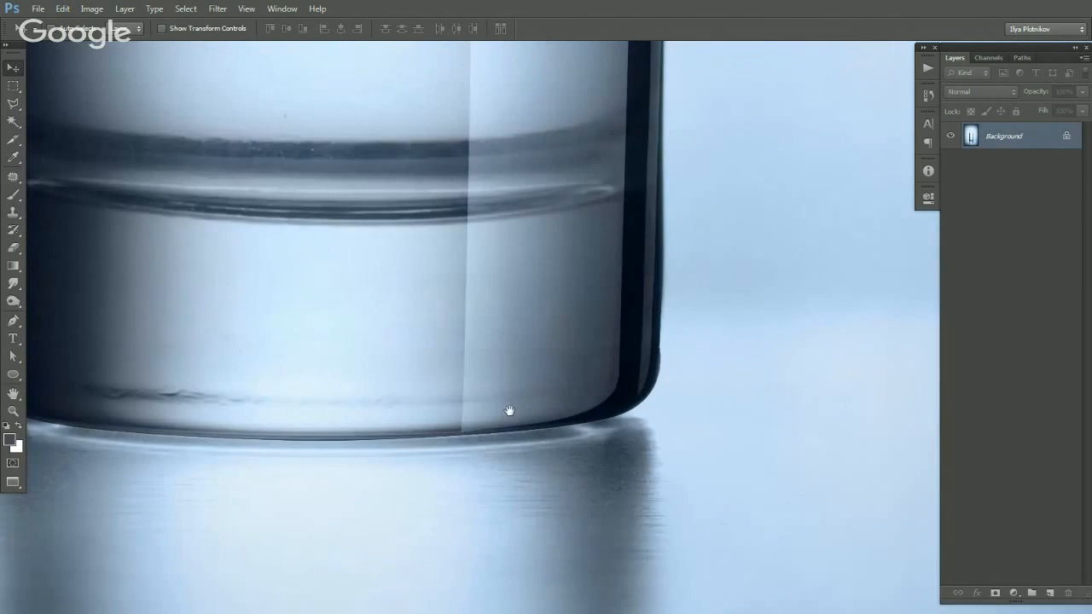
left_click(592, 421, "ctrl")
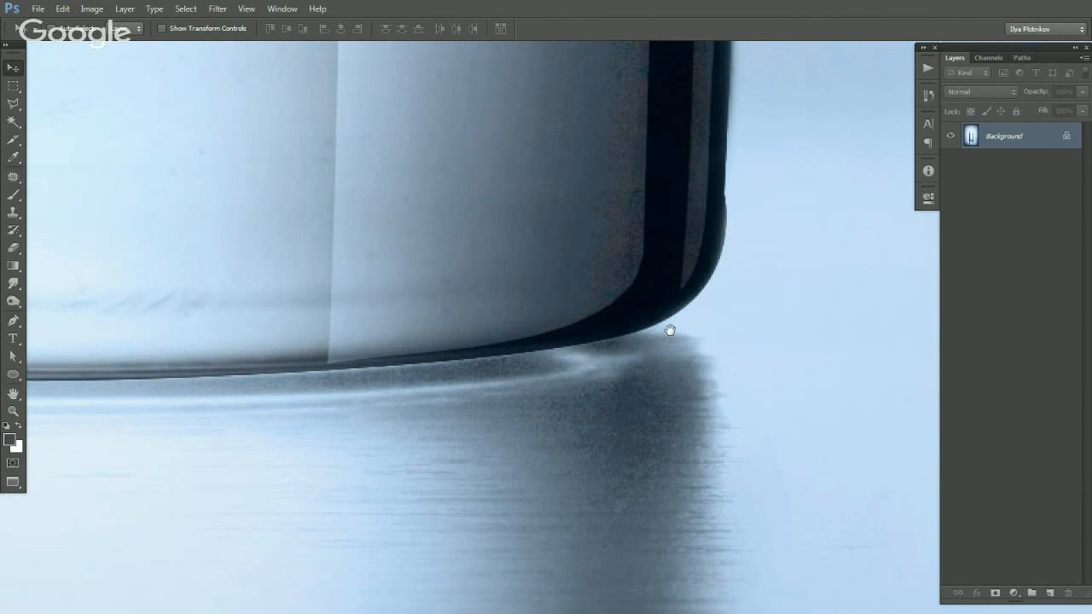
left_click_drag(669, 331, 650, 313)
scroll(633, 316, "up", 2)
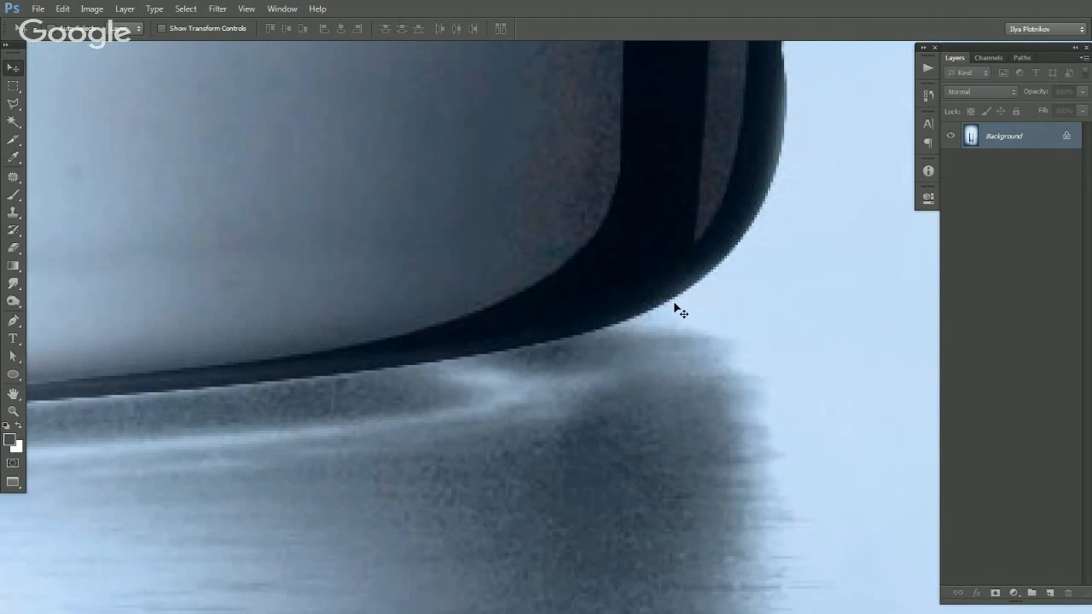
Try a Gaussian Blur with a 0.6-pixel radius on the glass photo to soften its base edge.
key("ctrl+alt+f")
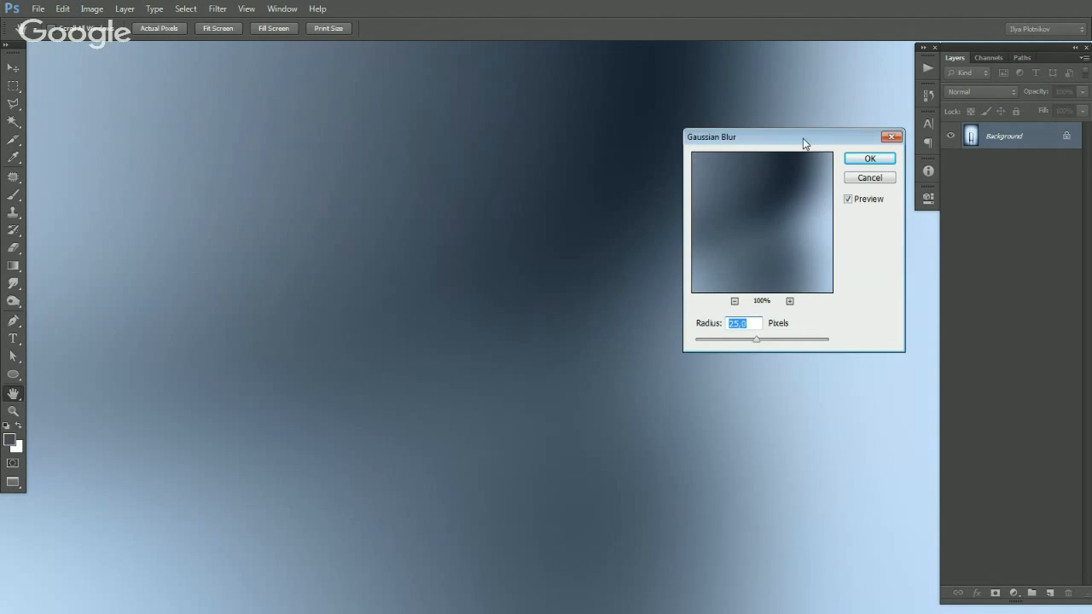
left_click_drag(805, 139, 908, 140)
type("6")
type(",")
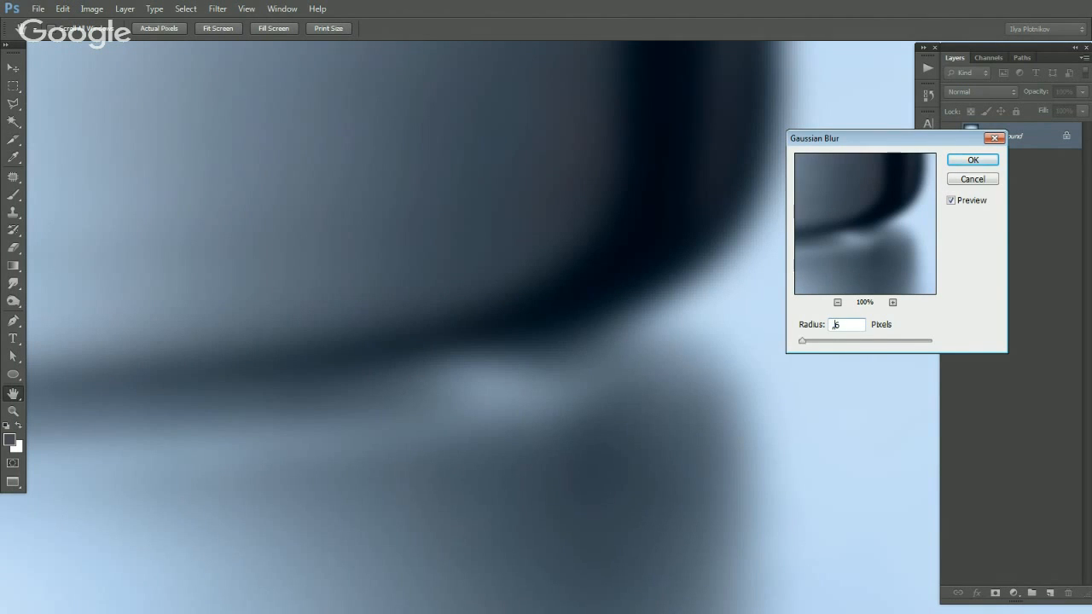
key("Return")
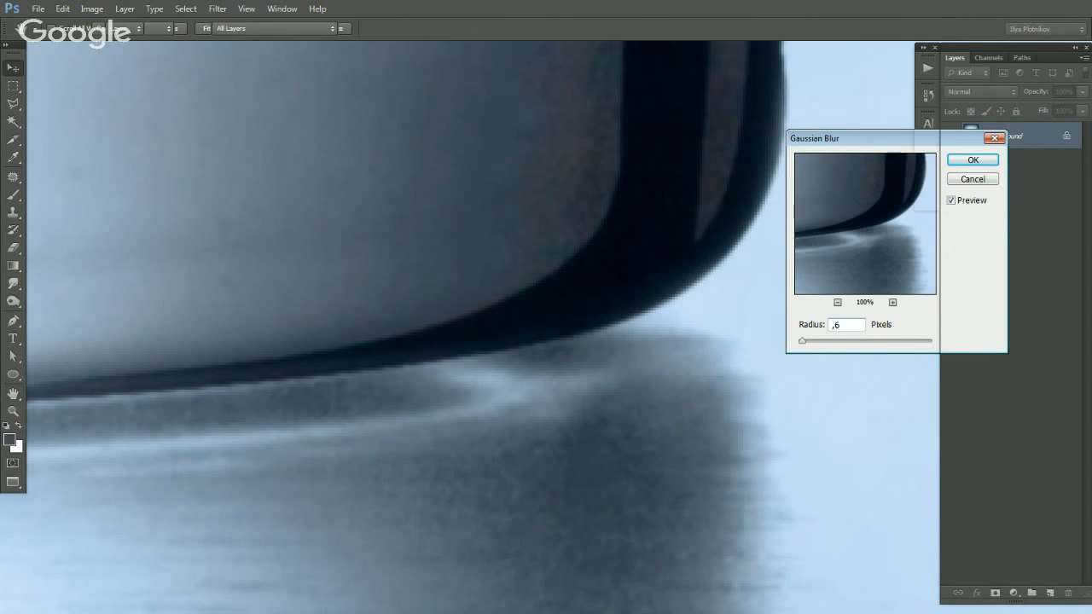
left_click_drag(691, 169, 595, 122)
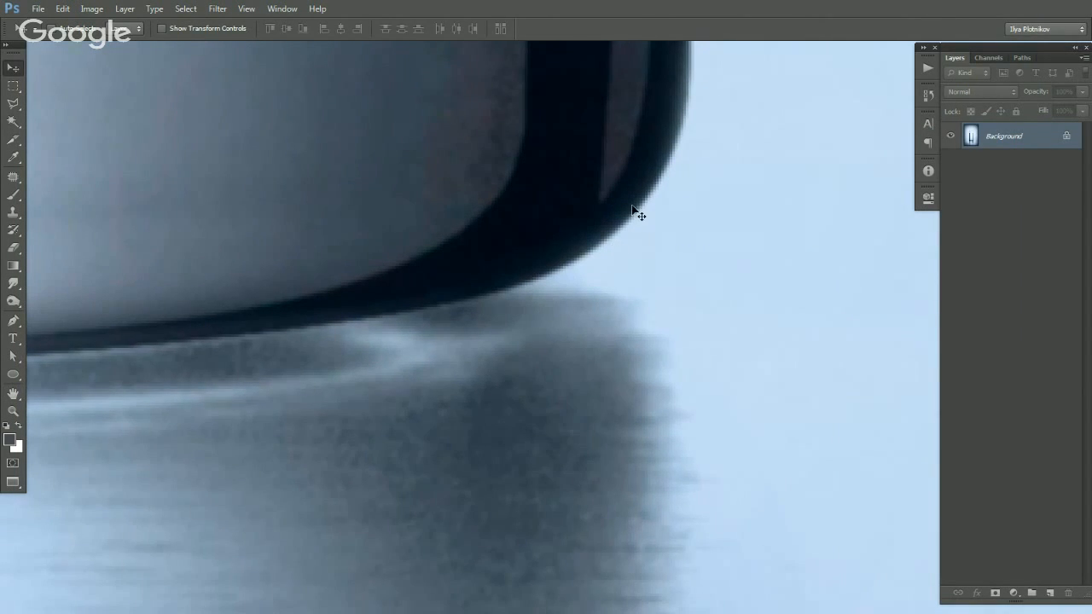
key("ctrl+z")
key("ctrl+z")
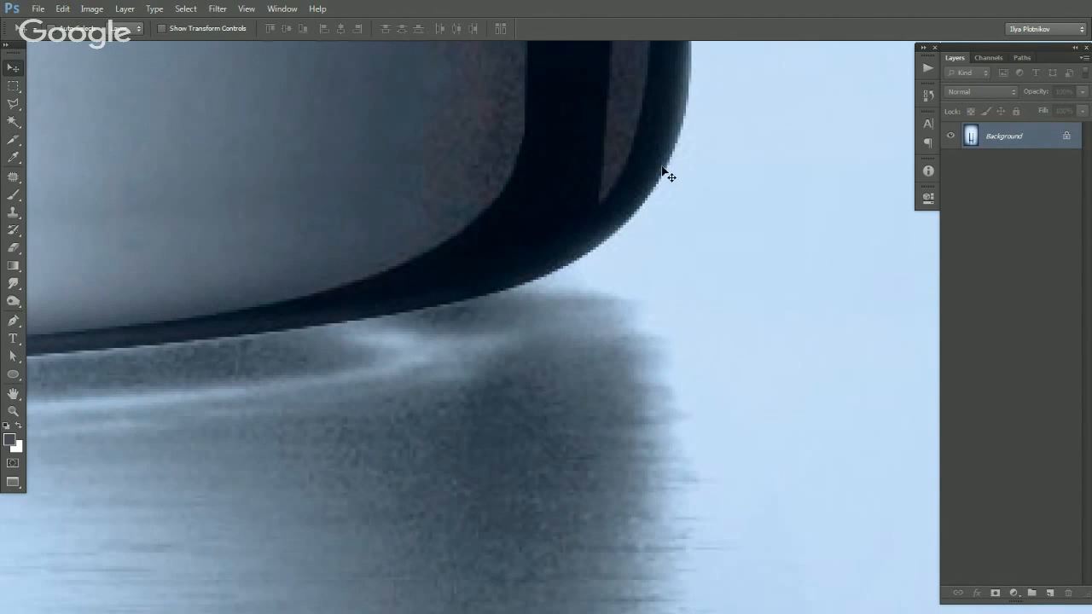
Examine the glass's inner base, the vertical highlight edge and the start of the reflection on the table.
key("h")
left_click_drag(566, 239, 385, 246)
left_click_drag(212, 257, 629, 280)
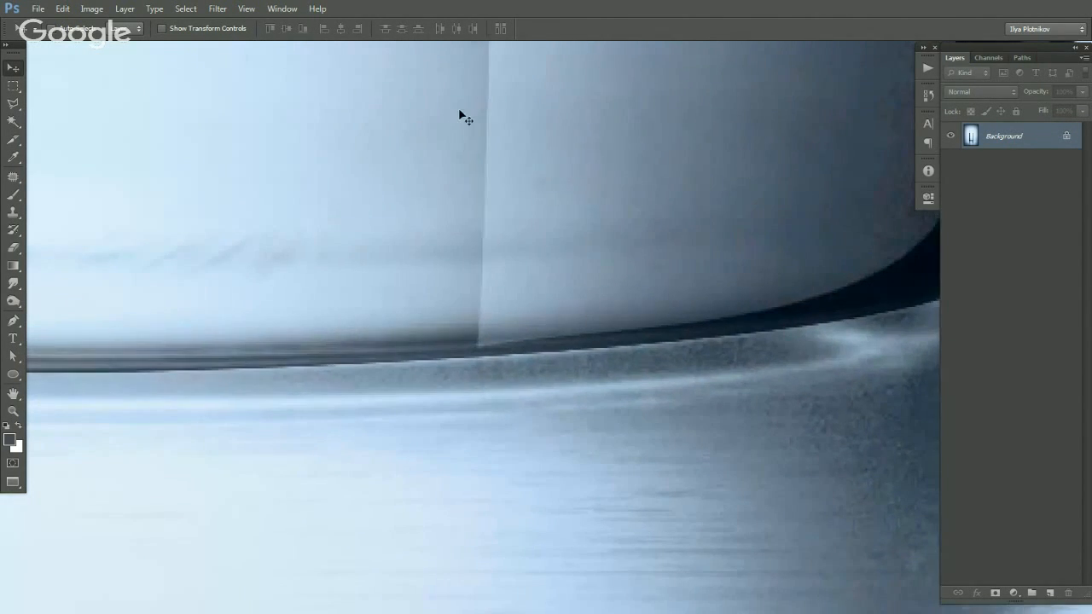
left_click(481, 266, "alt")
left_click(481, 269, "alt")
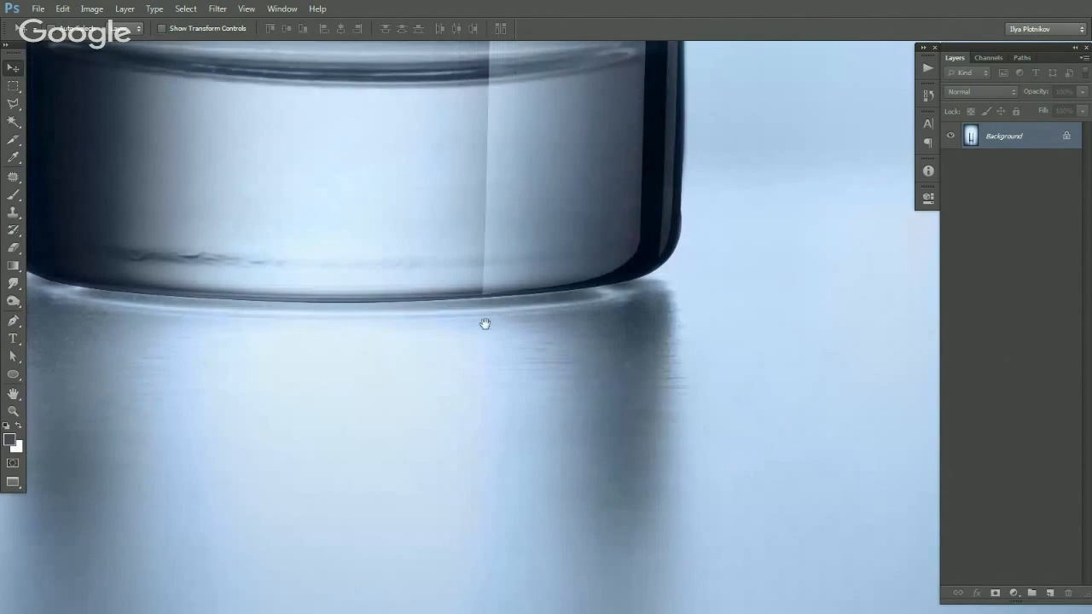
left_click_drag(484, 325, 560, 208)
left_click(521, 261, "alt")
left_click_drag(480, 244, 488, 297)
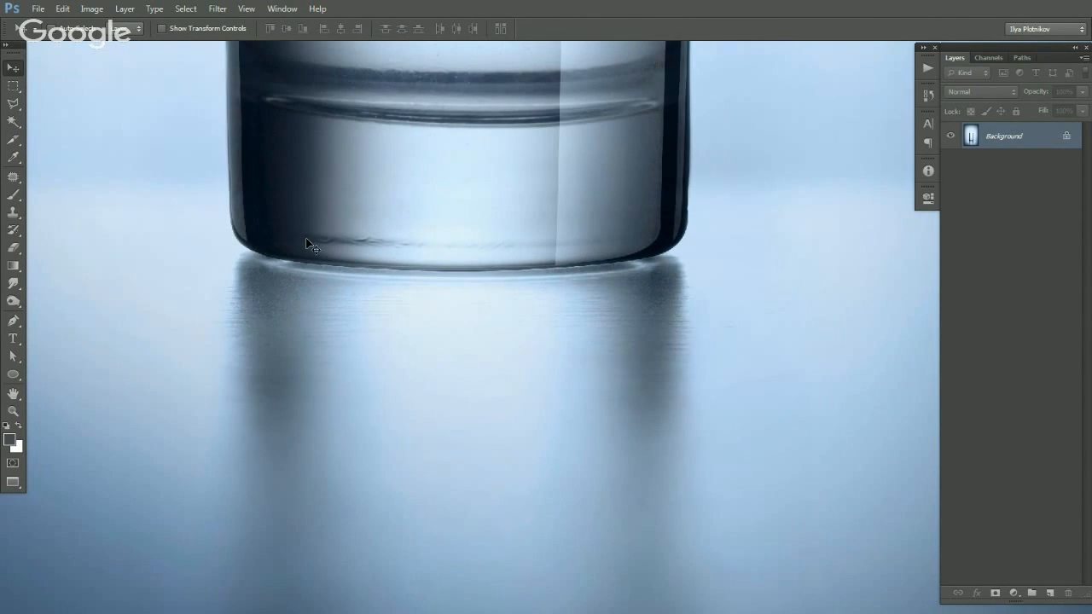
Patch the dark streak inside the glass just above its base with the Patch tool.
key("j")
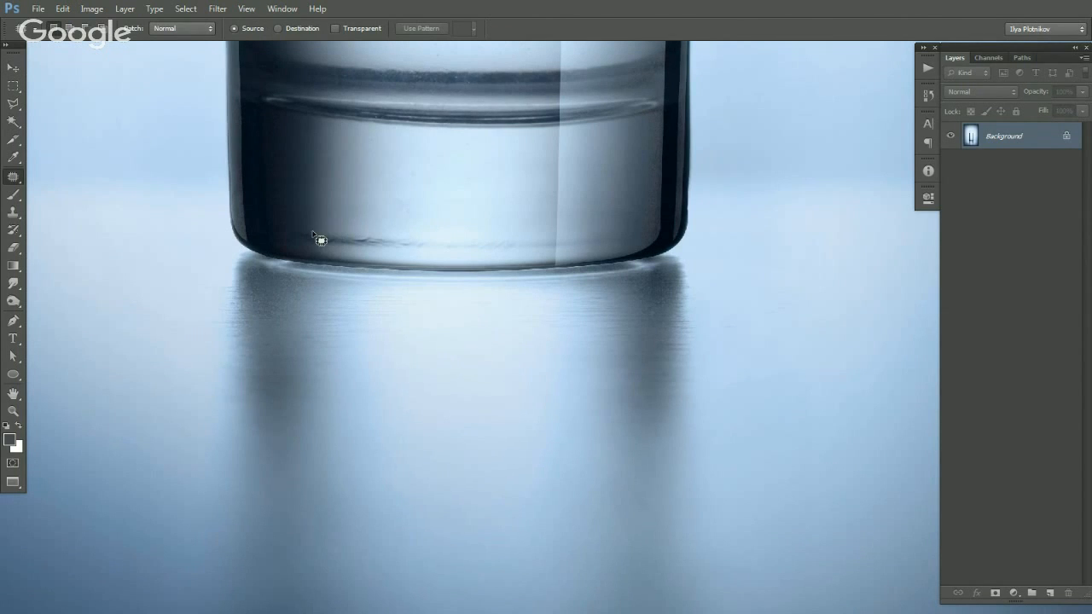
mouse_move(337, 258)
left_mouse_down()
mouse_move(509, 261)
mouse_move(495, 247)
mouse_move(502, 228)
left_mouse_up()
key("ctrl+d")
key("v")
left_click(602, 287, "alt")
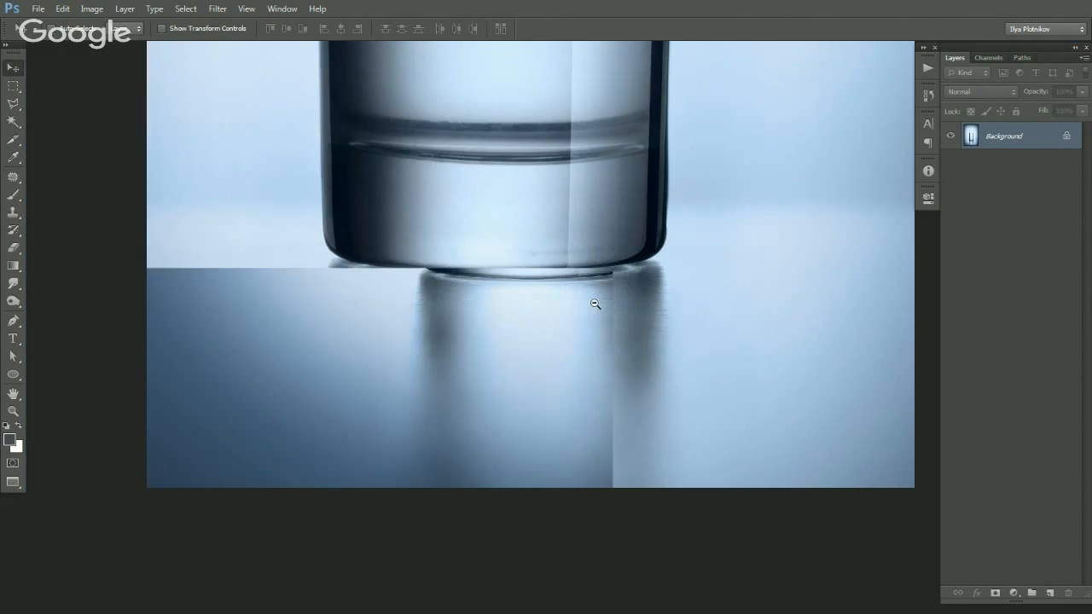
Close the participant's glass photo without saving the changes.
left_click(588, 318, "alt")
left_click(586, 314, "alt")
left_click_drag(566, 202, 520, 383)
left_click_drag(523, 456, 493, 302)
left_click(512, 359, "alt")
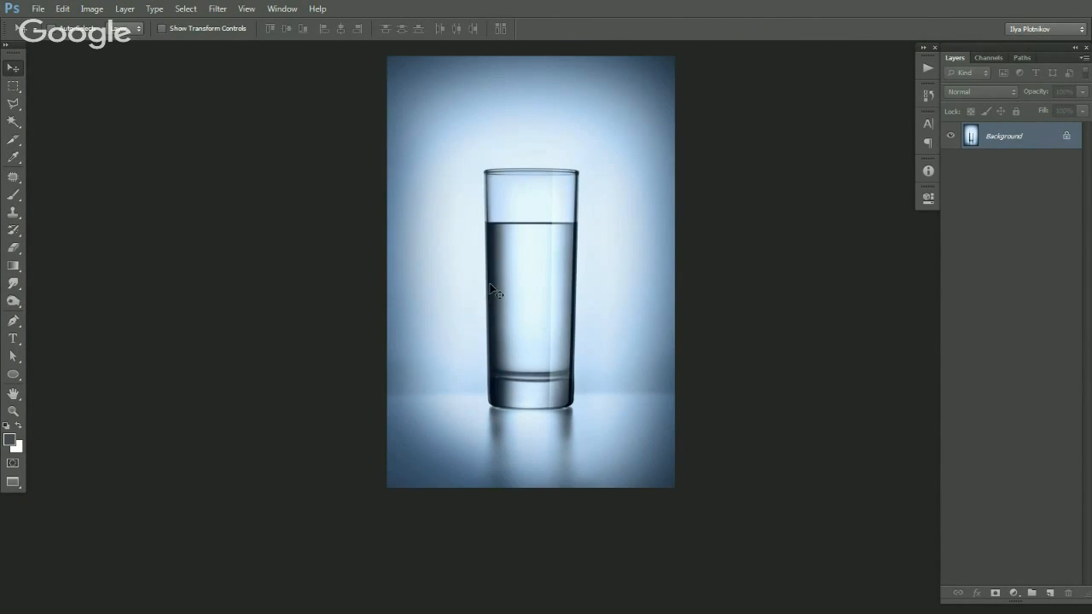
key("f")
key("ctrl+w")
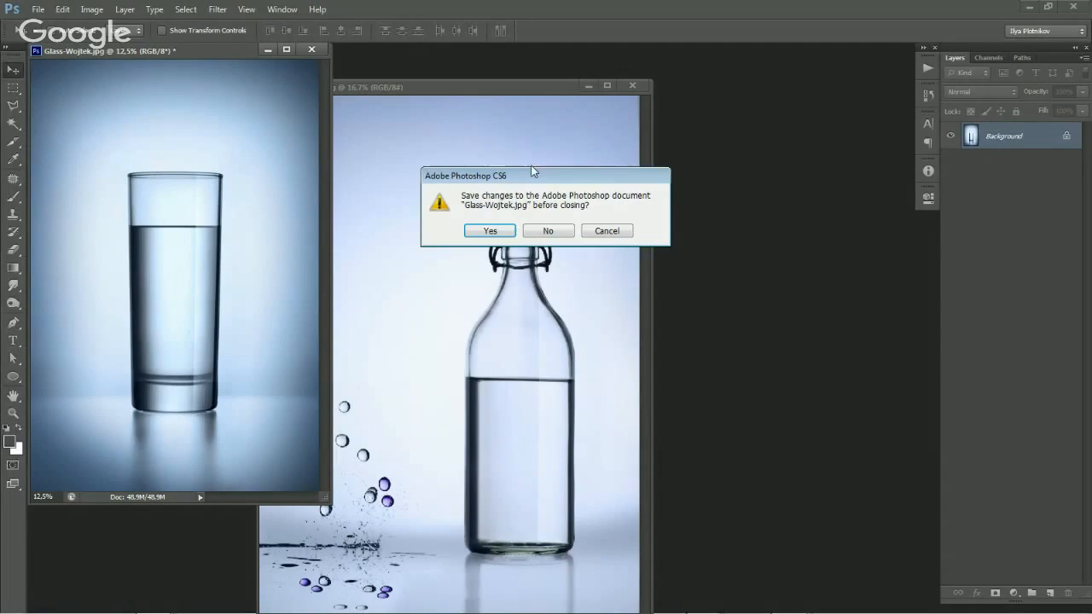
left_click(557, 237)
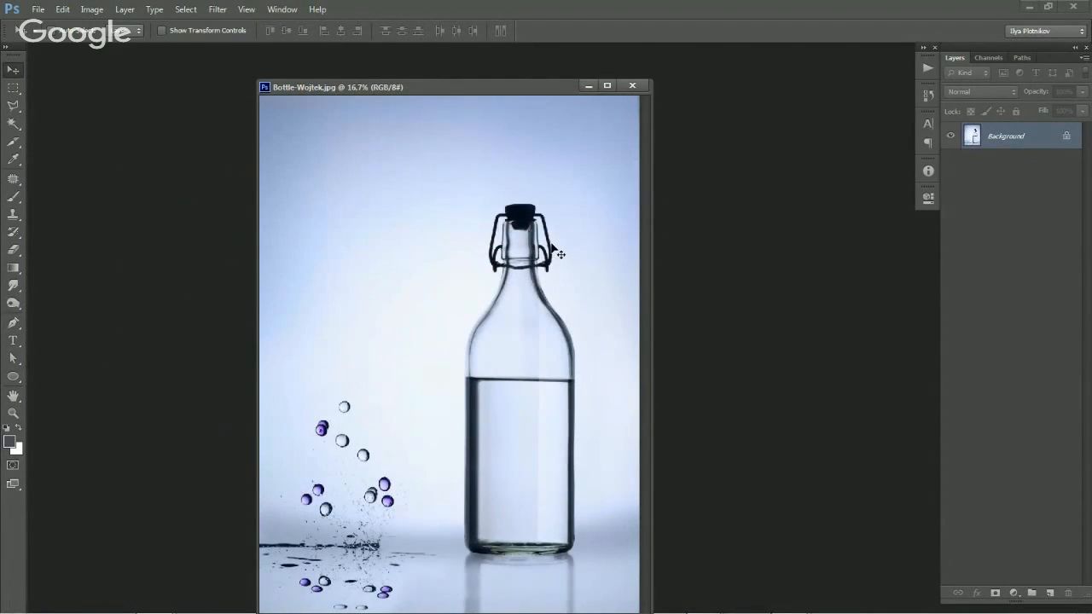
Show the participant's bottle photo in full-screen mode and examine the bottle body, liquid line and base.
key("f")
left_click_drag(660, 383, 517, 281)
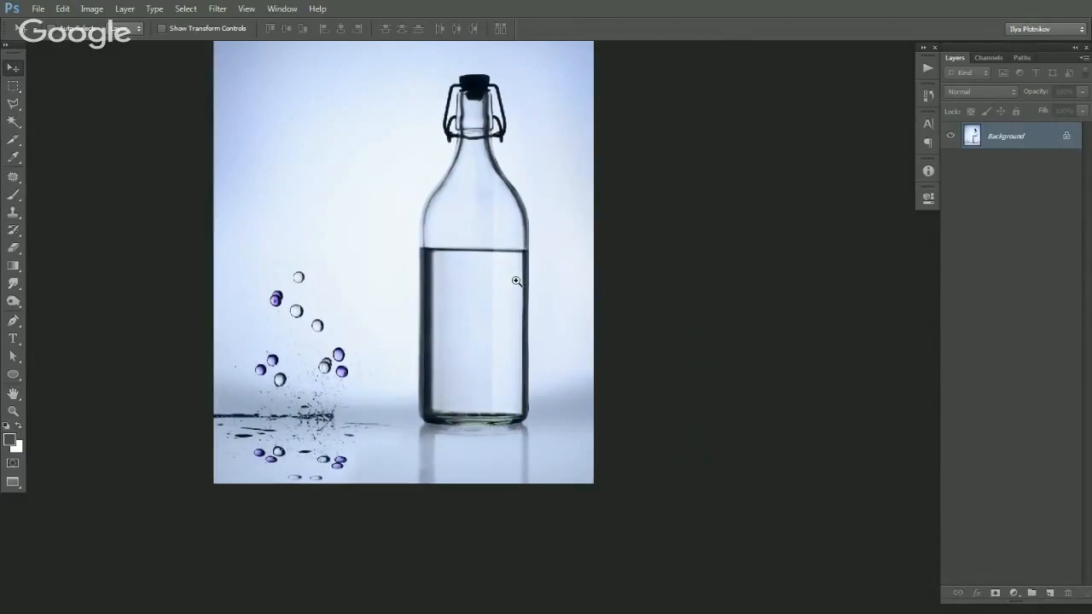
left_click(518, 283, "ctrl")
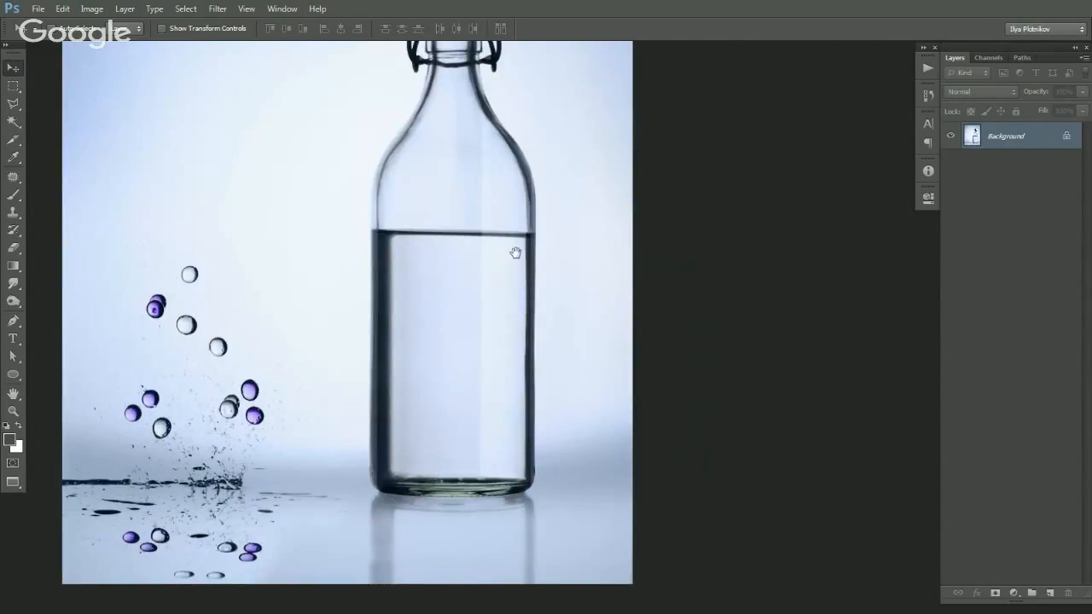
left_click_drag(512, 245, 509, 293)
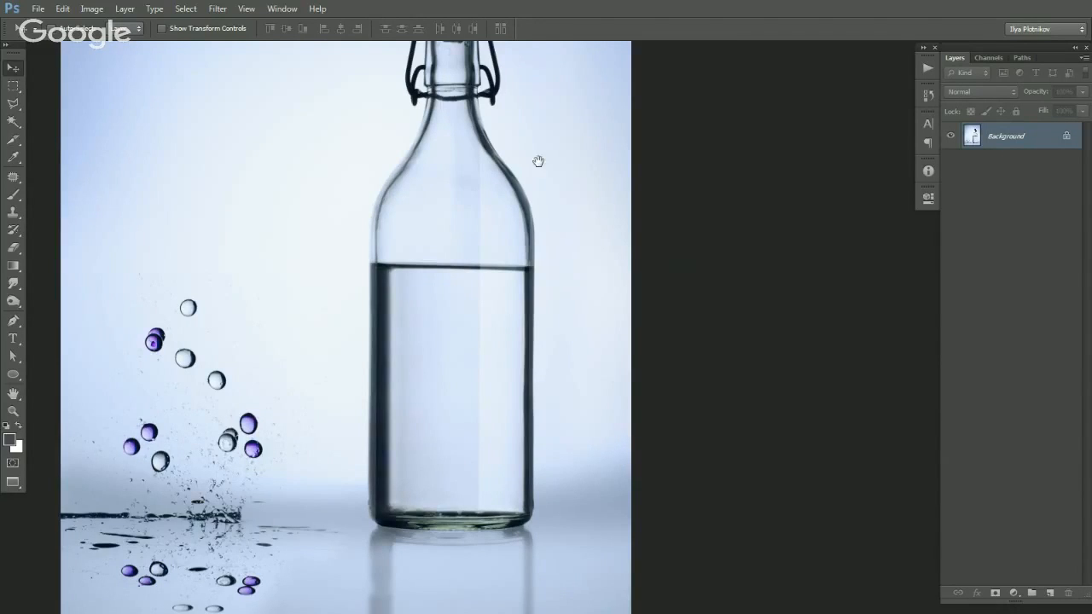
left_click_drag(538, 161, 567, 170)
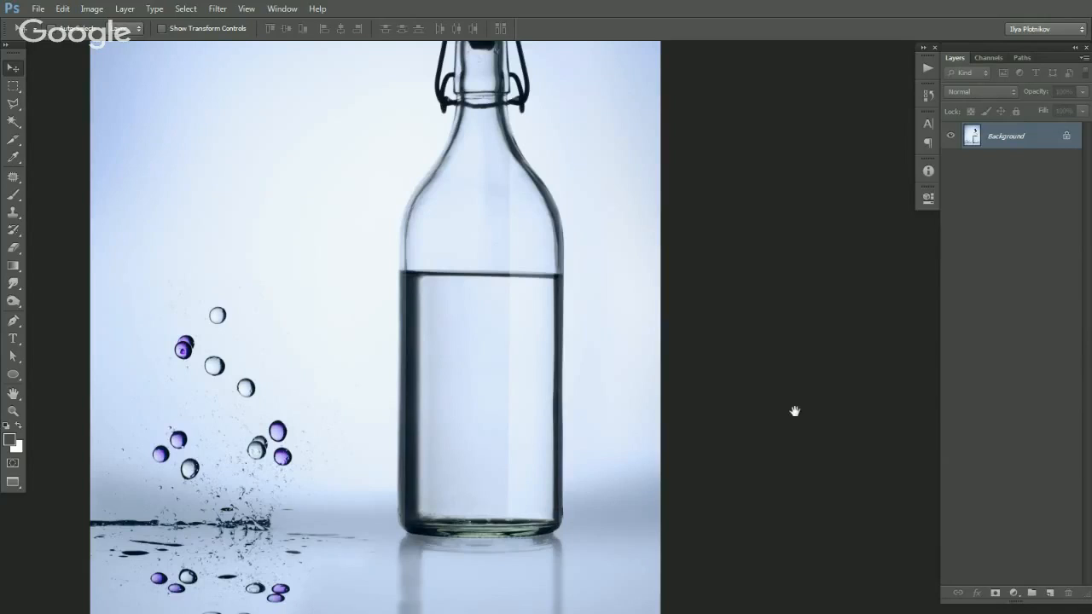
scroll(794, 412, "down", 2)
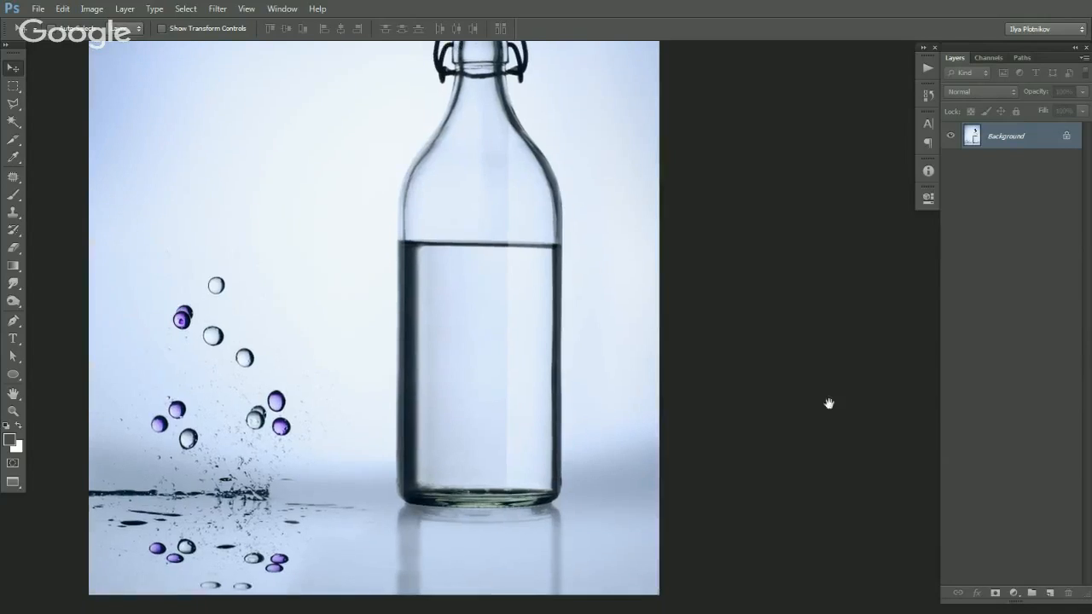
Outline the highlight area on the bottle's right shoulder with a small white brush on a new layer and hide that layer.
left_click(1051, 592)
key("b")
key("bracketleft")
key("bracketleft")
key("bracketleft")
key("bracketleft")
key("bracketleft")
key("bracketleft")
key("bracketleft")
key("bracketleft")
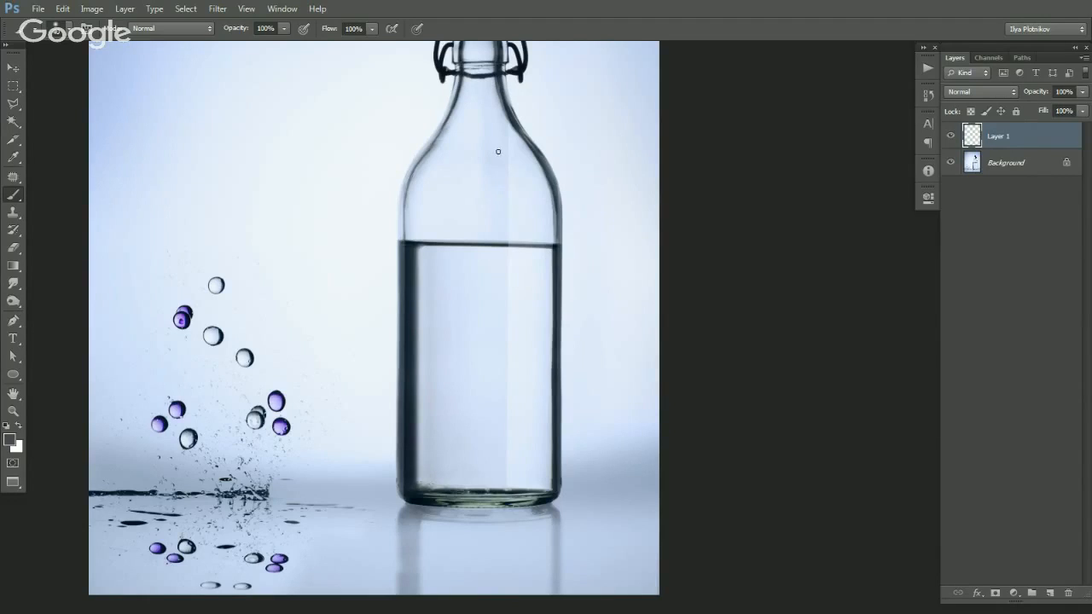
key("x")
key("d")
key("x")
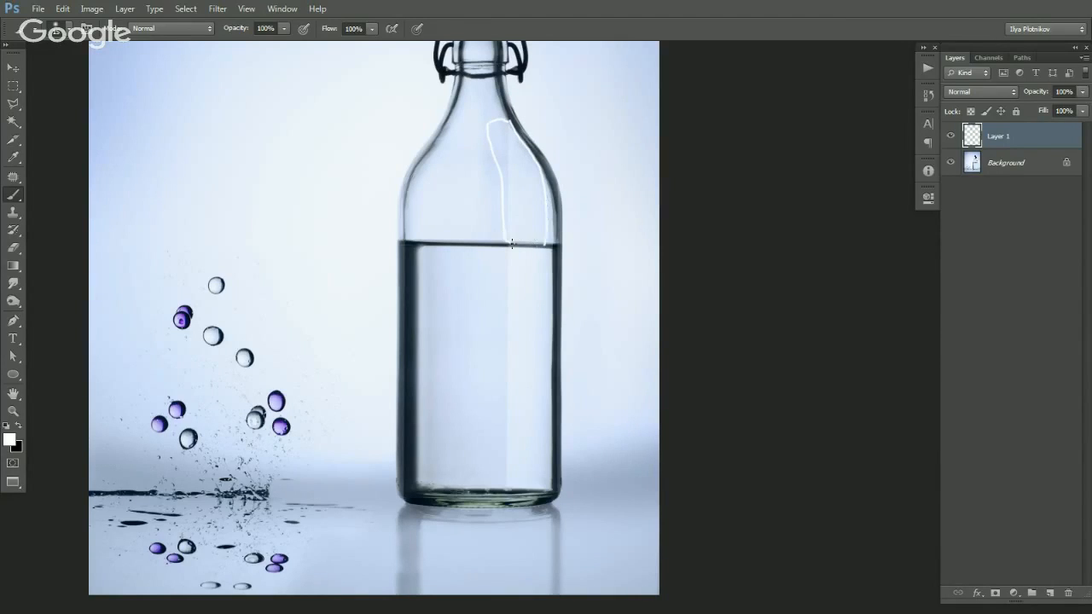
left_click(951, 136)
Try painting a white vertical line along the bottle highlight's inner edge on the Background layer.
left_click(976, 164)
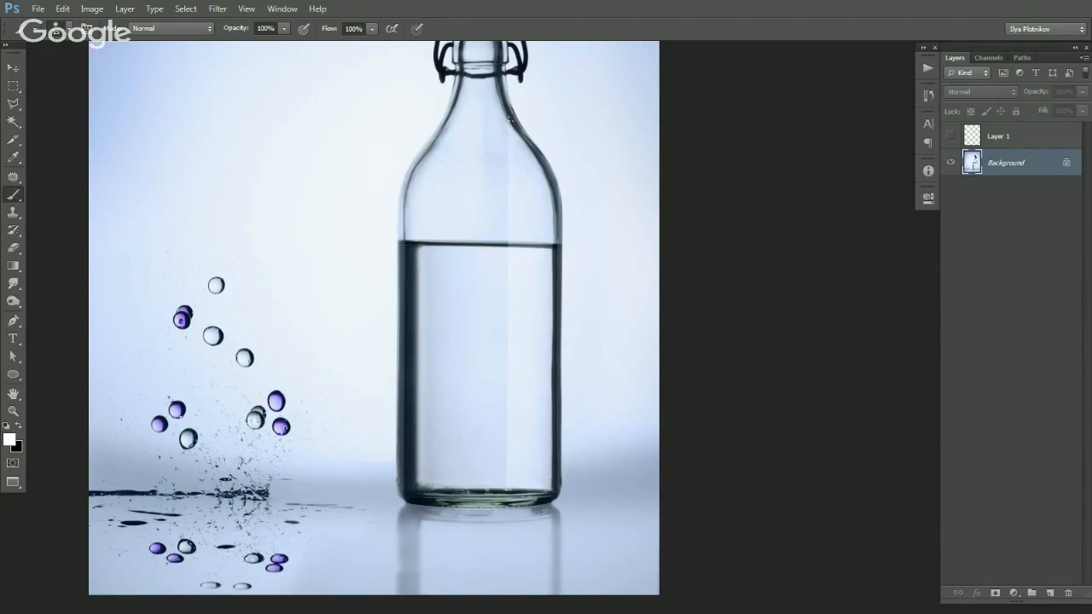
left_click_drag(507, 139, 510, 259)
key("v")
key("ctrl+minus")
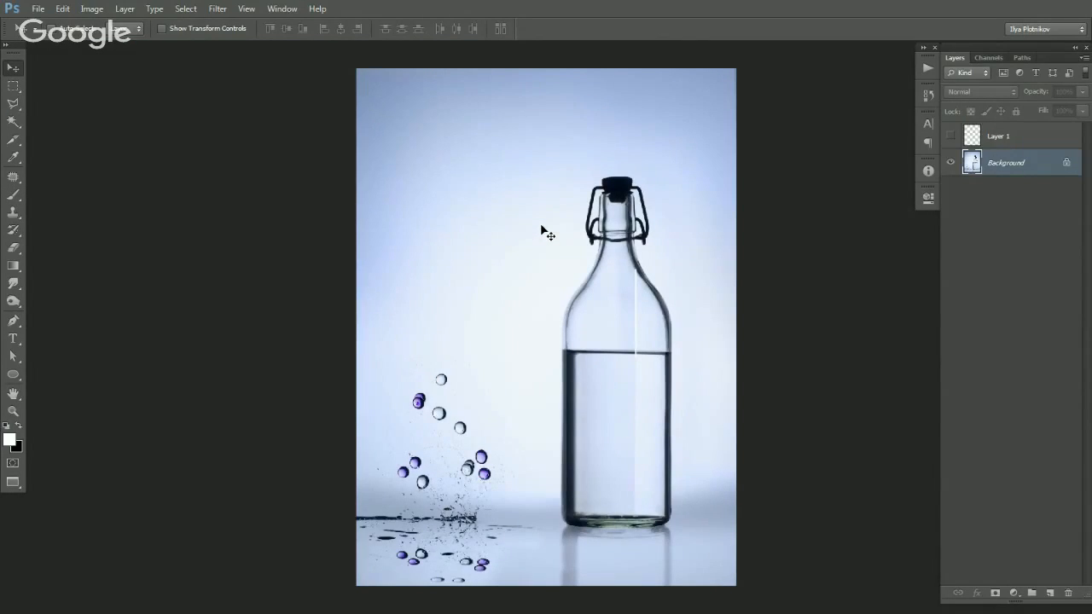
key("ctrl+z")
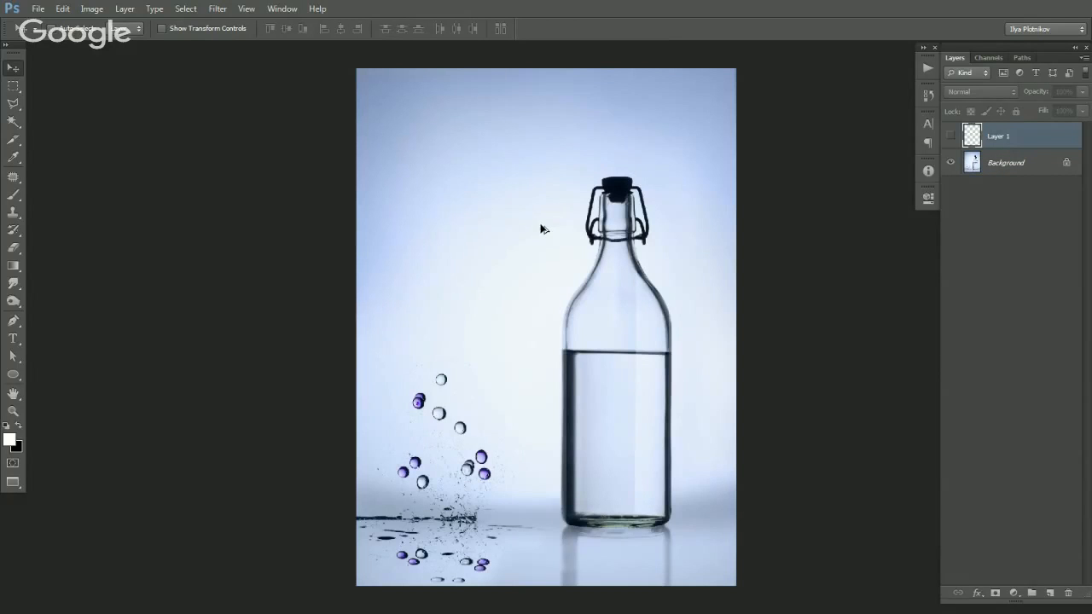
Examine the bottle's body, base and reflection up close, including the green tint in the bottom glass.
left_click(658, 318, "ctrl")
left_click_drag(652, 333, 643, 234)
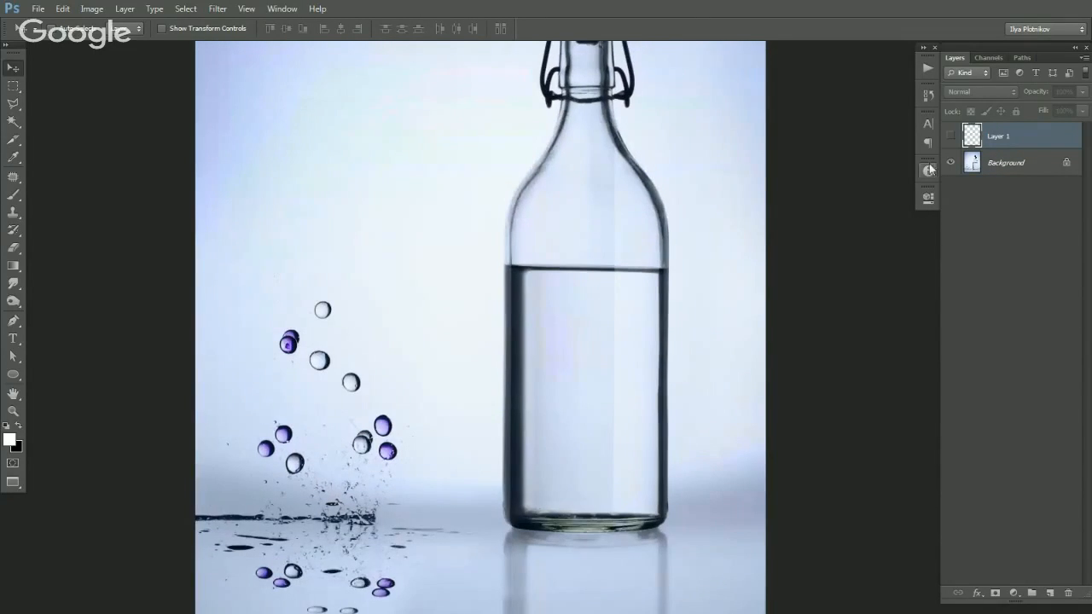
left_click_drag(518, 145, 515, 245)
left_click_drag(532, 288, 526, 98)
left_click_drag(539, 304, 535, 177)
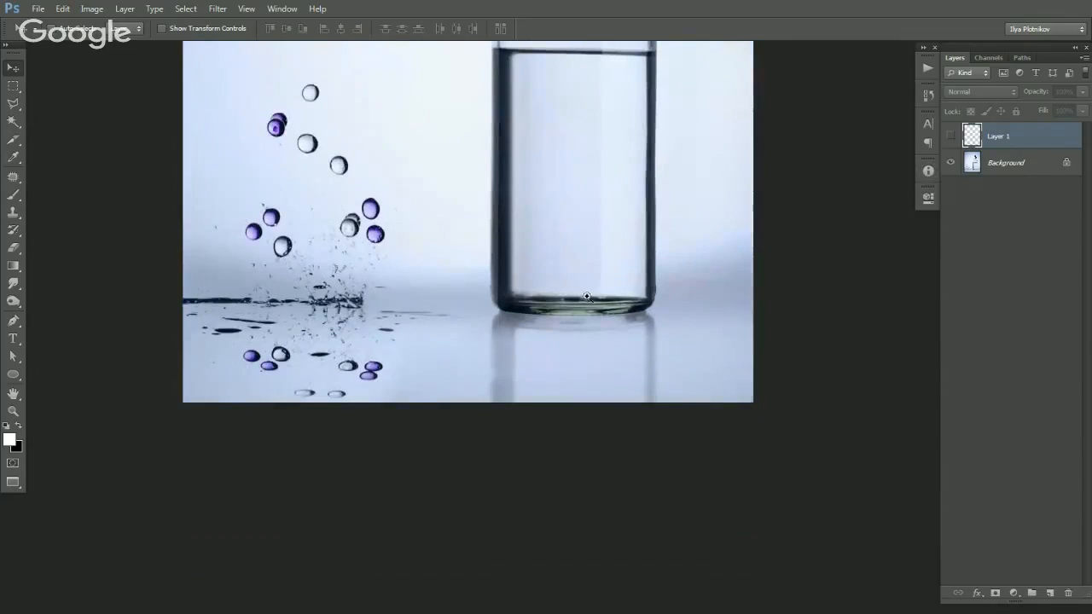
left_click(584, 325, "ctrl")
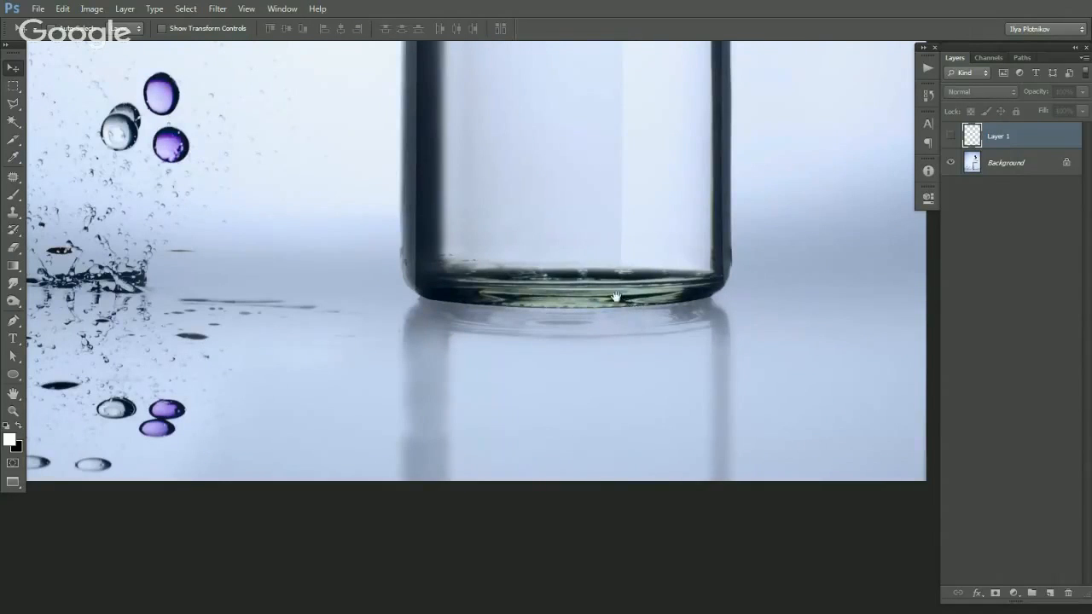
left_click(583, 303, "ctrl")
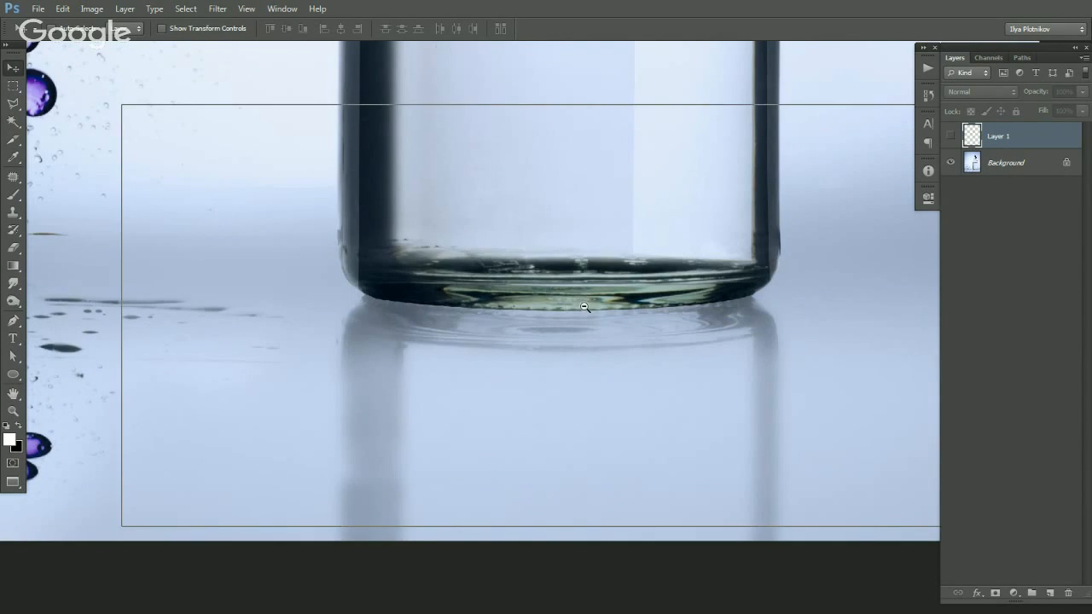
left_click(584, 303, "alt")
left_click(583, 303, "alt")
left_click_drag(581, 319, 575, 292)
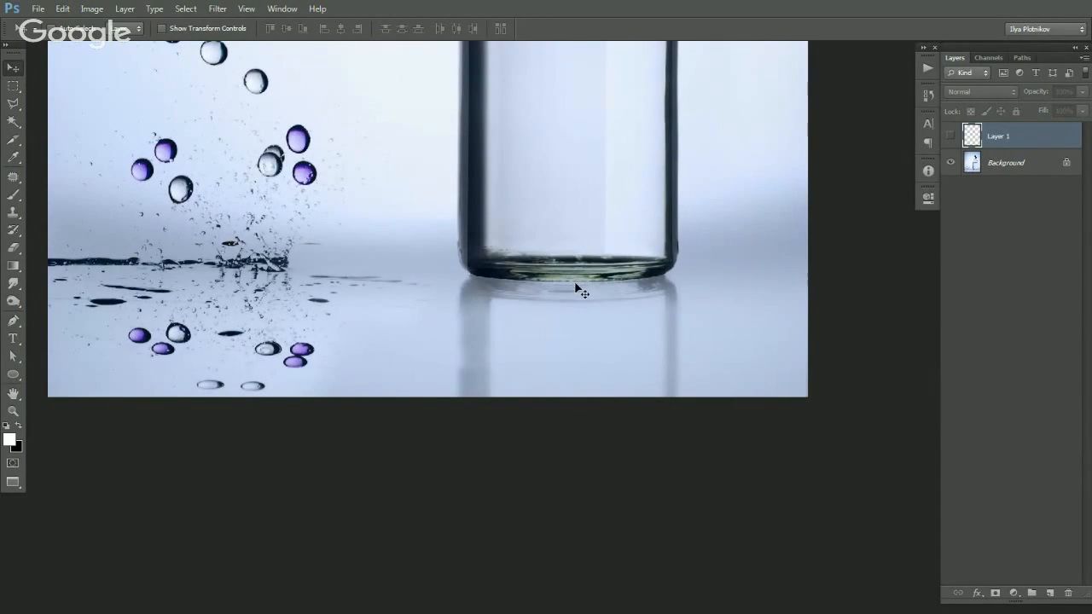
Paint over the bottle's green base on a new layer with the bluish colour sampled from the backdrop beside it.
left_click(1047, 593)
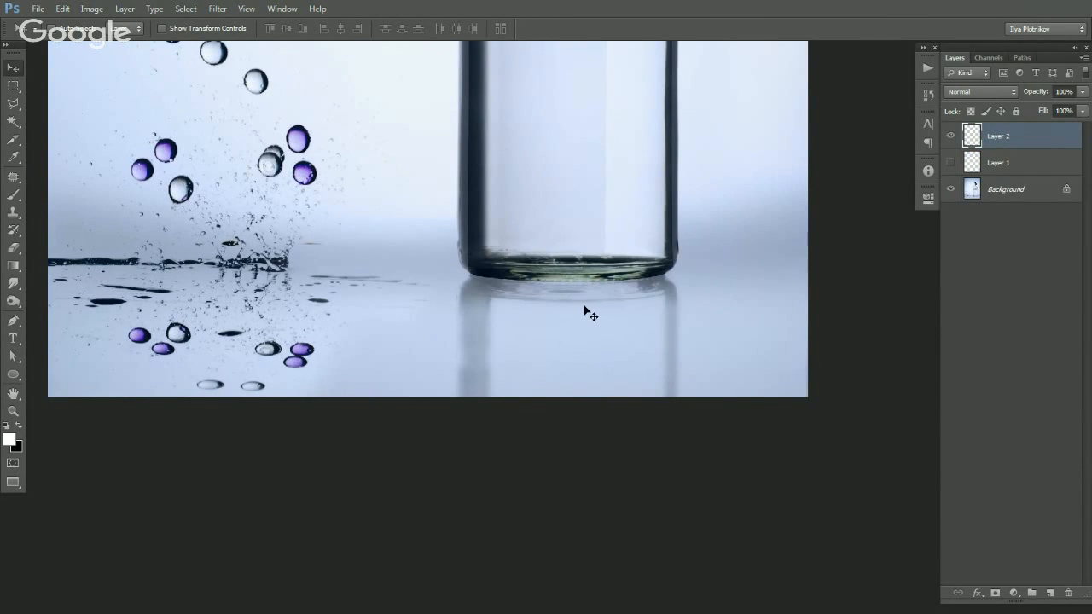
key("i")
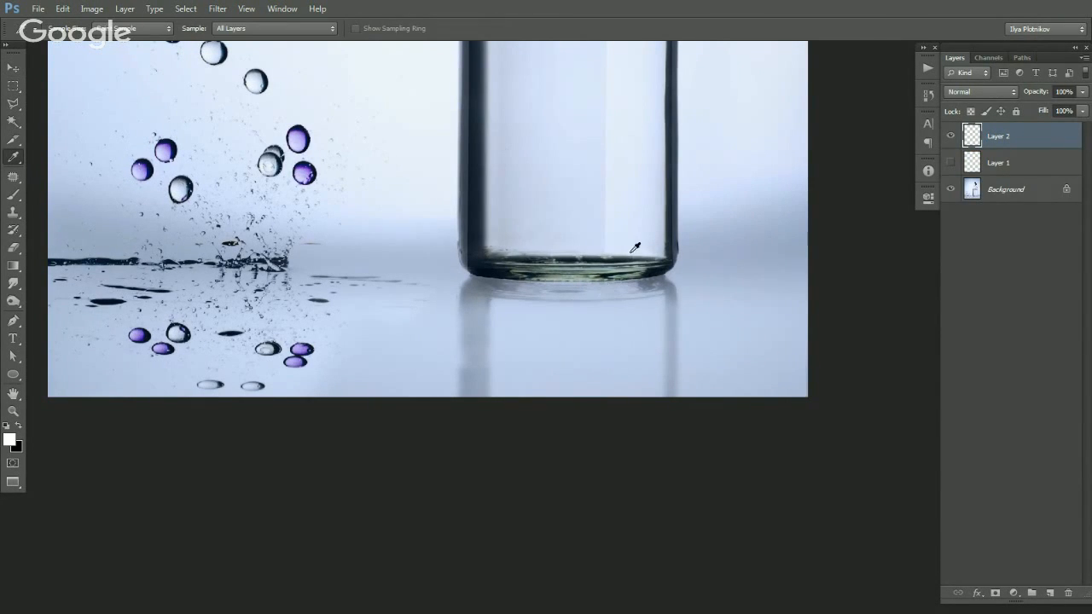
left_click(717, 247)
key("b")
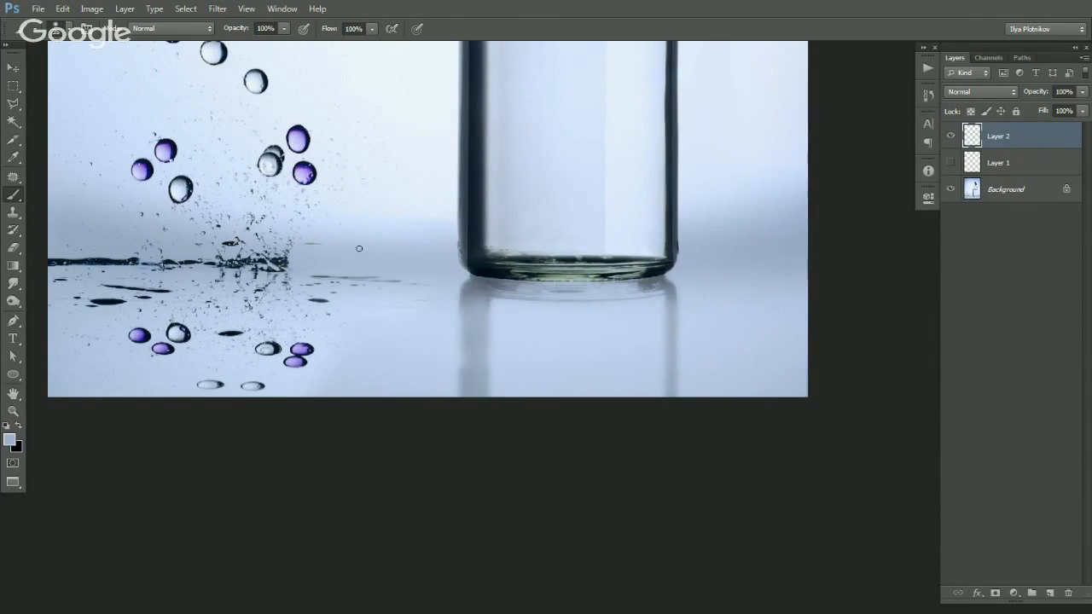
mouse_move(501, 269)
left_mouse_down()
mouse_move(639, 274)
mouse_move(477, 273)
left_mouse_up()
key("v")
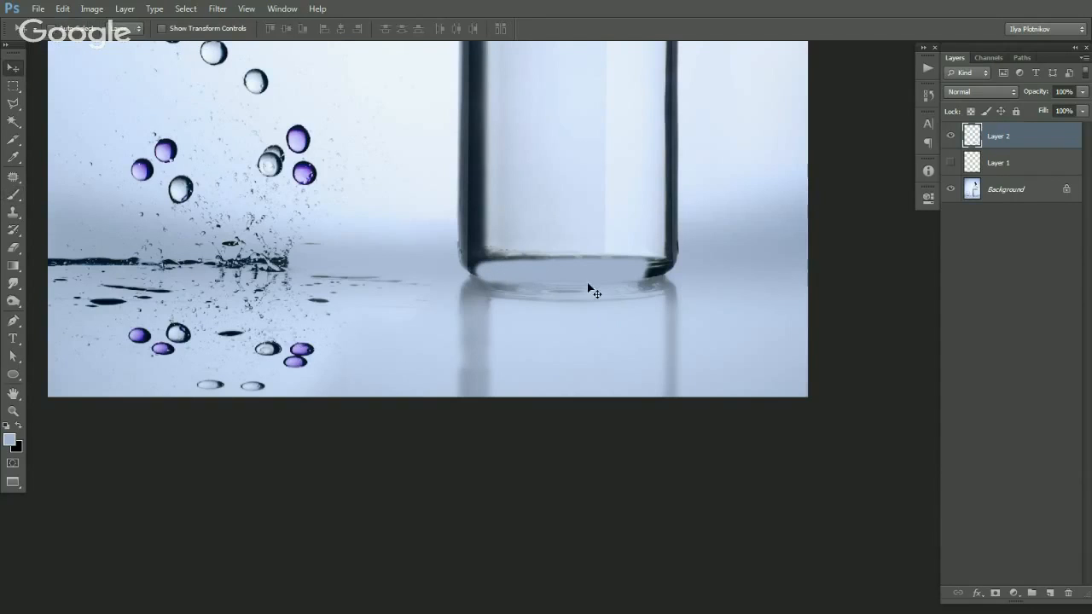
Set the painted base layer to Color blend mode with 50% fill, and toggle its visibility to compare the tint.
left_click(585, 284)
left_click(586, 284)
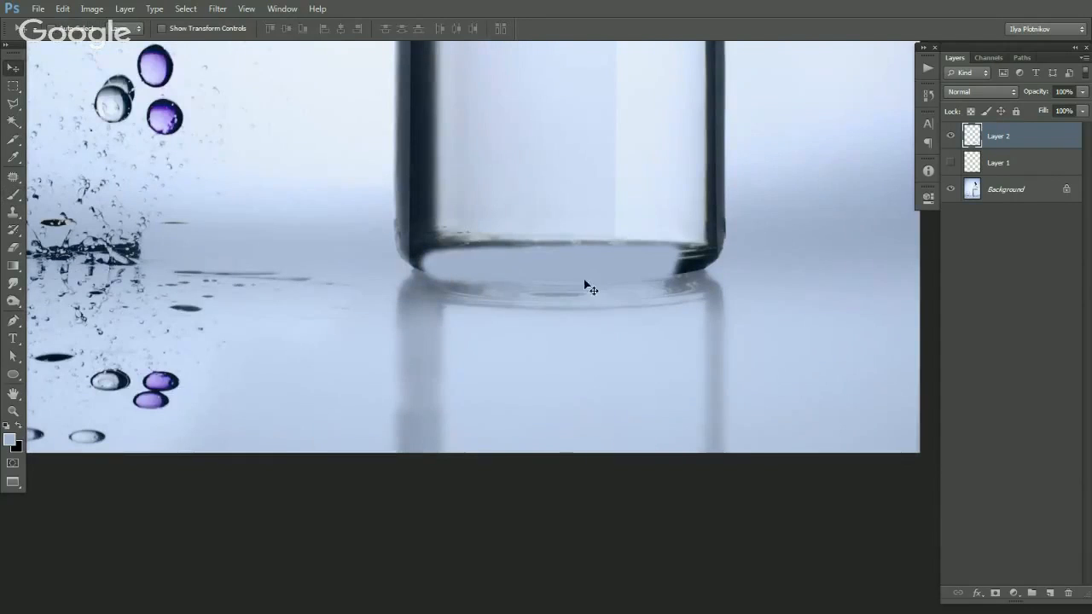
left_click(983, 91)
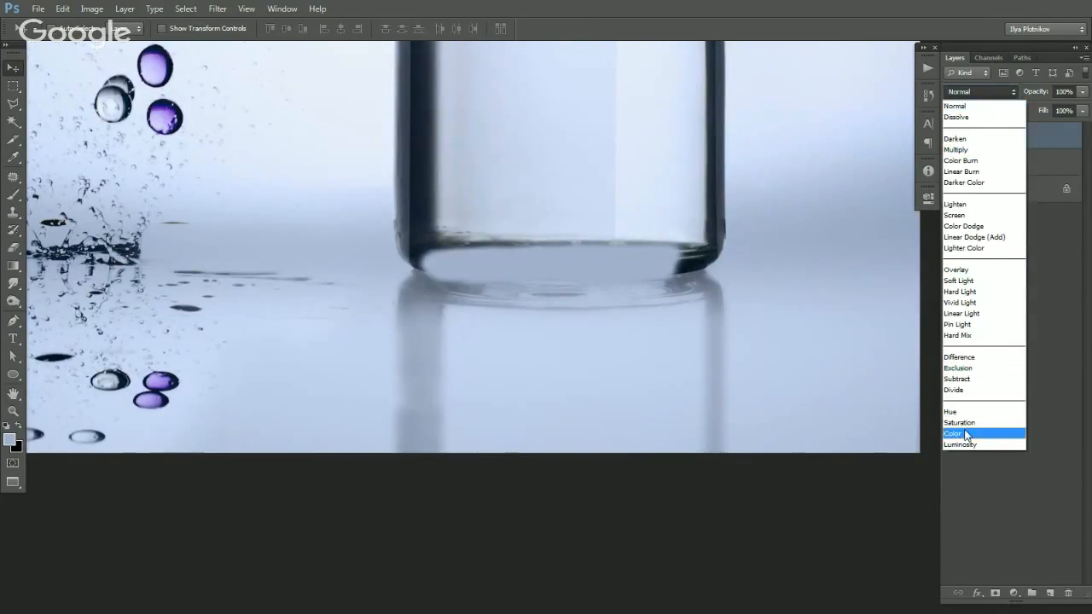
left_click(966, 434)
left_click_drag(1079, 112, 1034, 137)
left_click(951, 138)
left_click(952, 138)
left_click(951, 139)
left_click(951, 140)
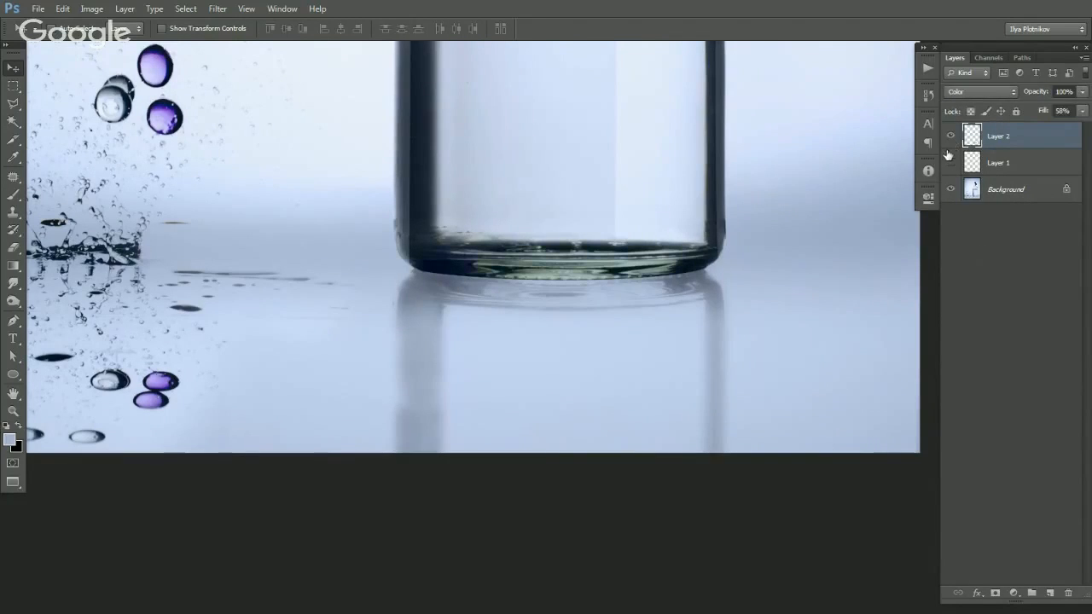
Open the participant's glass photo and Glass - Retouched.jpg from their folders and place the two image windows side by side.
left_click(483, 219, "alt")
left_click(483, 220, "alt")
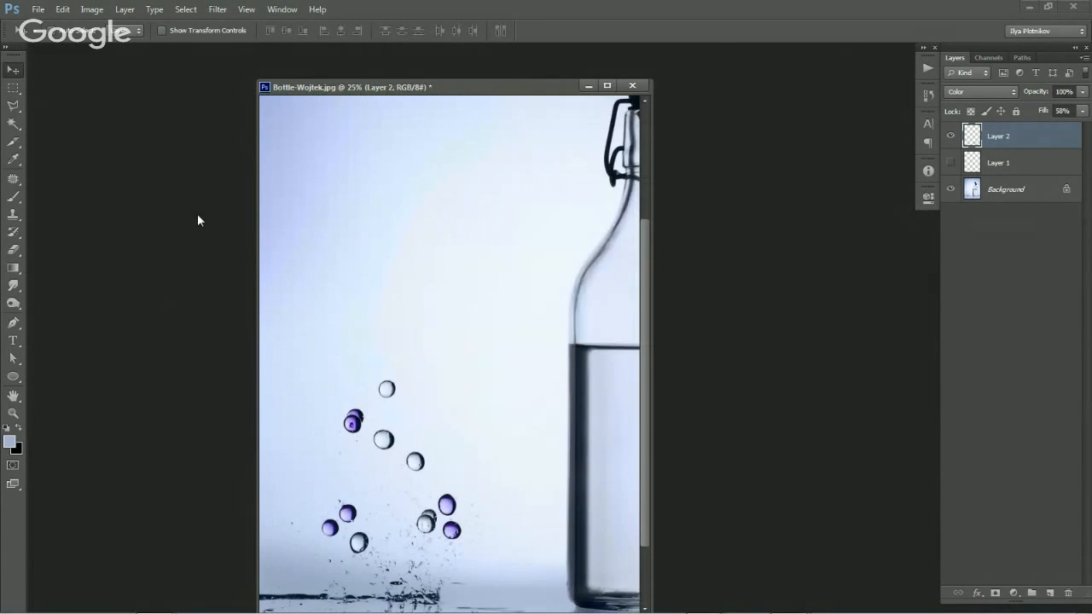
key("alt+Tab")
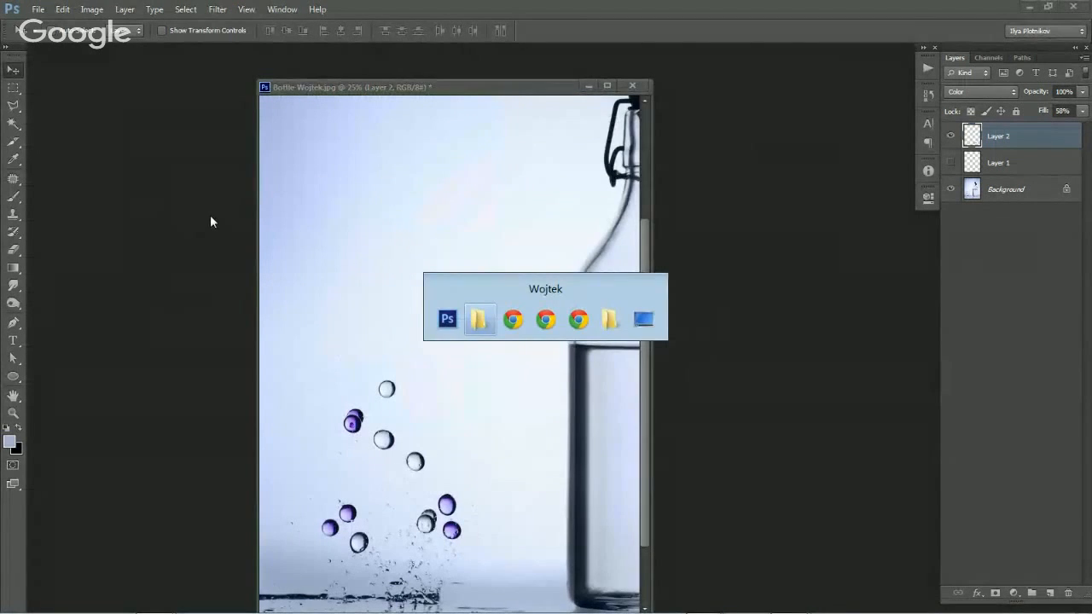
left_click(762, 183)
left_click_drag(705, 154, 130, 267)
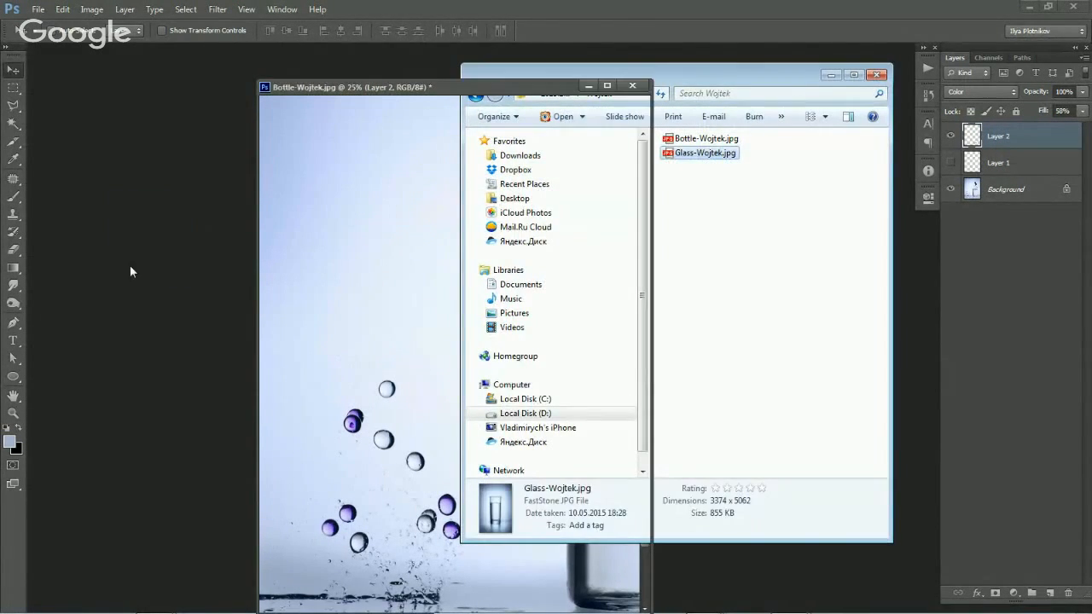
key("alt+Tab")
left_click(554, 93)
mouse_move(696, 422)
left_mouse_down()
mouse_move(866, 410)
mouse_move(916, 433)
mouse_move(849, 359)
left_mouse_up()
left_click_drag(241, 82, 572, 83)
Reduce the participant's glass photo to the same pixel size as Glass - Retouched.jpg and view it at 33.3%.
left_click(226, 109)
key("ctrl+alt+i")
type("10")
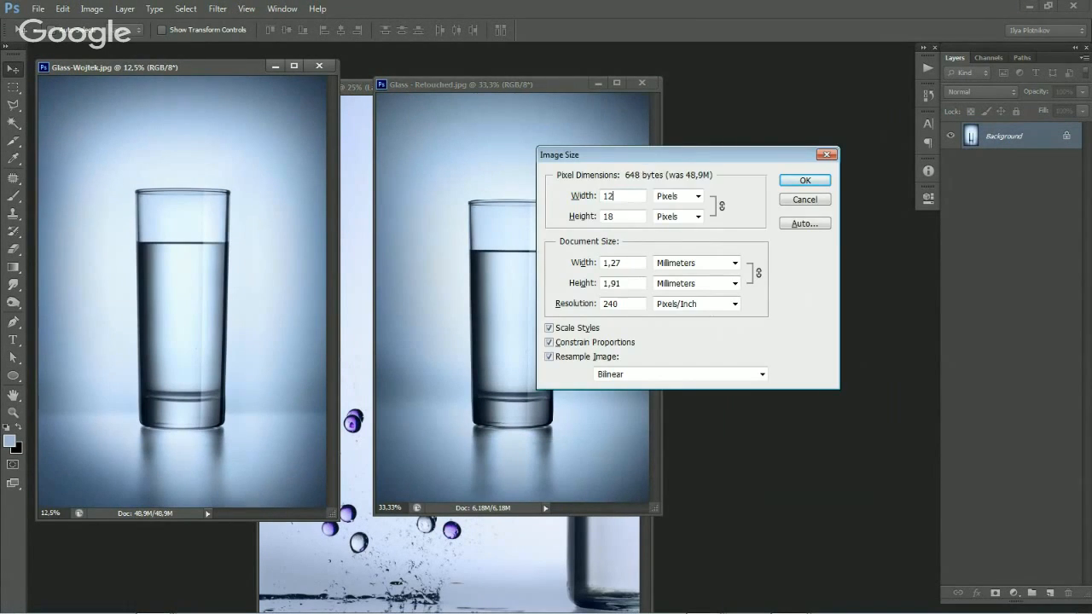
key("Return")
key("ctrl+plus")
key("ctrl+plus")
key("ctrl+plus")
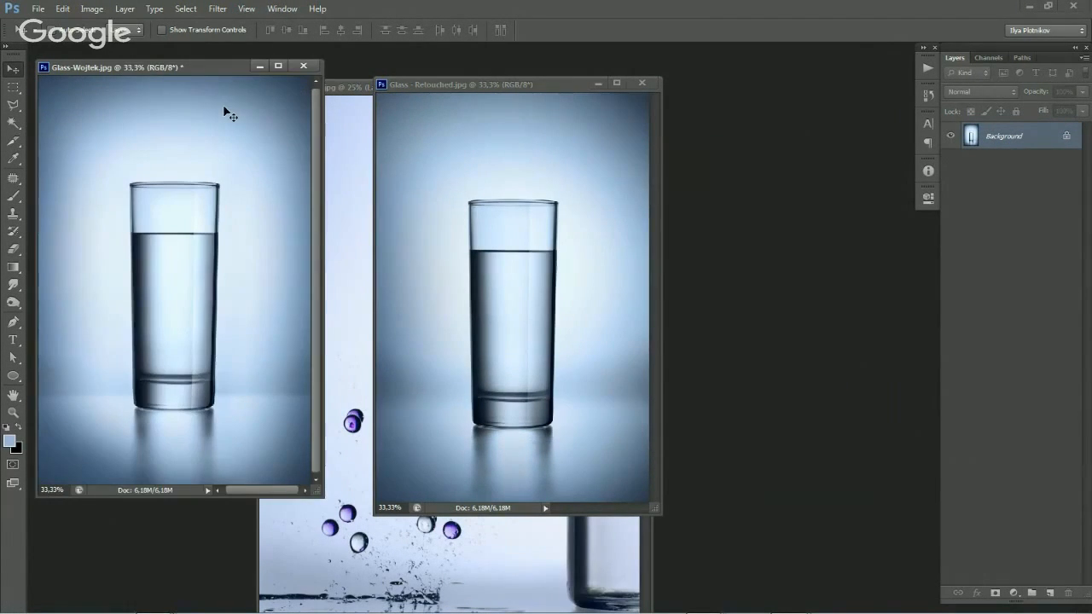
Copy the Glass - Retouched image onto the participant's glass photo as a new layer that covers the original.
left_click_drag(514, 84, 569, 62)
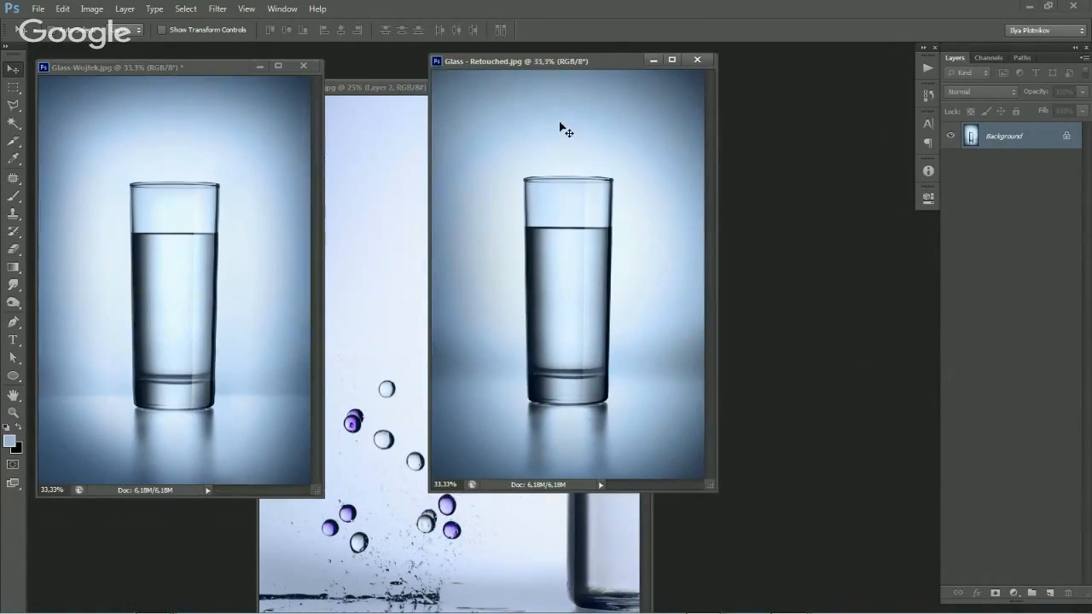
mouse_move(977, 144)
left_mouse_down()
mouse_move(256, 218)
mouse_move(141, 251)
left_mouse_up()
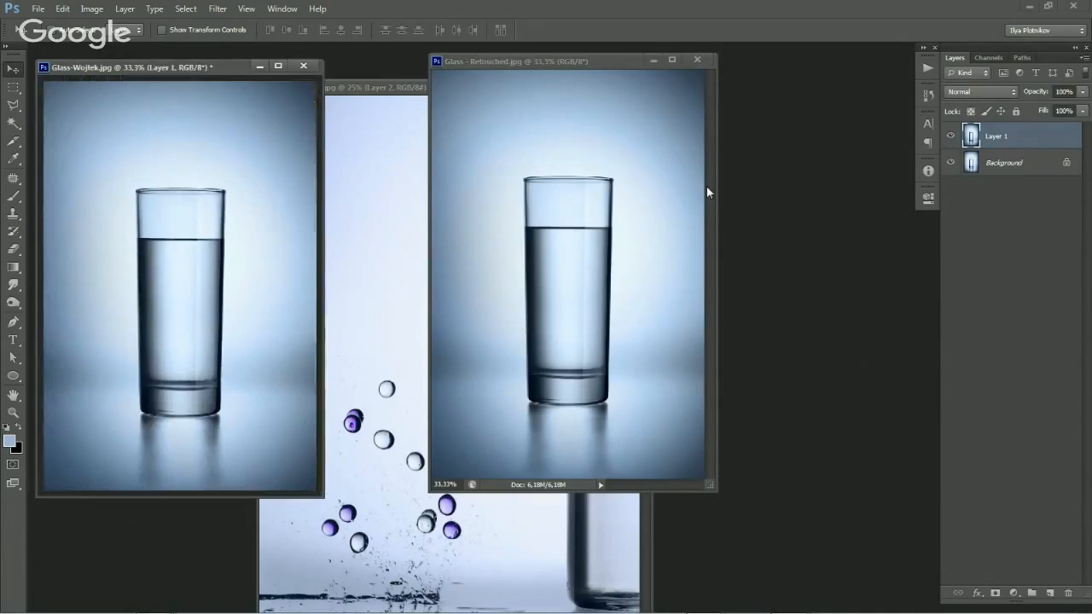
Compare the two glass retouches full screen by repeatedly hiding and showing the copied layer, checking the glass, reflection and backdrop.
key("f")
left_click(951, 139)
left_click(951, 139)
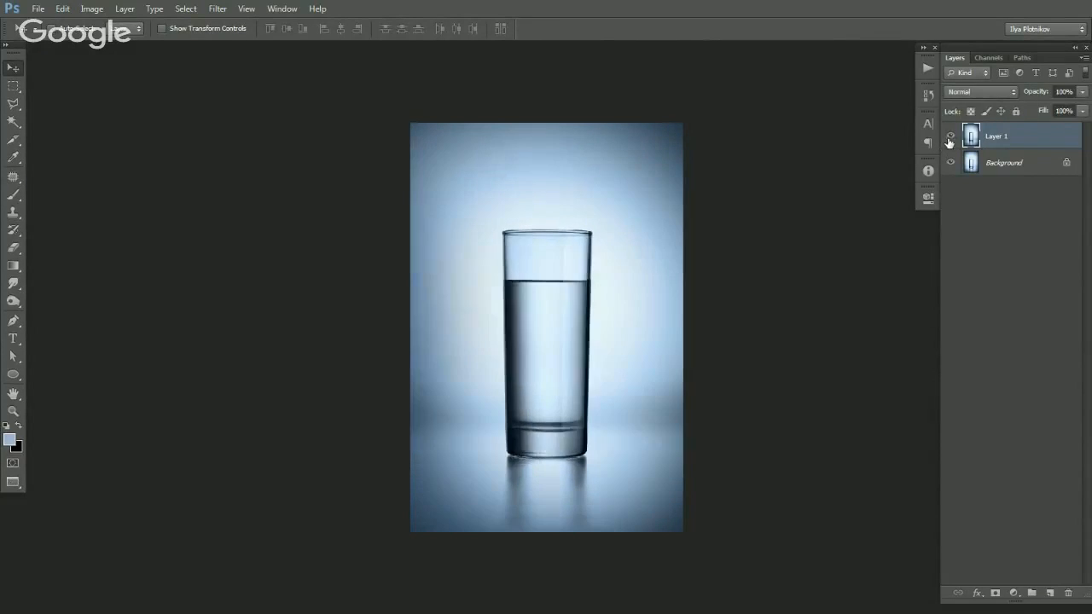
left_click(949, 143)
left_click(949, 143)
left_click(950, 145)
left_click(953, 139)
left_click(954, 142)
left_click(955, 143)
left_click(569, 428)
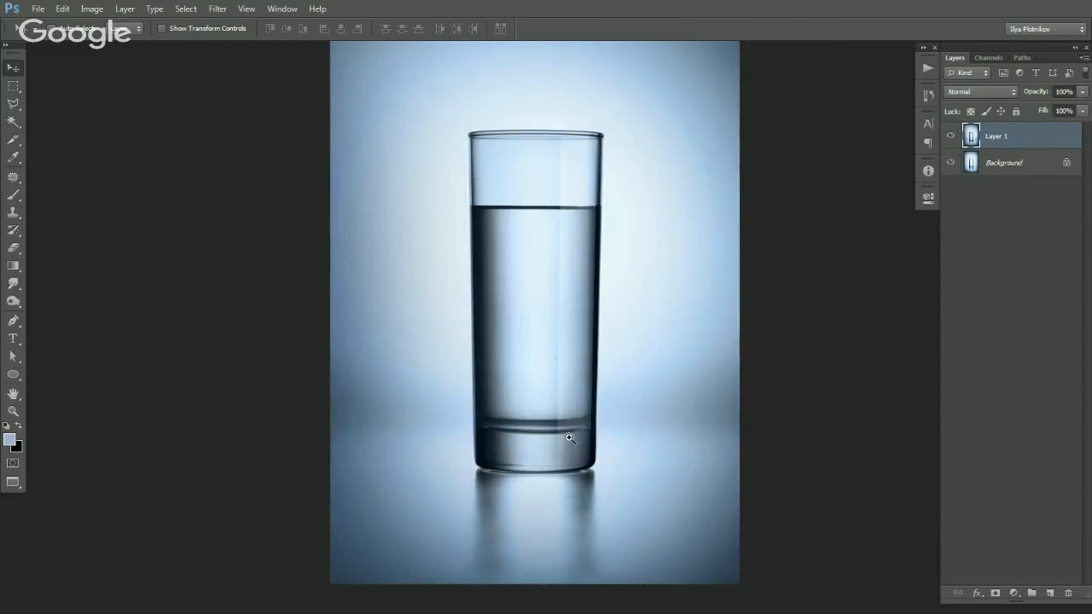
left_click(954, 140)
left_click(953, 142)
left_click(953, 143)
left_click(953, 146)
left_click(952, 149)
left_click(952, 150)
left_click(952, 150)
left_click(953, 155)
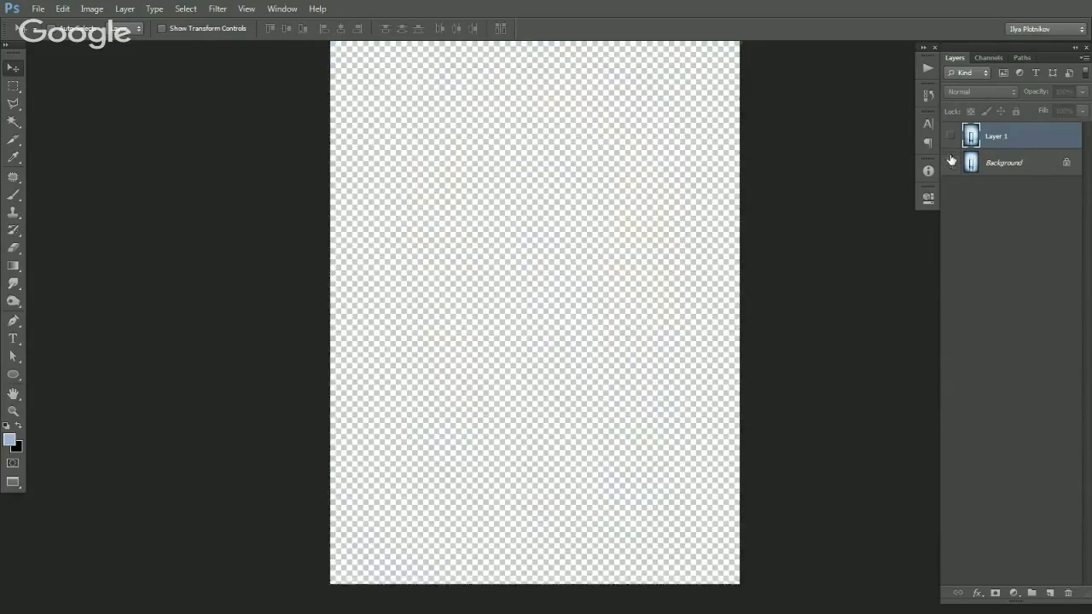
left_click(952, 160)
left_click(952, 141)
Leave the full-screen view and close both glass images, discarding the changes to the participant's photo.
key("f")
key("f")
key("f")
key("ctrl+w")
left_click(613, 231)
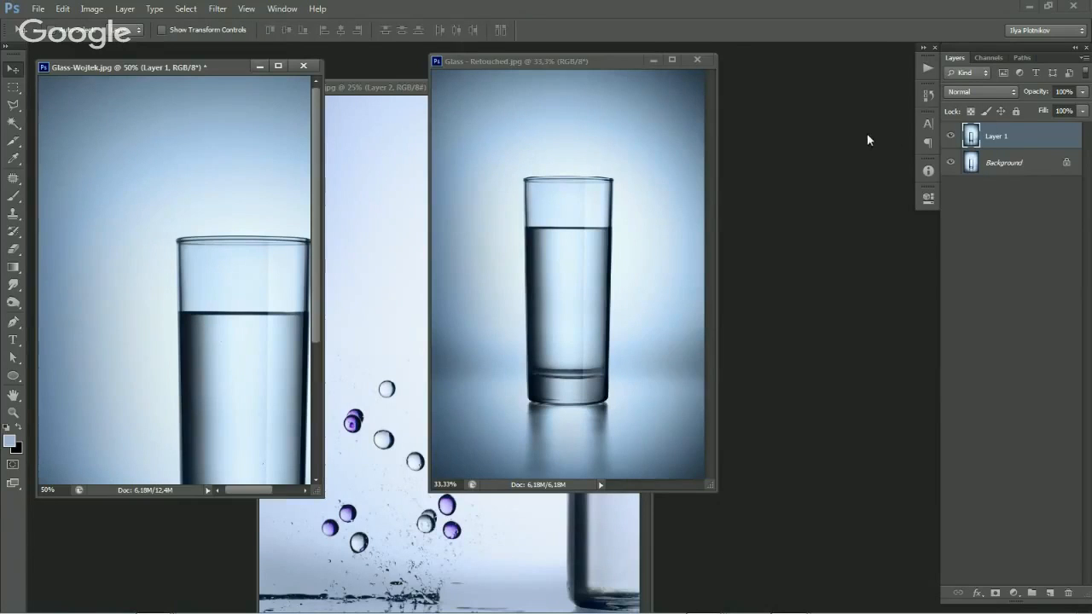
key("ctrl+w")
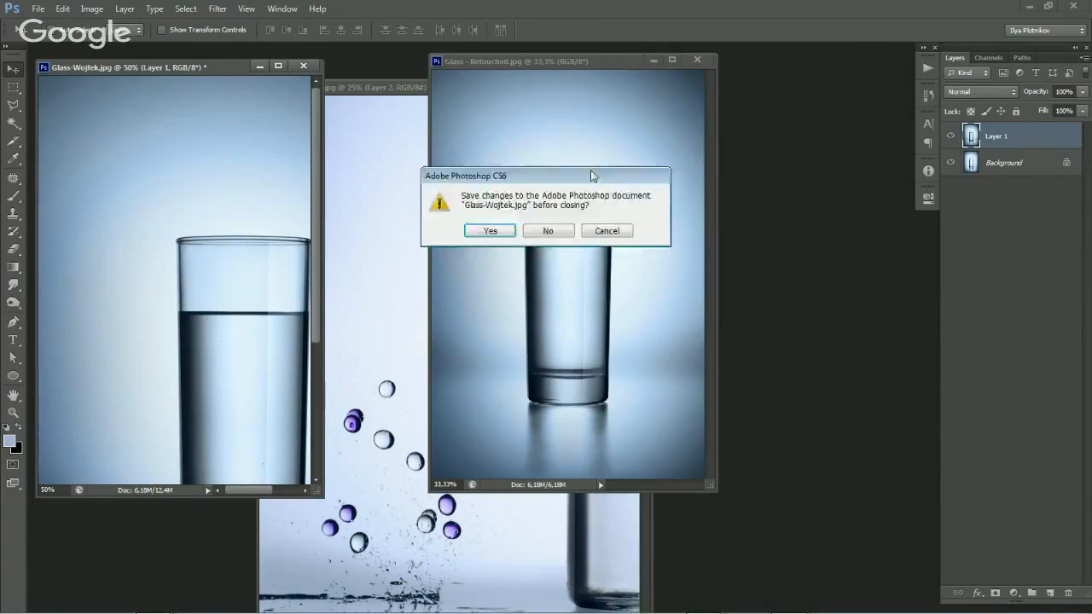
left_click(556, 231)
key("ctrl+w")
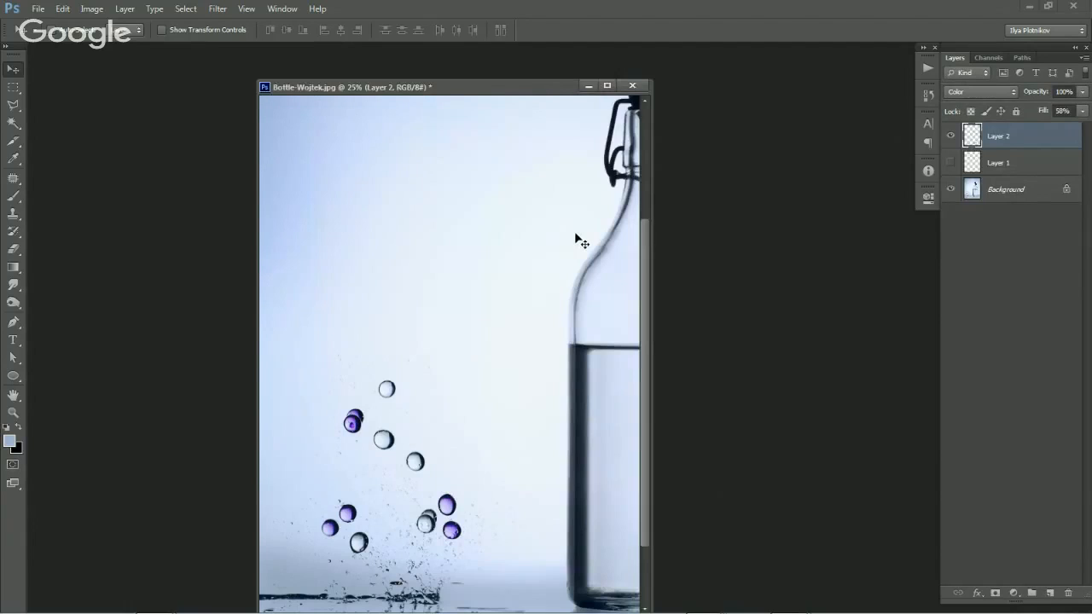
Review the bottle photo full screen, examining the bottle's base and reflection and the overall balance with the drops beside it.
key("f")
left_click_drag(604, 227, 543, 214)
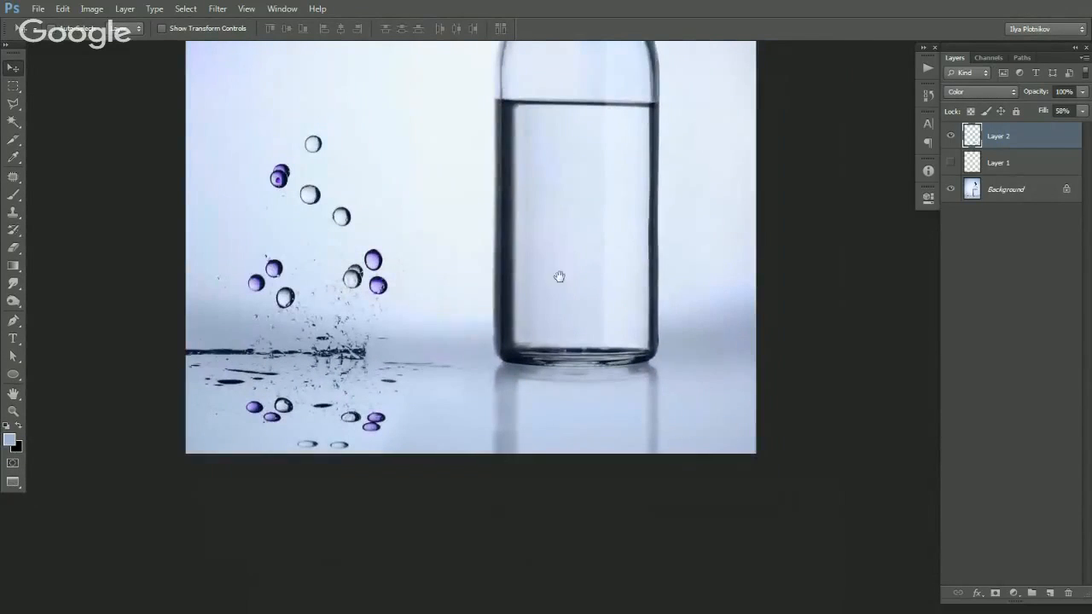
left_click_drag(559, 277, 560, 217)
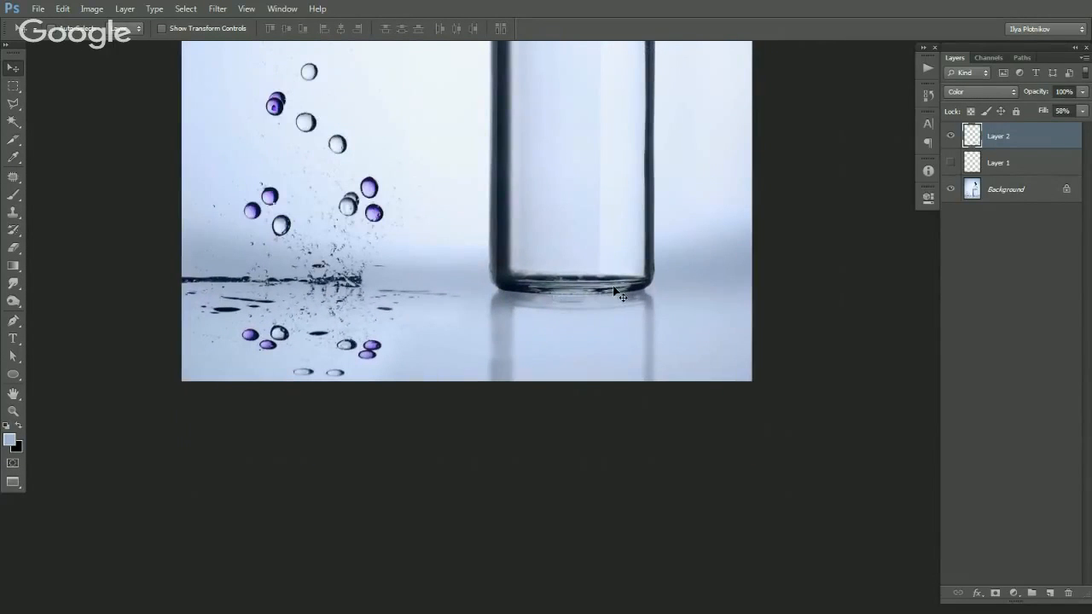
left_click_drag(510, 283, 524, 361)
left_click_drag(497, 303, 506, 348)
left_click_drag(434, 266, 454, 313)
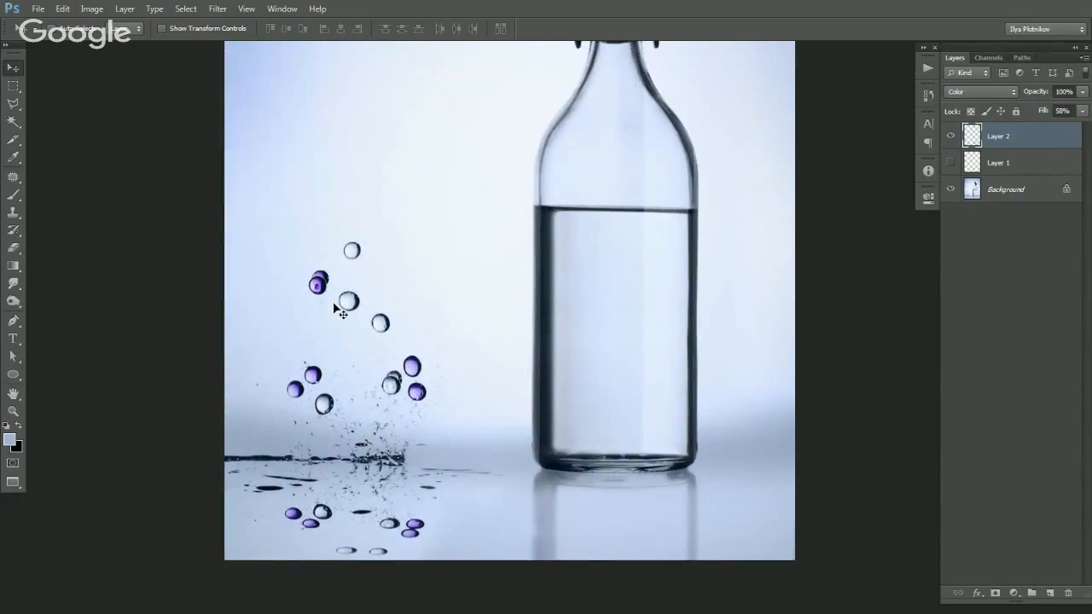
left_click_drag(372, 342, 398, 291)
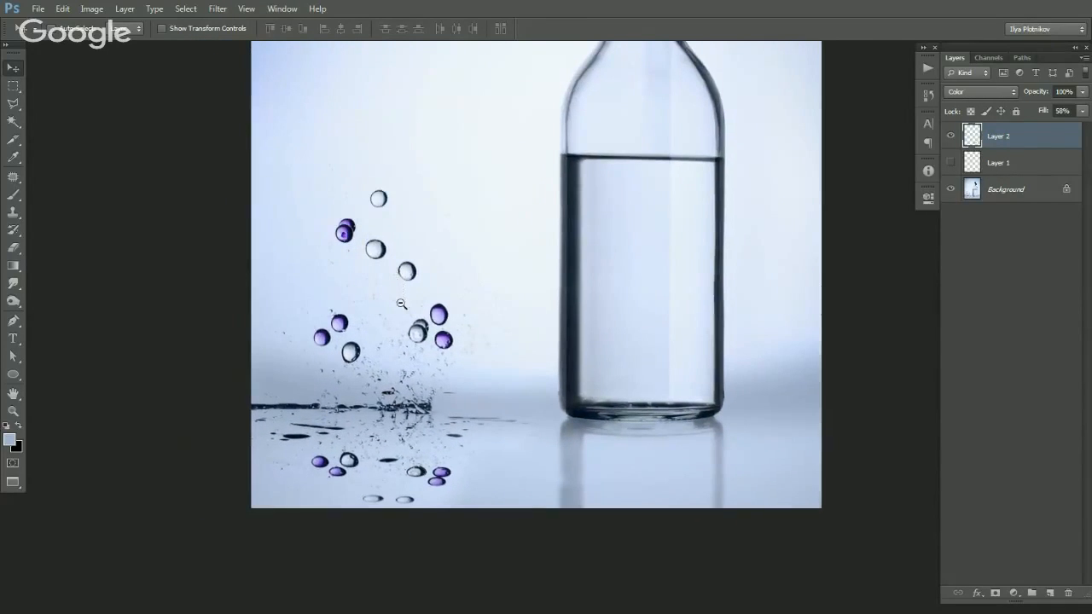
left_click(401, 304, "alt")
left_click_drag(427, 354, 412, 293)
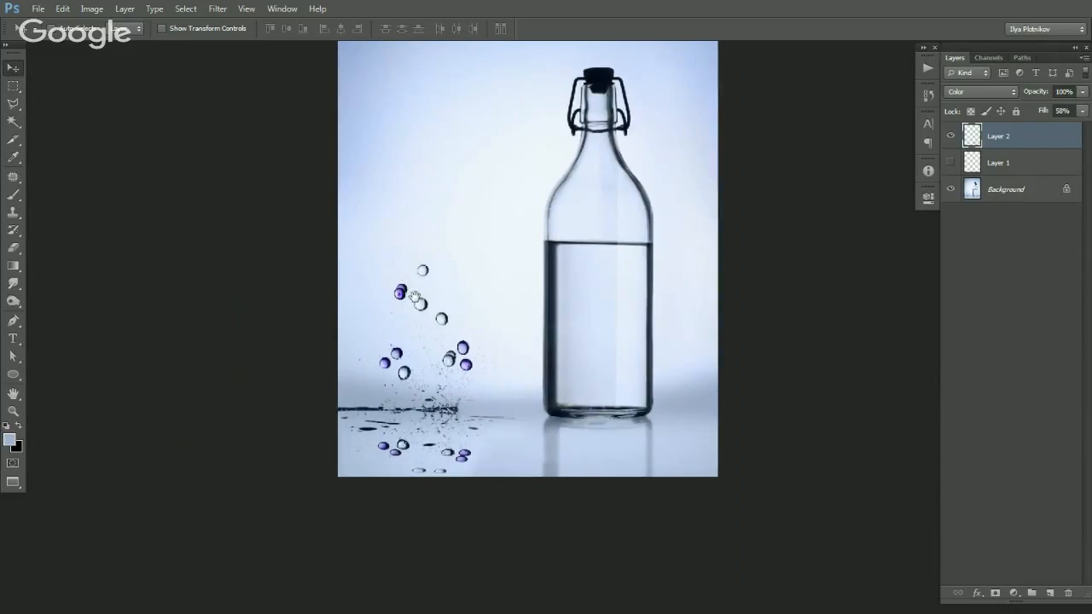
left_click_drag(455, 266, 423, 304)
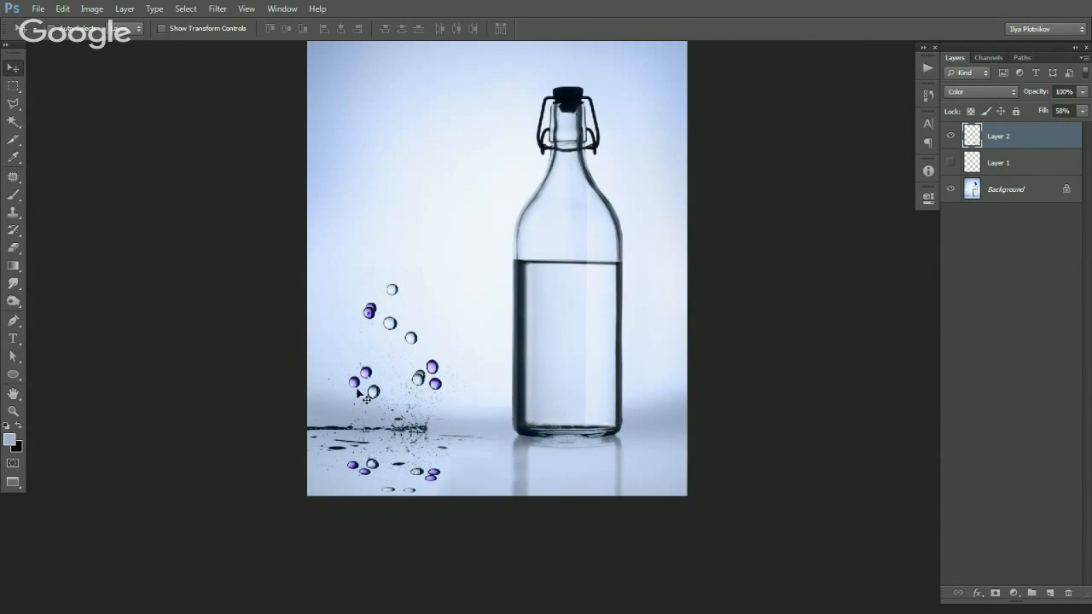
Examine the coloured drops, fine spray, water splash and their reflections beside the bottle up close.
left_click(407, 349, "ctrl")
left_click(421, 340, "ctrl")
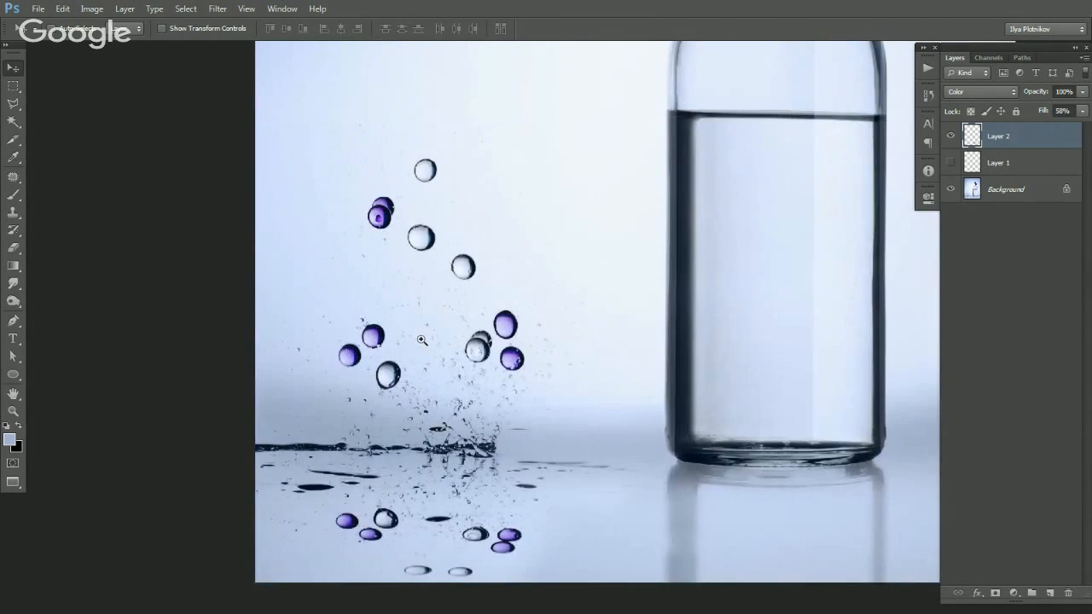
left_click_drag(429, 328, 408, 301)
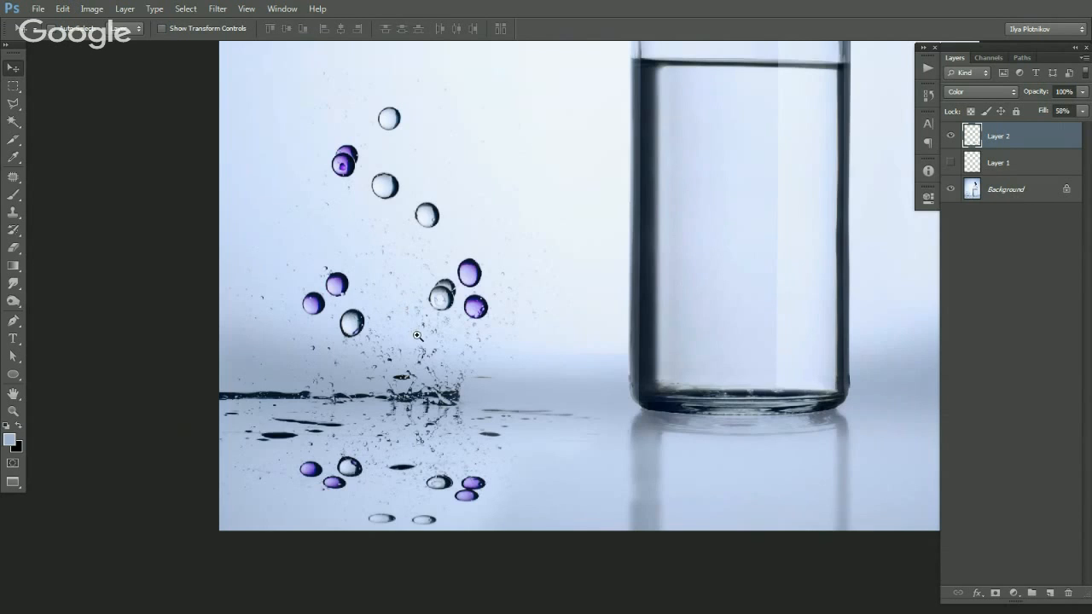
left_click(417, 335, "ctrl")
left_click_drag(440, 373, 462, 319)
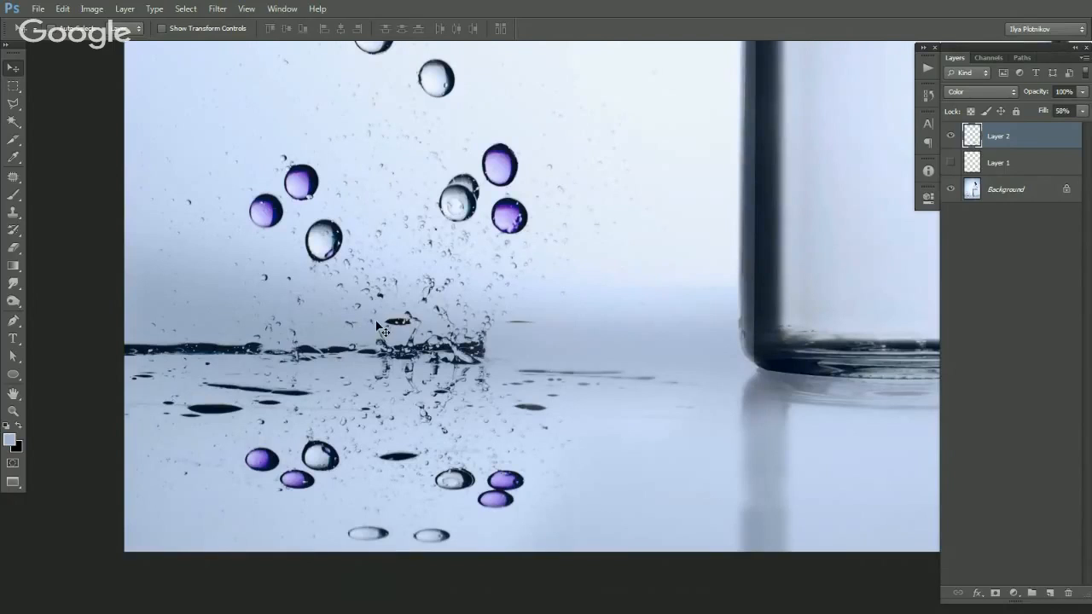
left_click(406, 300, "alt")
left_click(413, 308, "alt")
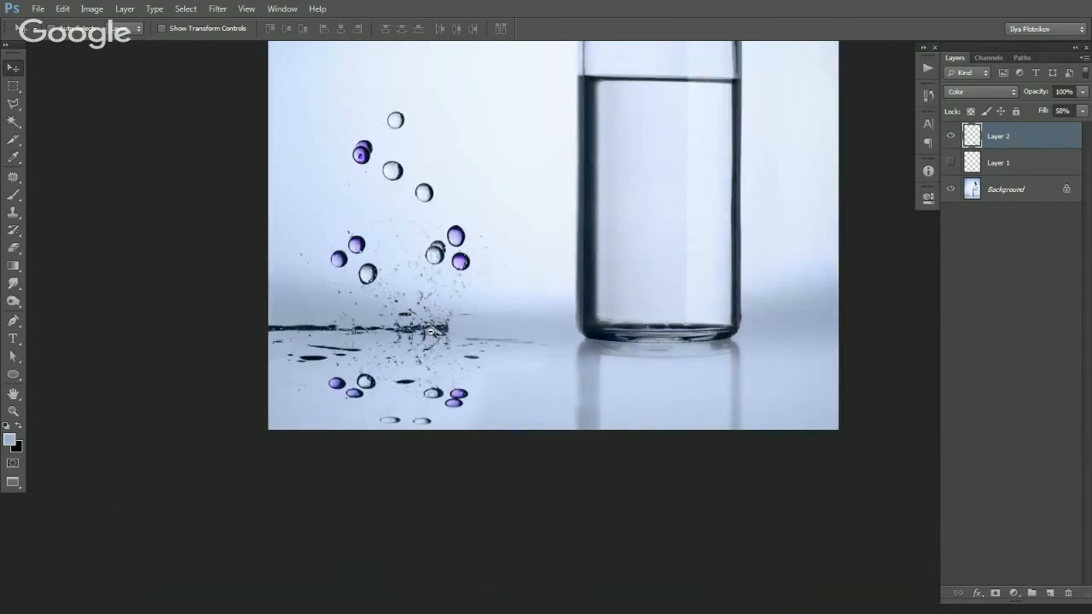
Copy the rectangular backdrop strip between the bottle and the image's right edge from the Background to a new layer.
left_click(430, 328, "alt")
left_click_drag(461, 340, 409, 307)
key("m")
left_click_drag(719, 555, 626, 298)
key("v")
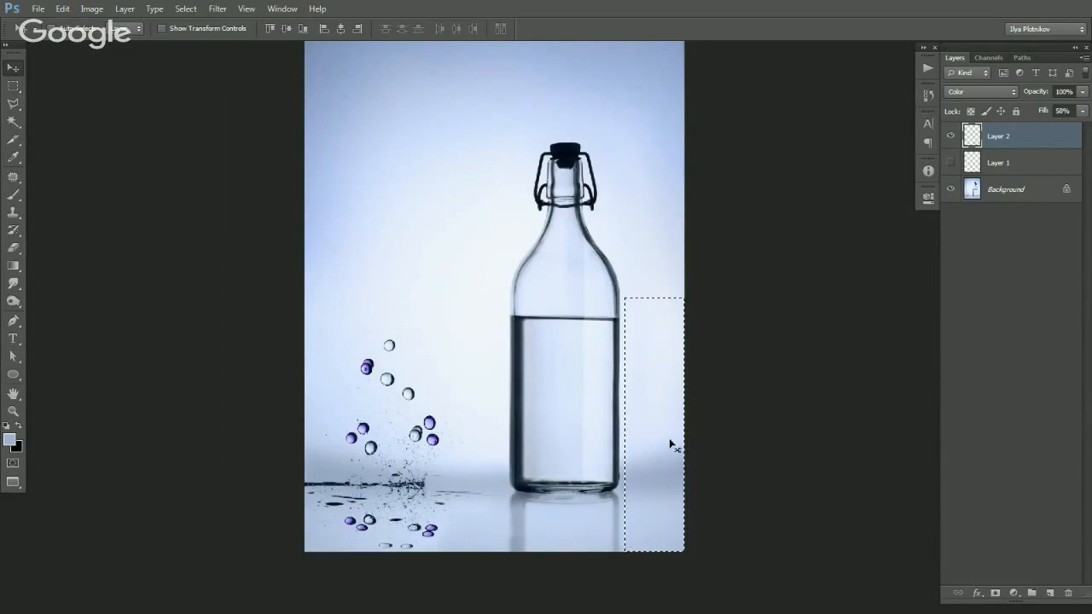
left_click(980, 192)
key("ctrl+j")
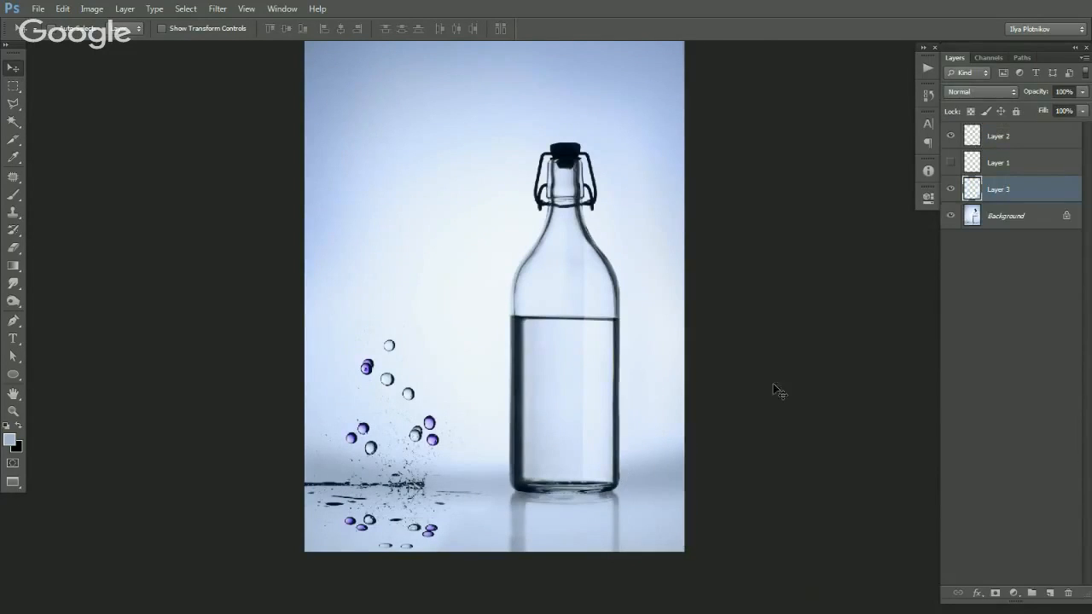
Flip the copied backdrop strip horizontally, move it to the image's left edge and stretch it rightward over the drops and splash.
key("ctrl+t")
left_click_drag(656, 461, 401, 469)
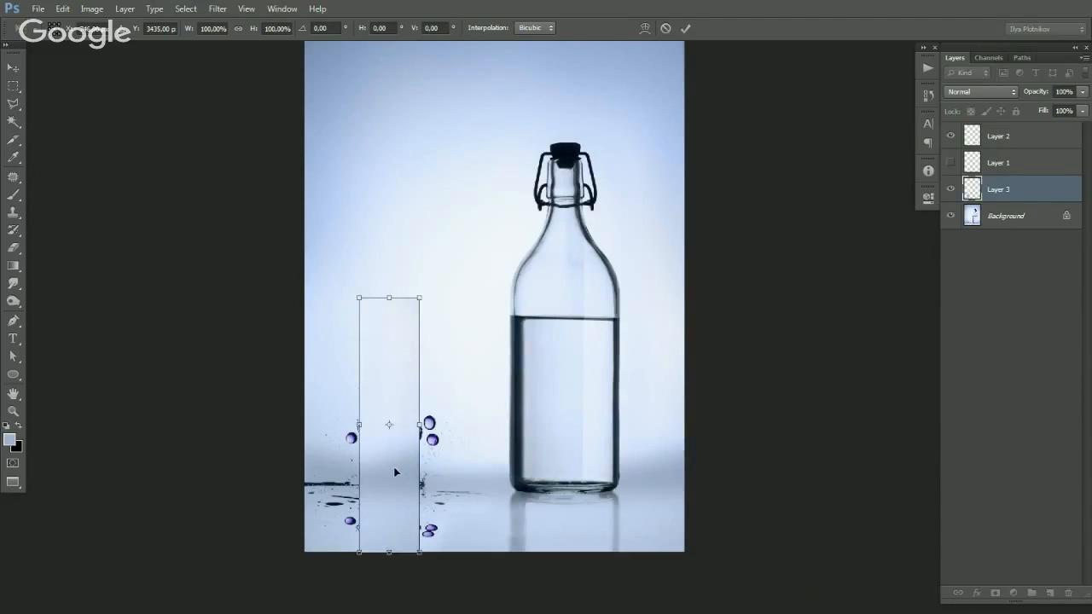
right_click(388, 463)
left_click(438, 440)
left_click_drag(396, 483, 343, 490)
left_click_drag(367, 425, 473, 415)
key("Return")
Add an inverted mask to the strip layer and reveal it with a soft Eraser over the splash along the table line.
key("e")
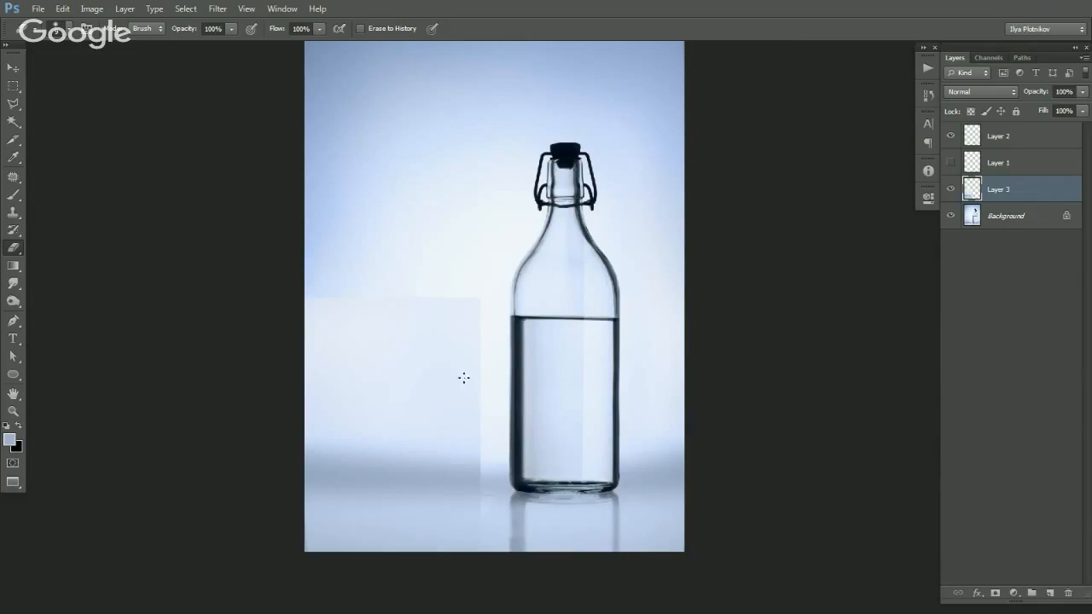
left_click(996, 593)
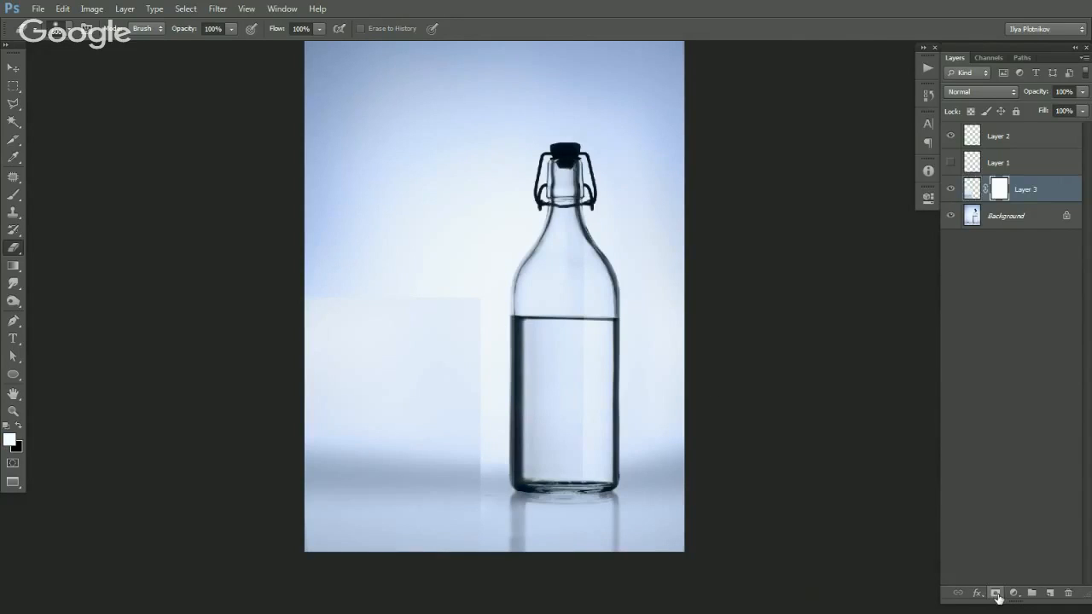
key("ctrl+i")
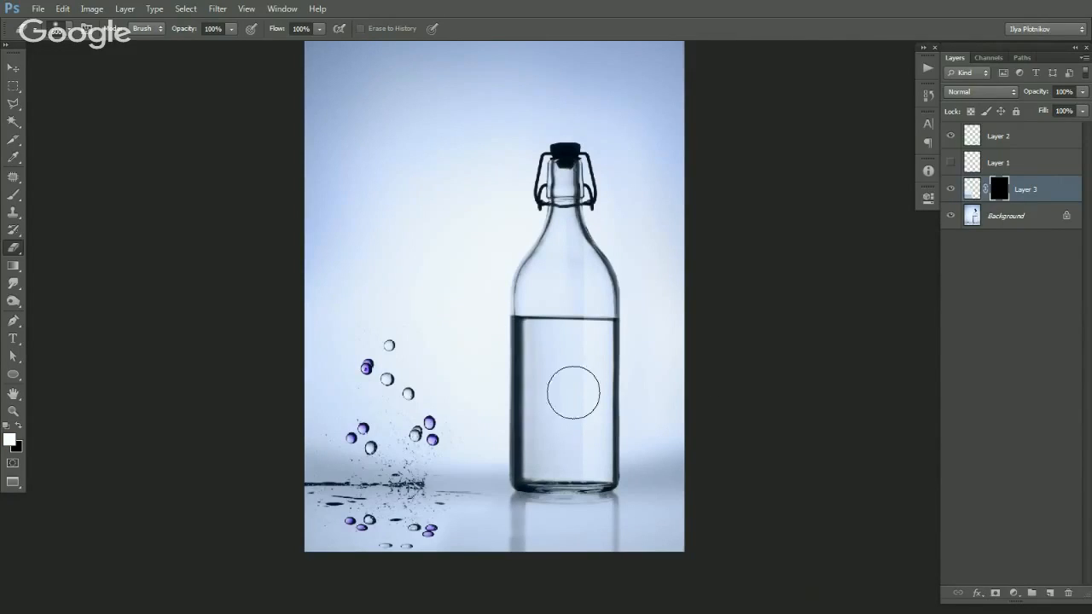
key("x")
mouse_move(416, 484)
left_mouse_down()
mouse_move(332, 485)
mouse_move(419, 466)
mouse_move(286, 493)
mouse_move(463, 497)
left_mouse_up()
key("bracketright")
key("bracketright")
key("bracketright")
key("bracketright")
key("bracketright")
key("bracketright")
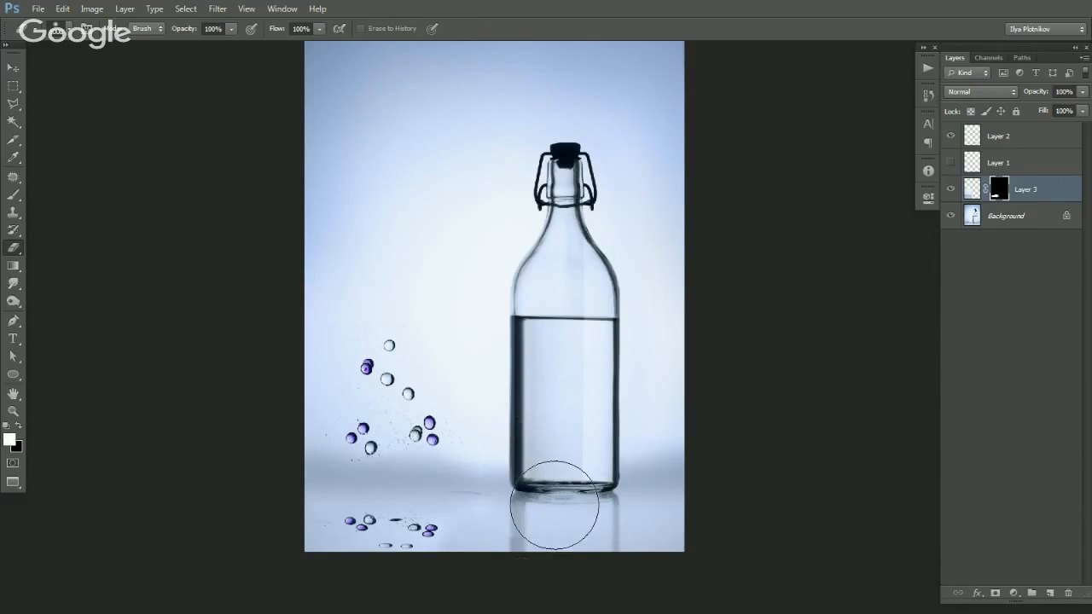
Draw an elliptical selection around the clear drop just below and right of the overlapping purple drops.
key("v")
left_click_drag(519, 438, 518, 391)
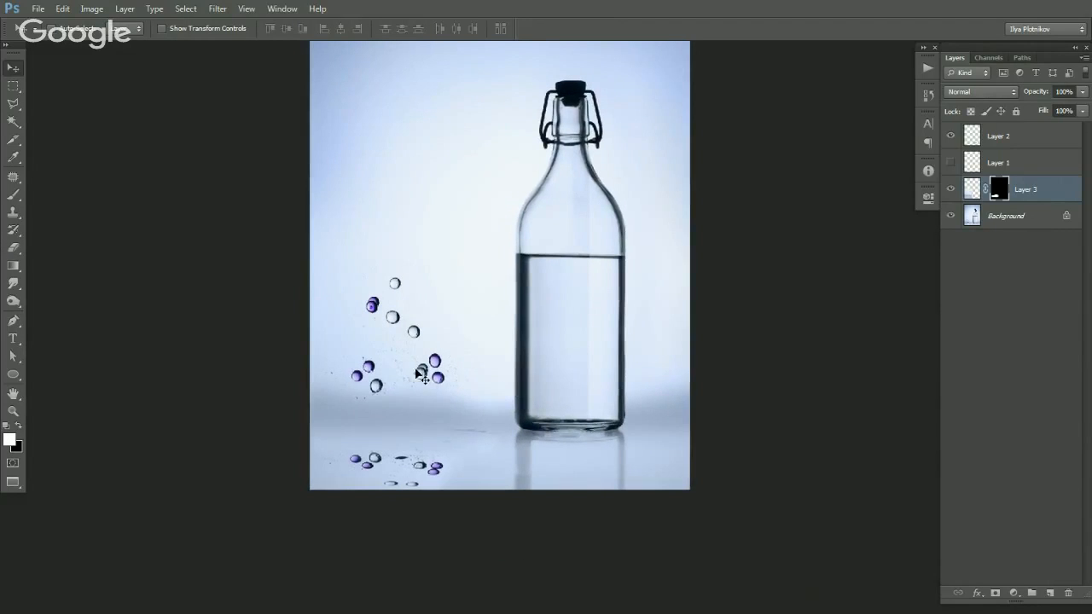
left_click(396, 323)
left_click(397, 325)
left_click(400, 327)
left_click(392, 314)
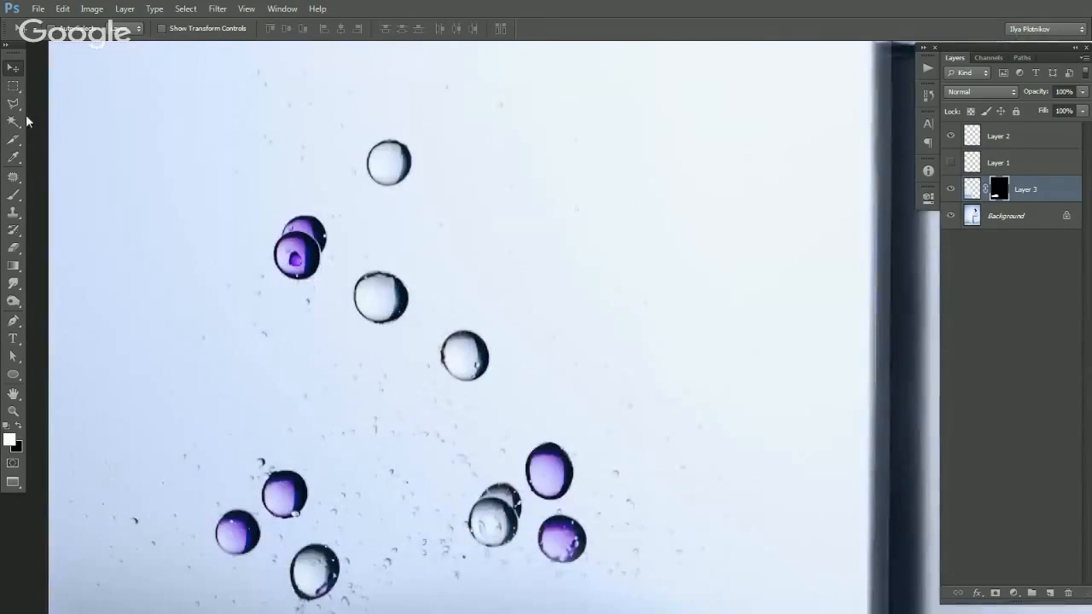
right_click(11, 92)
left_click(85, 96)
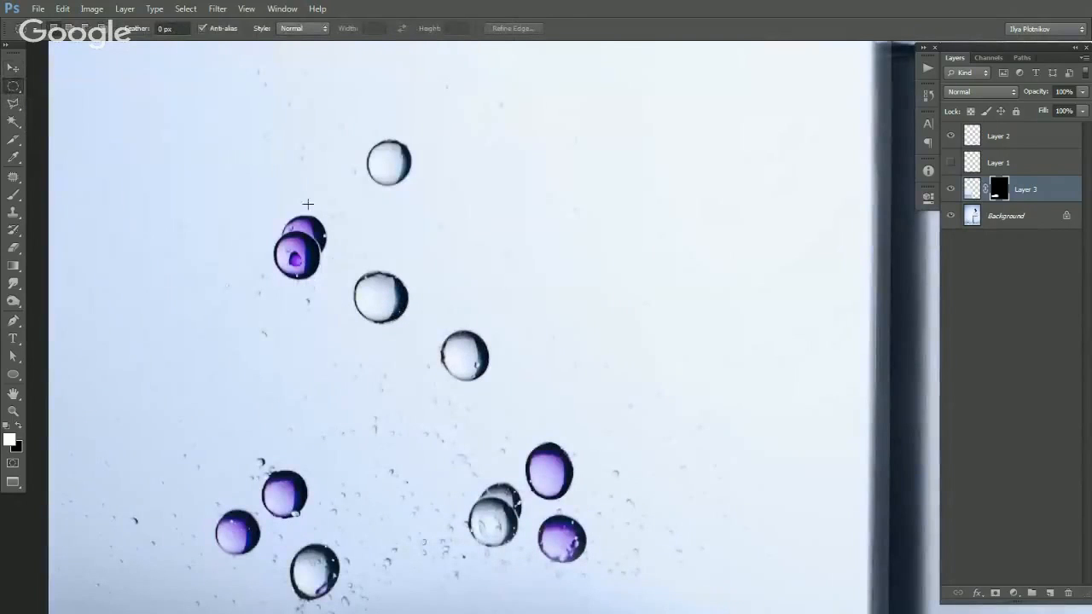
left_click(373, 285, "ctrl")
mouse_move(339, 262)
left_mouse_down()
mouse_move(419, 341)
mouse_move(406, 324)
left_mouse_up()
left_click(366, 302)
left_click_drag(341, 261, 414, 345)
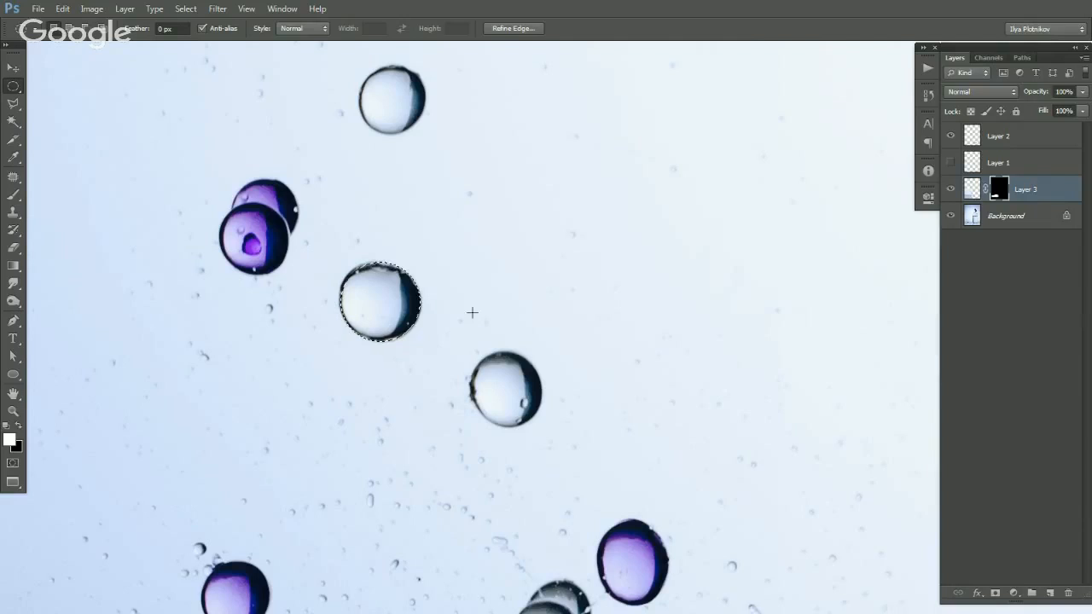
Feather the edge of the selection around the clear drop.
key("shift+F6")
key("Return")
key("v")
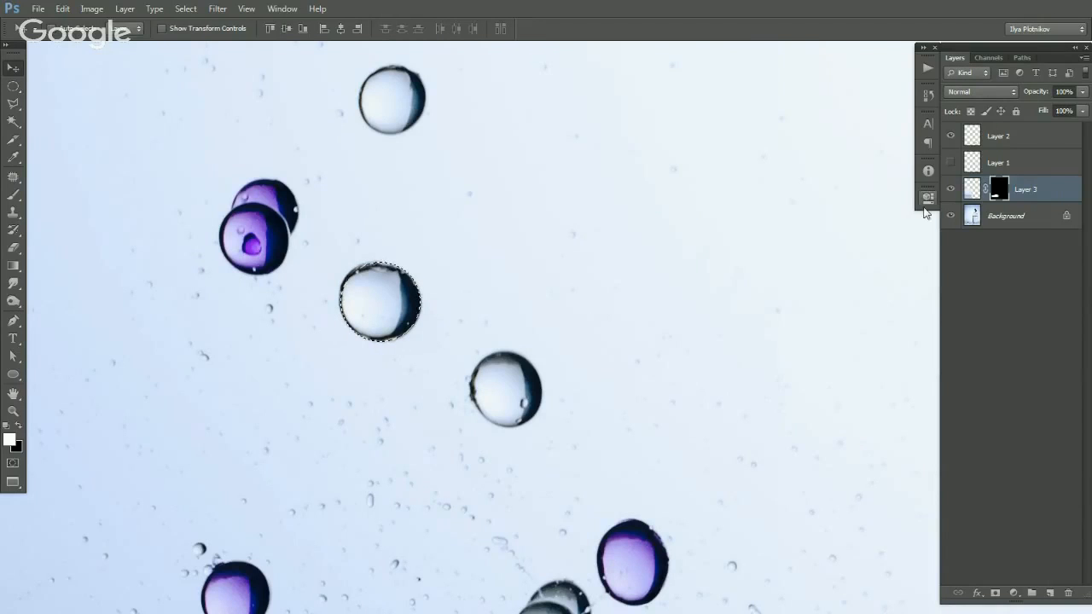
Copy the selected drop from the Background to a new layer and move the copy up beside the bottle's neck.
left_click(992, 223)
key("ctrl+j")
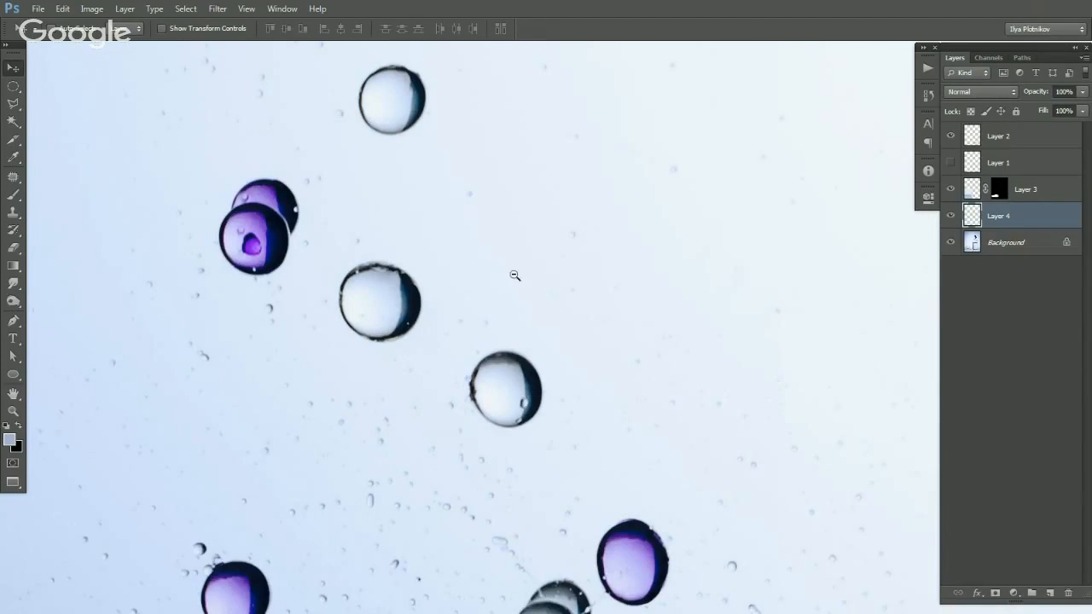
left_click(509, 312, "ctrl+alt")
left_click(509, 313, "alt")
left_click(512, 323, "alt")
left_click(521, 329, "alt")
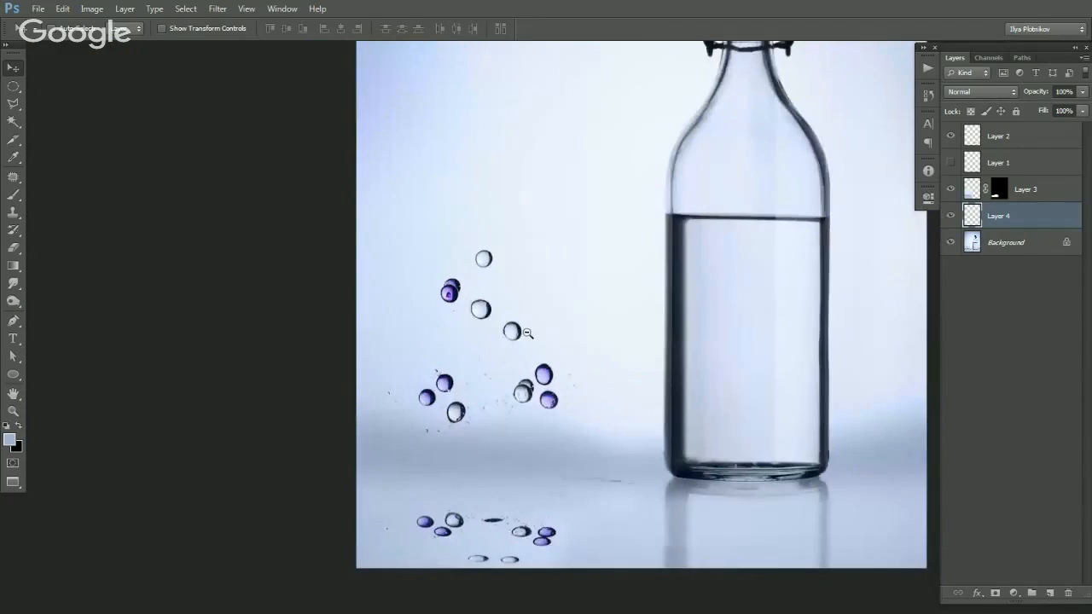
left_click(525, 331, "alt")
left_click_drag(520, 332, 448, 304)
left_click_drag(359, 342, 407, 207)
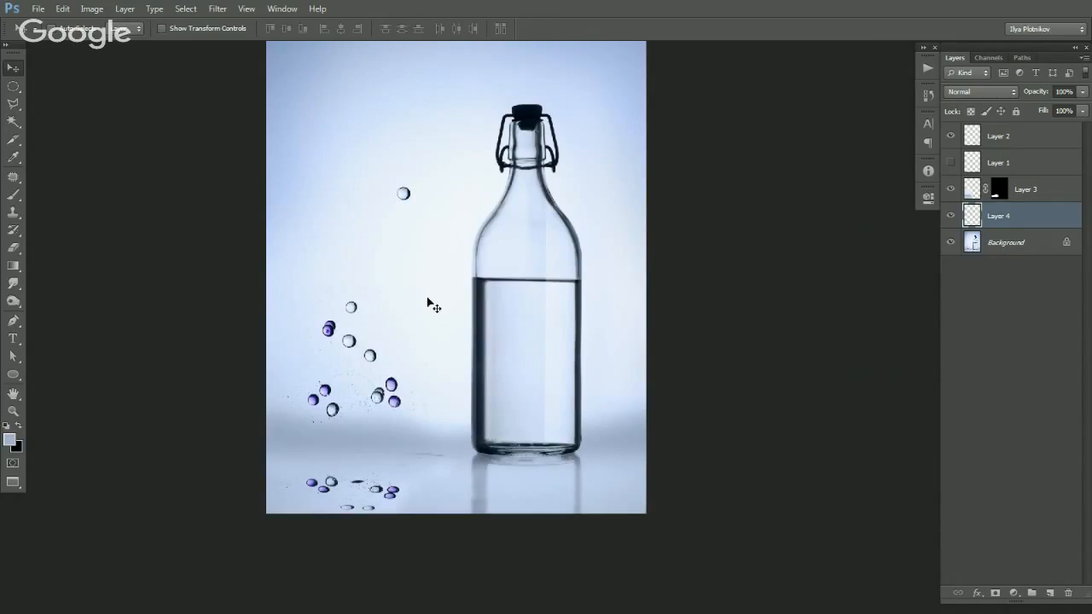
Patch the remaining drop clusters beside the bottle on the Background layer with clean backdrop.
key("m")
key("v")
left_click(975, 246)
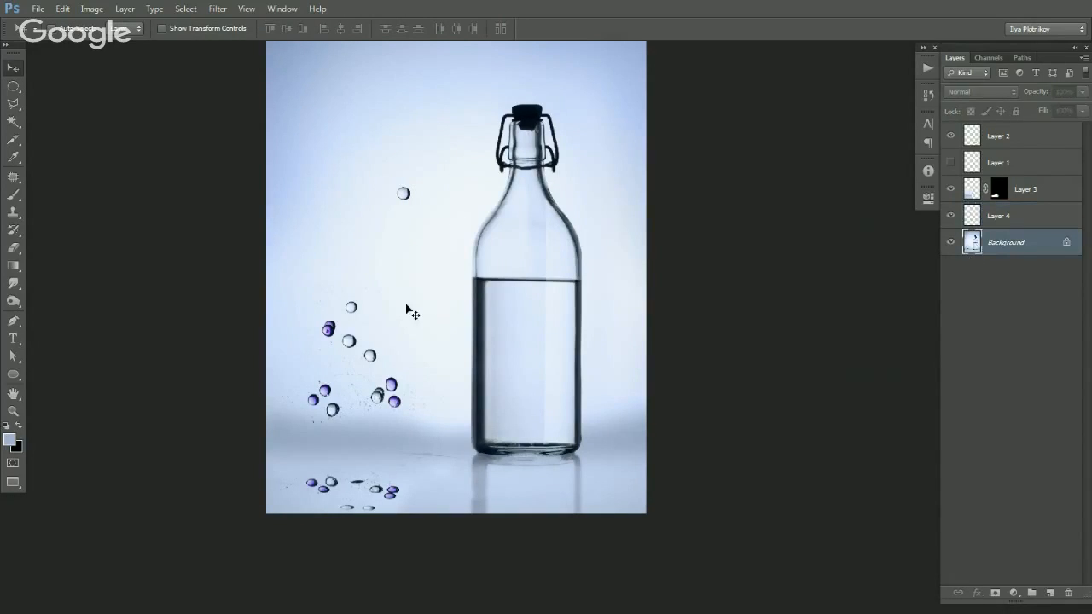
key("j")
mouse_move(297, 290)
left_mouse_down()
mouse_move(392, 358)
mouse_move(376, 292)
left_mouse_up()
left_click_drag(367, 320, 316, 184)
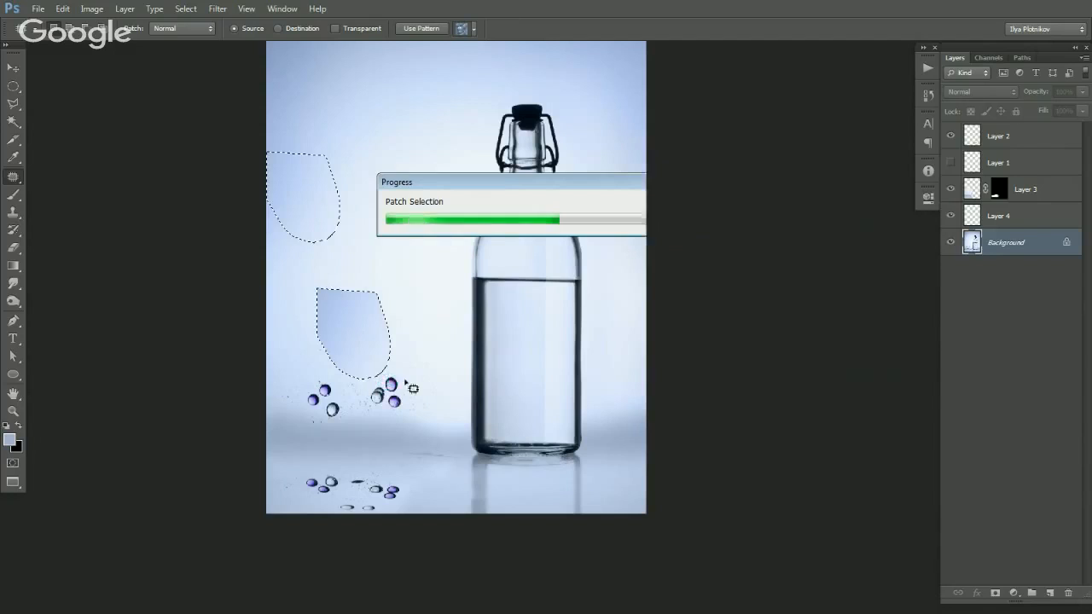
key("ctrl+d")
mouse_move(394, 384)
left_mouse_down()
mouse_move(365, 414)
mouse_move(407, 396)
mouse_move(402, 321)
left_mouse_up()
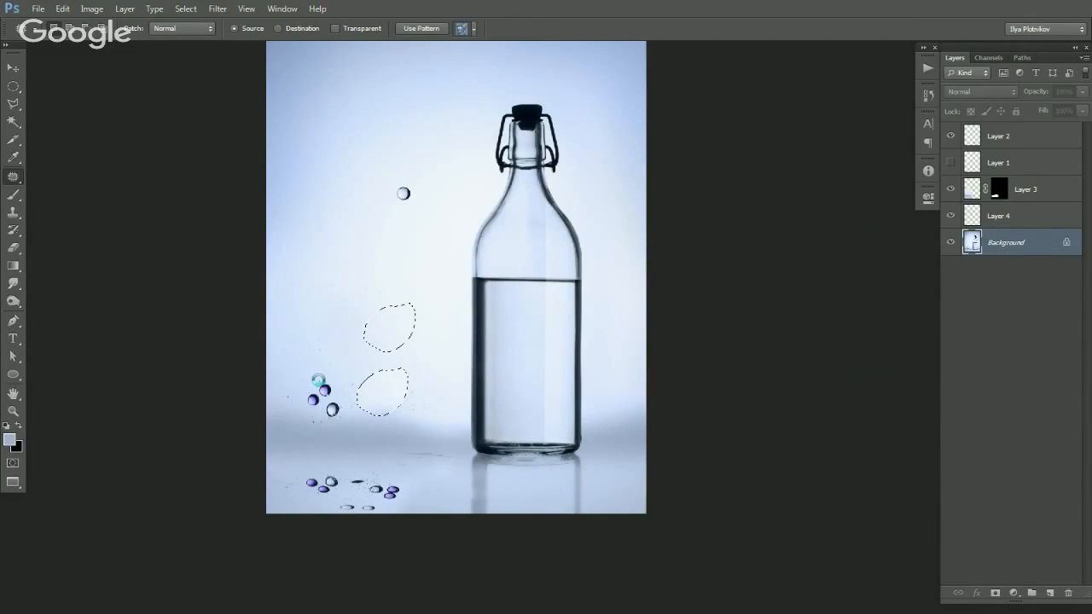
mouse_move(317, 378)
left_mouse_down()
mouse_move(305, 401)
mouse_move(341, 426)
mouse_move(320, 377)
mouse_move(331, 344)
left_mouse_up()
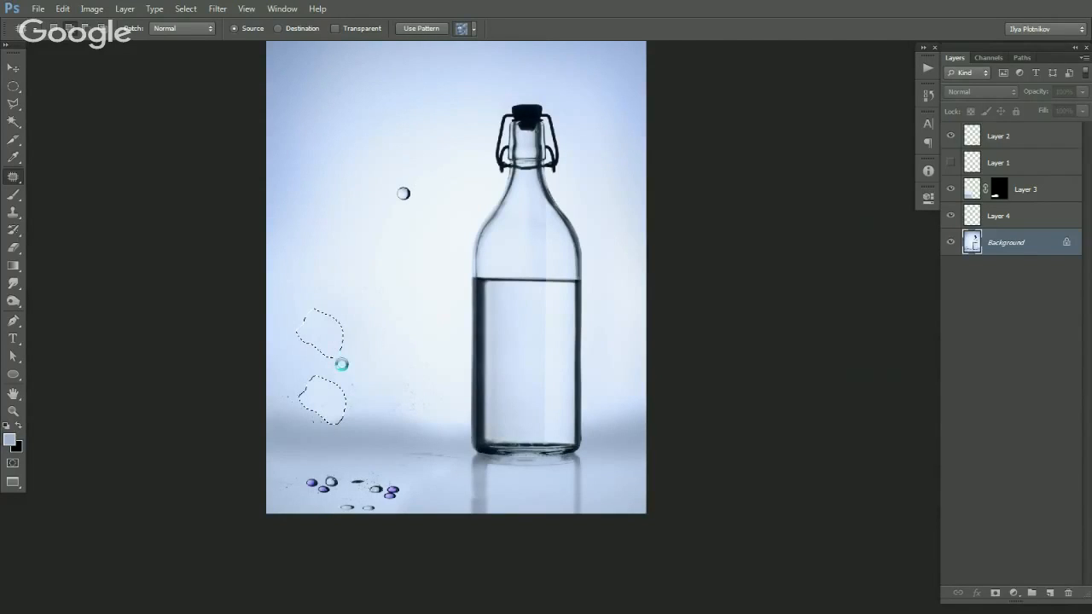
key("ctrl+d")
Patch away the drop reflections on the table surface with clean areas of the table.
mouse_move(373, 480)
left_mouse_down()
mouse_move(368, 494)
mouse_move(413, 492)
mouse_move(399, 480)
left_mouse_up()
left_click_drag(388, 494, 427, 492)
mouse_move(307, 480)
left_mouse_down()
mouse_move(300, 489)
mouse_move(320, 507)
mouse_move(384, 483)
mouse_move(298, 475)
left_mouse_up()
left_click_drag(344, 487, 432, 486)
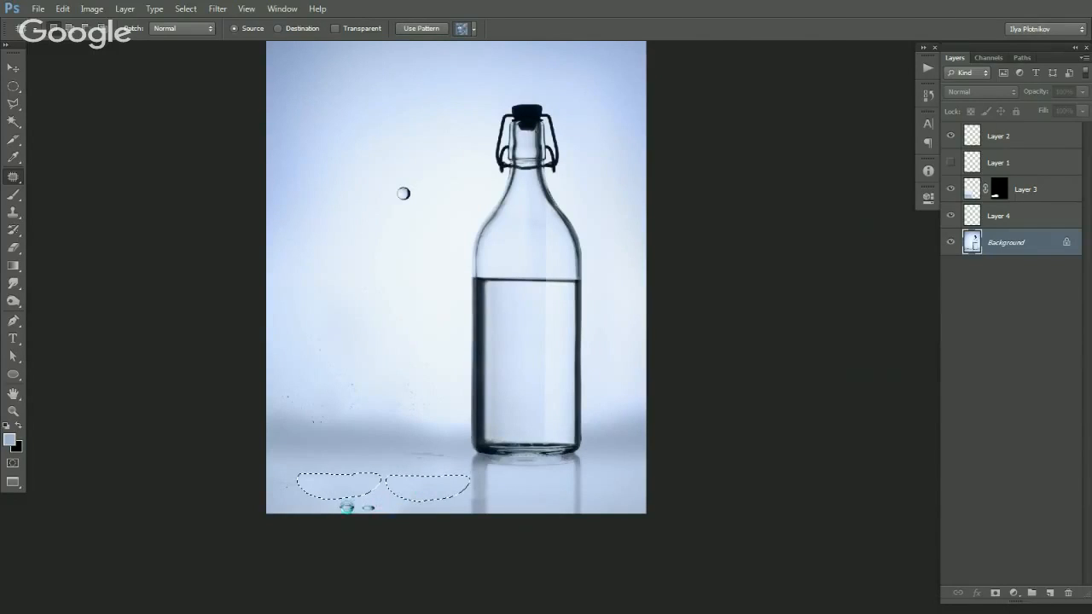
left_click_drag(333, 507, 412, 493)
key("ctrl+d")
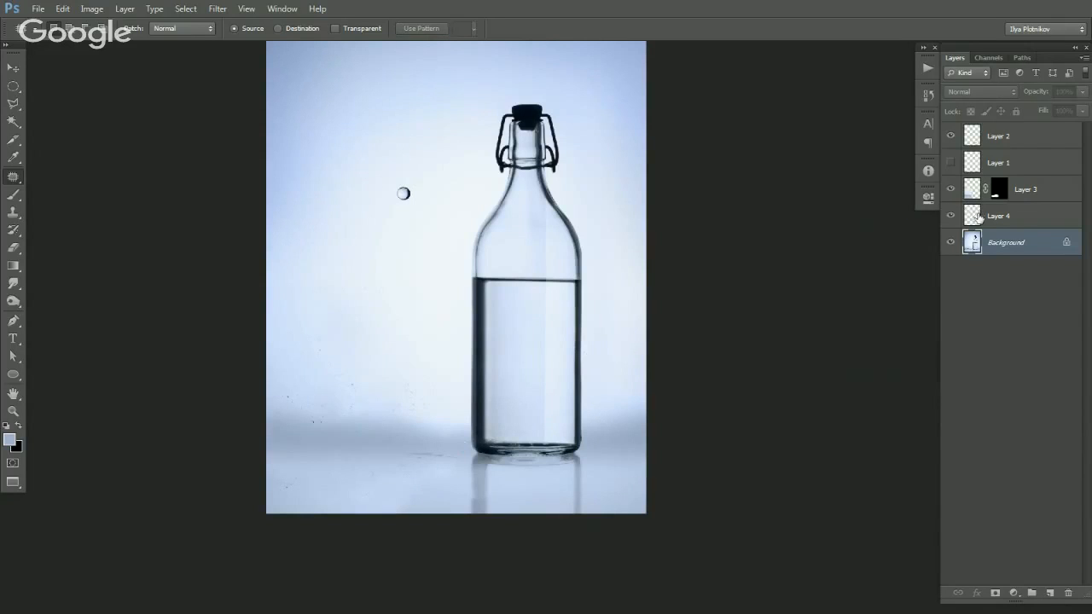
Bring the copied drop's layer to the front of the layer stack.
key("v")
left_click(972, 139)
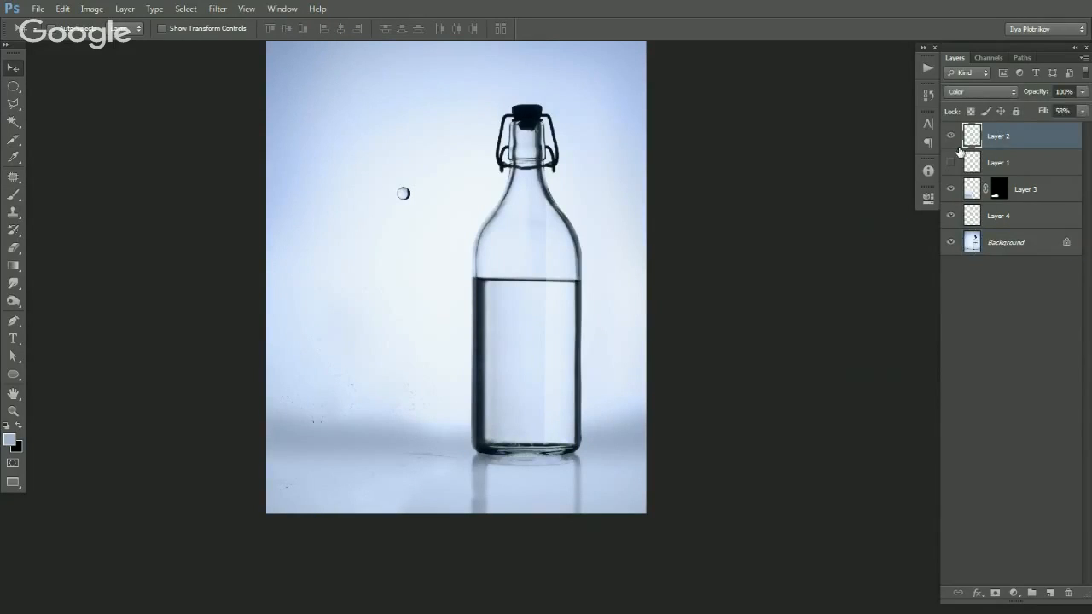
left_click(967, 220)
key("ctrl+shift+bracketright")
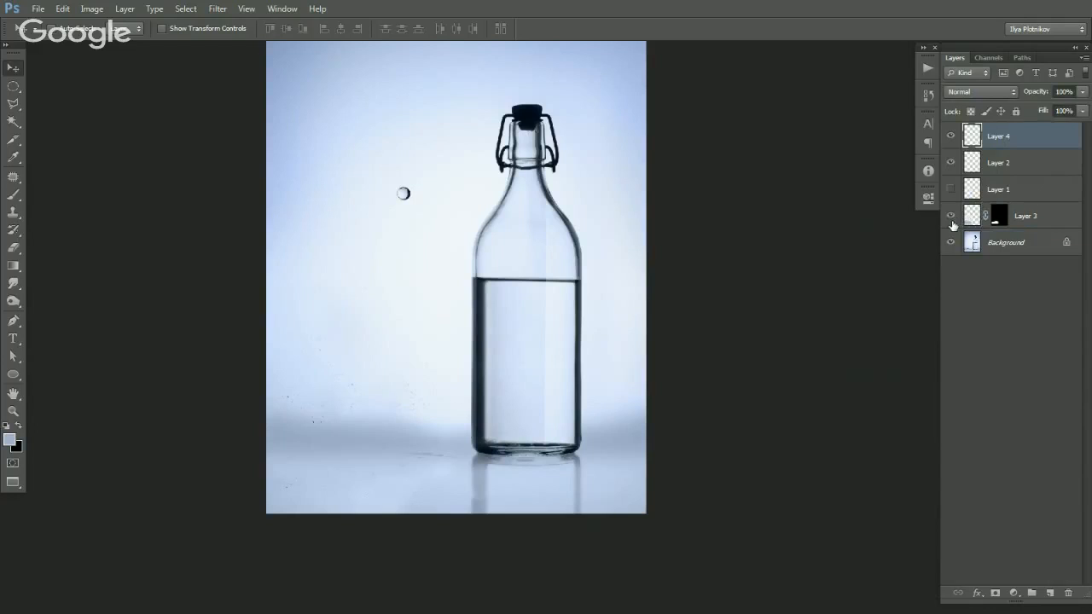
Move the drop down near the table line and place a vertically flipped copy below it as a reflection.
mouse_move(419, 239)
left_mouse_down()
mouse_move(459, 196)
mouse_move(401, 355)
mouse_move(412, 333)
mouse_move(411, 257)
left_mouse_up()
left_click(421, 382, "ctrl")
left_click(416, 386, "ctrl")
left_click(416, 387, "ctrl")
left_click_drag(357, 168, 421, 231)
left_click_drag(421, 231, 428, 359)
key("ctrl+t")
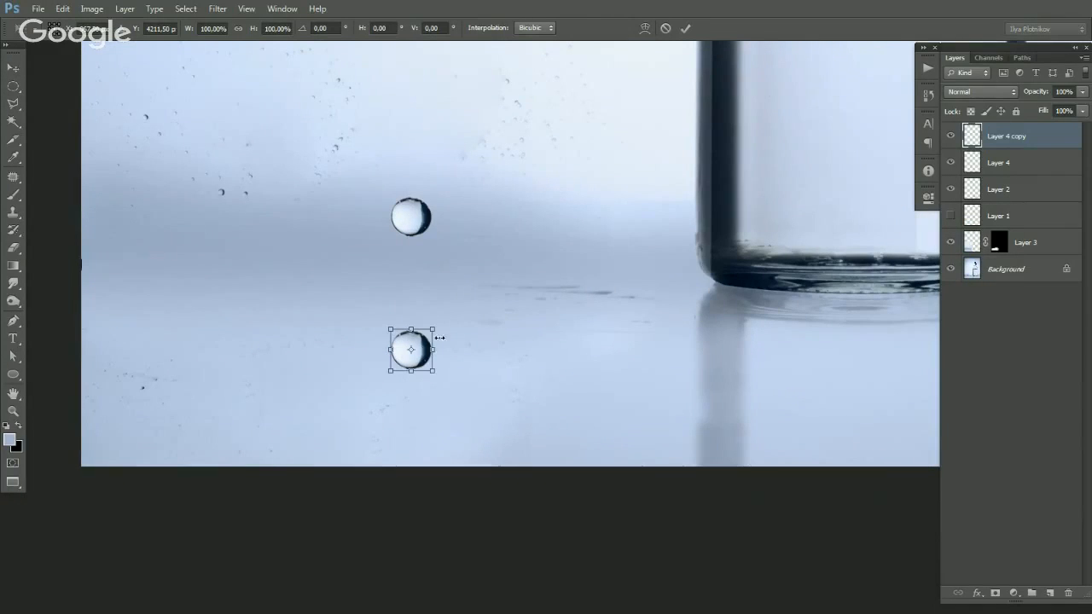
right_click(426, 347)
left_click(498, 567)
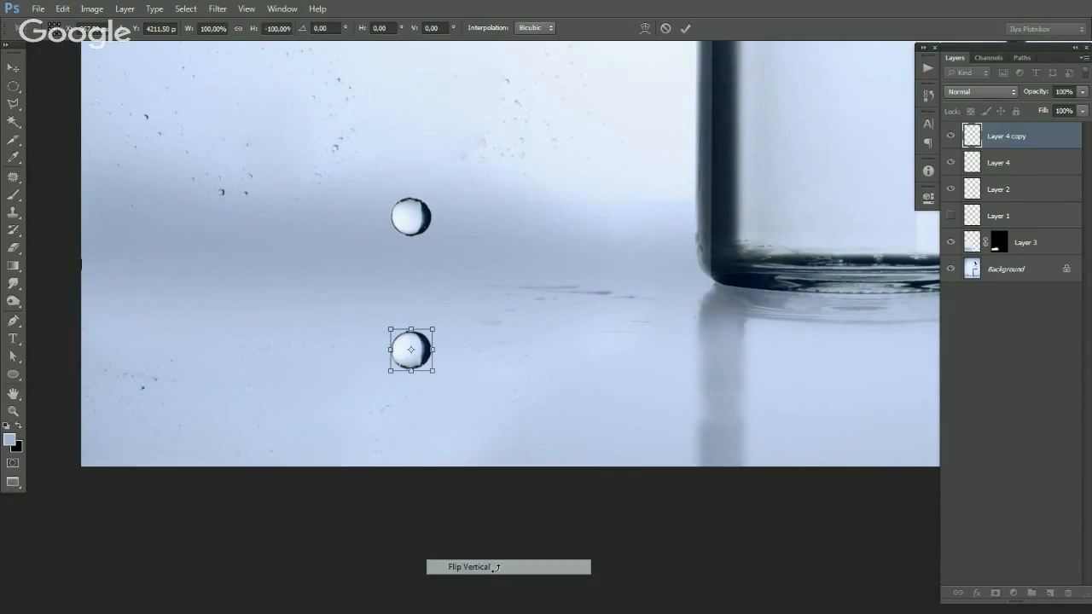
key("Return")
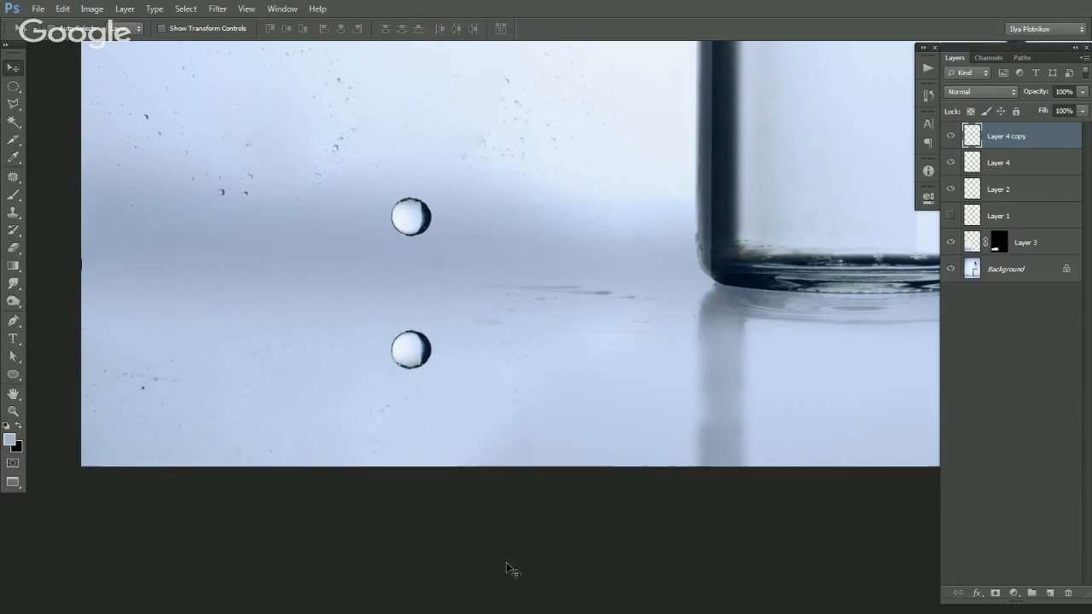
Try the reflection copy at 40% opacity with its height squashed to about 40%, and delete that copy.
key("4")
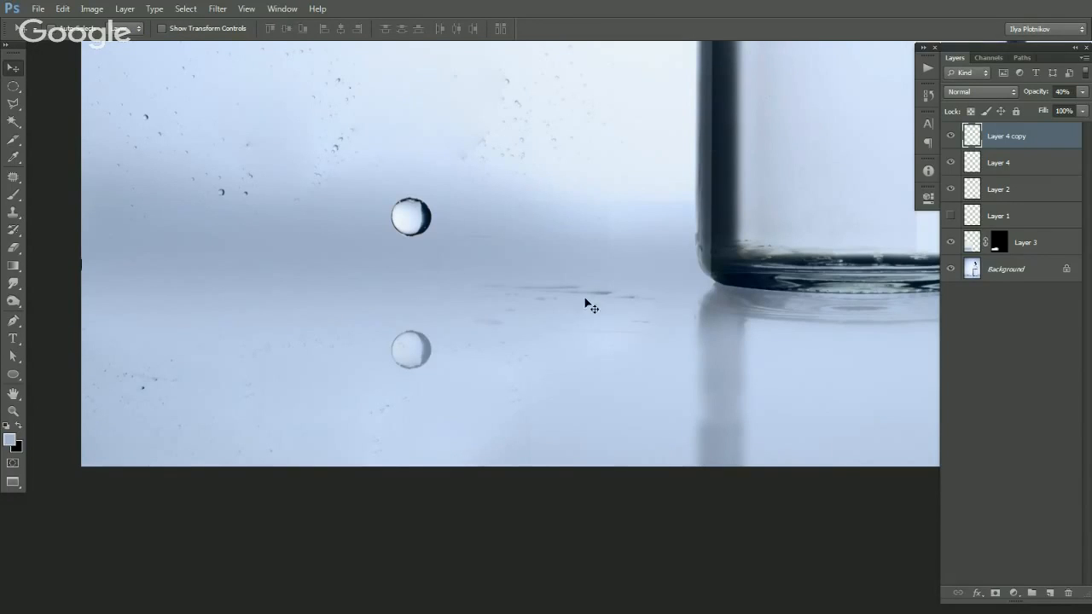
key("ctrl+t")
left_click_drag(411, 371, 412, 358)
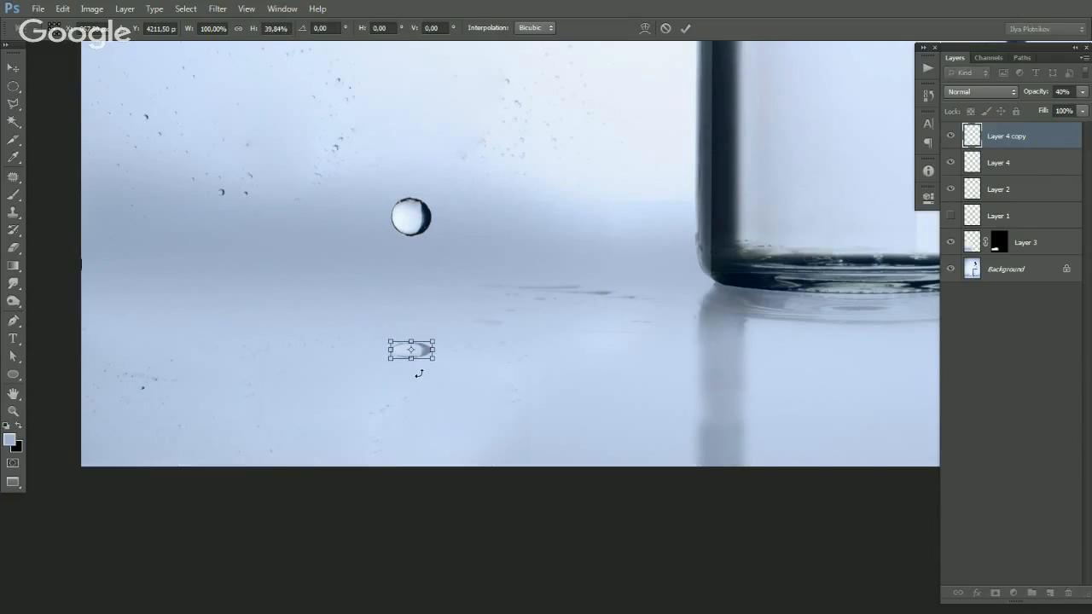
key("Return")
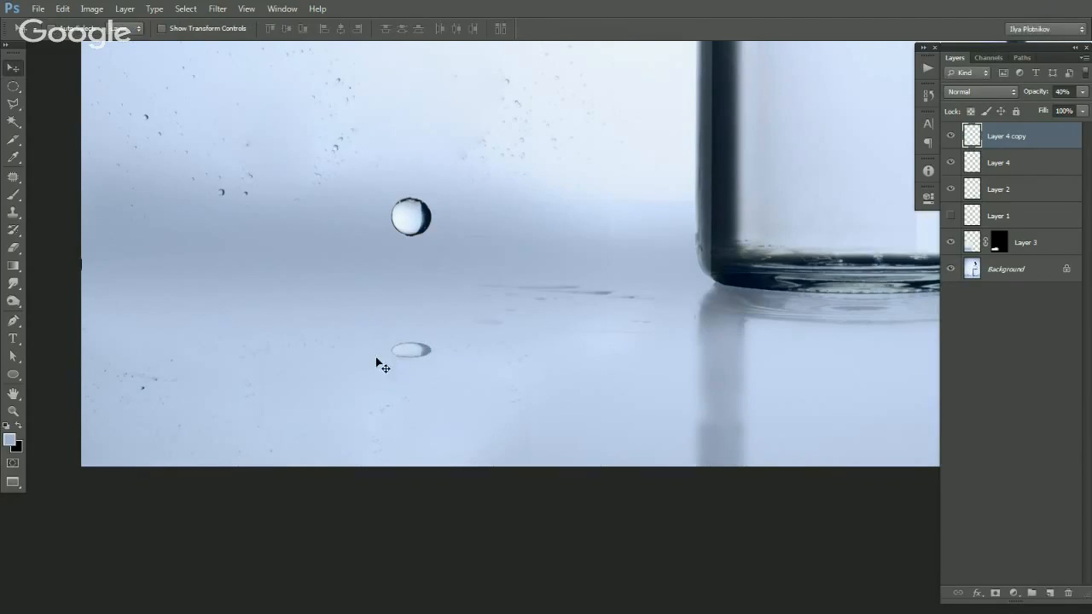
left_click_drag(408, 359, 408, 367)
left_click(422, 357, "alt")
left_click(422, 357, "alt")
left_click(422, 380, "alt")
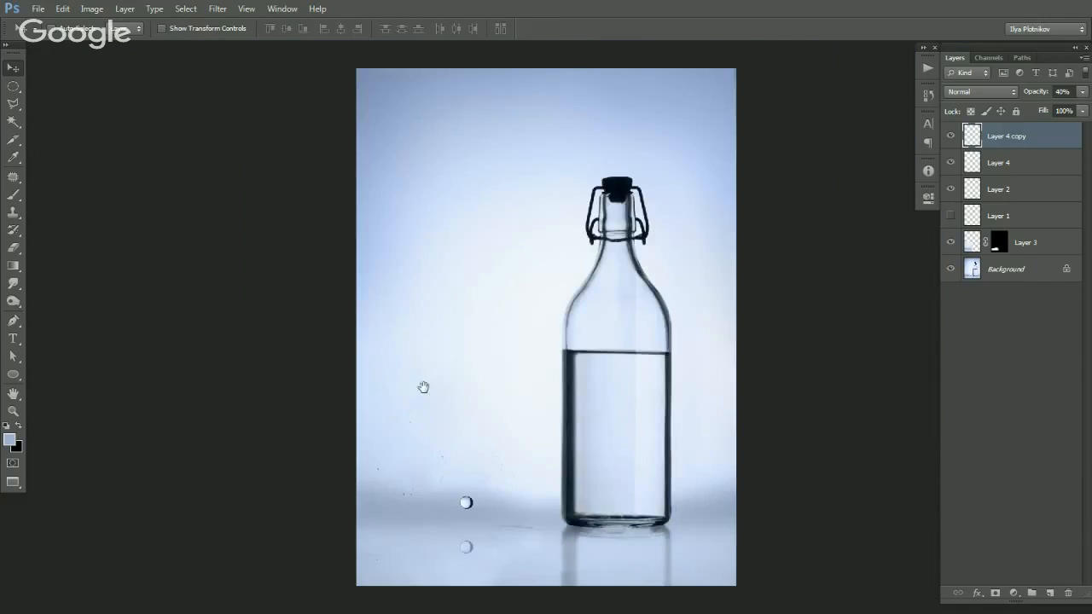
key("Delete")
Compare the image with and without the Color-blended layer and the drop layer.
left_click(971, 167)
left_click(952, 165)
left_click(951, 166)
left_click(951, 139)
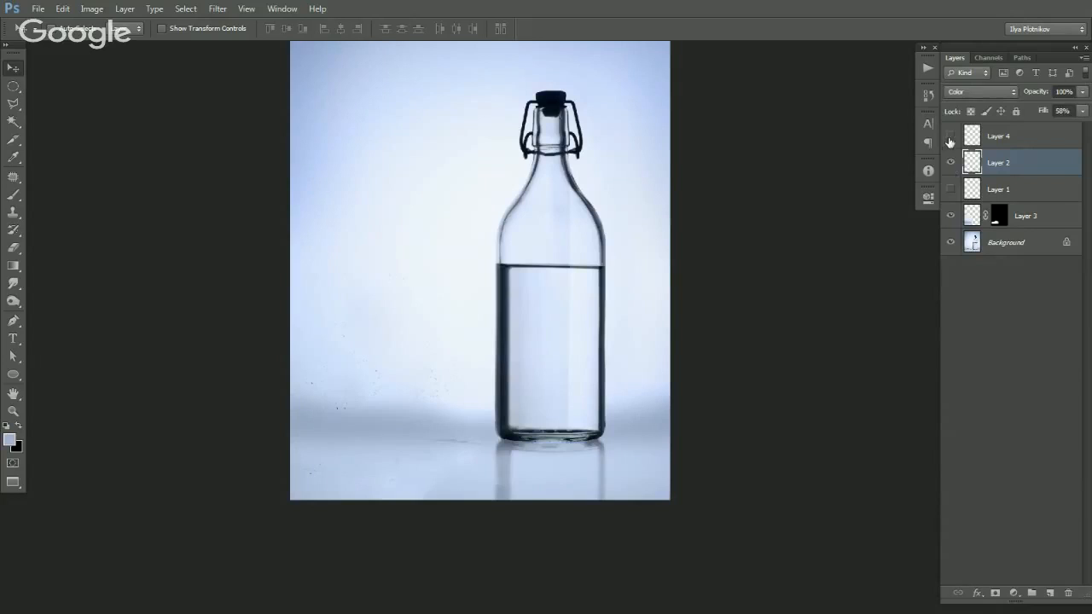
left_click(951, 139)
Move the drop layer back up to the backdrop beside the bottle's neck.
left_click(971, 142)
left_click(531, 317, "alt")
left_click_drag(534, 361, 492, 341)
left_click_drag(396, 374, 466, 203)
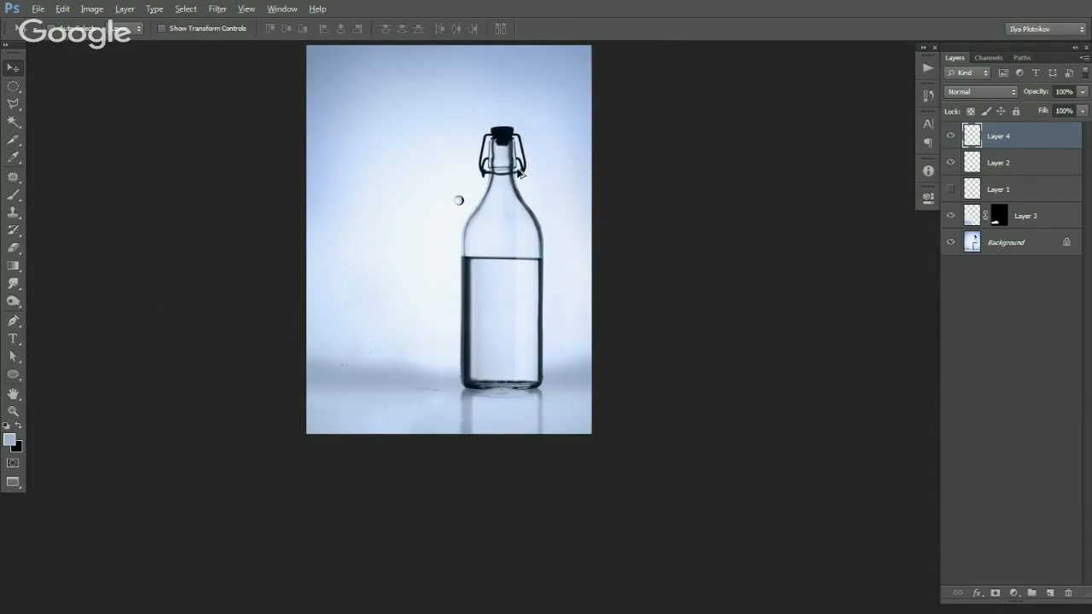
Duplicate the drop, greatly enlarge the copy at the image's right edge and apply a 52.1-pixel Gaussian Blur.
left_click_drag(475, 212, 576, 198, "alt")
key("ctrl+t")
key("Return")
key("ctrl+alt+f")
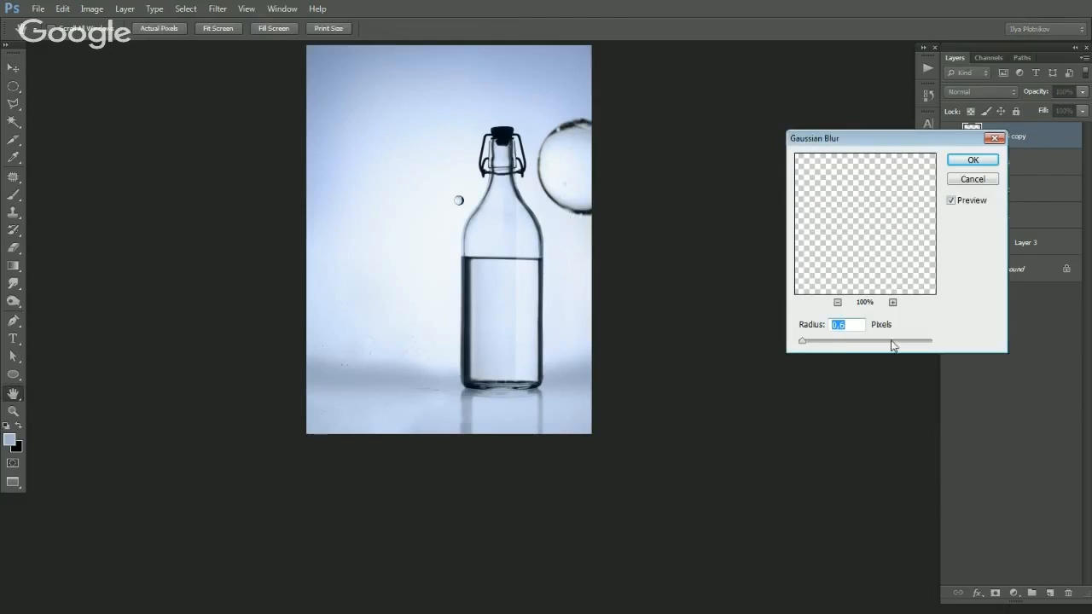
left_click_drag(836, 342, 862, 346)
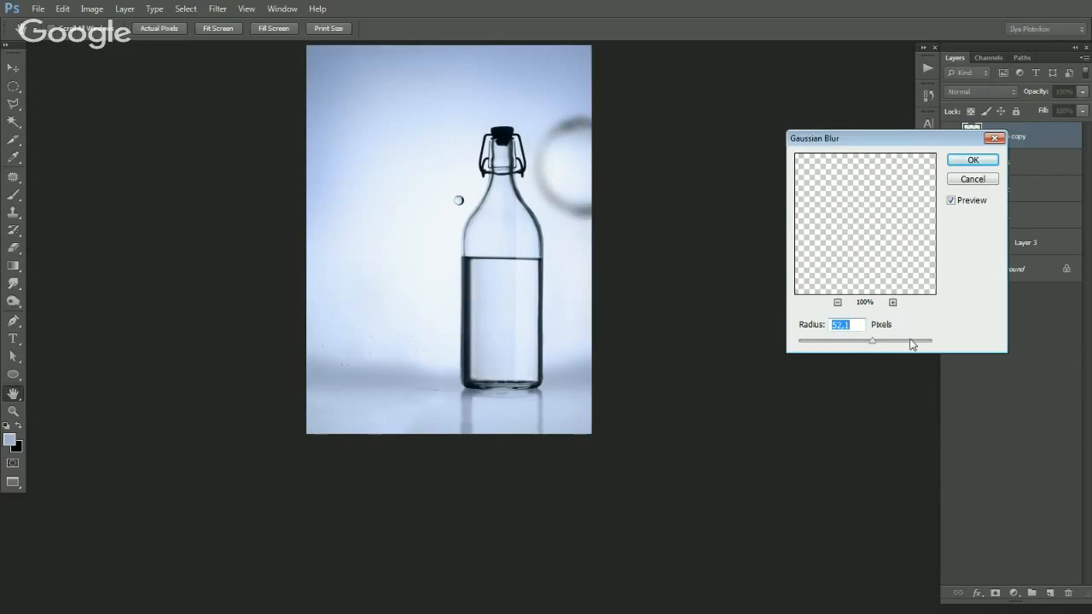
key("Return")
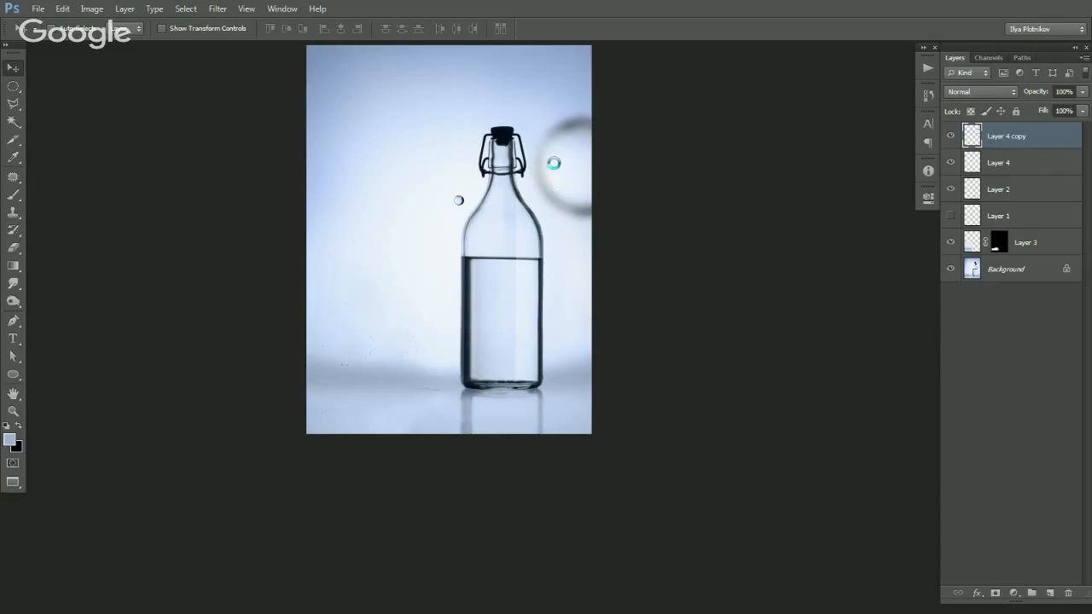
Move the large blurred drop down over the bottle's lower right edge and rotate it so its dark side faces up.
left_click_drag(573, 185, 571, 325)
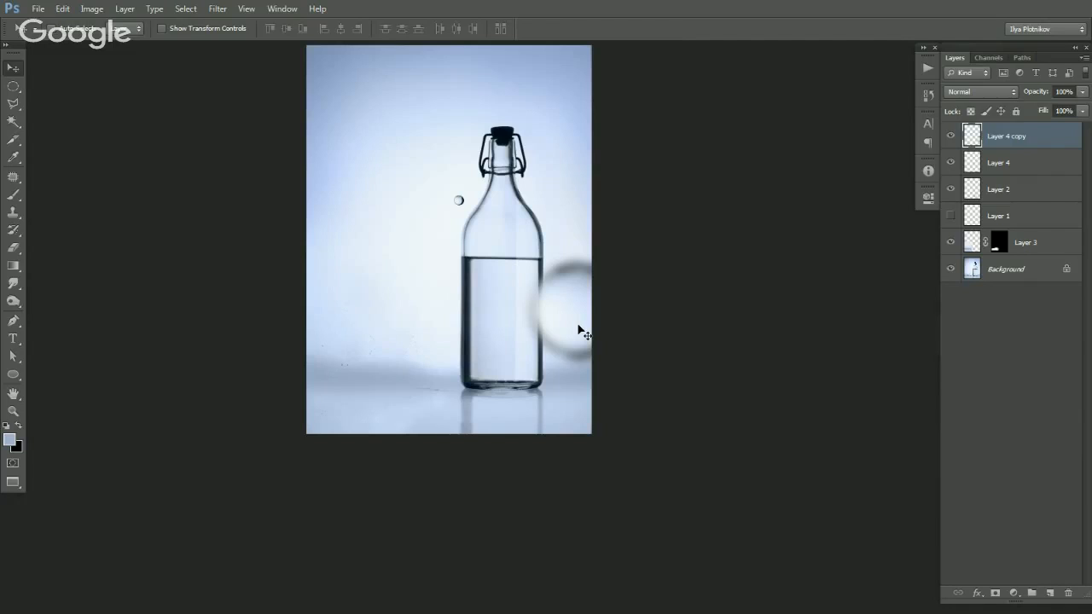
key("ctrl+t")
left_click_drag(713, 340, 693, 225)
left_click_drag(589, 334, 585, 366)
key("Return")
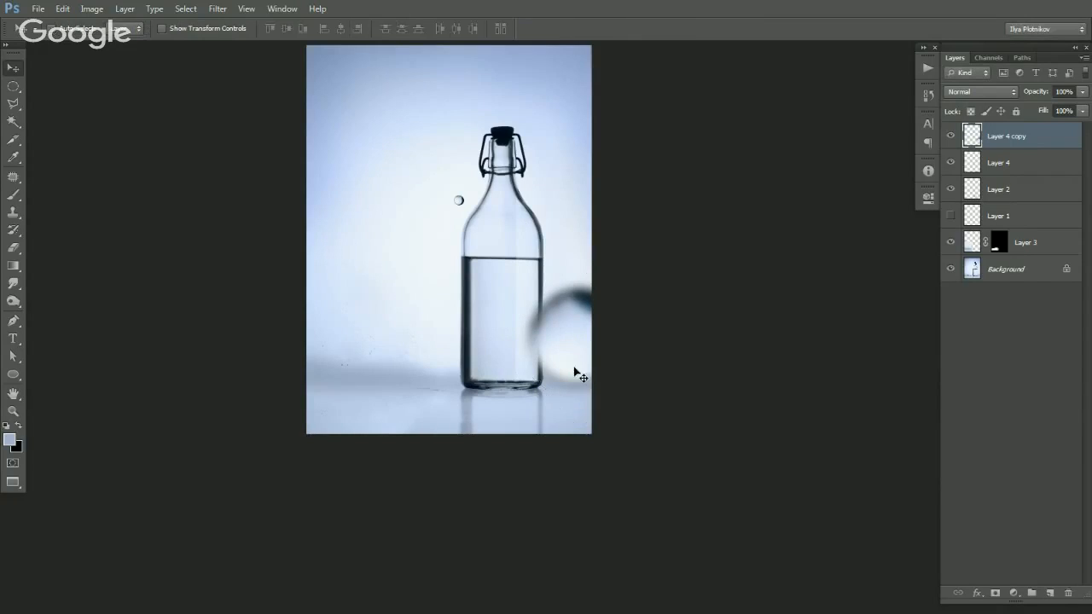
Place three resized copies of the sharp drop at the bottle's right shoulder, left of the waterline and over its lower left edge.
left_click(990, 164)
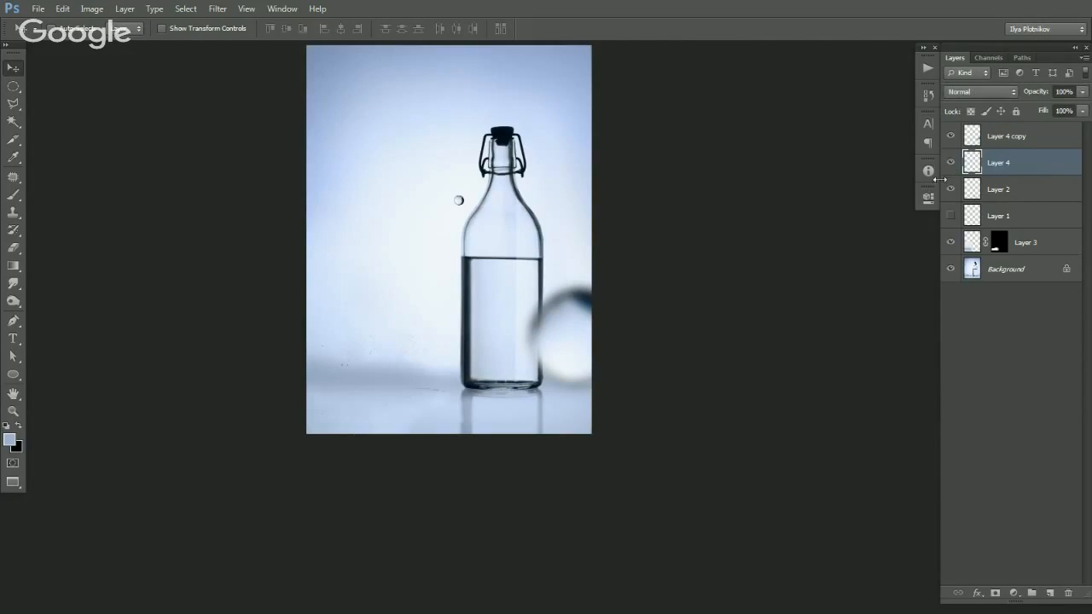
left_click_drag(460, 203, 453, 360)
key("ctrl+t")
key("Return")
key("ctrl+t")
key("Return")
key("ctrl+t")
key("Return")
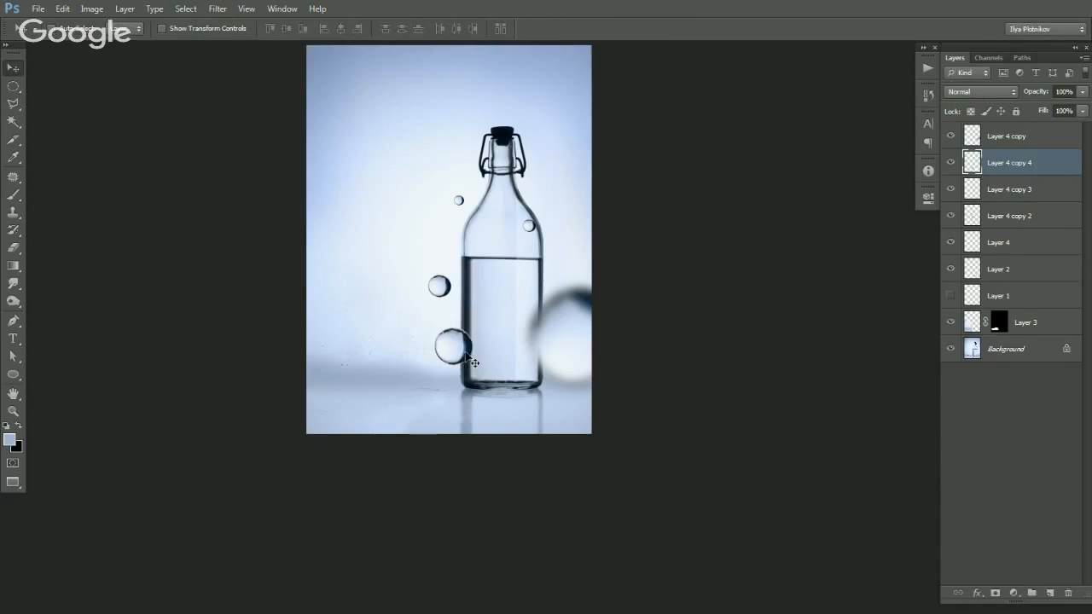
Apply an 11.4-pixel Gaussian Blur to the drop overlapping the bottle's lower left edge.
key("ctrl+alt+f")
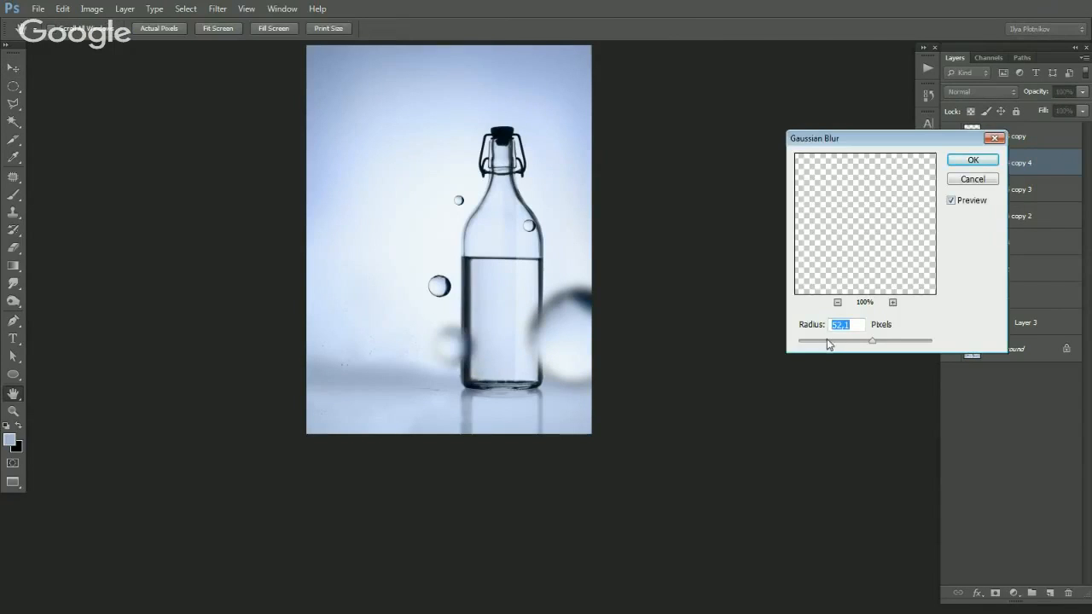
left_click(837, 342)
left_click_drag(839, 344, 855, 345)
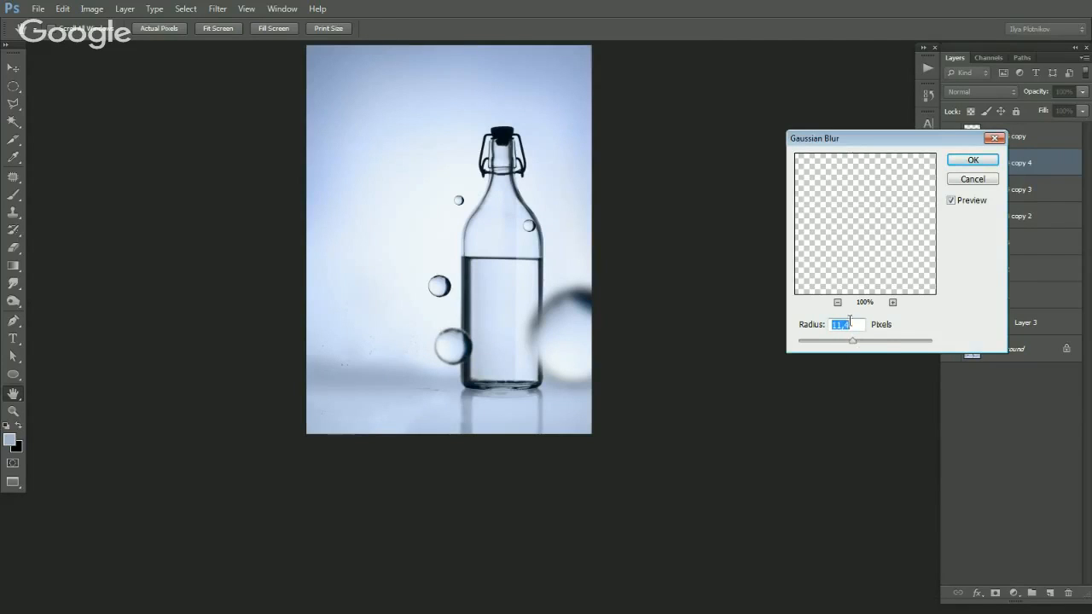
key("Return")
Duplicate the softly blurred drop onto the bottle's right edge at the waterline and rotate the copy about 35°.
left_click_drag(461, 347, 556, 273, "alt")
key("ctrl+t")
left_click_drag(575, 236, 594, 256)
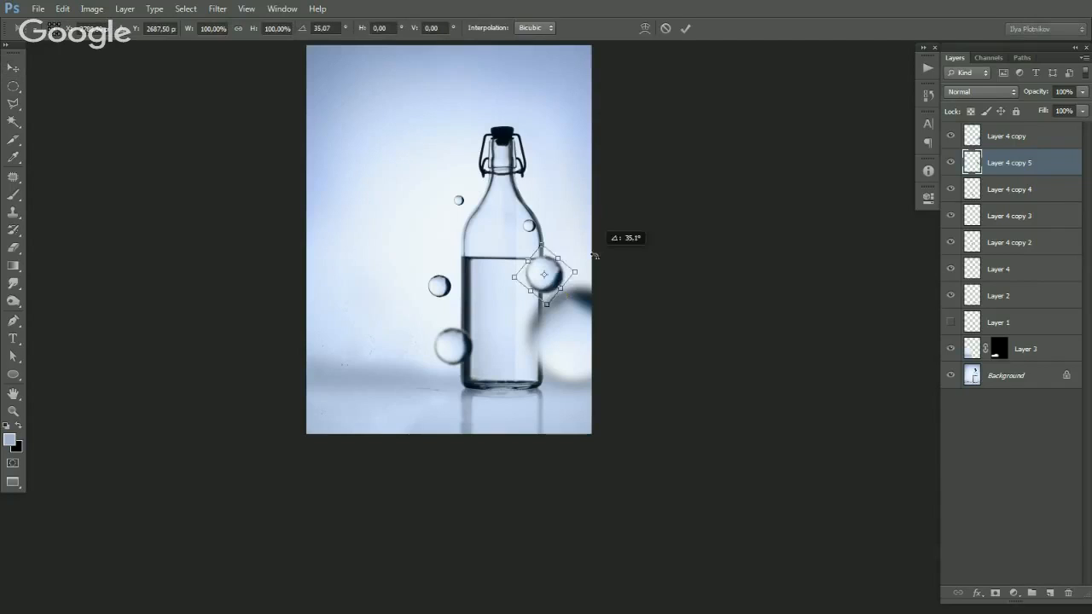
key("Return")
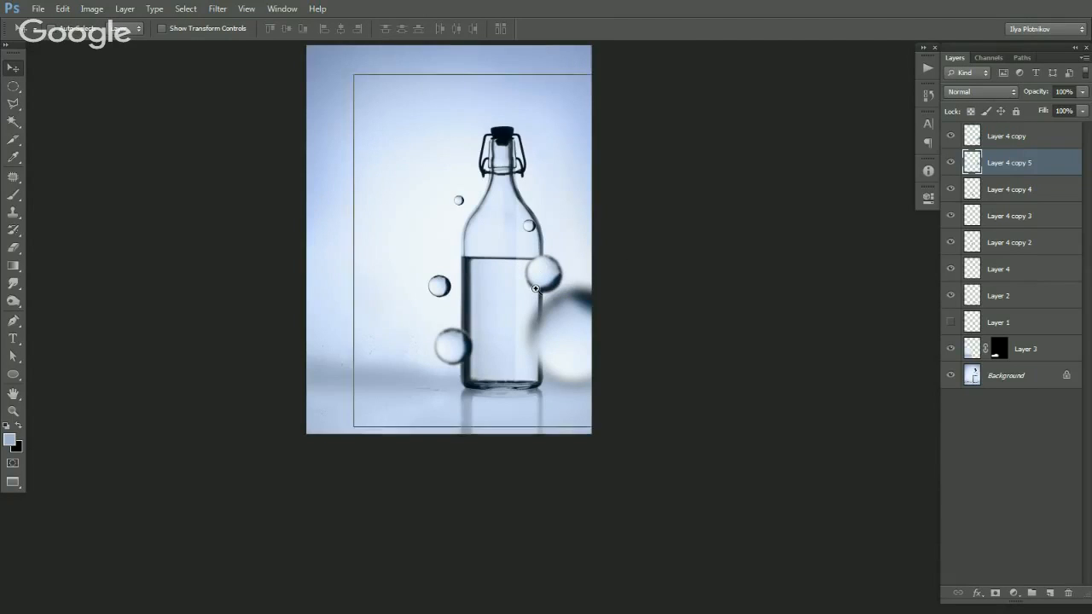
Select the part of the rotated drop that overlaps the bottle with a rectangular marquee and copy it to a new layer.
left_click(536, 289, "ctrl")
key("m")
left_click_drag(508, 215, 550, 331)
key("shift+m")
left_click_drag(508, 207, 549, 341)
key("Delete")
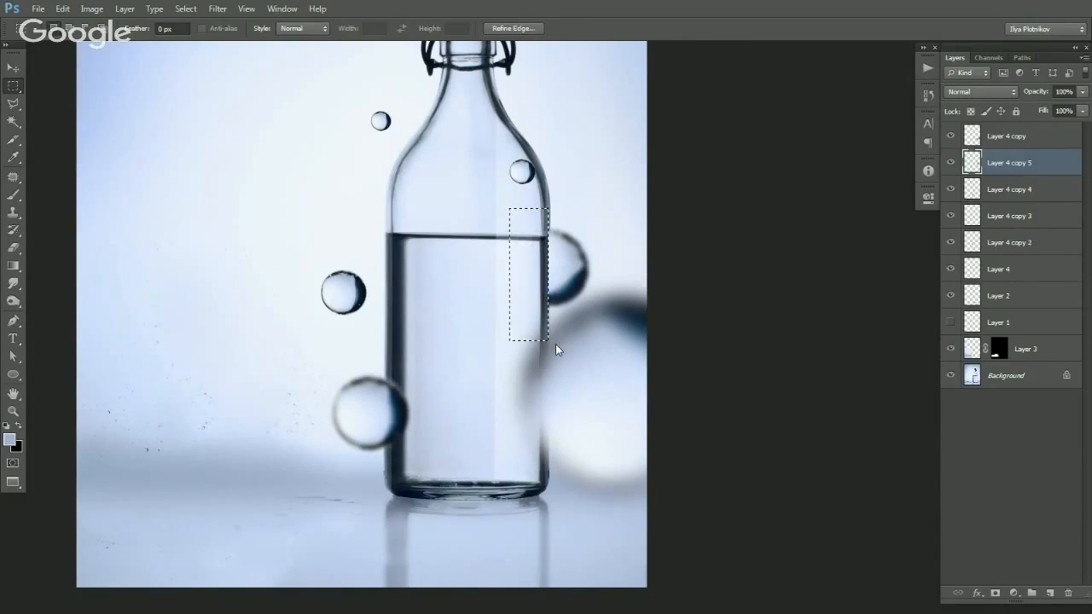
key("ctrl+z")
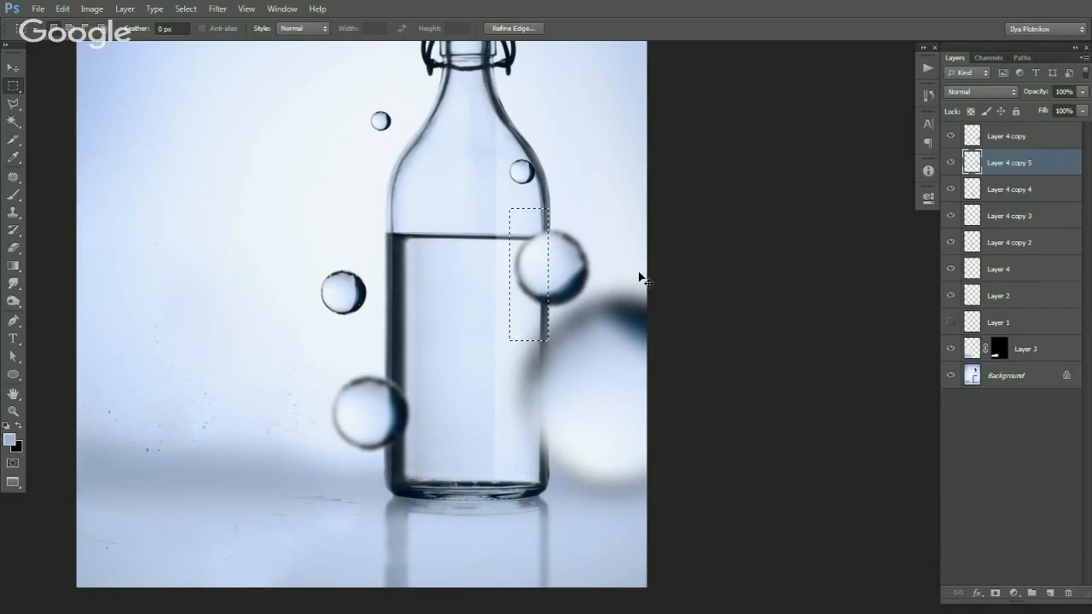
key("ctrl+j")
Shift the copied drop section slightly down and left inside the bottle, and warp its left side outward to imitate refraction.
key("v")
key("ctrl+t")
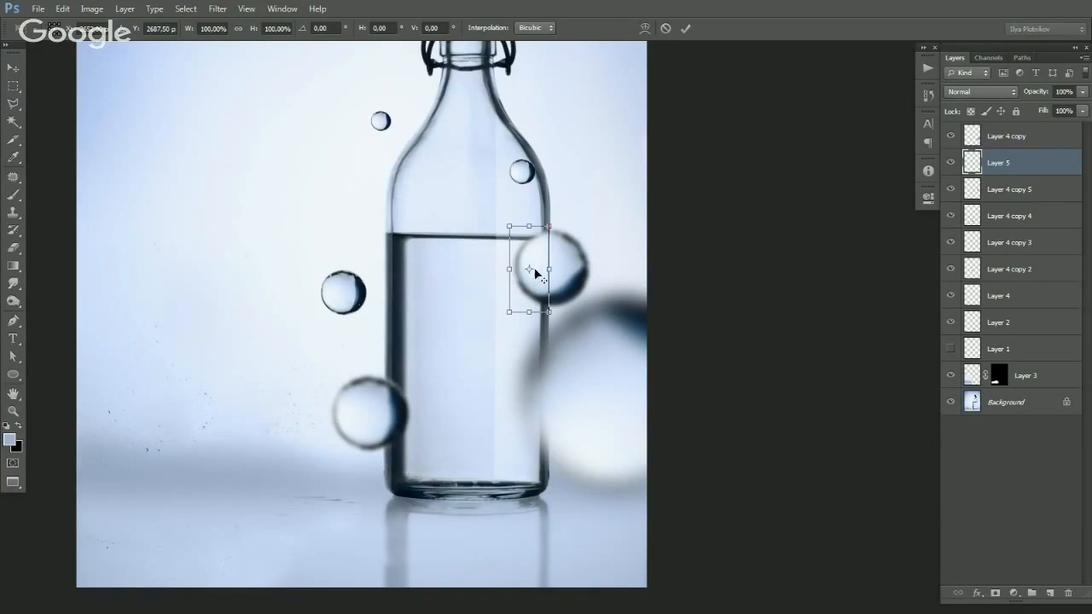
scroll(538, 294, "up", 1)
left_click_drag(538, 295, 529, 316)
left_click(646, 28)
left_click_drag(492, 263, 464, 259)
left_click_drag(492, 302, 456, 304)
left_click_drag(492, 340, 482, 363)
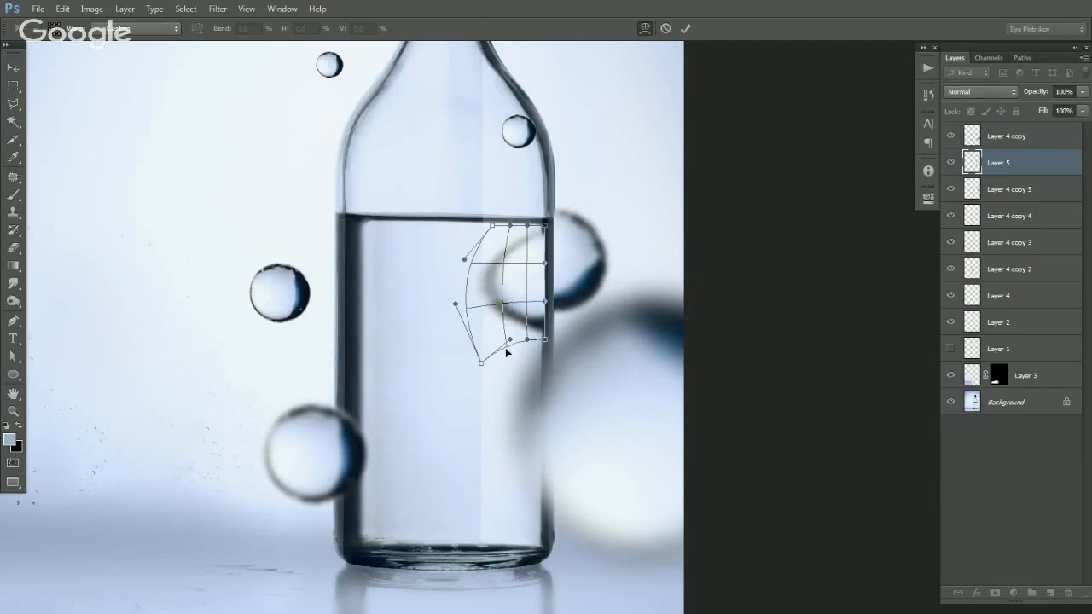
left_click_drag(492, 225, 490, 184)
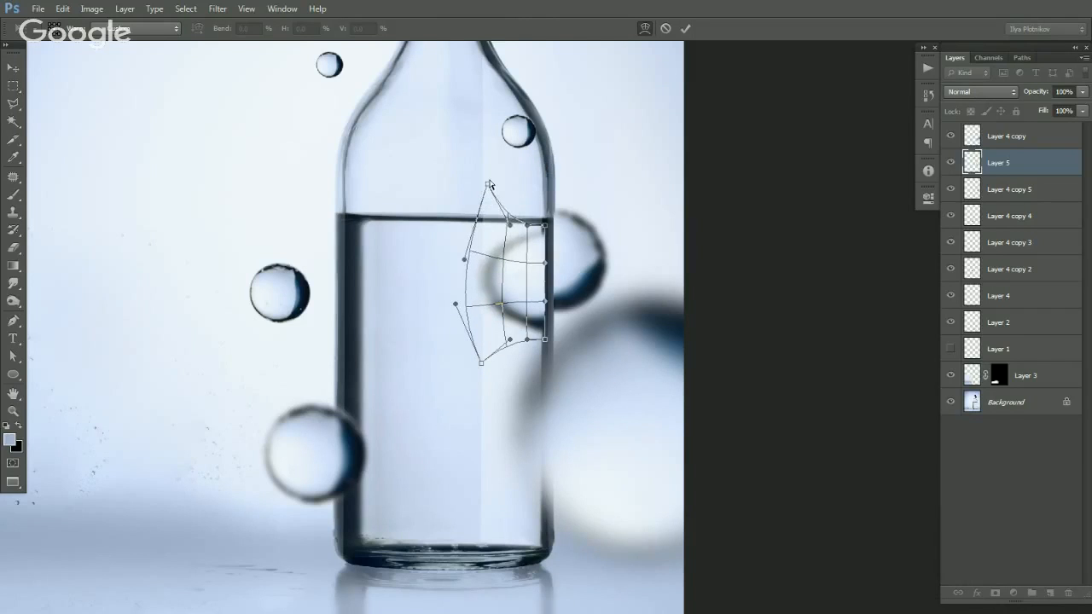
key("Return")
Set the warped drop section's blending mode to Multiply.
left_click(976, 92)
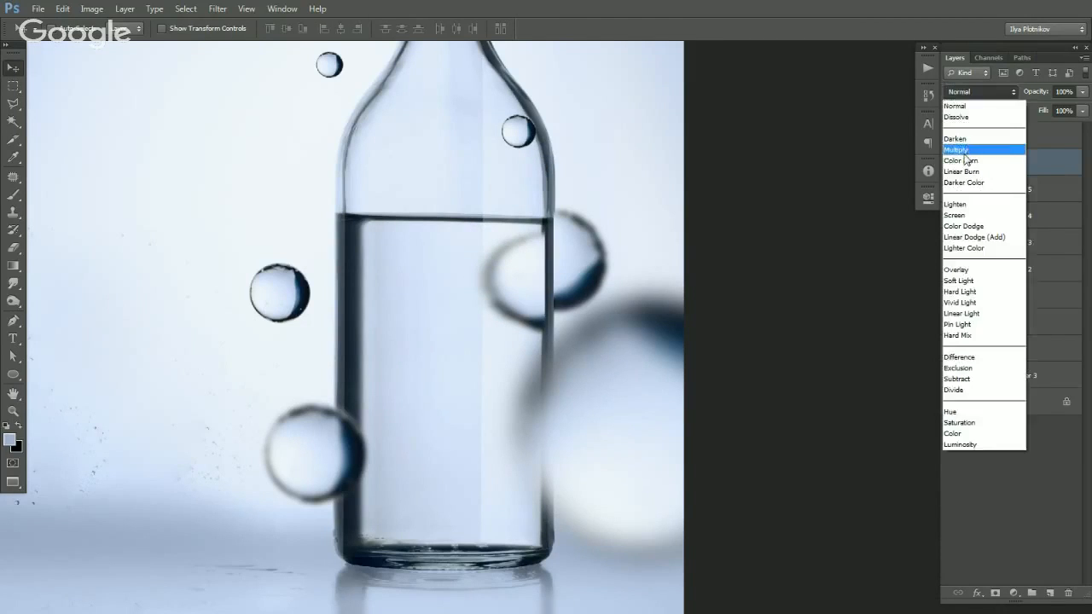
left_click(962, 150)
key("ctrl+0")
left_click_drag(552, 330, 498, 305)
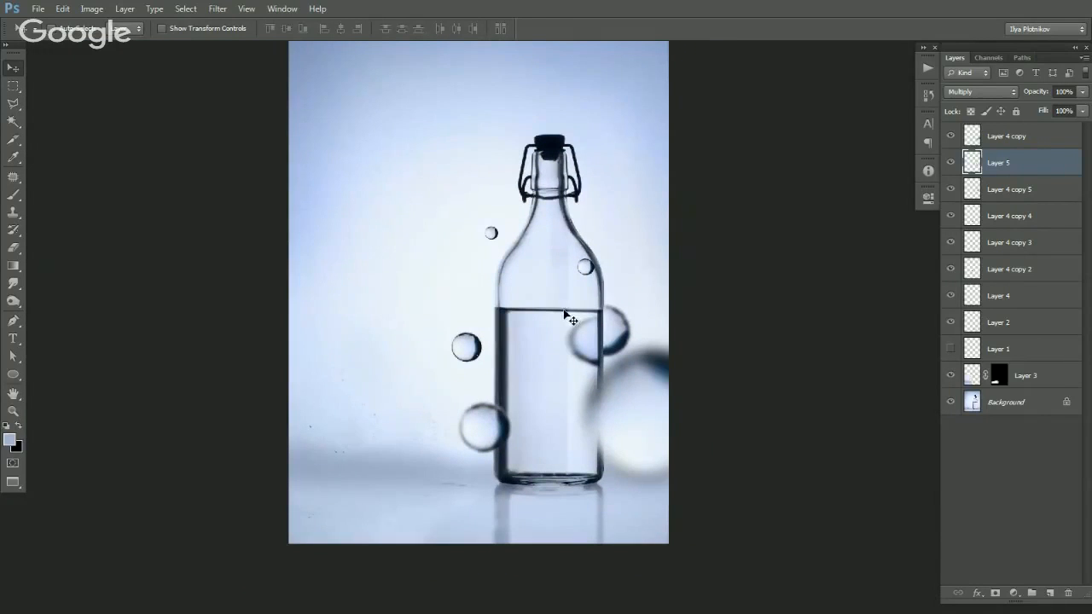
Move the small drop at the bottle's right shoulder outward, clear of the glass edge.
left_click(588, 271, "ctrl")
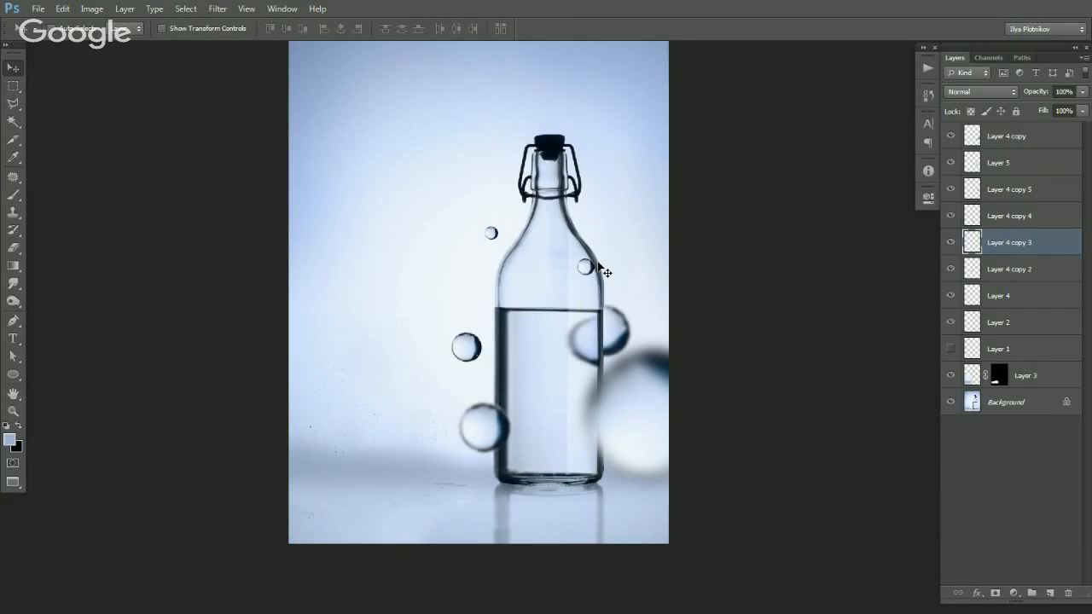
left_click_drag(588, 271, 596, 270)
left_click(583, 314, "alt")
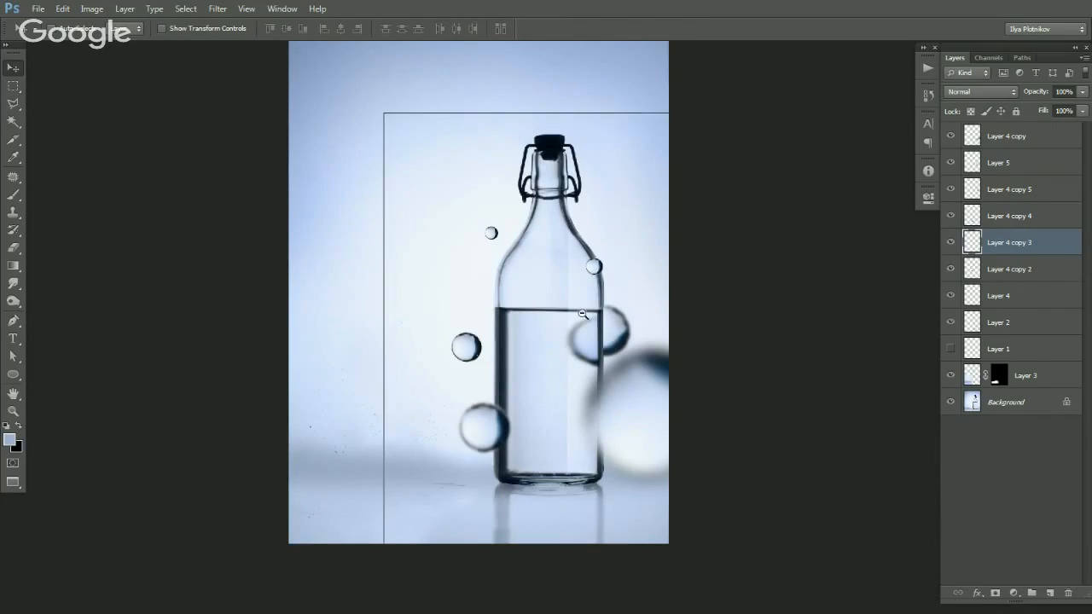
Preview the composition full screen and save it as a layered Photoshop PSD file in the participant's folder.
key("f")
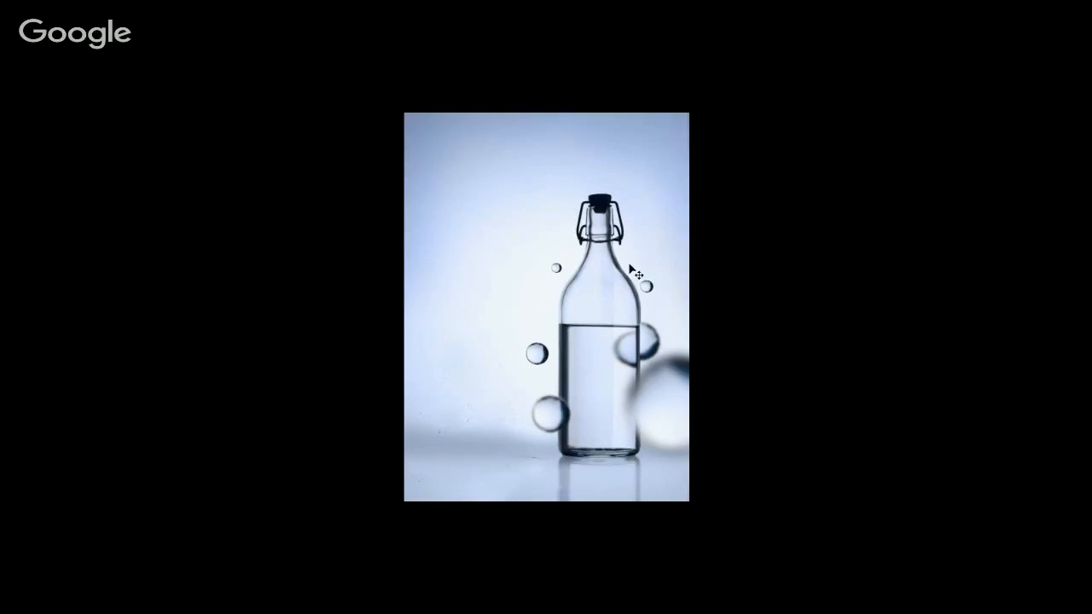
key("f")
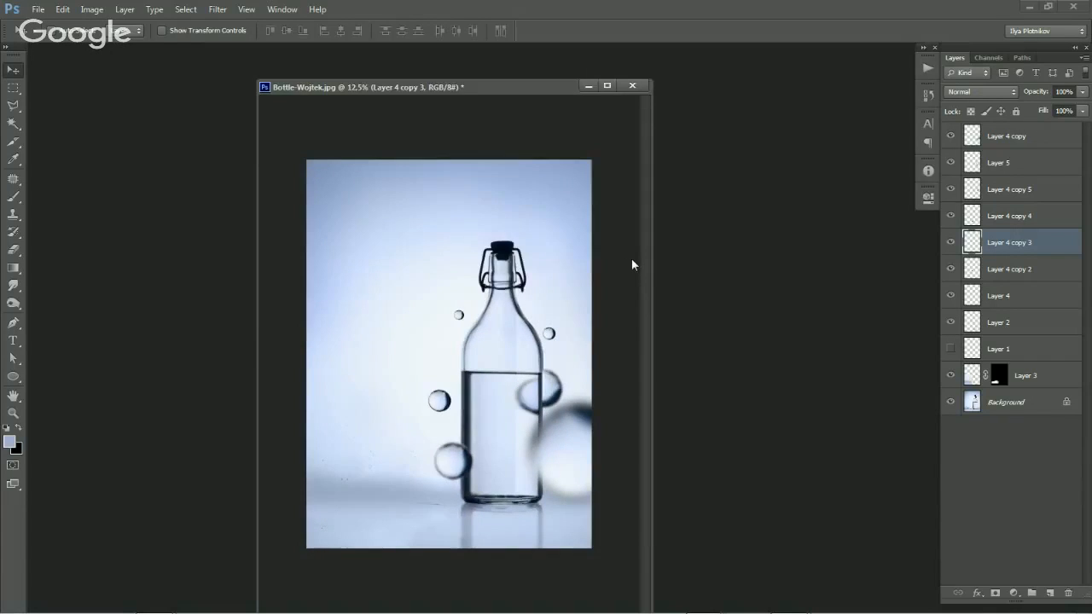
key("ctrl+shift+s")
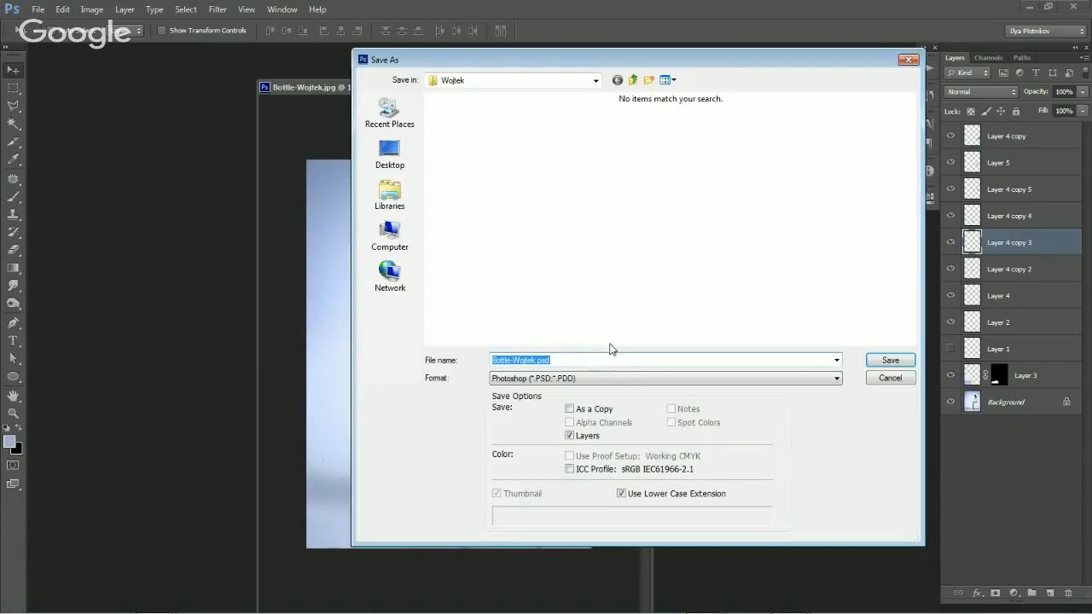
left_click(879, 363)
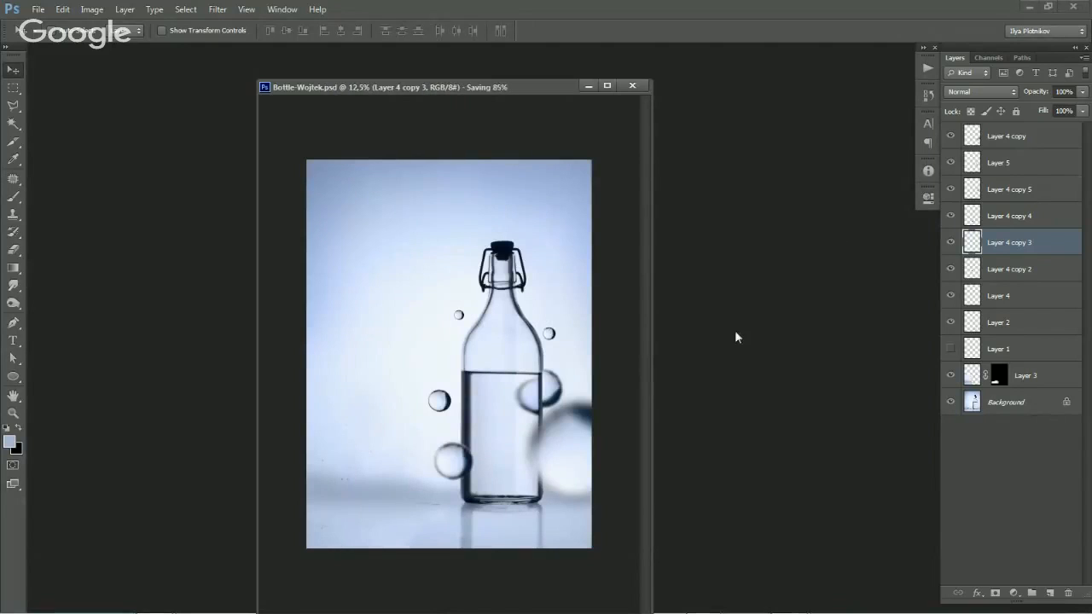
Convert the Background into a regular layer and shift all layers left to place the bottle near the canvas centre.
key("f")
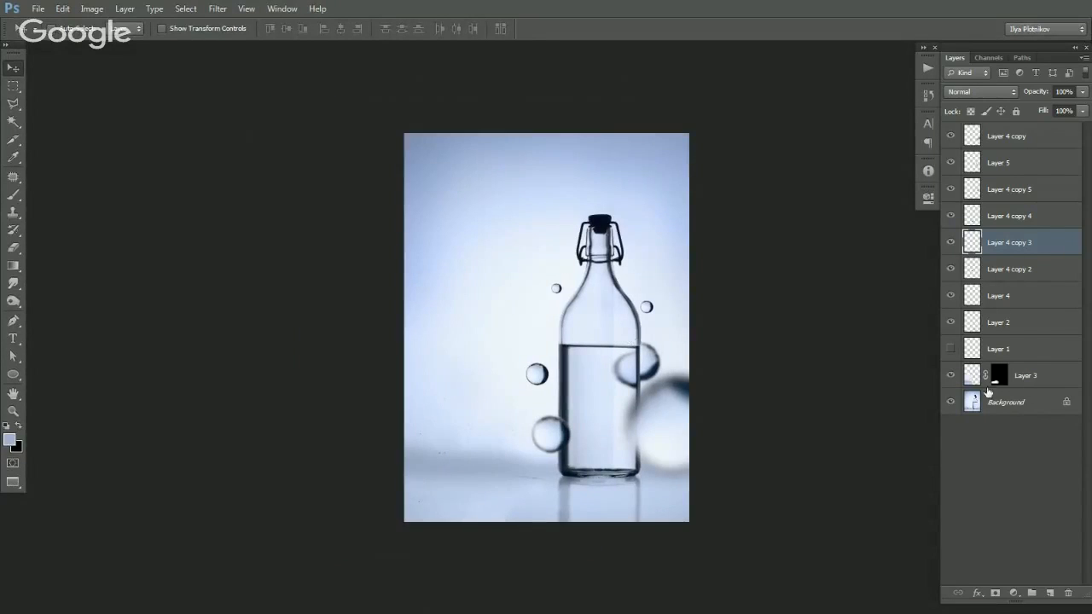
left_click(972, 405)
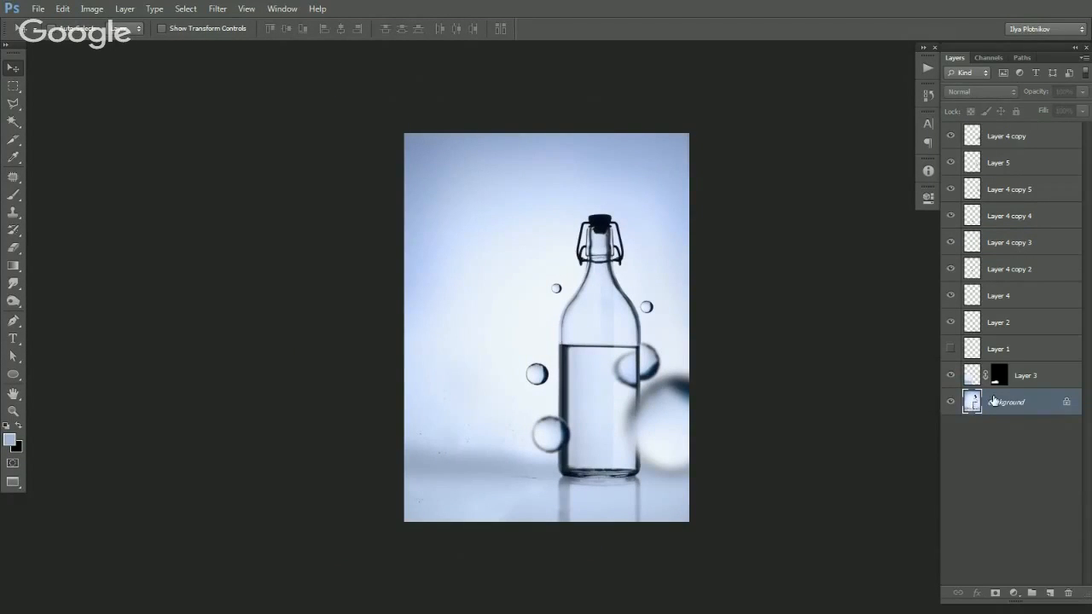
double_click(987, 408)
left_click(657, 189)
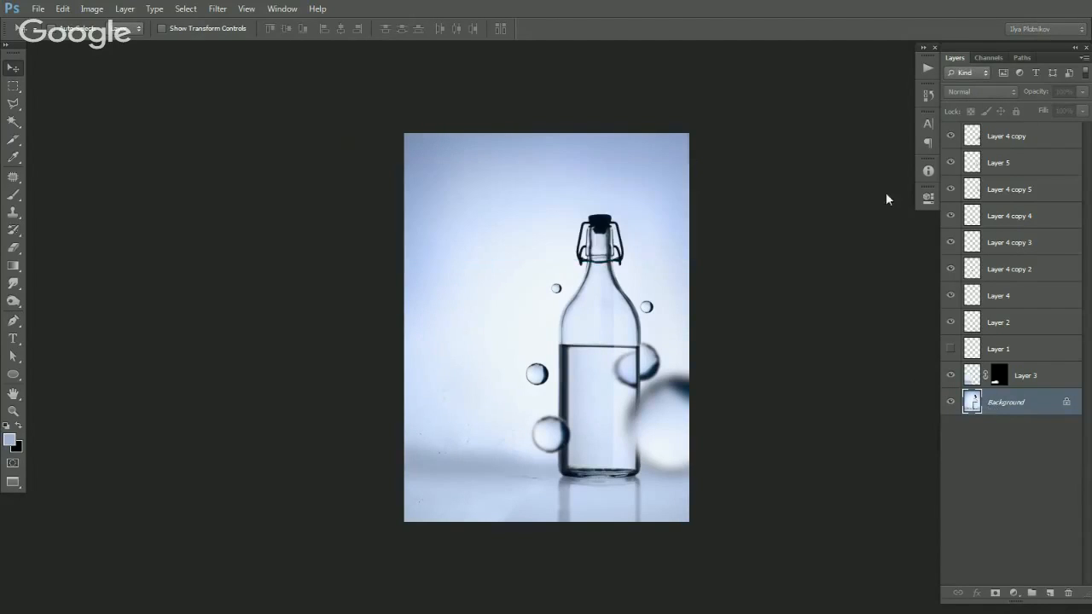
left_click(1007, 141, "shift")
left_click_drag(588, 350, 529, 353)
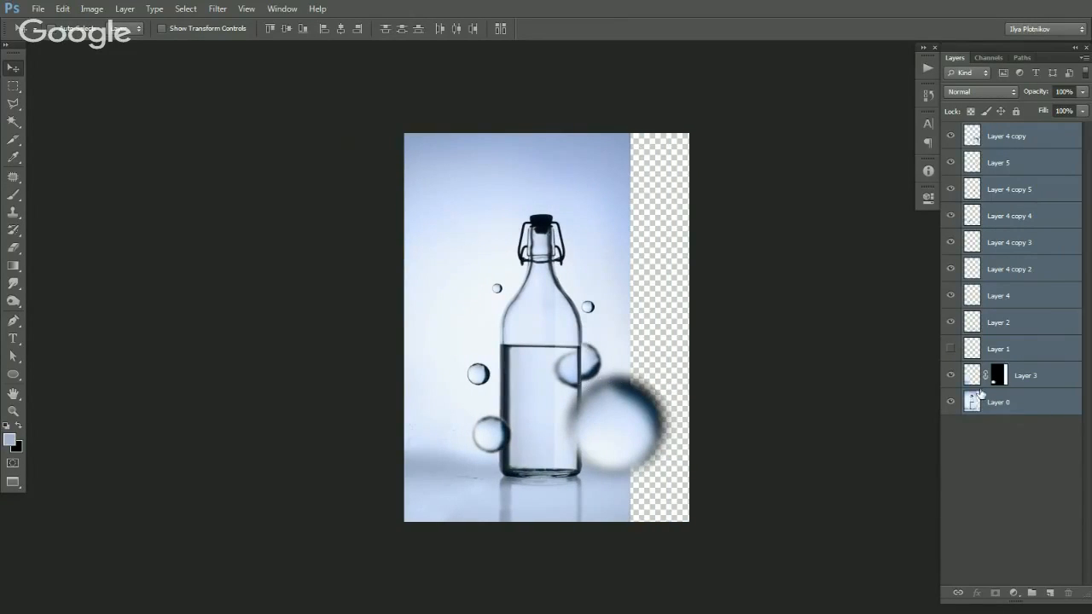
Duplicate Layer 0, flip the copy horizontally and position it to cover the empty strip along the canvas's right side.
left_click(983, 402)
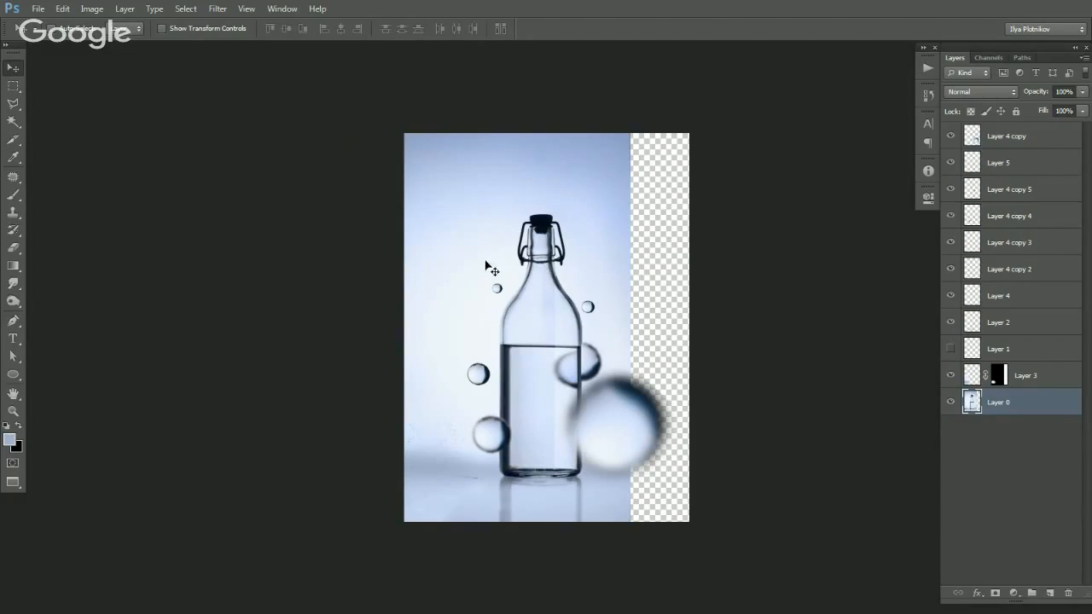
left_click_drag(471, 236, 555, 235)
key("ctrl+t")
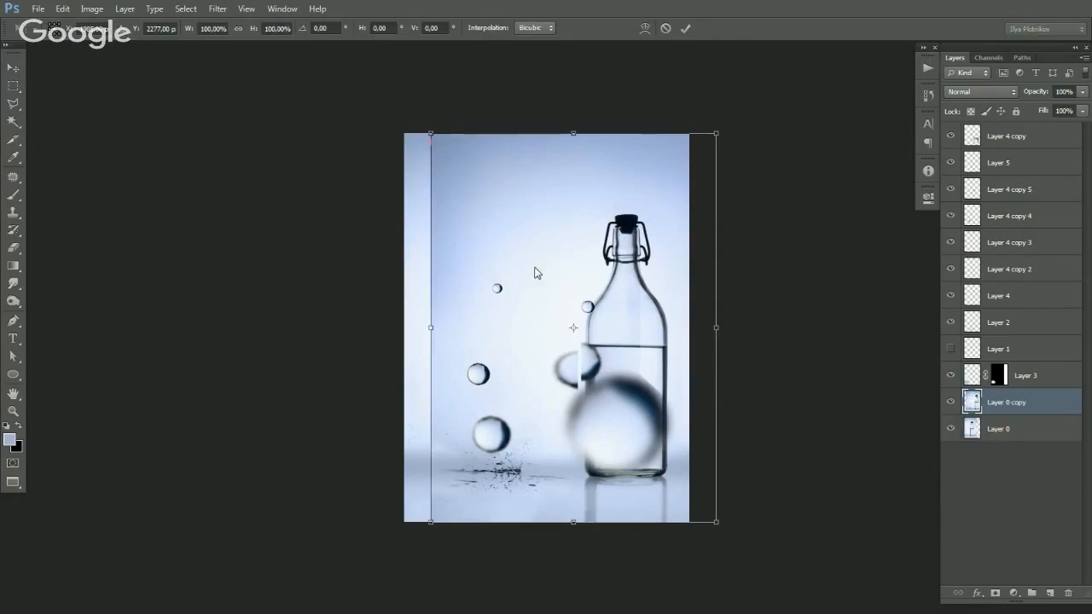
right_click(535, 269)
left_click(647, 474)
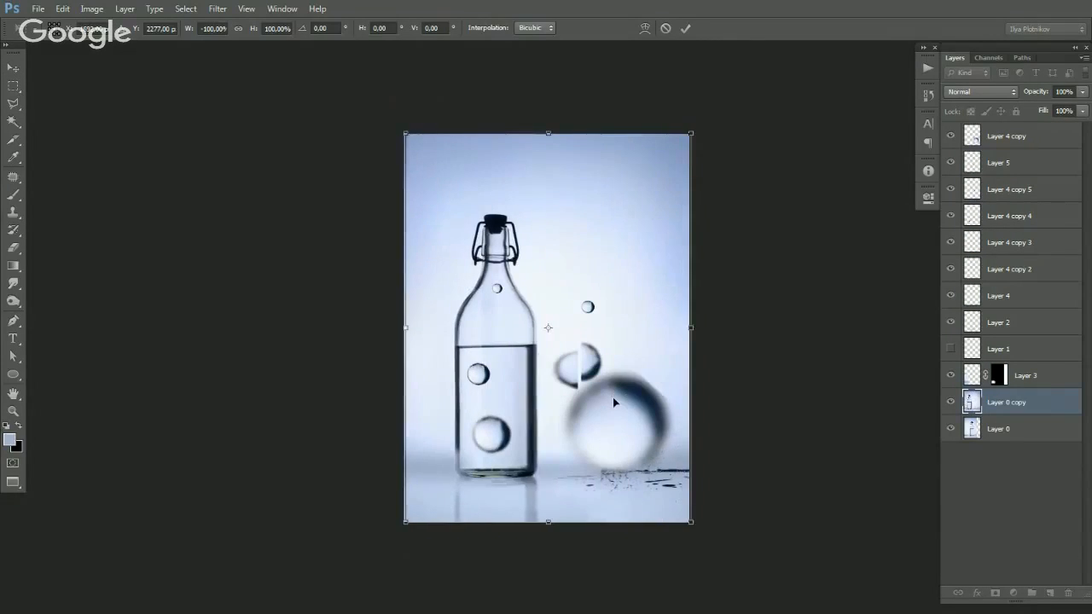
key("Return")
Add a layer mask to the flipped copy and erase its left and middle areas to reveal the original bottle.
left_click(995, 592)
key("e")
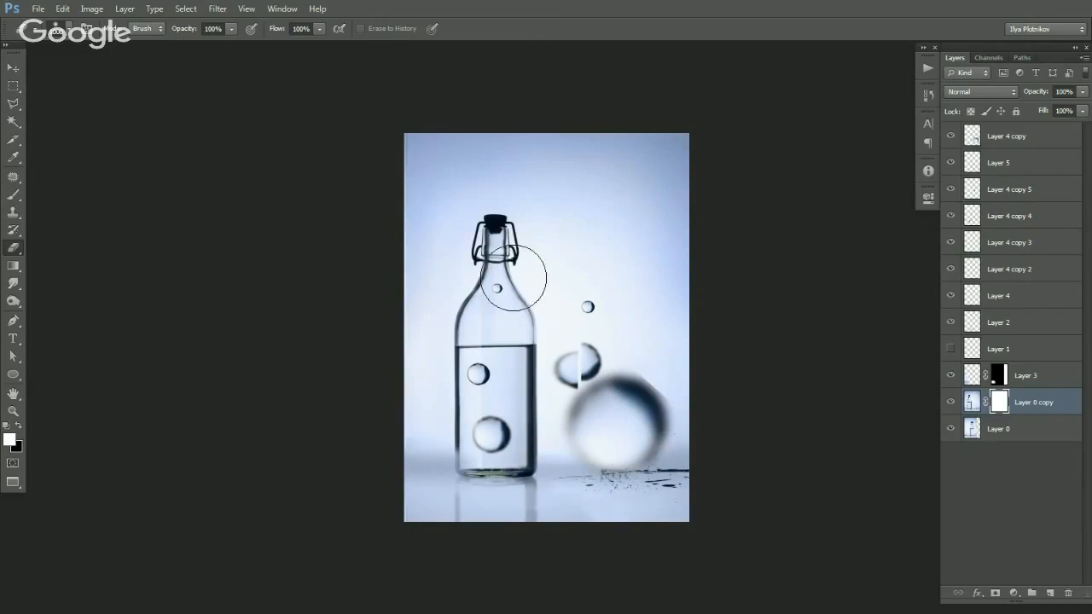
mouse_move(453, 156)
left_mouse_down()
mouse_move(507, 368)
mouse_move(490, 381)
mouse_move(541, 469)
mouse_move(546, 168)
mouse_move(525, 513)
mouse_move(531, 156)
mouse_move(560, 494)
left_mouse_up()
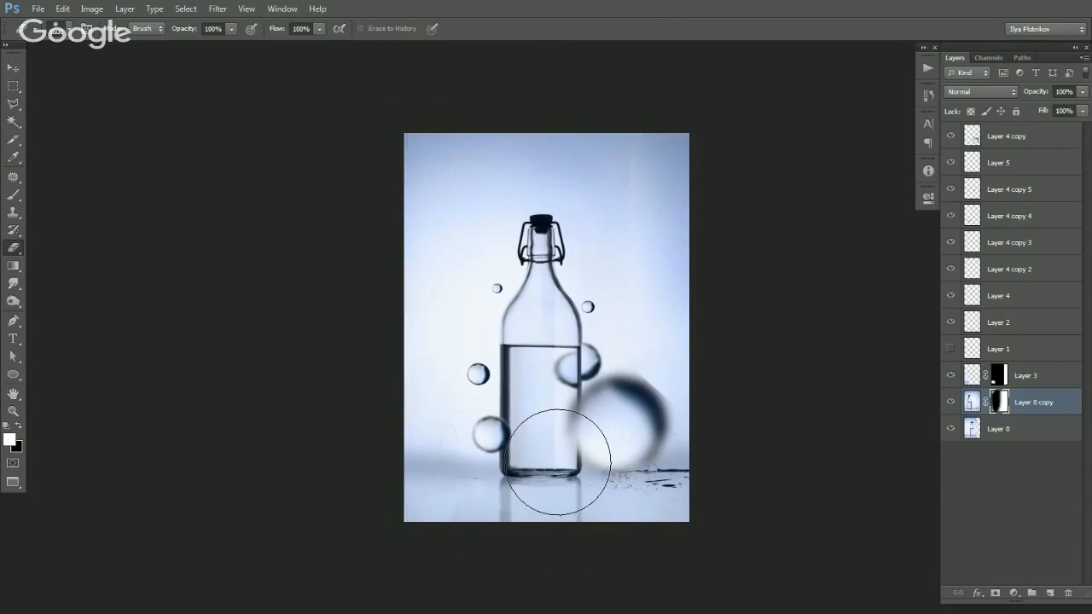
key("v")
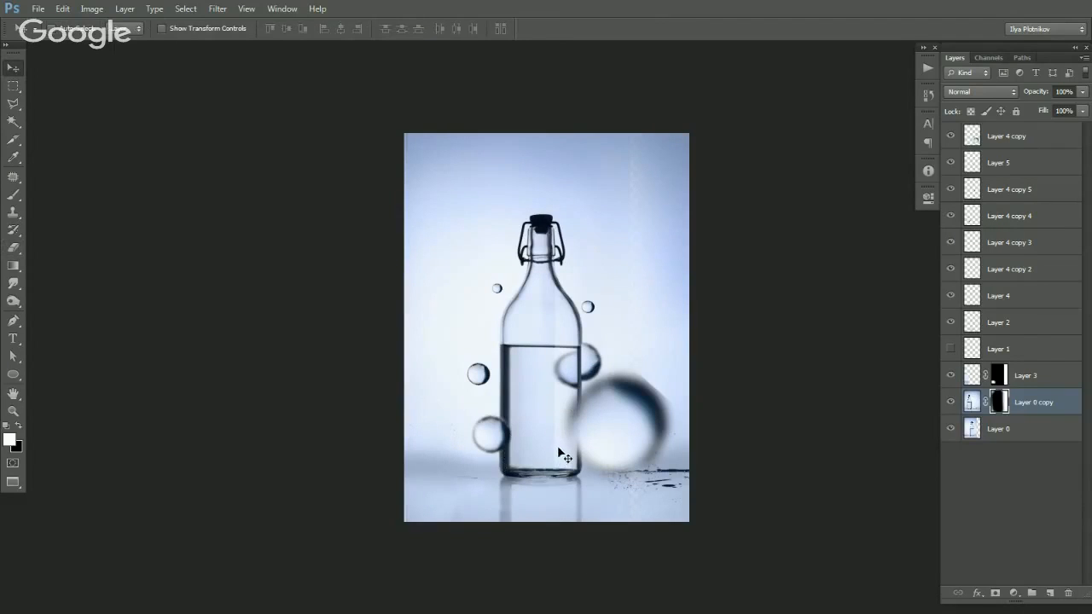
Save the recentred bottle composition and close its document.
key("f")
key("f")
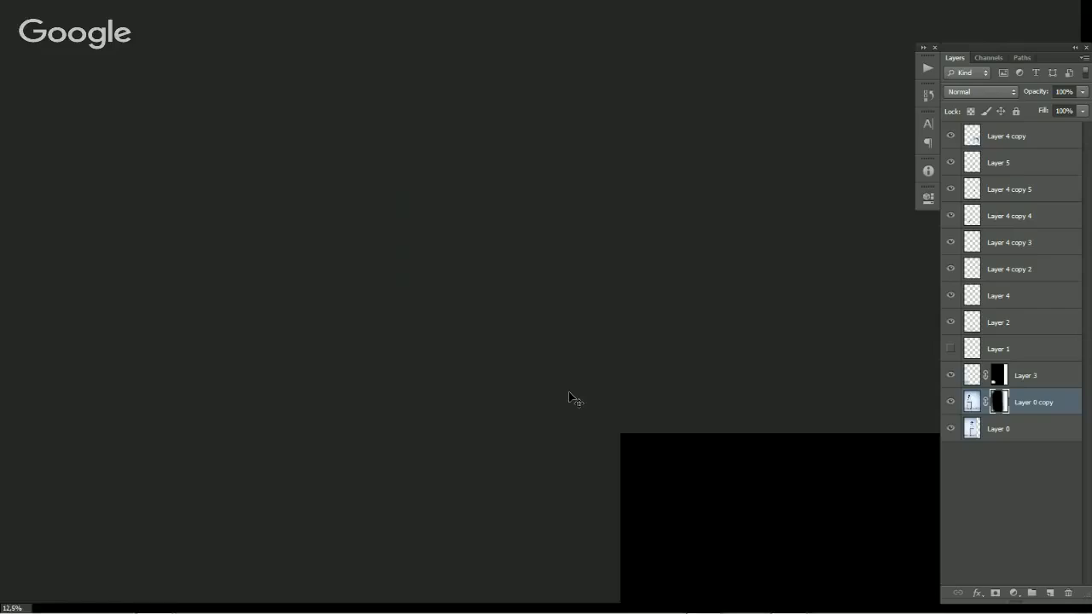
key("ctrl+s")
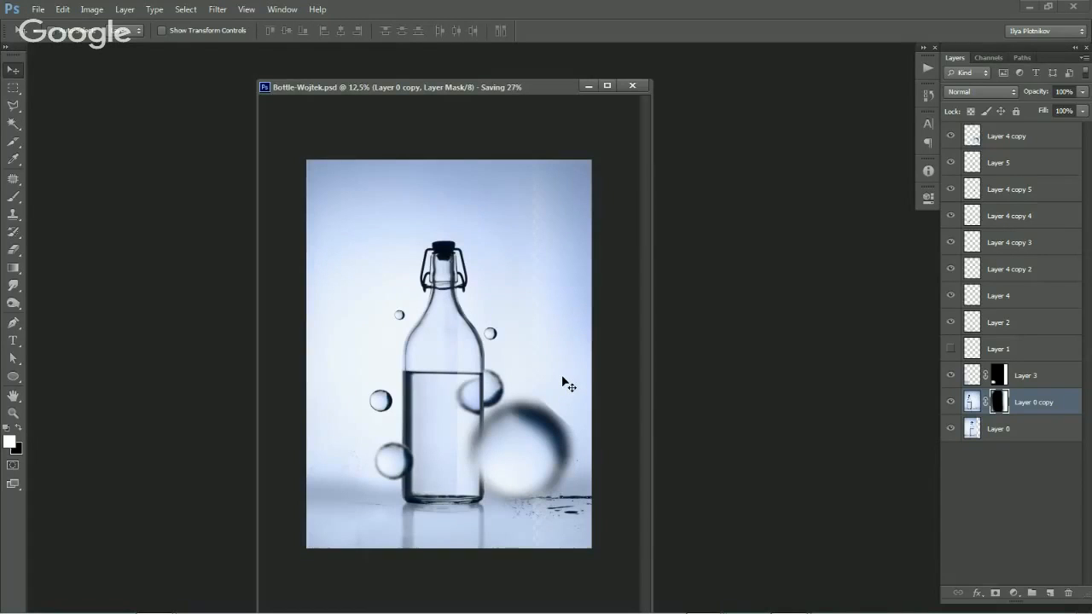
left_click_drag(502, 81, 468, 74)
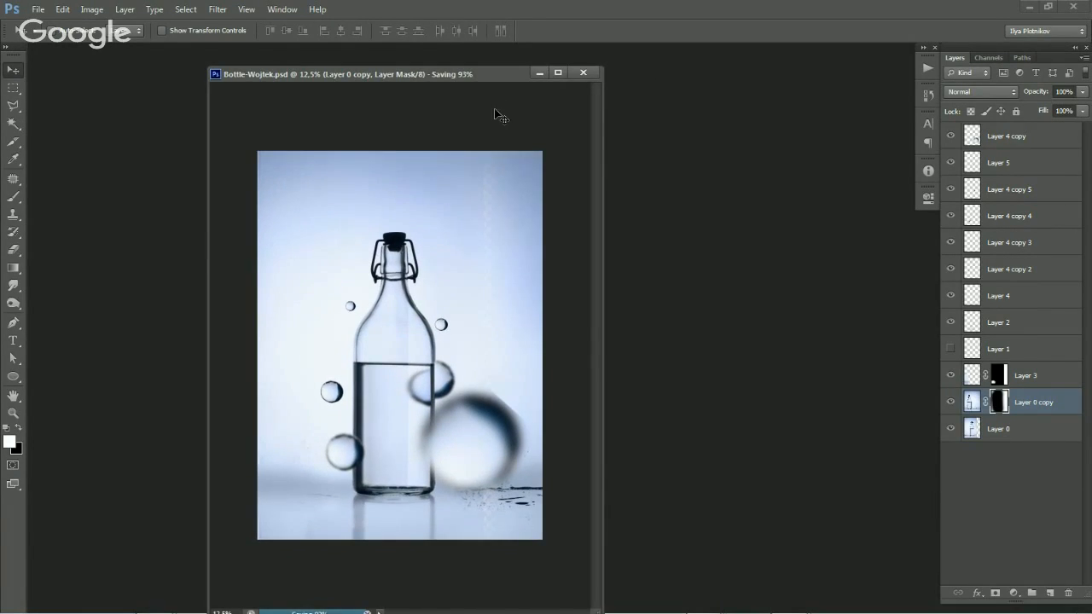
left_click(584, 73)
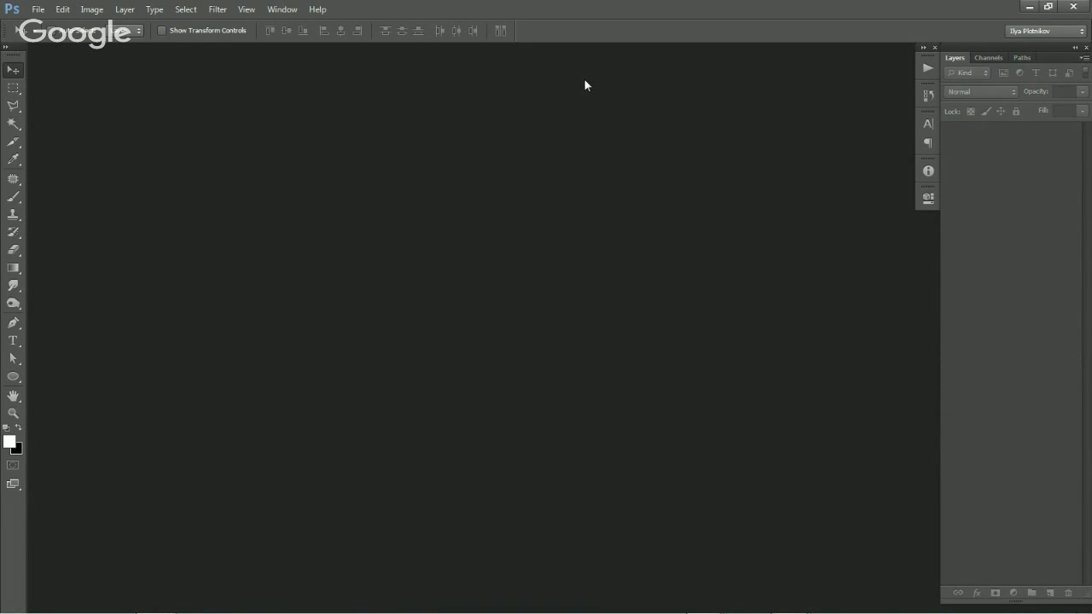
Switch to Windows Explorer with the challenge review folder and deselect the retouched glass photo.
key("alt+Tab")
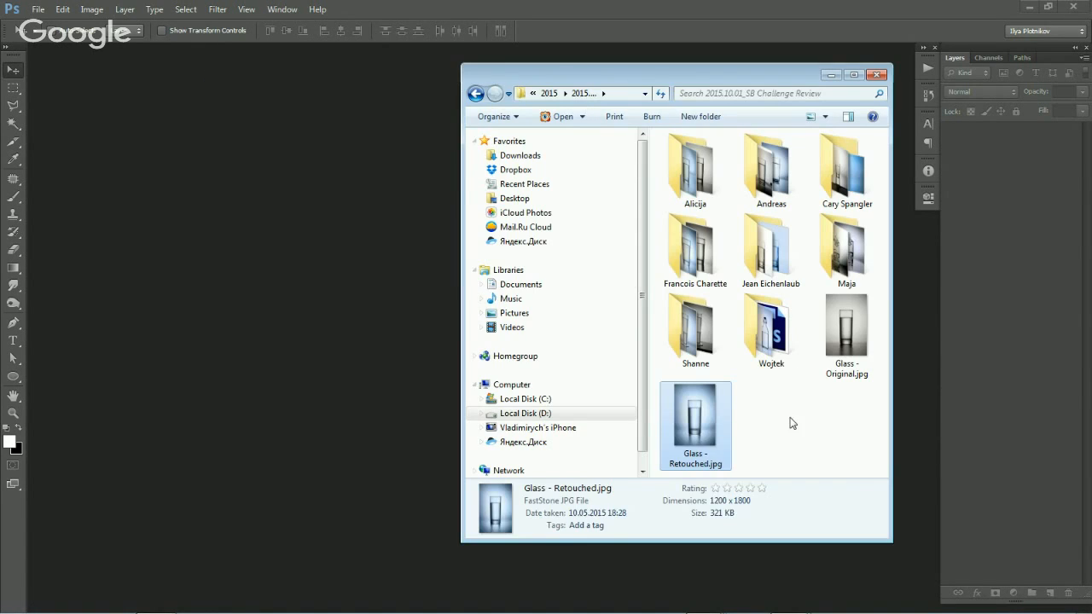
left_click(777, 403)
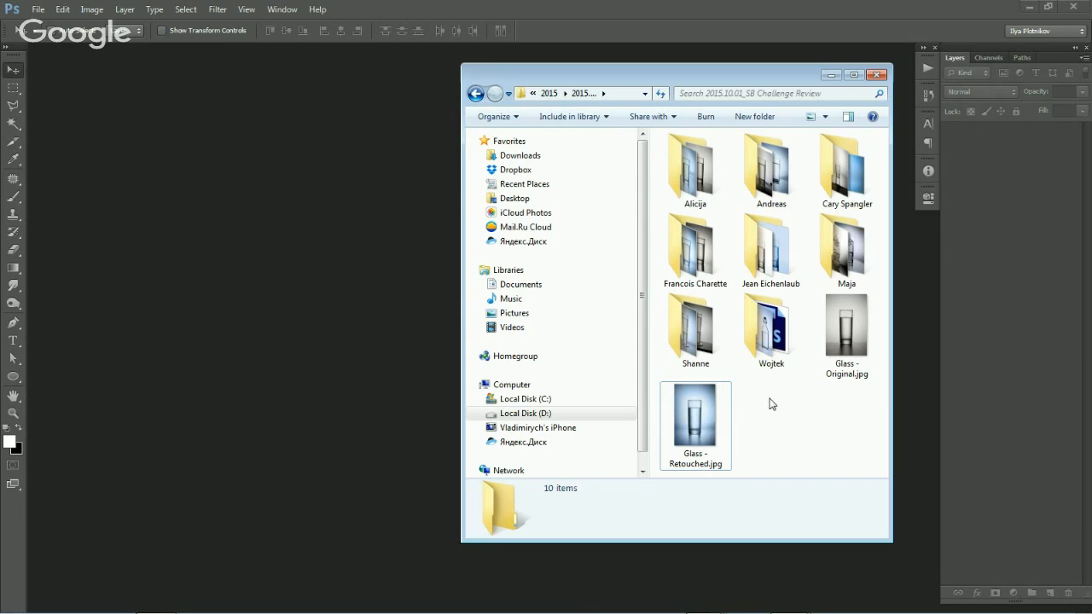